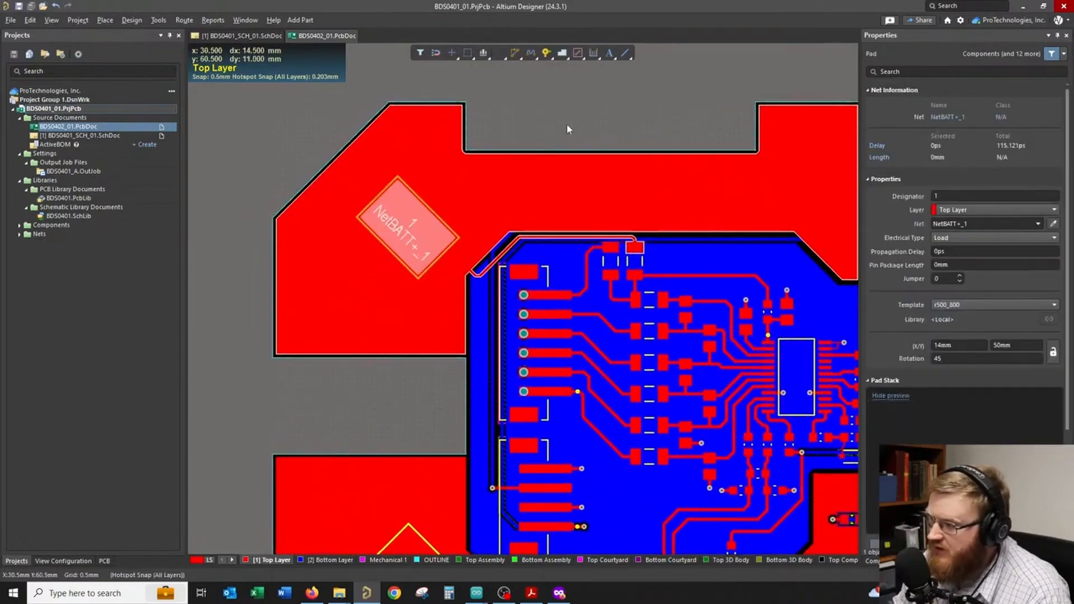
# - Place a text string in the empty area above the board's upper notch, at about X 25 mm, Y 60.5 mm
pyautogui.click(566, 123)
pyautogui.moveTo(558, 119); pyautogui.dragTo(576, 121, button='right')
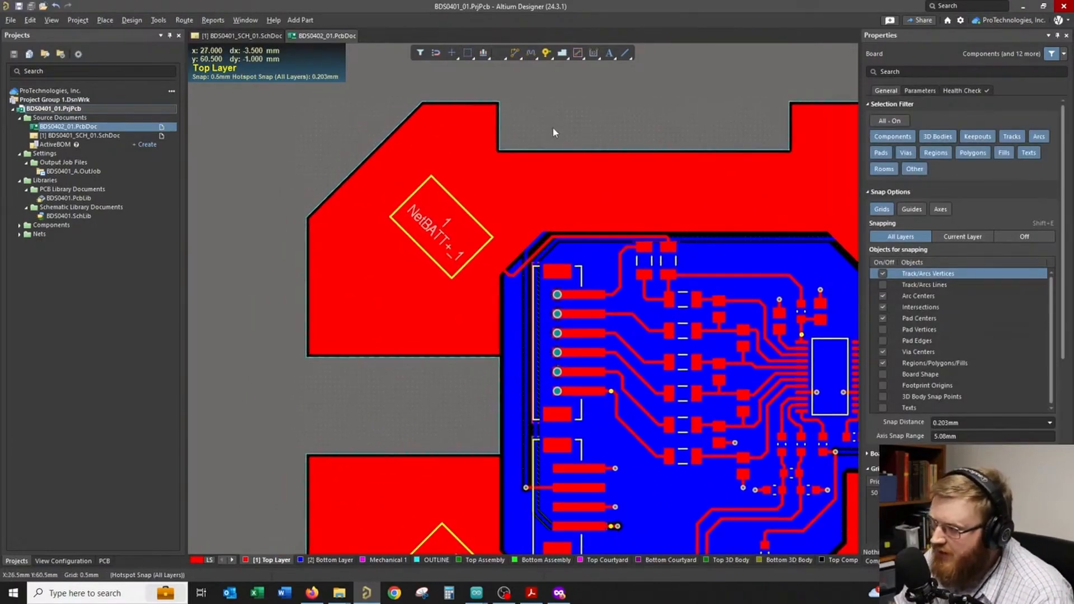
pyautogui.keyDown('ctrl'); pyautogui.scroll(1, 553, 128); pyautogui.keyUp('ctrl')
pyautogui.keyDown('ctrl'); pyautogui.scroll(-1, 568, 115); pyautogui.keyUp('ctrl')
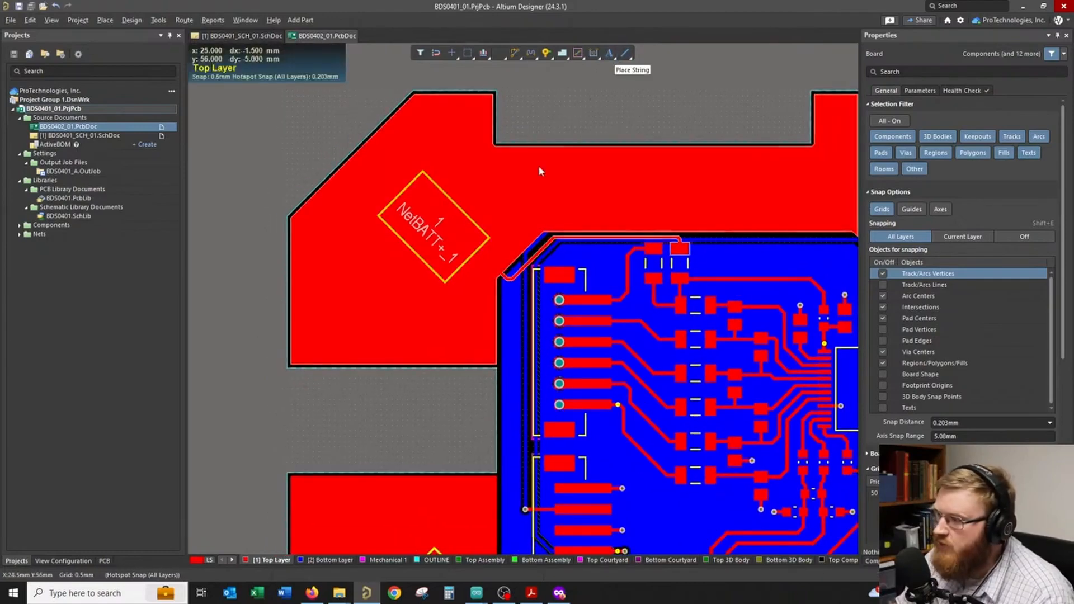
pyautogui.click(611, 54)
pyautogui.click(552, 114)
pyautogui.press('Escape')
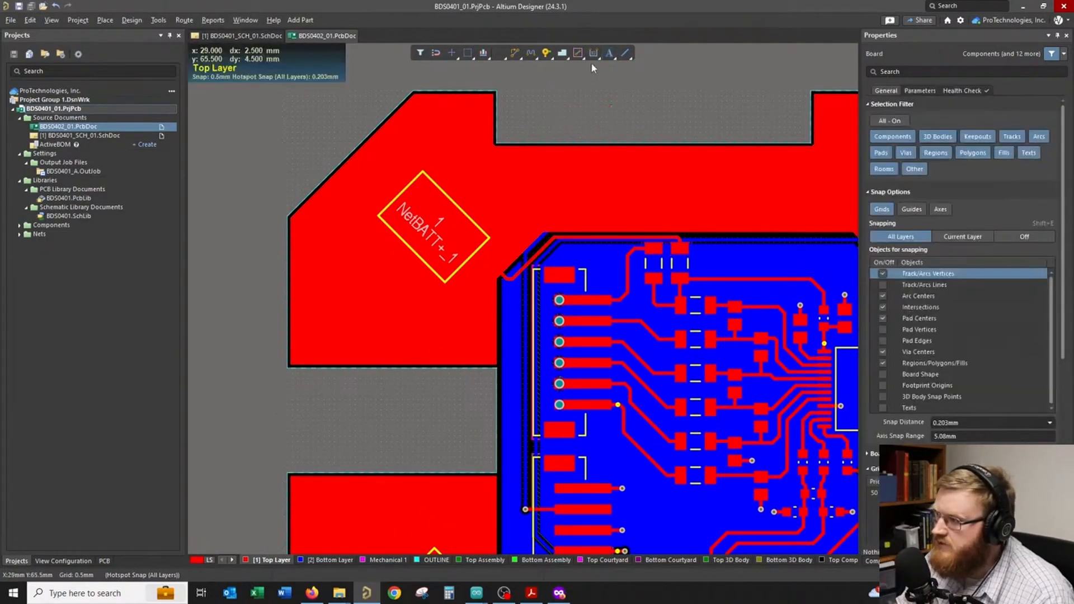
pyautogui.click(570, 112)
pyautogui.click(668, 130)
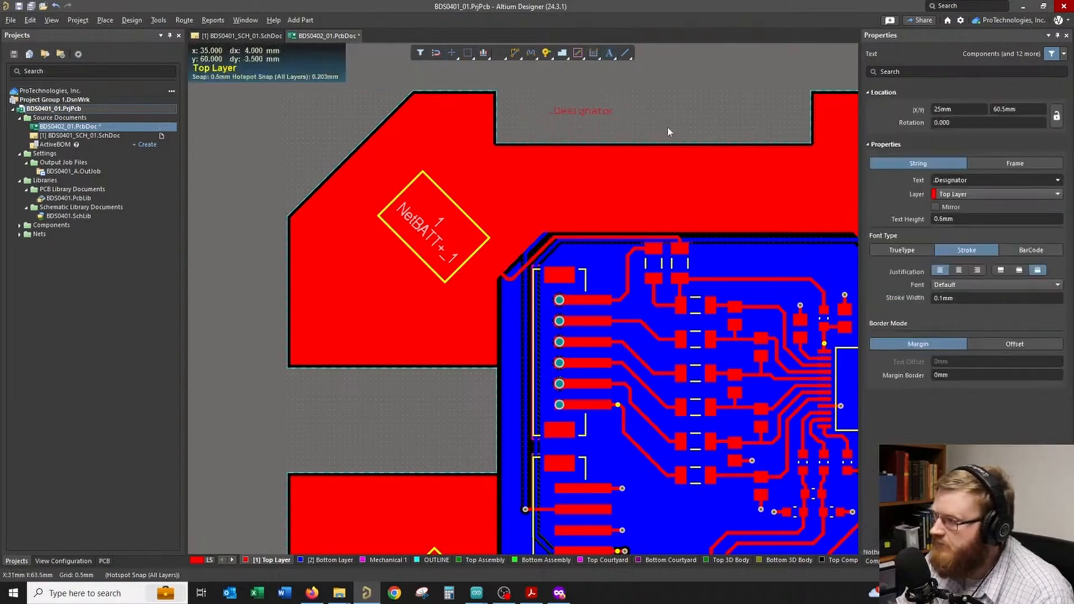
# - Change the placed string's text to B+ and assign it to the Top Overlay layer
pyautogui.click(602, 116)
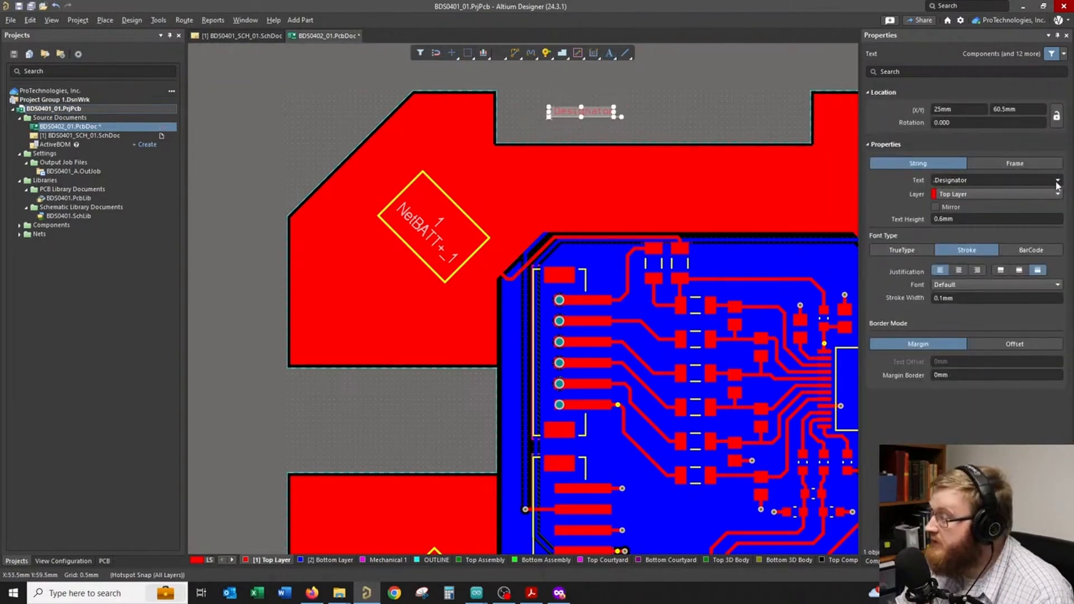
pyautogui.click(1058, 181)
pyautogui.click(1058, 181)
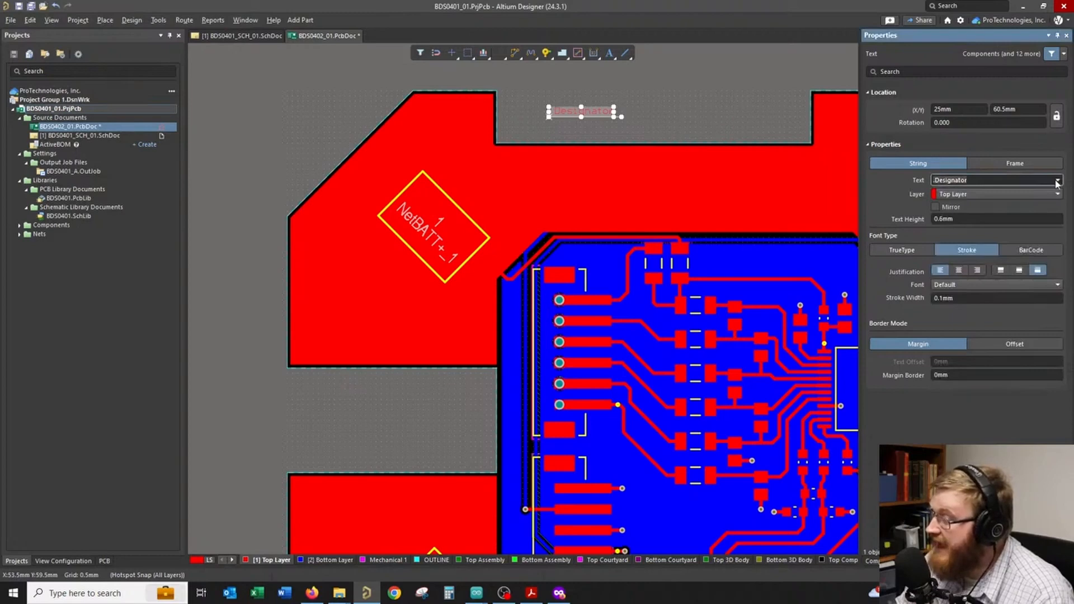
pyautogui.write('B+')
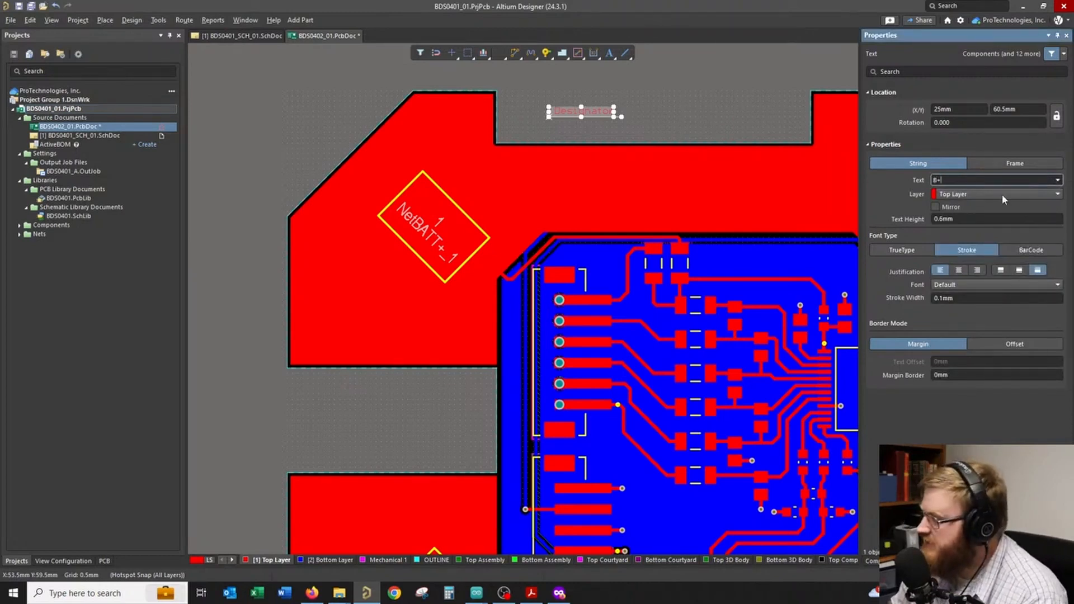
pyautogui.click(1003, 193)
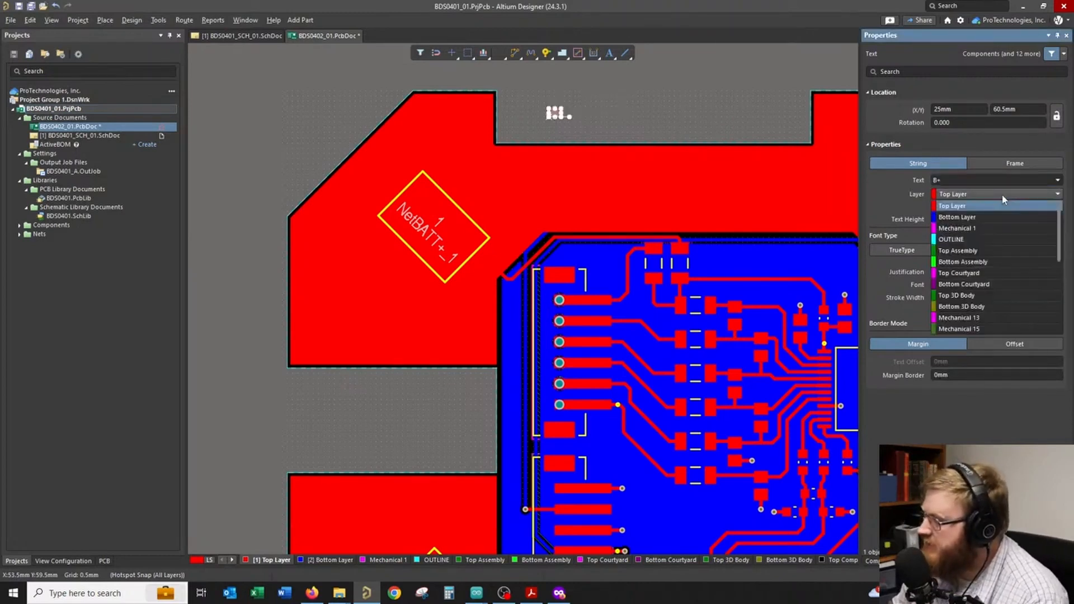
pyautogui.scroll(-5, 989, 271)
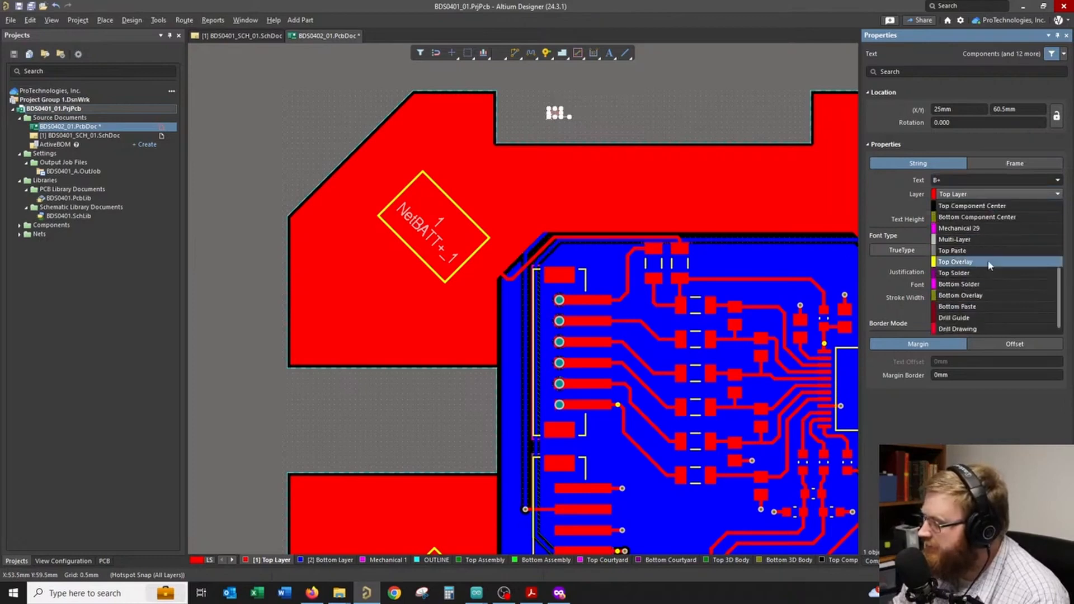
pyautogui.click(983, 261)
# - Set the B+ string's text height to 2 mm and its stroke width to 0.3 mm
pyautogui.click(961, 221)
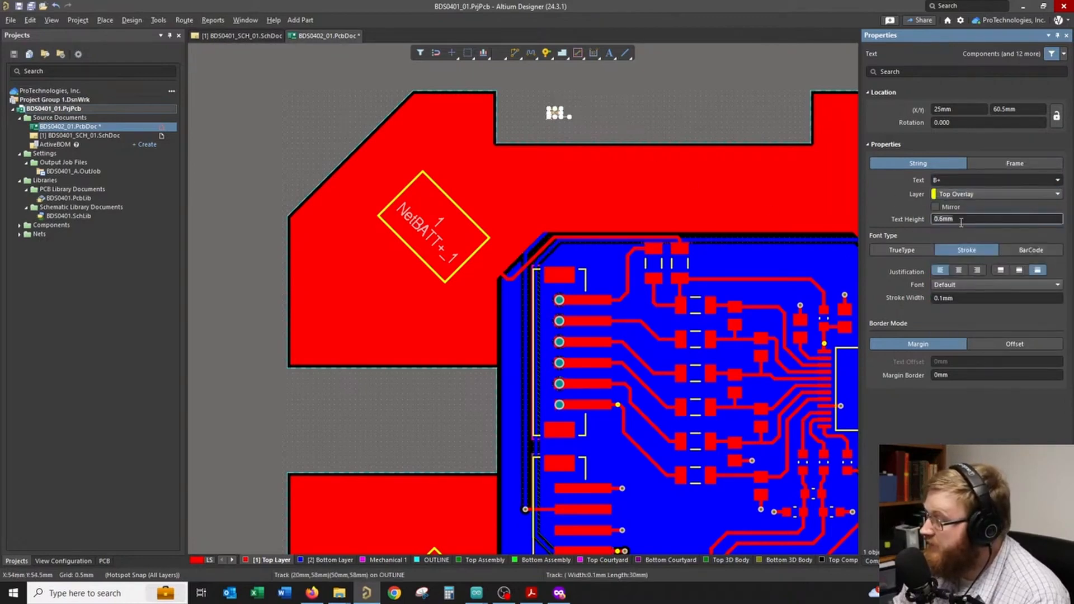
pyautogui.write('2')
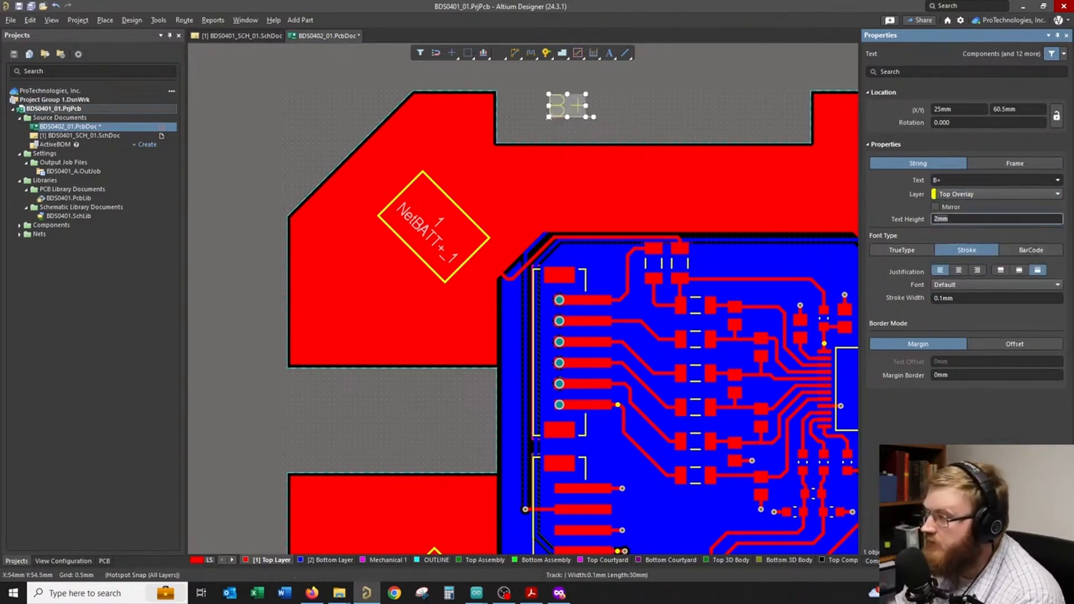
pyautogui.click(964, 298)
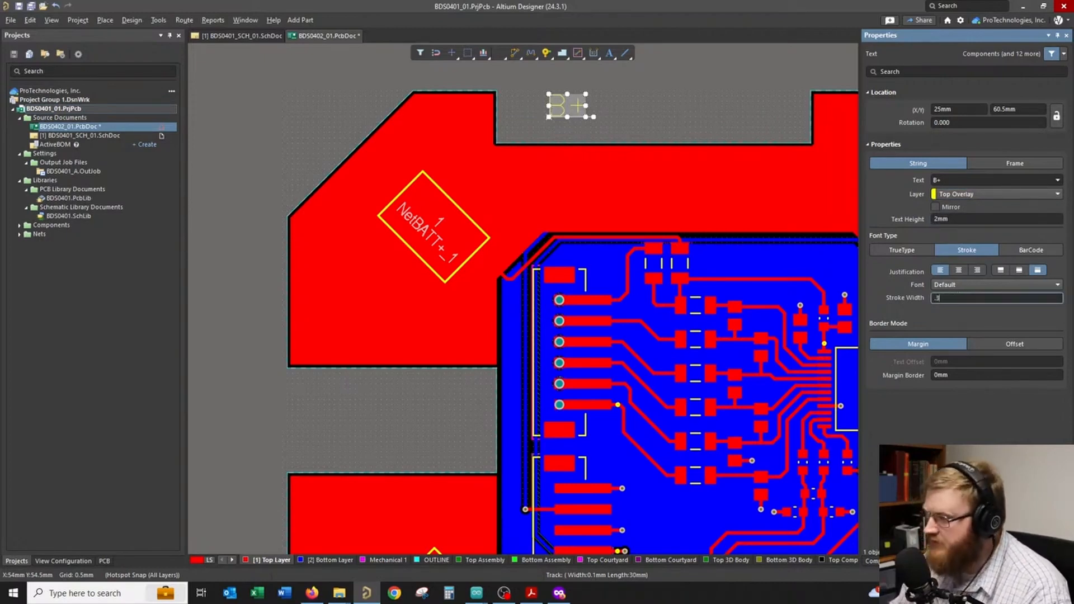
pyautogui.write('.3')
pyautogui.press('Return')
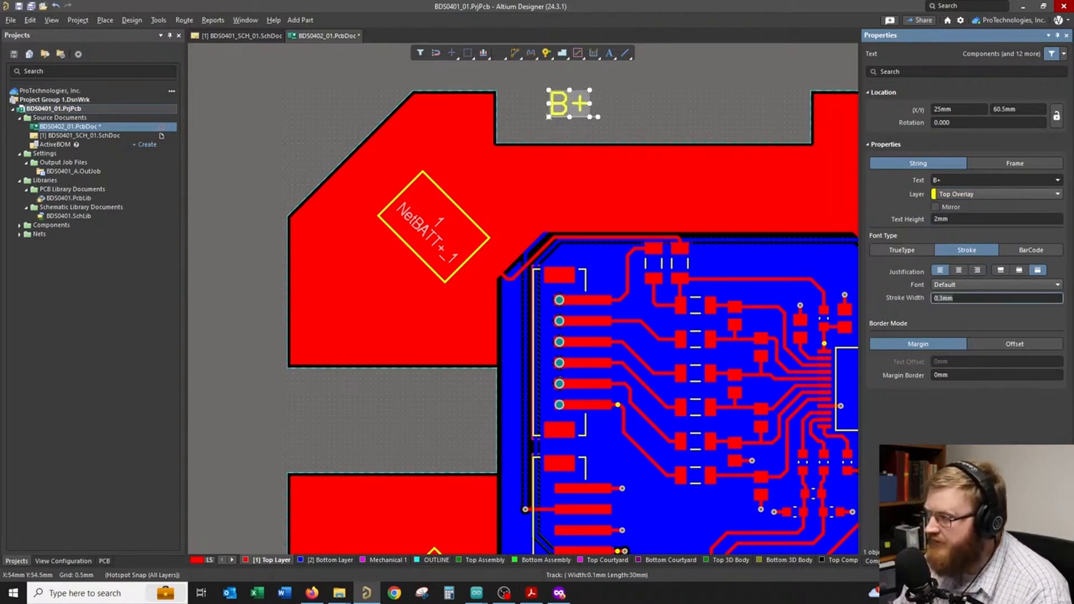
# - Set the B+ string's text height to 3 mm and its stroke width to 0.5 mm
pyautogui.click(957, 220)
pyautogui.hotkey('ctrl', 'a')
pyautogui.write('3')
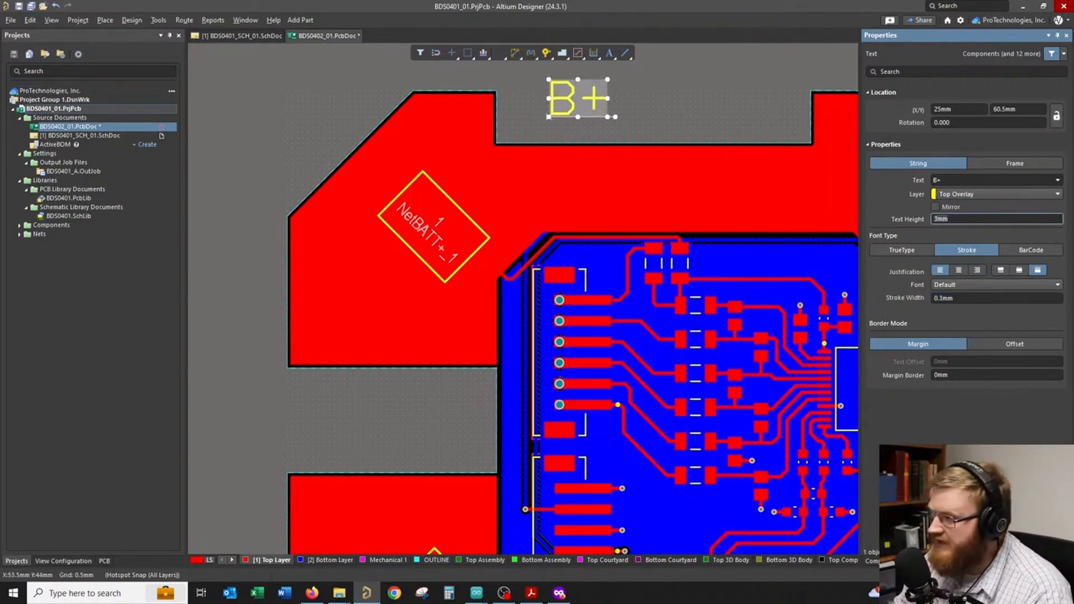
pyautogui.click(966, 299)
pyautogui.write('.')
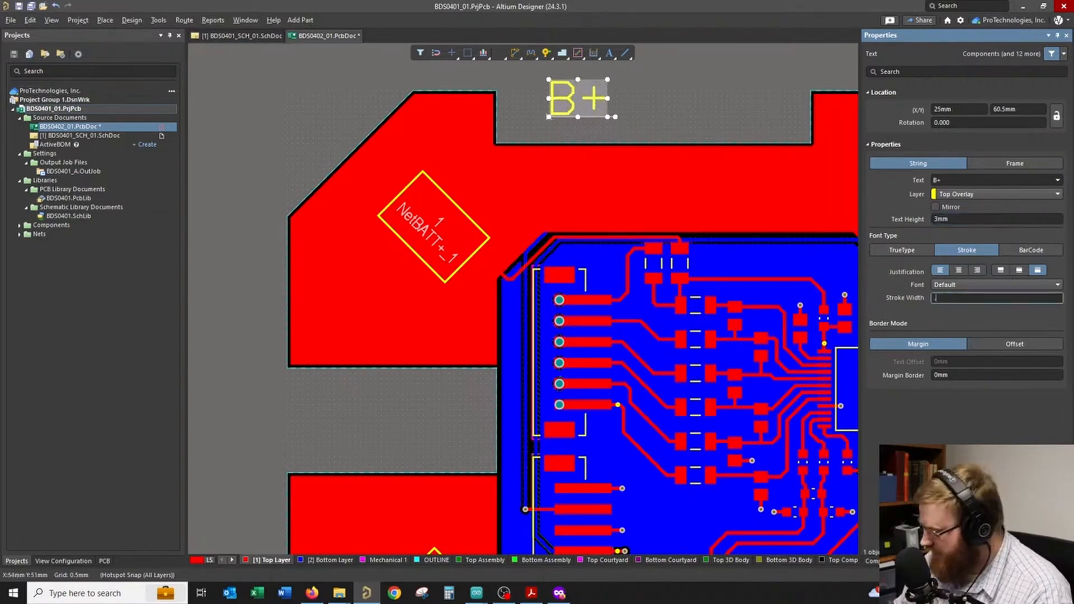
pyautogui.write('5')
pyautogui.press('Return')
pyautogui.click(680, 104)
# - Move the B+ label onto the copper area beside the NetBATT+_1 pad, at about X 4.5 mm, Y 44 mm
pyautogui.moveTo(564, 102); pyautogui.dragTo(595, 100, button='right')
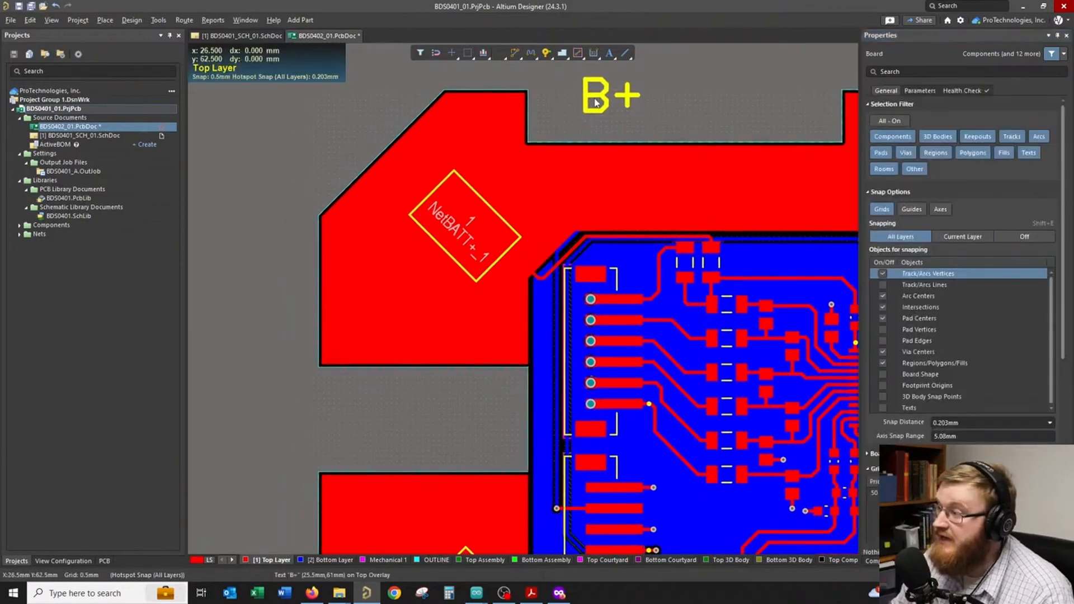
pyautogui.moveTo(597, 102); pyautogui.dragTo(372, 324)
pyautogui.keyDown('ctrl'); pyautogui.scroll(-4, 683, 102); pyautogui.keyUp('ctrl')
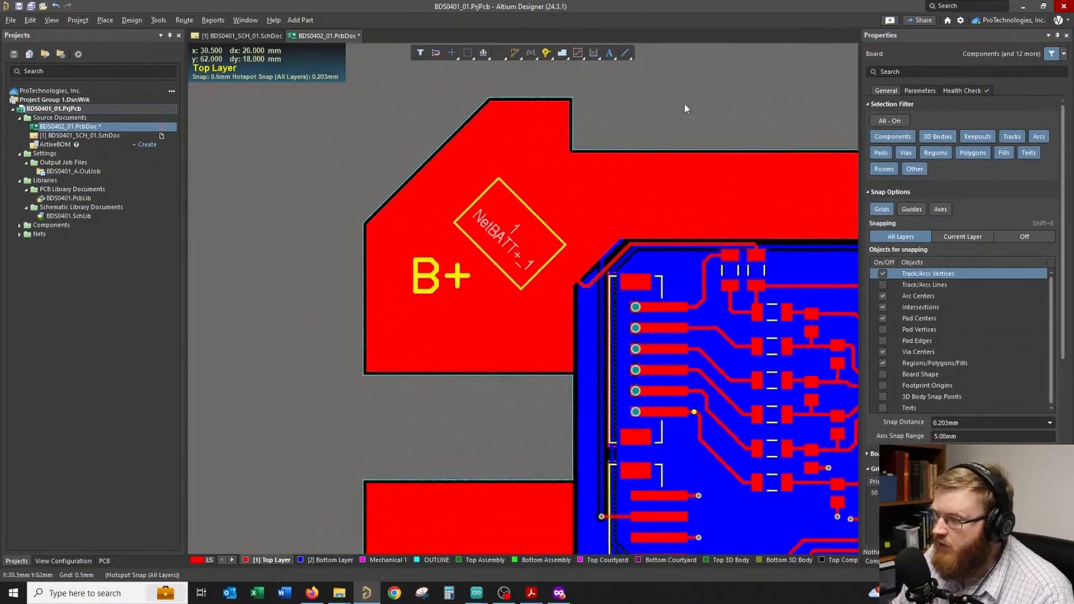
# - Exclude polygons from the selection filter so that the label can be picked over the copper
pyautogui.scroll(-1, 681, 101)
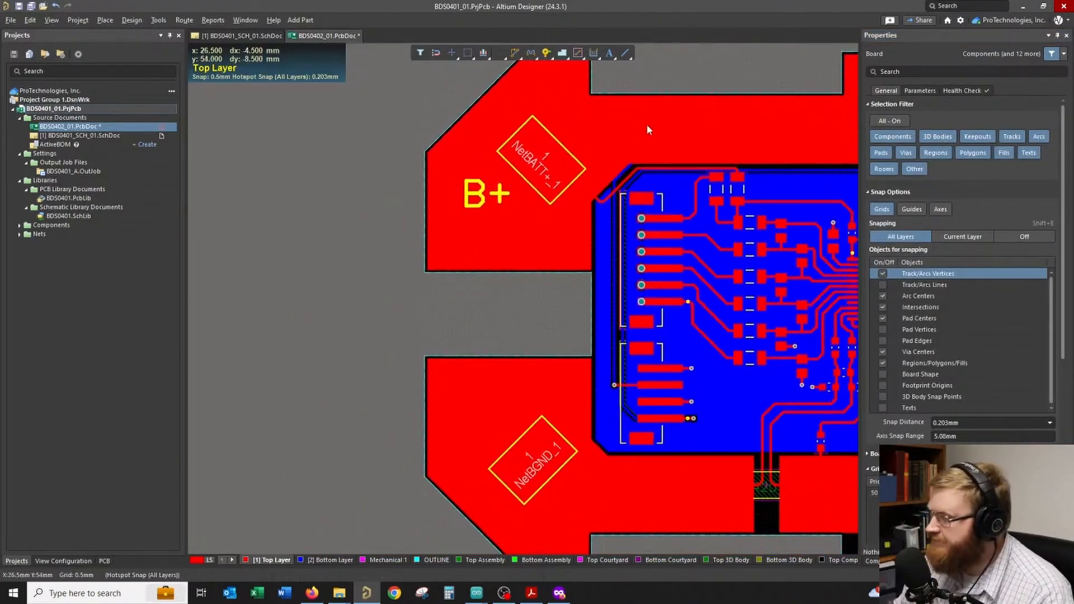
pyautogui.keyDown('ctrl'); pyautogui.scroll(3, 442, 202); pyautogui.keyUp('ctrl')
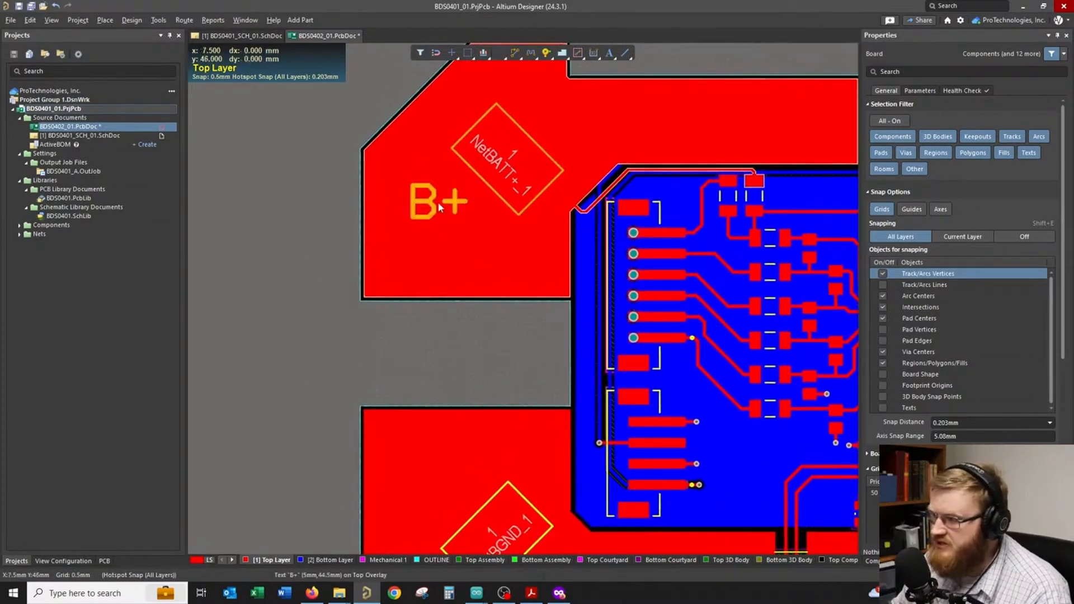
pyautogui.click(438, 203)
pyautogui.moveTo(439, 203); pyautogui.dragTo(402, 164, button='right')
pyautogui.click(327, 199)
pyautogui.keyDown('ctrl'); pyautogui.scroll(-1, 359, 191); pyautogui.keyUp('ctrl')
pyautogui.moveTo(358, 191); pyautogui.dragTo(465, 188, button='right')
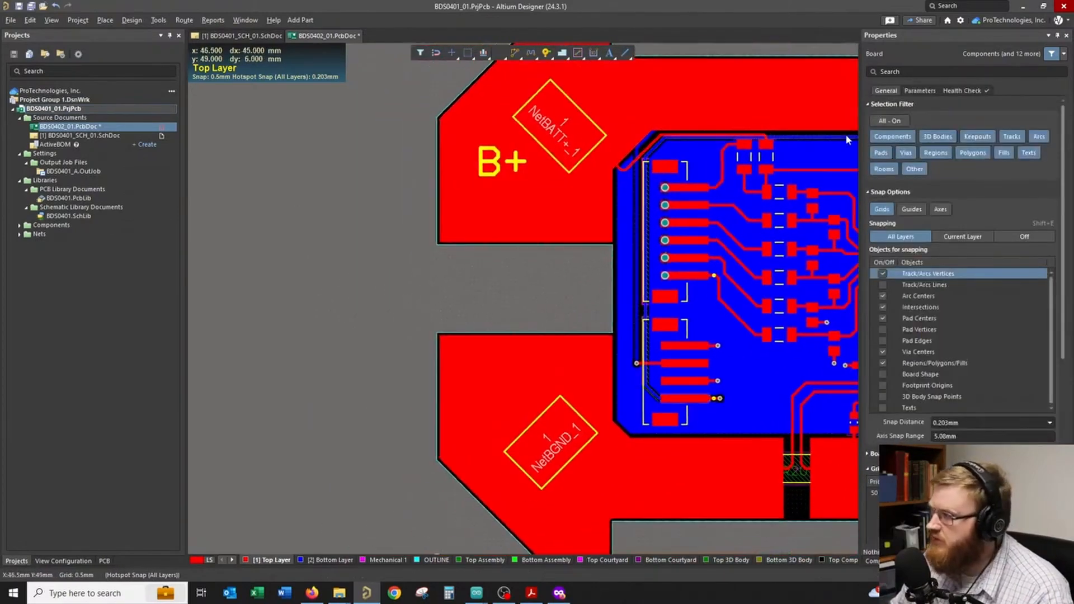
pyautogui.keyDown('ctrl'); pyautogui.scroll(1, 902, 129); pyautogui.keyUp('ctrl')
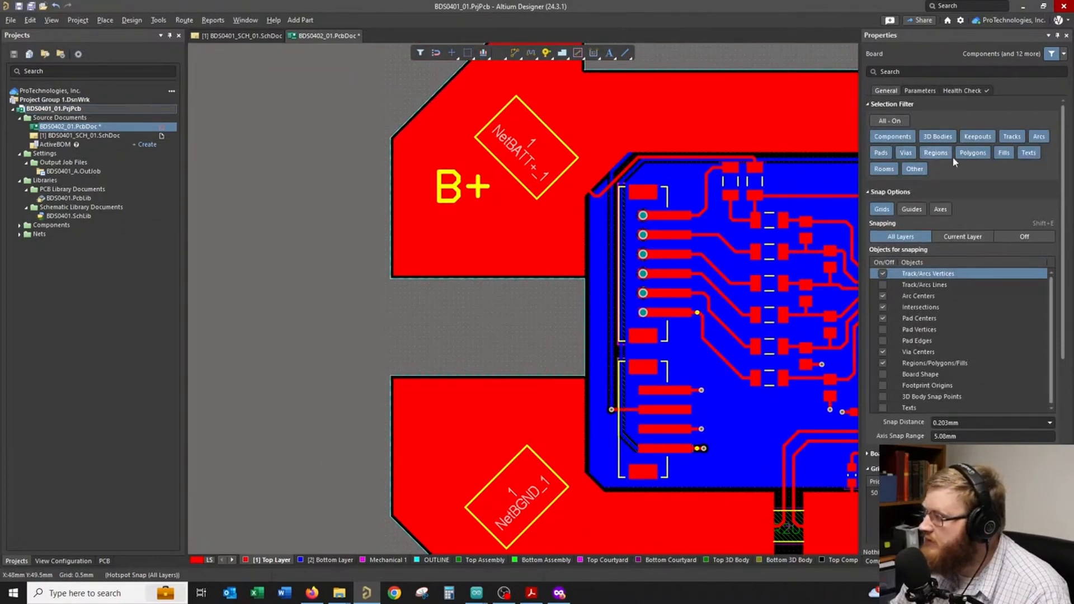
pyautogui.click(972, 153)
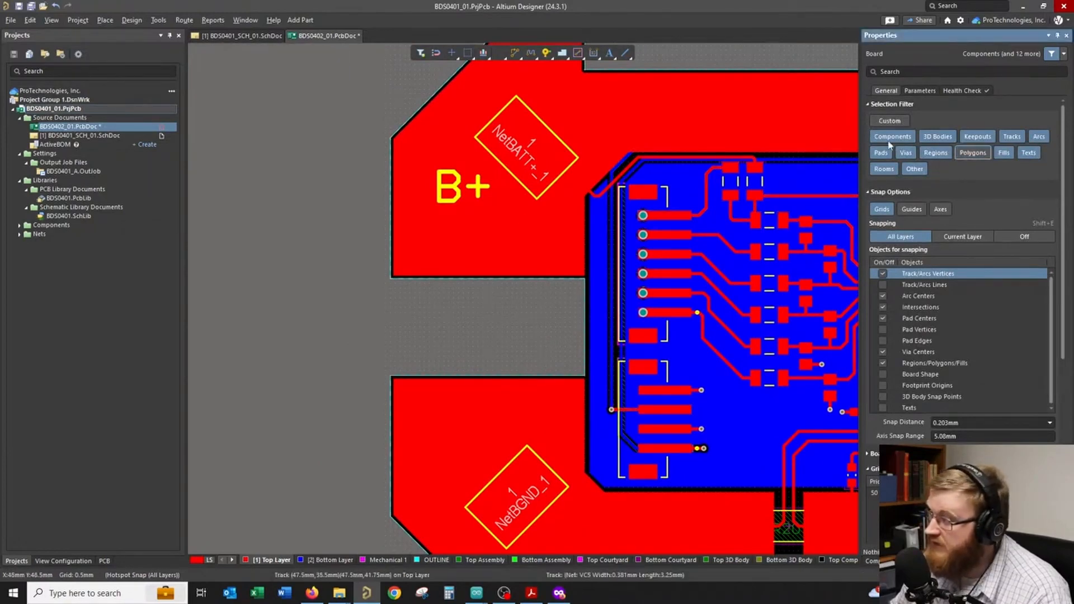
# - Copy the B+ label to about X 5.5 mm, Y 17 mm beside the NetBGND_1 pad and change its text to B-
pyautogui.click(458, 192)
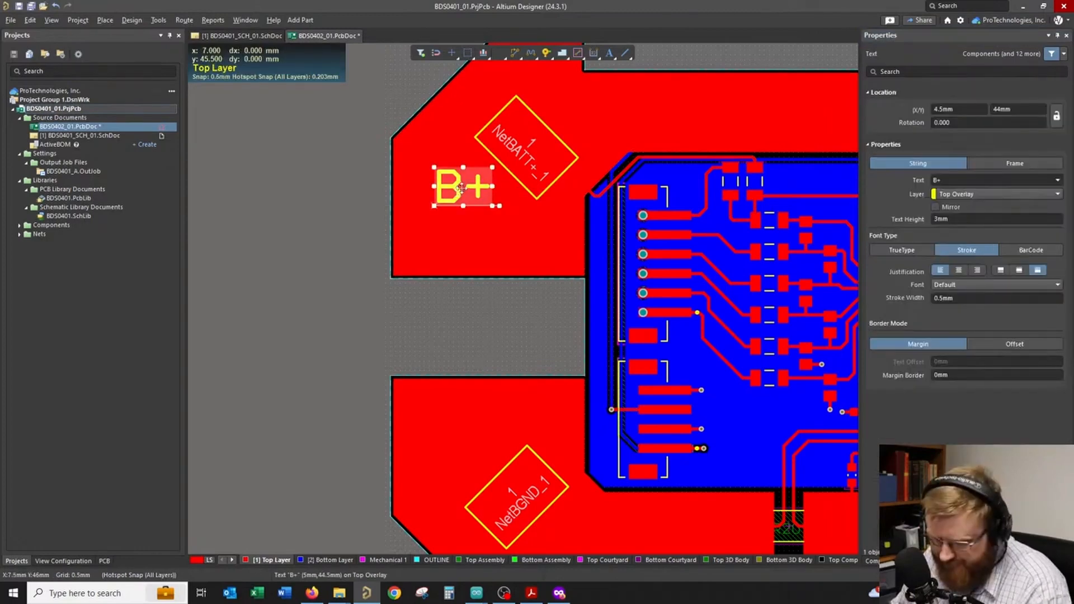
pyautogui.scroll(-3, 476, 167)
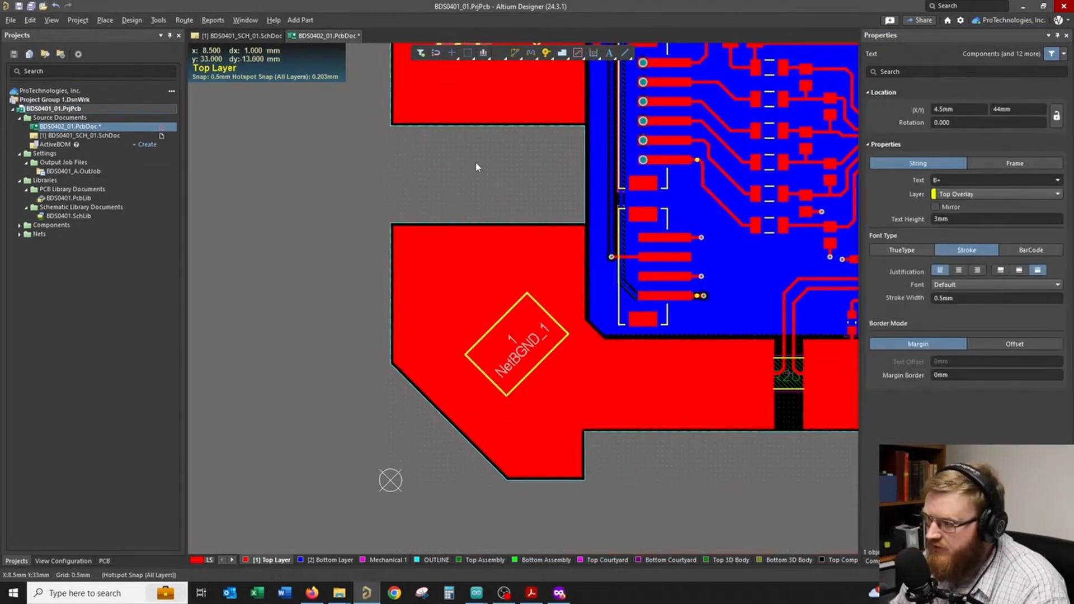
pyautogui.click(477, 167)
pyautogui.hotkey('ctrl', 'v')
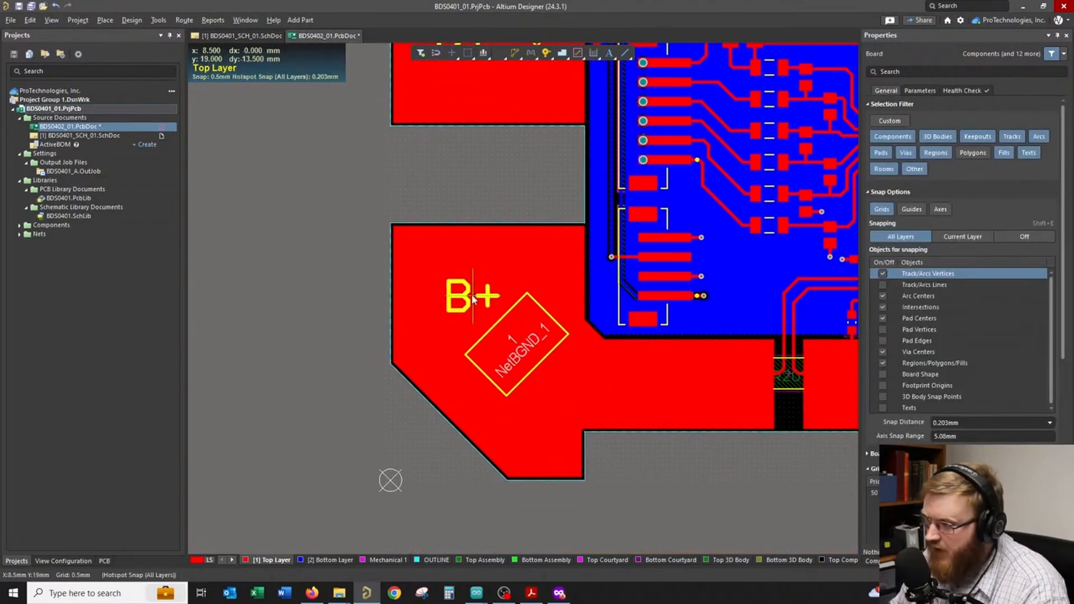
pyautogui.click(472, 299)
pyautogui.click(972, 180)
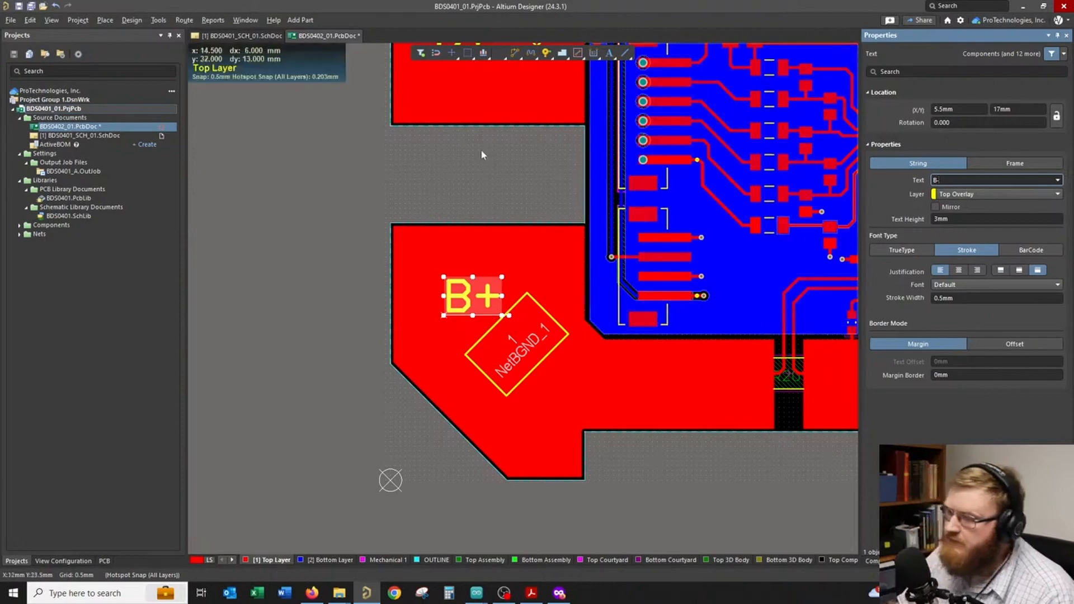
pyautogui.click(486, 174)
# - Inspect the B+ and B- silkscreen labels in the 3D view of the board, then return to the 2D layout
pyautogui.keyDown('ctrl'); pyautogui.scroll(-4, 481, 182); pyautogui.keyUp('ctrl')
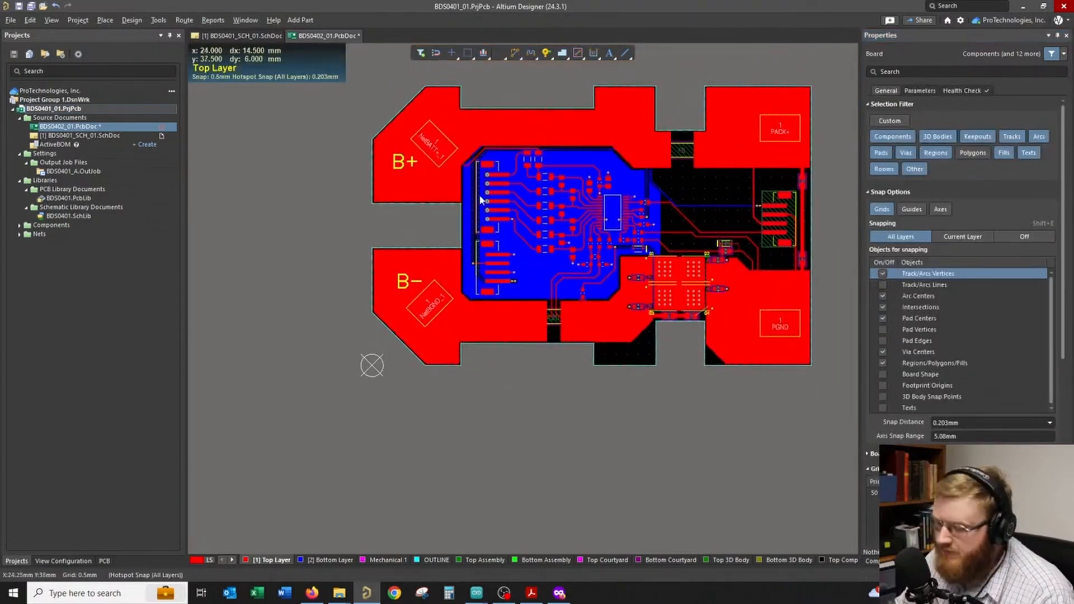
pyautogui.press('3')
pyautogui.keyDown('ctrl'); pyautogui.scroll(4, 399, 170); pyautogui.keyUp('ctrl')
pyautogui.moveTo(398, 168); pyautogui.dragTo(400, 177, button='right')
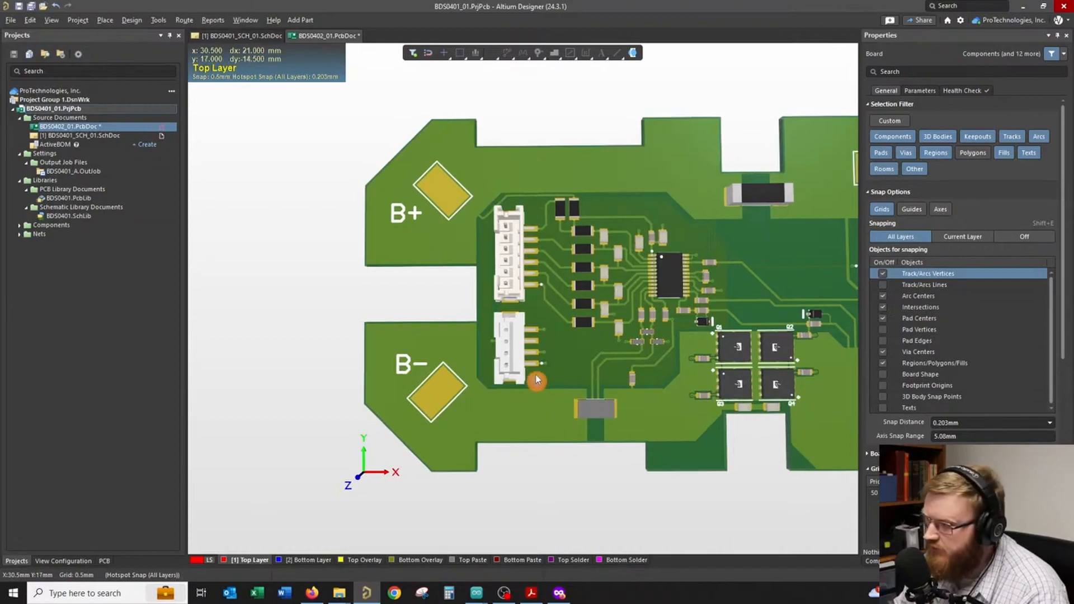
pyautogui.press('2')
pyautogui.keyDown('ctrl'); pyautogui.scroll(1, 583, 344); pyautogui.keyUp('ctrl')
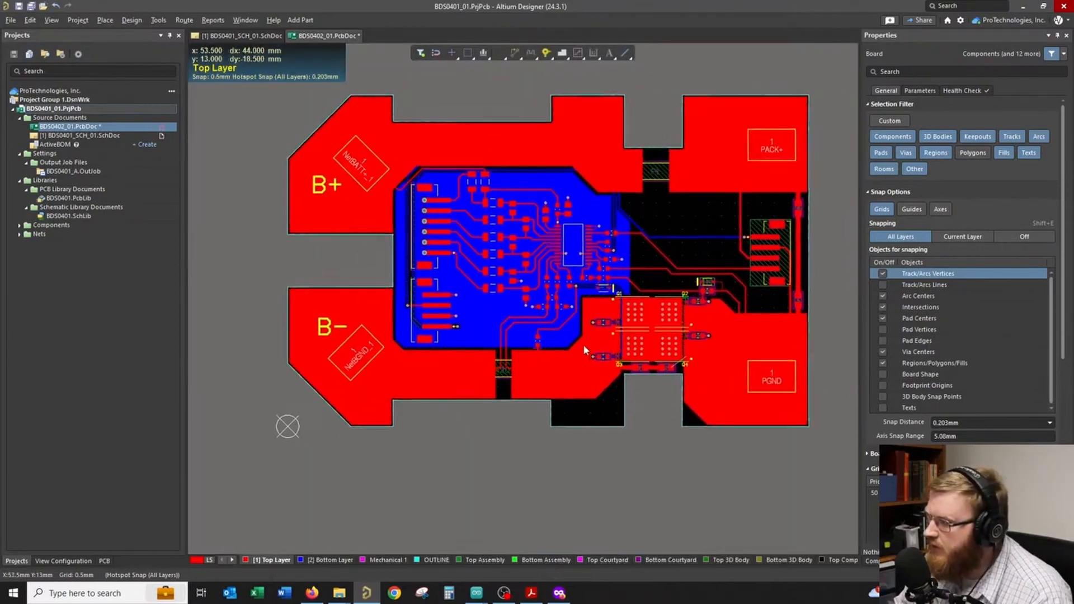
# - Copy the B+ label to about X 80.5 mm, Y 51.5 mm beside the PACK+ pad and change its text to P+
pyautogui.keyDown('ctrl'); pyautogui.scroll(3, 583, 344); pyautogui.keyUp('ctrl')
pyautogui.click(228, 211)
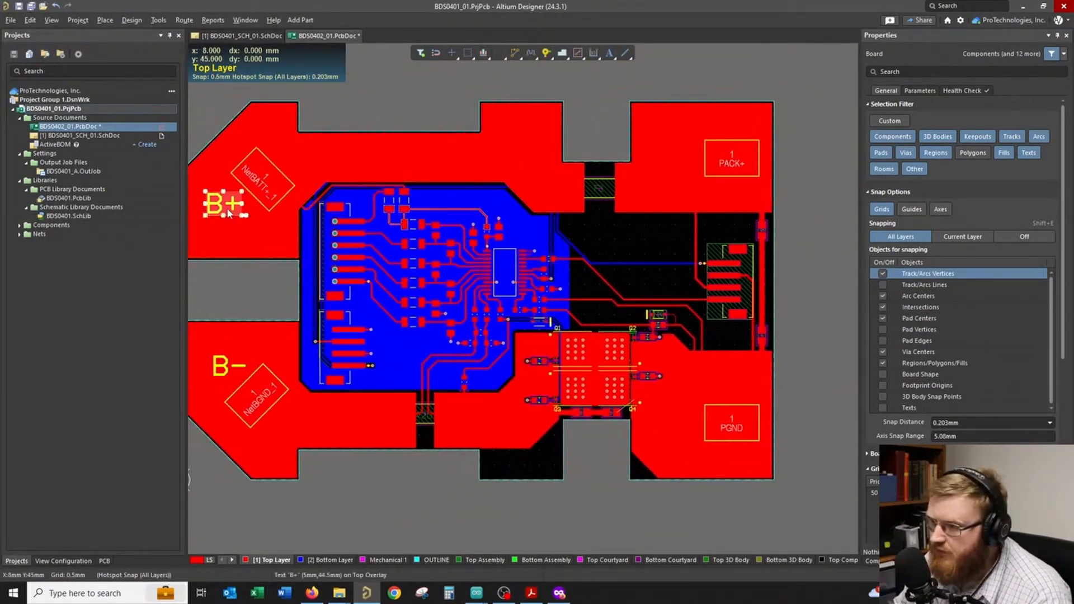
pyautogui.hotkey('ctrl', 'c')
pyautogui.moveTo(769, 271); pyautogui.dragTo(800, 242, button='right')
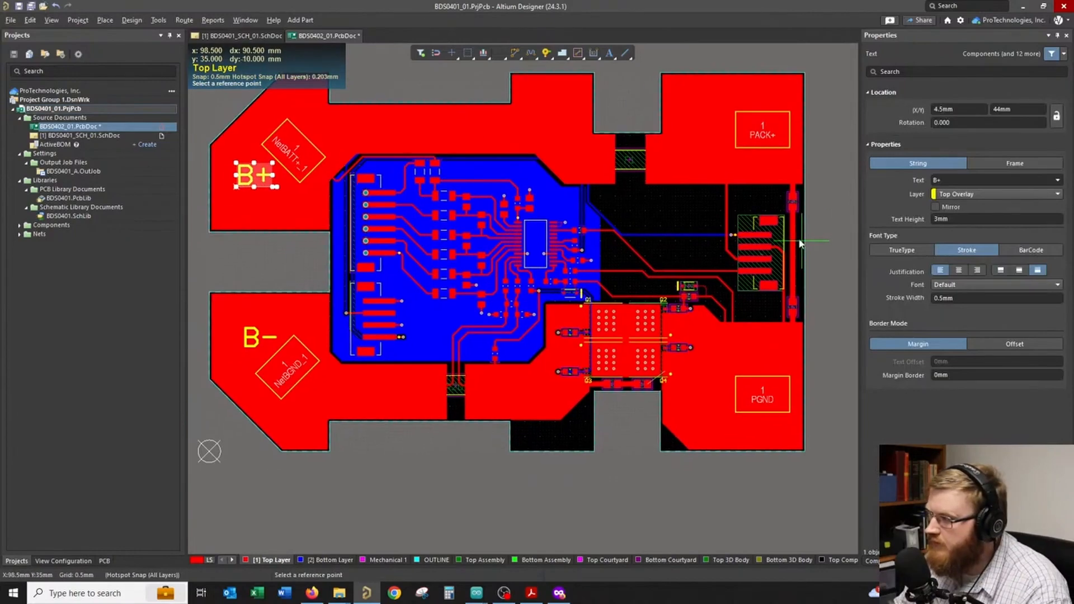
pyautogui.click(808, 176)
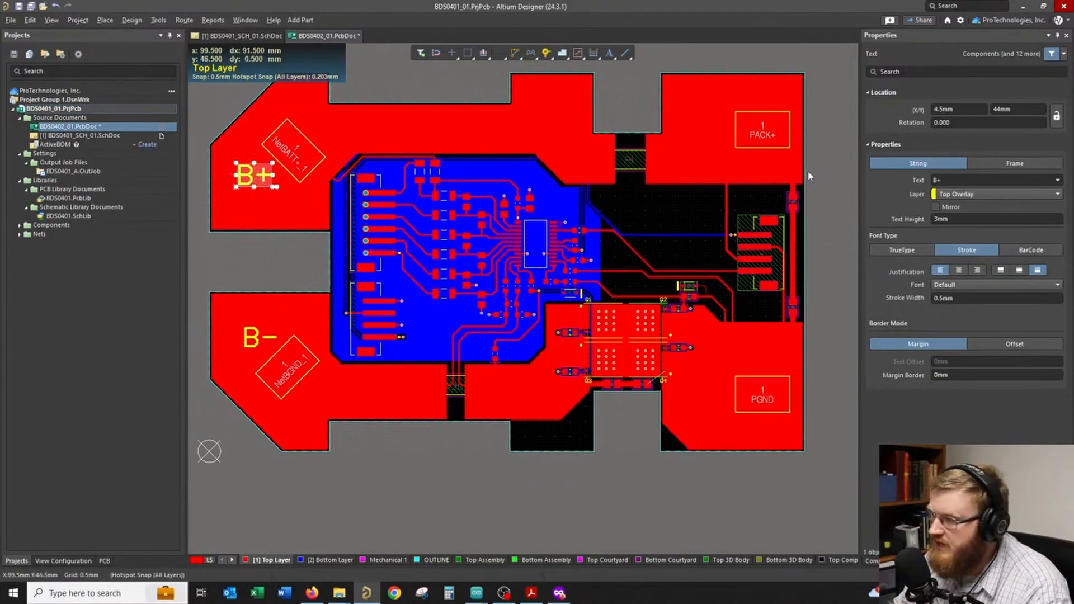
pyautogui.keyDown('ctrl'); pyautogui.scroll(3, 699, 269); pyautogui.keyUp('ctrl')
pyautogui.hotkey('ctrl', 'v')
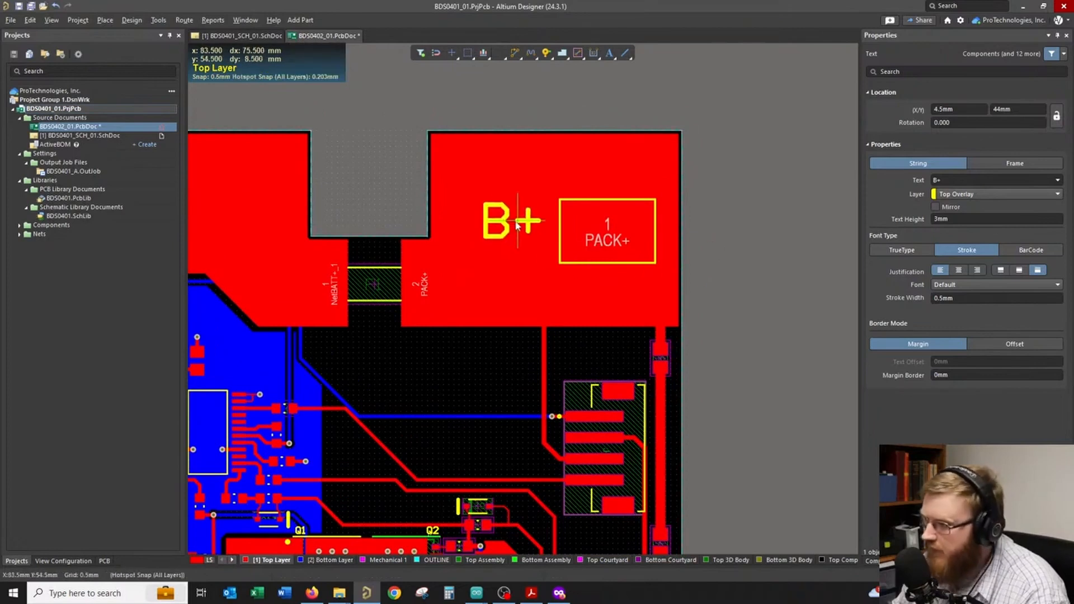
pyautogui.click(520, 231)
pyautogui.click(966, 180)
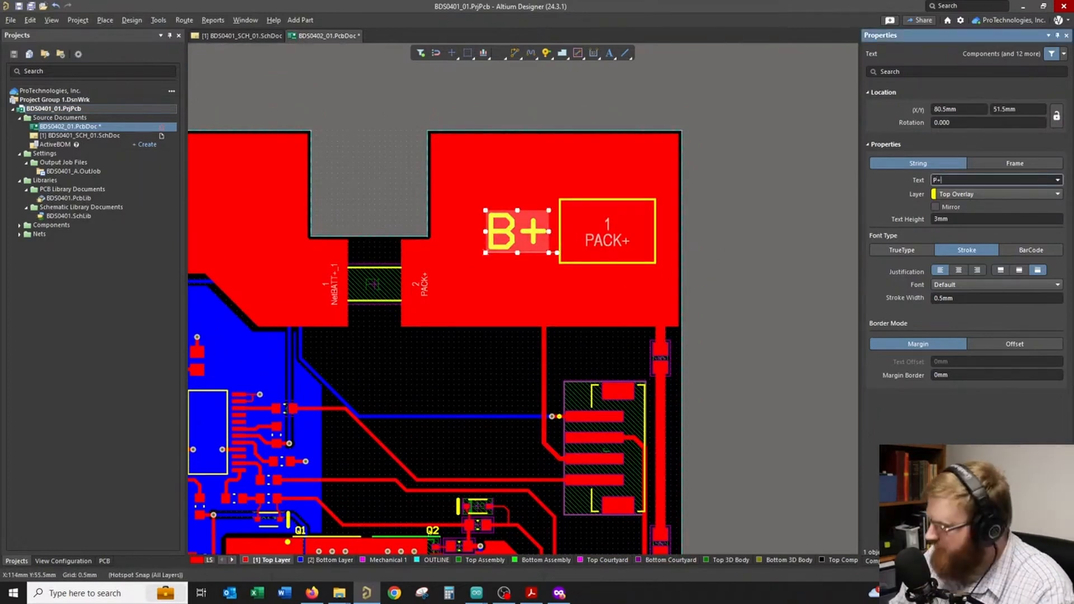
pyautogui.click(801, 245)
# - Copy the B+ label to X 81 mm, Y 7 mm beside the PGND pad and change its text to P-
pyautogui.keyDown('ctrl'); pyautogui.scroll(-3, 715, 271); pyautogui.keyUp('ctrl')
pyautogui.scroll(-5, 672, 308)
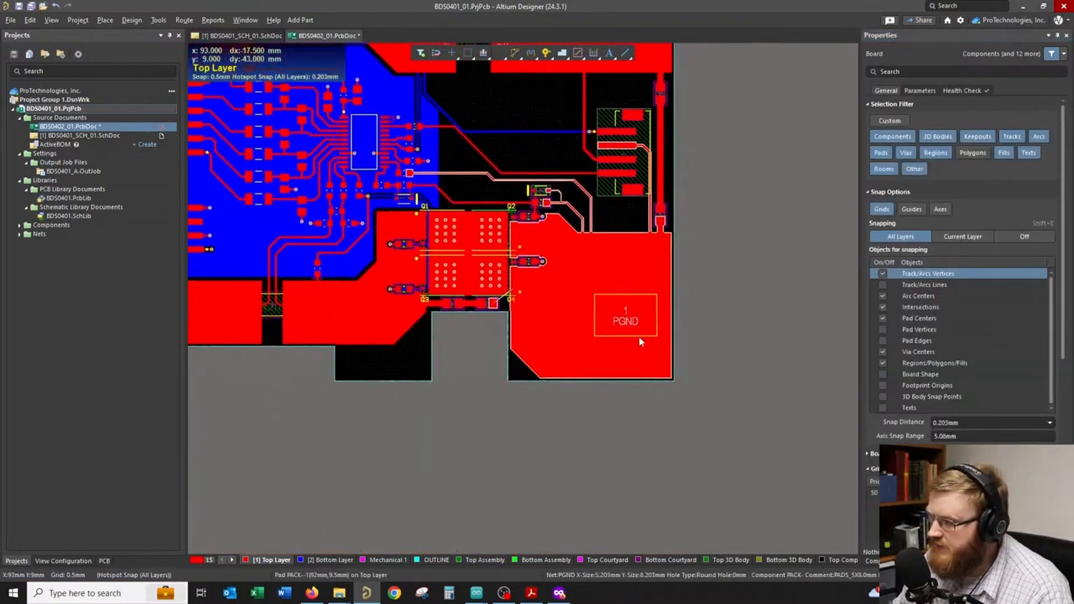
pyautogui.keyDown('ctrl'); pyautogui.scroll(1, 640, 340); pyautogui.keyUp('ctrl')
pyautogui.hotkey('ctrl', 'v')
pyautogui.click(558, 315)
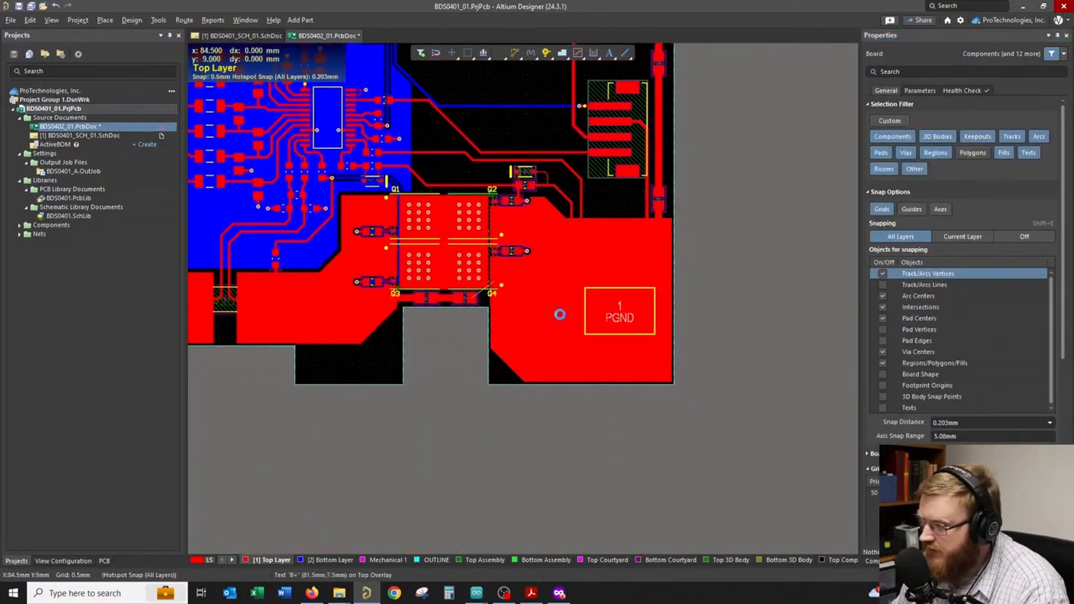
pyautogui.click(994, 180)
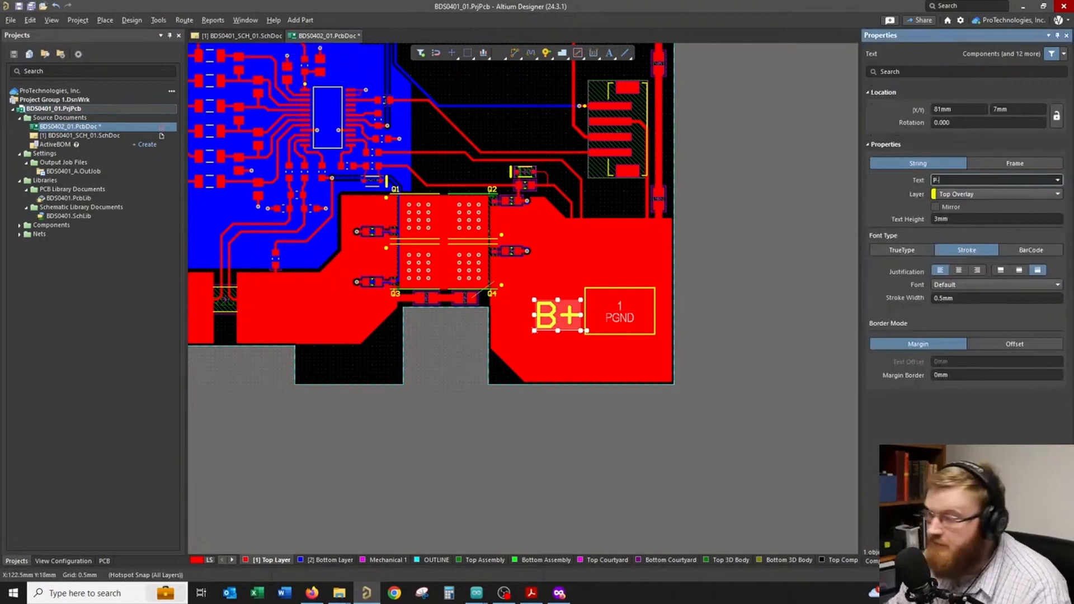
pyautogui.press('Return')
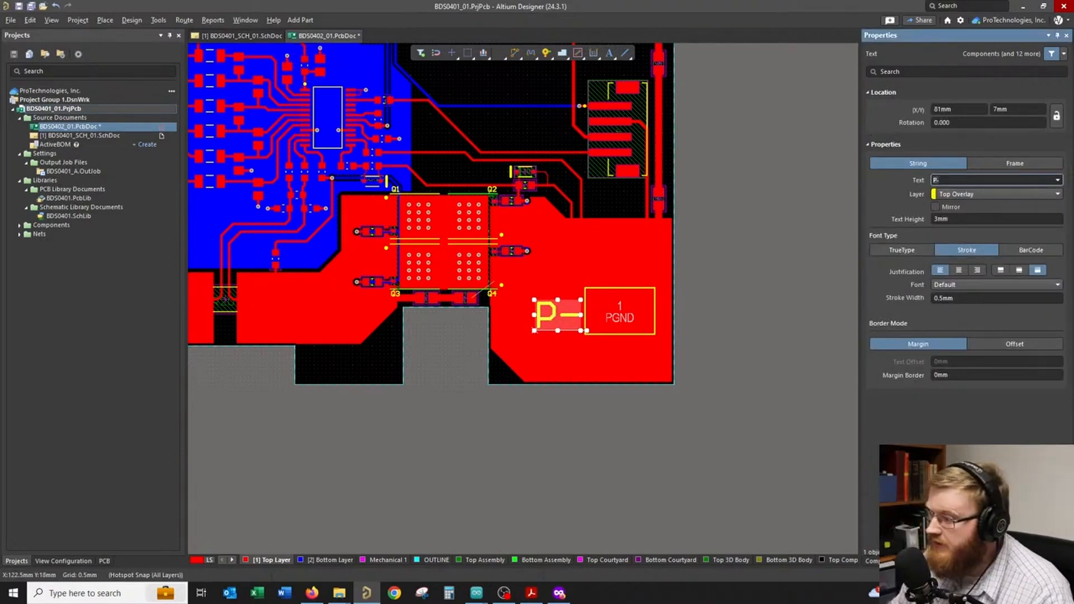
pyautogui.click(746, 360)
# - Restrict the selection filter to components only
pyautogui.keyDown('ctrl'); pyautogui.scroll(-2, 748, 360); pyautogui.keyUp('ctrl')
pyautogui.scroll(3, 747, 358)
pyautogui.hscroll(-3, 698, 302)
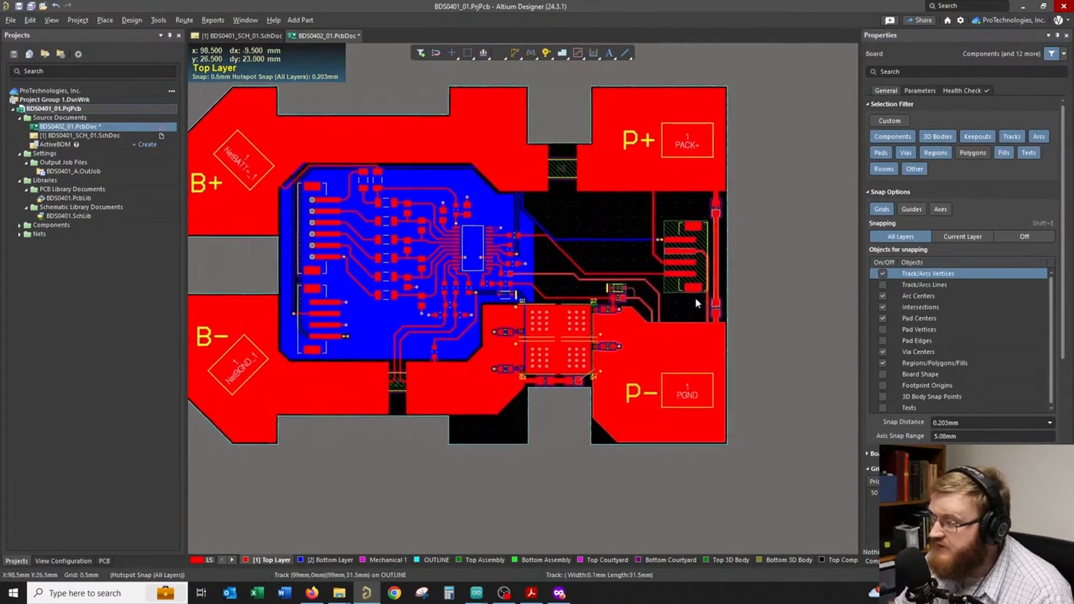
pyautogui.keyDown('ctrl'); pyautogui.scroll(-1, 502, 312); pyautogui.keyUp('ctrl')
pyautogui.keyDown('ctrl'); pyautogui.scroll(-2, 502, 311); pyautogui.keyUp('ctrl')
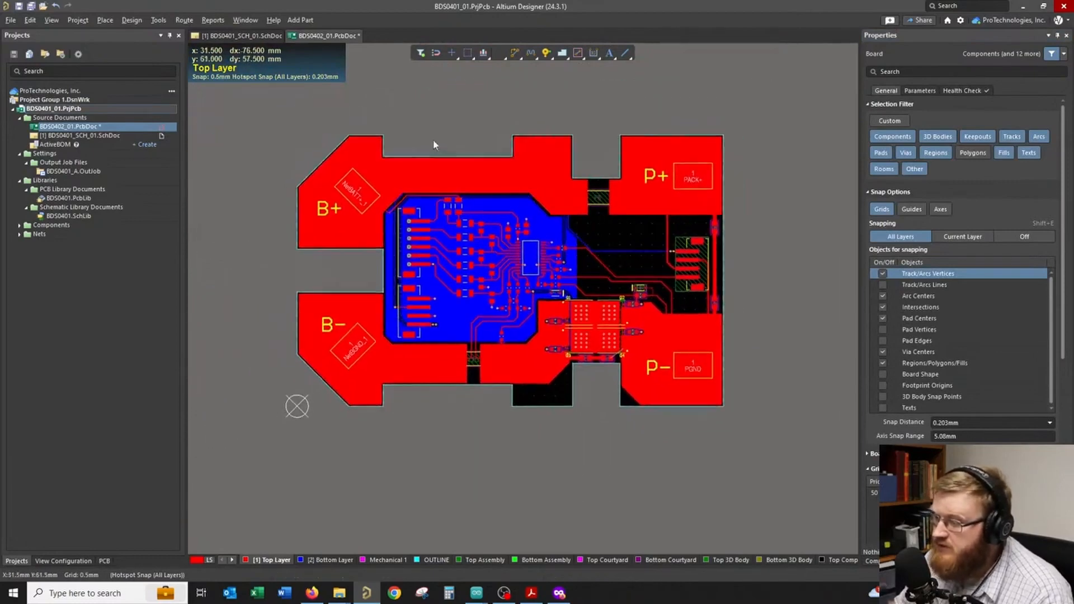
pyautogui.click(894, 137)
pyautogui.click(894, 137)
pyautogui.click(894, 138)
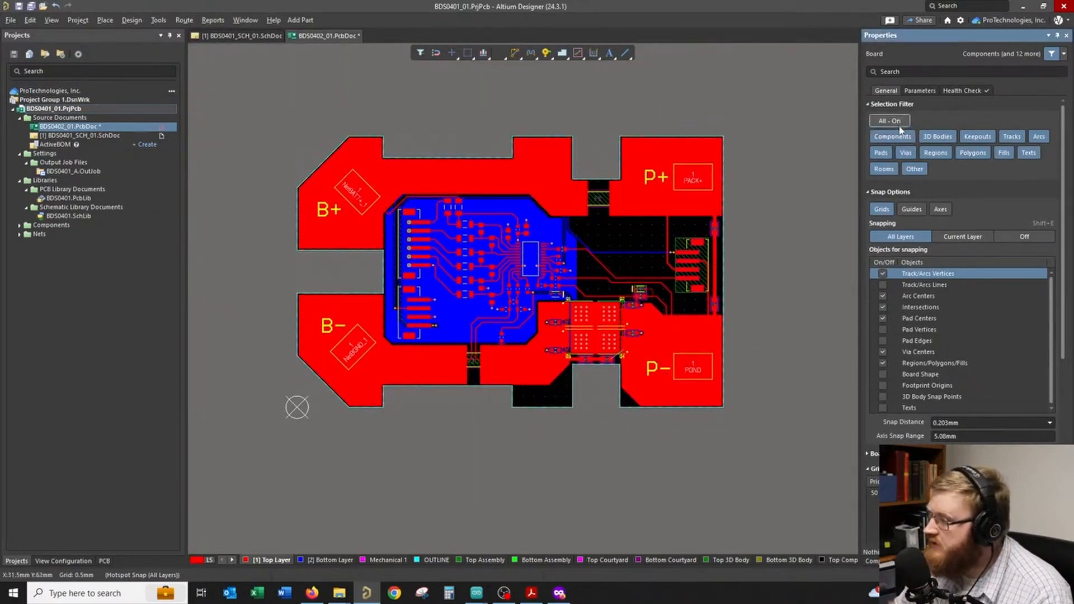
pyautogui.click(898, 122)
pyautogui.click(894, 137)
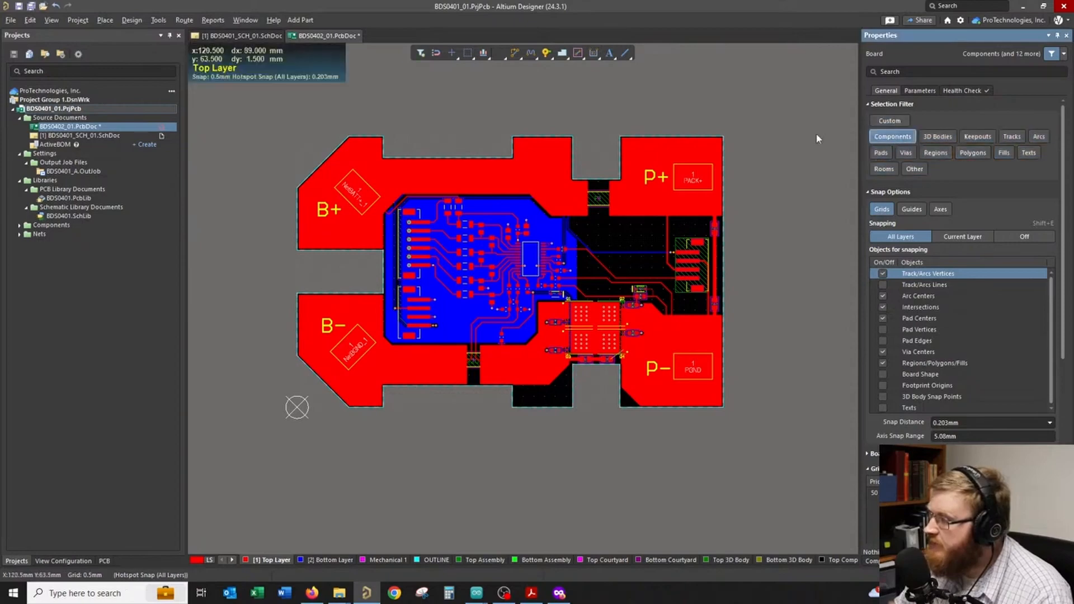
# - Select every component on the board and make their designators visible
pyautogui.hotkey('ctrl', 'a')
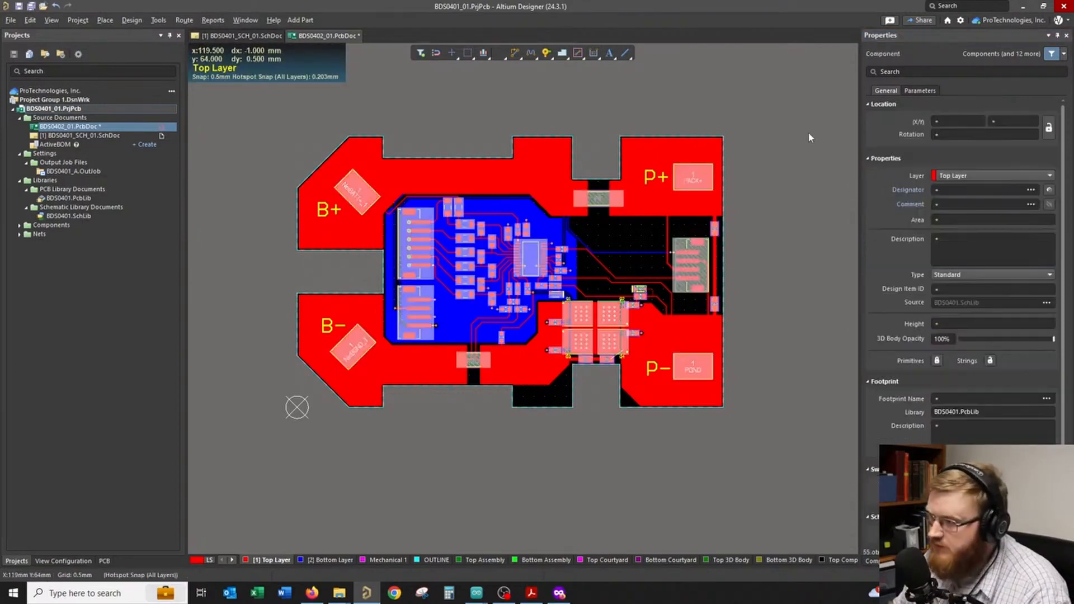
pyautogui.keyDown('ctrl'); pyautogui.scroll(1, 784, 191); pyautogui.keyUp('ctrl')
pyautogui.moveTo(825, 217); pyautogui.dragTo(837, 219, button='right')
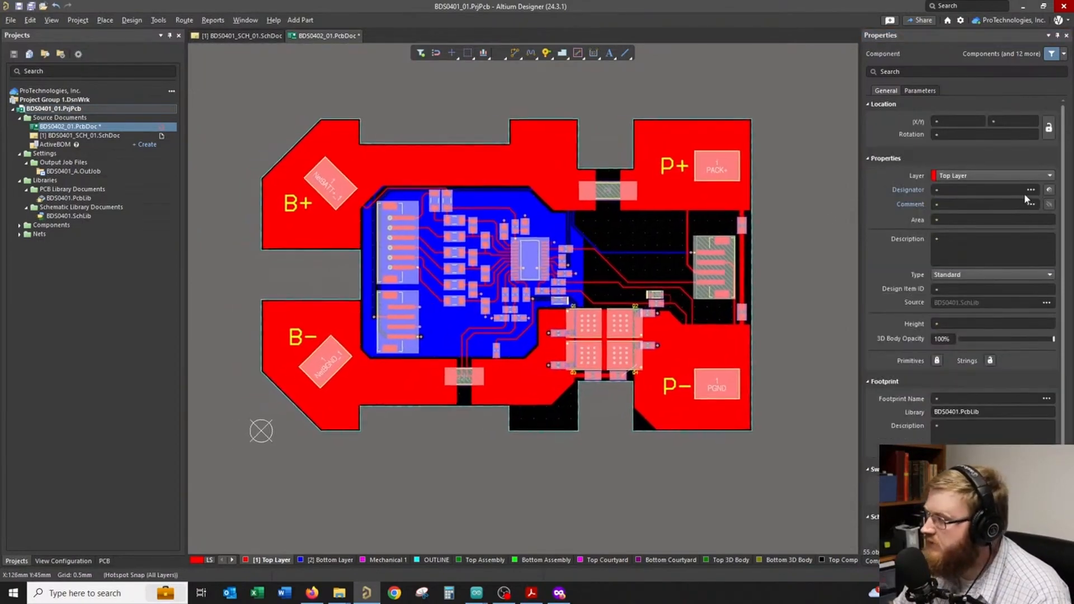
pyautogui.click(1050, 191)
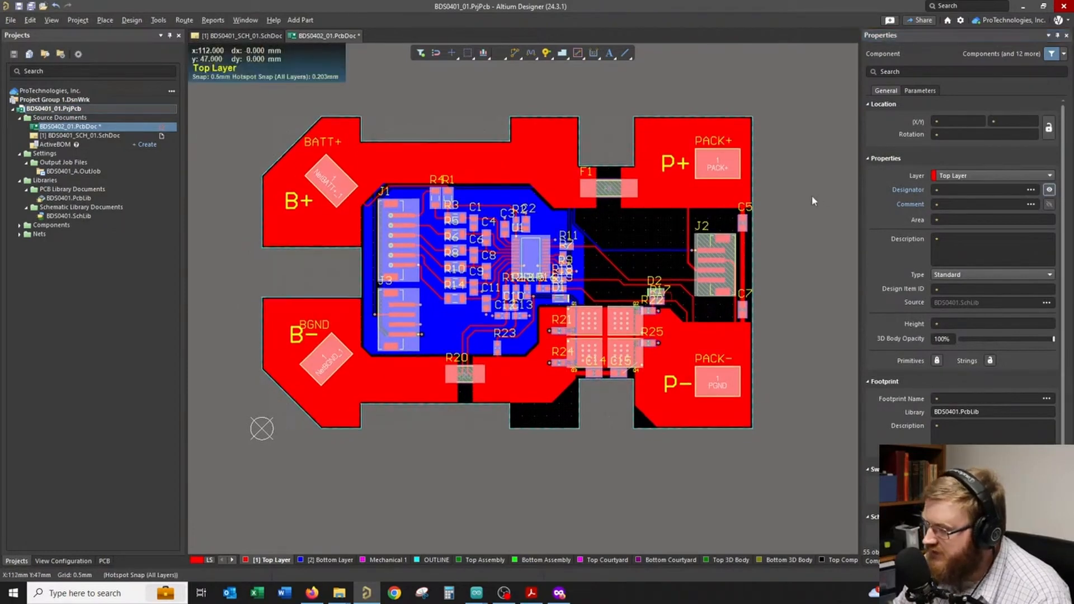
# - Hide the designators of the four large pad components BATT+, BGND, PACK+ and PACK-
pyautogui.click(618, 188)
pyautogui.keyDown('shift'); pyautogui.click(331, 182); pyautogui.keyUp('shift')
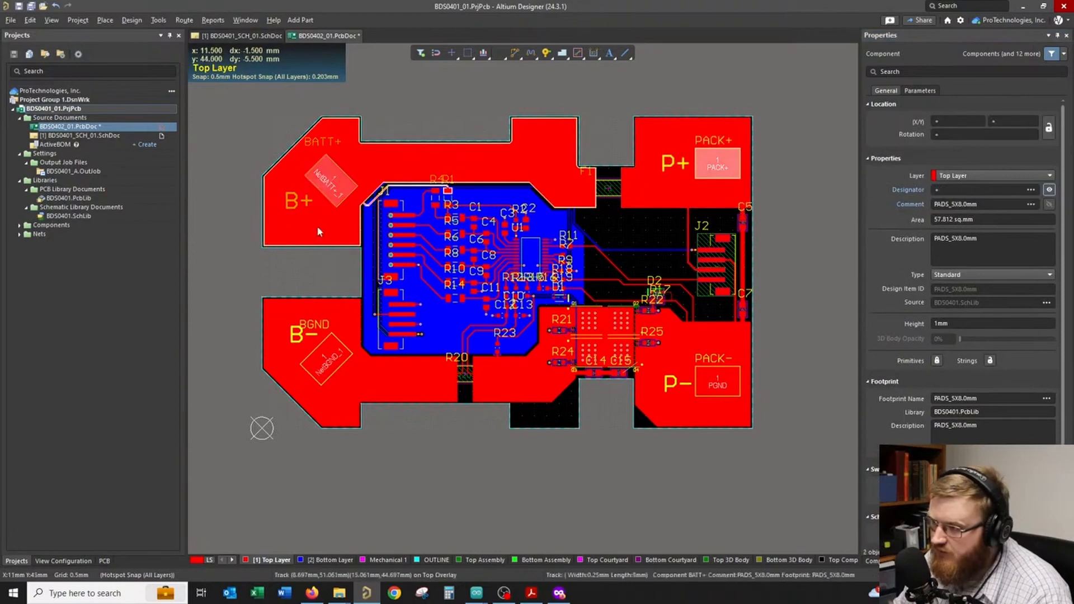
pyautogui.keyDown('shift'); pyautogui.click(328, 366); pyautogui.keyUp('shift')
pyautogui.keyDown('shift'); pyautogui.click(706, 385); pyautogui.keyUp('shift')
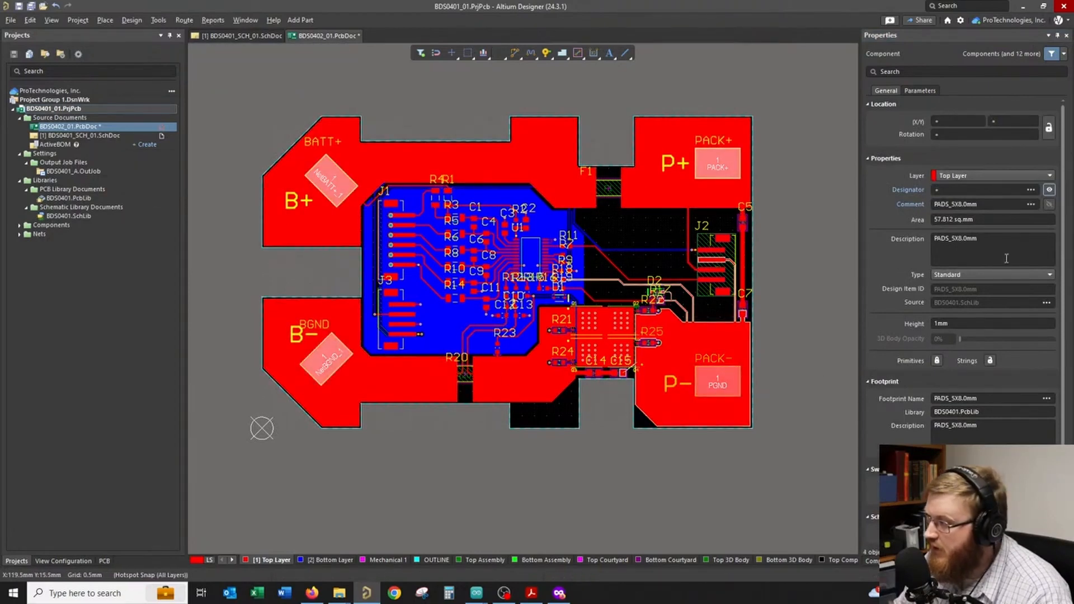
pyautogui.click(802, 218)
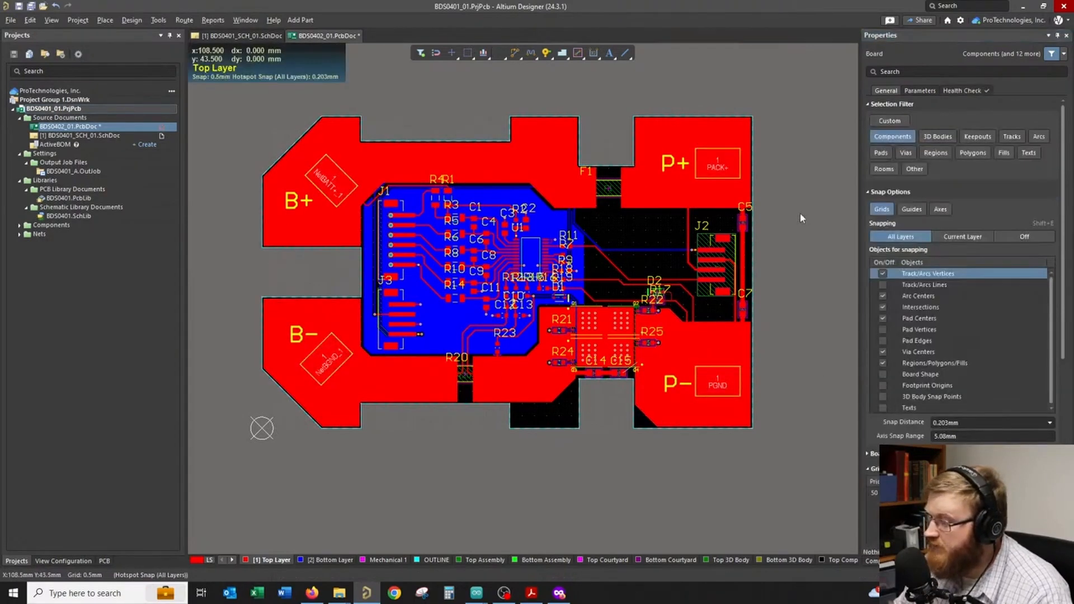
# - Open the PCB Filter for querying objects in the board layout
pyautogui.keyDown('ctrl'); pyautogui.scroll(2, 802, 221); pyautogui.keyUp('ctrl')
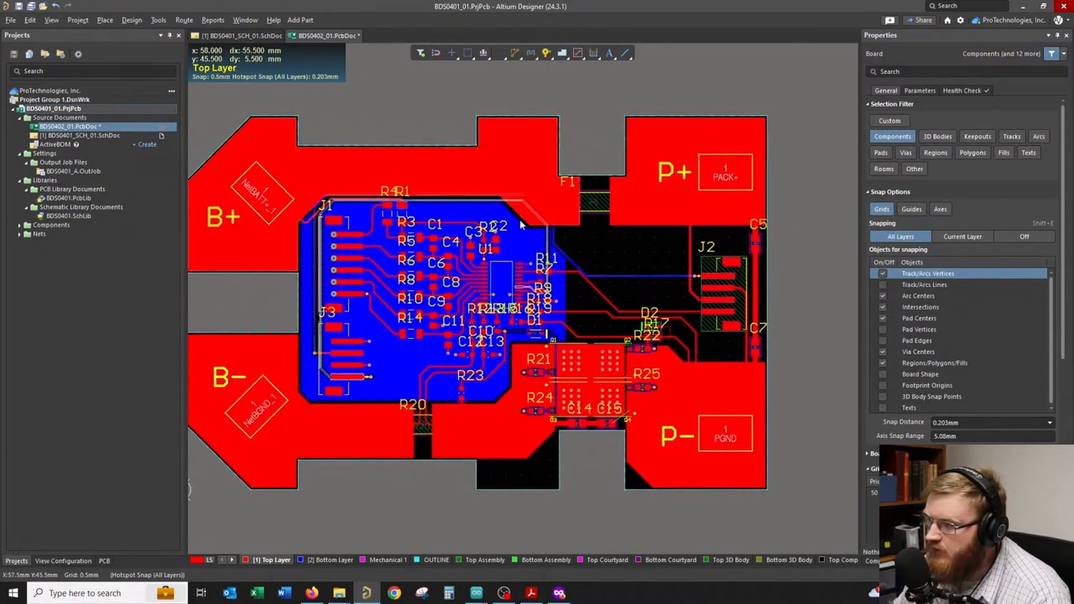
pyautogui.keyDown('ctrl'); pyautogui.scroll(-1, 486, 371); pyautogui.keyUp('ctrl')
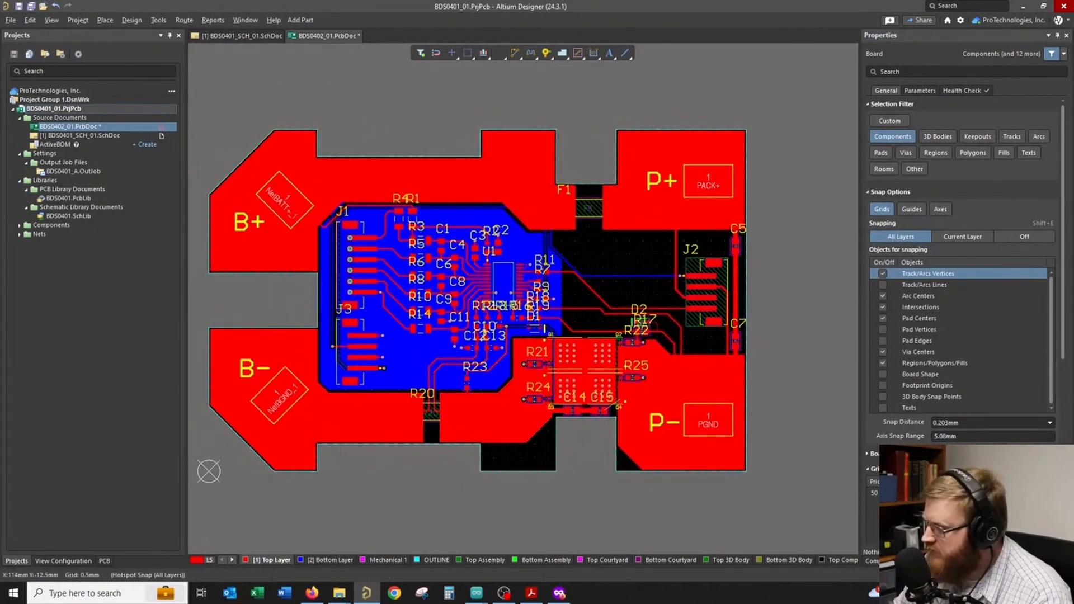
pyautogui.click(1057, 575)
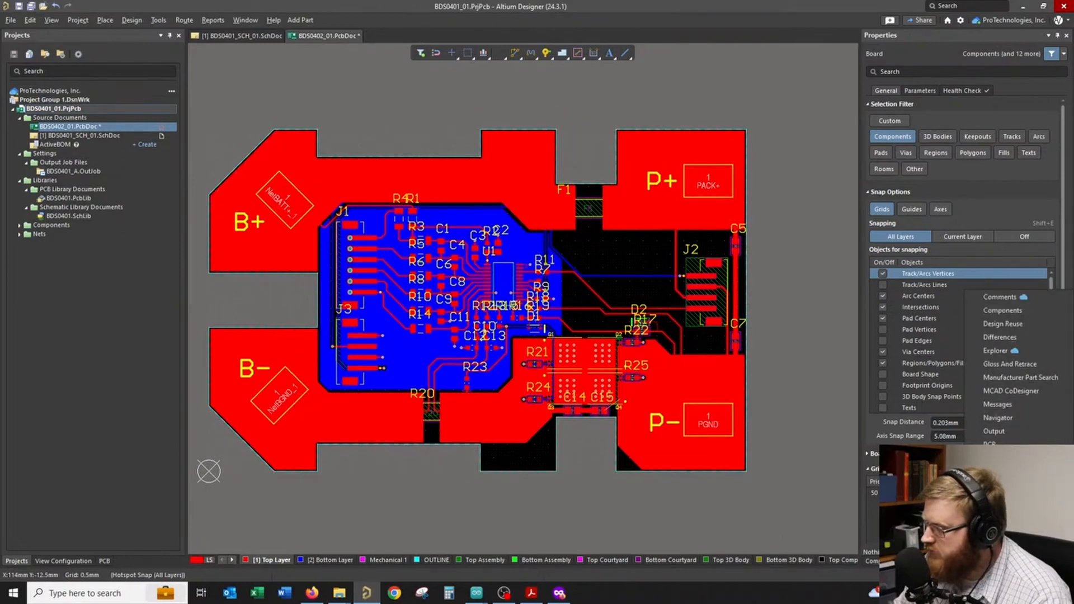
pyautogui.click(999, 471)
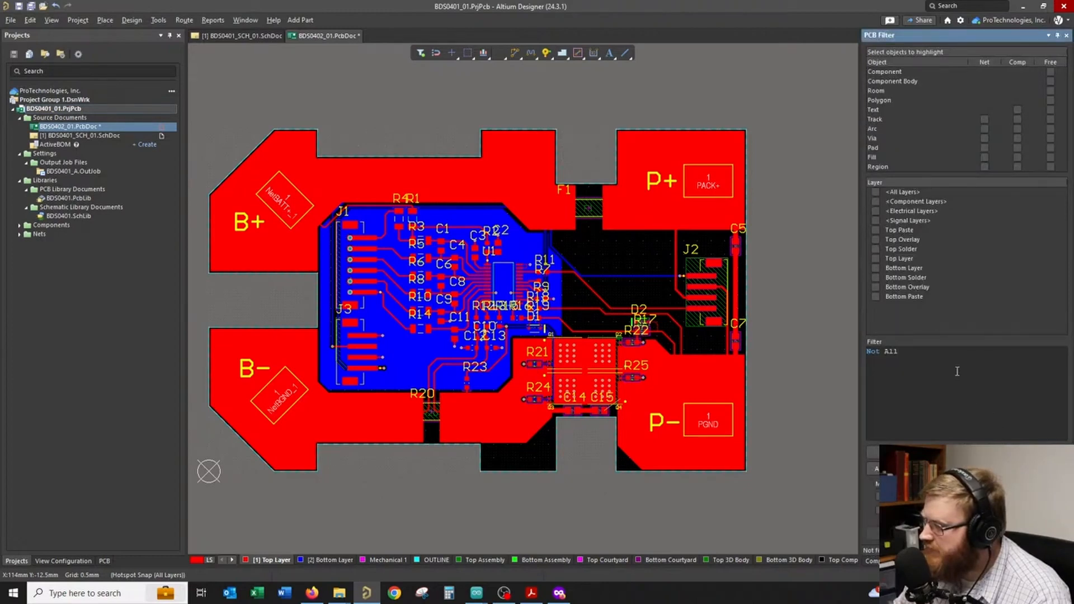
pyautogui.click(1018, 469)
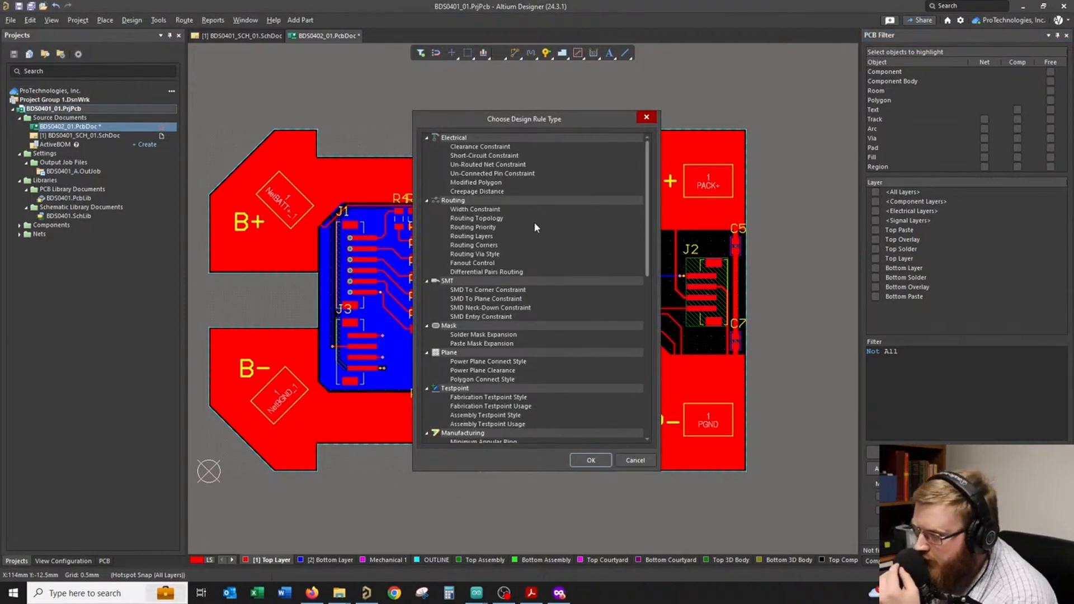
pyautogui.click(628, 462)
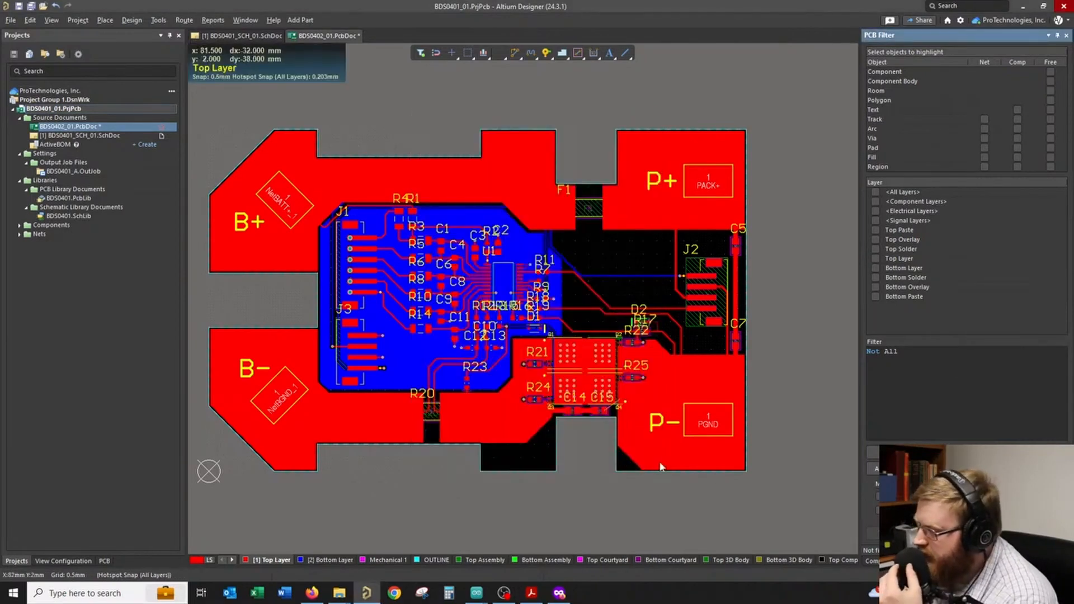
pyautogui.click(899, 452)
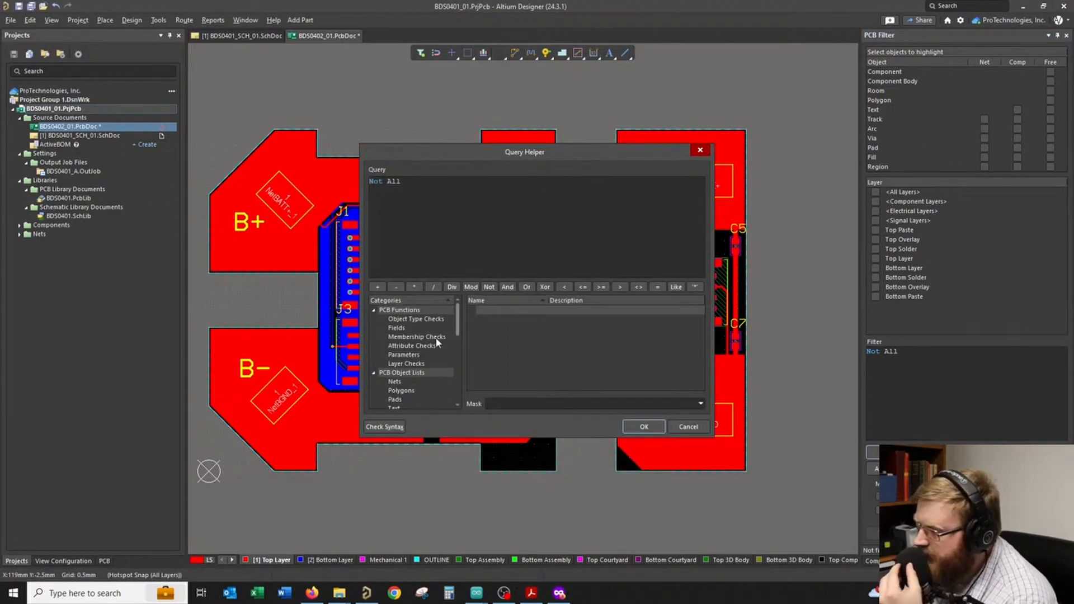
pyautogui.scroll(-2, 437, 346)
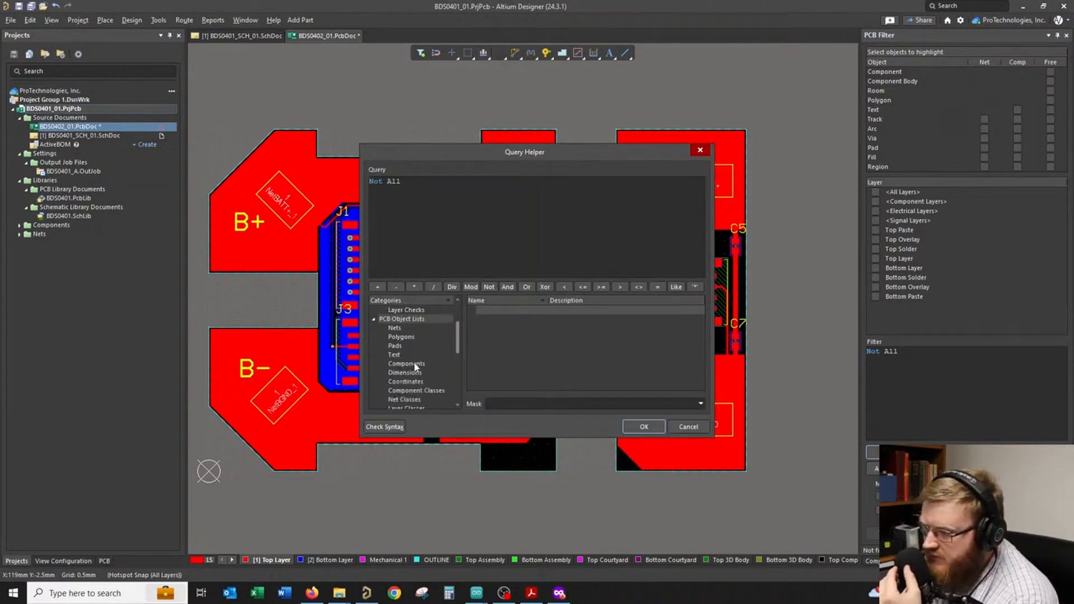
pyautogui.scroll(-2, 422, 354)
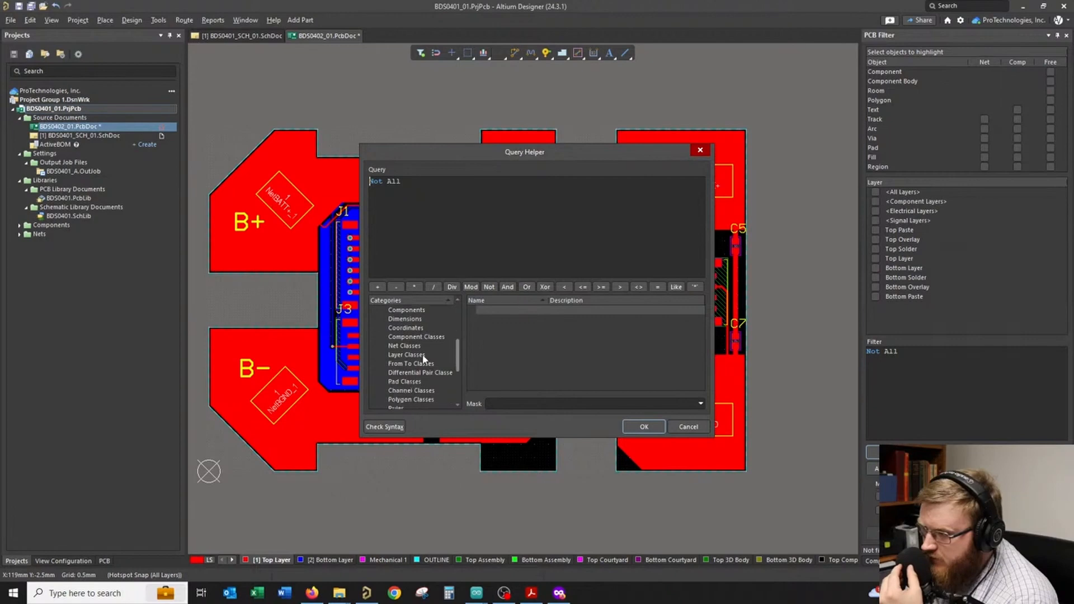
pyautogui.scroll(-1, 423, 359)
pyautogui.scroll(5, 423, 359)
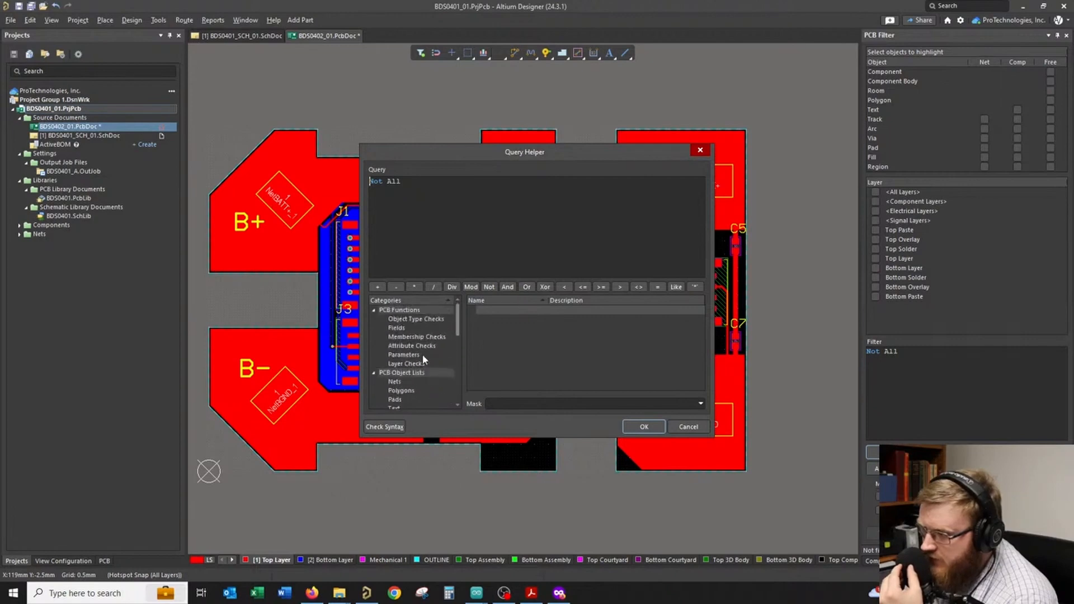
pyautogui.scroll(-1, 422, 354)
pyautogui.click(410, 382)
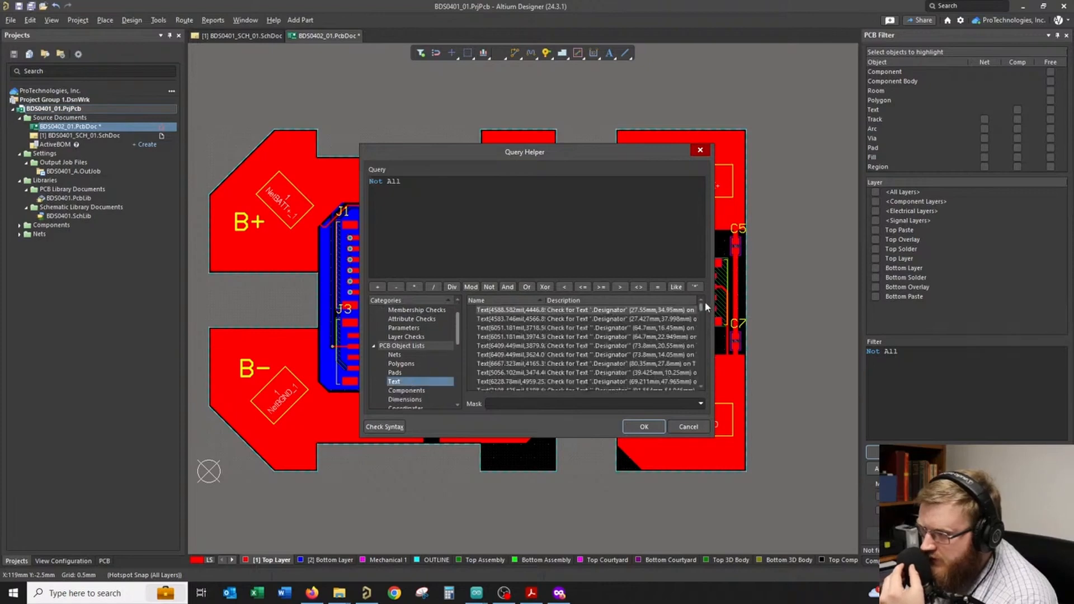
pyautogui.moveTo(702, 308); pyautogui.dragTo(702, 389)
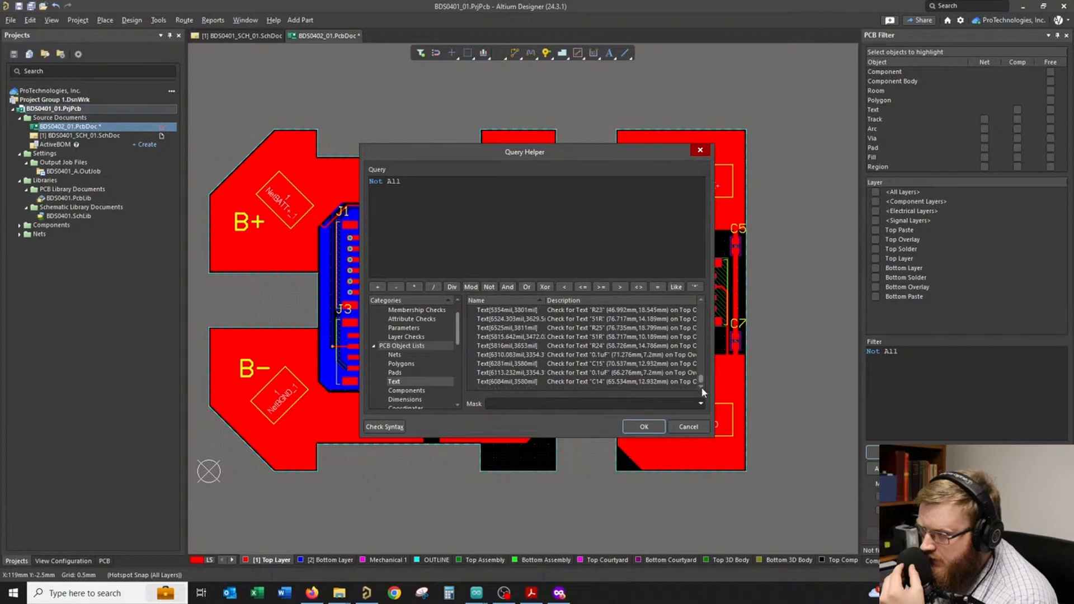
pyautogui.click(689, 427)
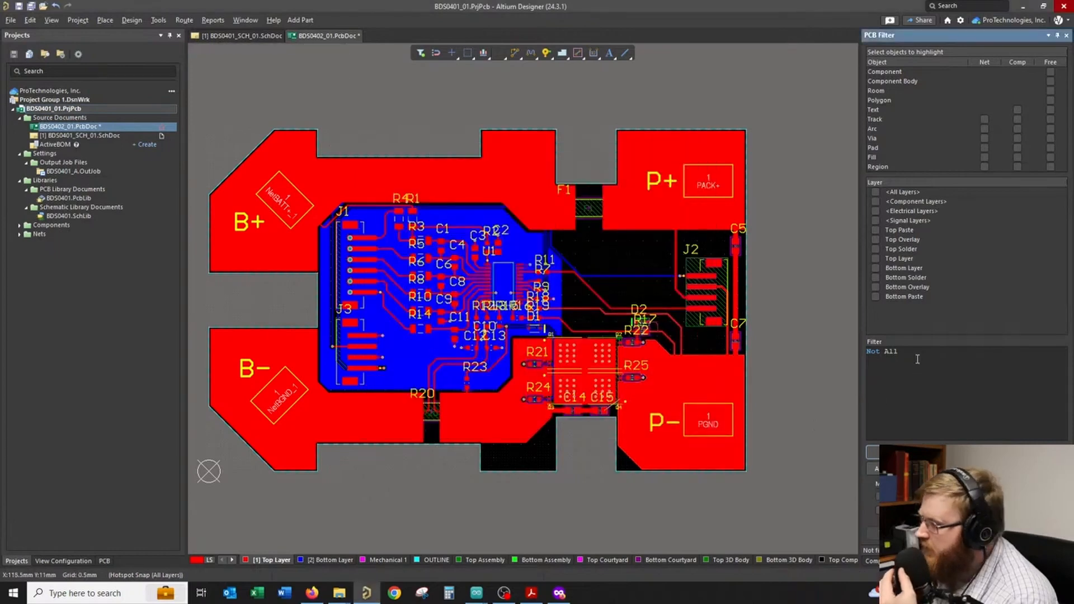
# - Replace the filter query with IsDesignator and apply it to the board
pyautogui.moveTo(898, 351); pyautogui.dragTo(839, 344)
pyautogui.write('Is')
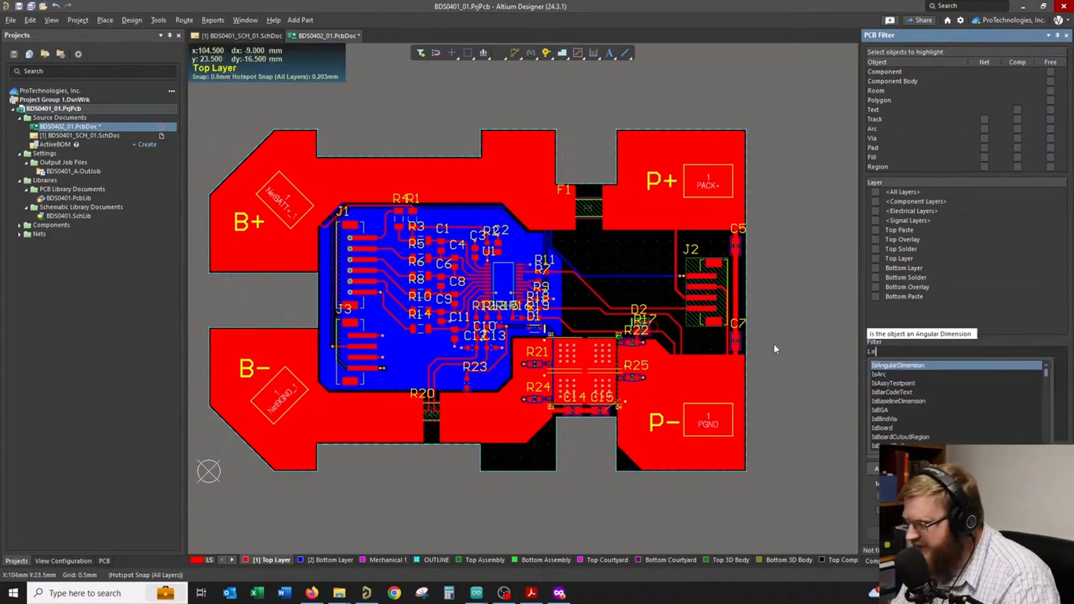
pyautogui.write('de')
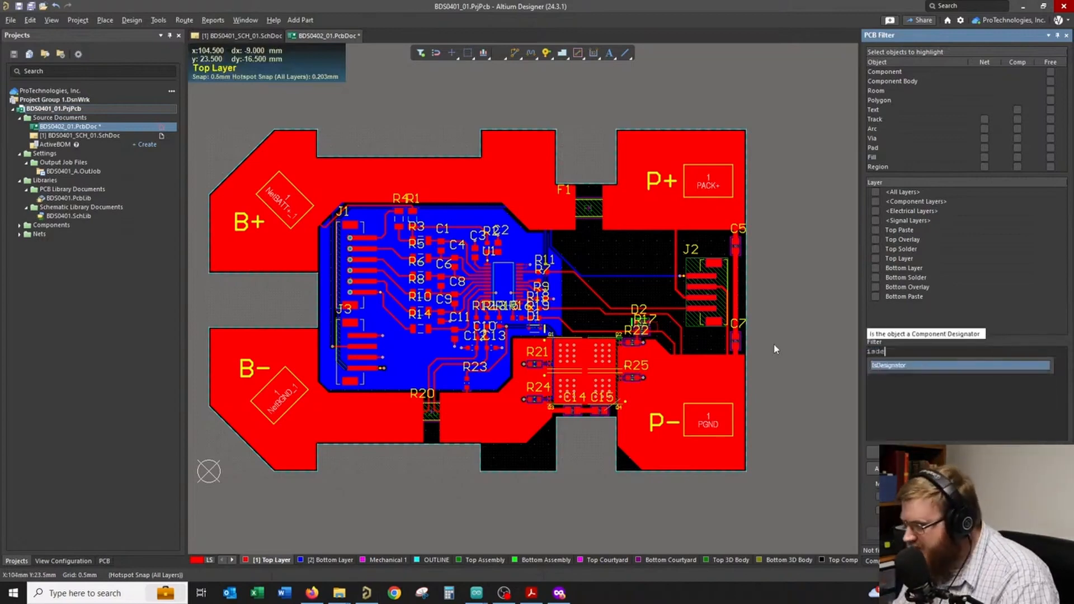
pyautogui.click(951, 366)
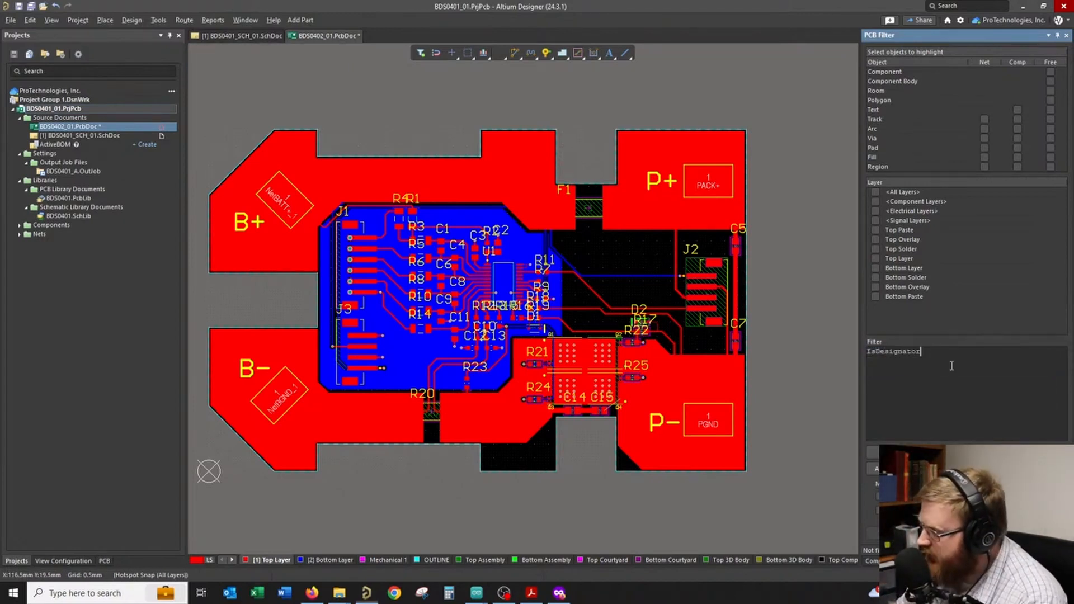
pyautogui.press('Return')
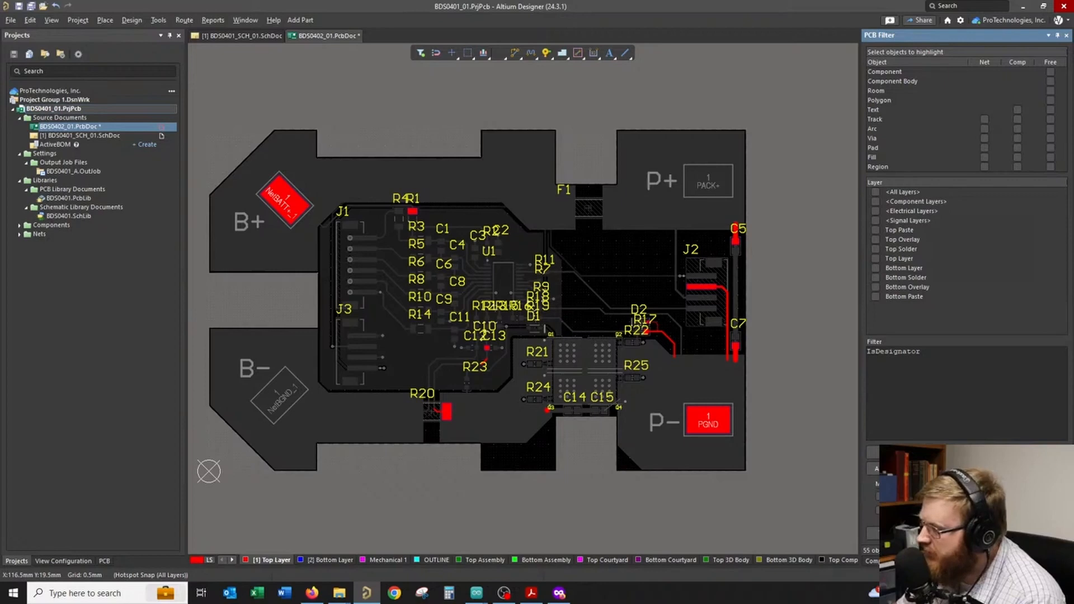
# - Select all the filtered component designators and open their shared text properties
pyautogui.hotkey('ctrl', 'a')
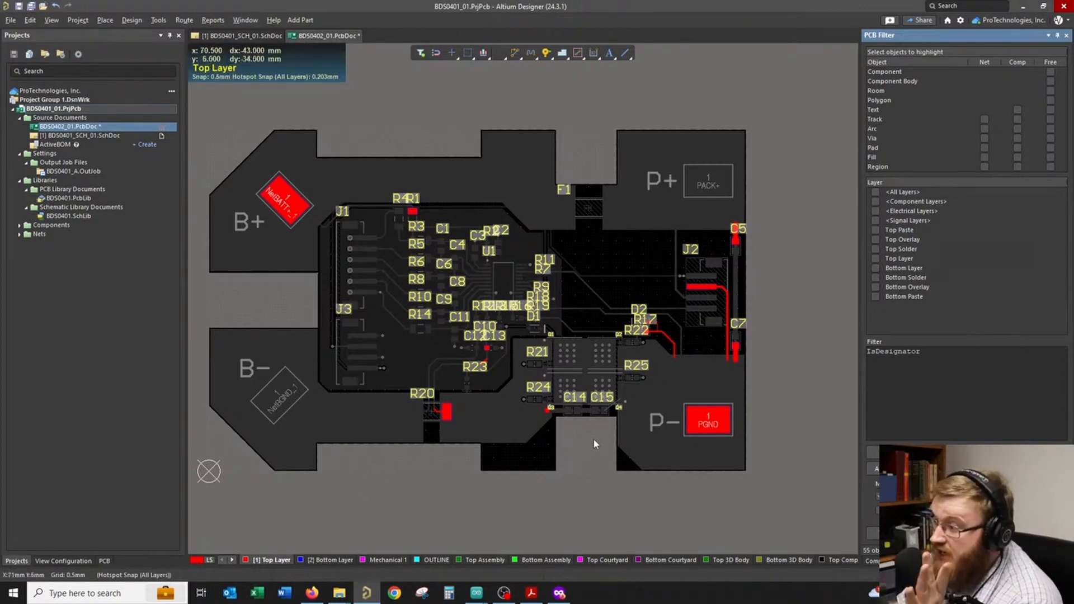
pyautogui.keyDown('ctrl'); pyautogui.scroll(5, 560, 297); pyautogui.keyUp('ctrl')
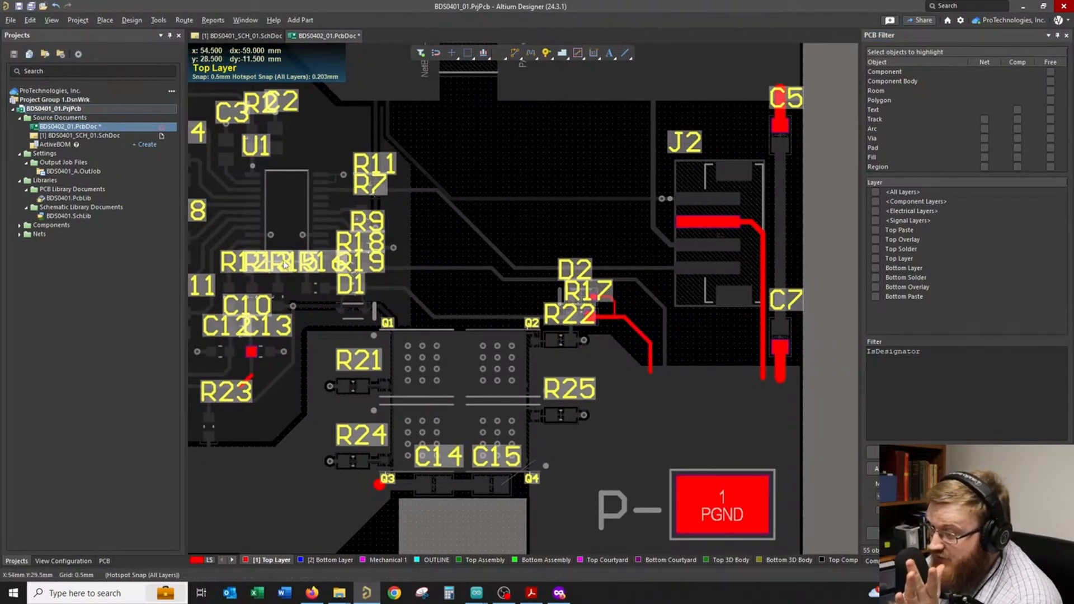
pyautogui.moveTo(501, 278); pyautogui.dragTo(601, 281, button='right')
pyautogui.keyDown('ctrl'); pyautogui.scroll(-2, 625, 275); pyautogui.keyUp('ctrl')
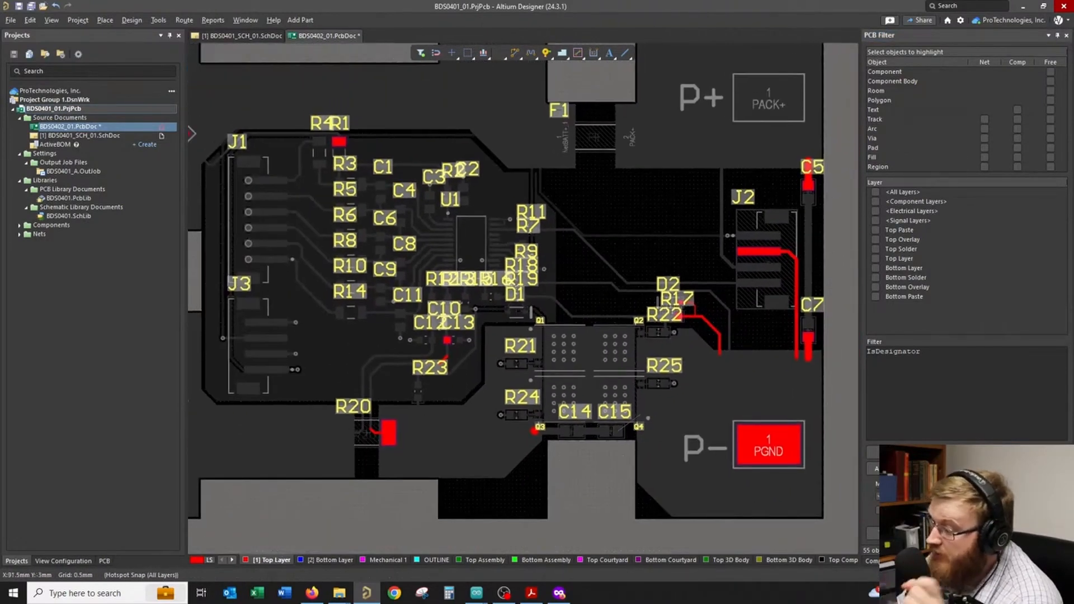
pyautogui.click(920, 561)
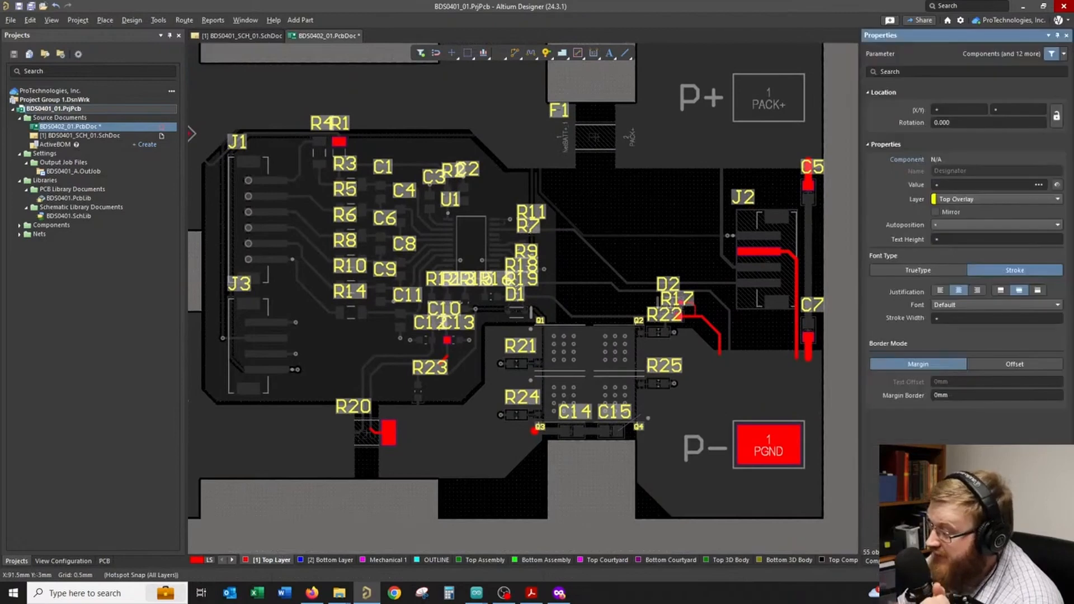
# - Set the selected designators' text height to 0.6 mm and their stroke width to 0.2 mm
pyautogui.click(971, 240)
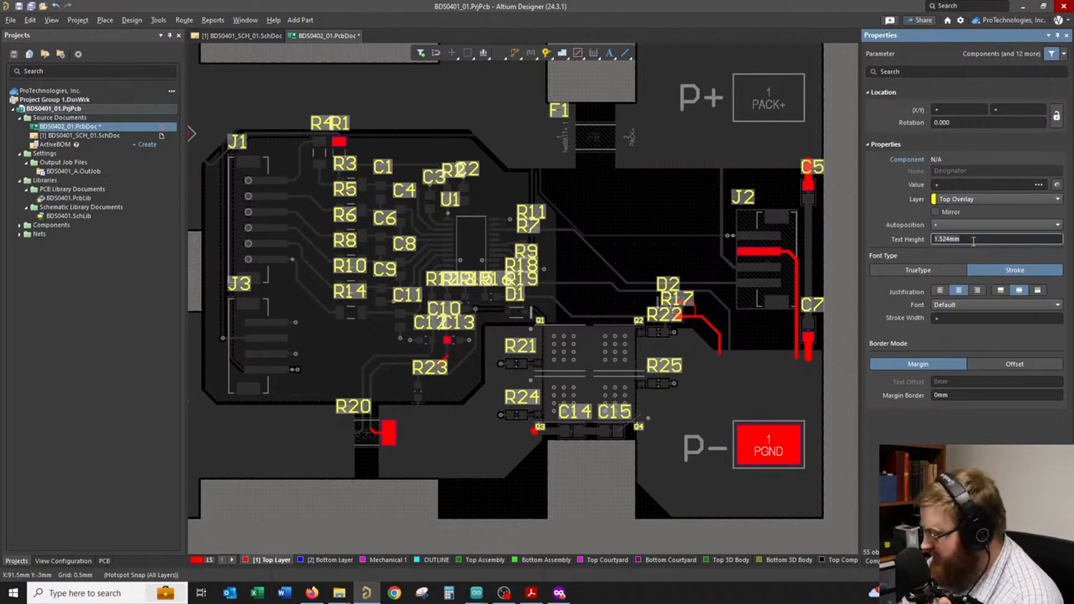
pyautogui.press('Return')
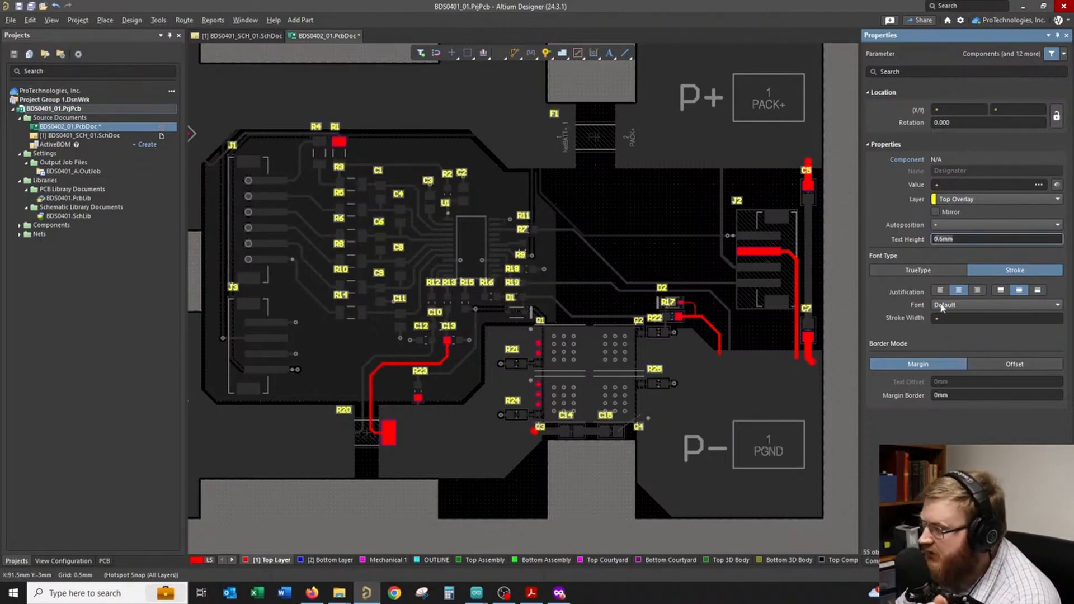
pyautogui.click(944, 318)
pyautogui.moveTo(972, 321); pyautogui.dragTo(906, 325)
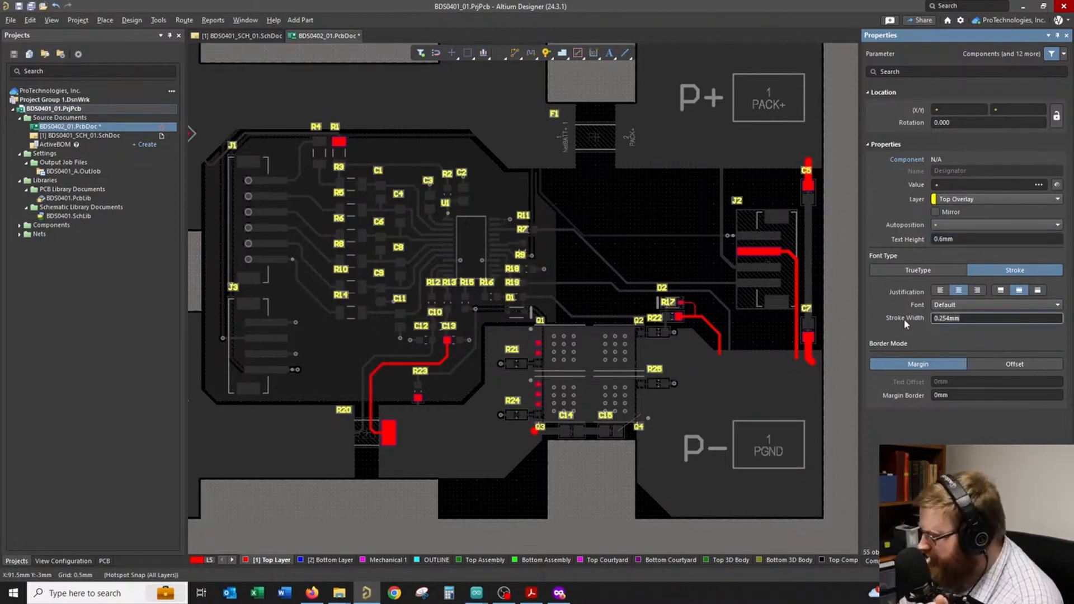
pyautogui.write('0.2')
pyautogui.press('Return')
pyautogui.keyDown('ctrl'); pyautogui.scroll(4, 651, 317); pyautogui.keyUp('ctrl')
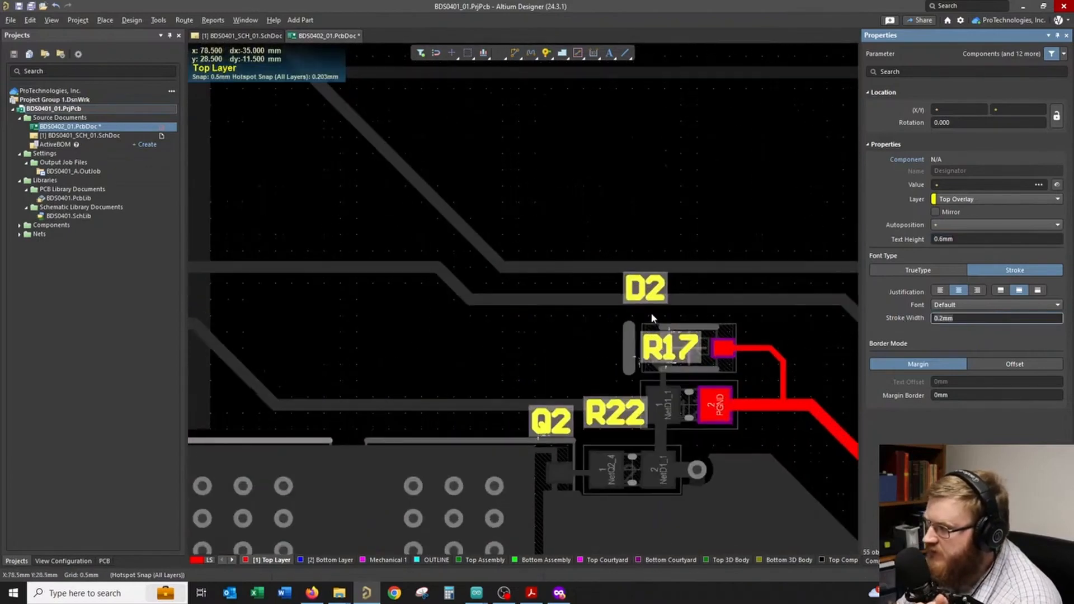
pyautogui.keyDown('ctrl'); pyautogui.scroll(2, 650, 312); pyautogui.keyUp('ctrl')
pyautogui.keyDown('ctrl'); pyautogui.scroll(-3, 582, 298); pyautogui.keyUp('ctrl')
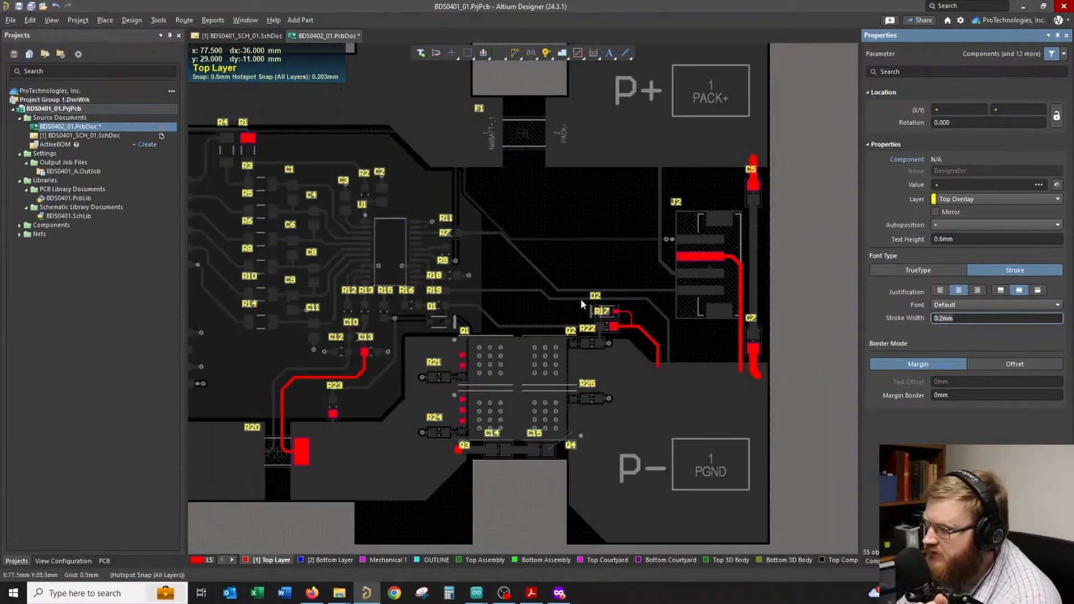
# - Deselect the designators and clear the filter so the whole board layout is displayed normally
pyautogui.moveTo(574, 263); pyautogui.dragTo(616, 271, button='right')
pyautogui.click(624, 273)
pyautogui.rightClick(623, 272)
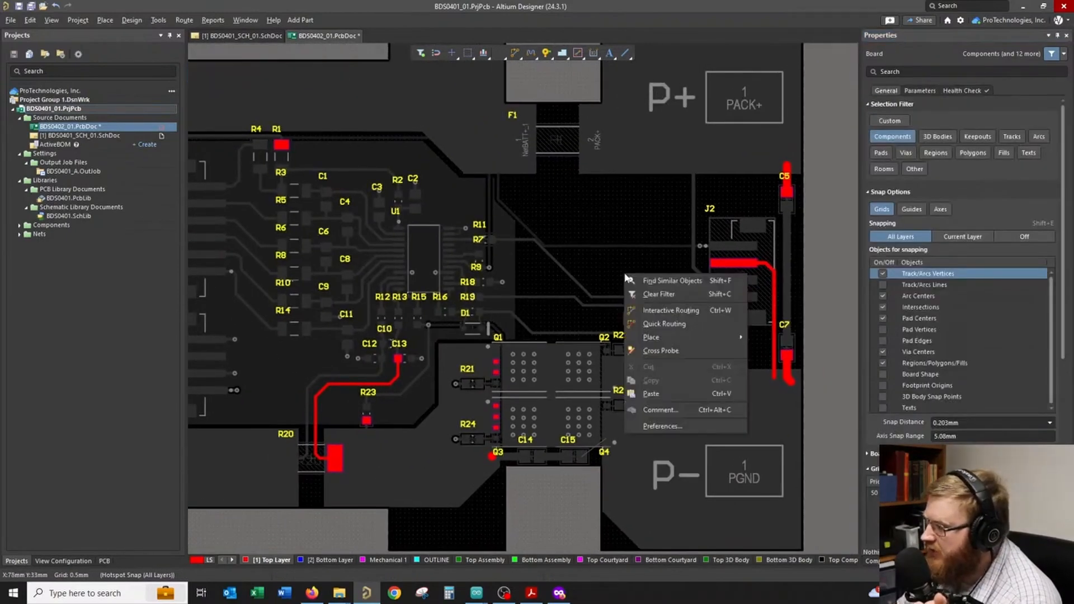
pyautogui.click(655, 294)
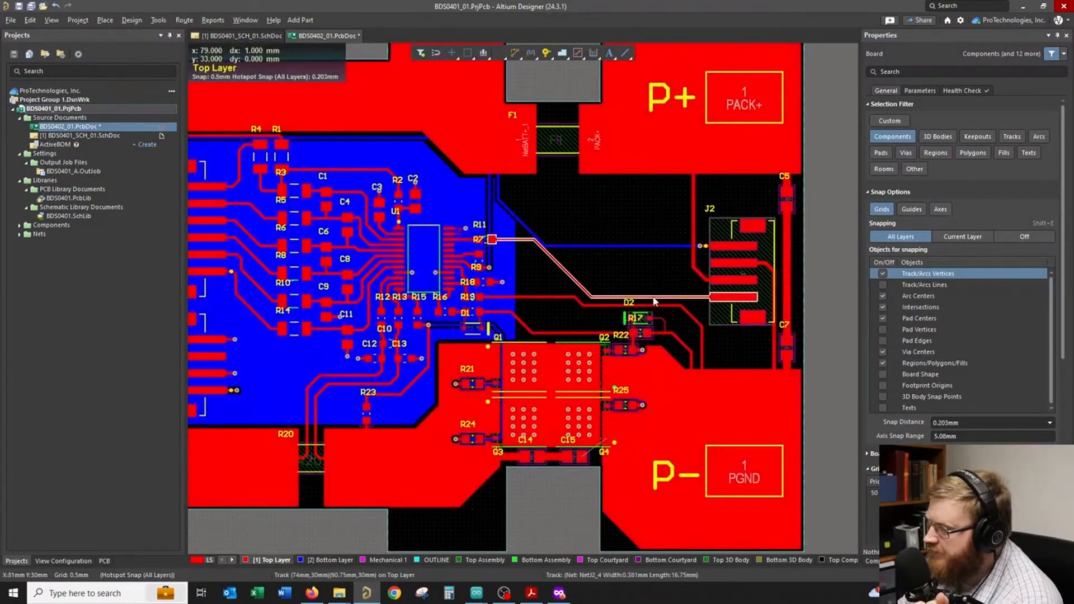
pyautogui.click(602, 216)
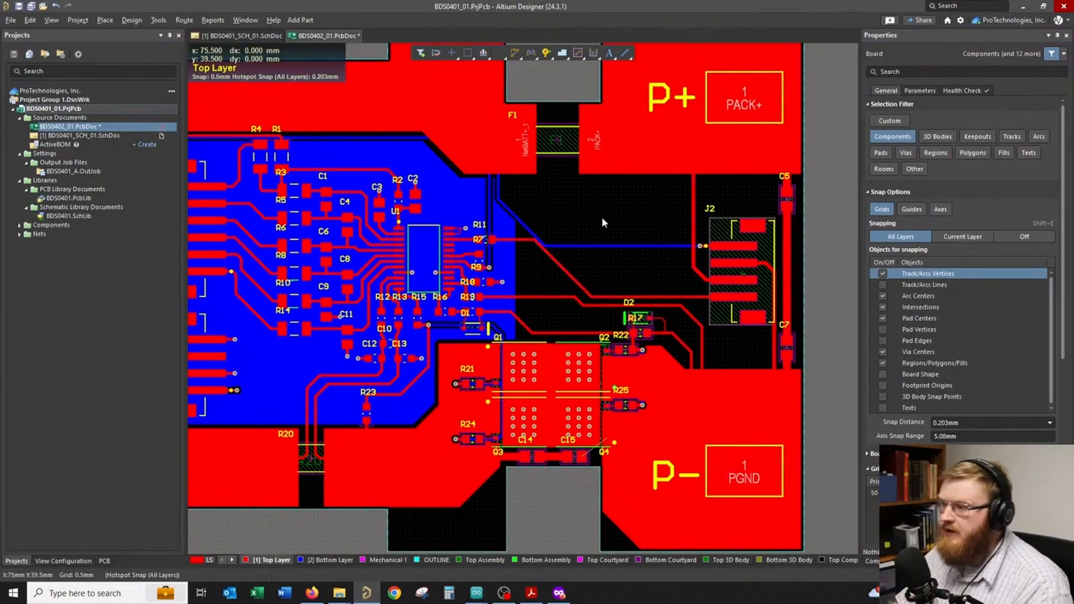
# - Reapply the IsDesignator filter query and set the text height of all designators to 0.8 mm
pyautogui.keyDown('ctrl'); pyautogui.scroll(5, 481, 188); pyautogui.keyUp('ctrl')
pyautogui.moveTo(400, 203); pyautogui.dragTo(582, 231, button='right')
pyautogui.keyDown('ctrl'); pyautogui.scroll(3, 544, 238); pyautogui.keyUp('ctrl')
pyautogui.keyDown('ctrl'); pyautogui.scroll(-3, 552, 226); pyautogui.keyUp('ctrl')
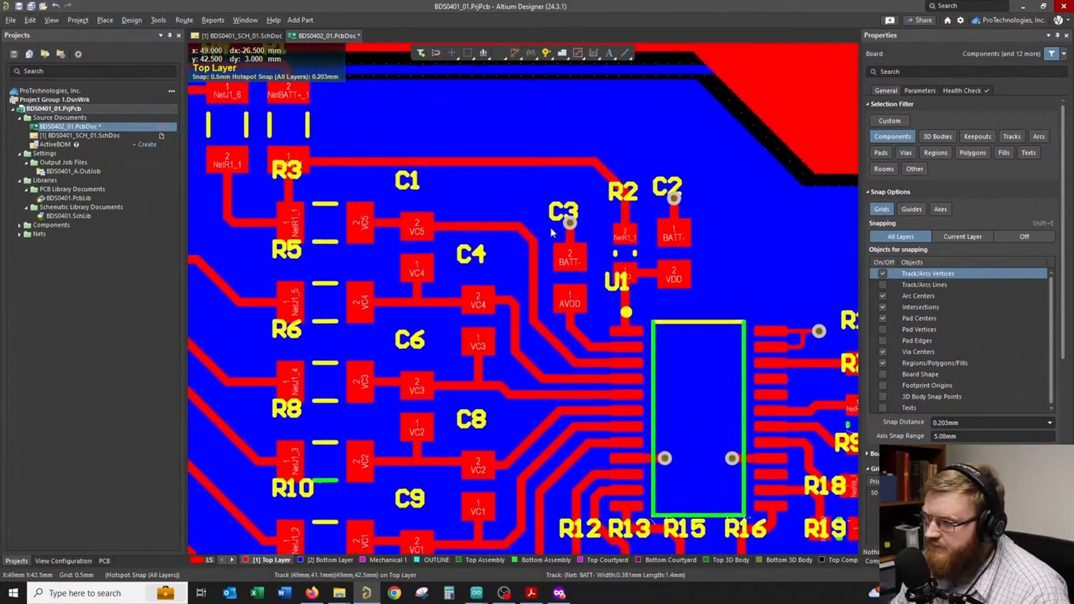
pyautogui.keyDown('ctrl'); pyautogui.scroll(-3, 593, 322); pyautogui.keyUp('ctrl')
pyautogui.moveTo(841, 417); pyautogui.dragTo(831, 423, button='right')
pyautogui.press('F12')
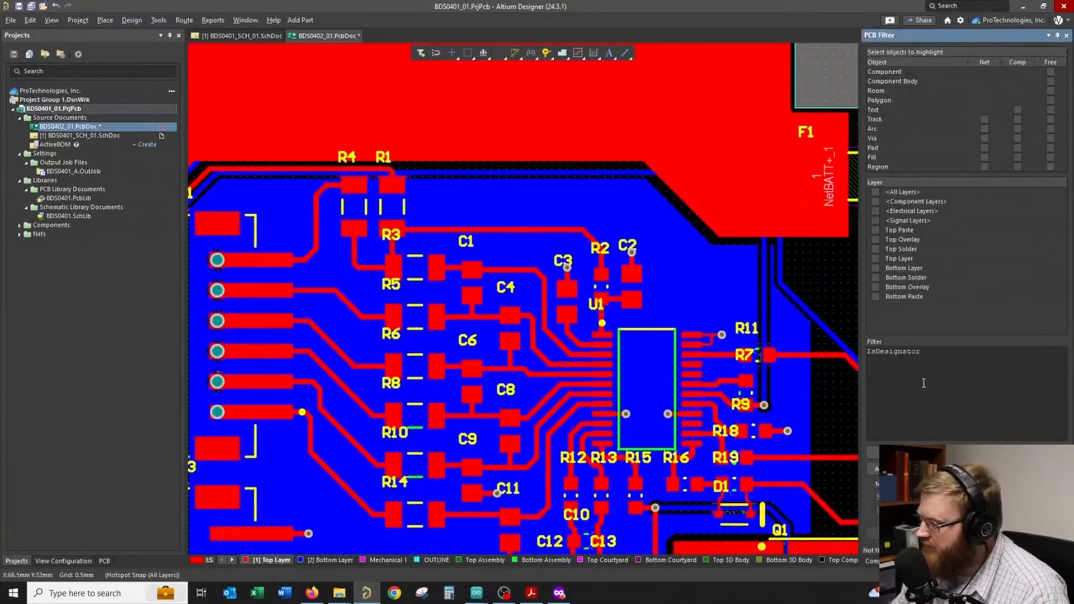
pyautogui.press('Return')
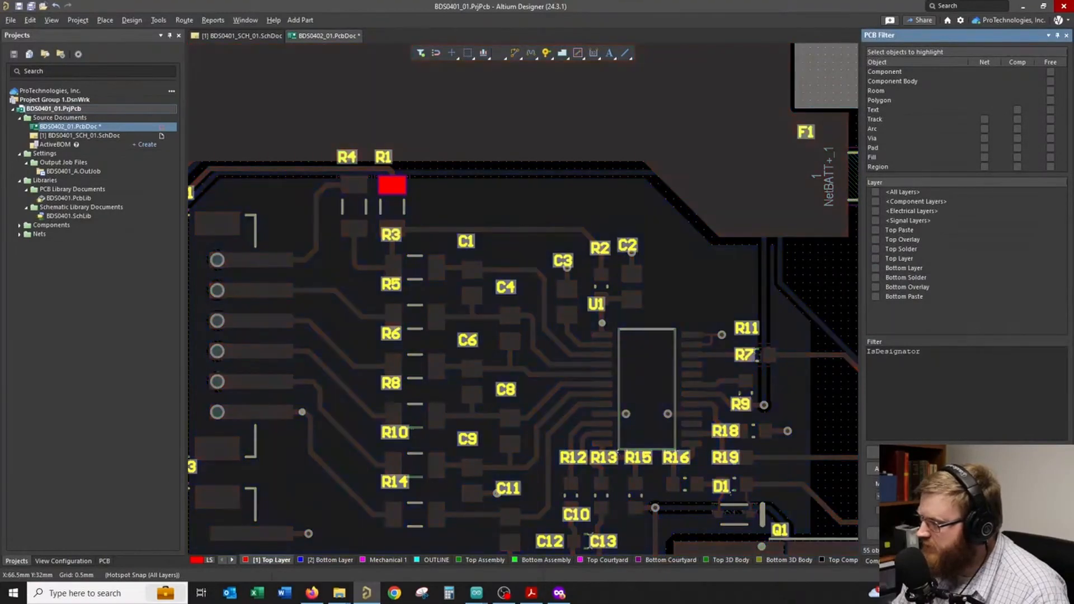
pyautogui.press('F11')
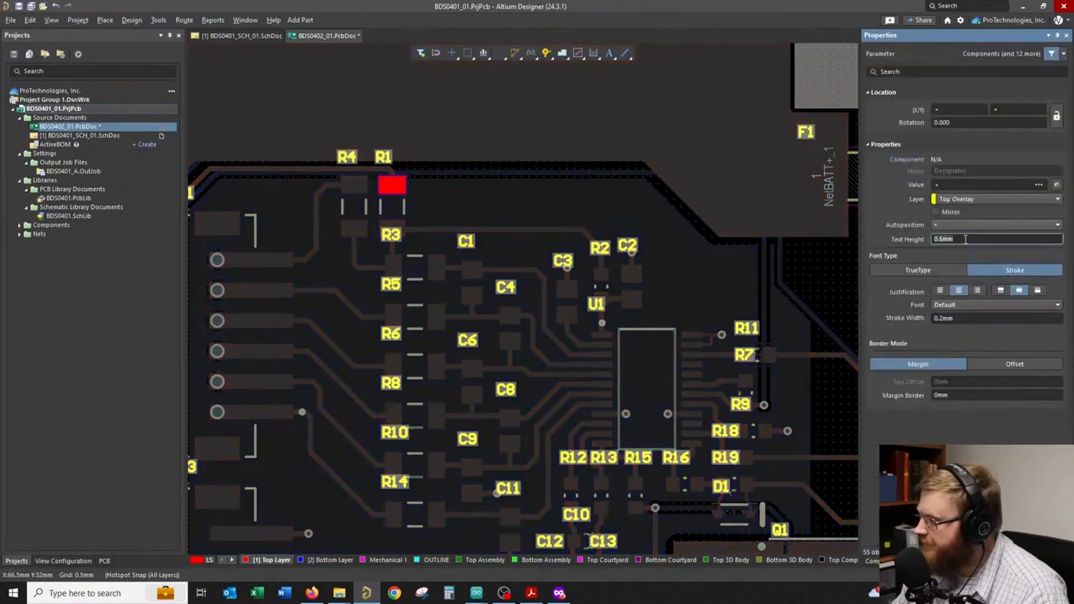
pyautogui.press('Return')
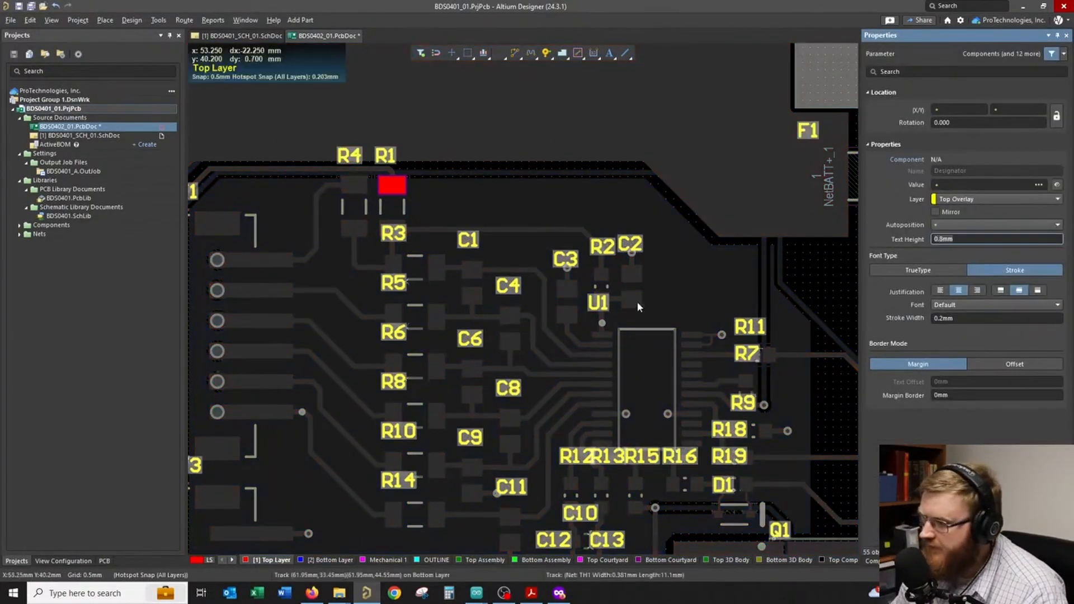
# - Deselect the resized designators and clear the IsDesignator filter
pyautogui.click(741, 291)
pyautogui.keyDown('ctrl'); pyautogui.scroll(-1, 784, 274); pyautogui.keyUp('ctrl')
pyautogui.rightClick(774, 273)
pyautogui.click(803, 293)
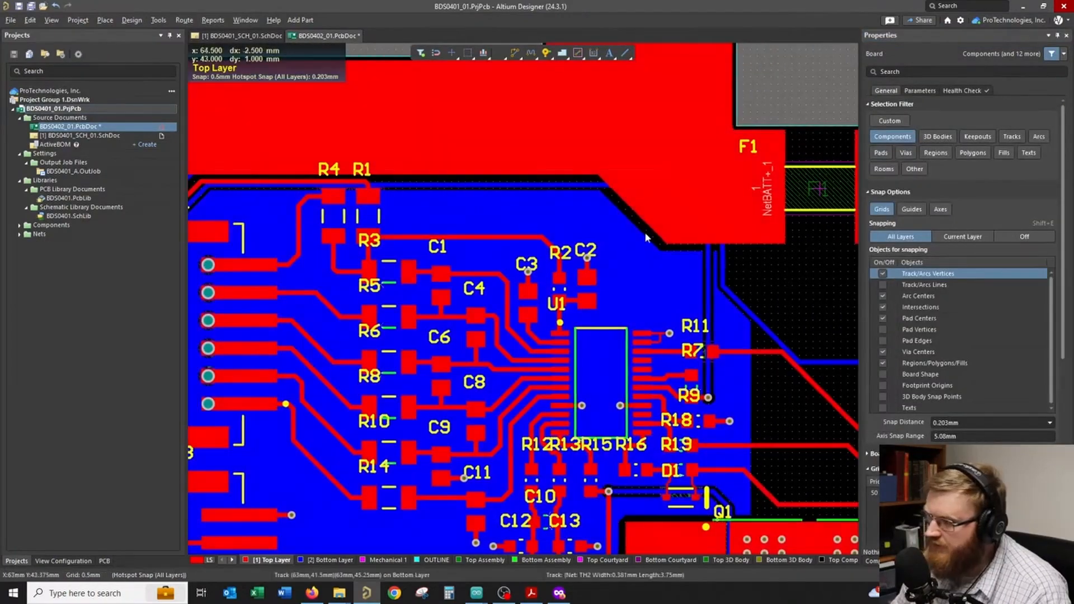
# - Restrict the selection filter to Texts only, with Components excluded
pyautogui.keyDown('ctrl'); pyautogui.scroll(-3, 622, 201); pyautogui.keyUp('ctrl')
pyautogui.keyDown('ctrl'); pyautogui.scroll(3, 376, 224); pyautogui.keyUp('ctrl')
pyautogui.keyDown('ctrl'); pyautogui.scroll(2, 376, 224); pyautogui.keyUp('ctrl')
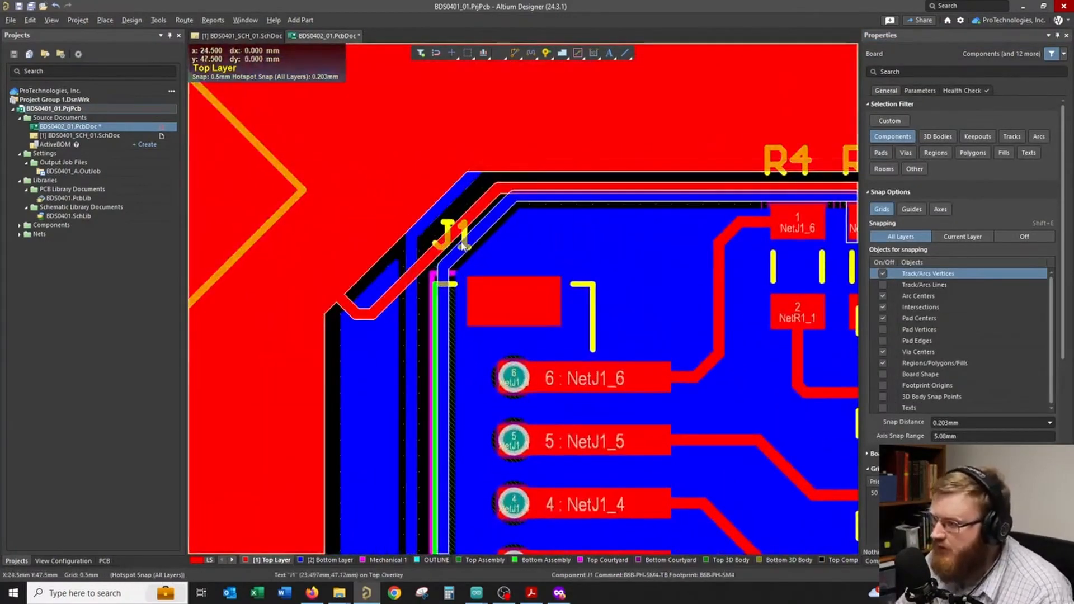
pyautogui.keyDown('ctrl'); pyautogui.scroll(1, 457, 252); pyautogui.keyUp('ctrl')
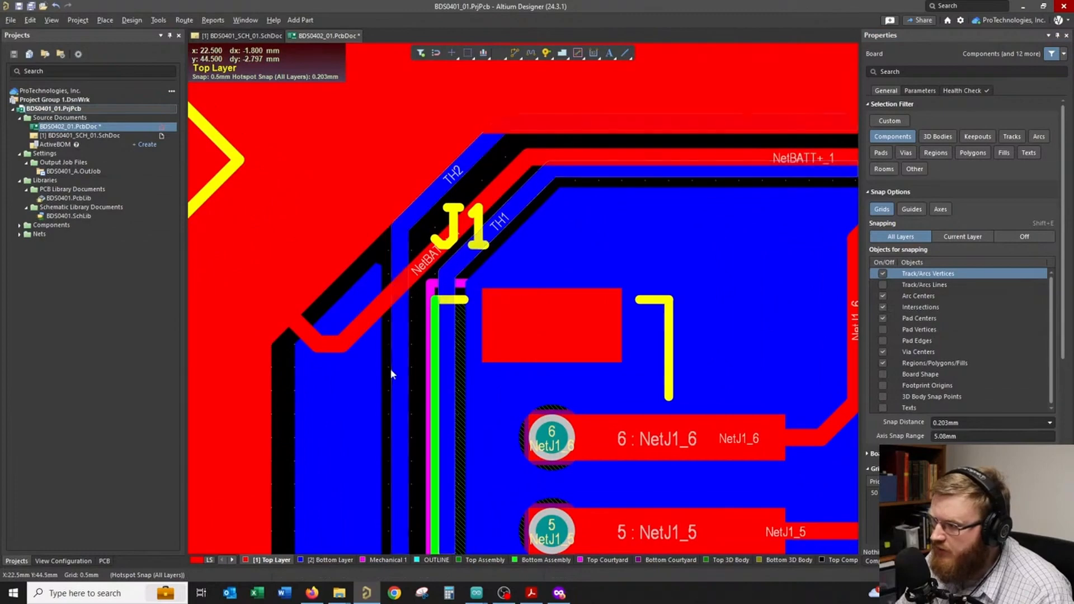
pyautogui.click(894, 137)
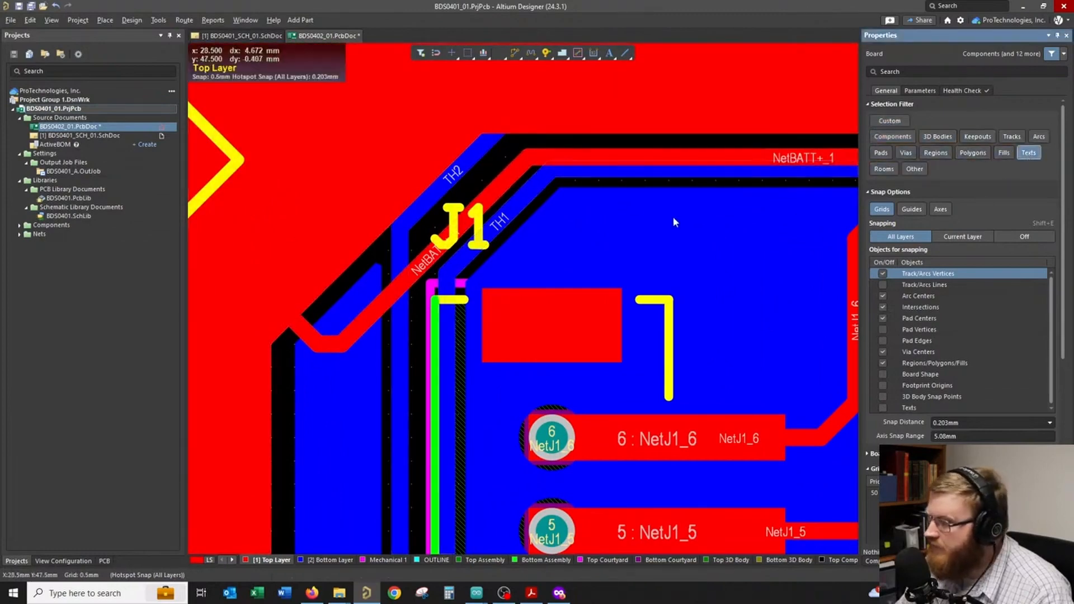
pyautogui.keyDown('ctrl'); pyautogui.scroll(-2, 672, 221); pyautogui.keyUp('ctrl')
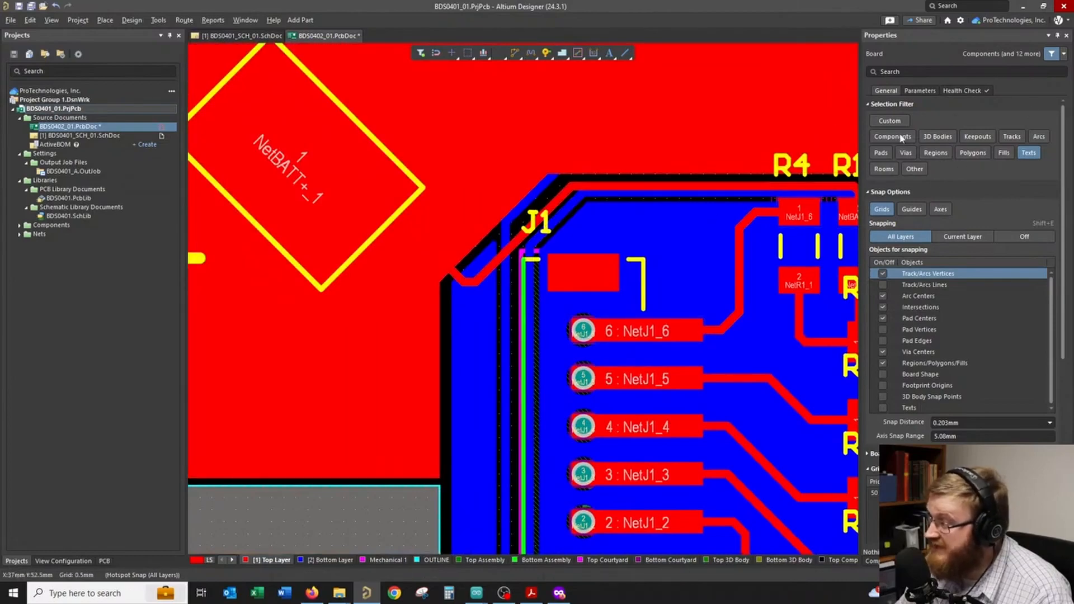
# - Move the J1 and J3 designators to just above the upper mounting pads of their connectors
pyautogui.moveTo(537, 224); pyautogui.dragTo(618, 240)
pyautogui.keyDown('ctrl'); pyautogui.scroll(-5, 615, 240); pyautogui.keyUp('ctrl')
pyautogui.scroll(-3, 610, 251)
pyautogui.keyDown('ctrl'); pyautogui.scroll(4, 601, 269); pyautogui.keyUp('ctrl')
pyautogui.moveTo(547, 275); pyautogui.dragTo(615, 278)
pyautogui.keyDown('ctrl'); pyautogui.scroll(-4, 615, 277); pyautogui.keyUp('ctrl')
pyautogui.keyDown('ctrl'); pyautogui.scroll(4, 582, 150); pyautogui.keyUp('ctrl')
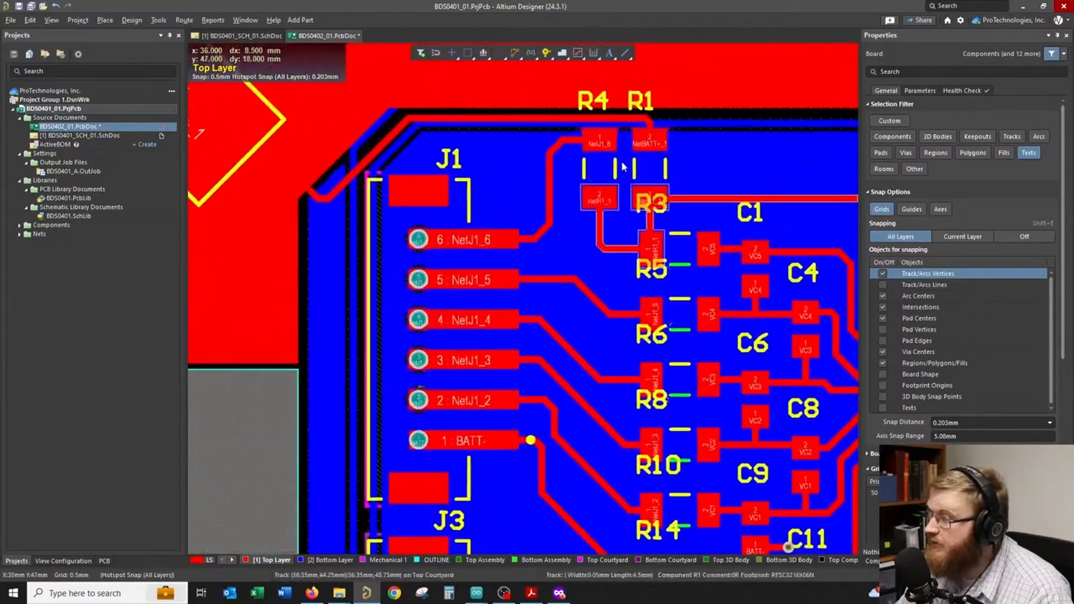
# - Center the R4 and R1 designators above their resistors and move R3 above its resistor body
pyautogui.moveTo(579, 150); pyautogui.dragTo(642, 159)
pyautogui.click(651, 192)
pyautogui.keyDown('ctrl'); pyautogui.scroll(2, 646, 246); pyautogui.keyUp('ctrl')
pyautogui.moveTo(627, 240); pyautogui.dragTo(667, 266)
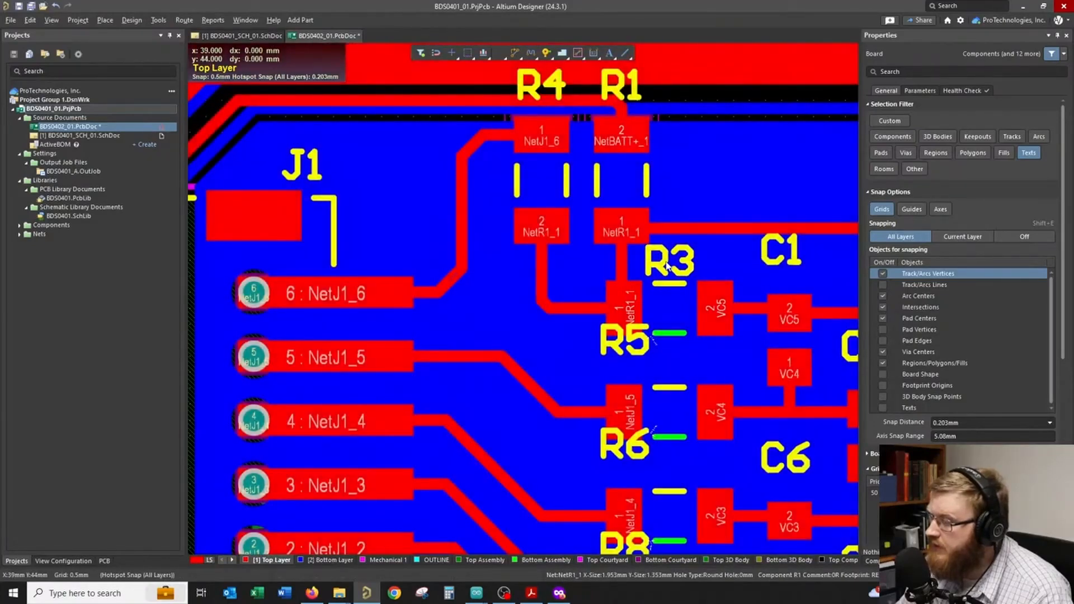
# - Move the R5 and R6 designators to the left side of their resistors
pyautogui.keyDown('ctrl'); pyautogui.scroll(1, 667, 267); pyautogui.keyUp('ctrl')
pyautogui.scroll(-1, 659, 278)
pyautogui.moveTo(619, 331); pyautogui.dragTo(556, 355)
pyautogui.scroll(-2, 530, 380)
pyautogui.scroll(-1, 616, 386)
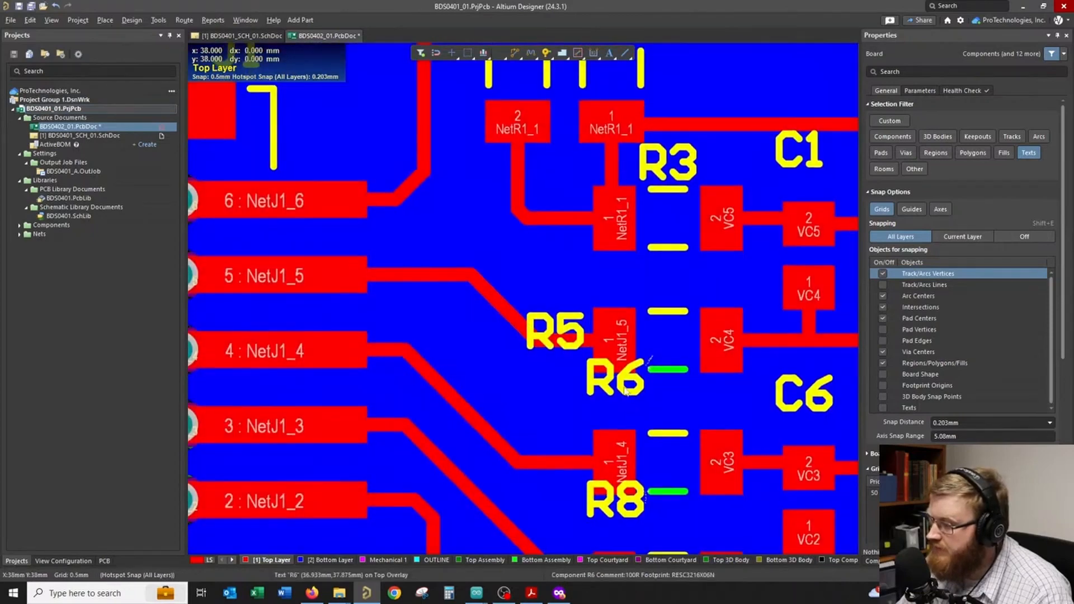
pyautogui.moveTo(615, 371); pyautogui.dragTo(558, 431)
pyautogui.moveTo(558, 314); pyautogui.dragTo(557, 312)
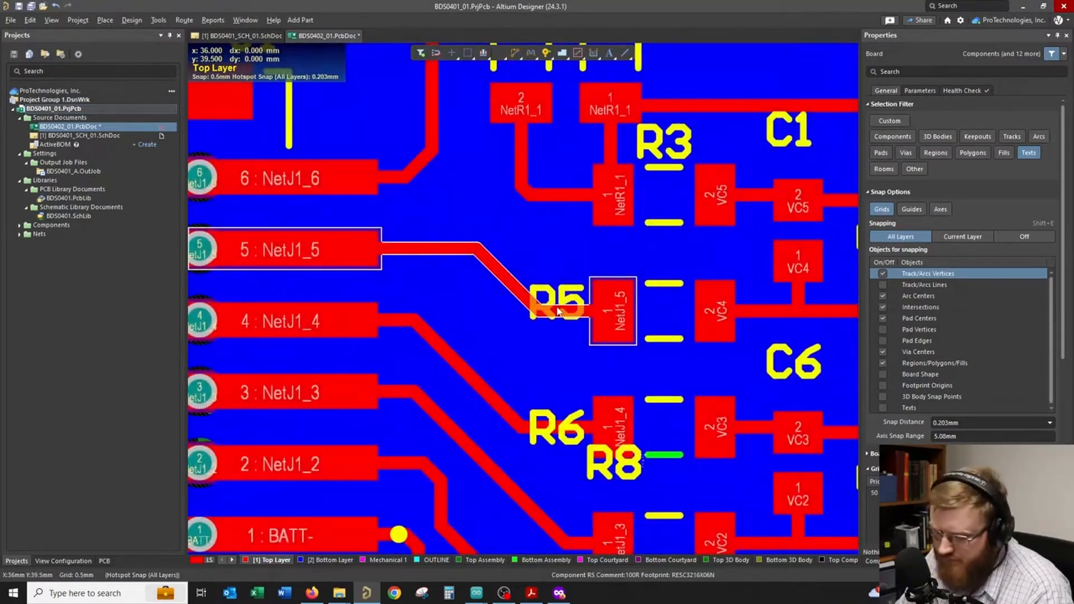
# - Set the snap grid to 0.250 mm and realign the R5 designator with its resistor
pyautogui.press('g')
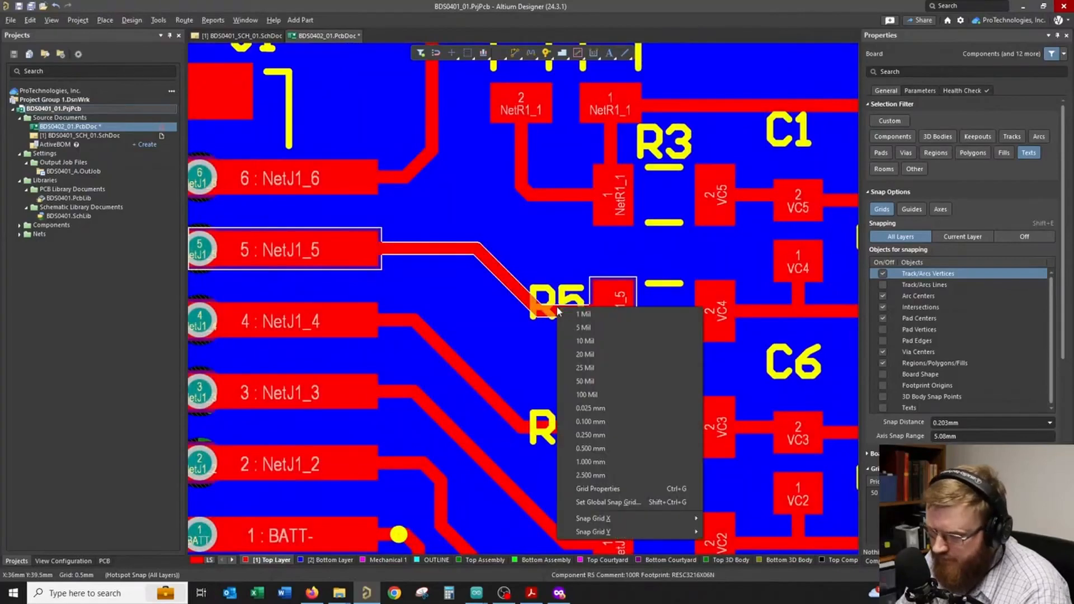
pyautogui.click(613, 437)
pyautogui.moveTo(558, 308); pyautogui.dragTo(559, 317)
# - Move the R8, R10 and R14 designators to the left of their resistors, in line with R5 and R6
pyautogui.keyDown('ctrl'); pyautogui.scroll(-1, 576, 335); pyautogui.keyUp('ctrl')
pyautogui.scroll(-1, 613, 383)
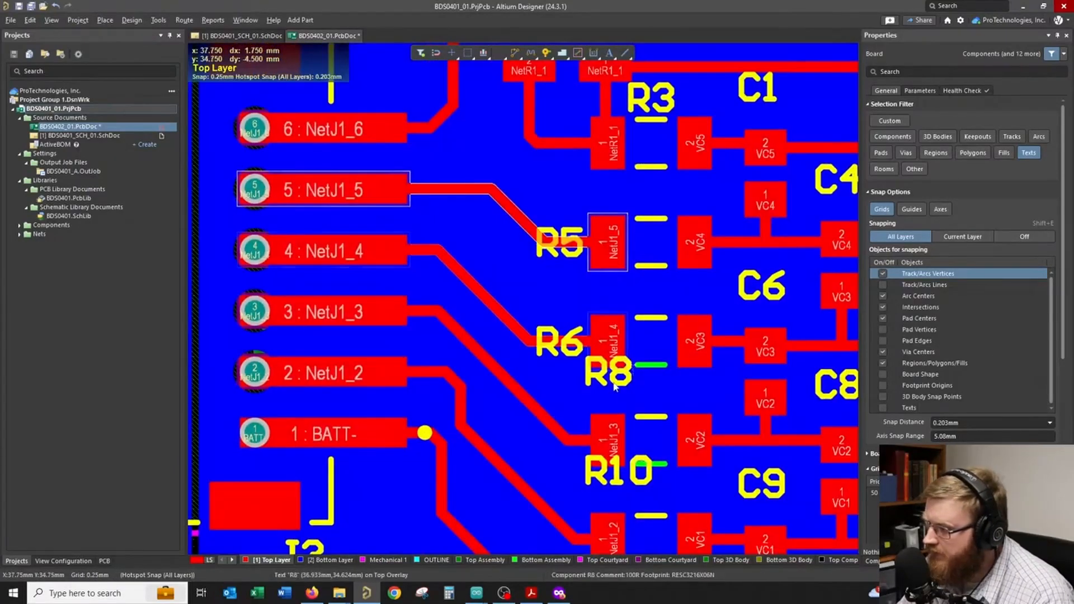
pyautogui.keyDown('ctrl'); pyautogui.scroll(1, 558, 410); pyautogui.keyUp('ctrl')
pyautogui.moveTo(614, 386); pyautogui.dragTo(524, 396)
pyautogui.scroll(-1, 614, 417)
pyautogui.scroll(-1, 587, 425)
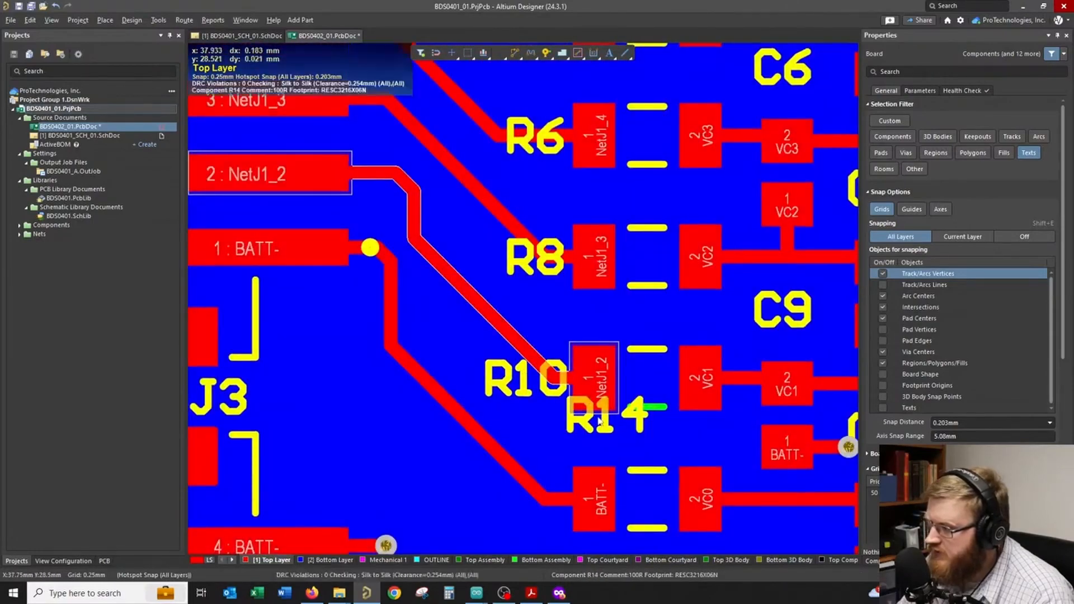
pyautogui.scroll(-1, 514, 438)
pyautogui.moveTo(599, 421); pyautogui.dragTo(527, 446)
pyautogui.click(527, 330)
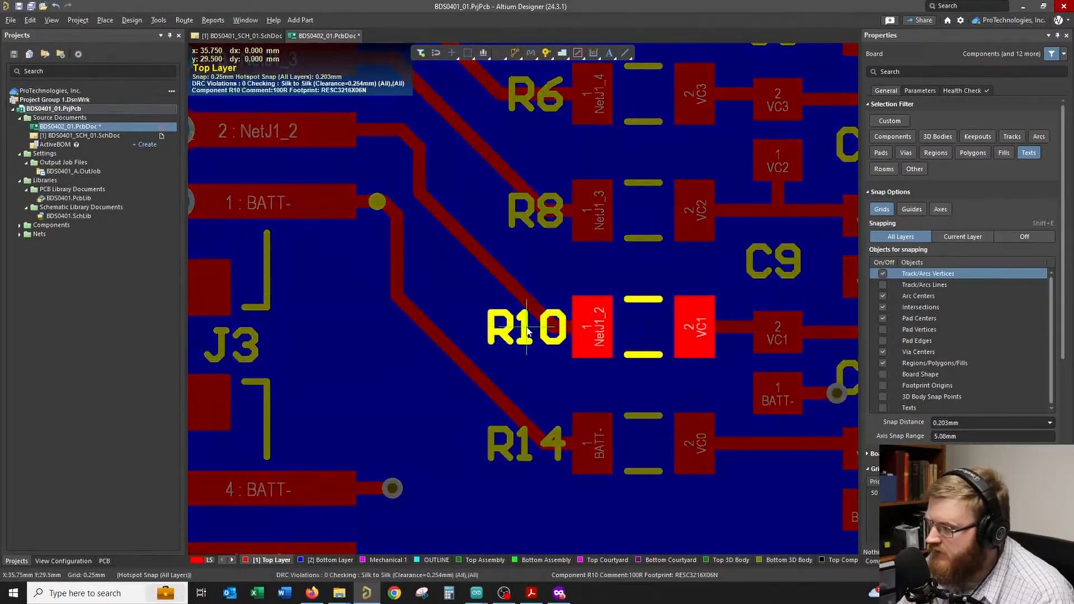
# - Center the C1 and C6 designators above their capacitors in the left capacitor column
pyautogui.keyDown('ctrl'); pyautogui.scroll(-2, 503, 314); pyautogui.keyUp('ctrl')
pyautogui.keyDown('ctrl'); pyautogui.scroll(-1, 587, 311); pyautogui.keyUp('ctrl')
pyautogui.scroll(2, 607, 252)
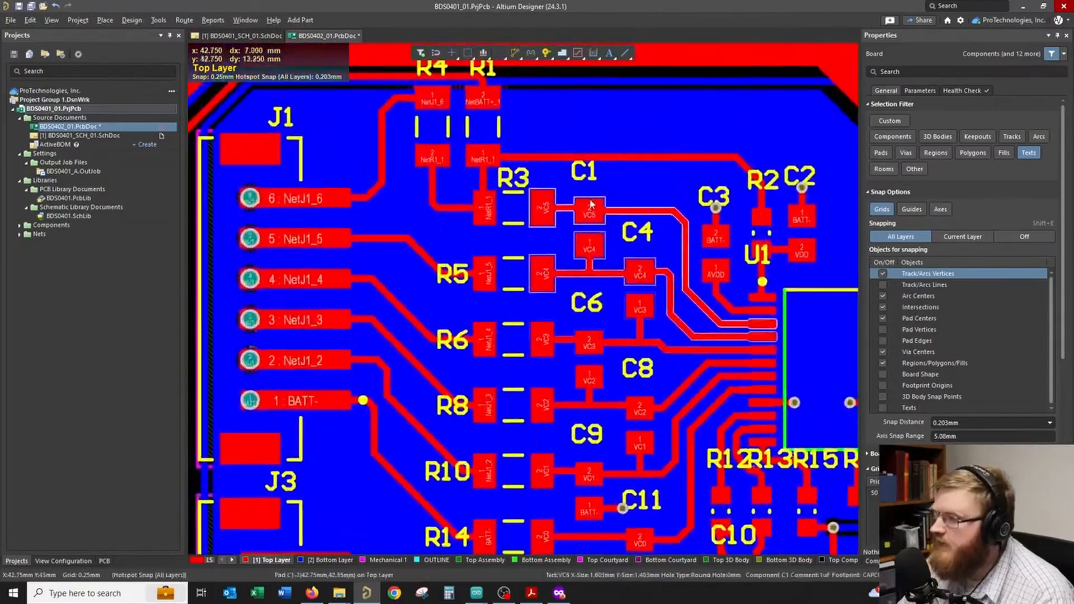
pyautogui.keyDown('ctrl'); pyautogui.scroll(2, 595, 201); pyautogui.keyUp('ctrl')
pyautogui.moveTo(579, 180); pyautogui.dragTo(589, 192)
pyautogui.moveTo(584, 338); pyautogui.dragTo(569, 386)
pyautogui.scroll(-3, 593, 400)
pyautogui.keyDown('ctrl'); pyautogui.scroll(2, 592, 399); pyautogui.keyUp('ctrl')
# - Center the C11, C8 and C4 designators above their capacitors in the right capacitor column
pyautogui.scroll(-1, 609, 394)
pyautogui.scroll(-2, 611, 397)
pyautogui.moveTo(648, 314); pyautogui.dragTo(651, 326)
pyautogui.scroll(2, 643, 314)
pyautogui.moveTo(621, 226); pyautogui.dragTo(621, 242)
pyautogui.scroll(1, 622, 228)
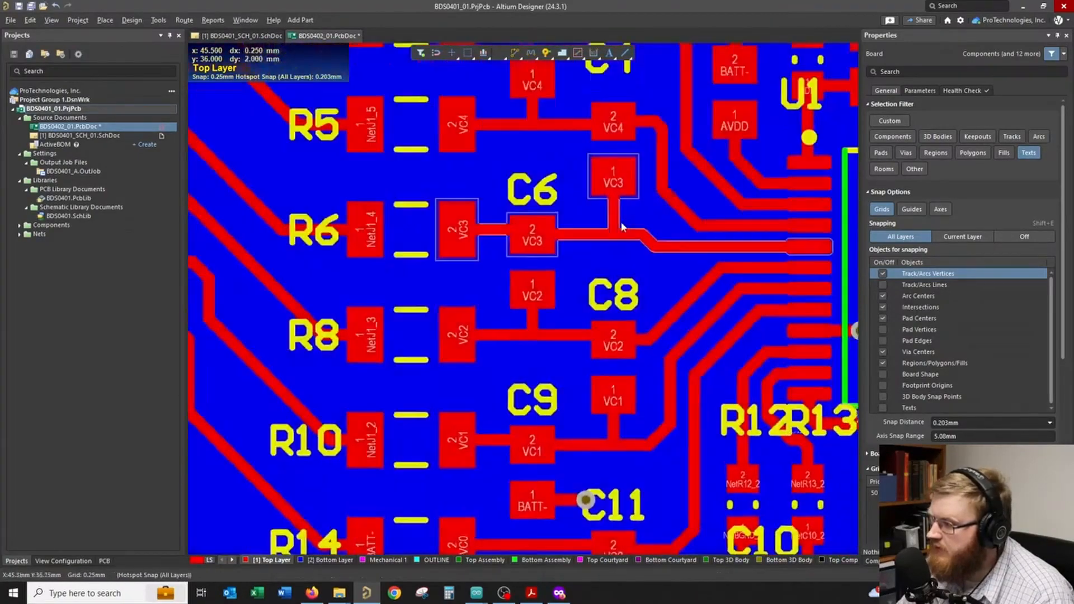
pyautogui.scroll(2, 623, 227)
pyautogui.moveTo(609, 147); pyautogui.dragTo(610, 163)
# - Reposition the C3, C2 and vertically rotated R2 designators above their parts, and move U1 above the chip's upper right corner
pyautogui.scroll(2, 644, 157)
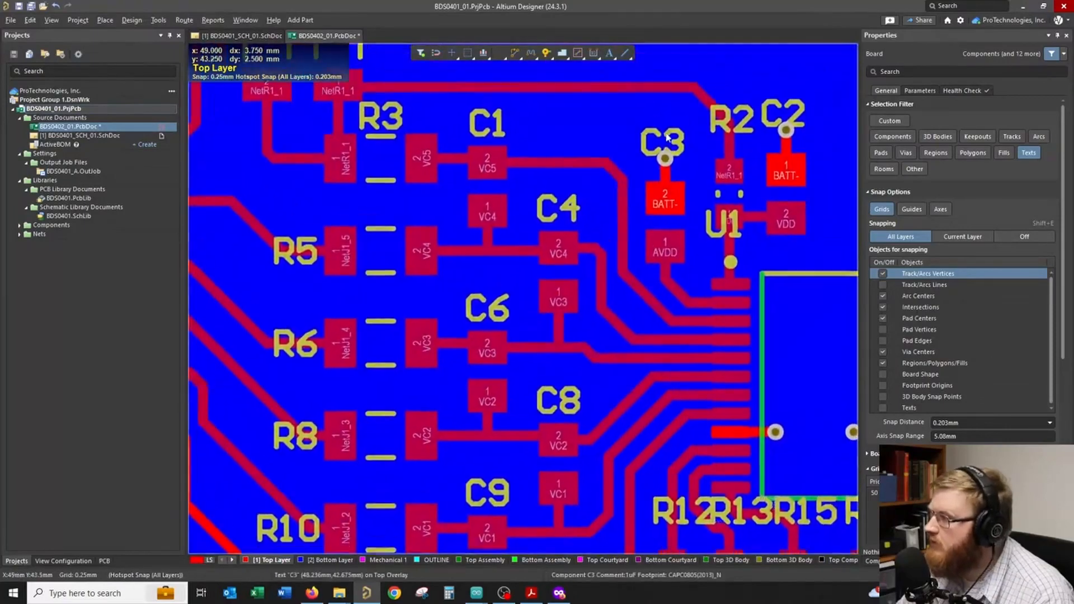
pyautogui.moveTo(664, 143); pyautogui.dragTo(665, 187)
pyautogui.scroll(3, 666, 165)
pyautogui.moveTo(725, 164); pyautogui.dragTo(727, 176)
pyautogui.moveTo(648, 302); pyautogui.dragTo(800, 331)
# - Rotate the R12 and R13 designators vertically above their resistors and limit snapping to the current layer
pyautogui.keyDown('ctrl'); pyautogui.scroll(-3, 800, 332); pyautogui.keyUp('ctrl')
pyautogui.moveTo(799, 437); pyautogui.dragTo(673, 329, button='right')
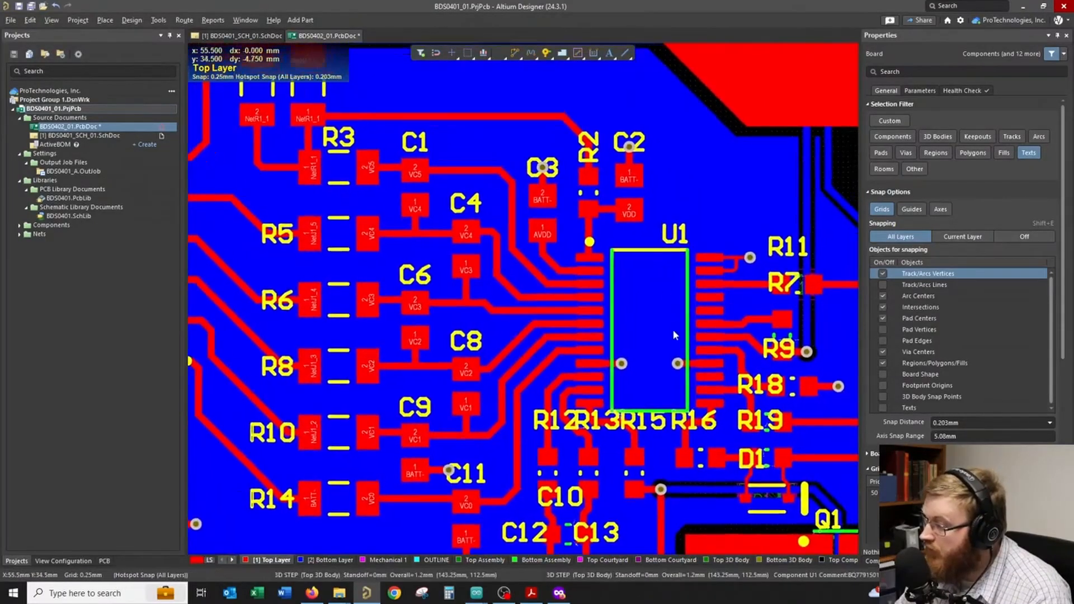
pyautogui.keyDown('ctrl'); pyautogui.scroll(3, 676, 330); pyautogui.keyUp('ctrl')
pyautogui.moveTo(661, 540); pyautogui.dragTo(680, 364, button='right')
pyautogui.keyDown('ctrl'); pyautogui.scroll(-1, 680, 364); pyautogui.keyUp('ctrl')
pyautogui.moveTo(525, 297); pyautogui.dragTo(569, 300)
pyautogui.press('space')
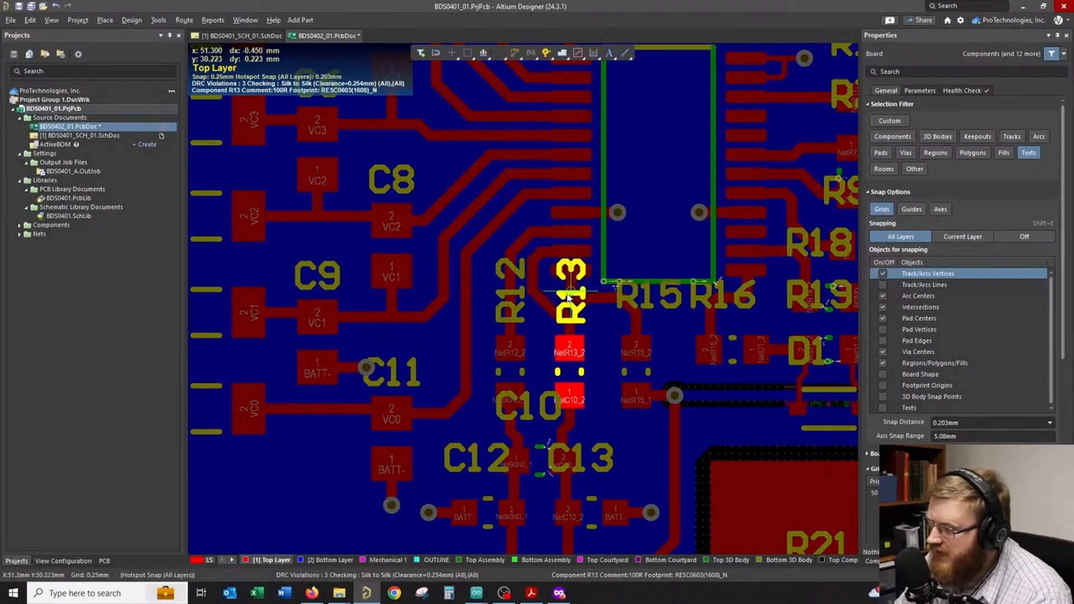
pyautogui.moveTo(568, 297); pyautogui.dragTo(570, 297)
pyautogui.hotkey('shift', 'e')
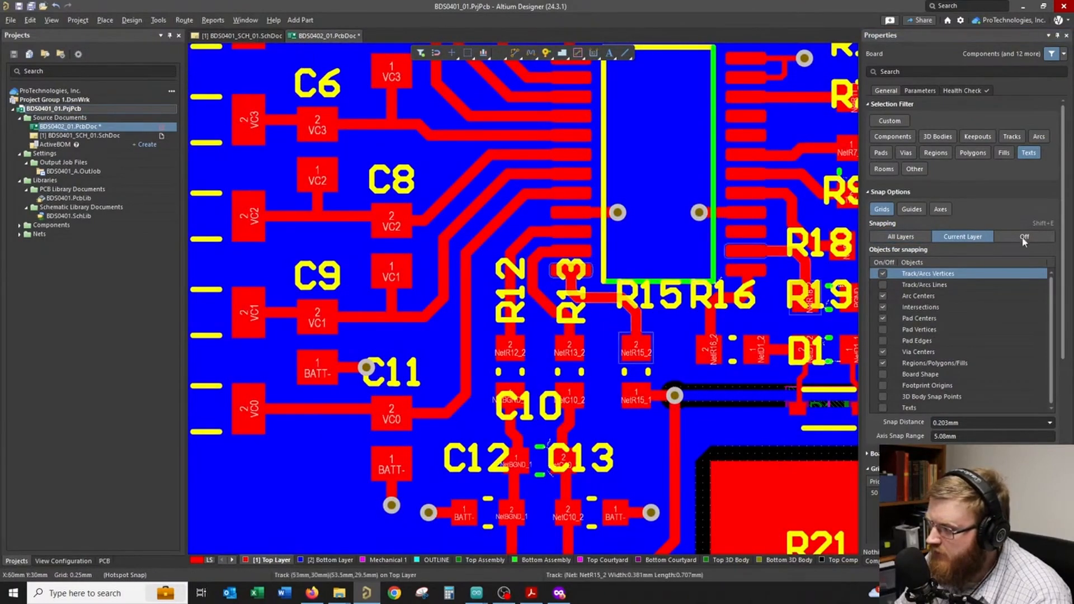
# - Move the C13 and C12 designators below their capacitors and C10 to the right of its capacitor
pyautogui.scroll(-1, 609, 378)
pyautogui.scroll(-1, 609, 378)
pyautogui.keyDown('ctrl'); pyautogui.scroll(-1, 582, 374); pyautogui.keyUp('ctrl')
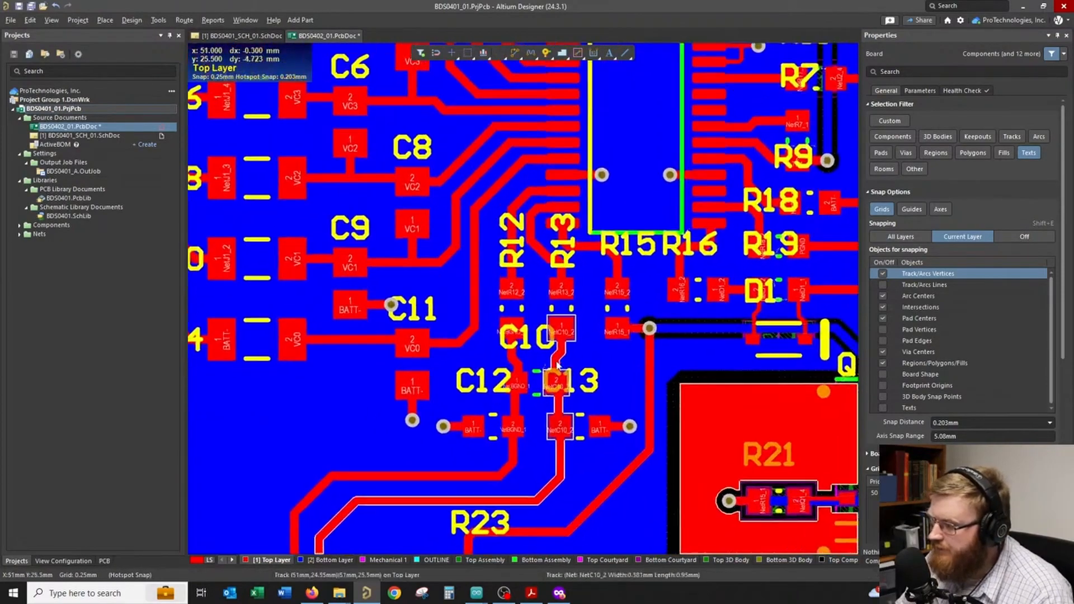
pyautogui.keyDown('ctrl'); pyautogui.scroll(1, 560, 380); pyautogui.keyUp('ctrl')
pyautogui.moveTo(598, 385); pyautogui.dragTo(592, 458)
pyautogui.keyDown('ctrl'); pyautogui.scroll(1, 495, 319); pyautogui.keyUp('ctrl')
pyautogui.moveTo(494, 319); pyautogui.dragTo(512, 412)
pyautogui.keyDown('ctrl'); pyautogui.scroll(1, 562, 235); pyautogui.keyUp('ctrl')
pyautogui.moveTo(560, 252); pyautogui.dragTo(681, 326)
pyautogui.keyDown('ctrl'); pyautogui.scroll(-3, 683, 358); pyautogui.keyUp('ctrl')
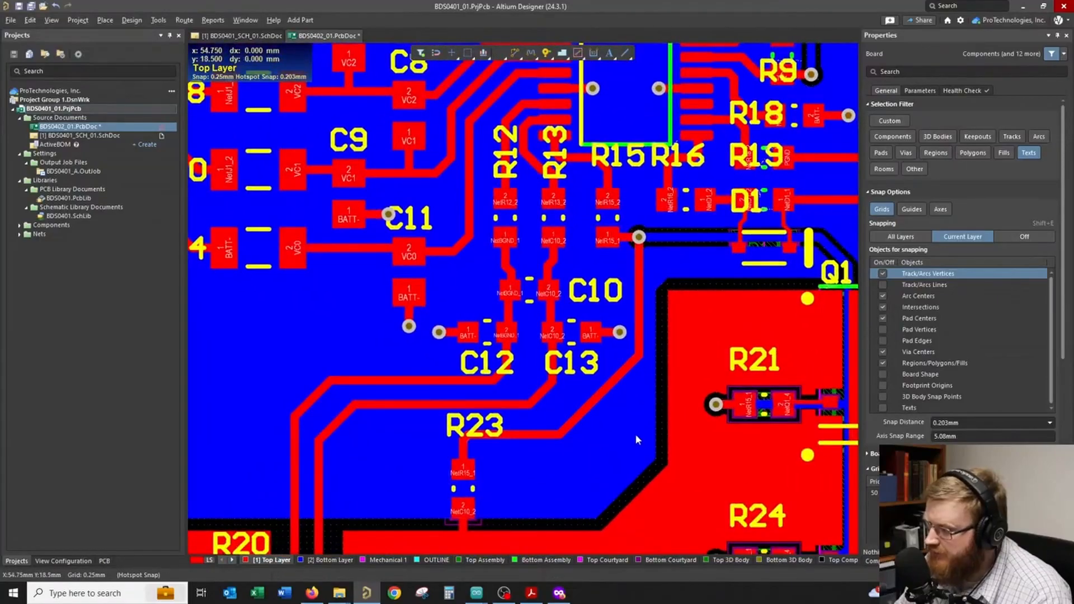
# - Switch the board to the 3D view and check the designator placement around U1
pyautogui.press('3')
pyautogui.keyDown('ctrl'); pyautogui.scroll(-5, 628, 414); pyautogui.keyUp('ctrl')
pyautogui.keyDown('ctrl'); pyautogui.scroll(5, 616, 347); pyautogui.keyUp('ctrl')
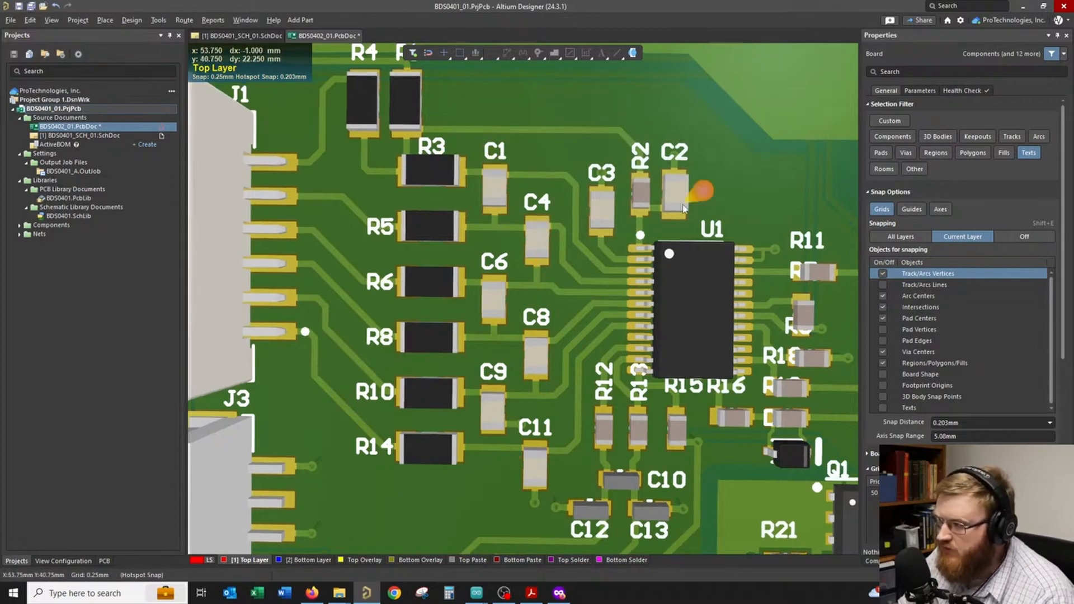
# - Return the board to the 2D view and move the R12 and R13 designators side by side, up and left of their resistors
pyautogui.keyDown('ctrl'); pyautogui.scroll(3, 632, 224); pyautogui.keyUp('ctrl')
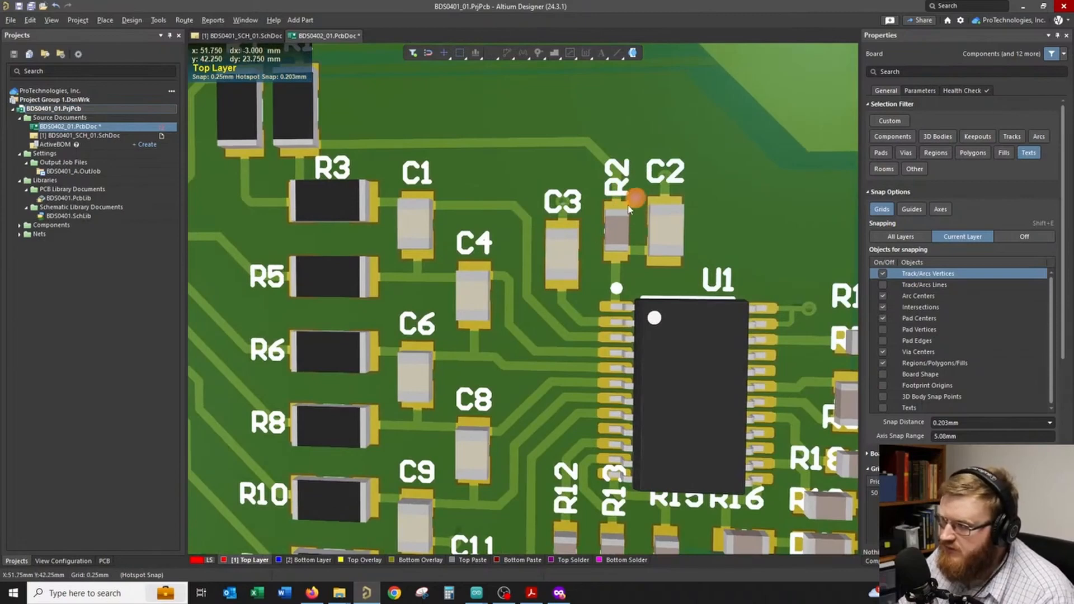
pyautogui.keyDown('ctrl'); pyautogui.scroll(-4, 626, 208); pyautogui.keyUp('ctrl')
pyautogui.keyDown('ctrl'); pyautogui.scroll(2, 601, 272); pyautogui.keyUp('ctrl')
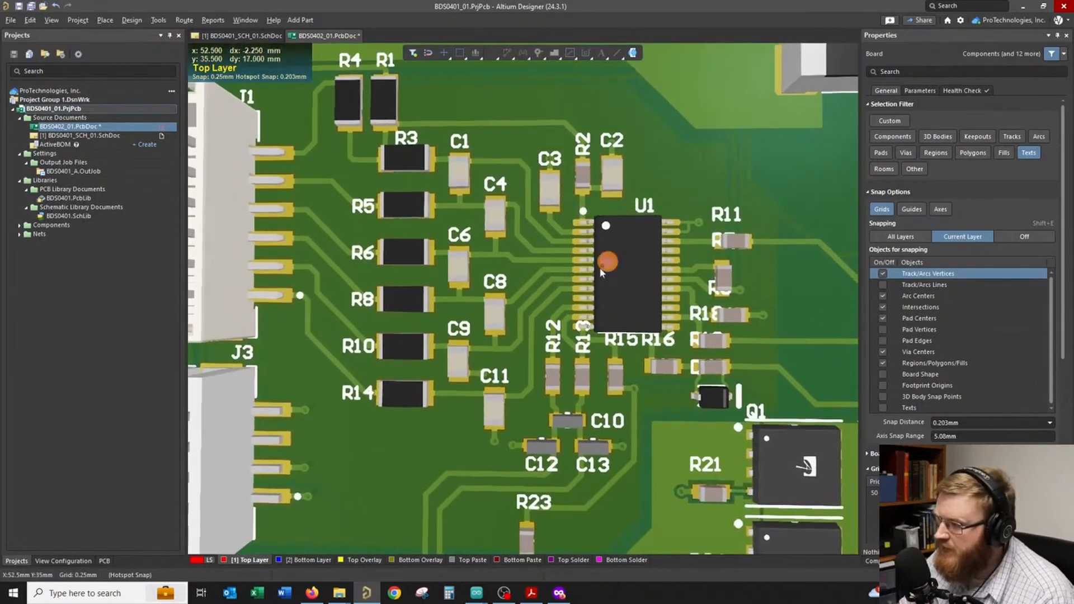
pyautogui.keyDown('ctrl'); pyautogui.scroll(4, 603, 352); pyautogui.keyUp('ctrl')
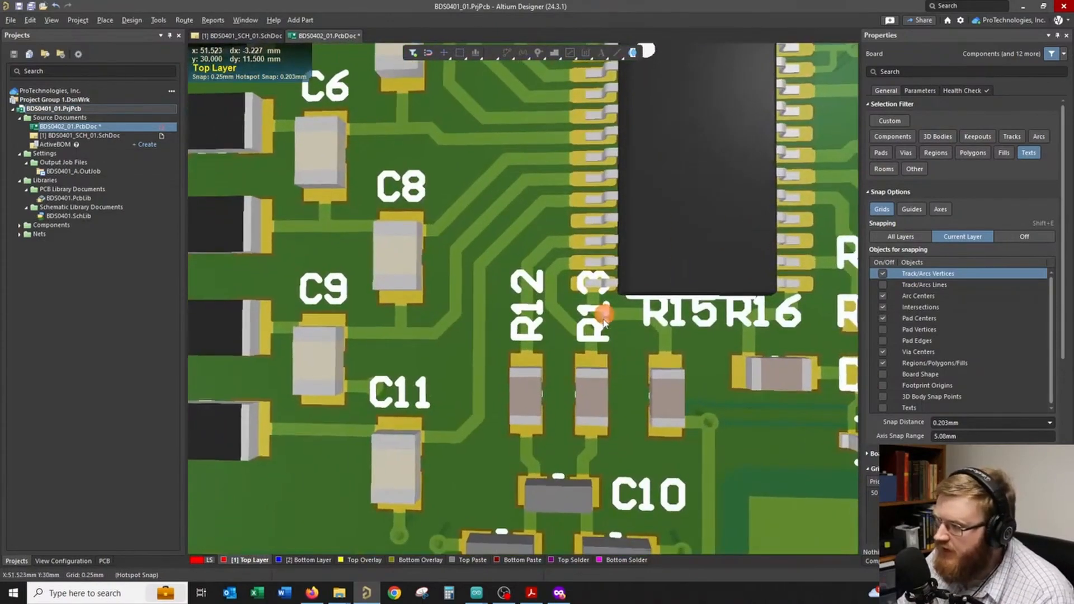
pyautogui.keyDown('ctrl'); pyautogui.scroll(-3, 603, 322); pyautogui.keyUp('ctrl')
pyautogui.keyDown('ctrl'); pyautogui.scroll(4, 604, 316); pyautogui.keyUp('ctrl')
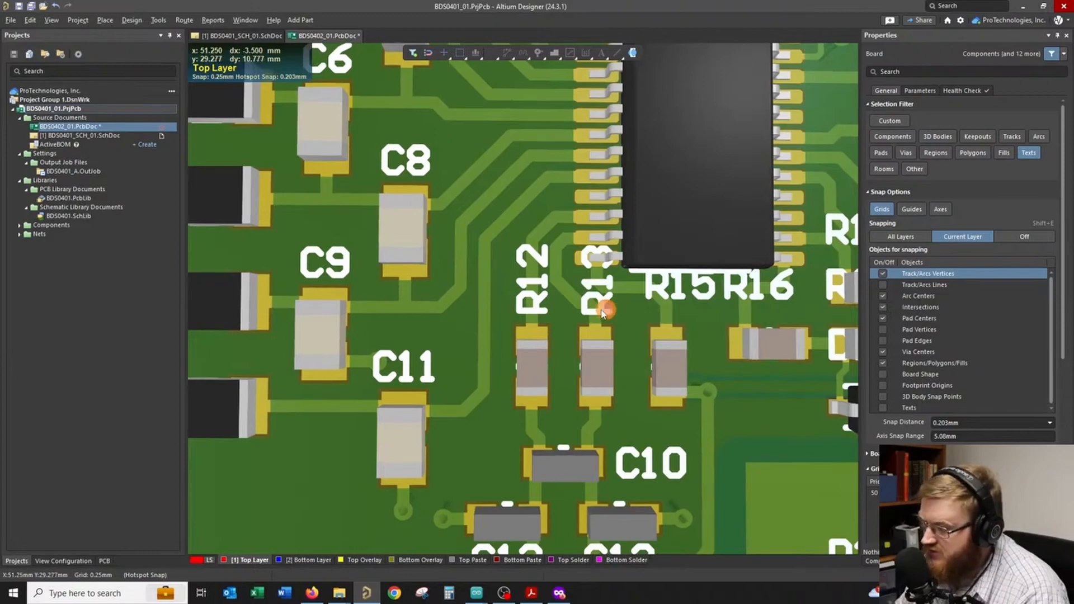
pyautogui.press('2')
pyautogui.keyDown('ctrl'); pyautogui.scroll(3, 535, 290); pyautogui.keyUp('ctrl')
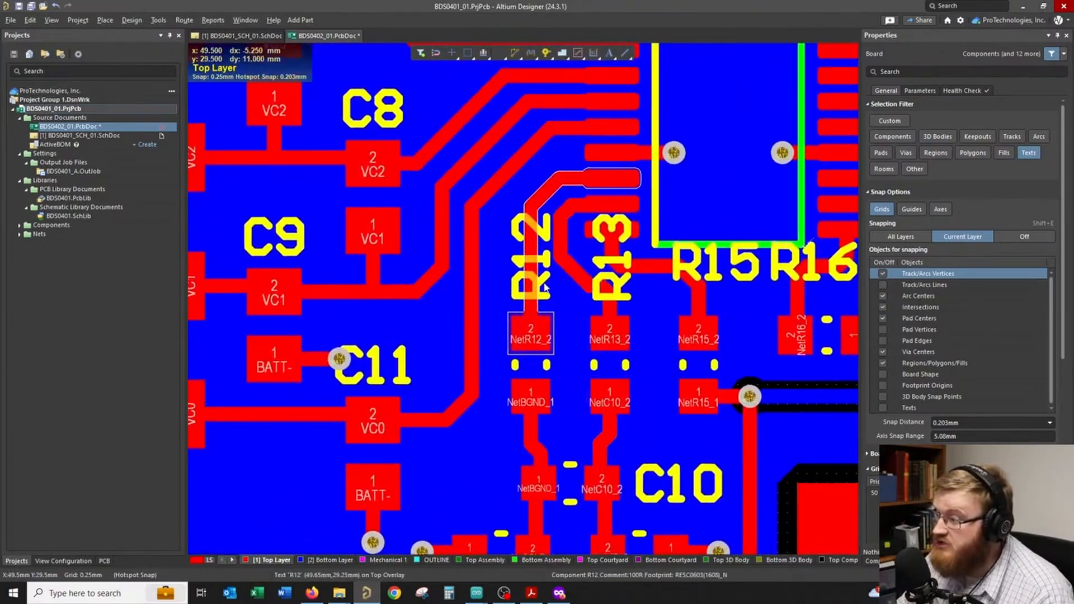
pyautogui.moveTo(545, 288); pyautogui.dragTo(496, 226)
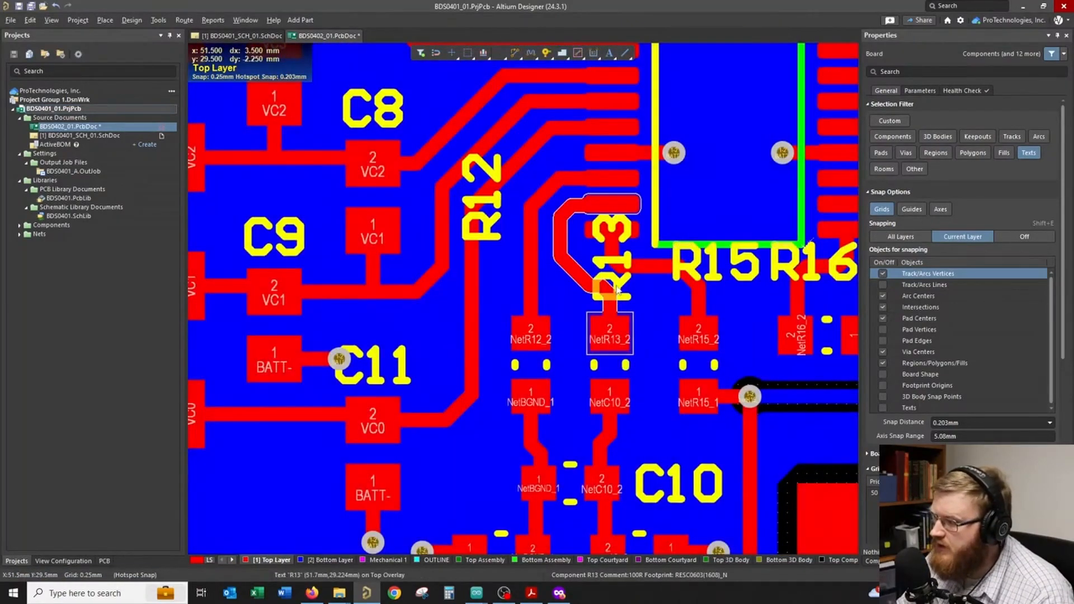
pyautogui.moveTo(623, 285); pyautogui.dragTo(547, 221)
pyautogui.keyDown('ctrl'); pyautogui.scroll(1, 548, 221); pyautogui.keyUp('ctrl')
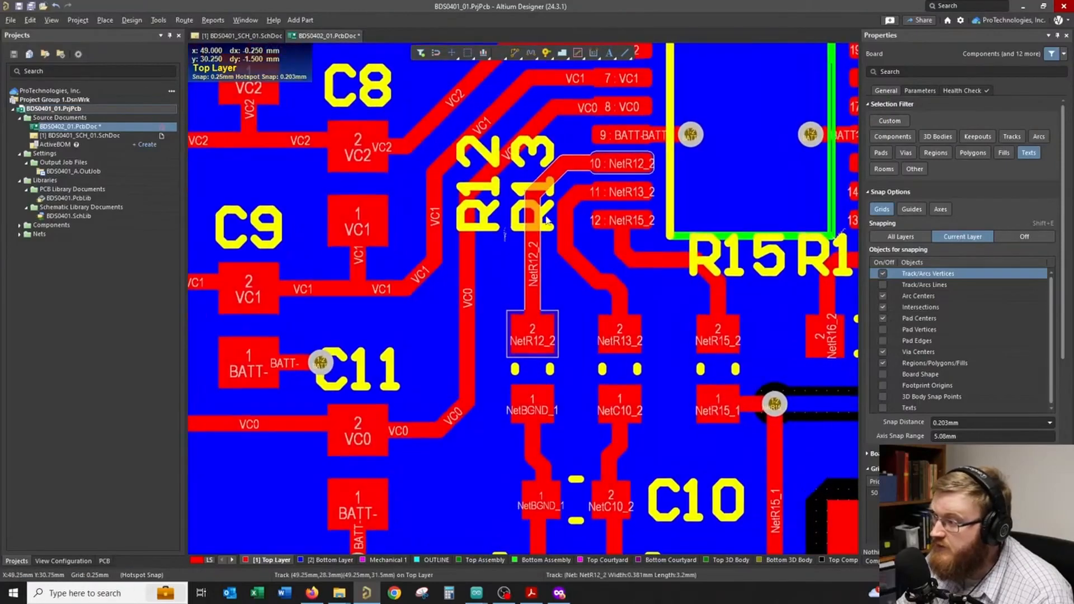
# - Draw a 0.2 mm wide Top Overlay line beneath the R12 and R13 designators, angling down to end between their two resistors
pyautogui.click(234, 559)
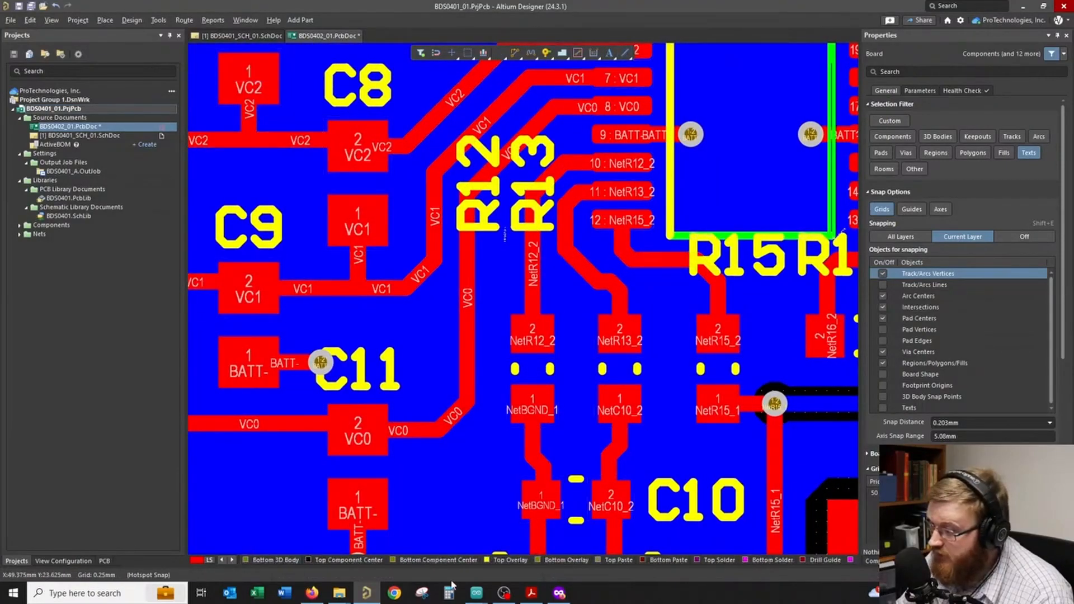
pyautogui.click(496, 561)
pyautogui.keyDown('ctrl'); pyautogui.scroll(2, 653, 410); pyautogui.keyUp('ctrl')
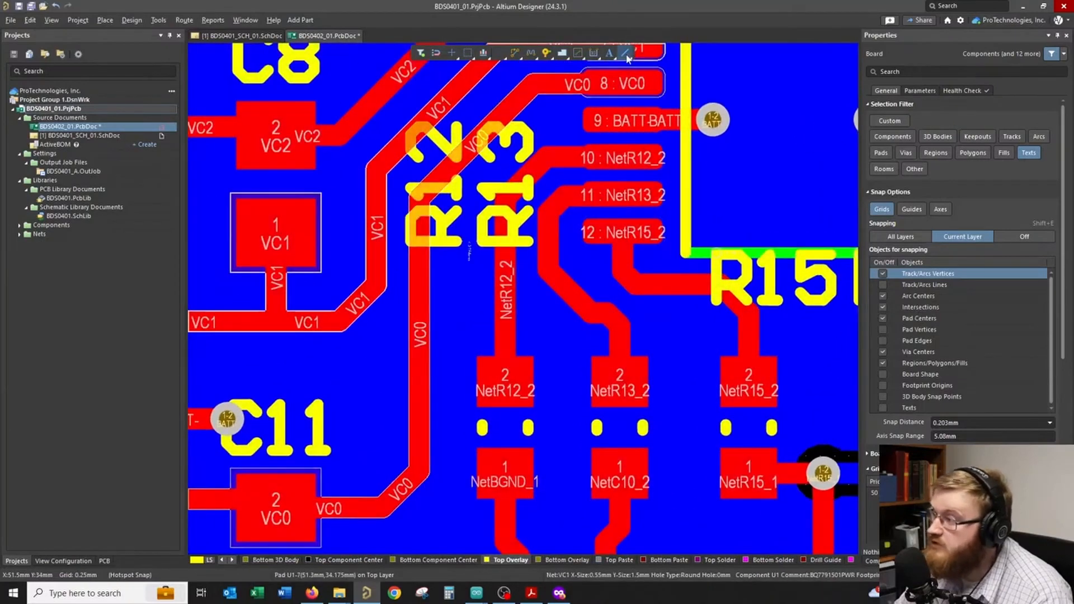
pyautogui.press('p')
pyautogui.press('l')
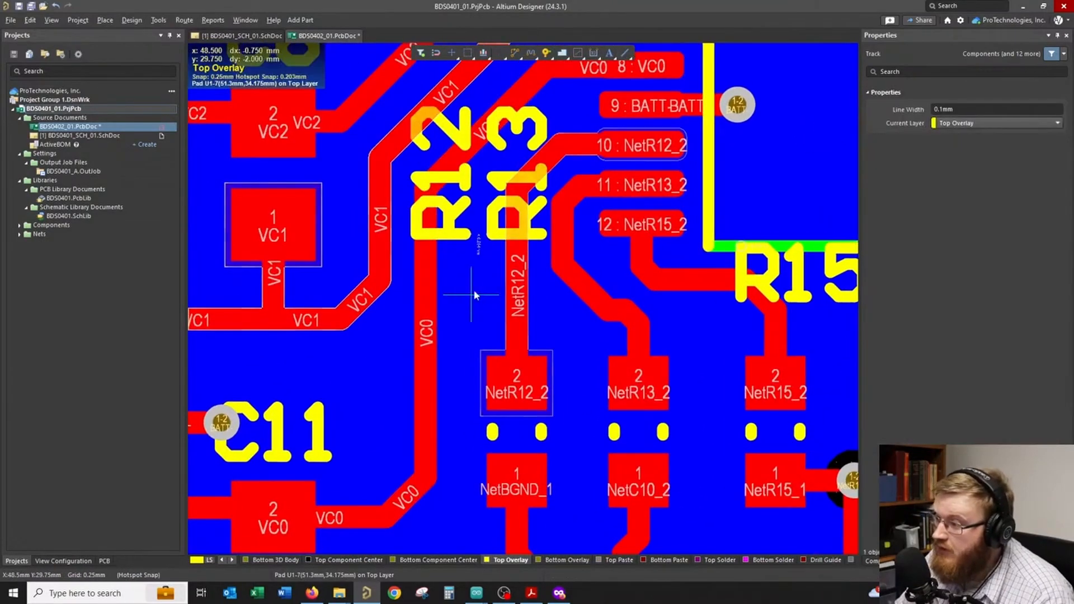
pyautogui.click(416, 262)
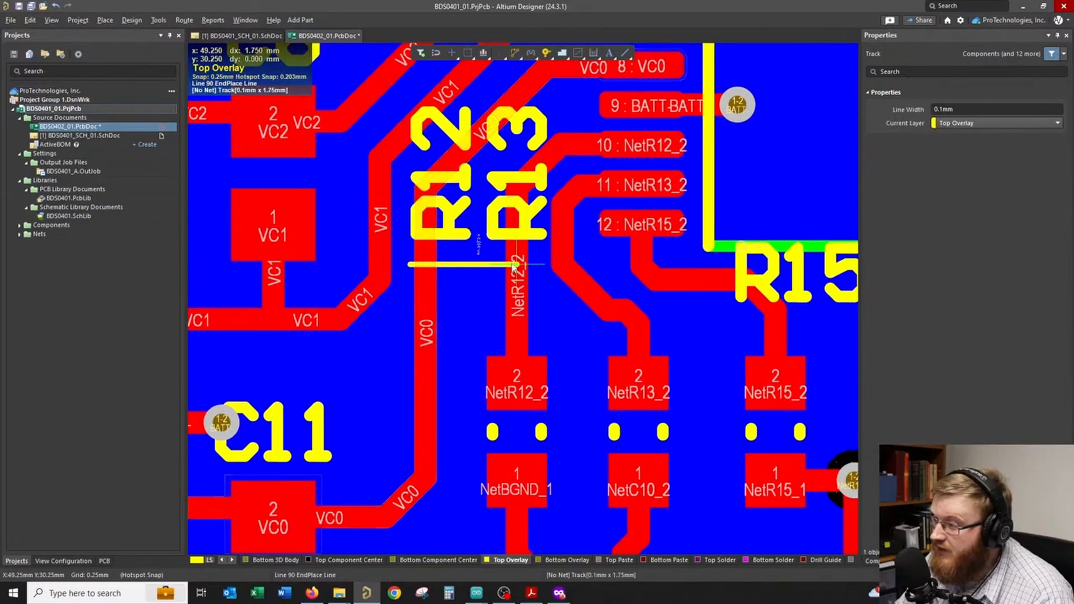
pyautogui.press('Tab')
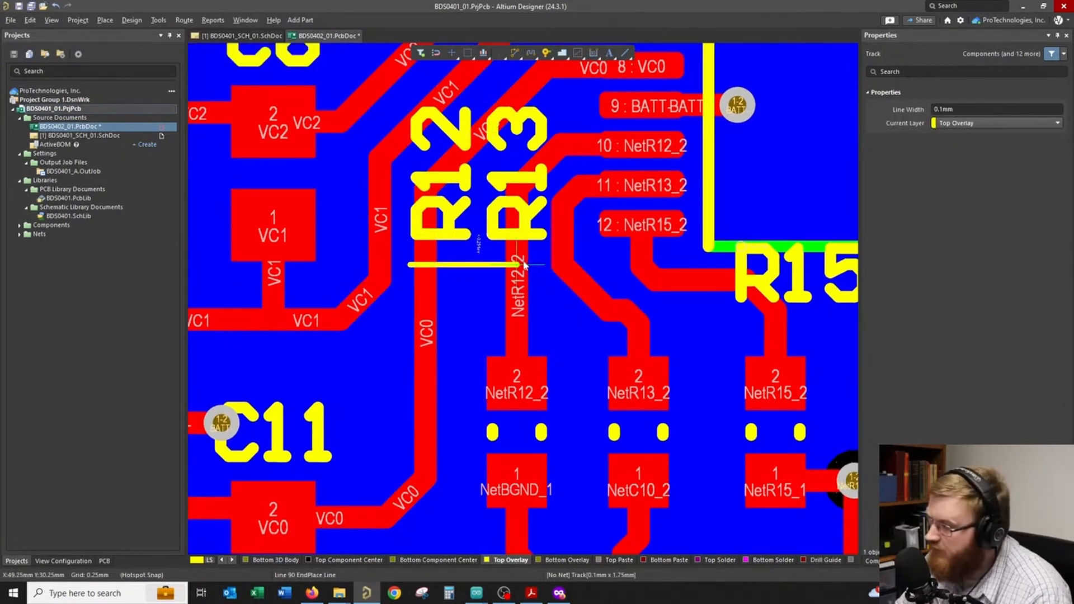
pyautogui.write('0.2')
pyautogui.press('Return')
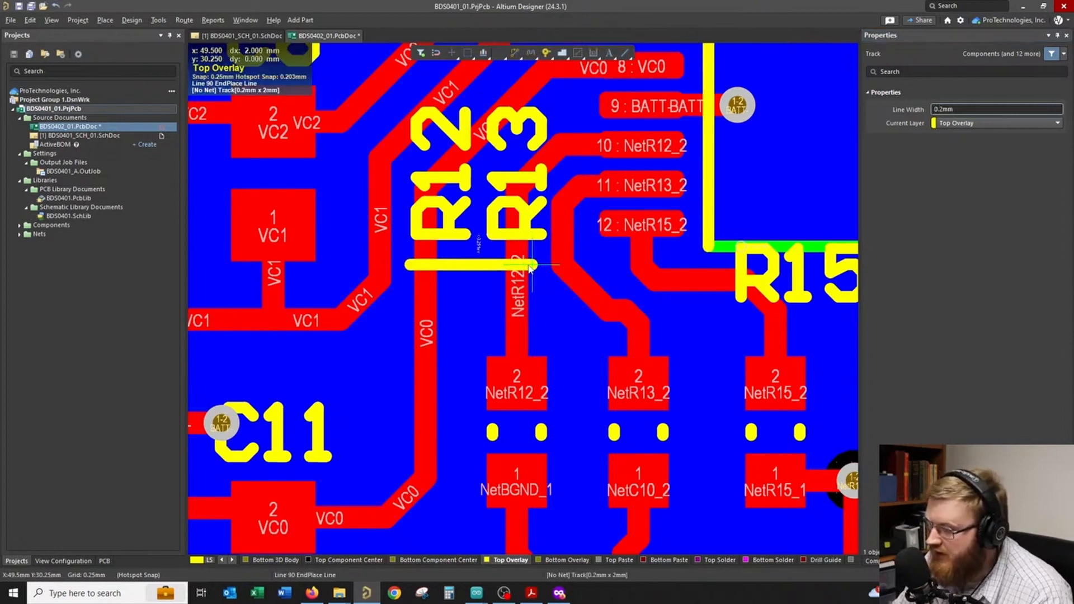
pyautogui.click(531, 266)
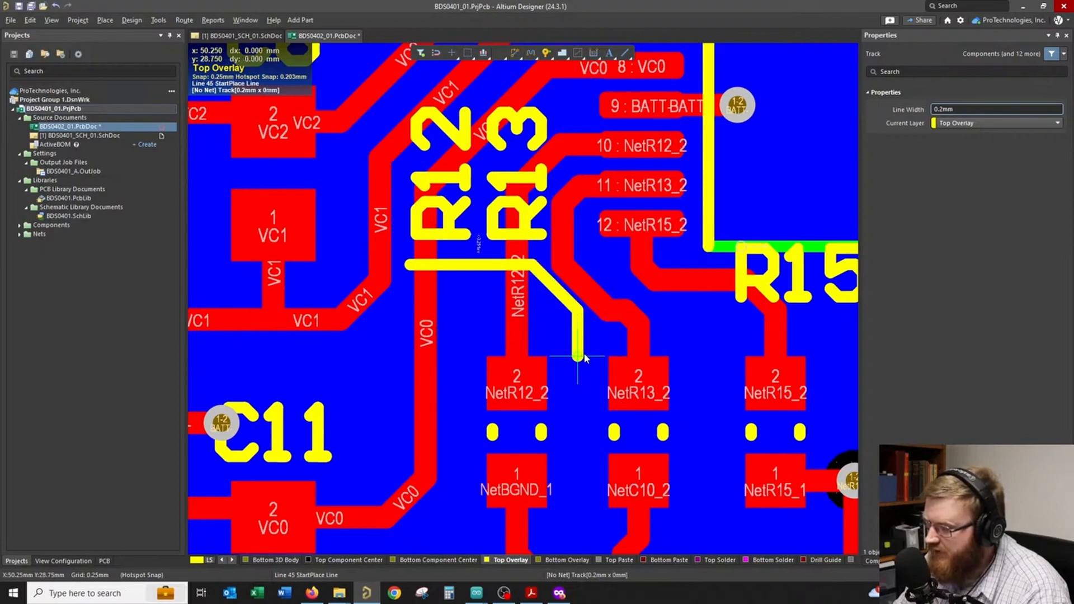
pyautogui.rightClick(593, 357)
pyautogui.rightClick(599, 358)
pyautogui.keyDown('ctrl'); pyautogui.scroll(-4, 598, 358); pyautogui.keyUp('ctrl')
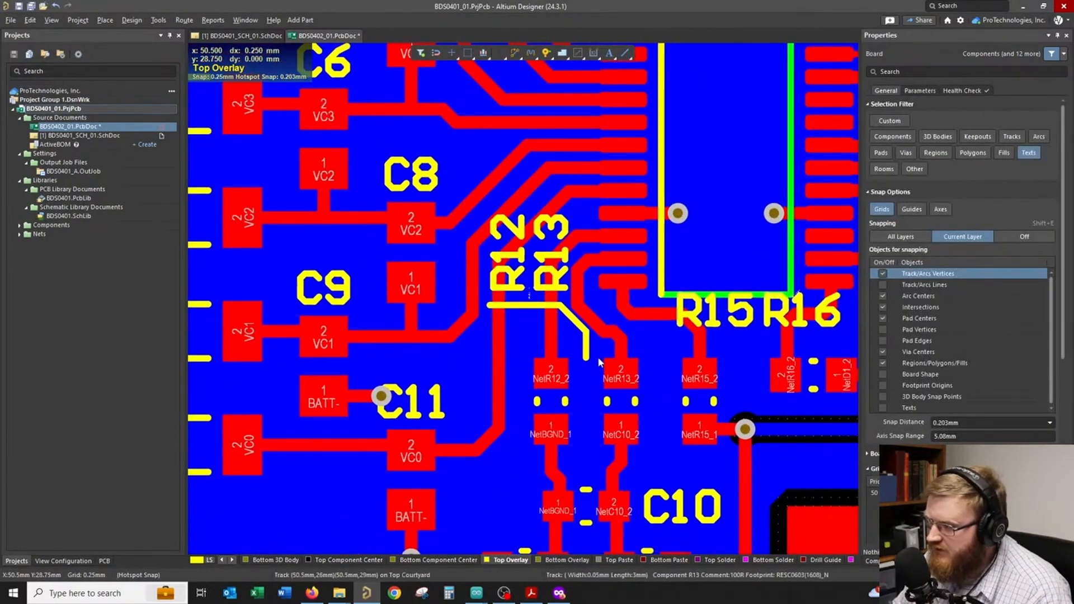
pyautogui.scroll(-1, 596, 363)
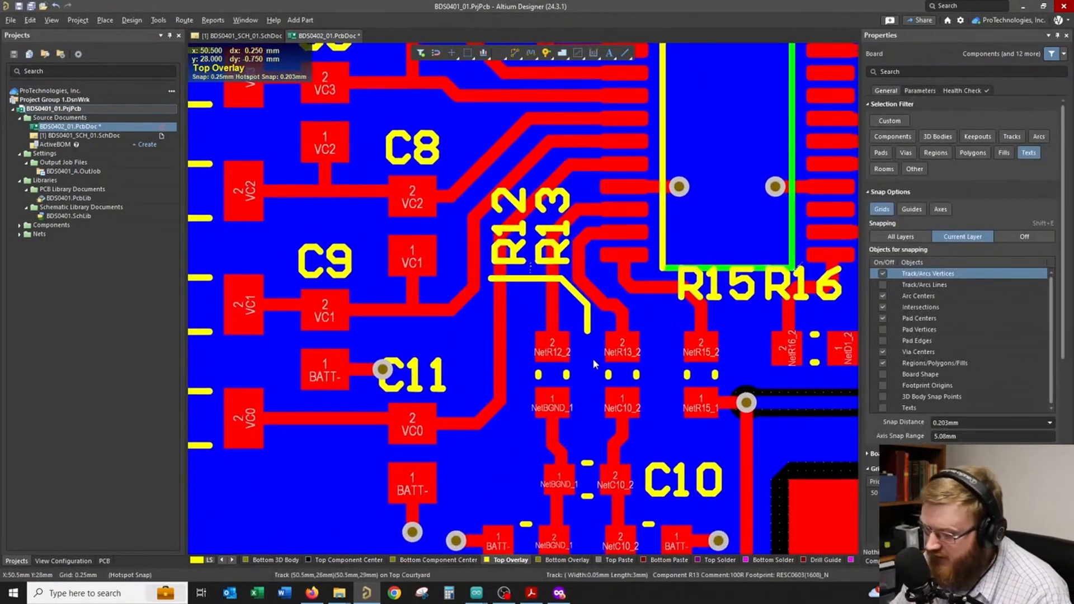
# - Switch the board to the 3D view and move the R16 designator directly below its resistor
pyautogui.press('3')
pyautogui.keyDown('shift'); pyautogui.moveTo(595, 364); pyautogui.dragTo(514, 349, button='right'); pyautogui.keyUp('shift')
pyautogui.keyDown('ctrl'); pyautogui.scroll(3, 607, 358); pyautogui.keyUp('ctrl')
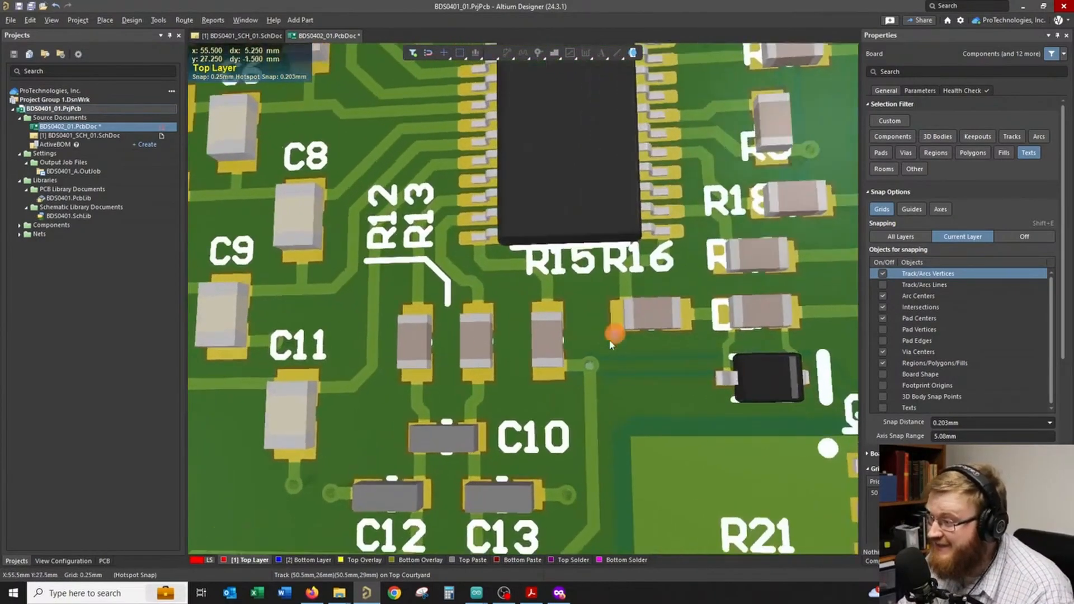
pyautogui.click(660, 266)
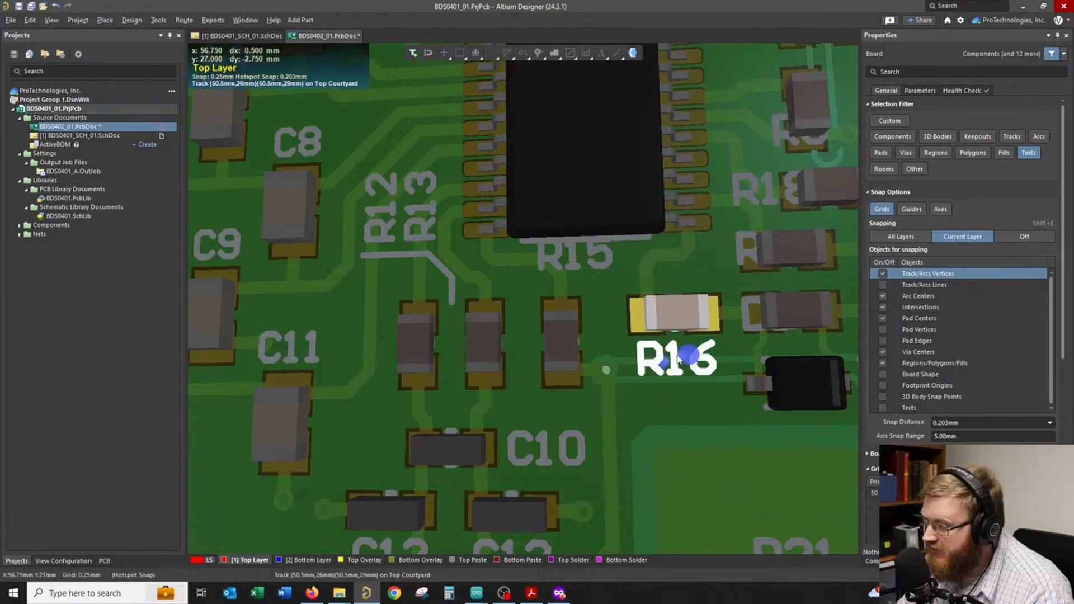
pyautogui.moveTo(678, 359); pyautogui.dragTo(678, 360)
pyautogui.keyDown('shift'); pyautogui.moveTo(679, 361); pyautogui.dragTo(649, 420, button='right'); pyautogui.keyUp('shift')
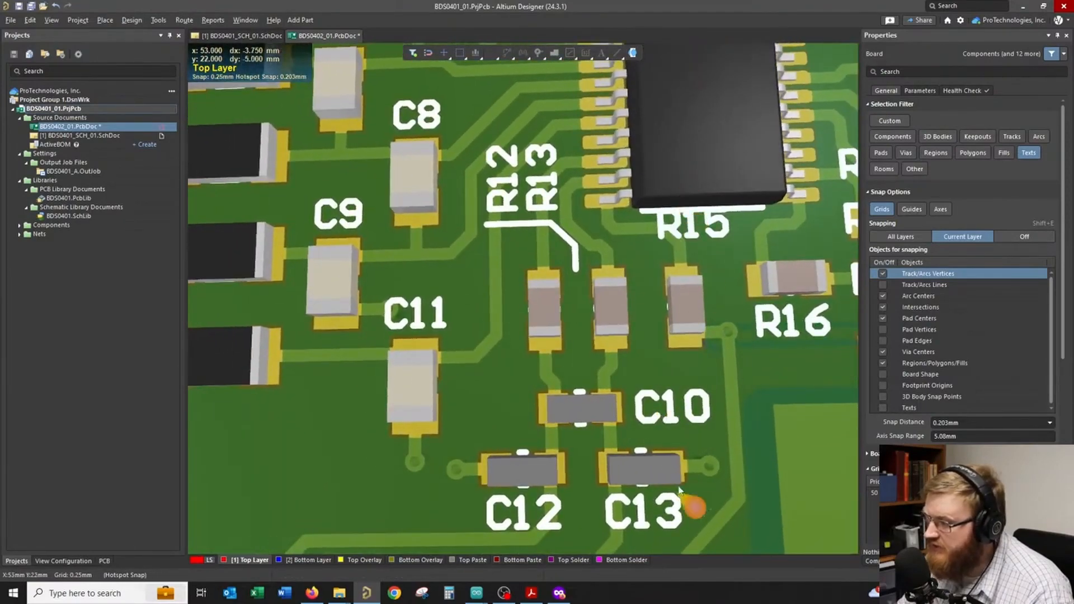
# - Move the C10 designator to the left of its capacitor and place R15 vertically below its resistor
pyautogui.moveTo(670, 421); pyautogui.dragTo(463, 378)
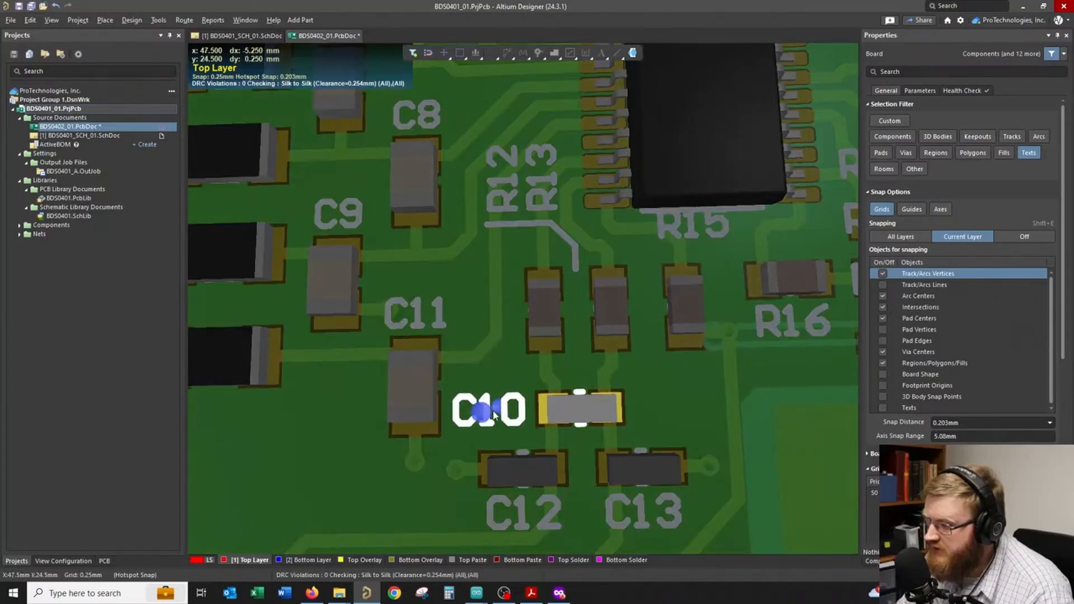
pyautogui.moveTo(494, 415); pyautogui.dragTo(489, 413)
pyautogui.moveTo(719, 212); pyautogui.dragTo(703, 407)
# - Try the R12 and R13 designators lower beside the resistors, and put both back above the silkscreen line
pyautogui.keyDown('ctrl'); pyautogui.scroll(-3, 748, 431); pyautogui.keyUp('ctrl')
pyautogui.keyDown('shift'); pyautogui.moveTo(746, 431); pyautogui.dragTo(640, 410, button='right'); pyautogui.keyUp('shift')
pyautogui.keyDown('ctrl'); pyautogui.scroll(-3, 641, 410); pyautogui.keyUp('ctrl')
pyautogui.keyDown('ctrl'); pyautogui.scroll(5, 629, 426); pyautogui.keyUp('ctrl')
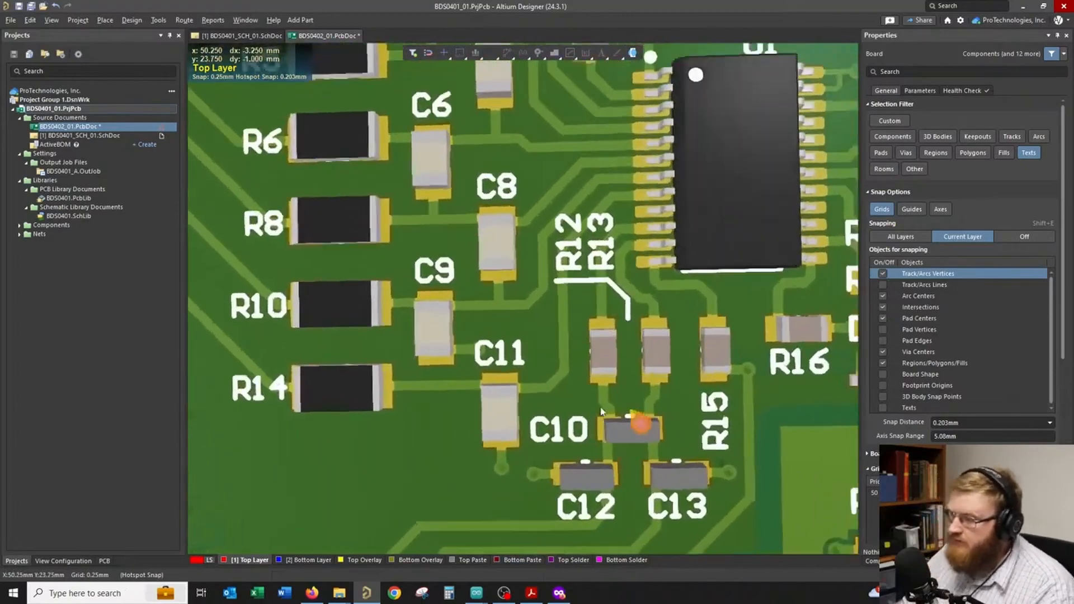
pyautogui.keyDown('shift'); pyautogui.moveTo(627, 227); pyautogui.dragTo(599, 249, button='right'); pyautogui.keyUp('shift')
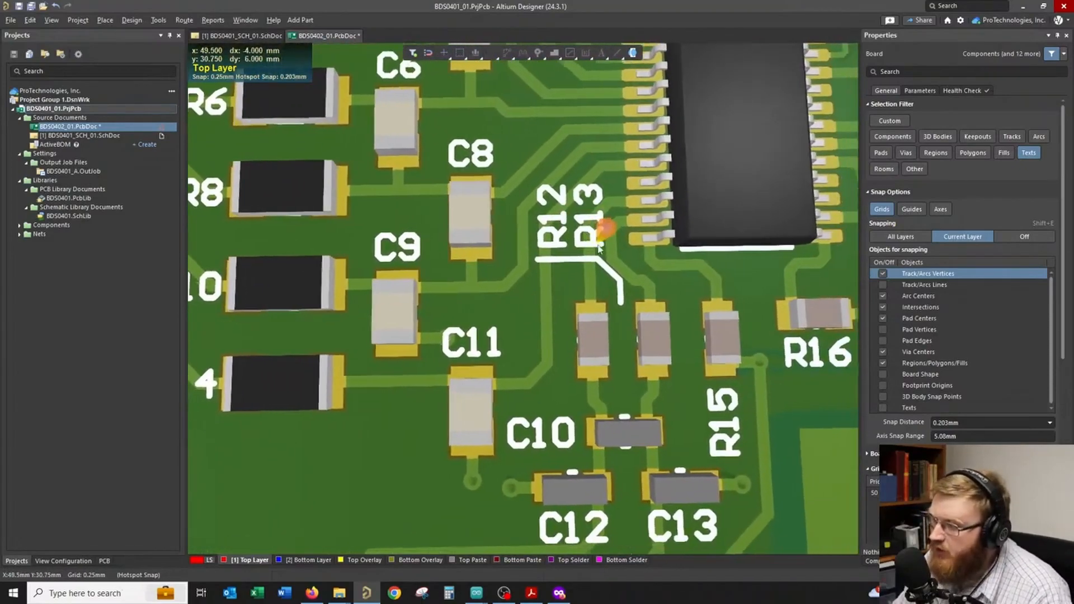
pyautogui.moveTo(564, 234); pyautogui.dragTo(536, 305)
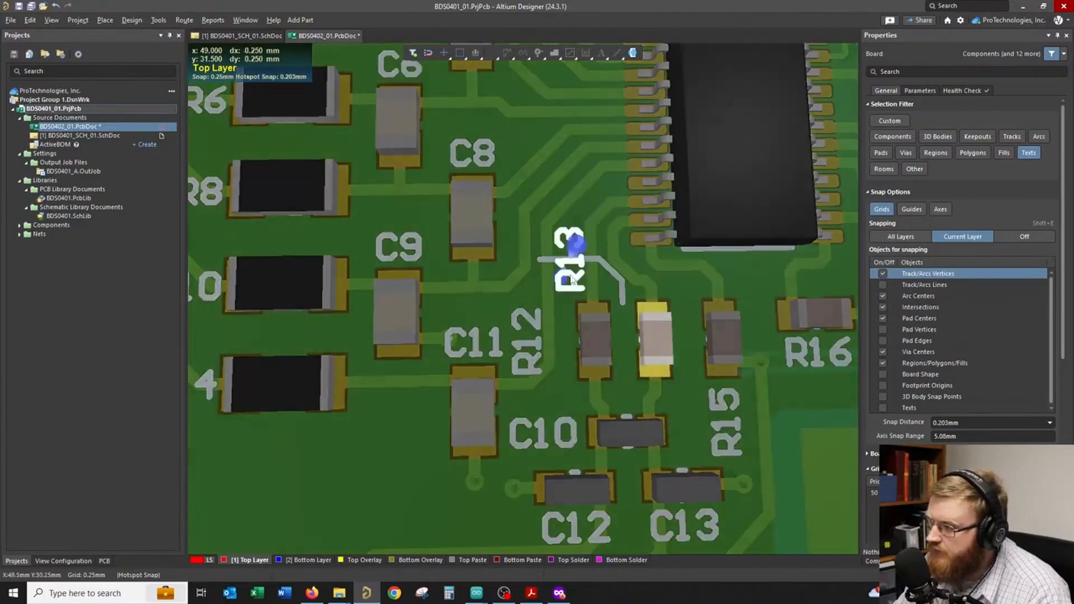
pyautogui.moveTo(576, 242)
pyautogui.mouseDown()
pyautogui.moveTo(555, 352)
pyautogui.moveTo(556, 343)
pyautogui.moveTo(519, 343)
pyautogui.moveTo(580, 230)
pyautogui.mouseUp()
pyautogui.moveTo(523, 339); pyautogui.dragTo(548, 213)
# - Move the R11 and R9 designators to the right of their resistors and place R7 vertically to the right of its resistor
pyautogui.keyDown('ctrl'); pyautogui.scroll(-4, 559, 384); pyautogui.keyUp('ctrl')
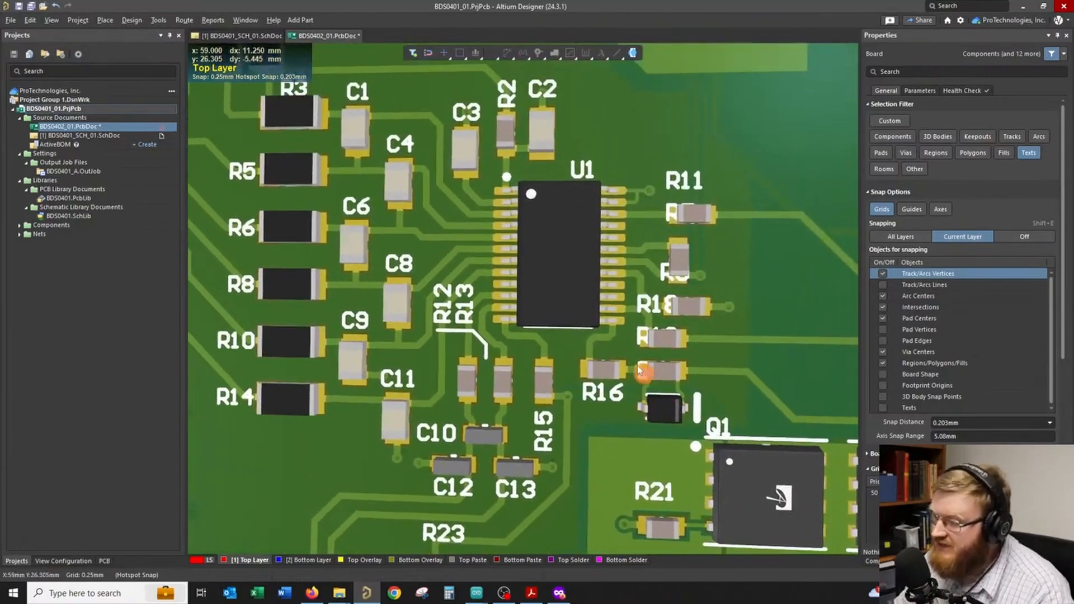
pyautogui.keyDown('ctrl'); pyautogui.scroll(3, 626, 211); pyautogui.keyUp('ctrl')
pyautogui.moveTo(626, 210); pyautogui.dragTo(706, 252)
pyautogui.moveTo(576, 245); pyautogui.dragTo(652, 326)
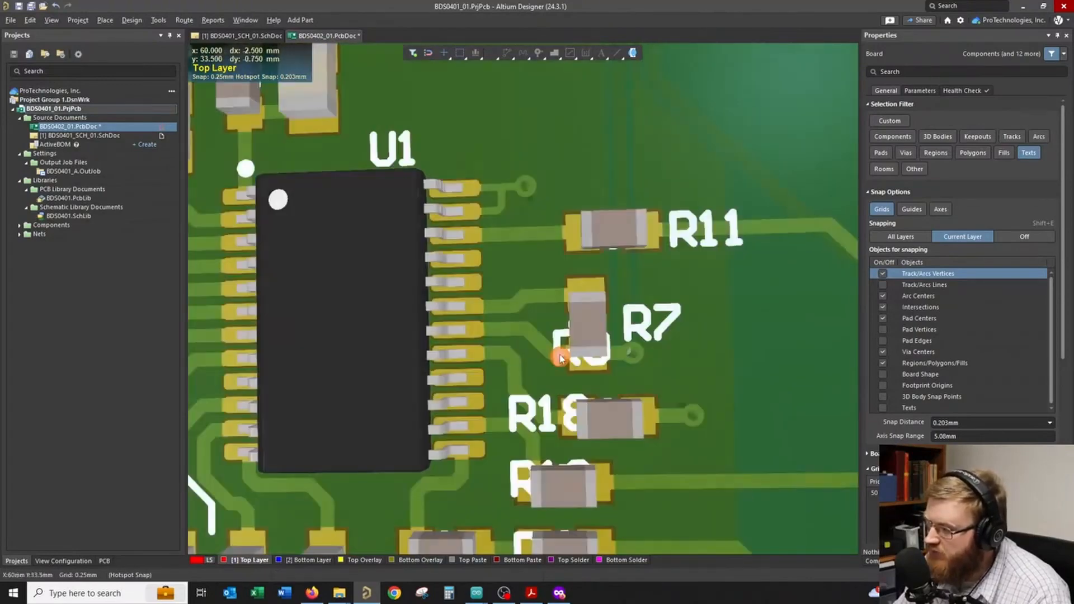
pyautogui.moveTo(562, 357); pyautogui.dragTo(707, 418)
pyautogui.moveTo(653, 326); pyautogui.dragTo(641, 321)
# - Move the R18 and R19 designators to the right of their resistors and D1 below its diode
pyautogui.scroll(-4, 693, 391)
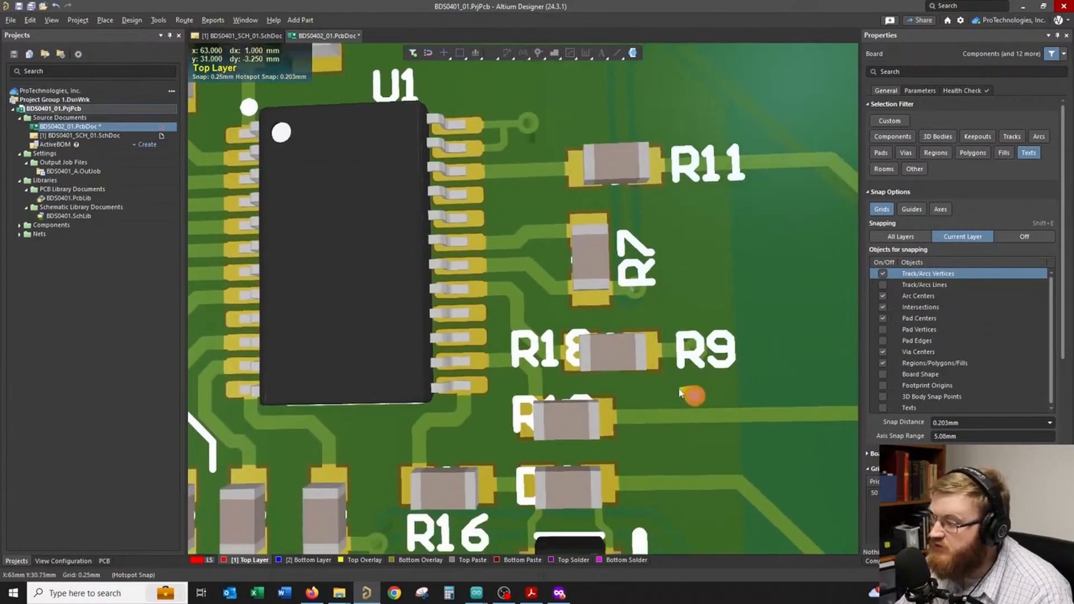
pyautogui.moveTo(547, 309); pyautogui.dragTo(665, 338)
pyautogui.scroll(-2, 512, 358)
pyautogui.moveTo(520, 327); pyautogui.dragTo(670, 357)
pyautogui.scroll(-1, 665, 369)
pyautogui.moveTo(540, 358); pyautogui.dragTo(570, 418)
# - Move the Q1 designator above its transistor's upper right corner and adjust D1 beneath its diode
pyautogui.scroll(-3, 515, 401)
pyautogui.scroll(-1, 551, 445)
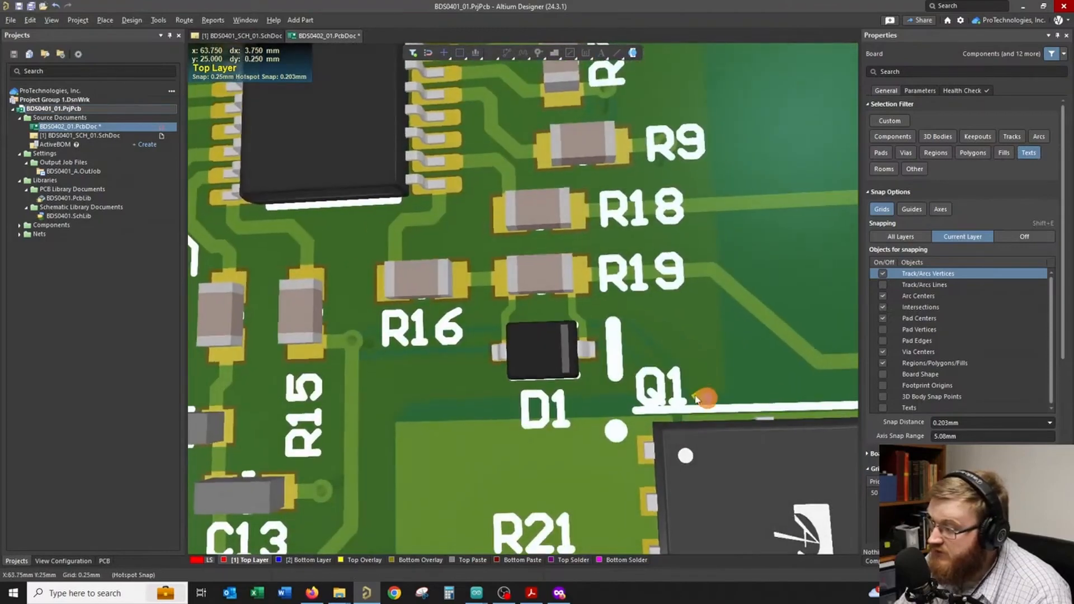
pyautogui.moveTo(643, 361); pyautogui.dragTo(792, 352)
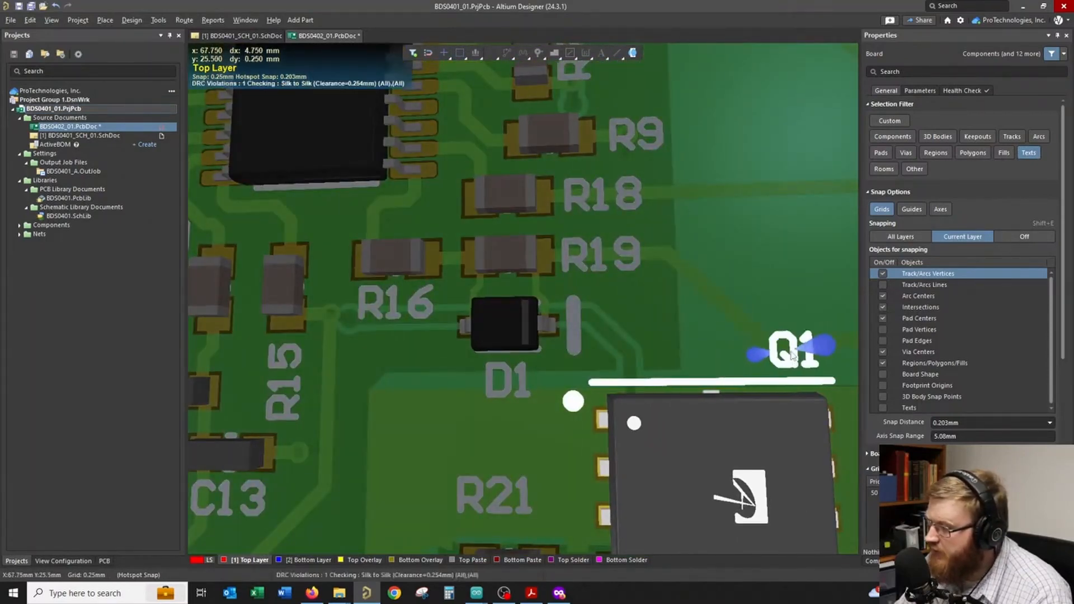
pyautogui.moveTo(510, 392); pyautogui.dragTo(551, 333)
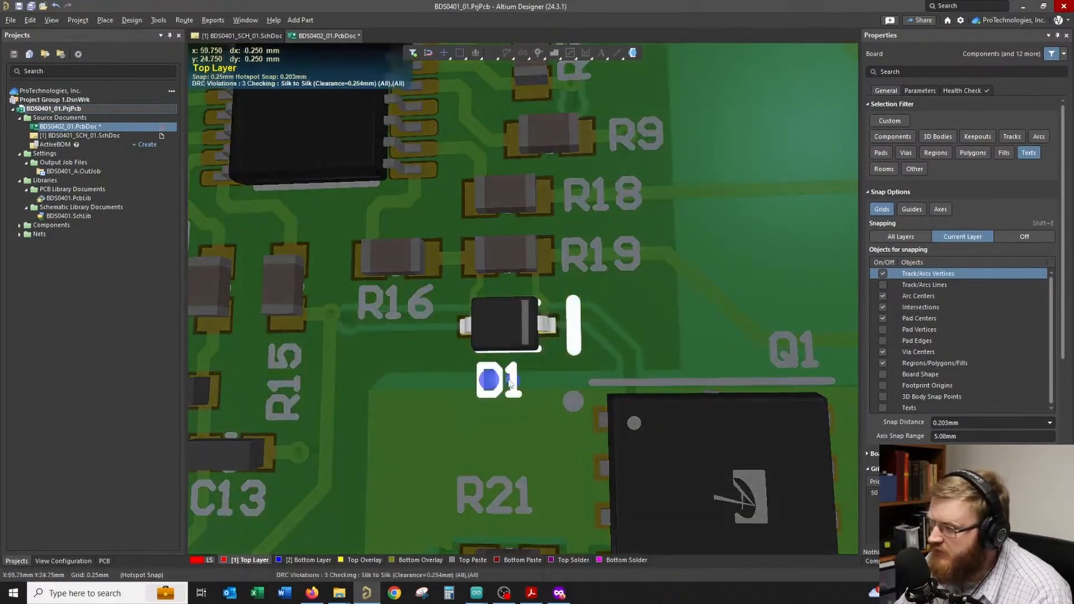
pyautogui.moveTo(512, 382); pyautogui.dragTo(513, 382)
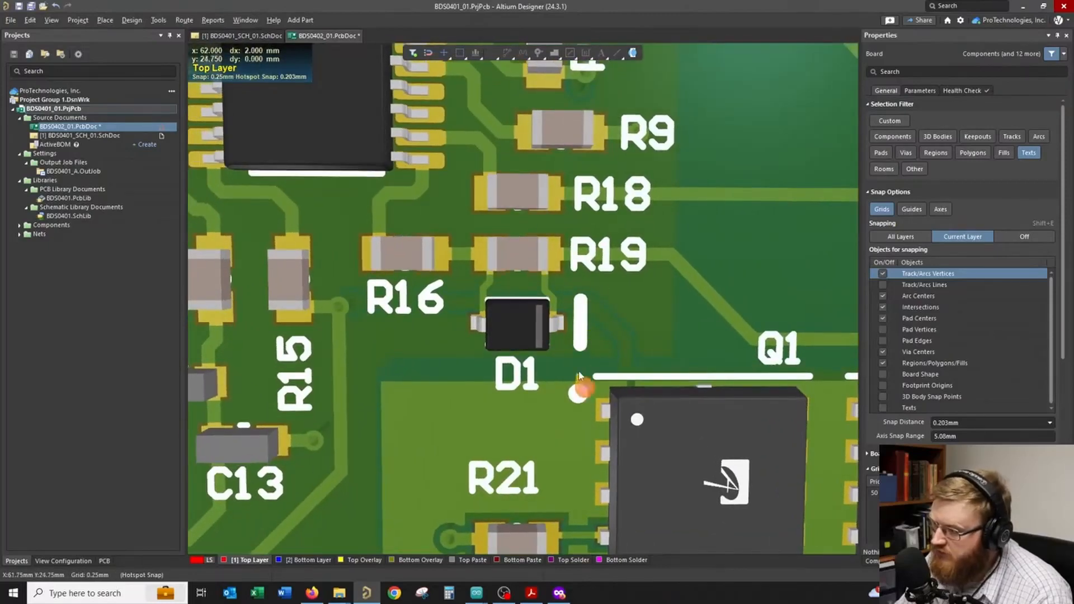
# - Move the Q2 designator above its transistor's upper right corner, D2 above its diode, and R22 to the right of its resistor
pyautogui.keyDown('ctrl'); pyautogui.scroll(-1, 582, 323); pyautogui.keyUp('ctrl')
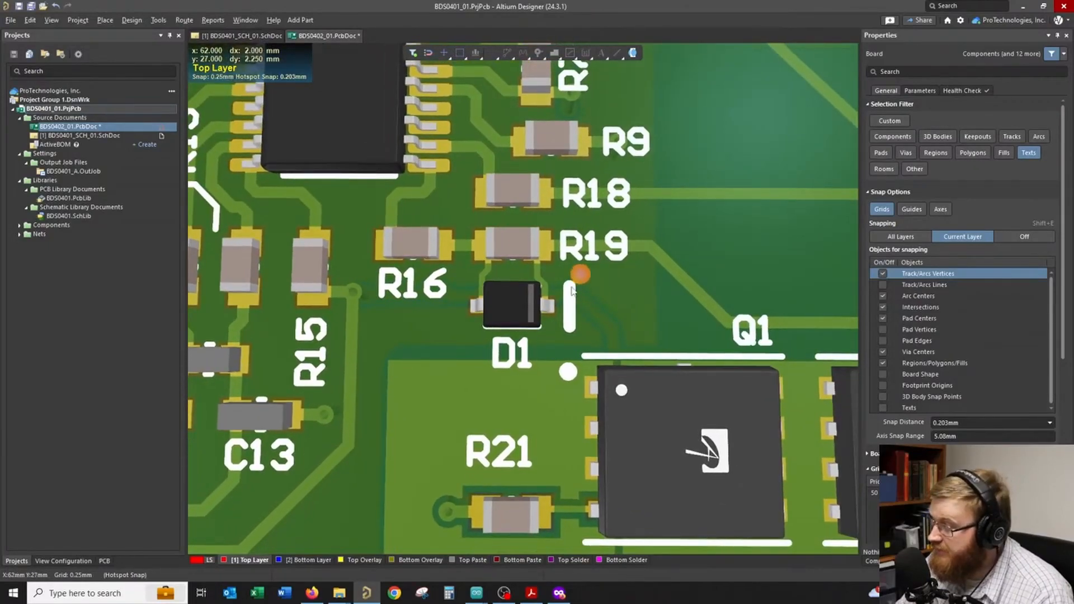
pyautogui.keyDown('ctrl'); pyautogui.scroll(-4, 579, 331); pyautogui.keyUp('ctrl')
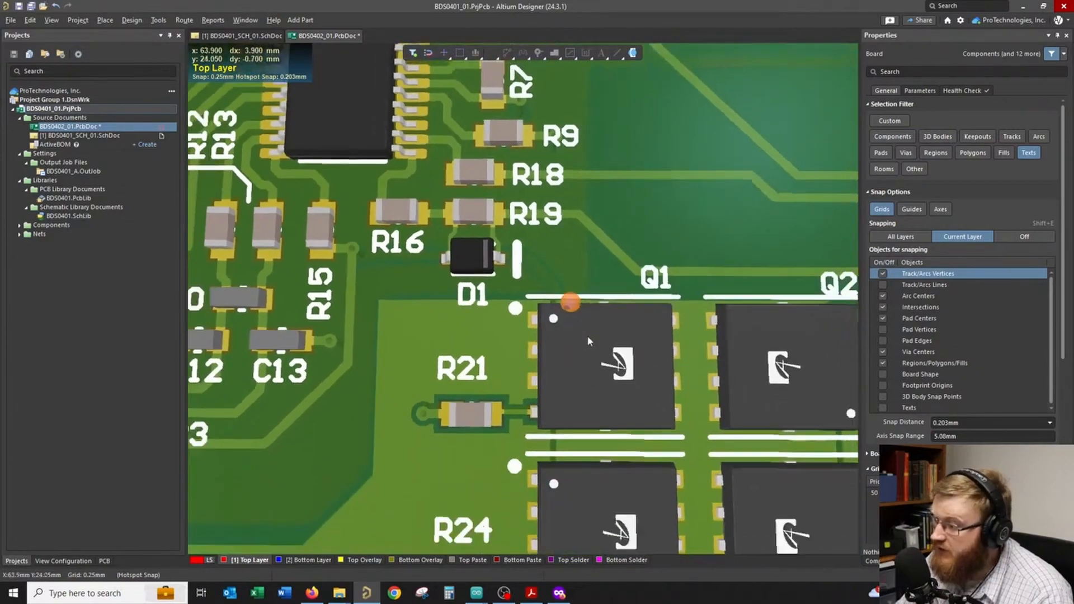
pyautogui.keyDown('ctrl'); pyautogui.scroll(2, 677, 306); pyautogui.keyUp('ctrl')
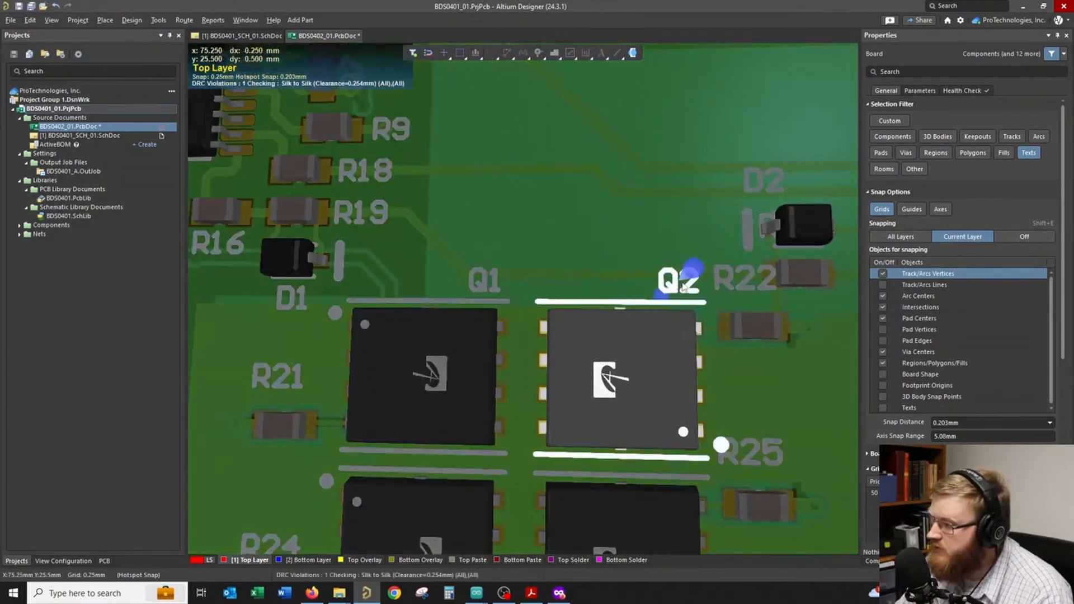
pyautogui.keyDown('ctrl'); pyautogui.scroll(-3, 758, 312); pyautogui.keyUp('ctrl')
pyautogui.keyDown('ctrl'); pyautogui.scroll(2, 770, 188); pyautogui.keyUp('ctrl')
pyautogui.click(754, 215)
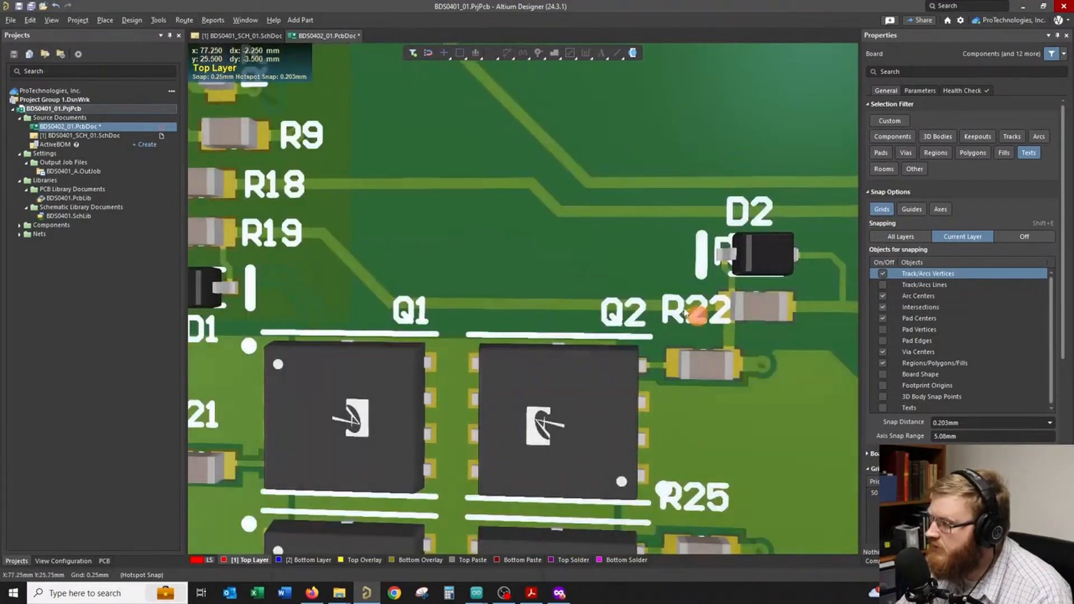
pyautogui.moveTo(697, 305); pyautogui.dragTo(832, 292)
pyautogui.keyDown('ctrl'); pyautogui.scroll(-1, 784, 335); pyautogui.keyUp('ctrl')
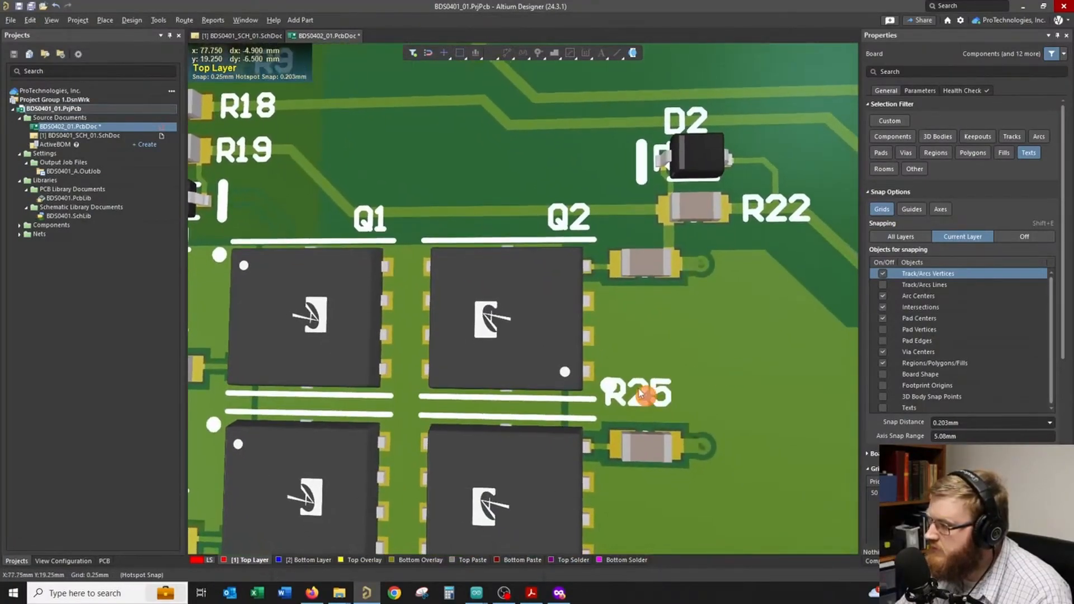
# - Move the R22 designator to the right of its own resistor beside Q2's upper right corner
pyautogui.moveTo(641, 391); pyautogui.dragTo(638, 390)
pyautogui.scroll(-1, 722, 338)
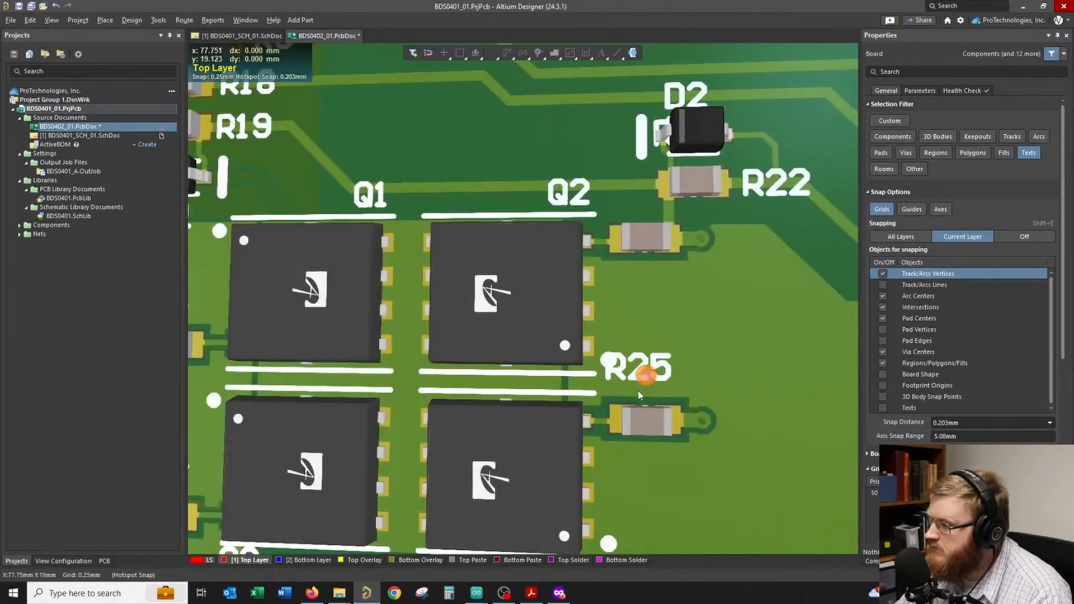
pyautogui.press('2')
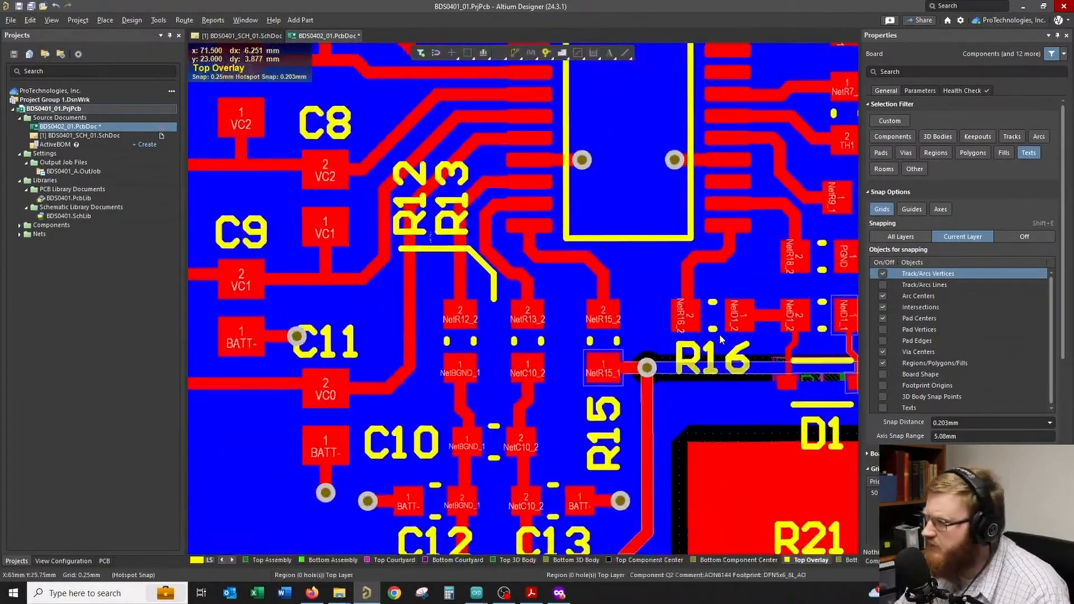
pyautogui.keyDown('ctrl'); pyautogui.scroll(2, 685, 335); pyautogui.keyUp('ctrl')
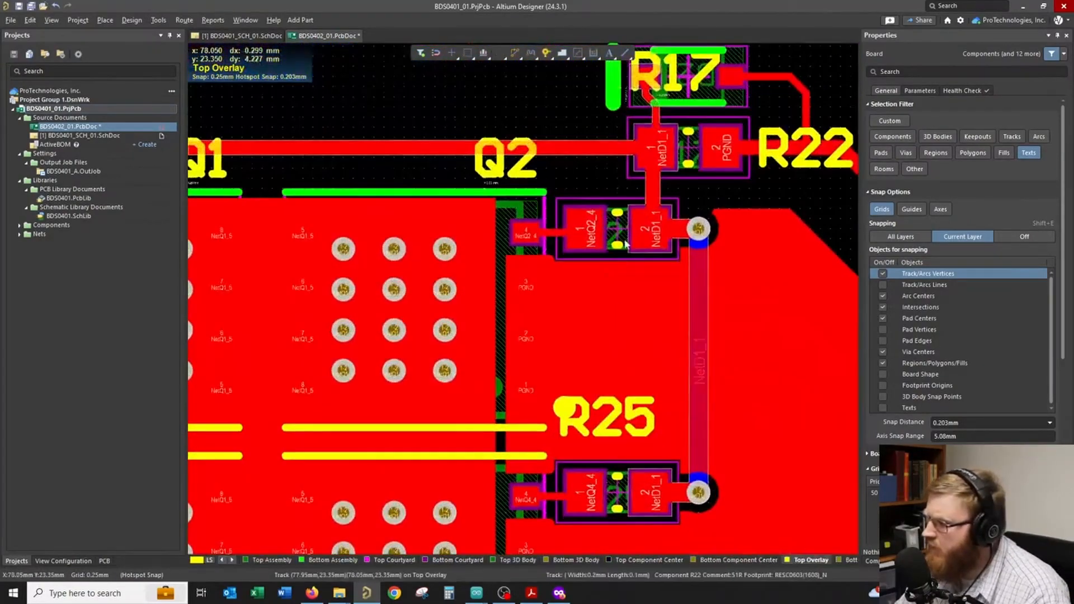
pyautogui.click(625, 239)
pyautogui.click(622, 222)
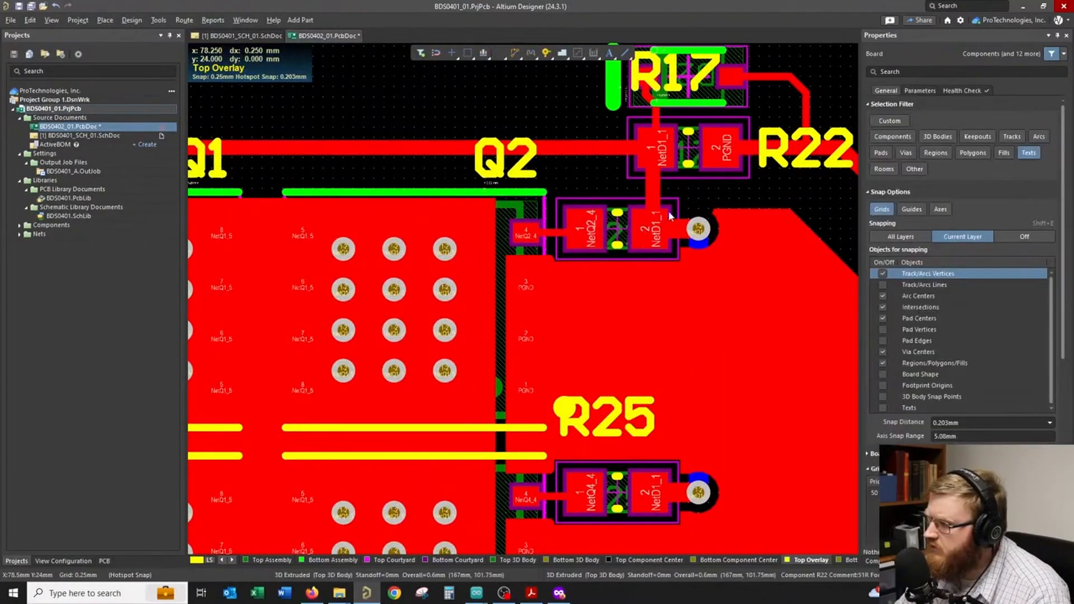
pyautogui.click(889, 120)
pyautogui.click(628, 218)
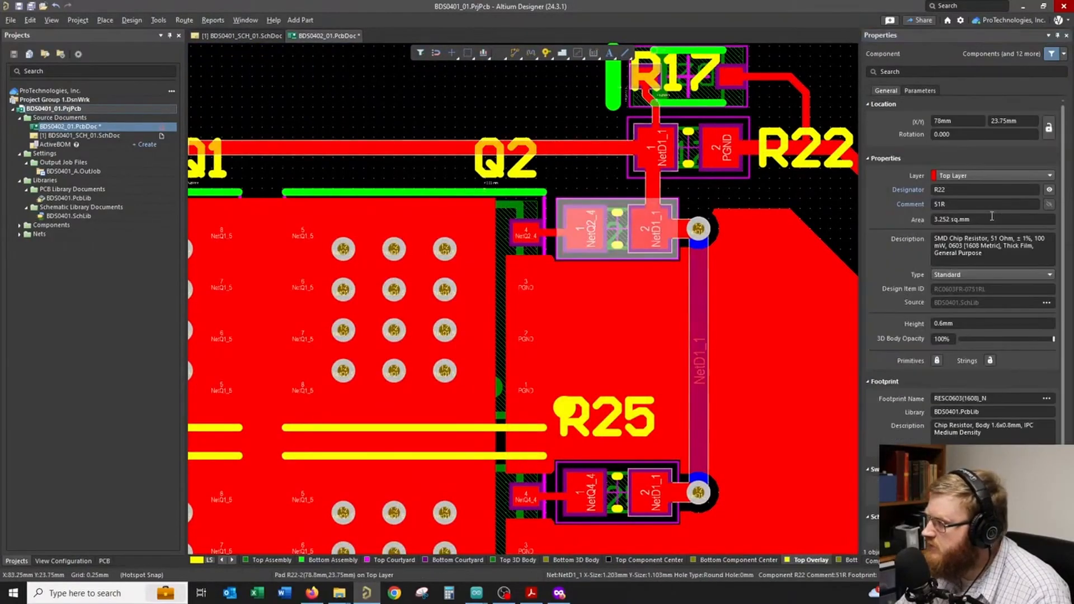
pyautogui.click(1049, 190)
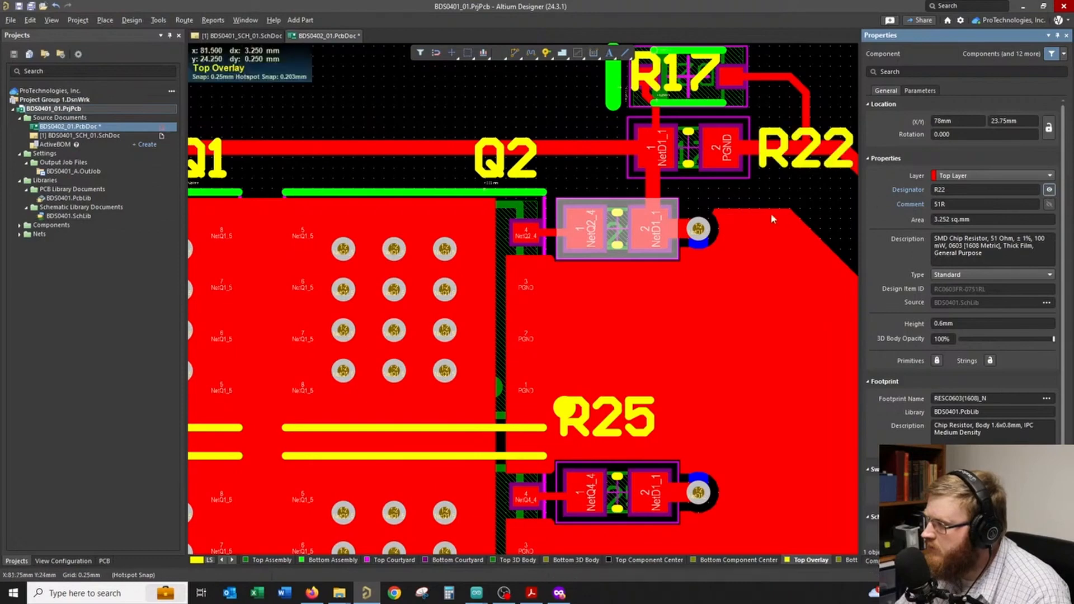
pyautogui.click(803, 186)
pyautogui.moveTo(810, 158); pyautogui.dragTo(752, 229)
# - Restrict selection to texts, move the R17 designator to the right of its resistor, and centre D2 above its diode
pyautogui.press('3')
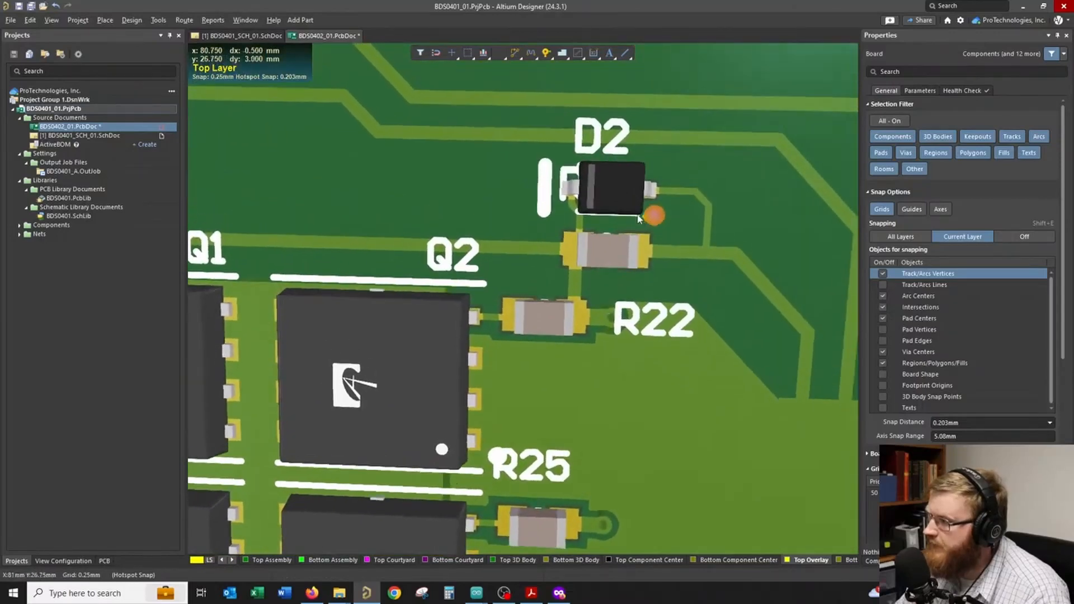
pyautogui.moveTo(570, 181); pyautogui.dragTo(636, 220)
pyautogui.click(889, 121)
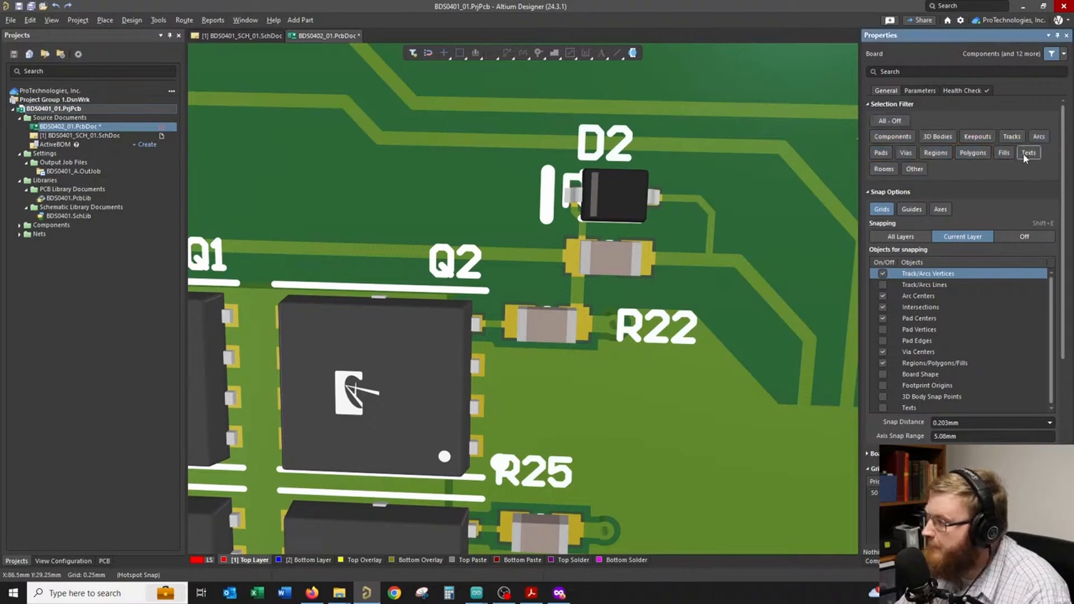
pyautogui.moveTo(600, 196); pyautogui.dragTo(695, 265)
pyautogui.moveTo(605, 150); pyautogui.dragTo(614, 151)
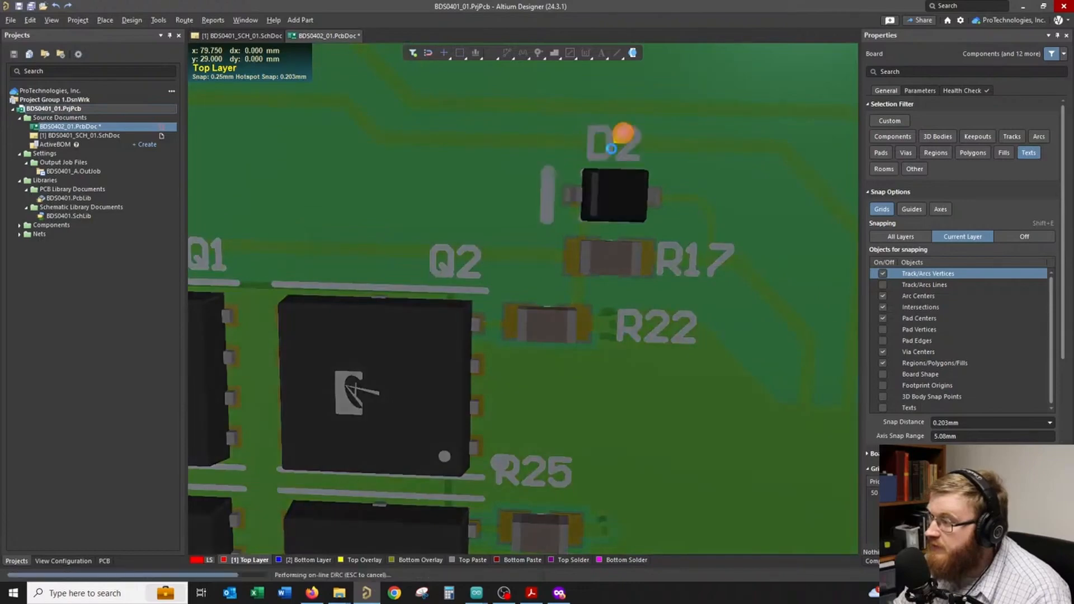
pyautogui.moveTo(681, 241); pyautogui.dragTo(658, 235)
# - Move the R25 designator to the right of its resistor beside Q4
pyautogui.scroll(-2, 644, 263)
pyautogui.keyDown('ctrl'); pyautogui.scroll(2, 585, 312); pyautogui.keyUp('ctrl')
pyautogui.moveTo(585, 284); pyautogui.dragTo(688, 357)
pyautogui.scroll(-1, 682, 360)
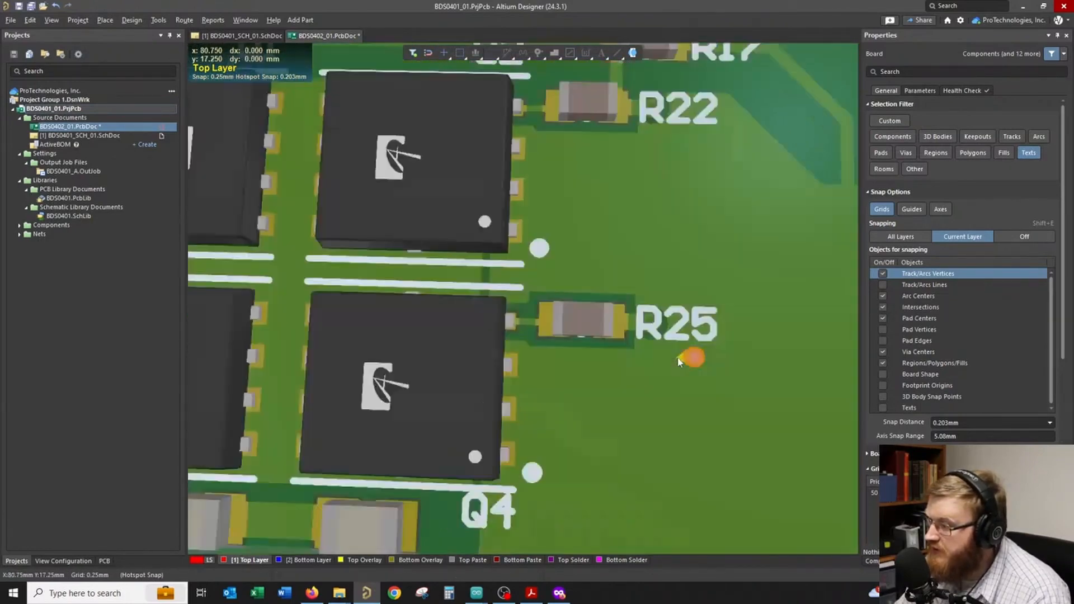
# - Position the Q4 designator below its transistor's lower right corner and Q3 below its transistor's lower left corner
pyautogui.scroll(-3, 679, 362)
pyautogui.keyDown('ctrl'); pyautogui.scroll(-2, 622, 334); pyautogui.keyUp('ctrl')
pyautogui.scroll(1, 588, 302)
pyautogui.moveTo(540, 263); pyautogui.dragTo(530, 266)
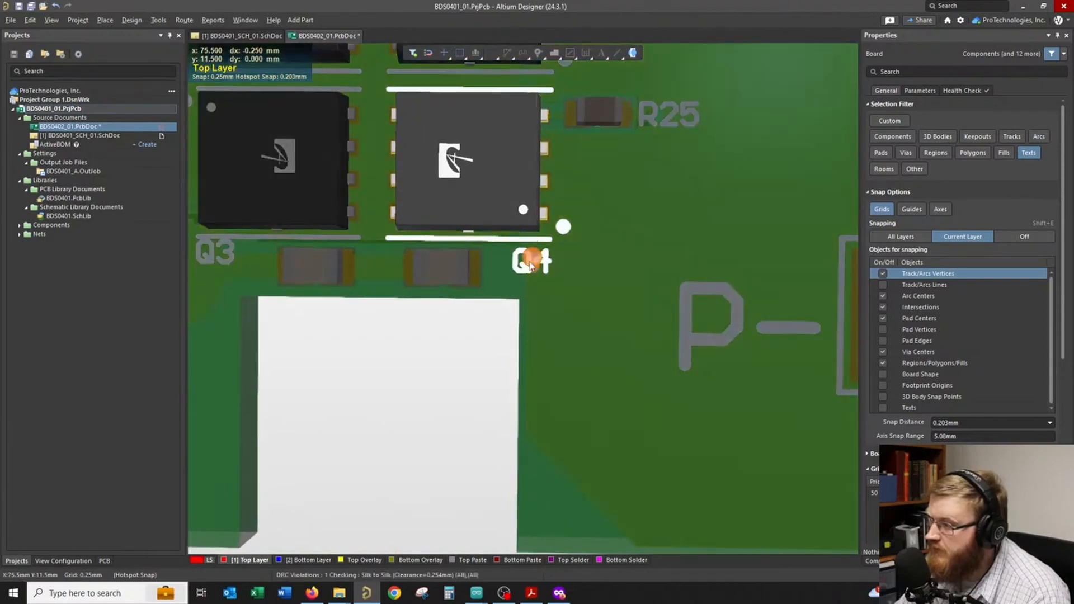
pyautogui.hscroll(-3, 381, 277)
pyautogui.moveTo(377, 277); pyautogui.dragTo(380, 284)
pyautogui.keyDown('ctrl'); pyautogui.scroll(1, 514, 304); pyautogui.keyUp('ctrl')
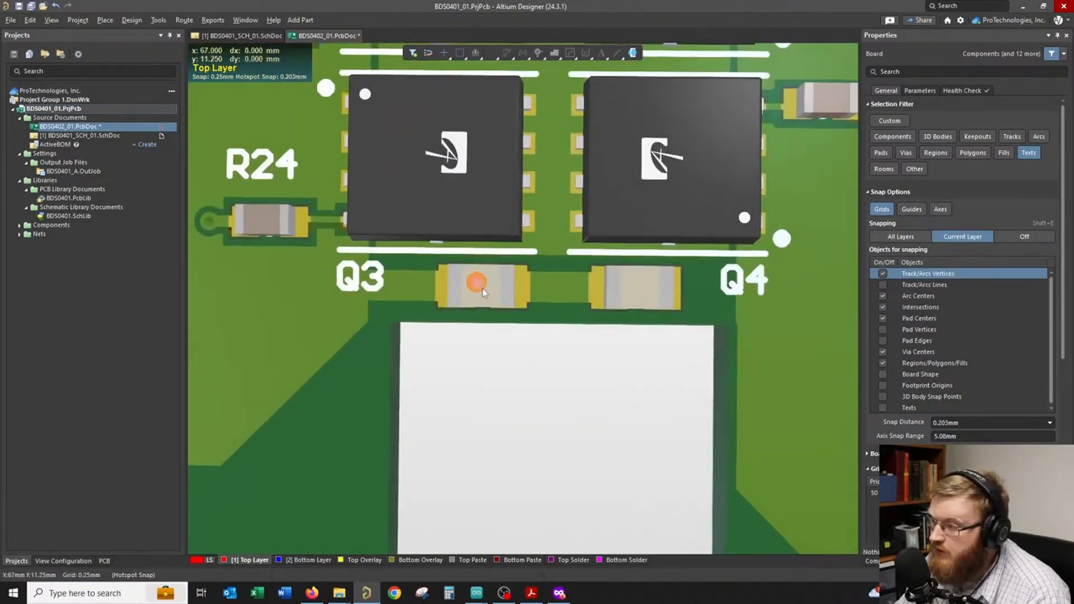
# - Shift the Q3 designator out of the way and move C14 to the left of its capacitor below the transistors
pyautogui.keyDown('shift'); pyautogui.moveTo(559, 378); pyautogui.dragTo(559, 387, button='right'); pyautogui.keyUp('shift')
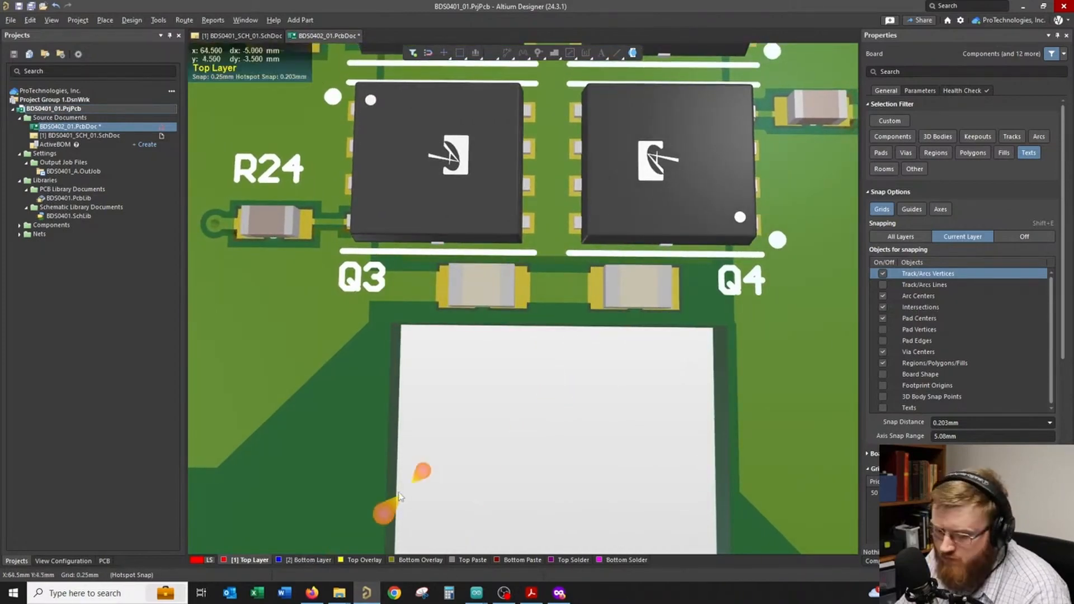
pyautogui.press('2')
pyautogui.keyDown('ctrl'); pyautogui.scroll(-3, 576, 268); pyautogui.keyUp('ctrl')
pyautogui.keyDown('ctrl'); pyautogui.scroll(3, 496, 378); pyautogui.keyUp('ctrl')
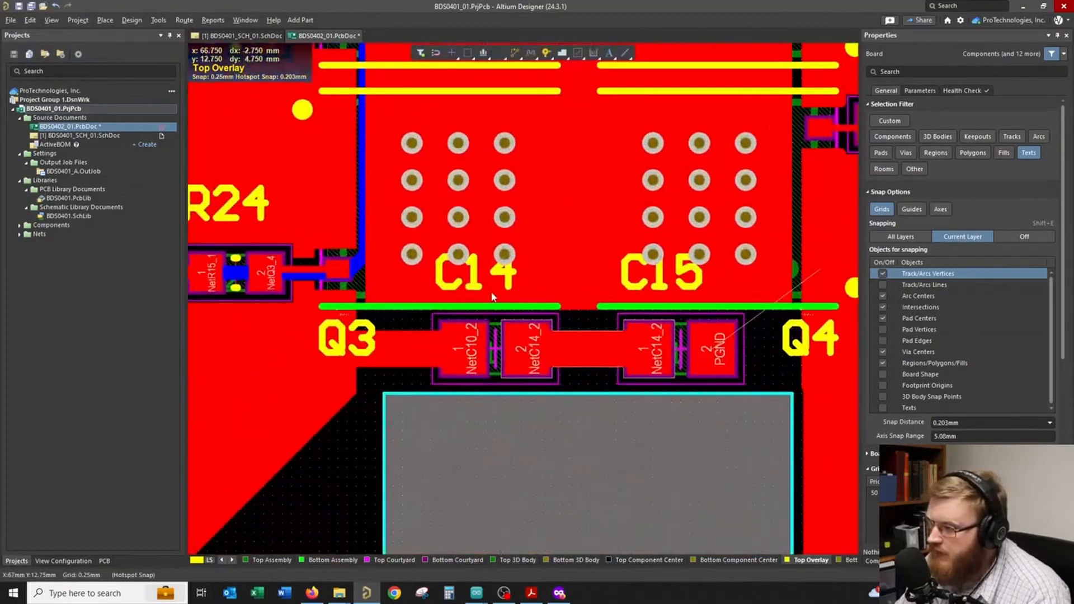
pyautogui.click(476, 275)
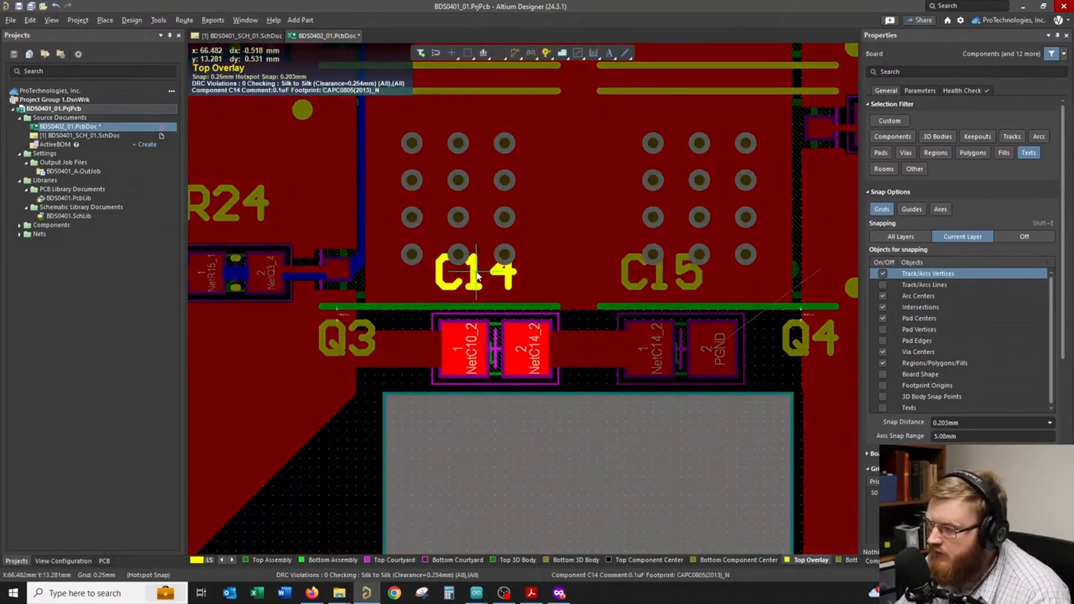
pyautogui.keyDown('ctrl'); pyautogui.scroll(-3, 477, 274); pyautogui.keyUp('ctrl')
pyautogui.keyDown('ctrl'); pyautogui.scroll(2, 485, 285); pyautogui.keyUp('ctrl')
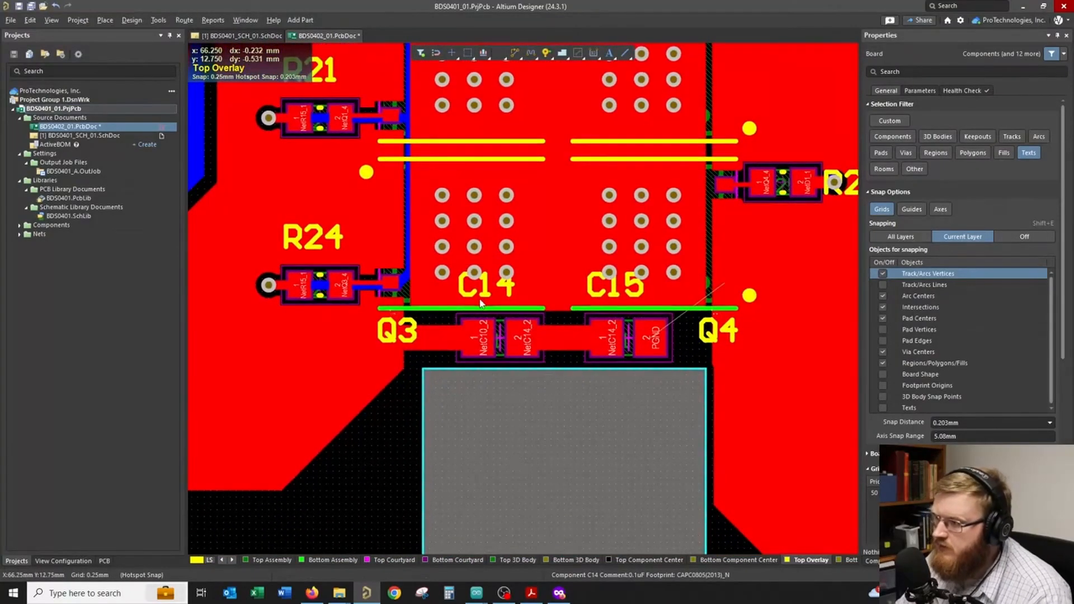
pyautogui.keyDown('ctrl'); pyautogui.scroll(4, 479, 300); pyautogui.keyUp('ctrl')
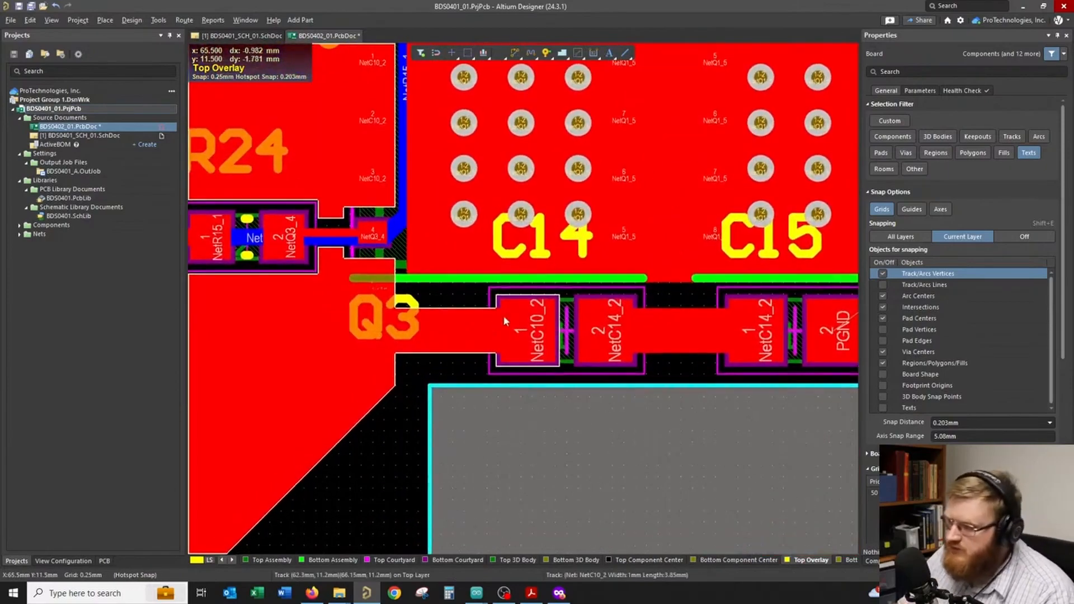
pyautogui.moveTo(537, 241); pyautogui.dragTo(274, 345)
# - Move the Q4 designator above its pin 1 dot and C15 to the right of its capacitor
pyautogui.keyDown('ctrl'); pyautogui.scroll(-1, 387, 313); pyautogui.keyUp('ctrl')
pyautogui.moveTo(707, 229); pyautogui.dragTo(744, 193)
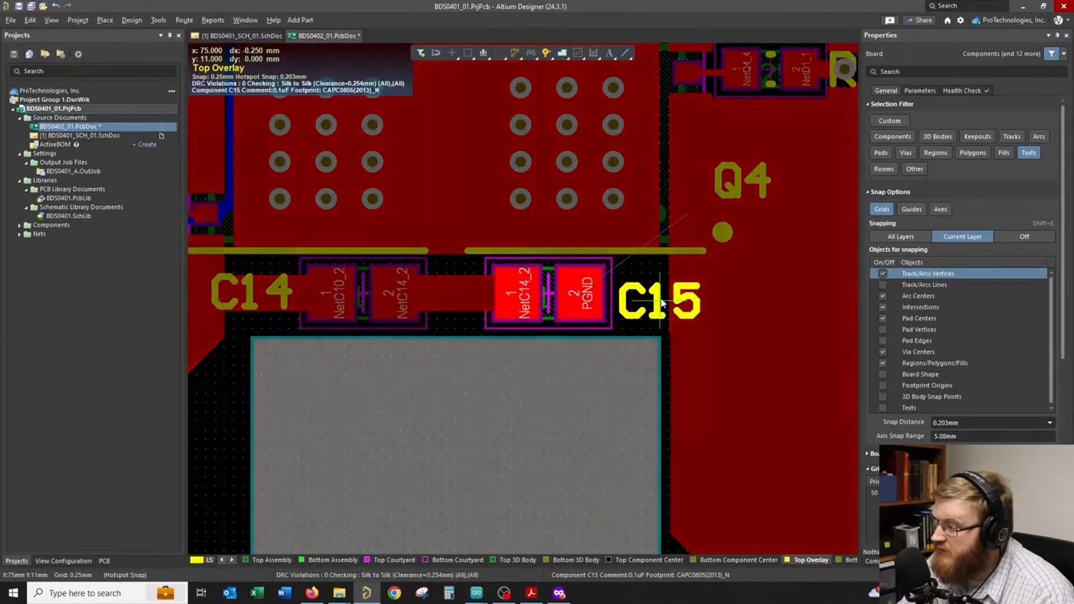
pyautogui.keyDown('ctrl'); pyautogui.scroll(-3, 744, 188); pyautogui.keyUp('ctrl')
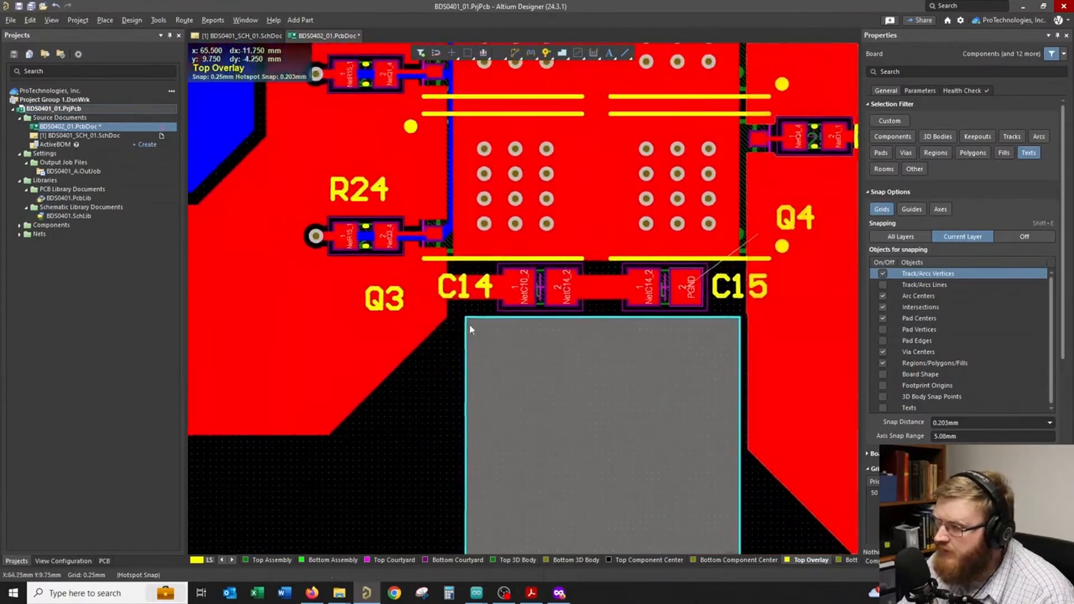
# - Move the Q3 designator to the left of its transistor, just below the pin 1 dot
pyautogui.keyDown('ctrl'); pyautogui.scroll(3, 415, 315); pyautogui.keyUp('ctrl')
pyautogui.moveTo(416, 315); pyautogui.dragTo(432, 130)
pyautogui.keyDown('ctrl'); pyautogui.scroll(-3, 433, 130); pyautogui.keyUp('ctrl')
pyautogui.keyDown('ctrl'); pyautogui.scroll(2, 454, 185); pyautogui.keyUp('ctrl')
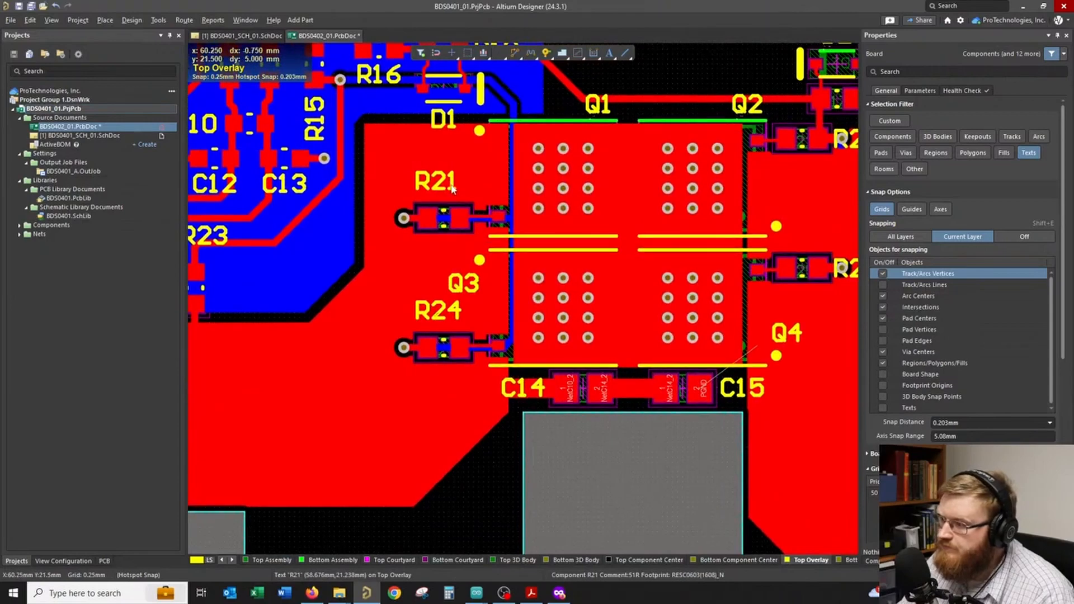
pyautogui.press('3')
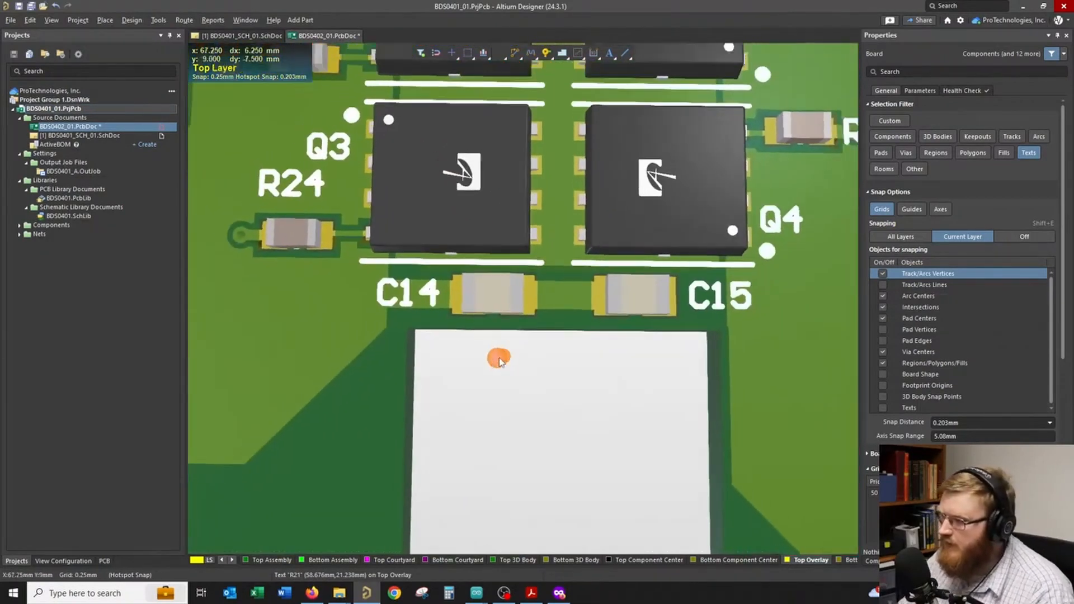
pyautogui.press('2')
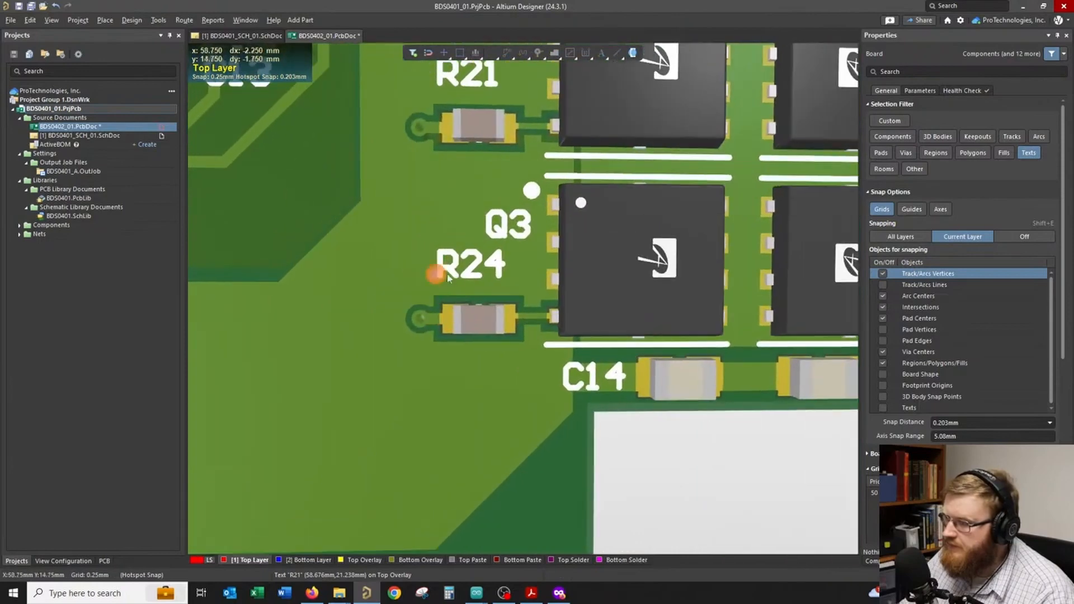
# - Move the R24 and R21 designators to the left of their resistors and Q2 above its transistor's pin 1 dot
pyautogui.moveTo(474, 265); pyautogui.dragTo(399, 320)
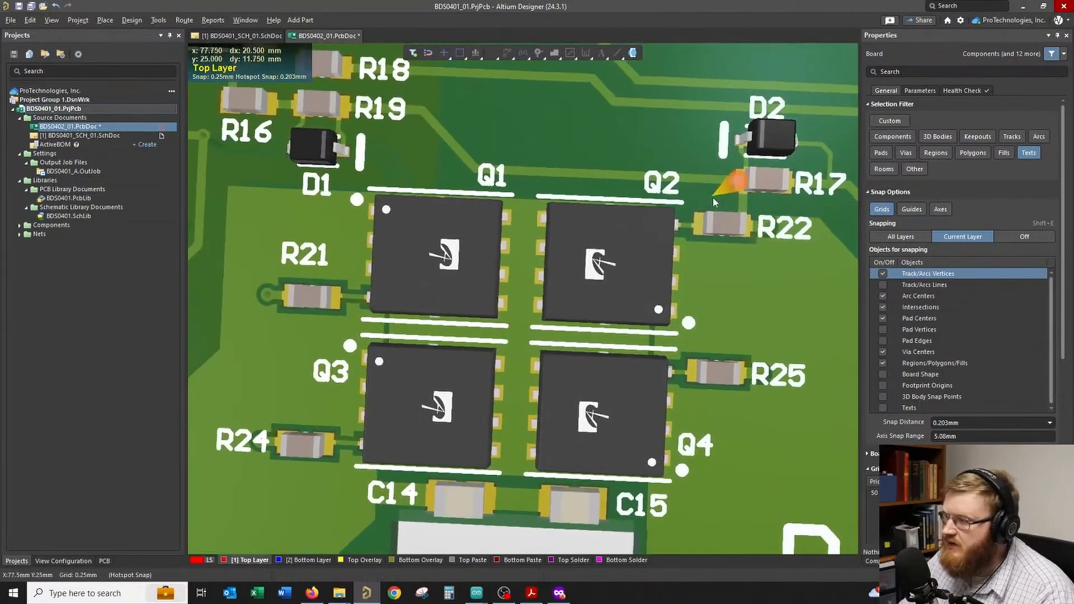
pyautogui.moveTo(665, 183); pyautogui.dragTo(703, 298)
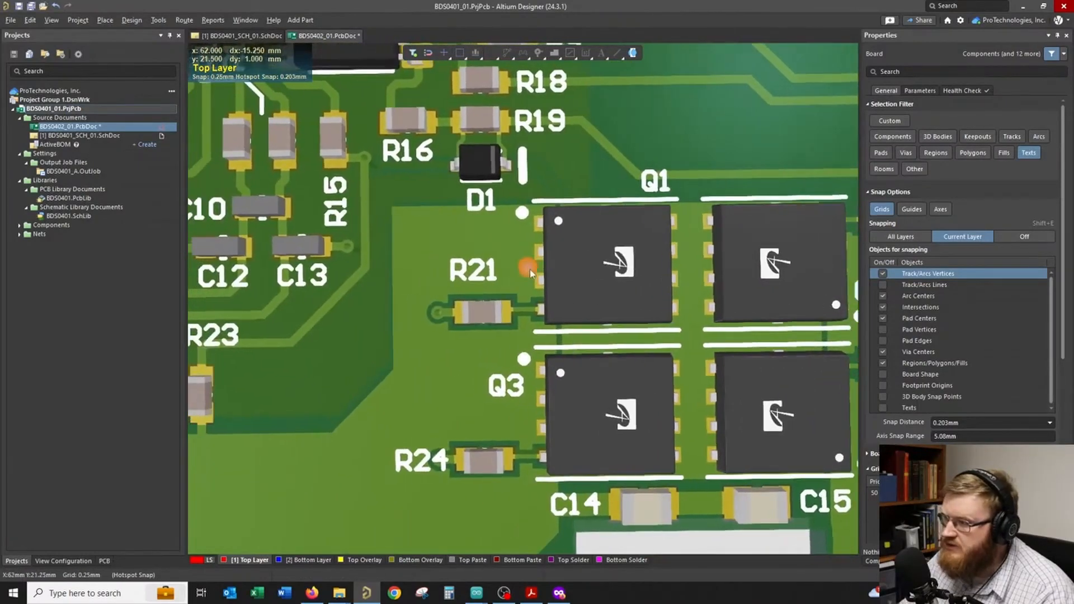
pyautogui.moveTo(494, 275); pyautogui.dragTo(432, 316)
# - Move the Q1 designator to the left of its transistor, just below the pin 1 dot
pyautogui.moveTo(679, 178); pyautogui.dragTo(654, 236)
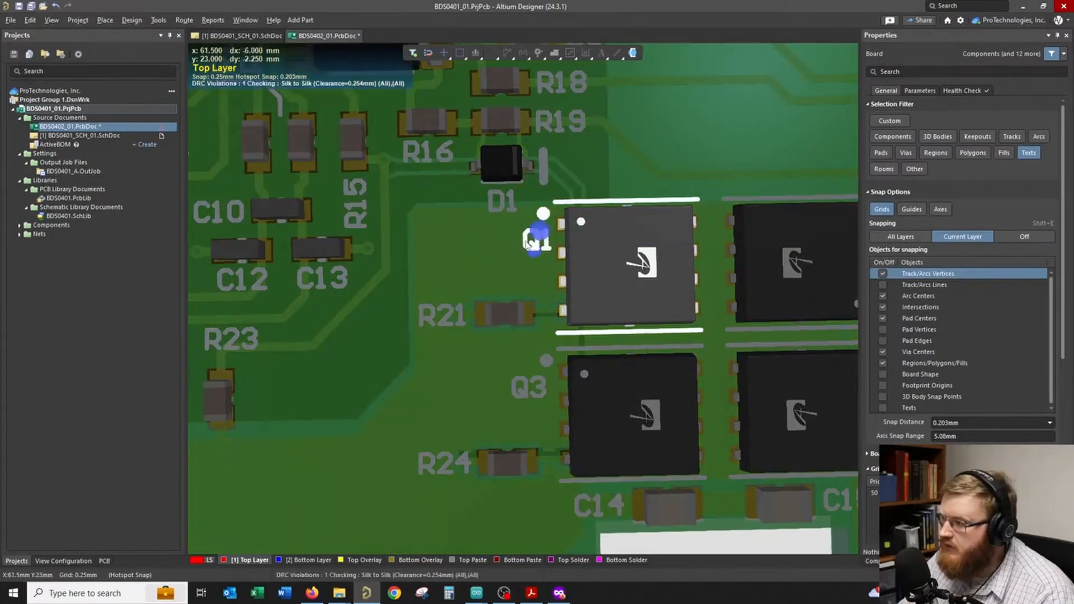
pyautogui.moveTo(527, 245); pyautogui.dragTo(527, 245)
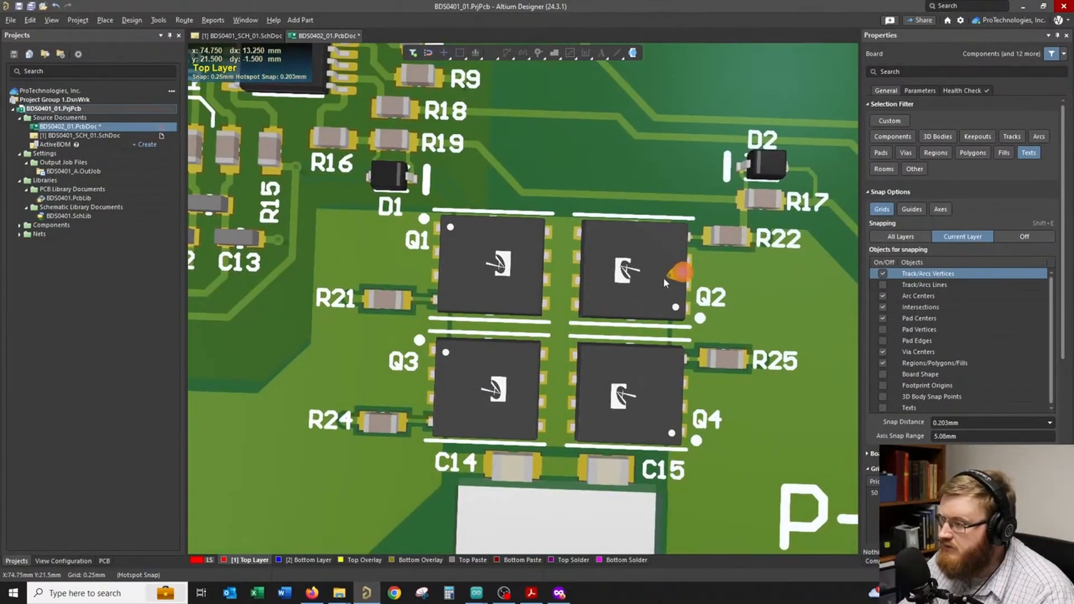
pyautogui.moveTo(446, 240); pyautogui.dragTo(441, 240)
pyautogui.moveTo(811, 323); pyautogui.dragTo(771, 300, button='right')
pyautogui.keyDown('ctrl'); pyautogui.scroll(-1, 772, 295); pyautogui.keyUp('ctrl')
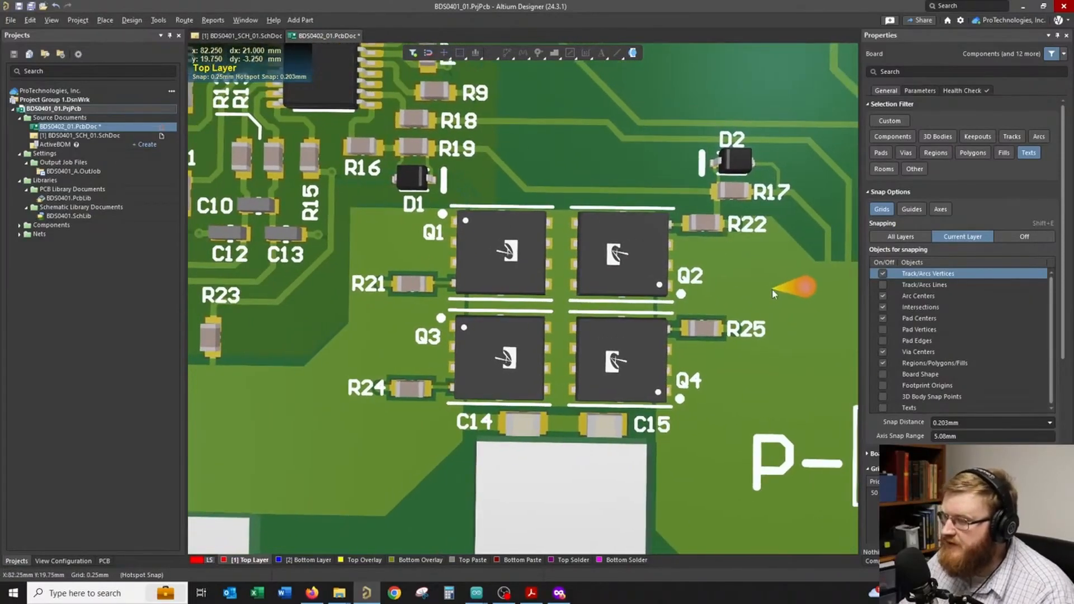
# - Move the J2 designator closer to the upper left corner of its connector
pyautogui.hscroll(2, 774, 294)
pyautogui.keyDown('ctrl'); pyautogui.scroll(-3, 775, 295); pyautogui.keyUp('ctrl')
pyautogui.scroll(3, 775, 294)
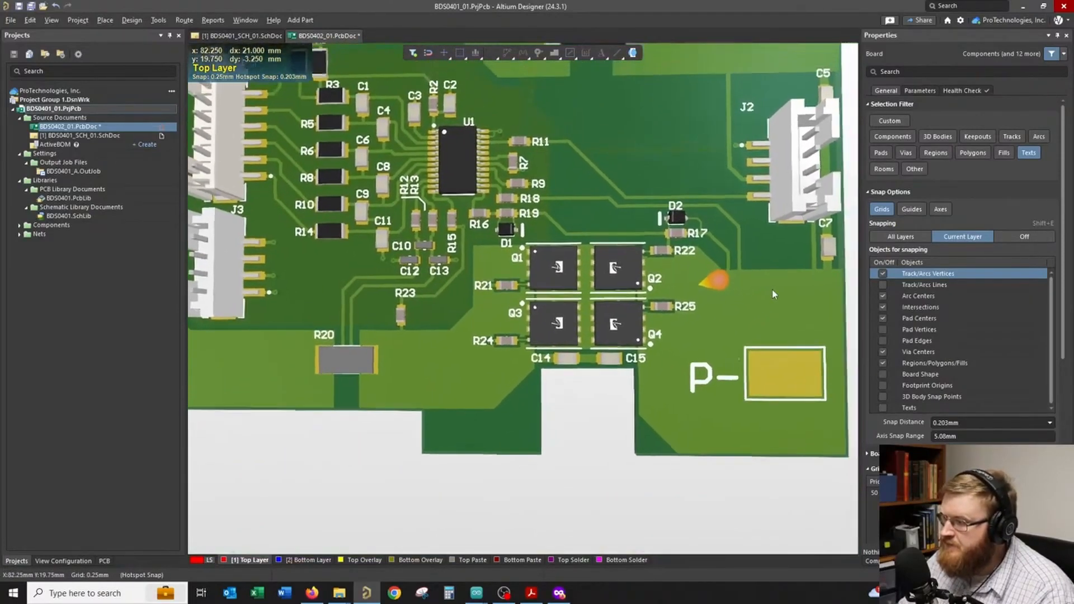
pyautogui.keyDown('ctrl'); pyautogui.scroll(3, 712, 221); pyautogui.keyUp('ctrl')
pyautogui.scroll(2, 686, 202)
pyautogui.moveTo(674, 201); pyautogui.dragTo(694, 217)
pyautogui.hscroll(4, 761, 218)
pyautogui.scroll(-2, 591, 359)
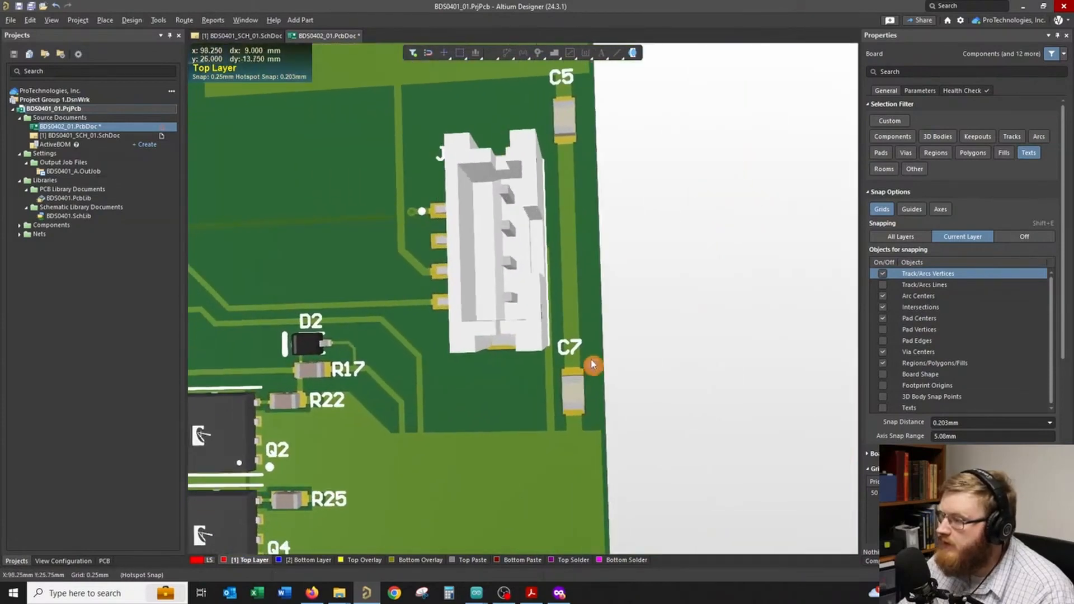
# - Move the C7 and C5 designators to the left of their capacitors at the board's right edge
pyautogui.keyDown('ctrl'); pyautogui.scroll(2, 591, 356); pyautogui.keyUp('ctrl')
pyautogui.moveTo(589, 351); pyautogui.dragTo(551, 423)
pyautogui.scroll(4, 593, 280)
pyautogui.keyDown('ctrl'); pyautogui.scroll(1, 612, 218); pyautogui.keyUp('ctrl')
pyautogui.moveTo(621, 242); pyautogui.dragTo(574, 331)
pyautogui.keyDown('ctrl'); pyautogui.scroll(-5, 678, 312); pyautogui.keyUp('ctrl')
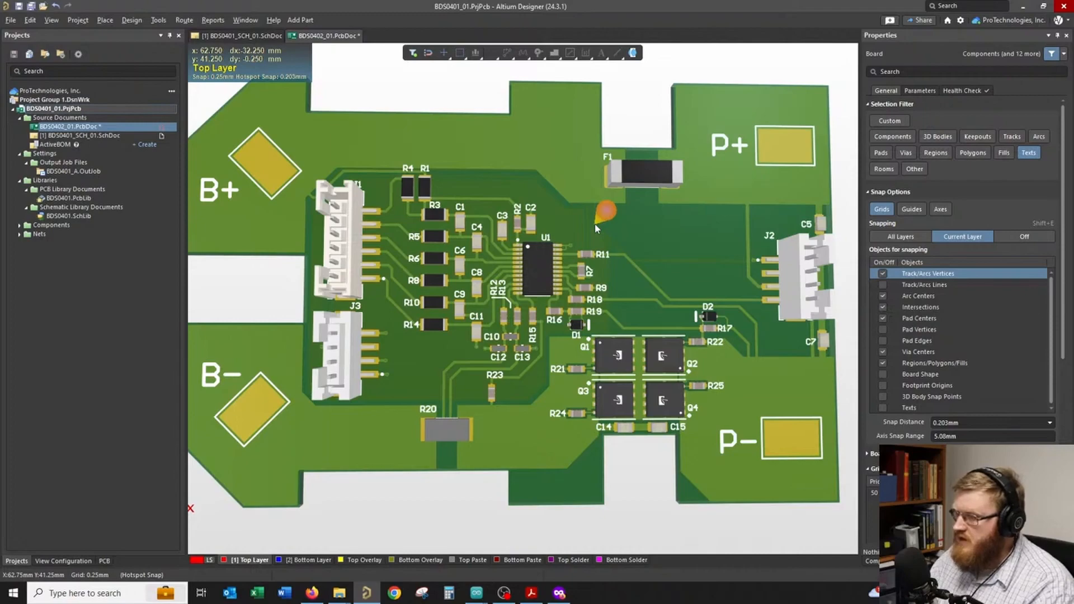
# - Enable selection of all object types, copy the Top Layer's NetBATT+_1 polygon pour with a reference point, and make the Bottom Layer active
pyautogui.press('2')
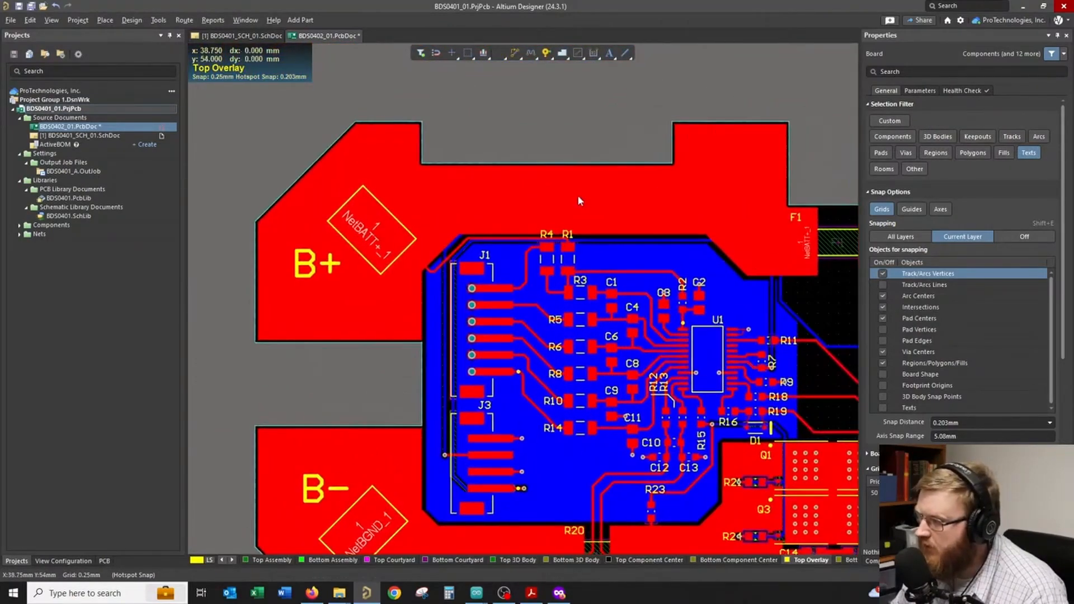
pyautogui.click(231, 561)
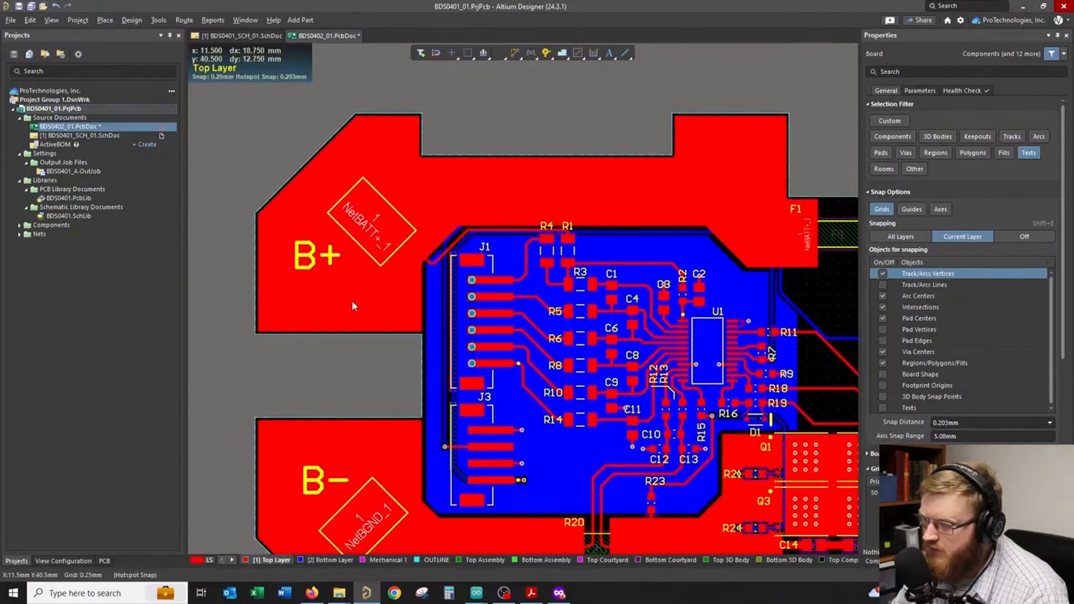
pyautogui.keyDown('ctrl'); pyautogui.scroll(1, 351, 301); pyautogui.keyUp('ctrl')
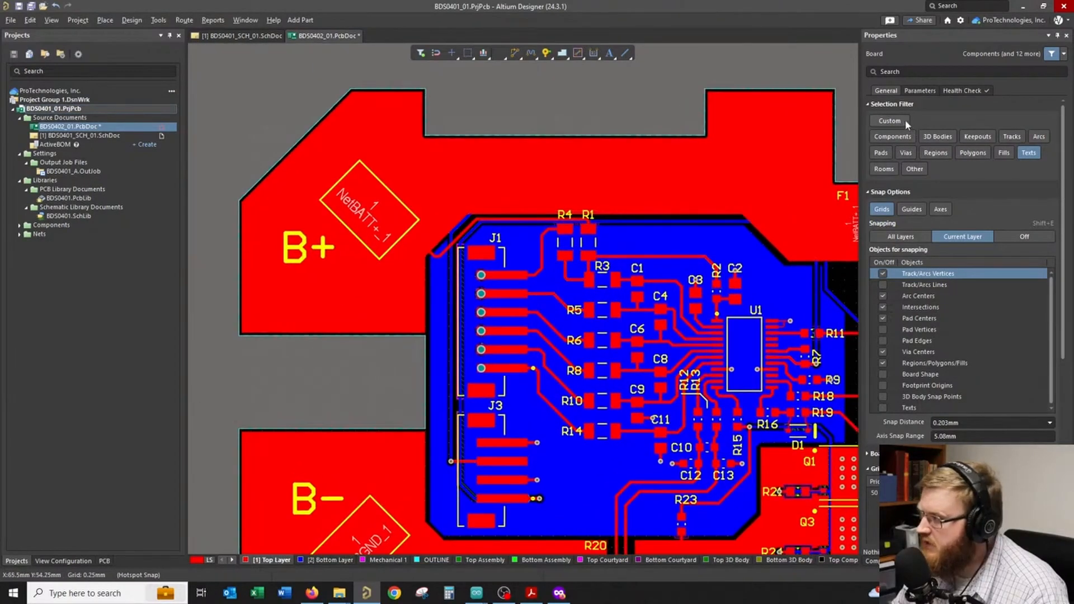
pyautogui.click(890, 121)
pyautogui.click(352, 321)
pyautogui.keyDown('ctrl'); pyautogui.scroll(1, 389, 385); pyautogui.keyUp('ctrl')
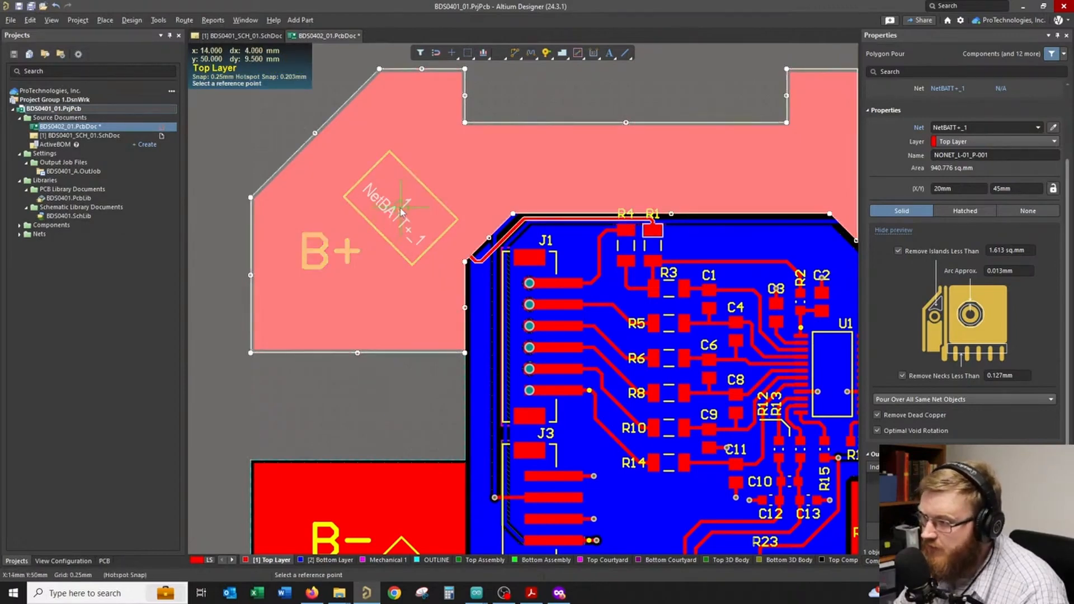
pyautogui.click(393, 413)
pyautogui.click(331, 561)
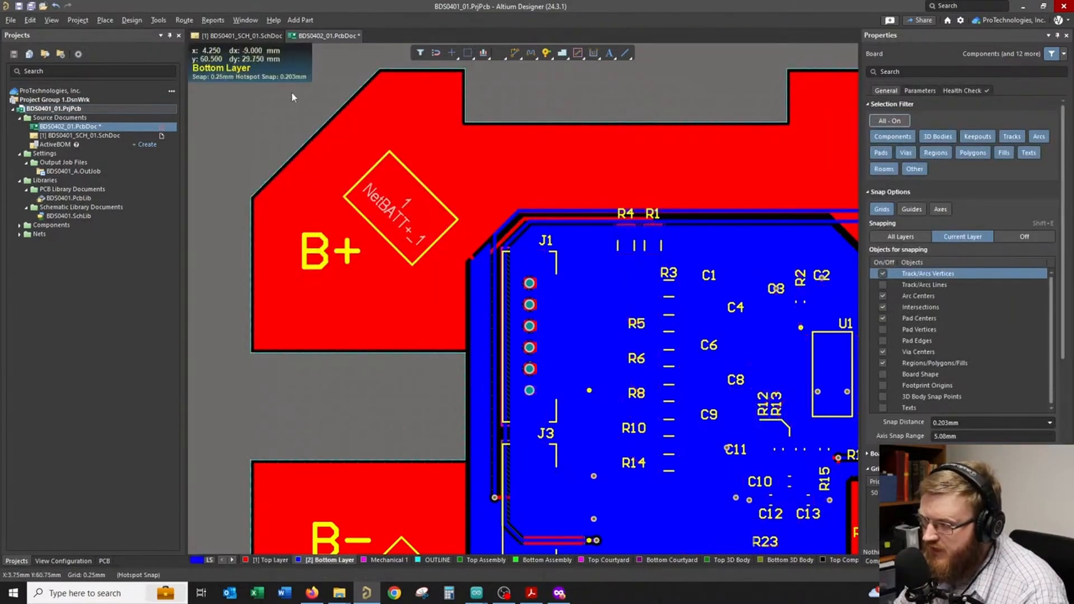
pyautogui.click(29, 20)
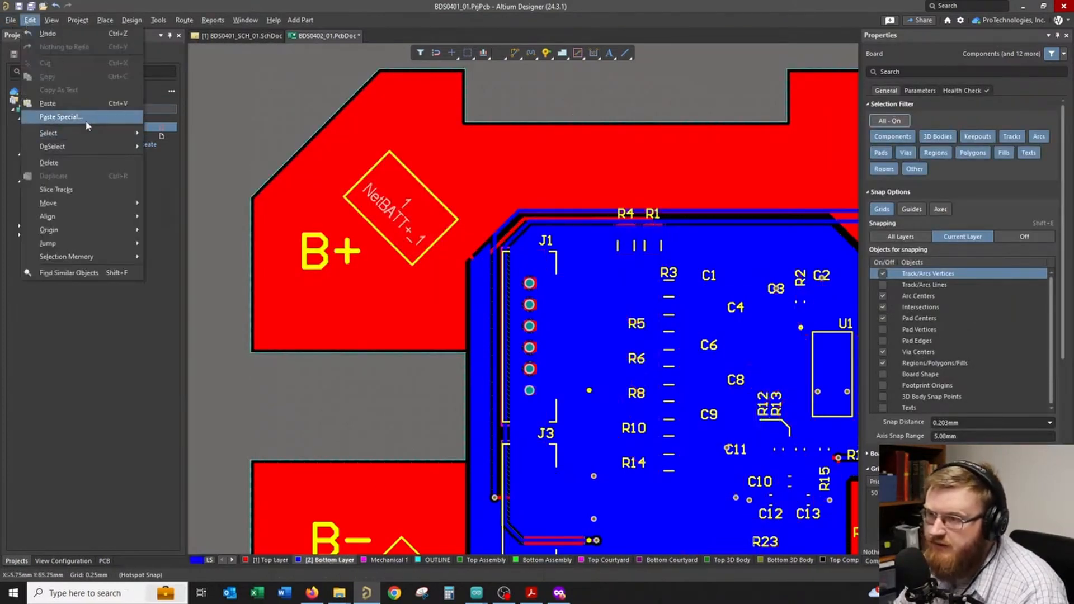
pyautogui.click(61, 117)
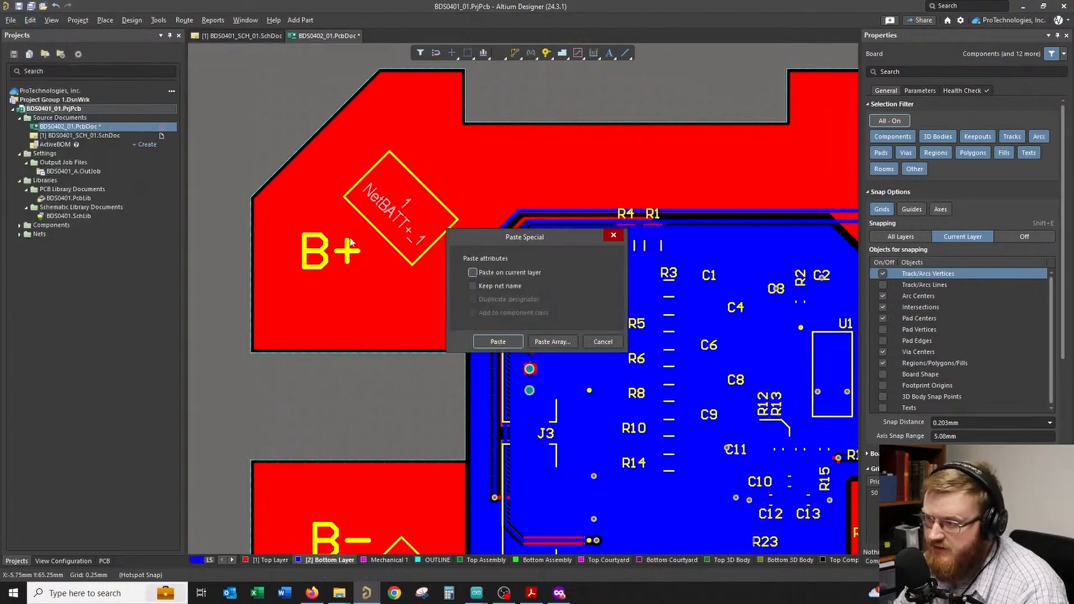
pyautogui.click(504, 346)
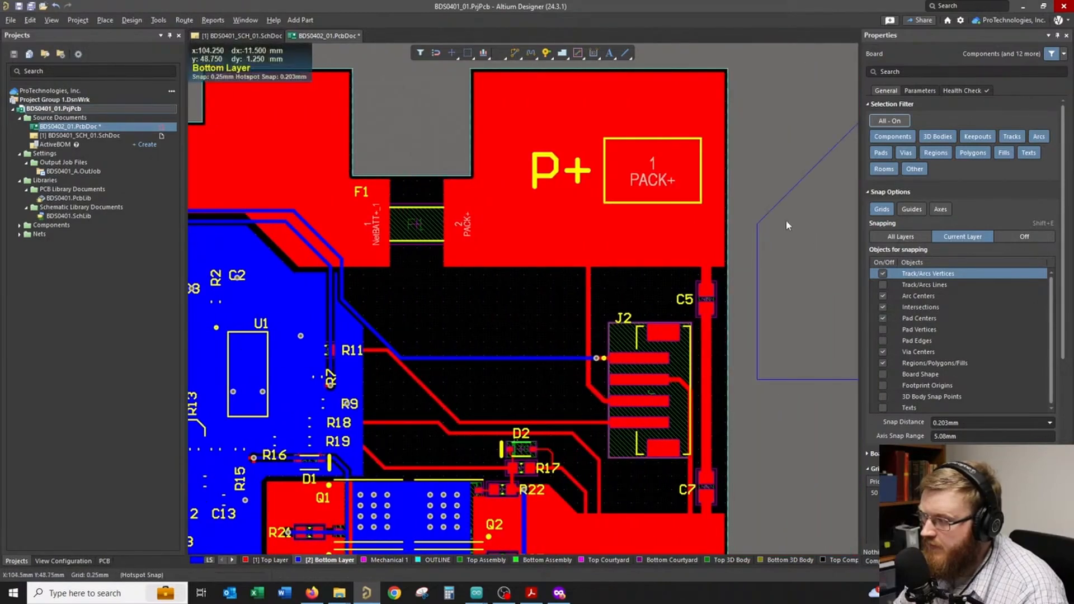
pyautogui.keyDown('ctrl'); pyautogui.scroll(-2, 732, 236); pyautogui.keyUp('ctrl')
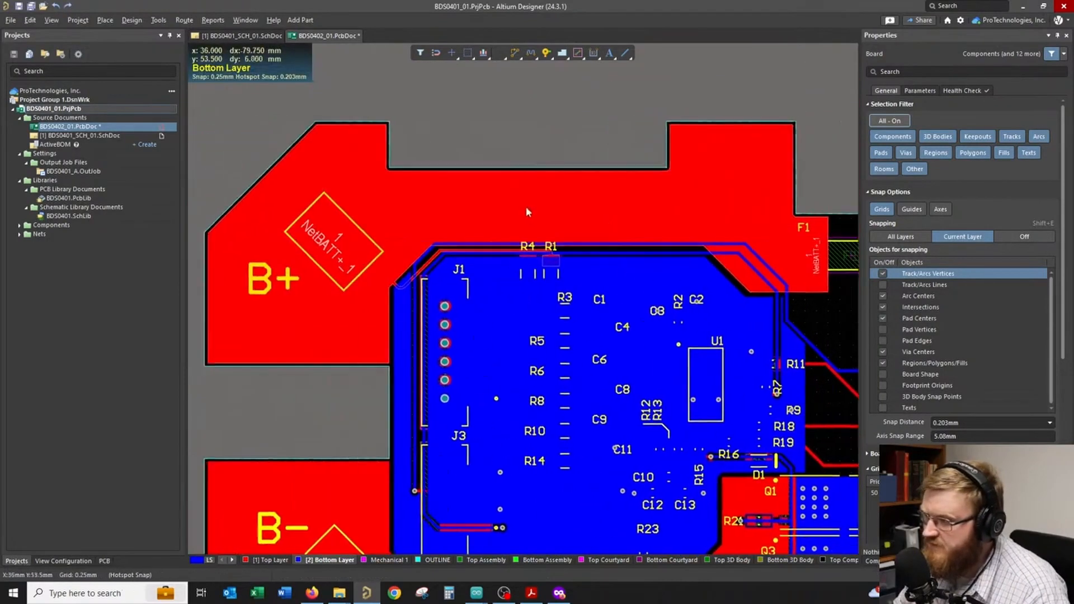
pyautogui.keyDown('ctrl'); pyautogui.scroll(3, 529, 206); pyautogui.keyUp('ctrl')
# - Enable snapping on all layers and copy the Top Layer's NetBATT+_1 polygon pour, using the B+ pad's centre as the reference point
pyautogui.click(905, 238)
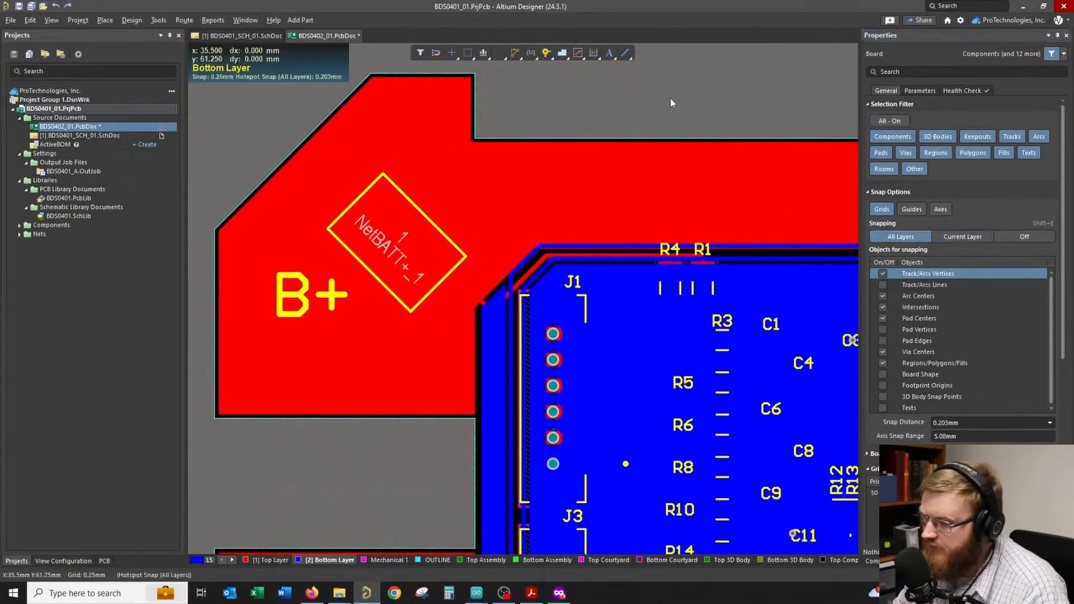
pyautogui.click(296, 559)
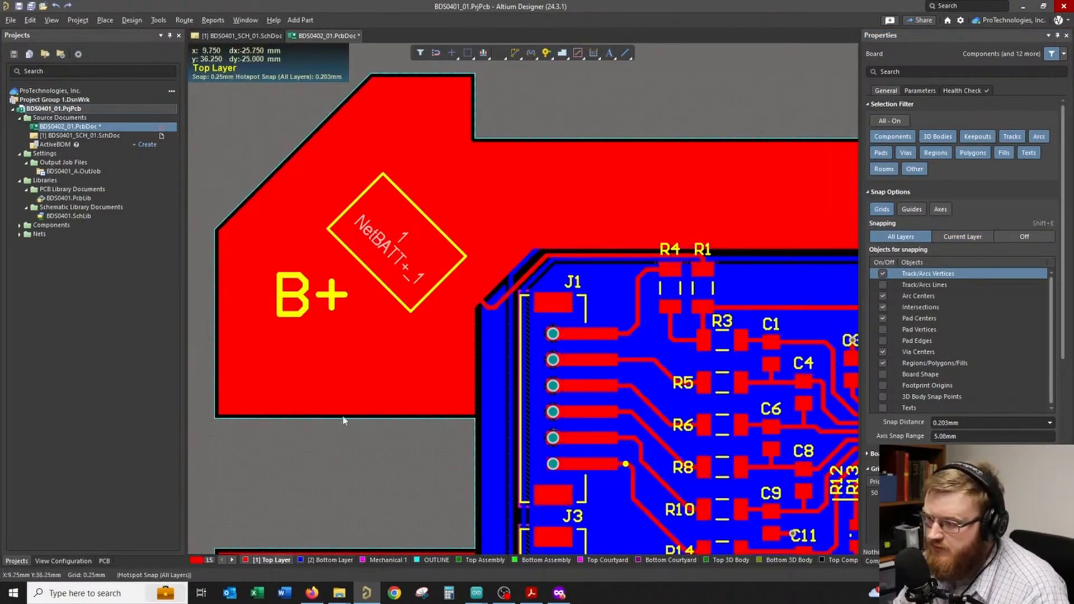
pyautogui.click(354, 392)
pyautogui.hotkey('ctrl', 'c')
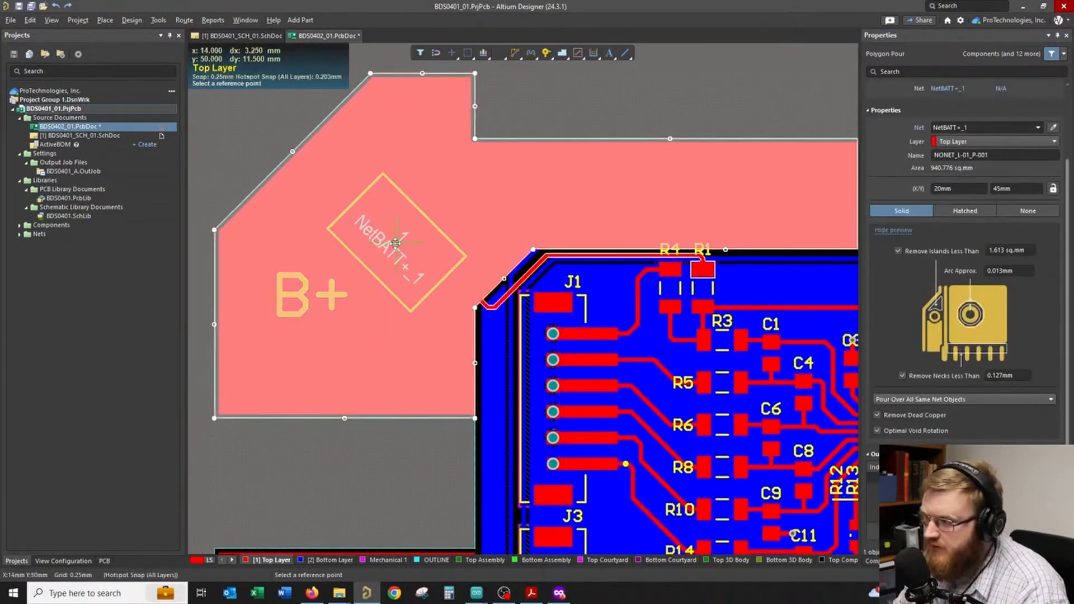
pyautogui.click(398, 244)
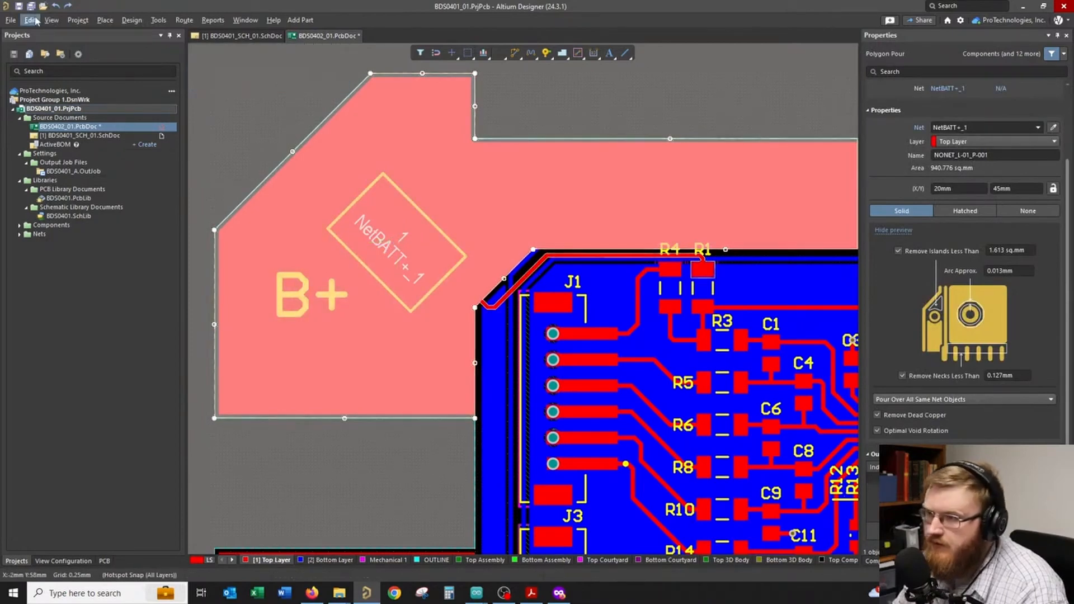
# - Paste the copied polygon onto the Bottom Layer with Paste Special, keeping its net name and aligning the reference point to the B+ pad's centre
pyautogui.click(334, 560)
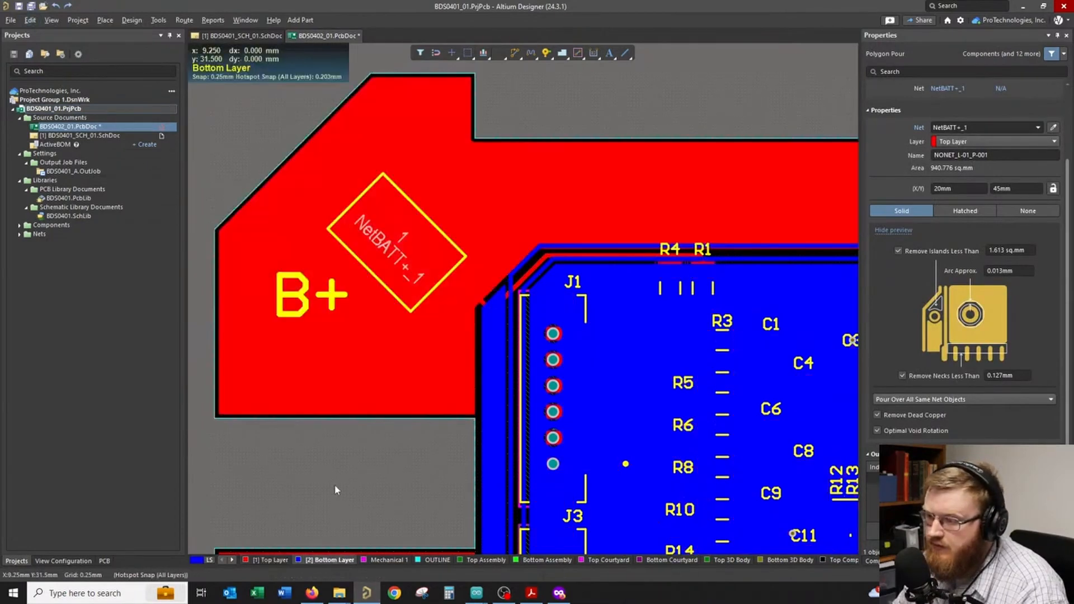
pyautogui.click(30, 19)
pyautogui.click(60, 116)
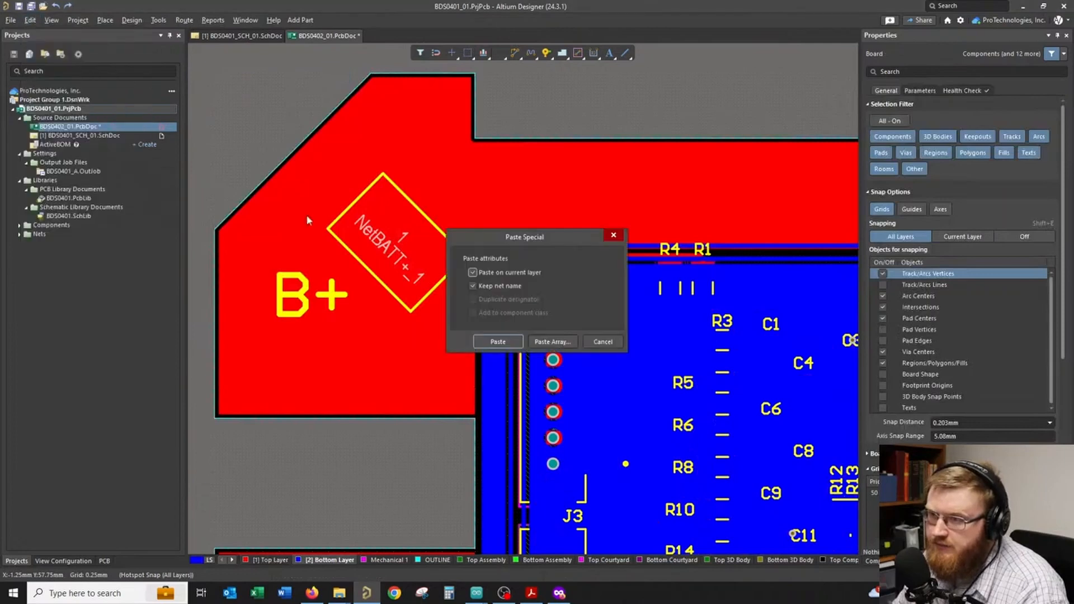
pyautogui.click(509, 347)
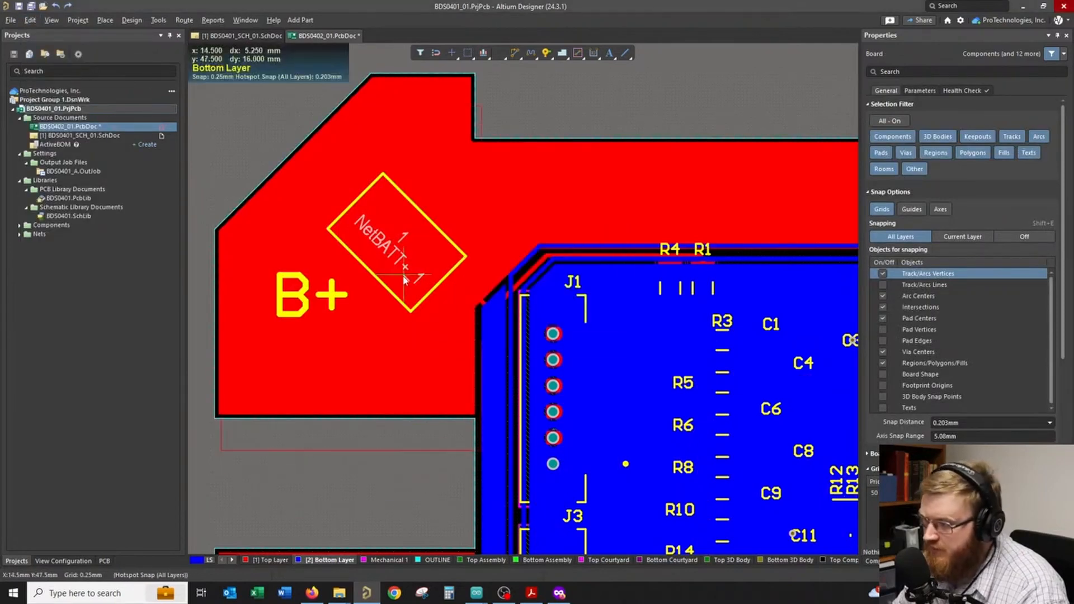
pyautogui.click(398, 247)
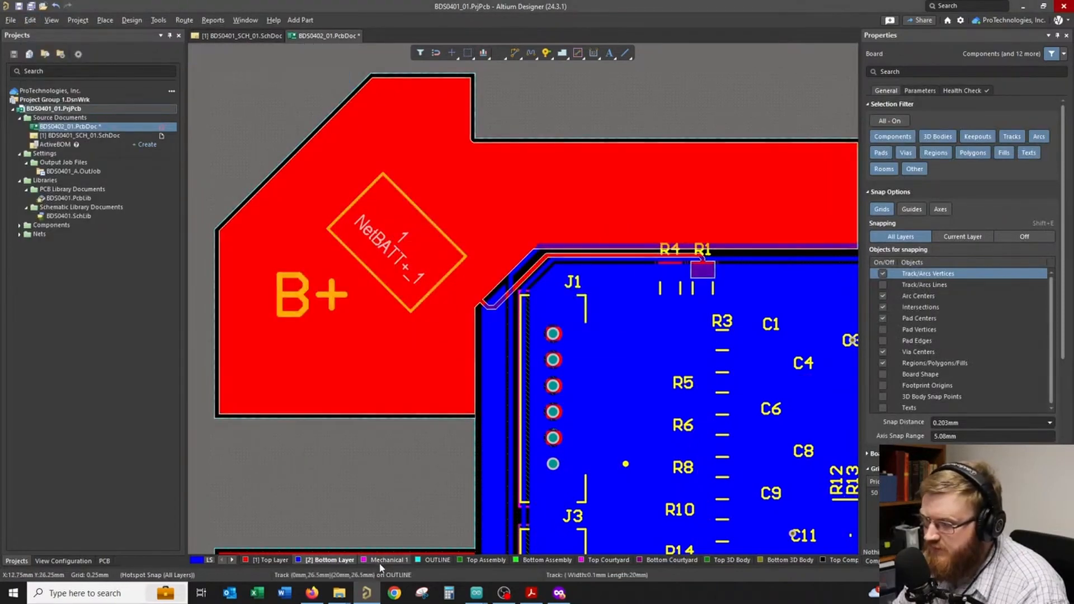
# - Place a row of four vias 1 mm apart near the upper right corner of the B+ copper tab, starting at X 18.75, Y 62 mm
pyautogui.moveTo(492, 172); pyautogui.dragTo(508, 168, button='right')
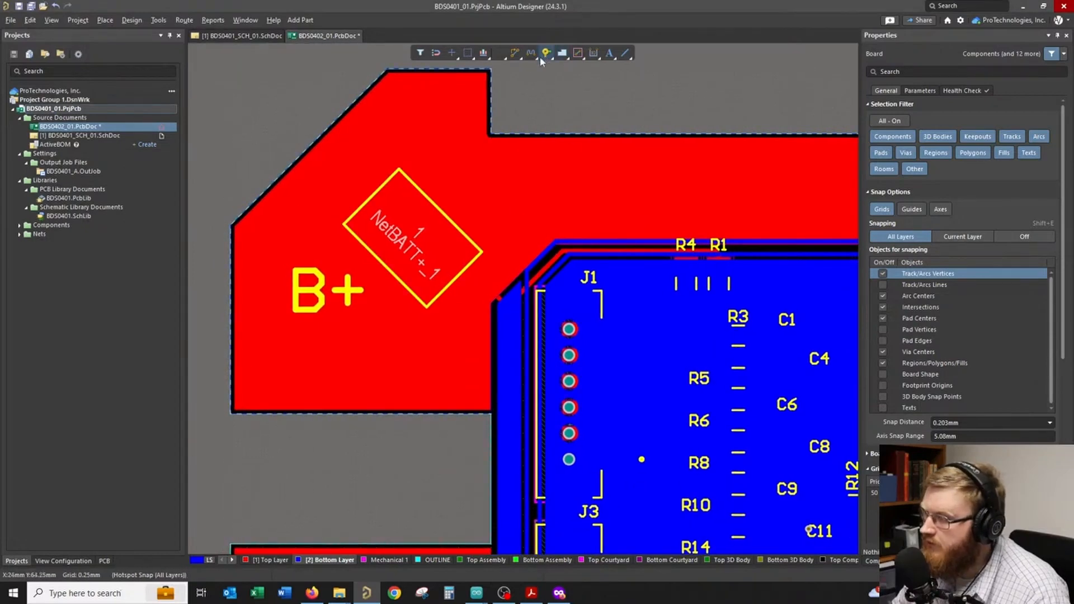
pyautogui.click(546, 53)
pyautogui.keyDown('ctrl'); pyautogui.scroll(3, 511, 151); pyautogui.keyUp('ctrl')
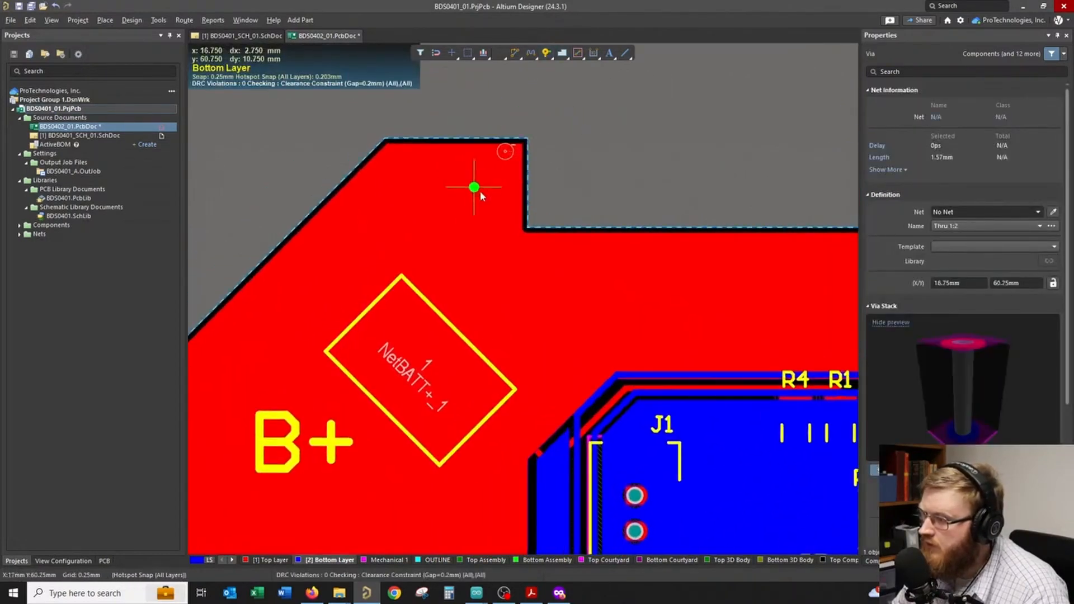
pyautogui.keyDown('ctrl'); pyautogui.scroll(1, 481, 196); pyautogui.keyUp('ctrl')
pyautogui.click(511, 151)
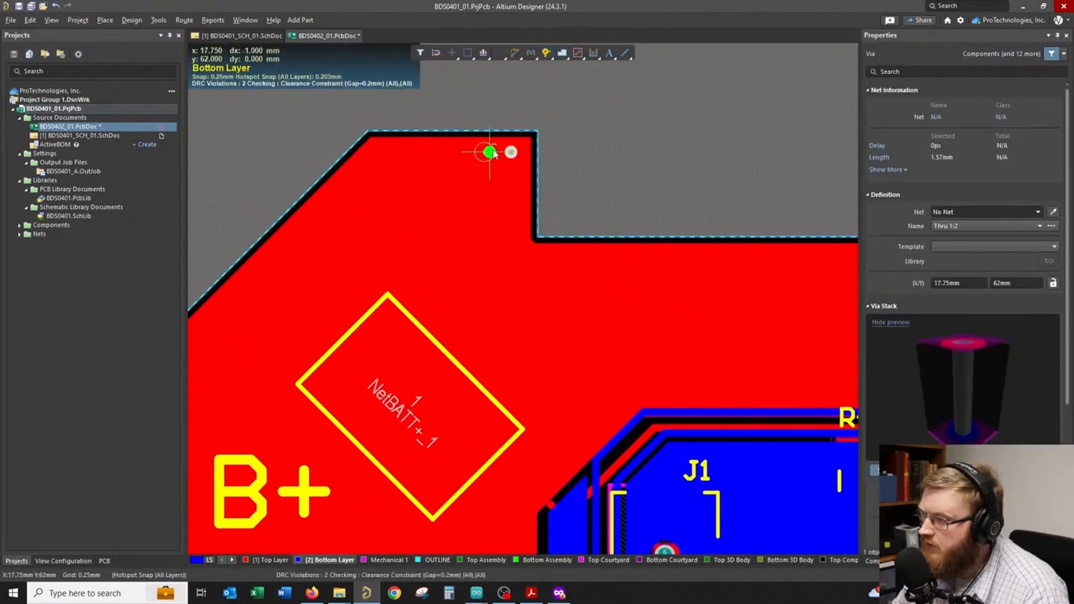
pyautogui.click(490, 152)
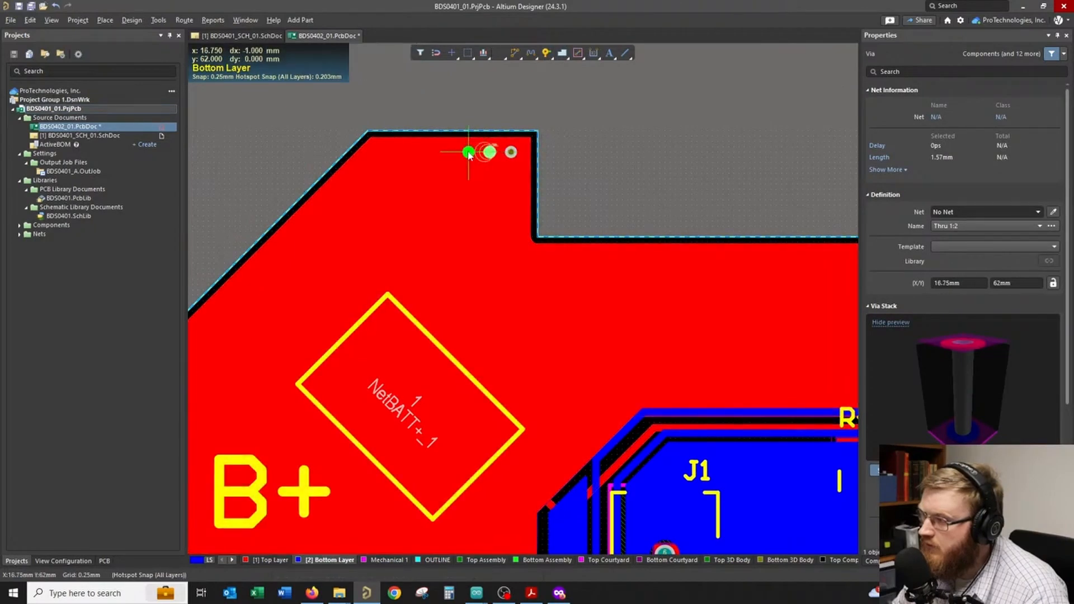
pyautogui.click(469, 152)
pyautogui.click(448, 151)
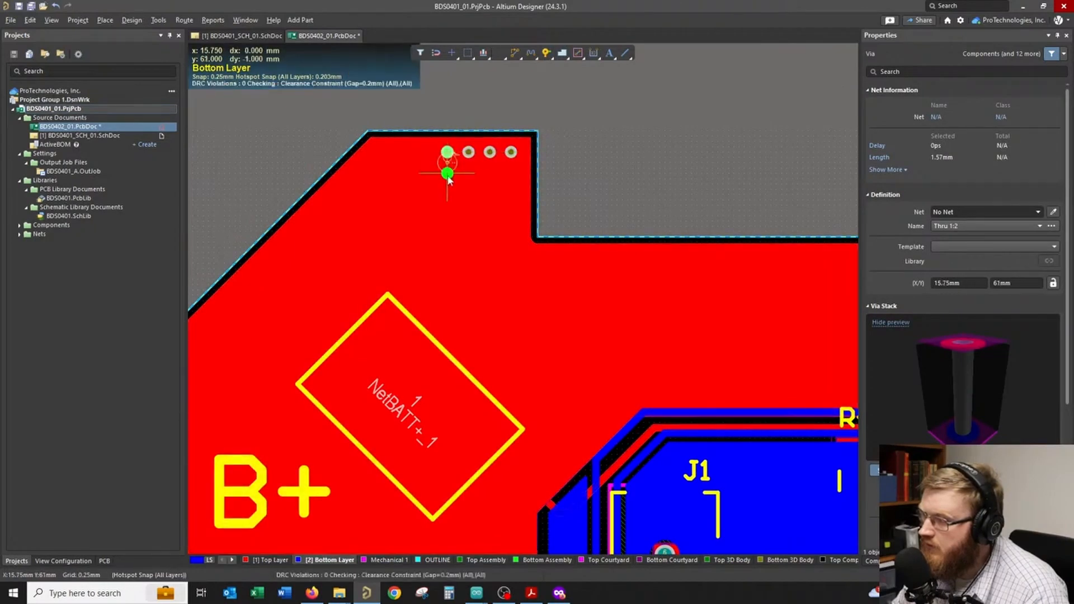
# - Add a second row of four vias 1 mm below the first, at Y 61 mm, and finish via placement
pyautogui.click(447, 174)
pyautogui.click(469, 173)
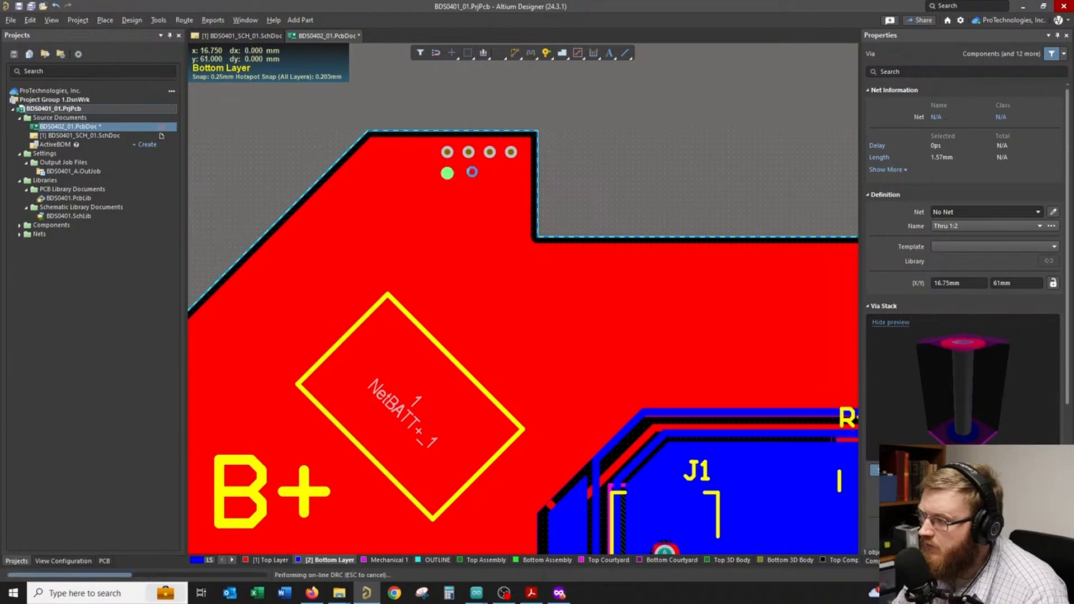
pyautogui.click(490, 173)
pyautogui.click(511, 173)
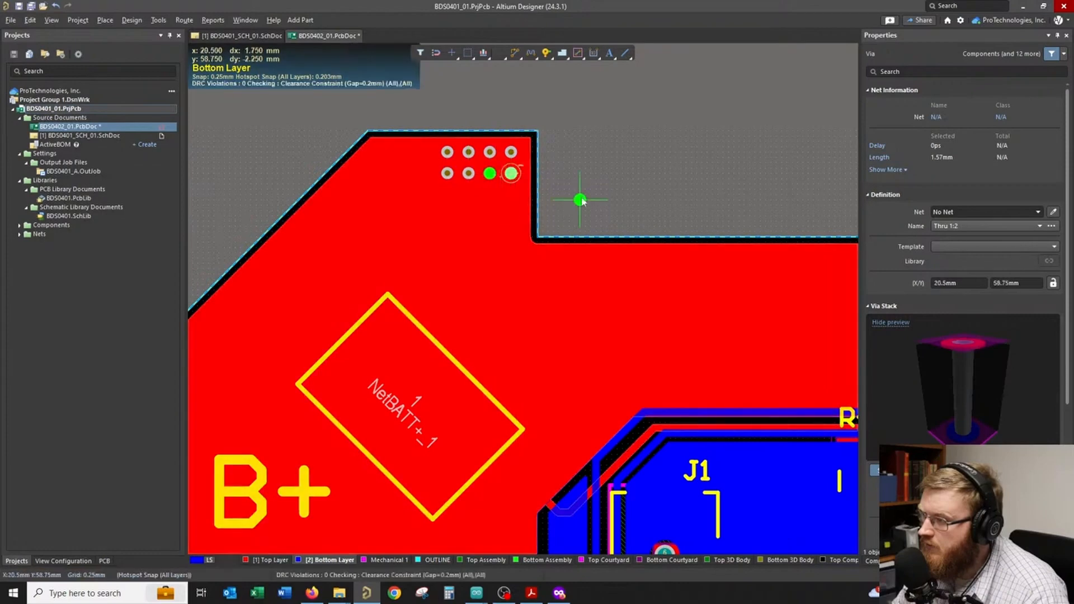
pyautogui.press('Escape')
# - Turn off Remove Dead Copper for the Bottom Layer's NetBATT+_1 polygon pour
pyautogui.click(284, 561)
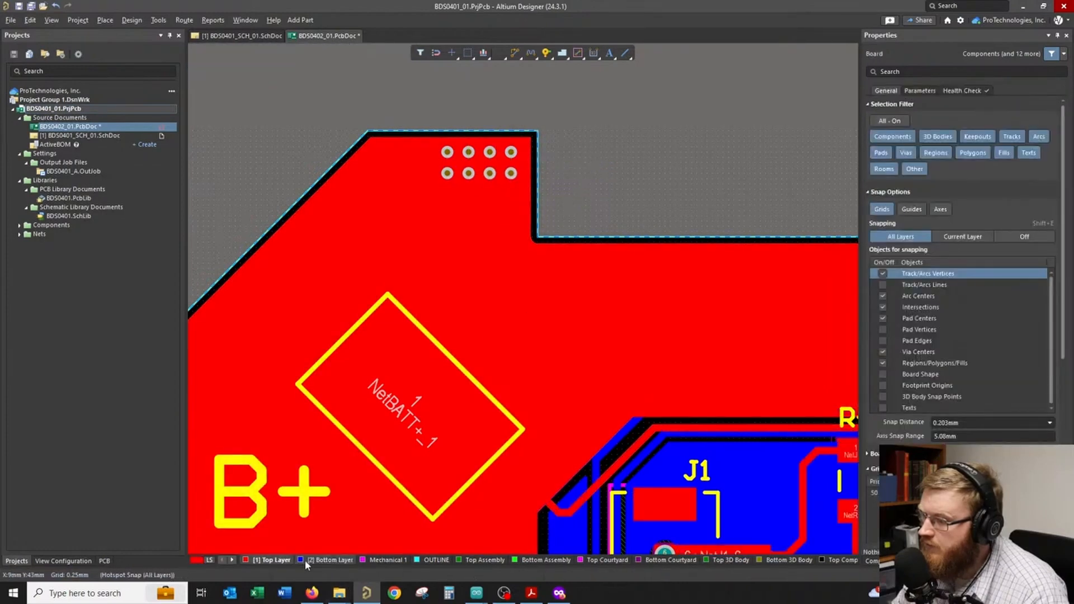
pyautogui.click(305, 560)
pyautogui.click(515, 281)
pyautogui.keyDown('ctrl'); pyautogui.scroll(-1, 613, 270); pyautogui.keyUp('ctrl')
pyautogui.keyDown('ctrl'); pyautogui.scroll(-1, 783, 256); pyautogui.keyUp('ctrl')
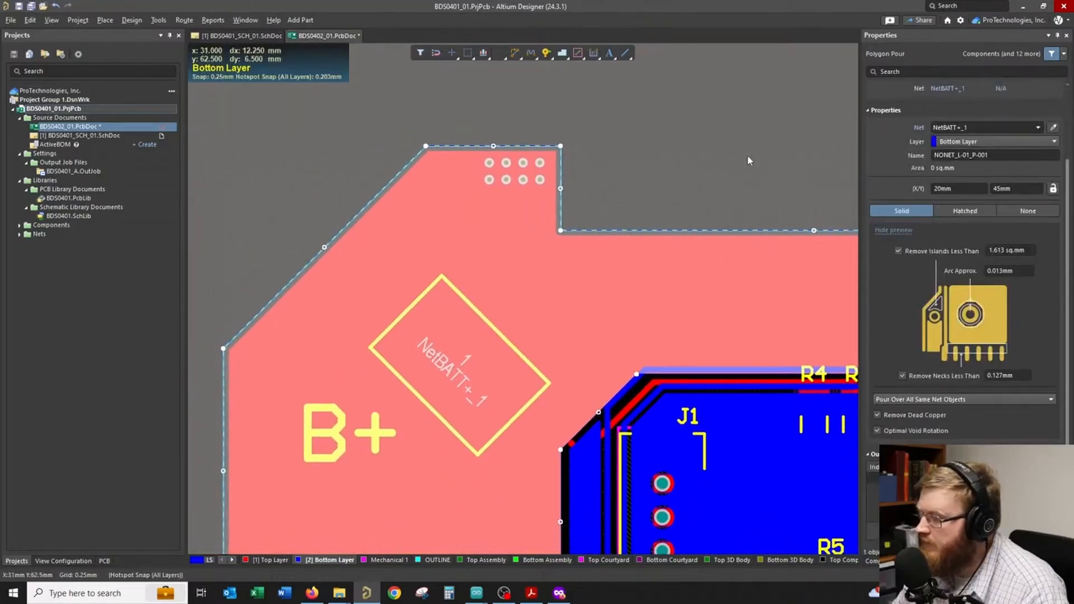
pyautogui.scroll(-1, 748, 161)
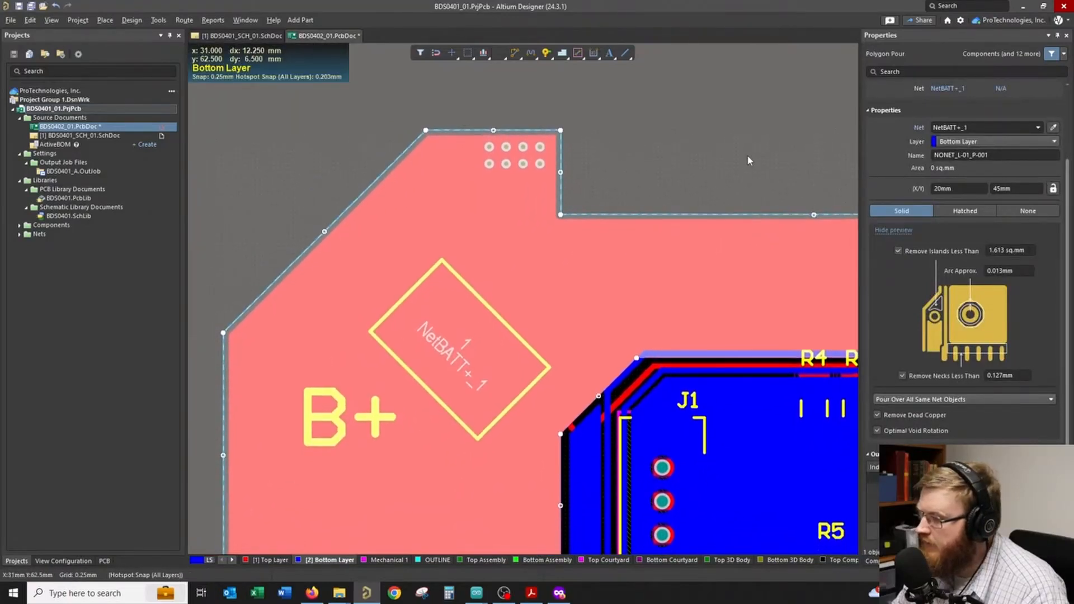
pyautogui.click(748, 160)
pyautogui.click(603, 297)
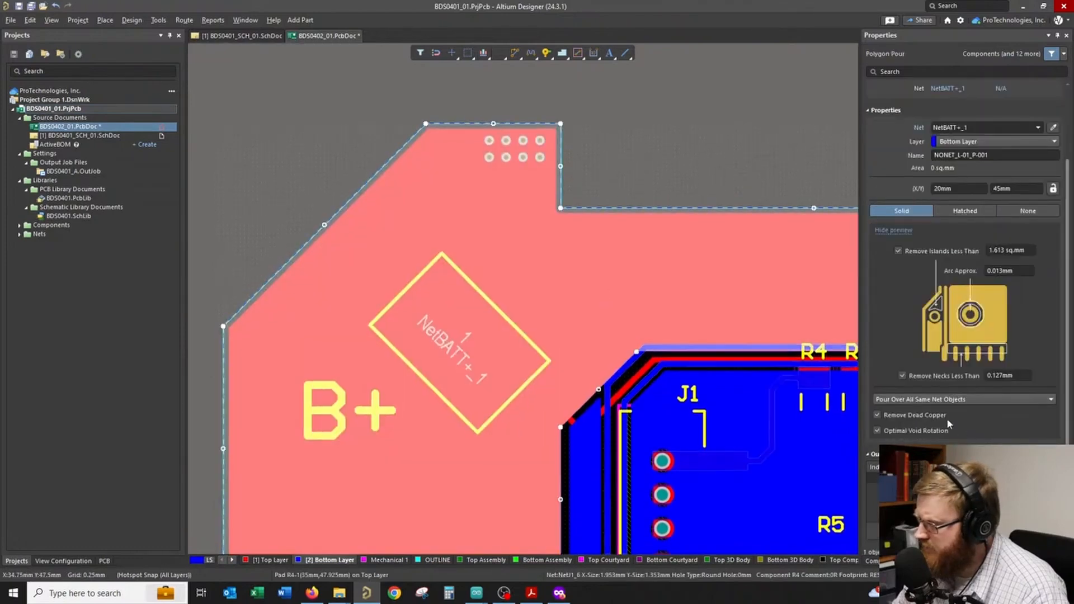
pyautogui.click(878, 415)
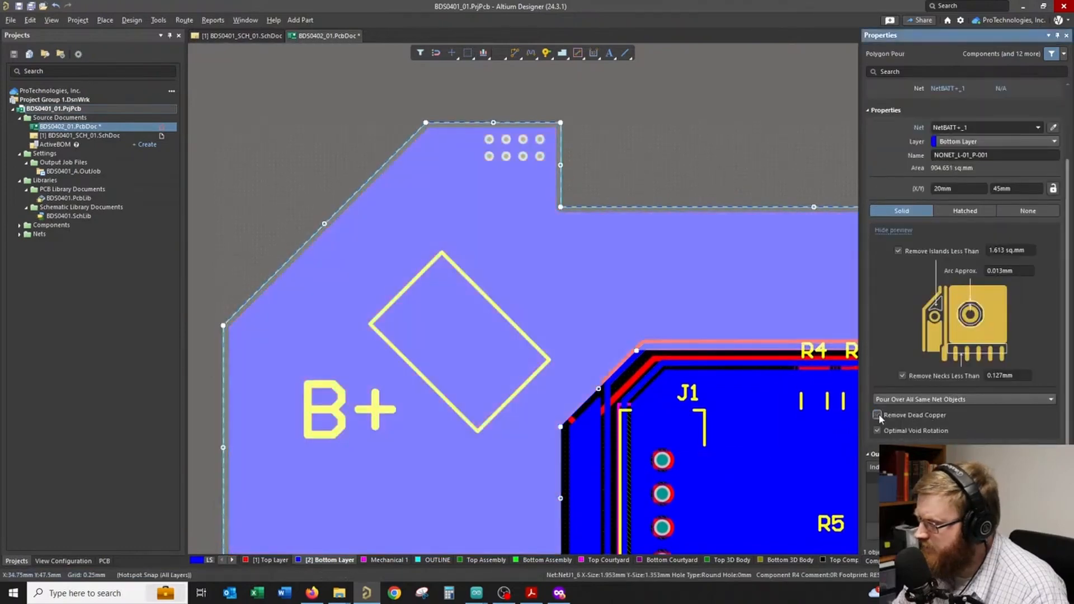
pyautogui.click(730, 131)
pyautogui.keyDown('ctrl'); pyautogui.scroll(1, 538, 150); pyautogui.keyUp('ctrl')
pyautogui.keyDown('ctrl'); pyautogui.scroll(1, 537, 150); pyautogui.keyUp('ctrl')
pyautogui.moveTo(487, 137); pyautogui.dragTo(628, 232)
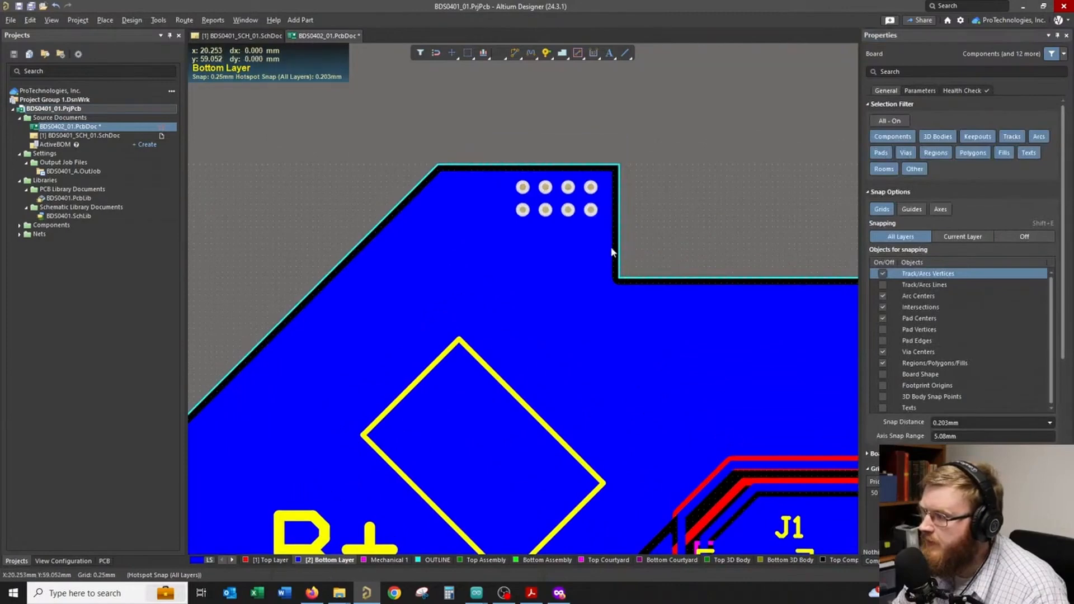
pyautogui.click(562, 285)
pyautogui.keyDown('ctrl'); pyautogui.scroll(-1, 561, 286); pyautogui.keyUp('ctrl')
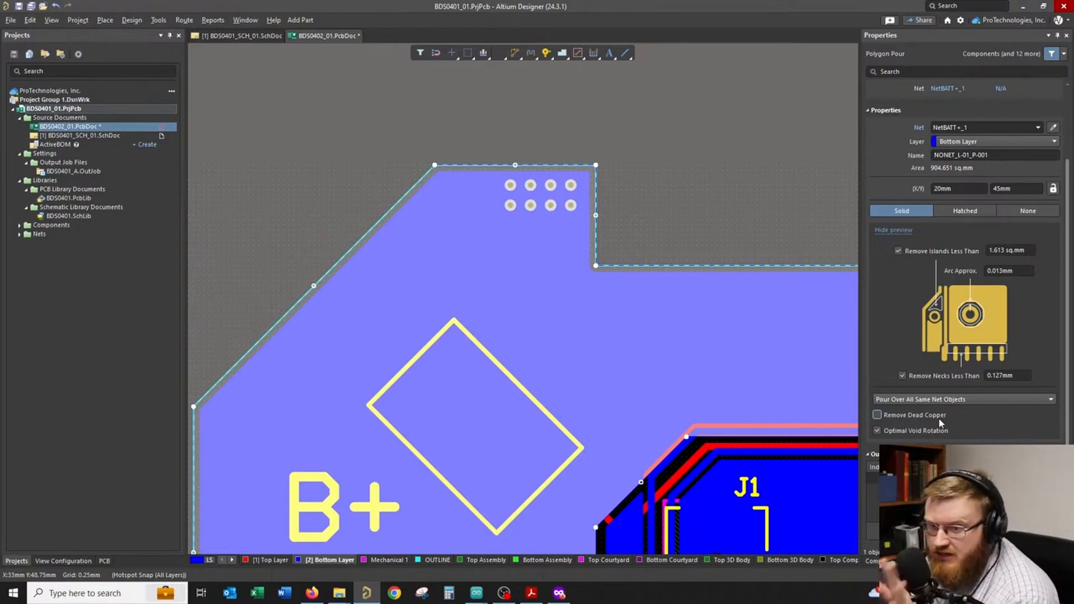
pyautogui.click(609, 219)
# - Copy the block of eight vias on the B+ copper, using the lower right via as the reference point
pyautogui.keyDown('ctrl'); pyautogui.scroll(2, 609, 219); pyautogui.keyUp('ctrl')
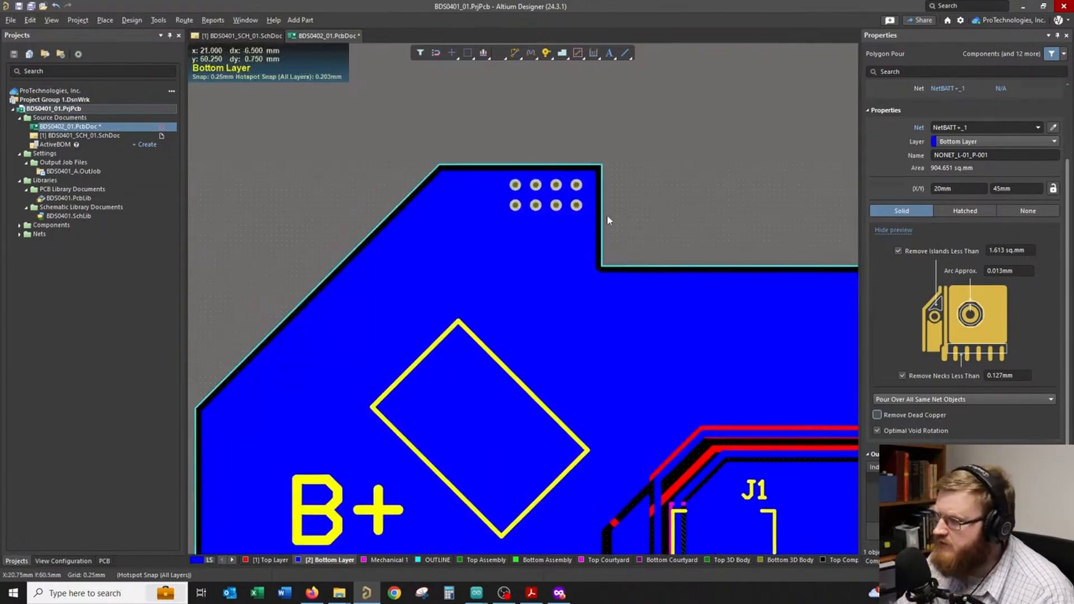
pyautogui.moveTo(531, 134); pyautogui.dragTo(685, 258)
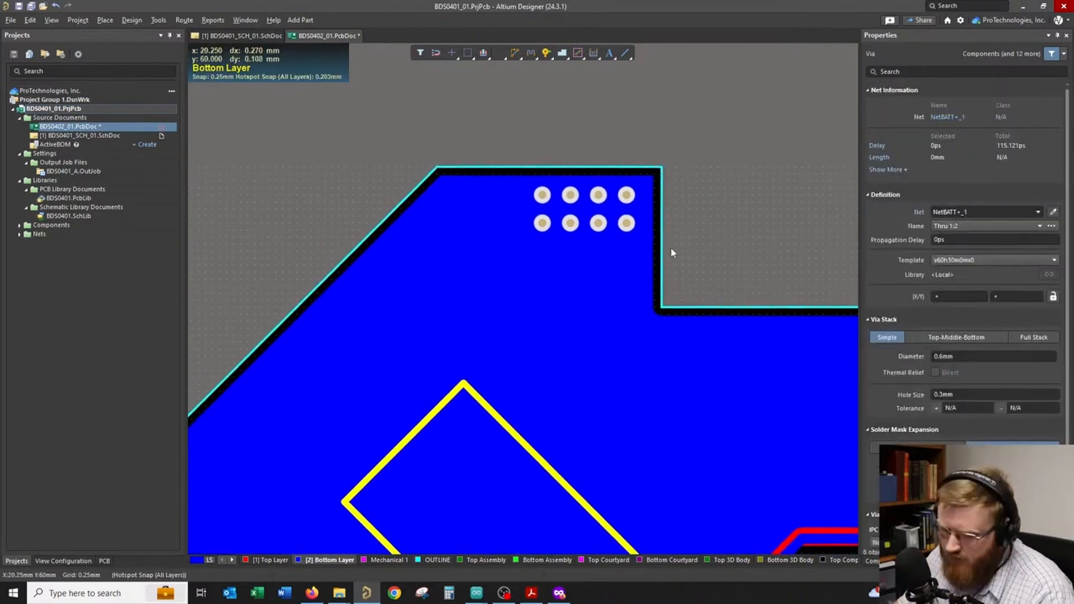
pyautogui.keyDown('ctrl'); pyautogui.click(627, 224); pyautogui.keyUp('ctrl')
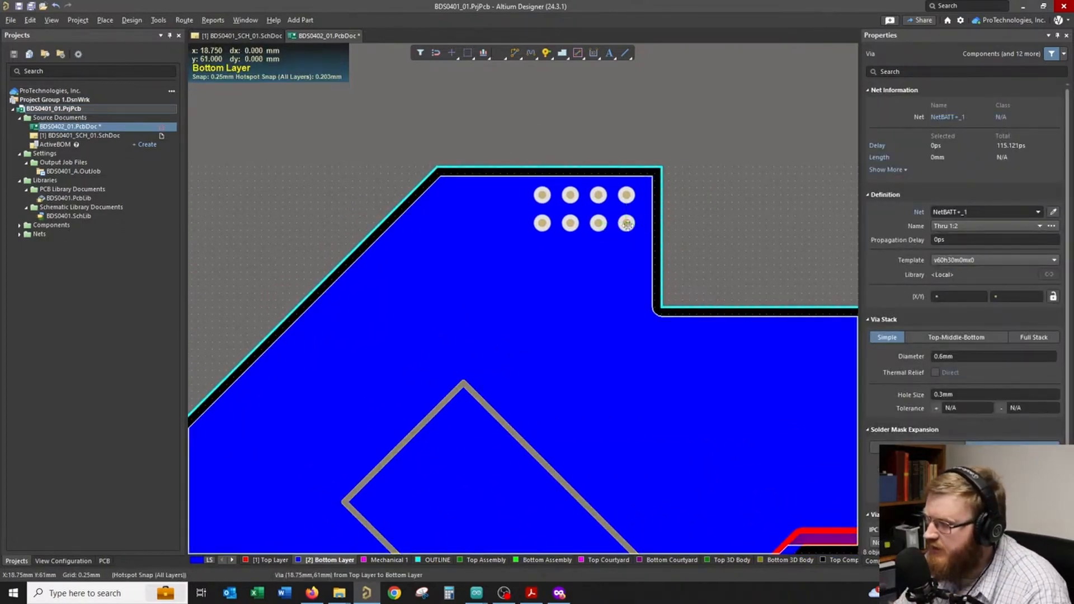
pyautogui.click(490, 282)
pyautogui.click(807, 144)
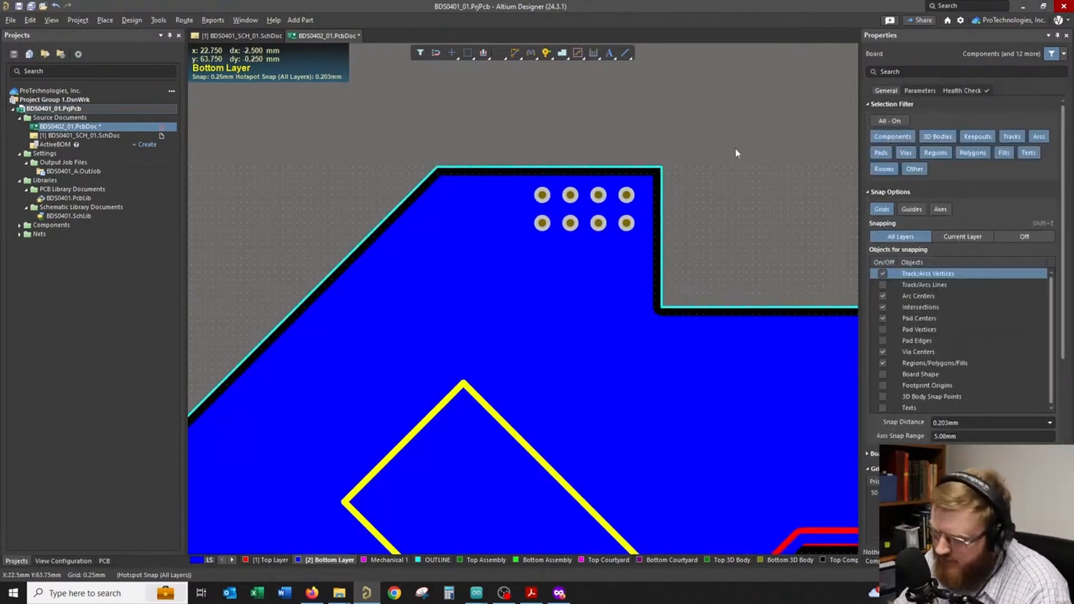
# - Paste the eight-via block directly below the original to form a four-by-four grid with 1 mm spacing
pyautogui.hotkey('ctrl', 'v')
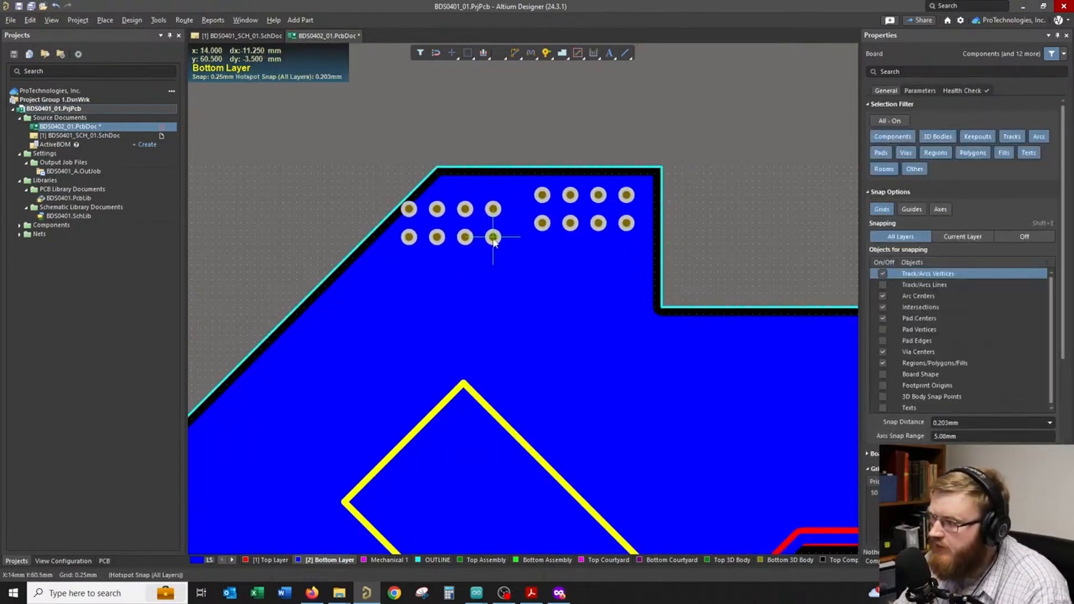
pyautogui.press('space')
pyautogui.press('space')
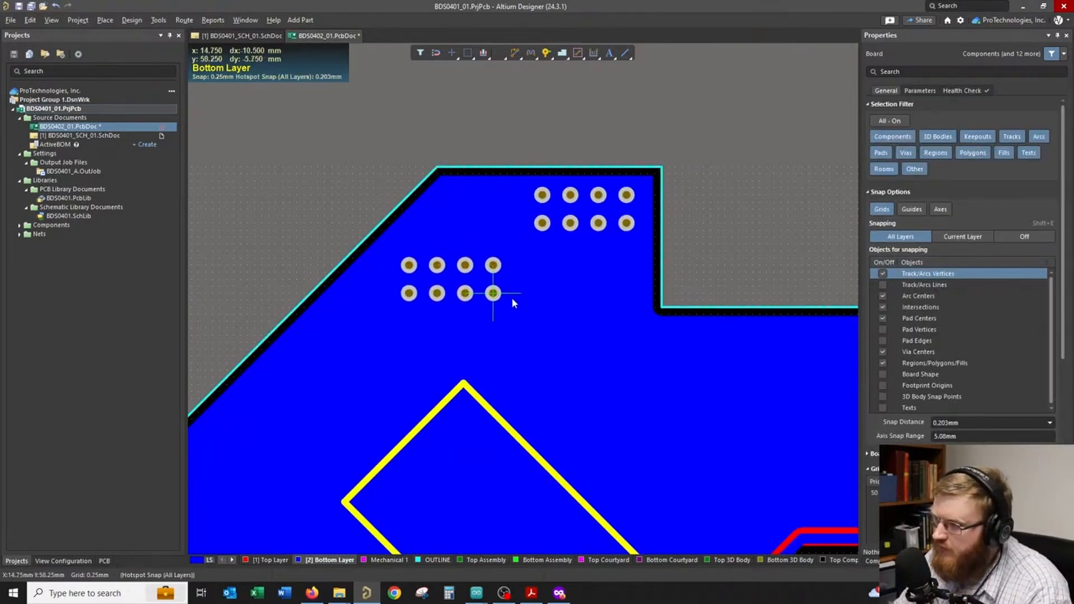
pyautogui.click(627, 279)
# - Paste copies of the eight-via block end to end as a two-row line along the lower edge of the B+ pour
pyautogui.keyDown('ctrl'); pyautogui.scroll(-3, 666, 282); pyautogui.keyUp('ctrl')
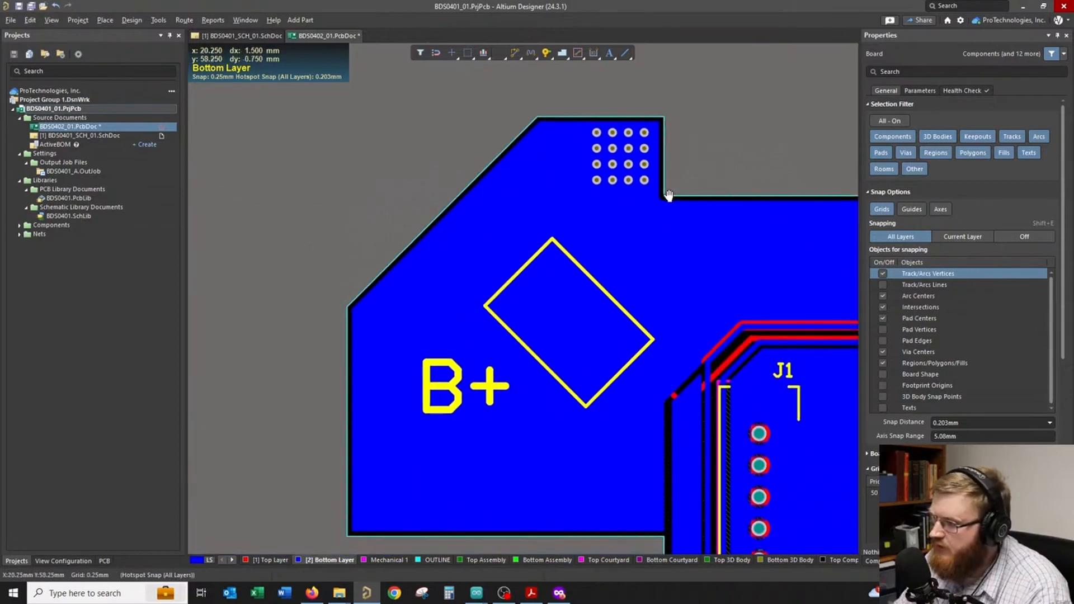
pyautogui.hotkey('ctrl', 'v')
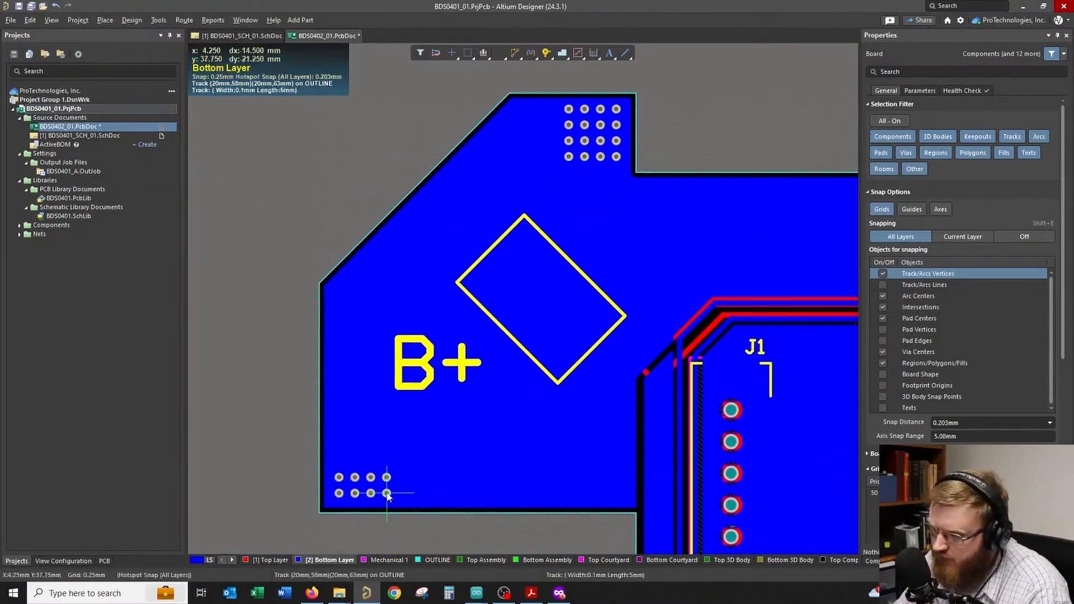
pyautogui.click(386, 493)
pyautogui.hotkey('ctrl', 'v')
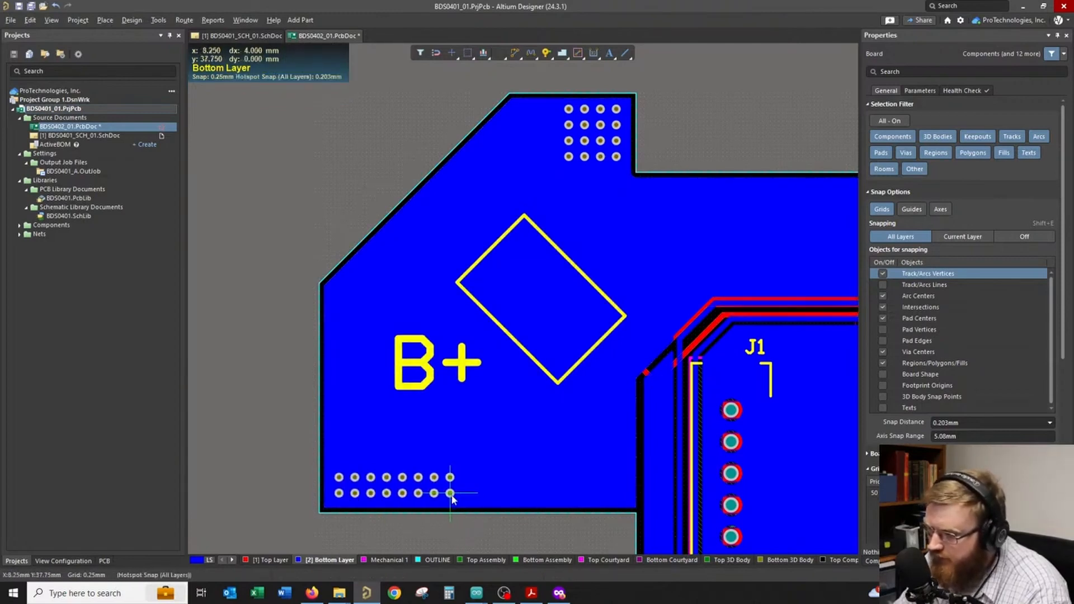
pyautogui.hotkey('ctrl', 'v')
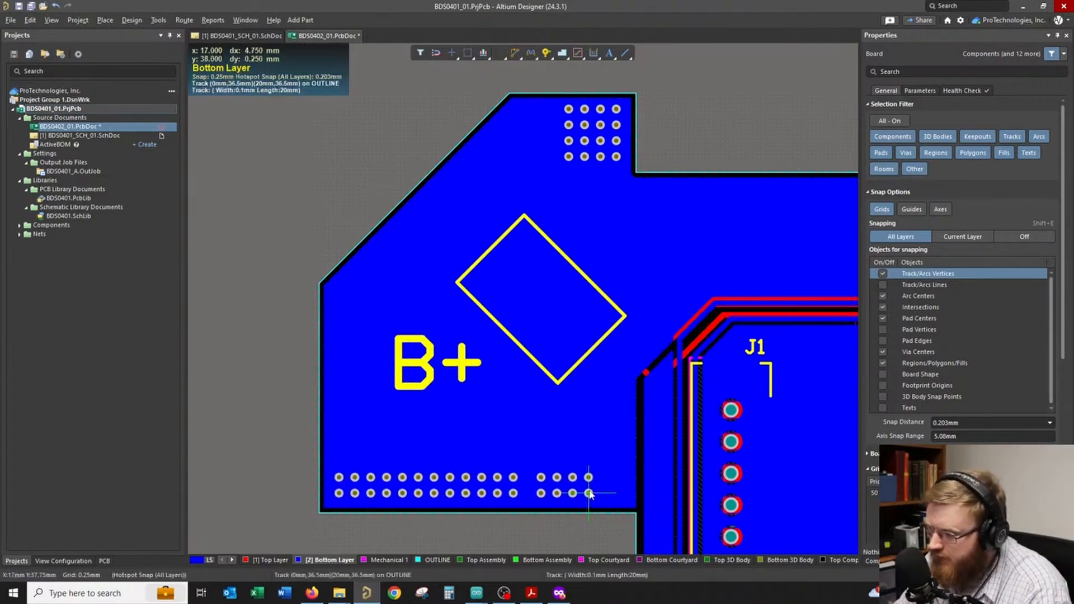
pyautogui.click(577, 493)
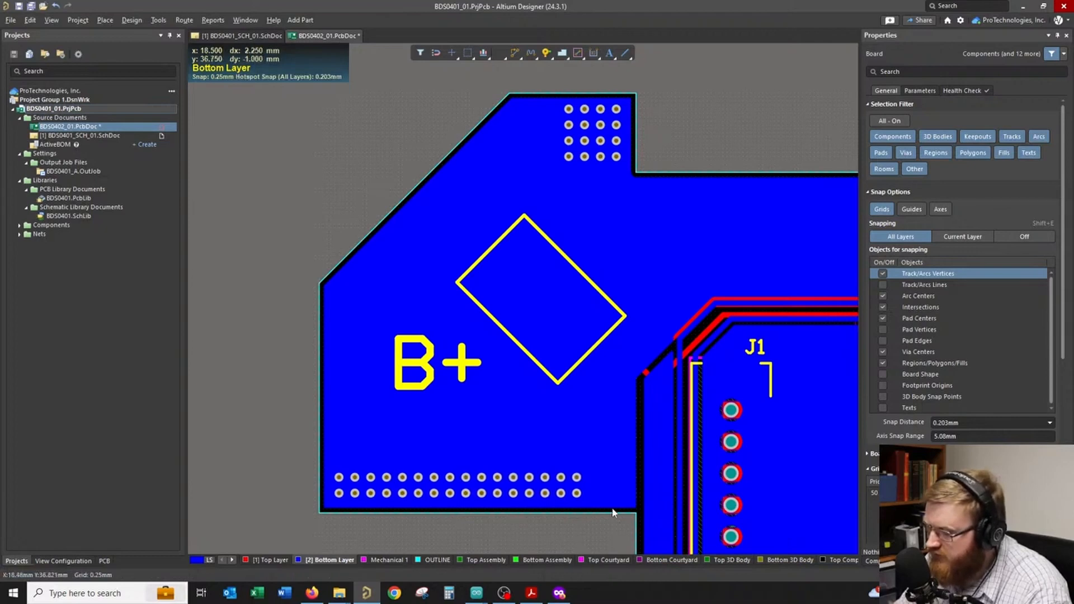
# - Place an upright copy of the via block in the B+ pour's lower right corner, at the end of the two-row line
pyautogui.hotkey('ctrl', 'v')
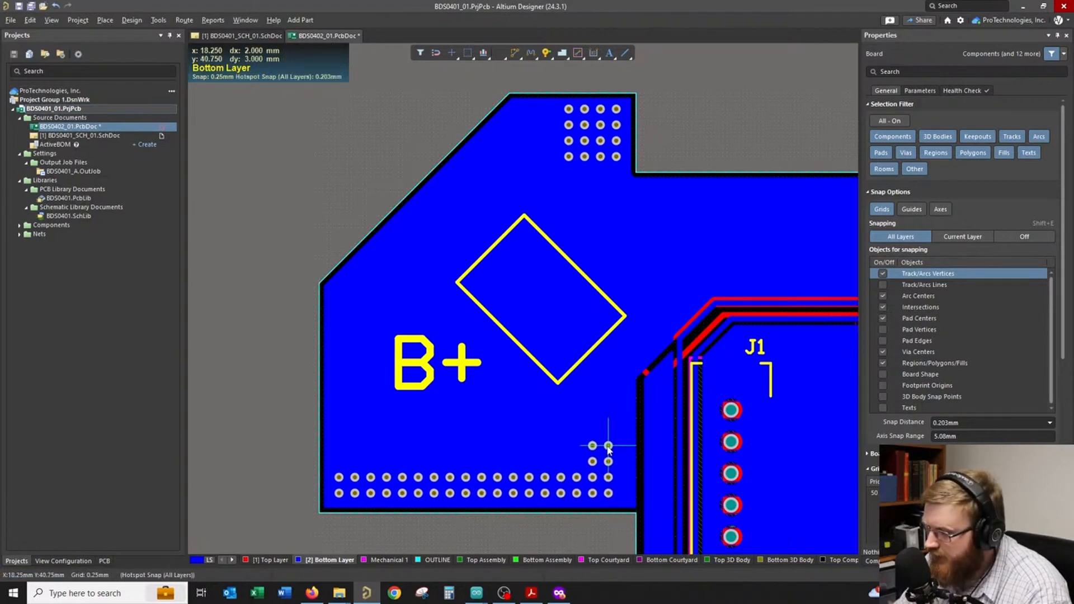
pyautogui.click(608, 447)
# - Paste the eight-via block directly below the four-by-four grid, and start the two-row line beneath the upper board notch with another copy
pyautogui.moveTo(663, 314); pyautogui.dragTo(377, 352, button='right')
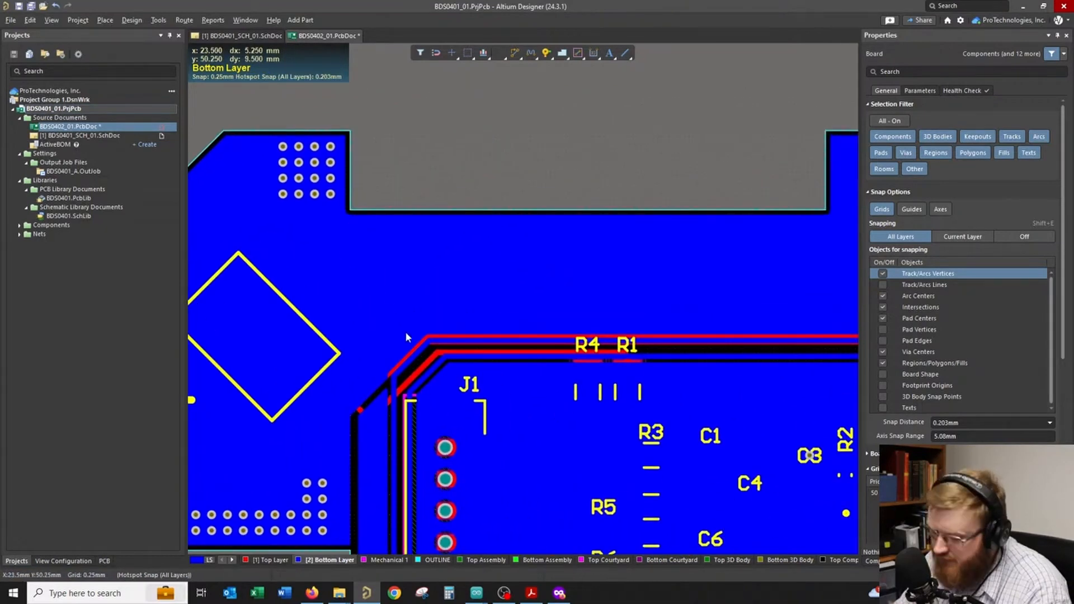
pyautogui.hotkey('ctrl', 'v')
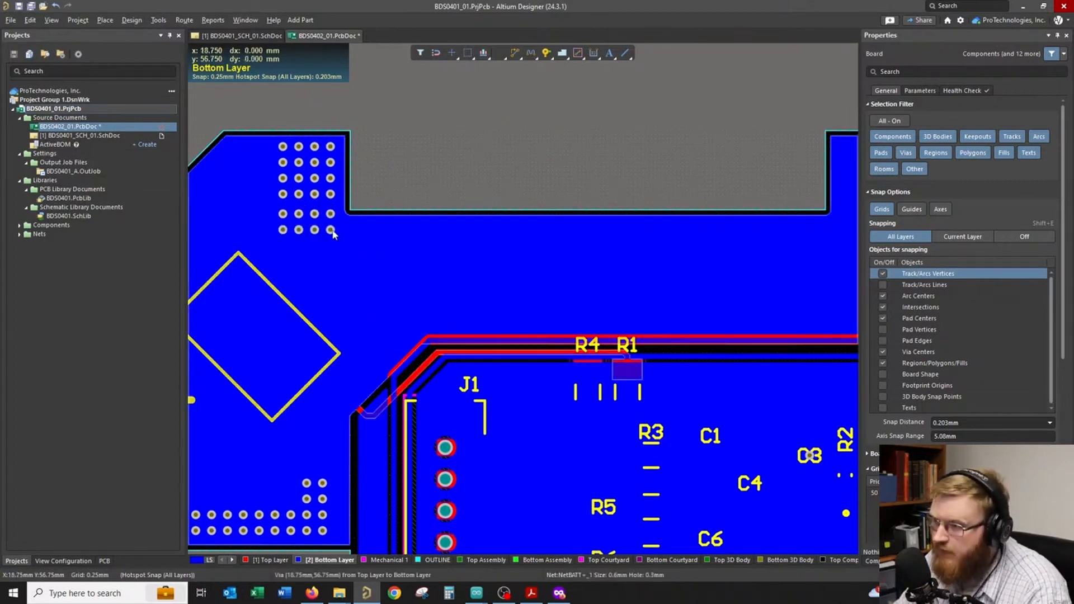
pyautogui.moveTo(334, 232); pyautogui.dragTo(330, 225)
pyautogui.hotkey('ctrl', 'v')
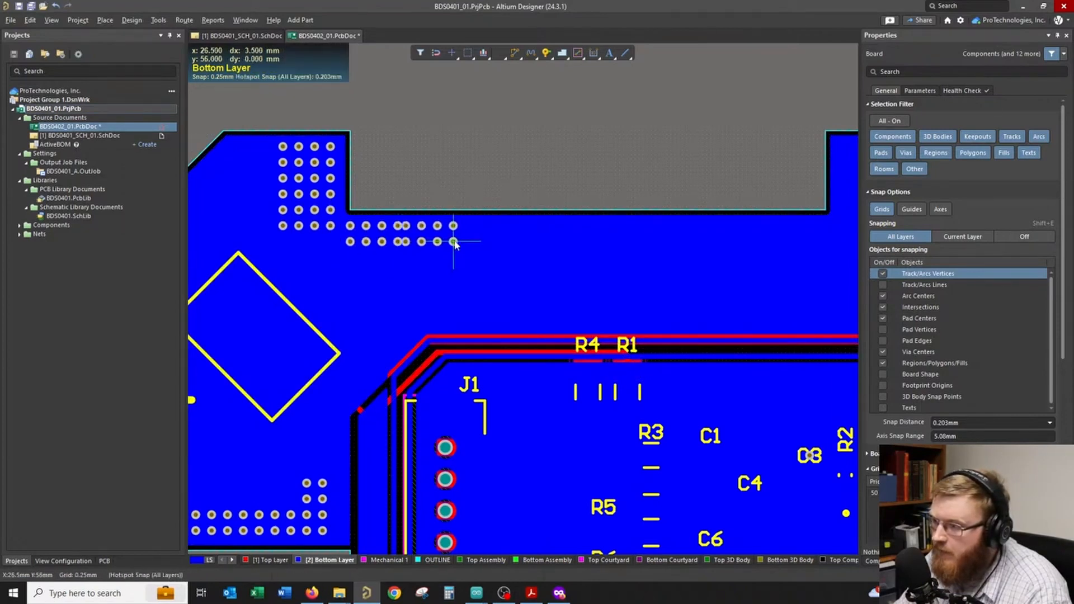
pyautogui.click(458, 241)
pyautogui.hotkey('ctrl', 'v')
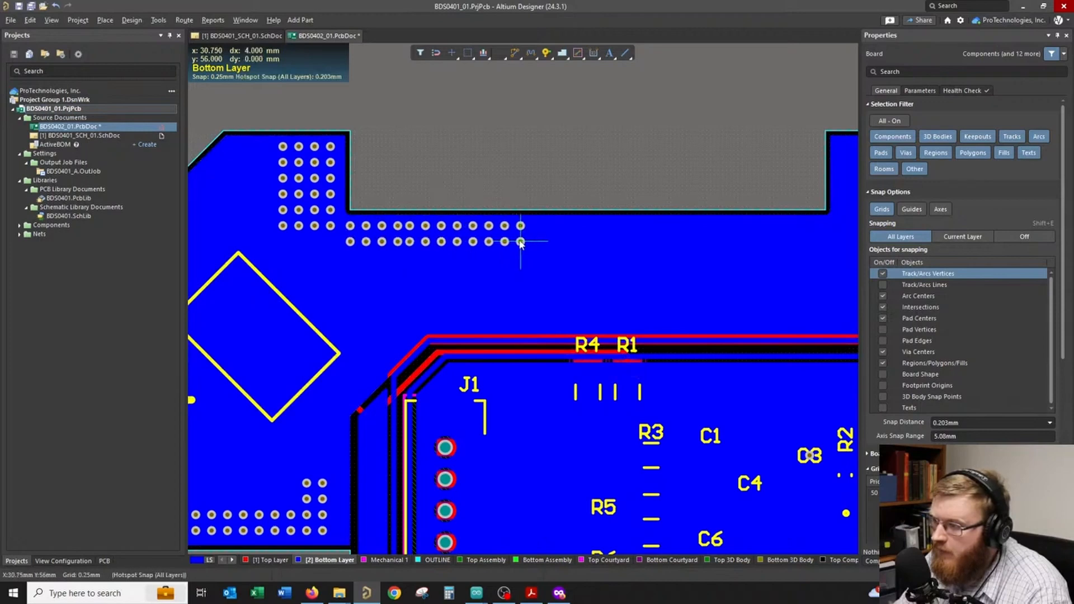
pyautogui.hotkey('ctrl', 'v')
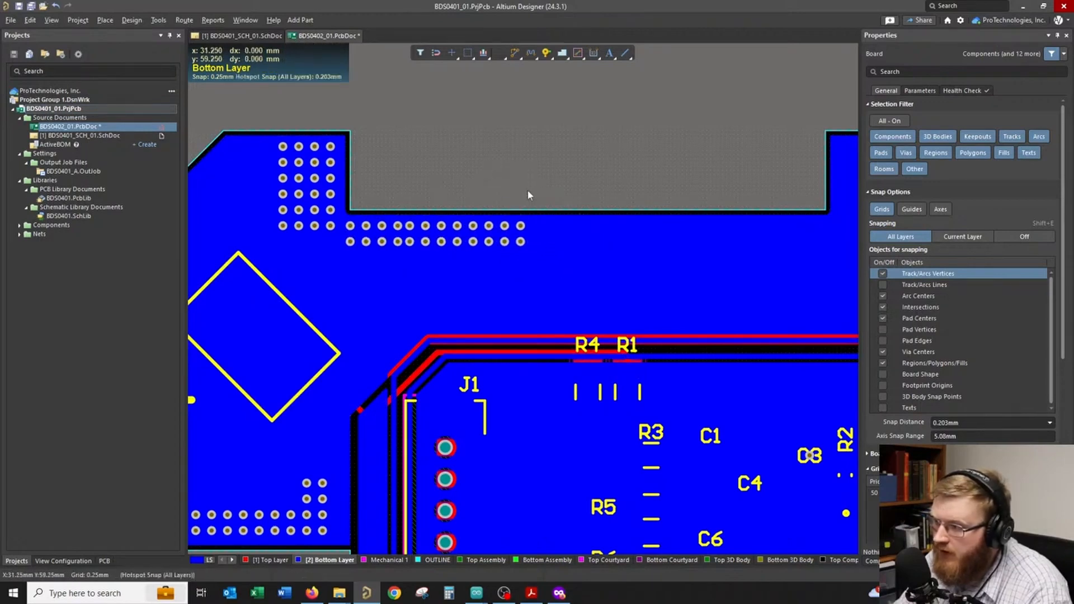
pyautogui.hotkey('ctrl', 'z')
pyautogui.hotkey('ctrl', 'z')
# - Extend the two-row via line beneath the upper board notch with further block copies until it reaches the copper tab near F1
pyautogui.hotkey('ctrl', 'v')
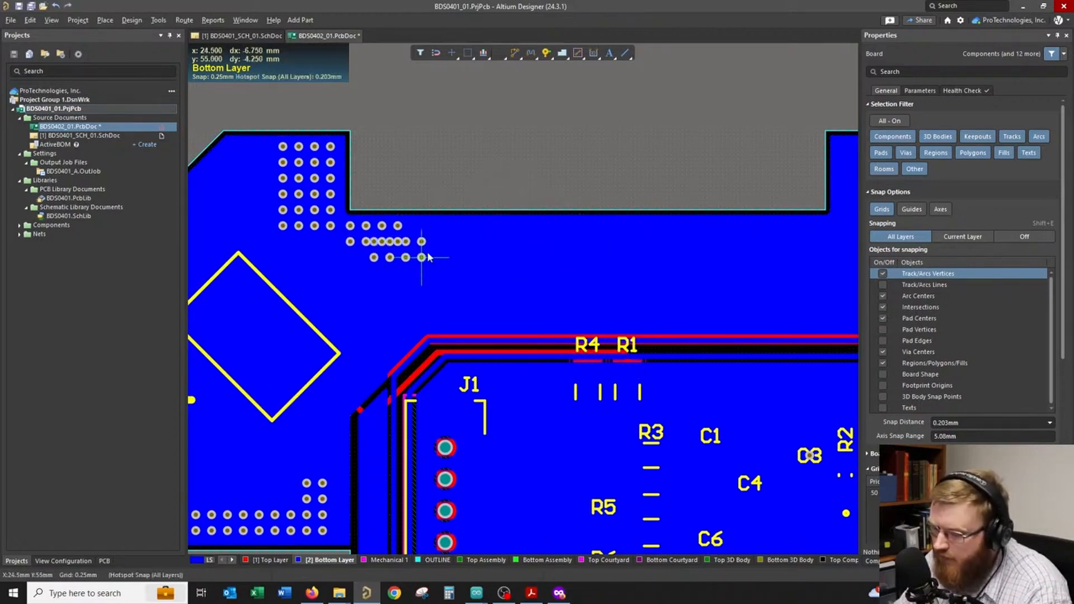
pyautogui.click(461, 241)
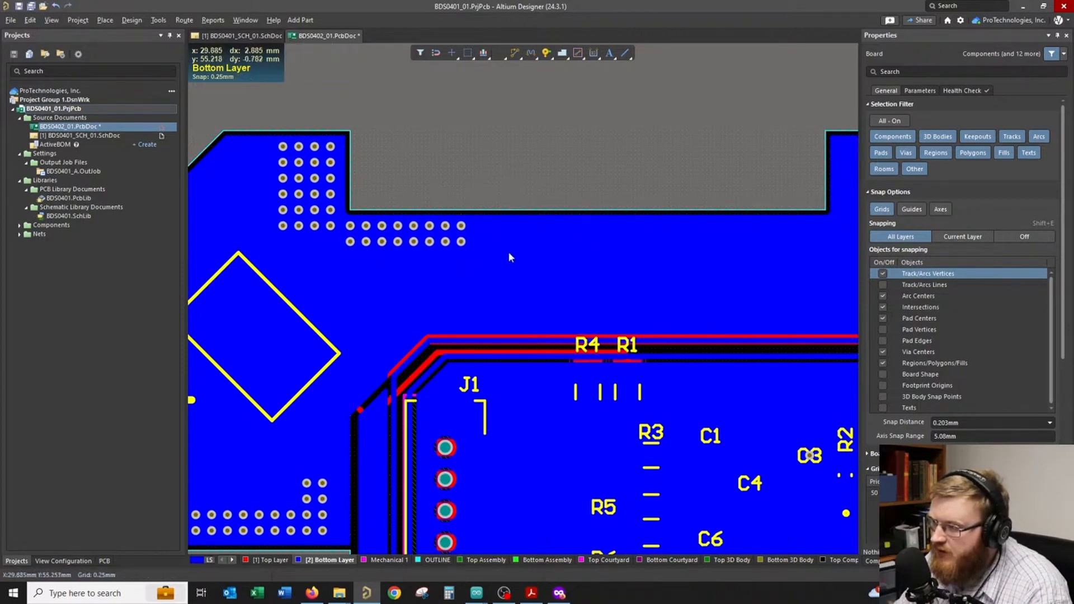
pyautogui.click(525, 241)
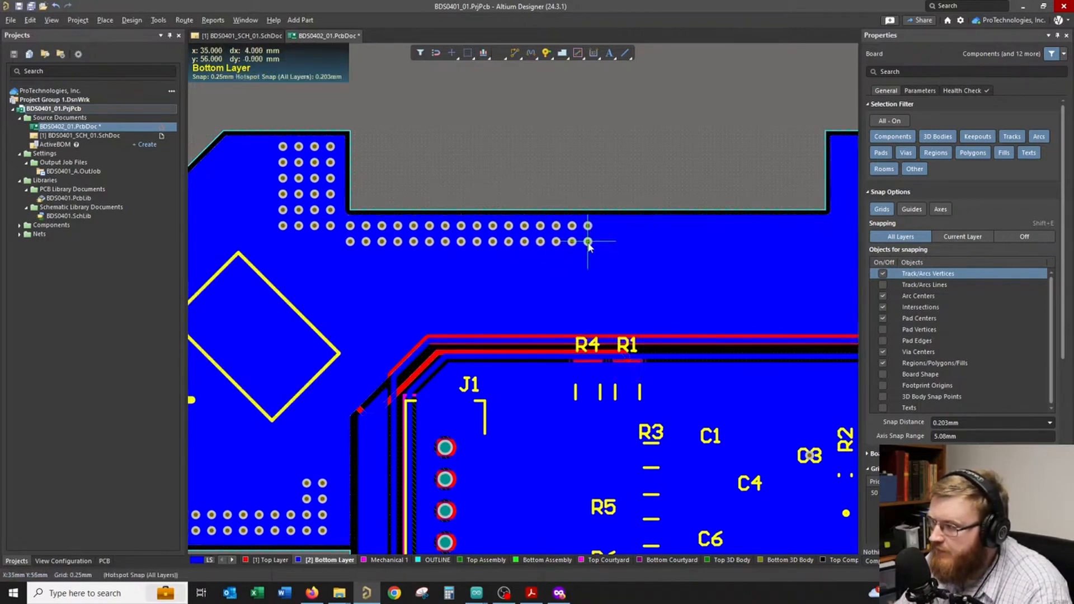
pyautogui.click(651, 241)
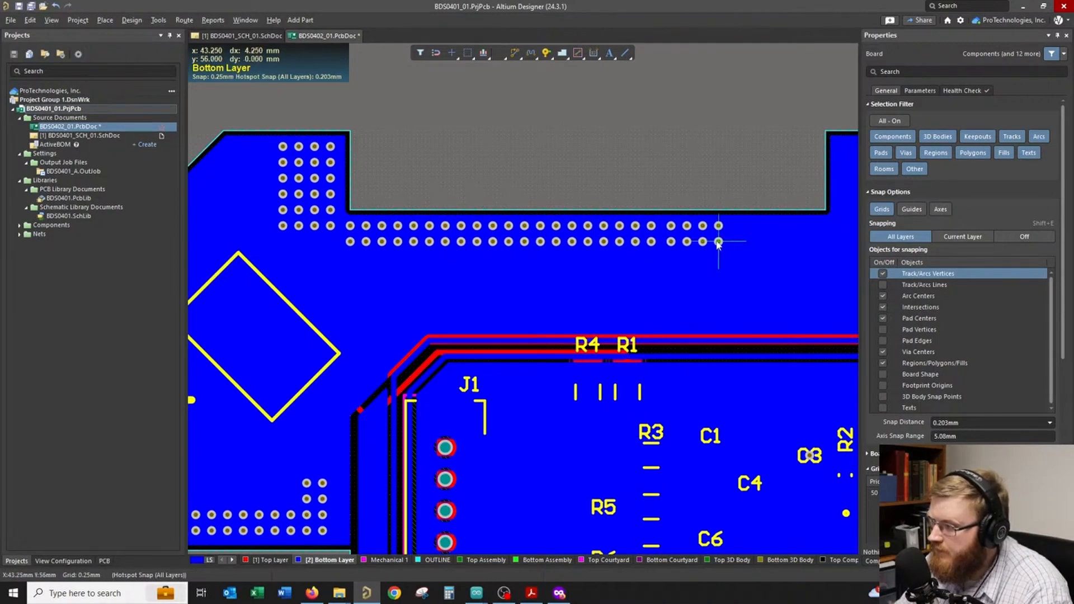
pyautogui.click(714, 241)
pyautogui.moveTo(747, 261); pyautogui.dragTo(510, 279, button='right')
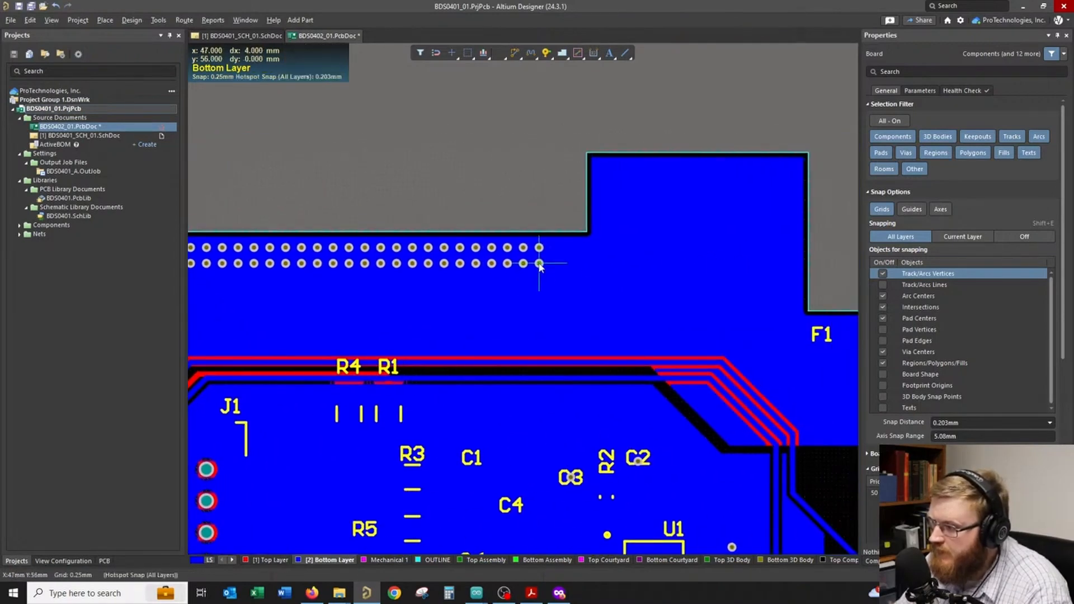
pyautogui.click(539, 263)
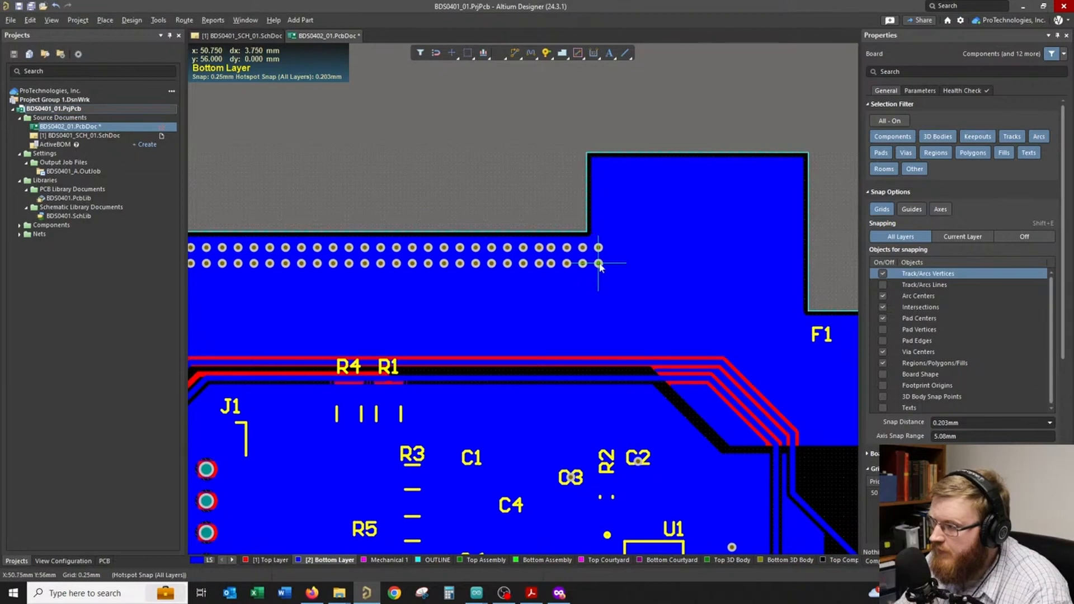
pyautogui.click(599, 264)
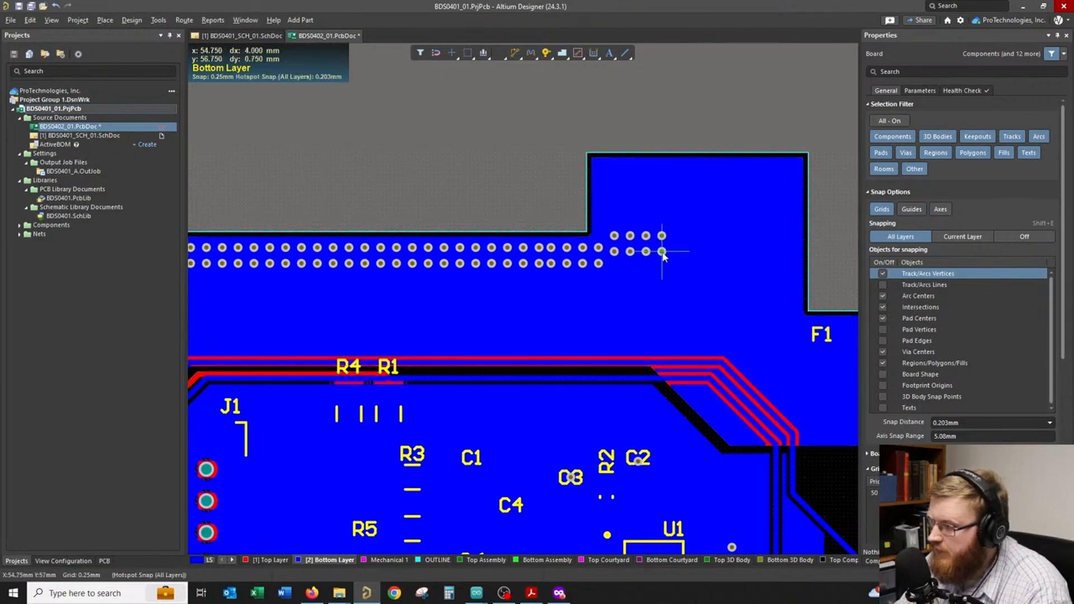
# - Rotate the eight-via block upright, place it in the upper left corner of the tab near F1, and finish pasting
pyautogui.press('space')
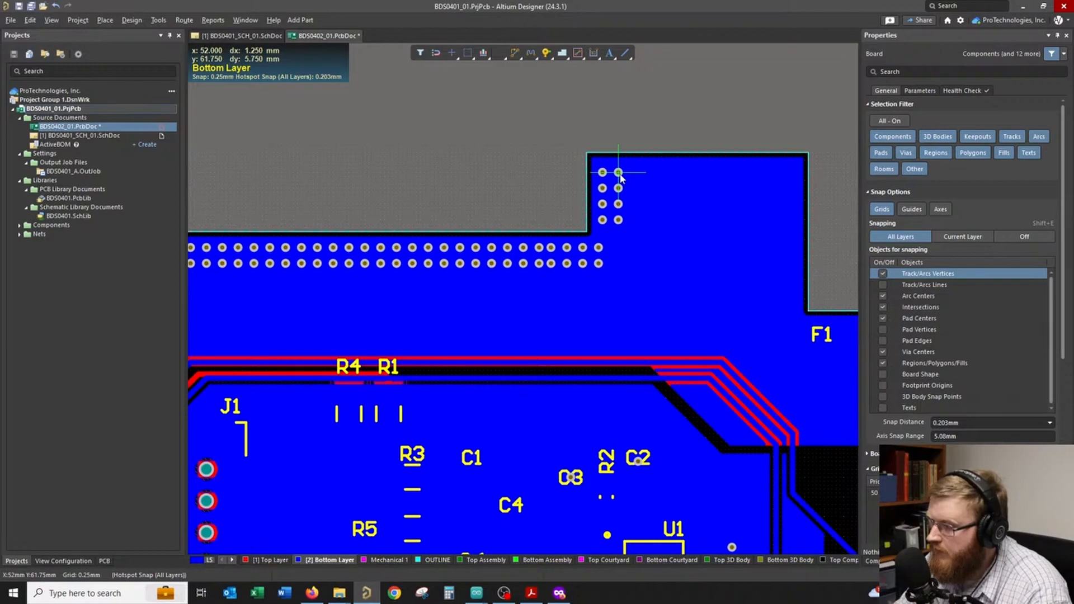
pyautogui.click(619, 174)
pyautogui.rightClick(620, 174)
pyautogui.click(489, 170)
# - Examine the via coverage along the B+ pour and the copper around F1 and the diagonal traces on the Bottom Layer
pyautogui.keyDown('ctrl'); pyautogui.scroll(-2, 479, 182); pyautogui.keyUp('ctrl')
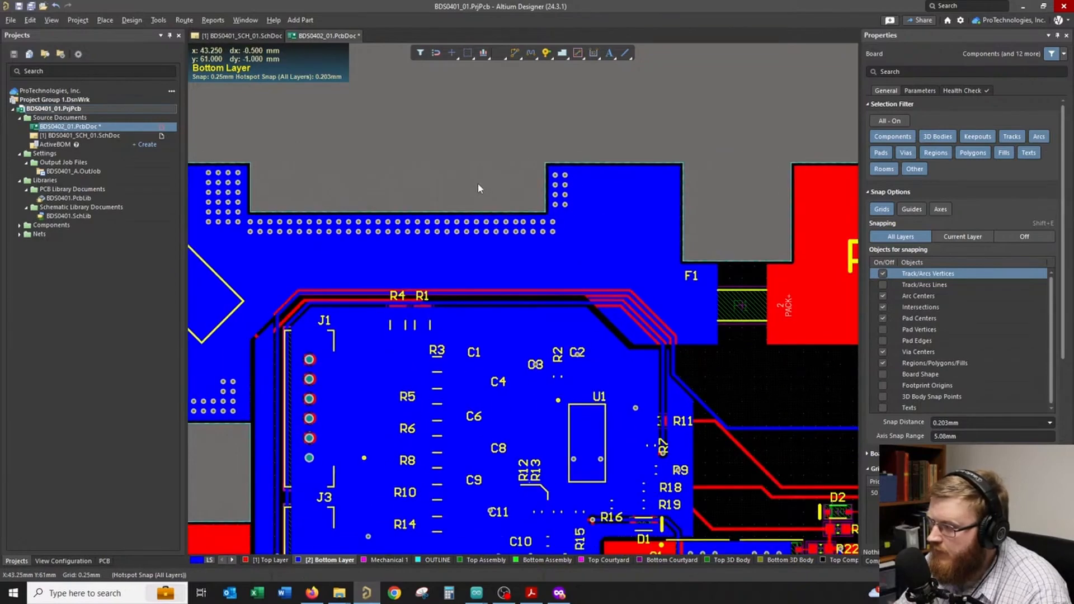
pyautogui.moveTo(480, 190); pyautogui.dragTo(600, 198, button='right')
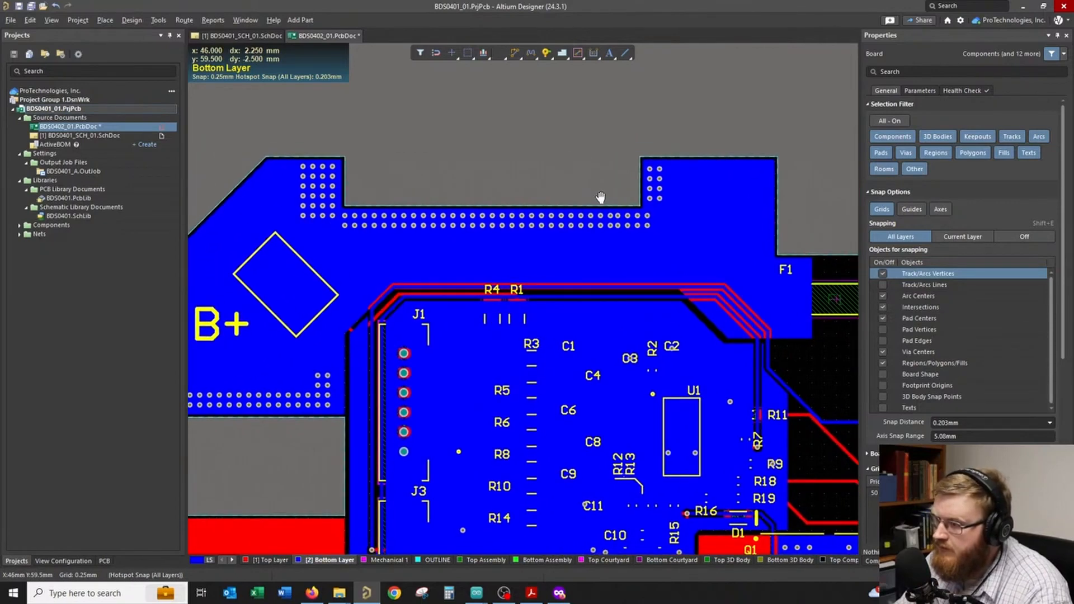
pyautogui.moveTo(523, 187); pyautogui.dragTo(461, 189, button='right')
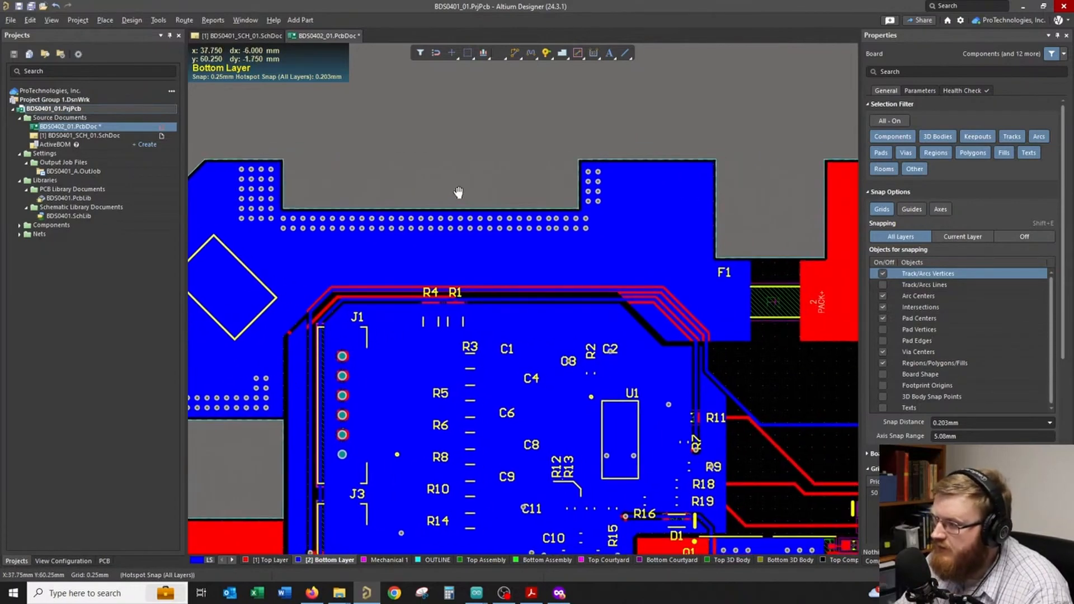
pyautogui.moveTo(599, 213); pyautogui.dragTo(563, 204, button='right')
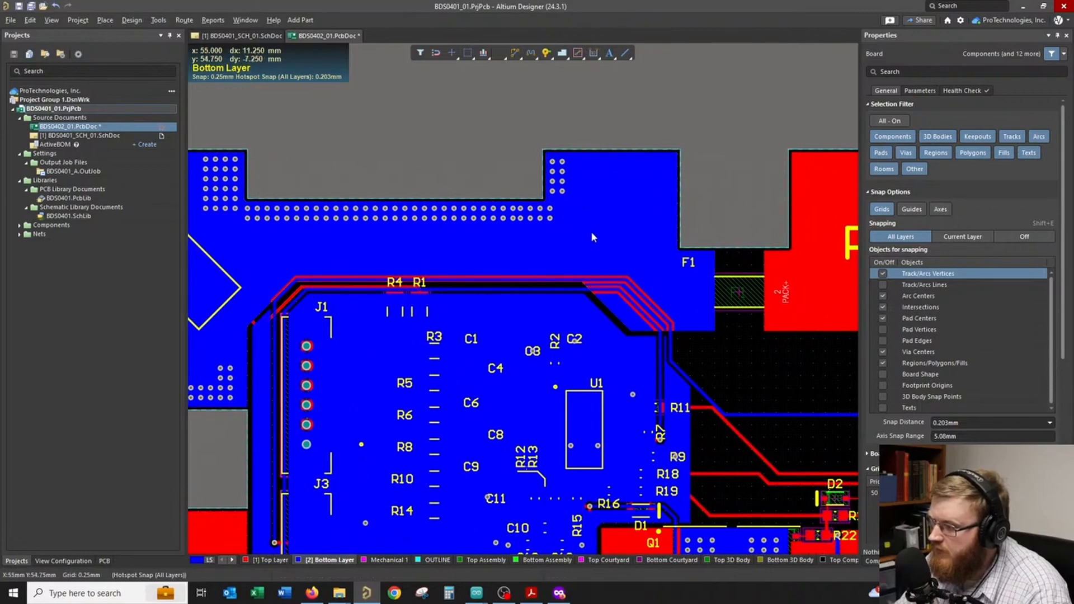
pyautogui.moveTo(605, 354); pyautogui.dragTo(626, 309, button='right')
pyautogui.keyDown('ctrl'); pyautogui.scroll(1, 626, 309); pyautogui.keyUp('ctrl')
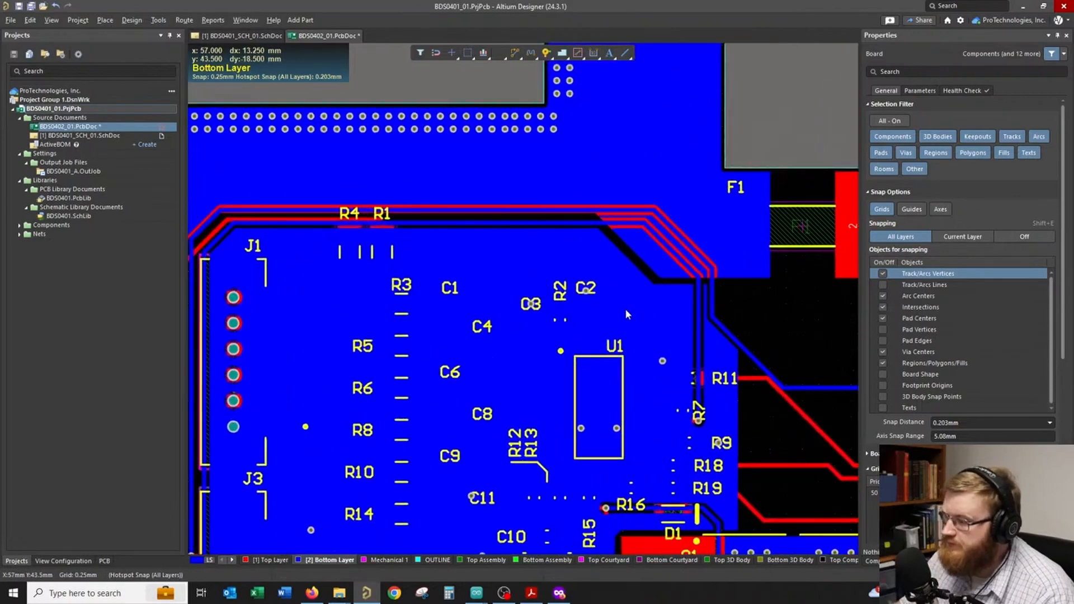
pyautogui.keyDown('ctrl'); pyautogui.scroll(4, 626, 310); pyautogui.keyUp('ctrl')
pyautogui.keyDown('ctrl'); pyautogui.scroll(-3, 625, 310); pyautogui.keyUp('ctrl')
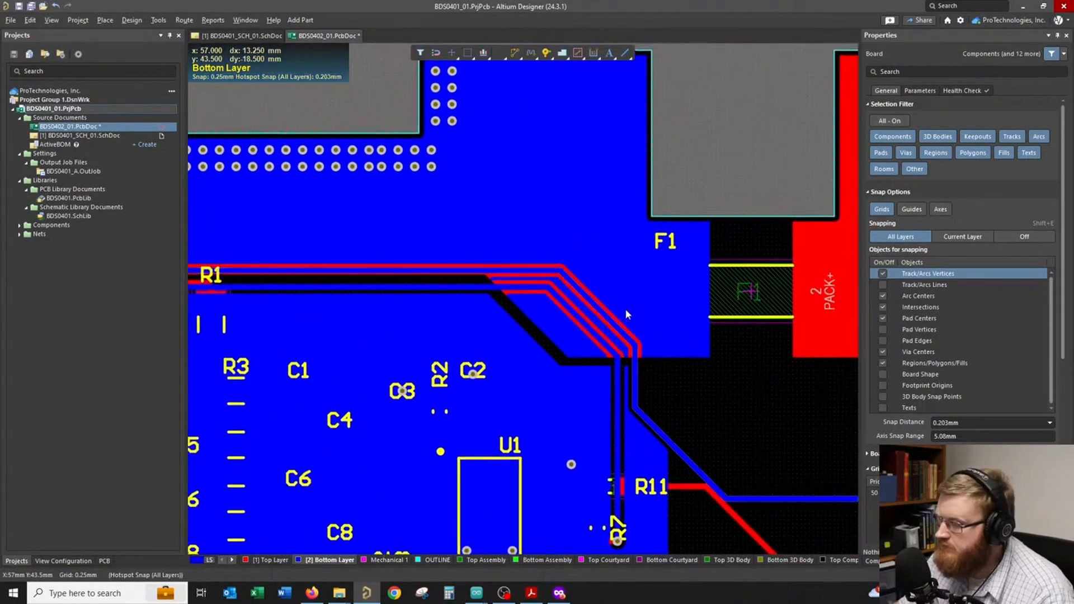
pyautogui.keyDown('ctrl'); pyautogui.scroll(-3, 626, 309); pyautogui.keyUp('ctrl')
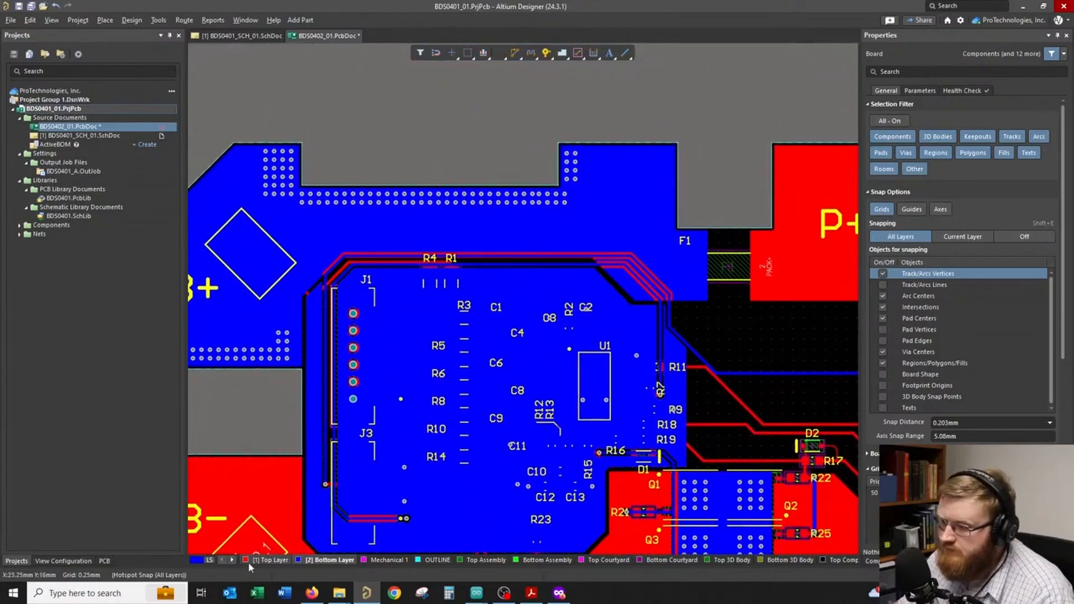
# - Make the Top Layer active and paste another upright via block beside the one on the F1 tab, forming a four-by-four grid
pyautogui.click(254, 561)
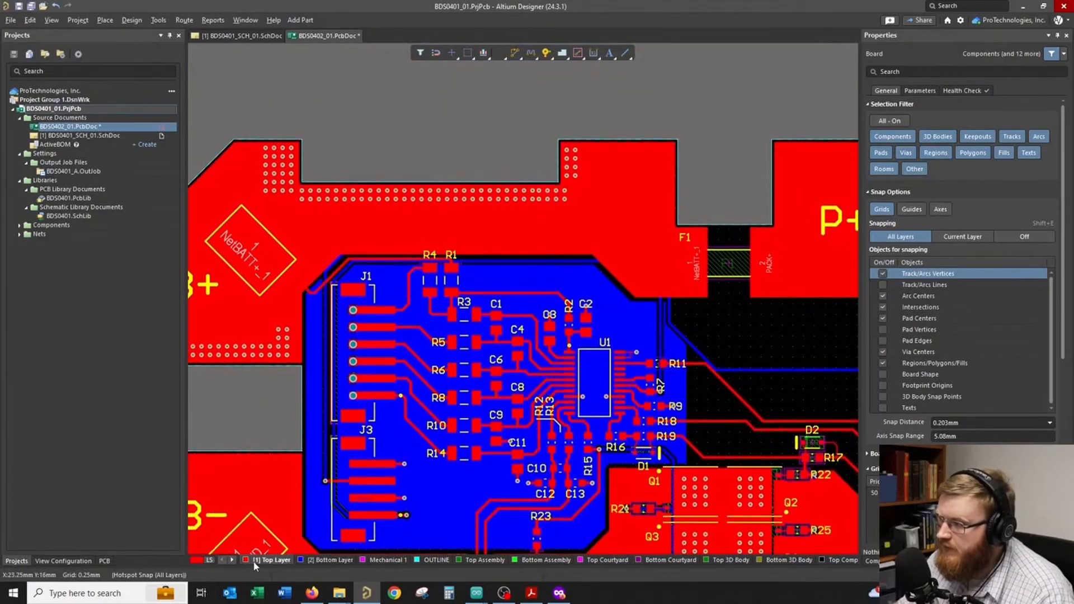
pyautogui.hscroll(-1, 255, 565)
pyautogui.keyDown('ctrl'); pyautogui.scroll(1, 658, 284); pyautogui.keyUp('ctrl')
pyautogui.keyDown('ctrl'); pyautogui.scroll(1, 656, 269); pyautogui.keyUp('ctrl')
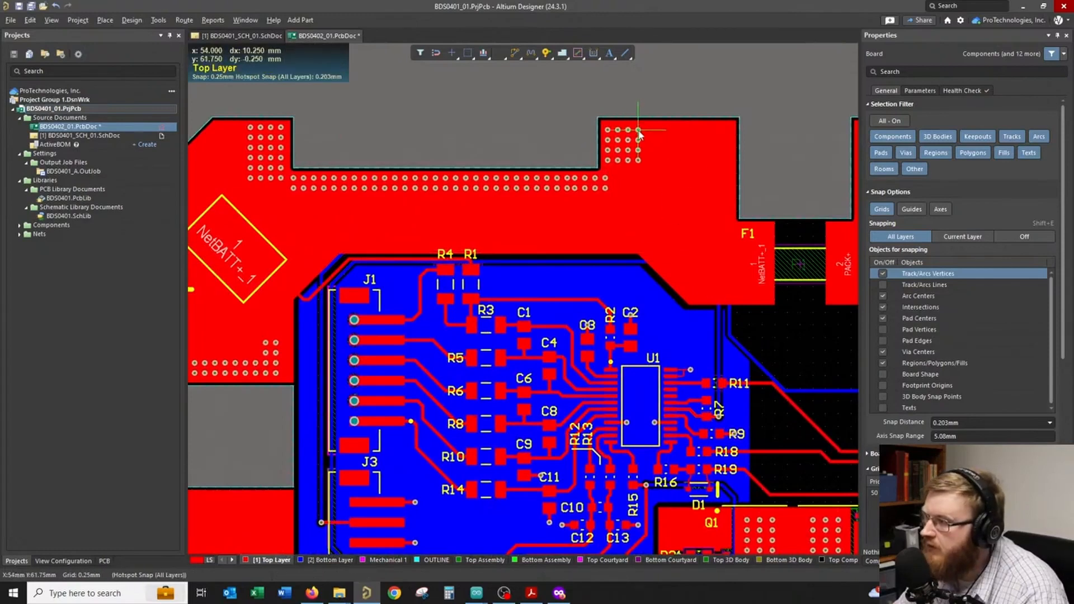
pyautogui.hotkey('ctrl', 'v')
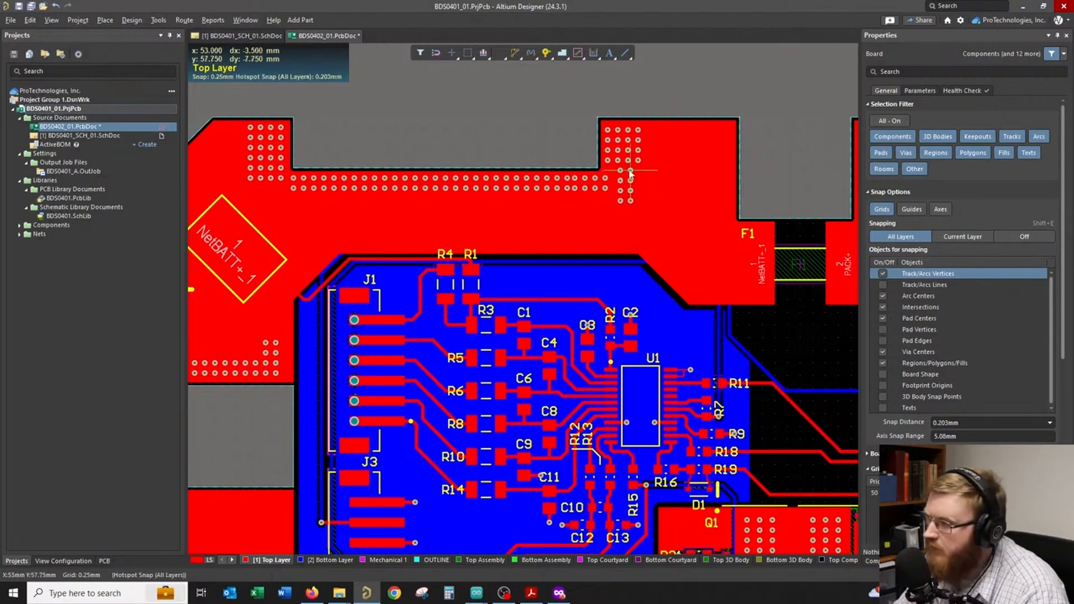
pyautogui.click(650, 88)
pyautogui.keyDown('ctrl'); pyautogui.scroll(-3, 568, 118); pyautogui.keyUp('ctrl')
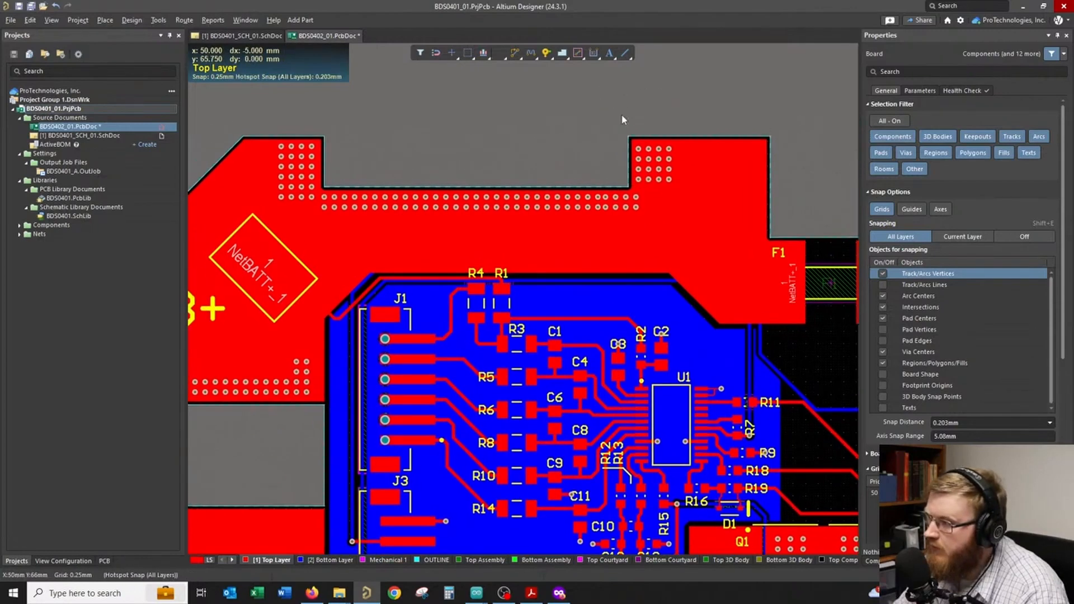
# - Examine the stitched B+ pour and the B- copper around the NetBGND_1 pad and R20 on the Top Layer
pyautogui.moveTo(515, 143); pyautogui.dragTo(522, 128, button='right')
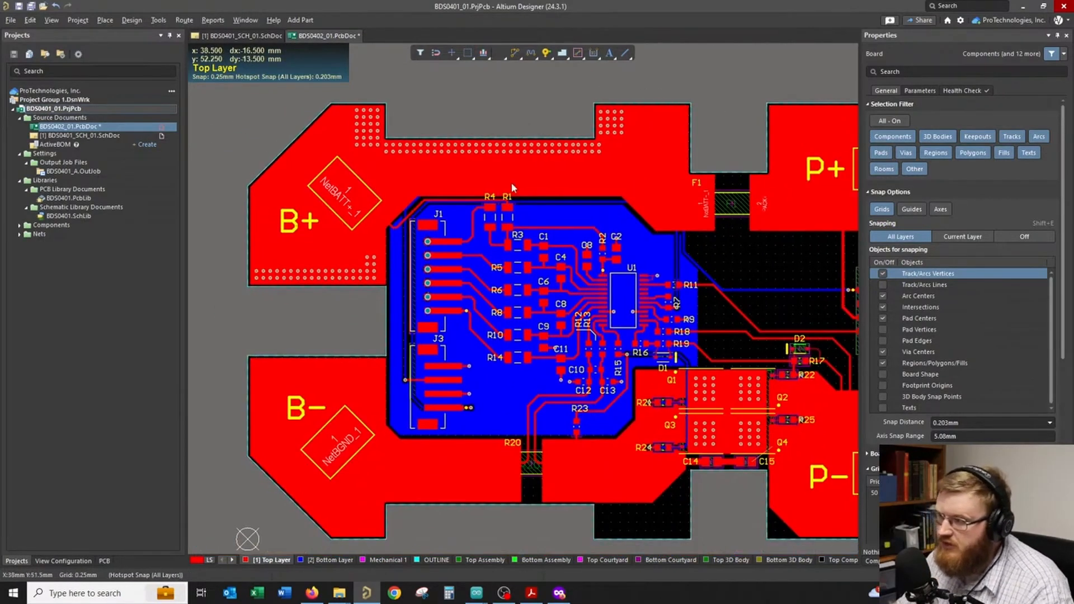
pyautogui.moveTo(509, 185); pyautogui.dragTo(547, 173, button='right')
pyautogui.moveTo(434, 174); pyautogui.dragTo(426, 163, button='right')
pyautogui.moveTo(437, 433); pyautogui.dragTo(448, 371, button='right')
pyautogui.keyDown('ctrl'); pyautogui.scroll(-1, 448, 371); pyautogui.keyUp('ctrl')
pyautogui.moveTo(526, 337); pyautogui.dragTo(467, 376, button='right')
pyautogui.scroll(-3, 469, 380)
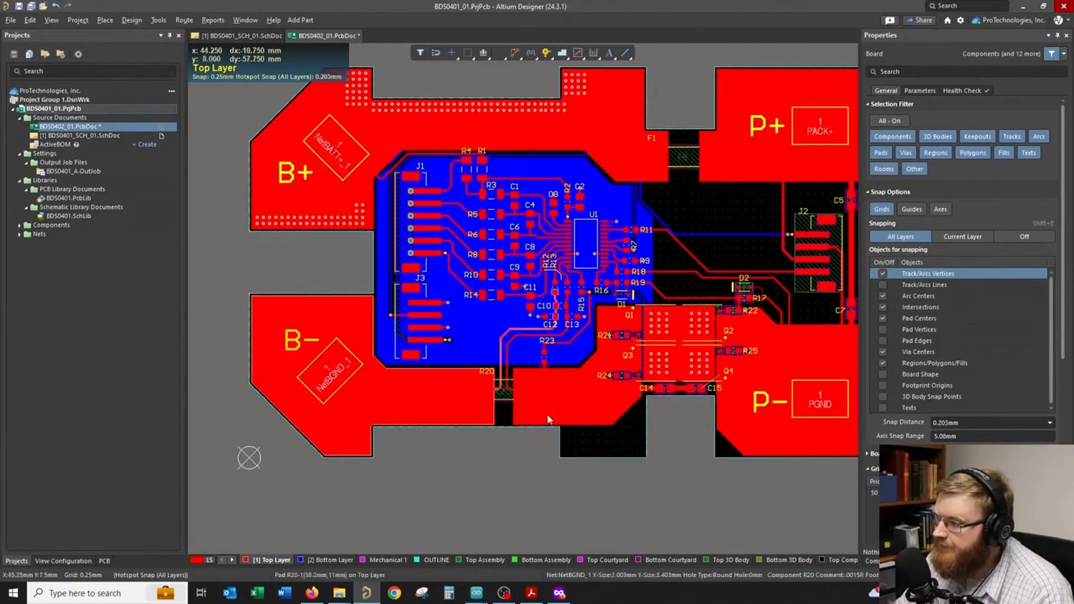
pyautogui.moveTo(579, 418); pyautogui.dragTo(572, 416, button='right')
pyautogui.keyDown('ctrl'); pyautogui.scroll(4, 422, 448); pyautogui.keyUp('ctrl')
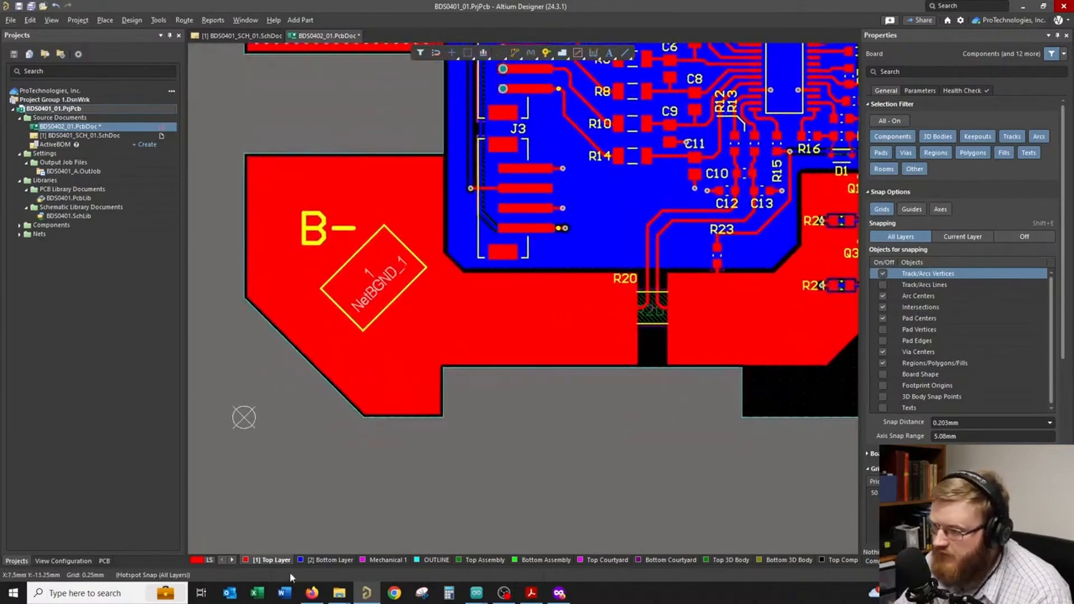
pyautogui.scroll(2, 441, 519)
pyautogui.scroll(1, 448, 523)
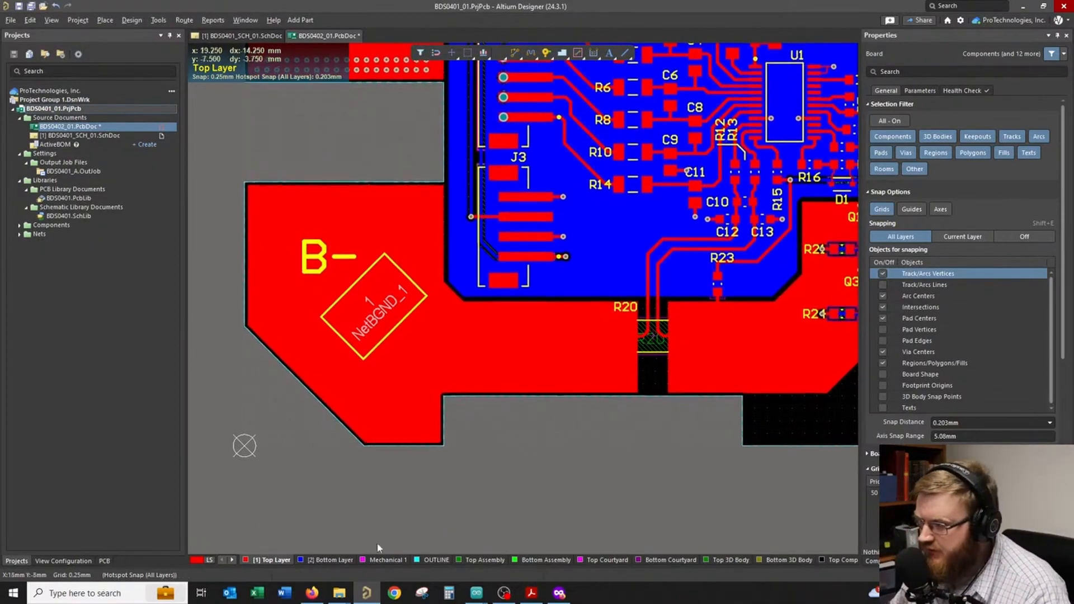
pyautogui.moveTo(346, 506); pyautogui.dragTo(343, 520, button='right')
pyautogui.moveTo(384, 158); pyautogui.dragTo(380, 156, button='right')
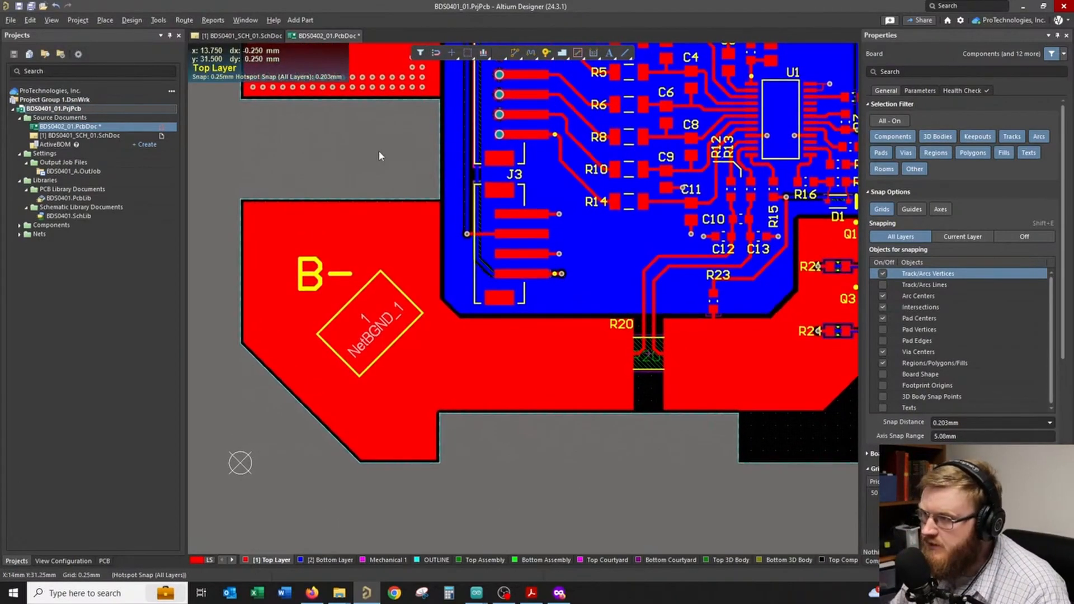
# - Copy the B- polygon pour on the Top Layer with the center of the NetBGND_1 pad as reference point
pyautogui.moveTo(388, 382); pyautogui.dragTo(386, 378, button='right')
pyautogui.click(386, 381)
pyautogui.keyDown('ctrl'); pyautogui.scroll(1, 411, 429); pyautogui.keyUp('ctrl')
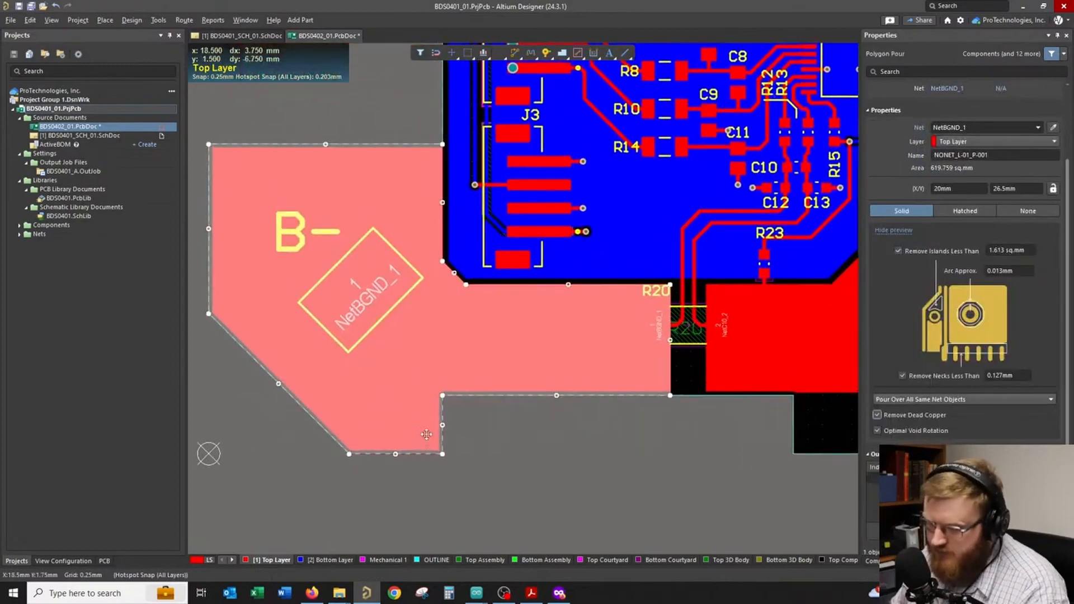
pyautogui.hotkey('ctrl', 'c')
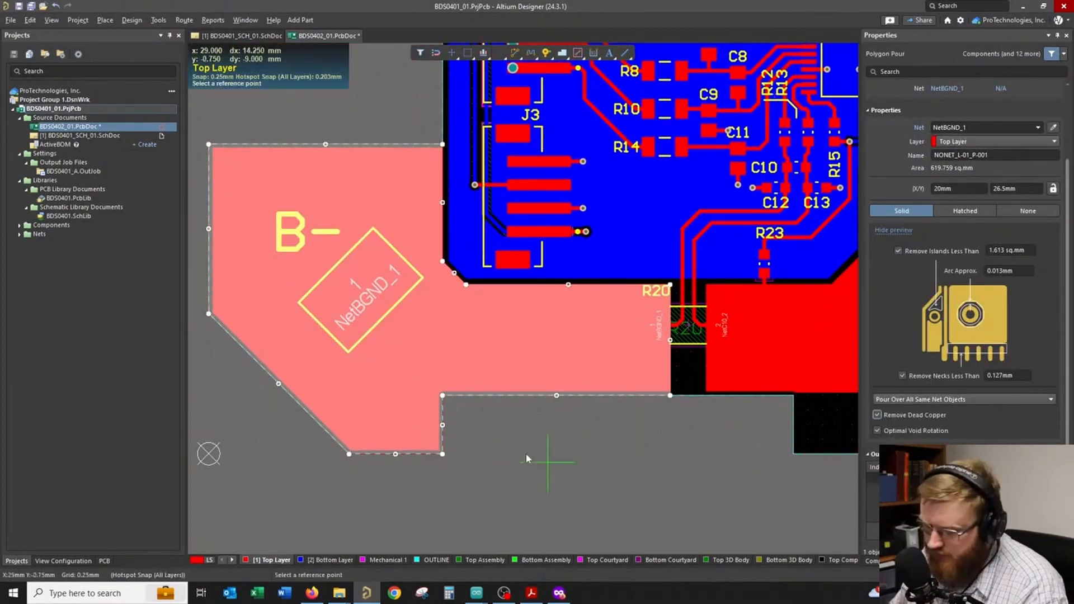
pyautogui.click(362, 292)
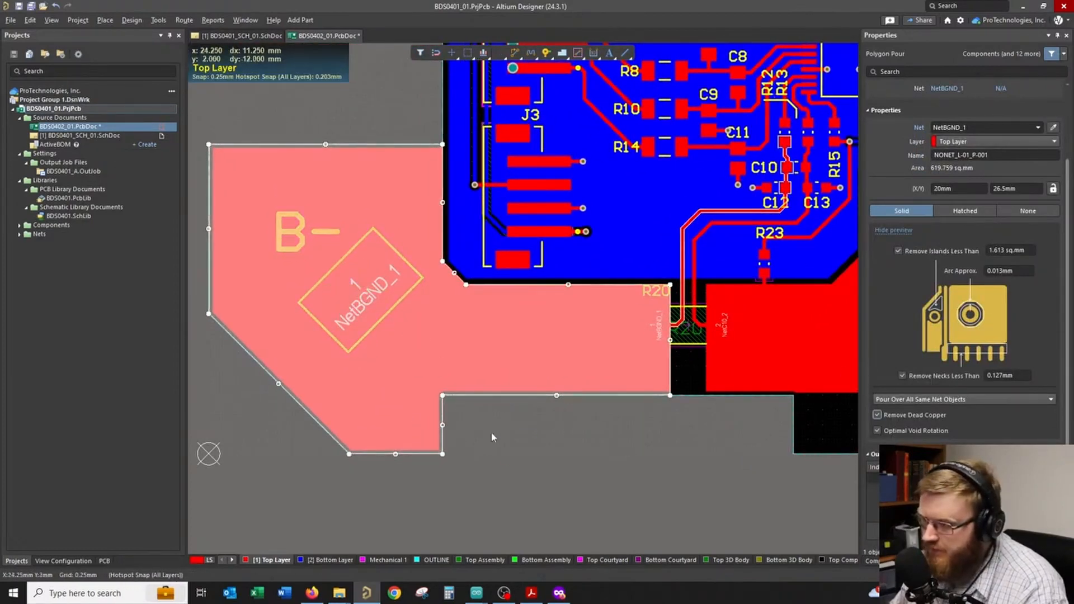
pyautogui.click(490, 435)
# - Make the Bottom Layer active and use Paste Special to place the copied B- pour there, directly over the original
pyautogui.click(333, 560)
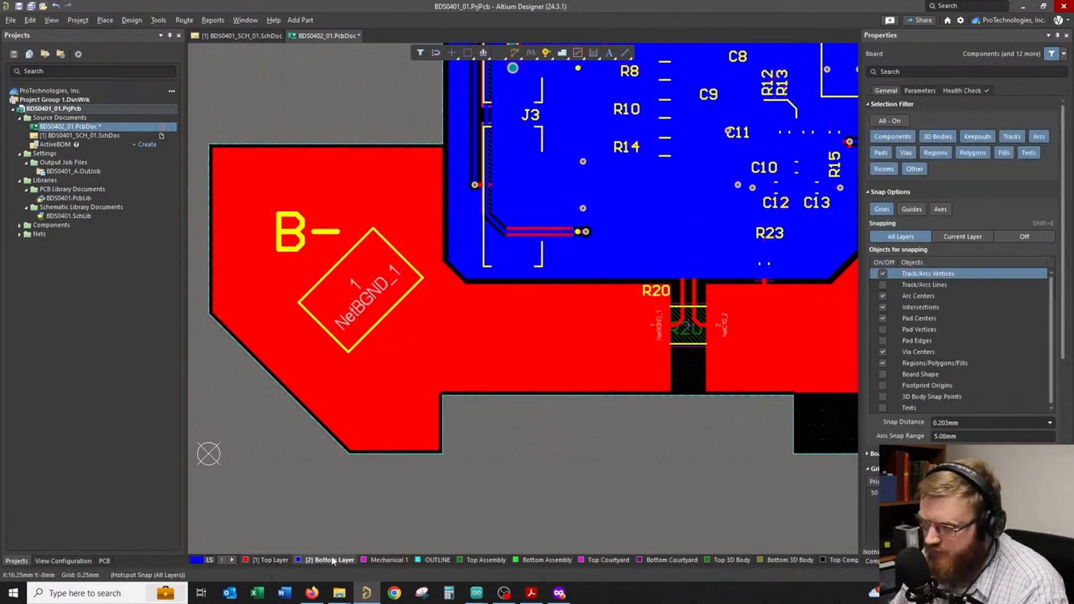
pyautogui.click(10, 20)
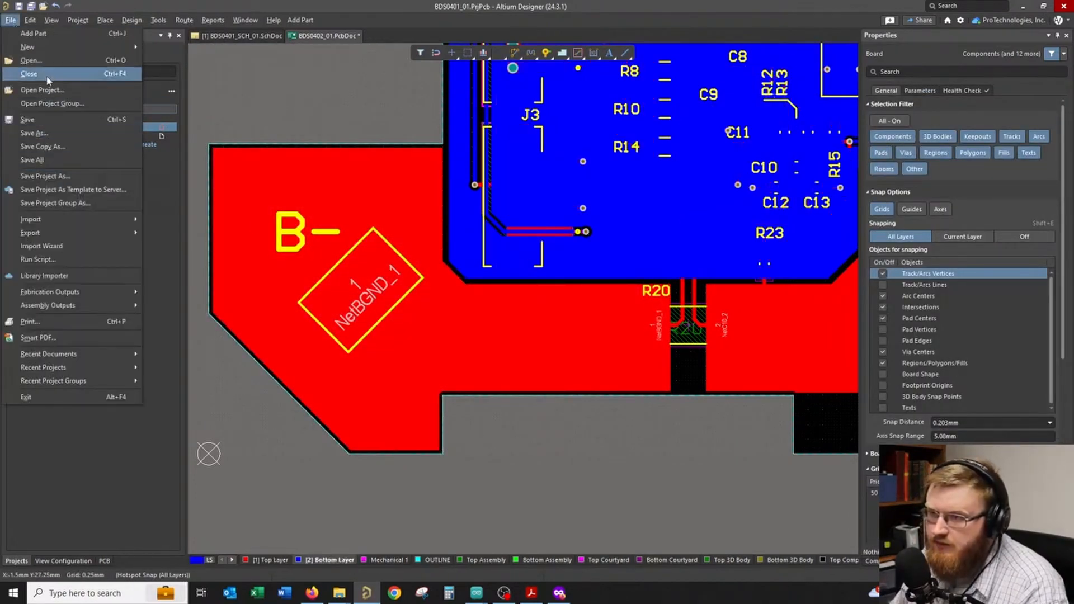
pyautogui.moveTo(29, 21)
pyautogui.click(62, 117)
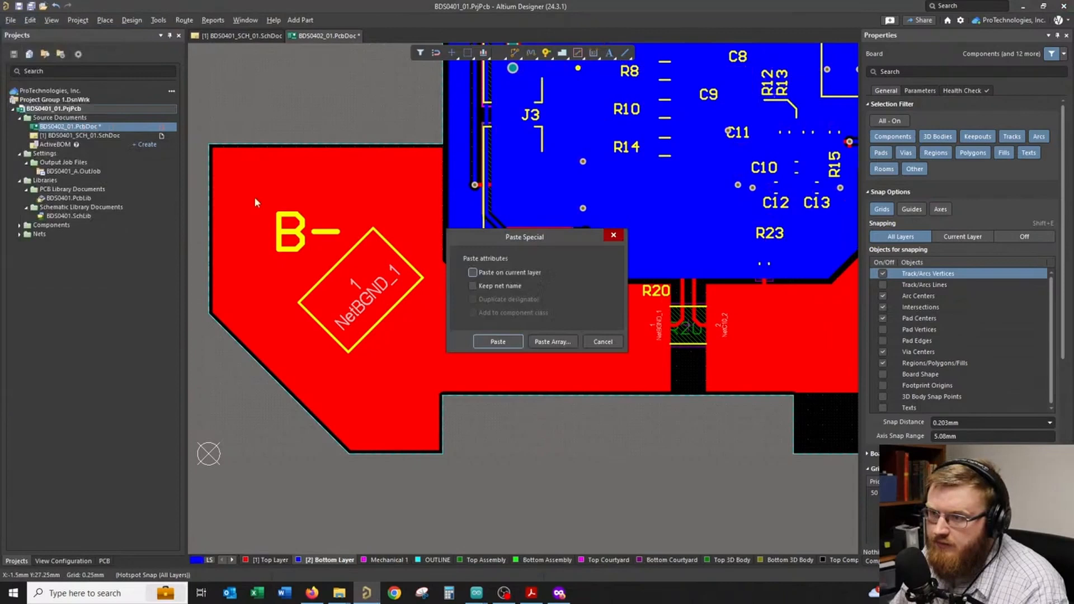
pyautogui.click(498, 340)
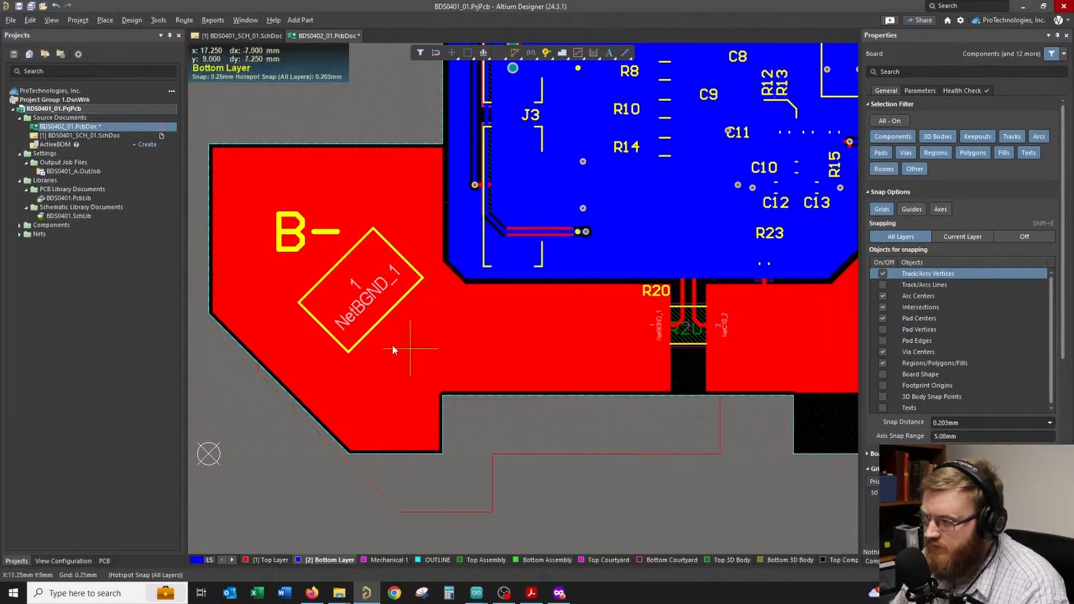
pyautogui.click(361, 291)
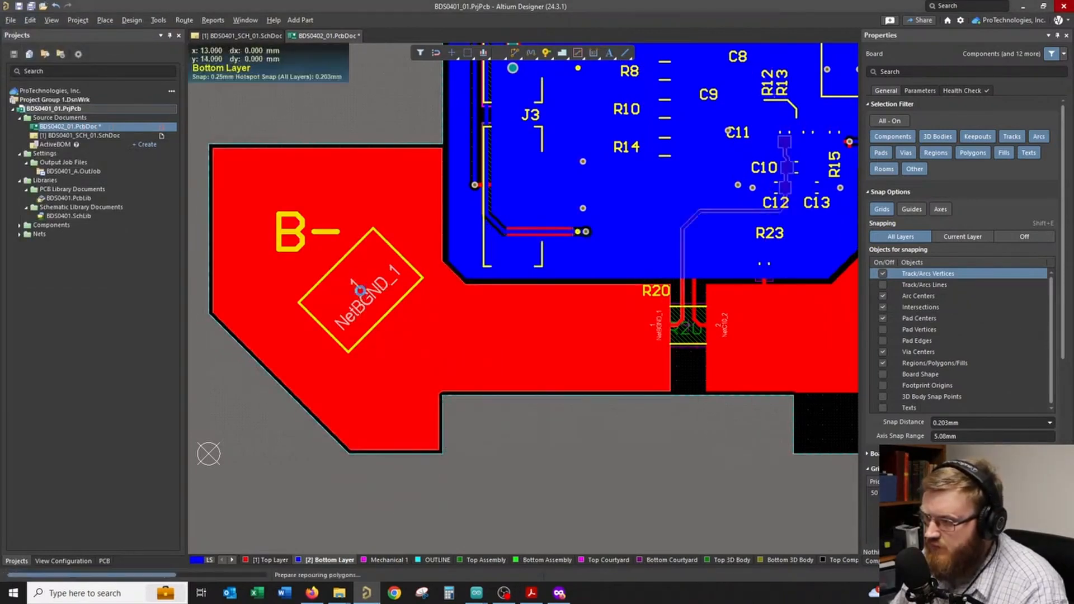
pyautogui.keyDown('ctrl'); pyautogui.scroll(2, 475, 497); pyautogui.keyUp('ctrl')
pyautogui.keyDown('ctrl'); pyautogui.scroll(-2, 429, 483); pyautogui.keyUp('ctrl')
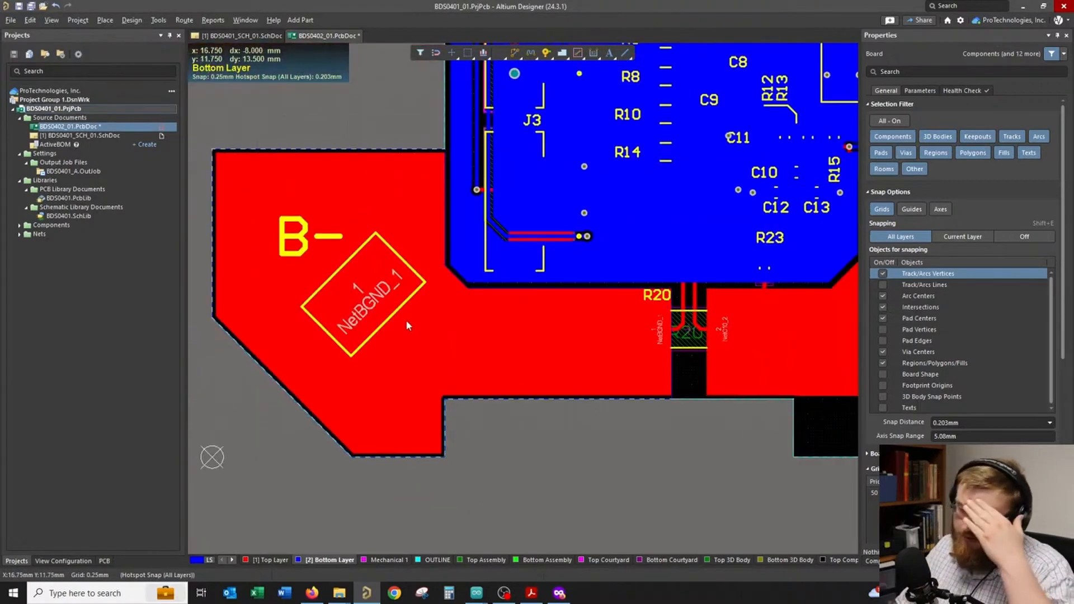
# - Turn off Remove Dead Copper for the Bottom Layer B- polygon pour
pyautogui.click(459, 353)
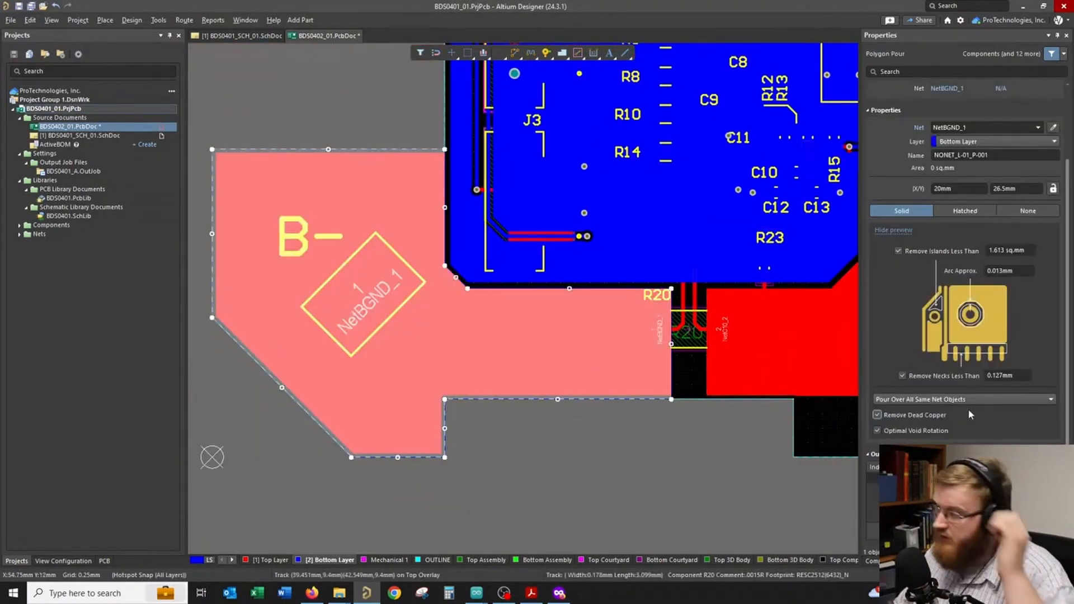
pyautogui.click(919, 414)
pyautogui.keyDown('ctrl'); pyautogui.scroll(-2, 522, 430); pyautogui.keyUp('ctrl')
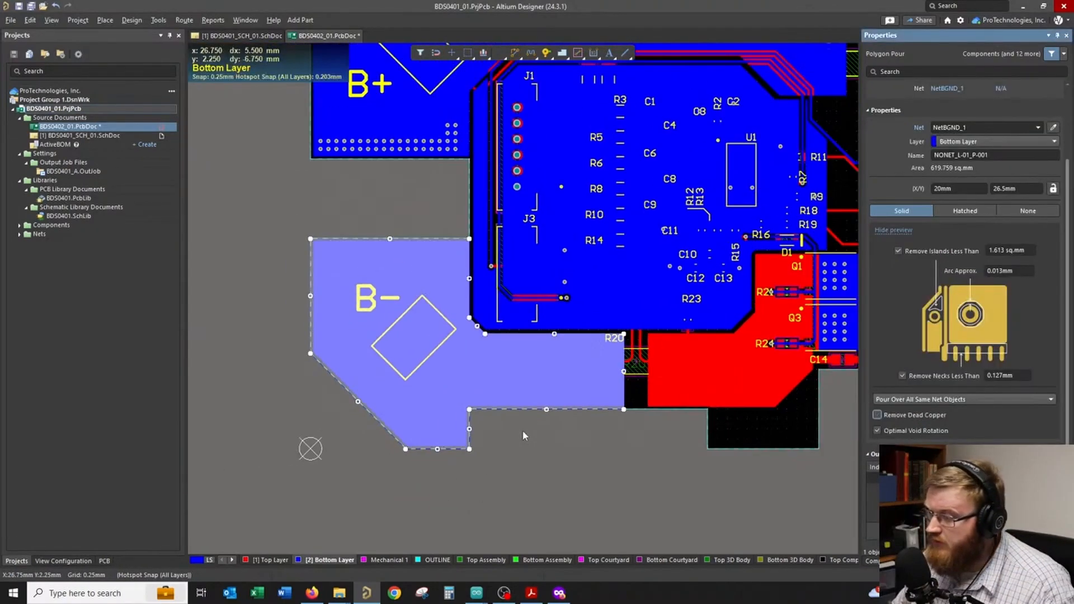
# - Copy the two-row, 22-via block at the left end of the B+ tab's lower edge, using its lower left via as reference
pyautogui.keyDown('ctrl'); pyautogui.scroll(4, 364, 83); pyautogui.keyUp('ctrl')
pyautogui.moveTo(406, 72); pyautogui.dragTo(396, 99, button='right')
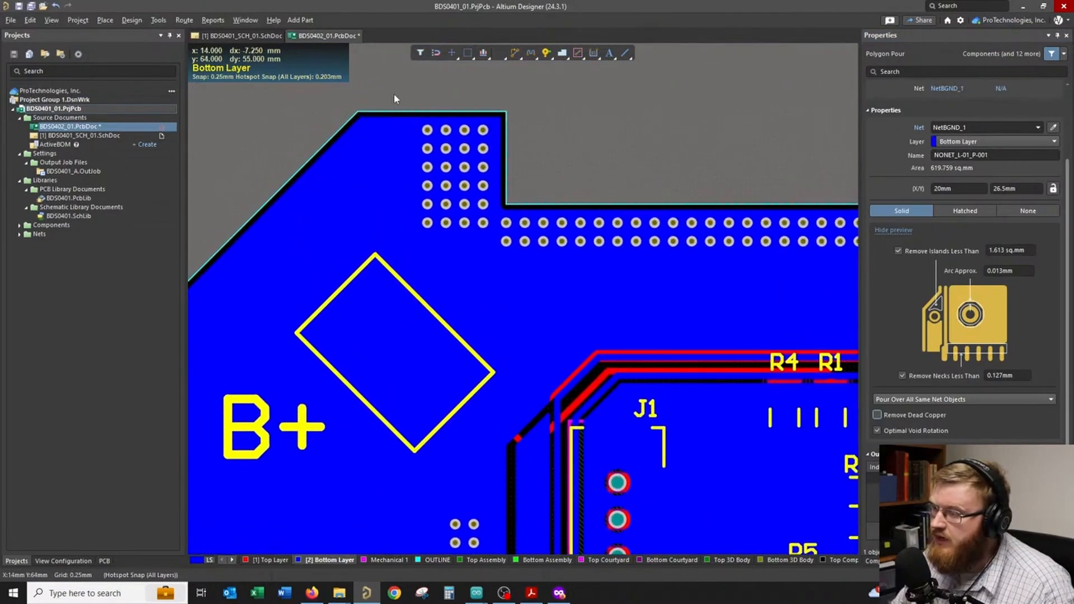
pyautogui.keyDown('ctrl'); pyautogui.scroll(-2, 441, 104); pyautogui.keyUp('ctrl')
pyautogui.keyDown('ctrl'); pyautogui.scroll(-1, 586, 81); pyautogui.keyUp('ctrl')
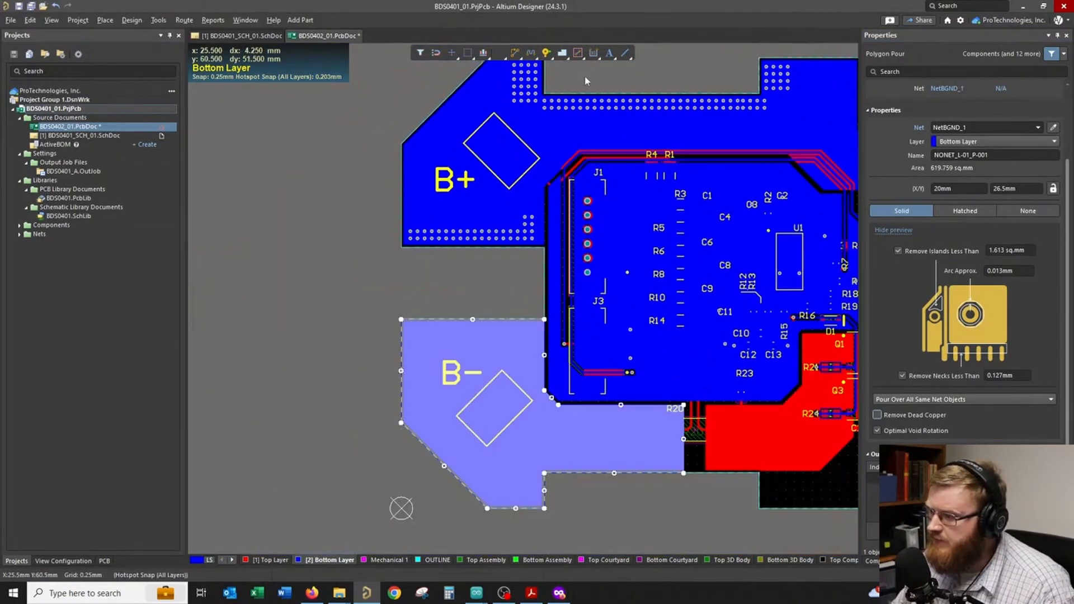
pyautogui.click(497, 302)
pyautogui.moveTo(360, 262); pyautogui.dragTo(345, 307, button='right')
pyautogui.keyDown('ctrl'); pyautogui.scroll(2, 346, 307); pyautogui.keyUp('ctrl')
pyautogui.moveTo(381, 246); pyautogui.dragTo(527, 293)
pyautogui.keyDown('ctrl'); pyautogui.scroll(2, 492, 314); pyautogui.keyUp('ctrl')
pyautogui.hotkey('ctrl', 'c')
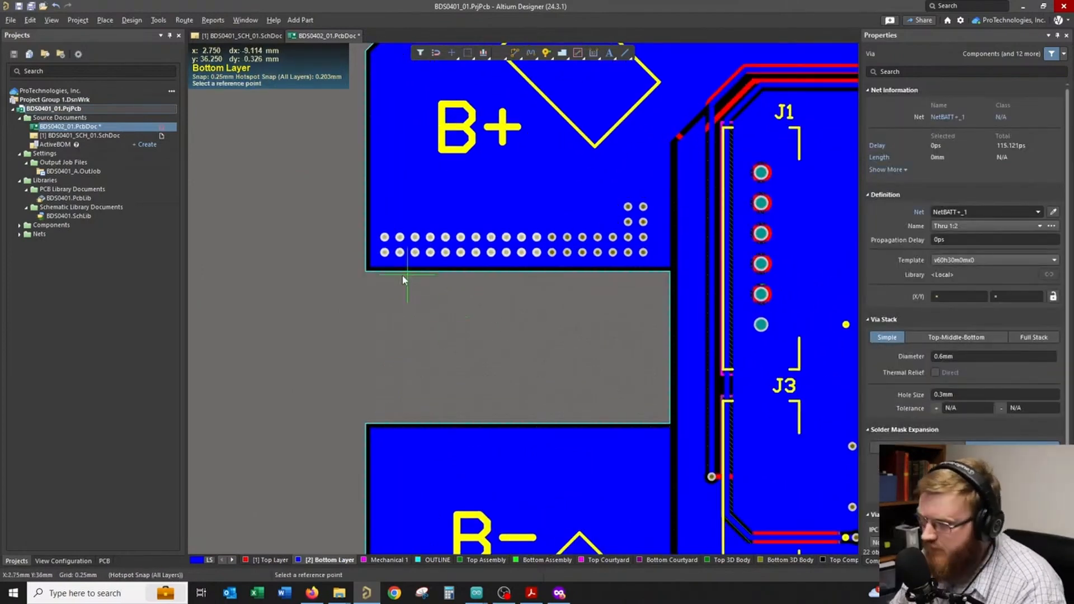
pyautogui.click(385, 253)
# - Paste the 22-via block twice, end to end, along the lower edge of the B- pour from R20 into the tab
pyautogui.moveTo(428, 301); pyautogui.dragTo(449, 217, button='right')
pyautogui.keyDown('ctrl'); pyautogui.scroll(-4, 449, 217); pyautogui.keyUp('ctrl')
pyautogui.keyDown('ctrl'); pyautogui.scroll(1, 593, 450); pyautogui.keyUp('ctrl')
pyautogui.click(590, 450)
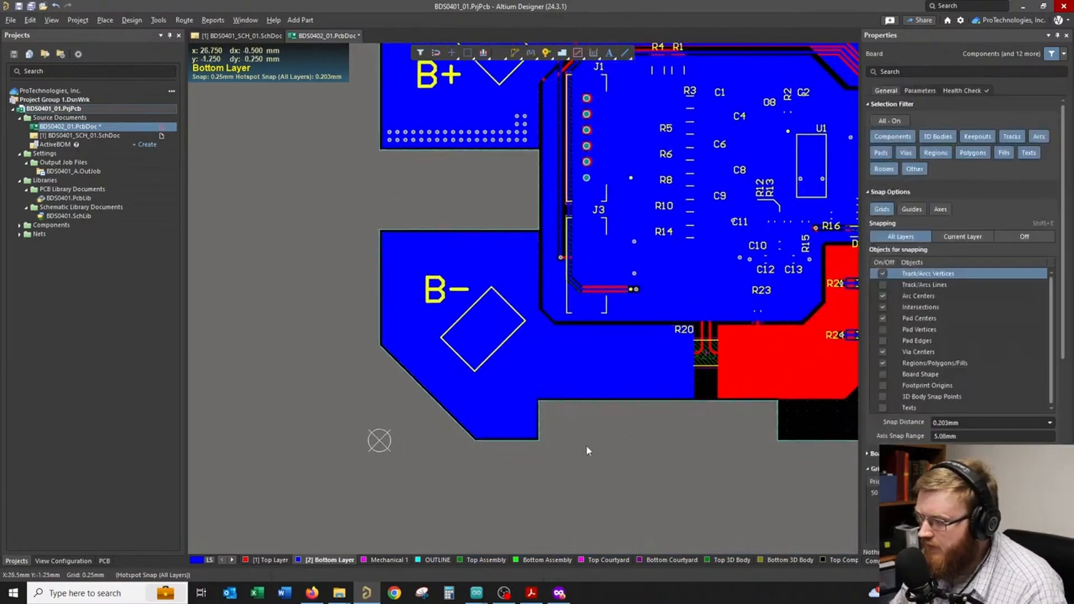
pyautogui.keyDown('ctrl'); pyautogui.scroll(2, 571, 388); pyautogui.keyUp('ctrl')
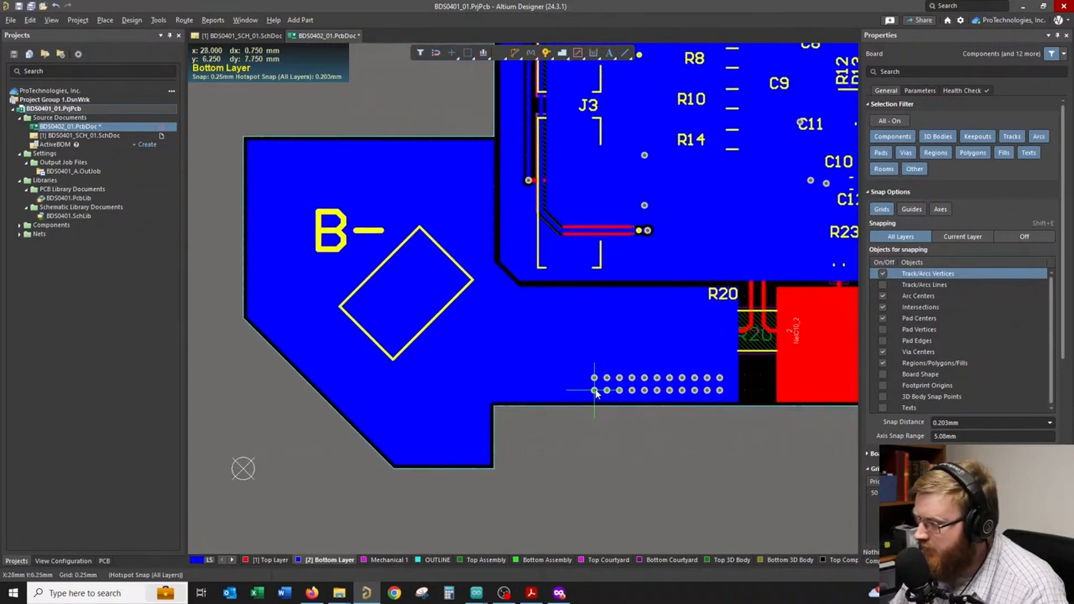
pyautogui.click(599, 395)
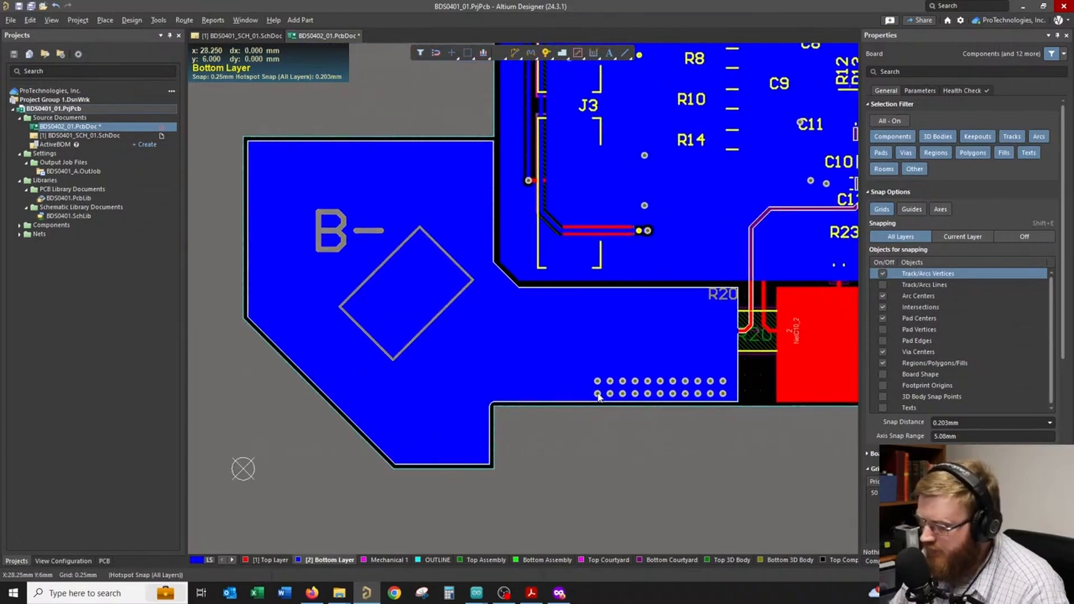
pyautogui.hotkey('ctrl', 'v')
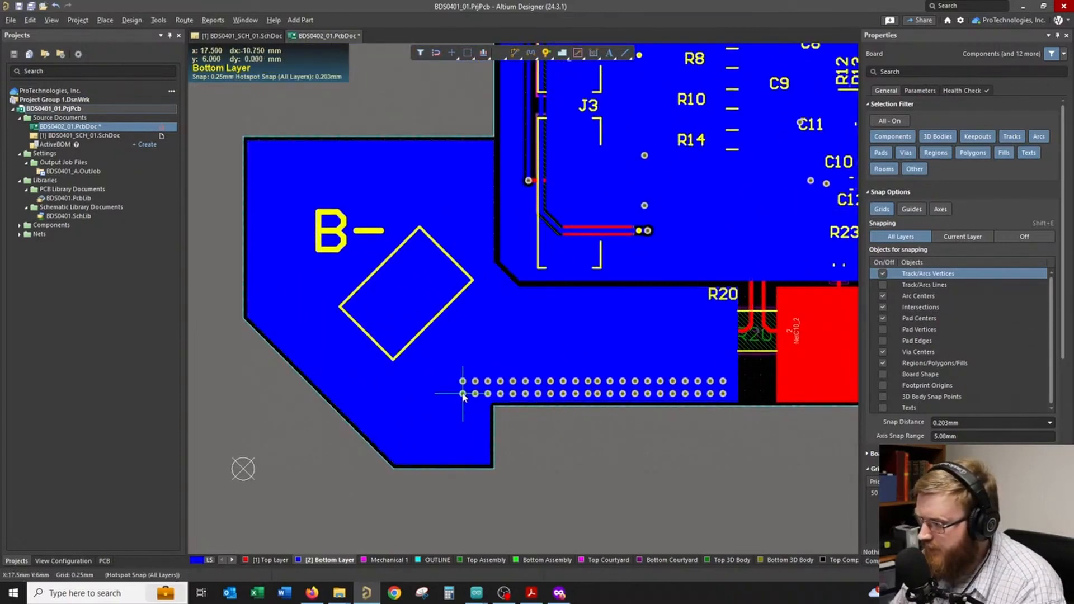
pyautogui.keyDown('ctrl'); pyautogui.scroll(3, 530, 451); pyautogui.keyUp('ctrl')
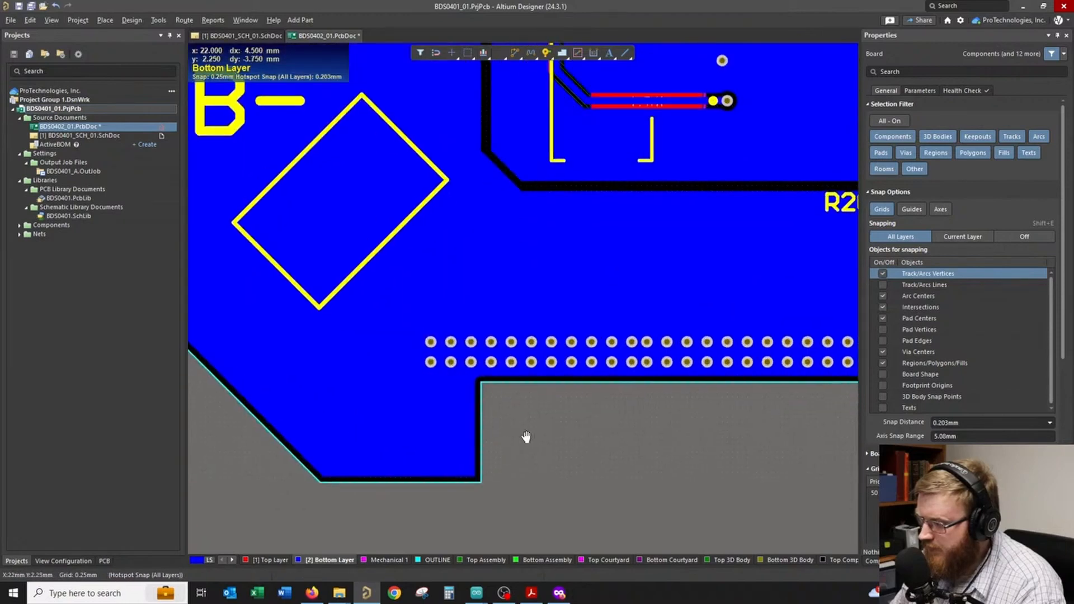
# - Copy the eight leftmost vias of the B- lower rows and paste them into the lower tab, once upright and once horizontally beside it
pyautogui.moveTo(425, 302); pyautogui.dragTo(514, 354)
pyautogui.click(514, 359)
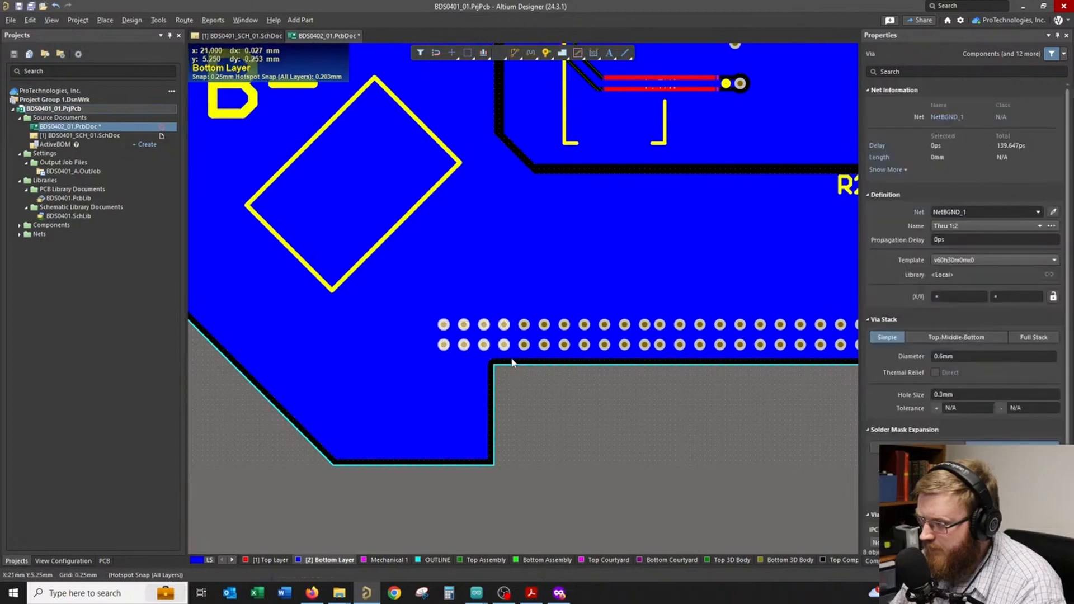
pyautogui.hotkey('ctrl', 'c')
pyautogui.click(444, 345)
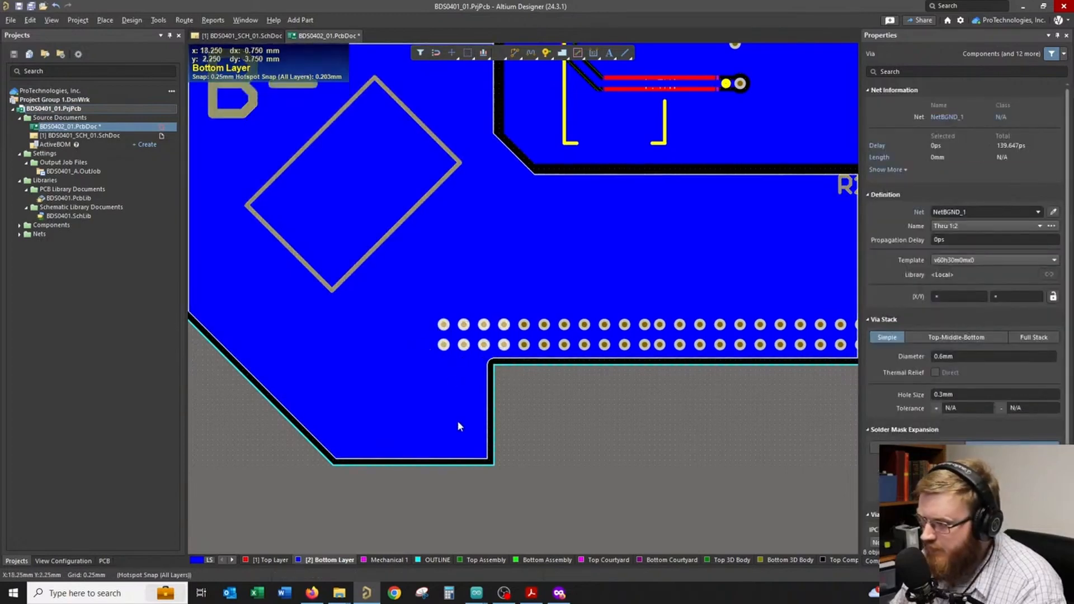
pyautogui.hotkey('ctrl', 'v')
pyautogui.press('space')
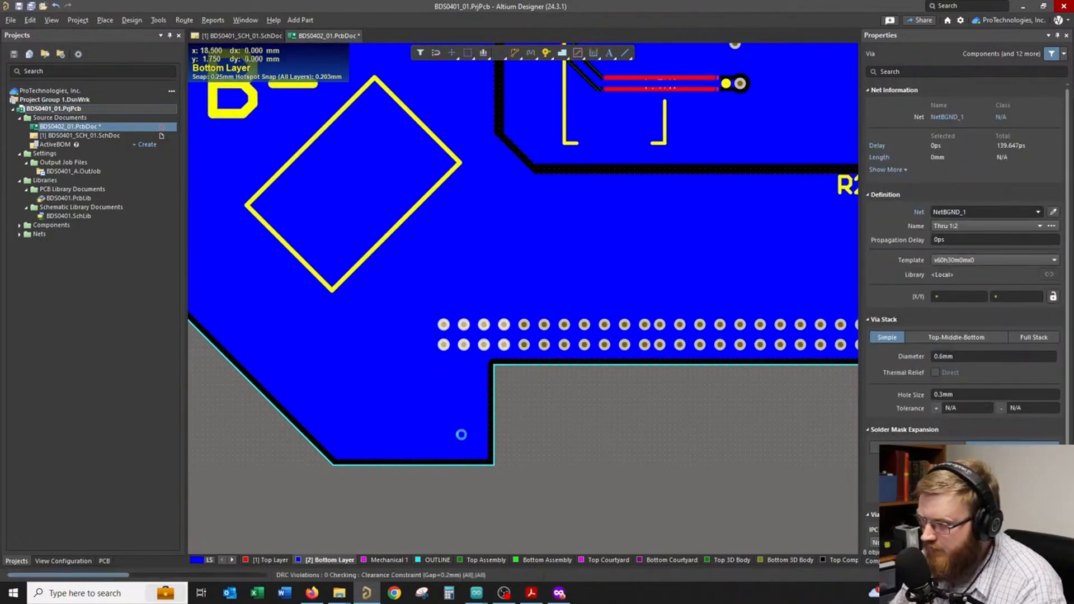
pyautogui.hotkey('ctrl', 'v')
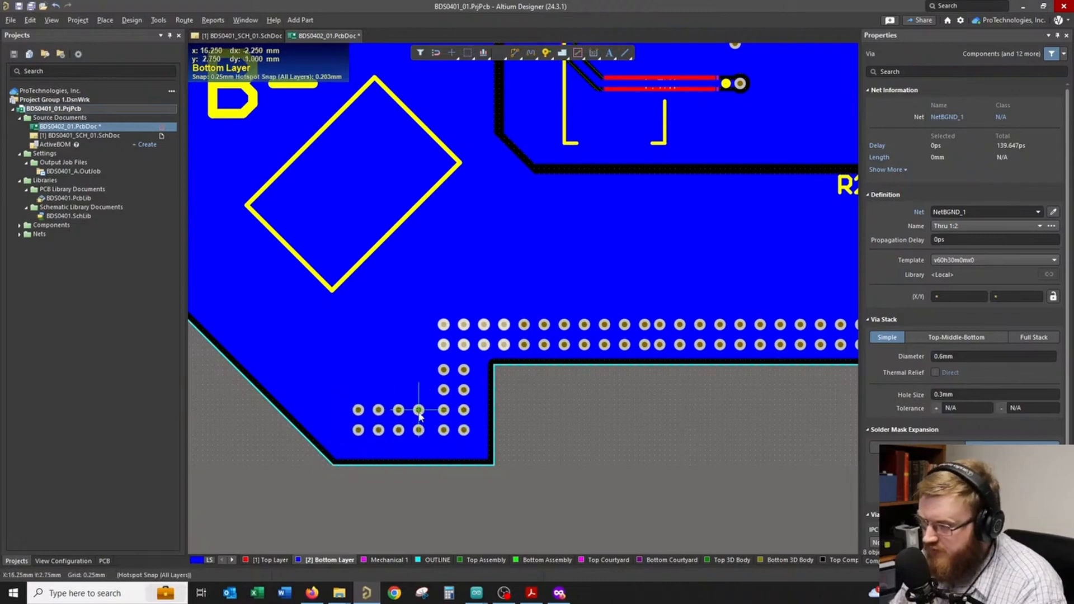
pyautogui.keyDown('ctrl'); pyautogui.scroll(-2, 548, 424); pyautogui.keyUp('ctrl')
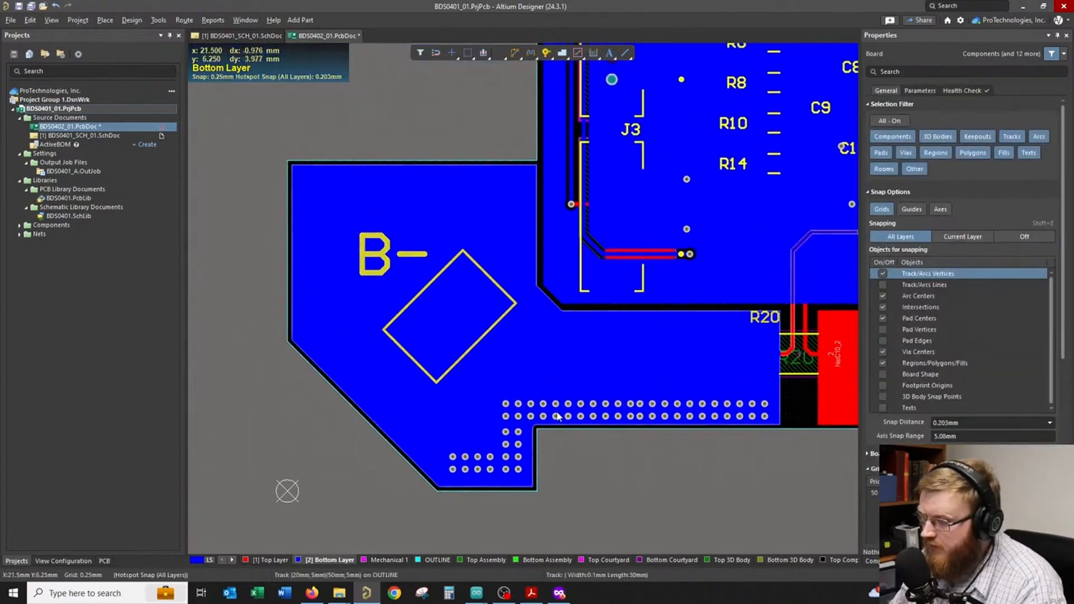
pyautogui.click(630, 471)
pyautogui.rightClick(658, 460)
pyautogui.moveTo(653, 497); pyautogui.dragTo(559, 447)
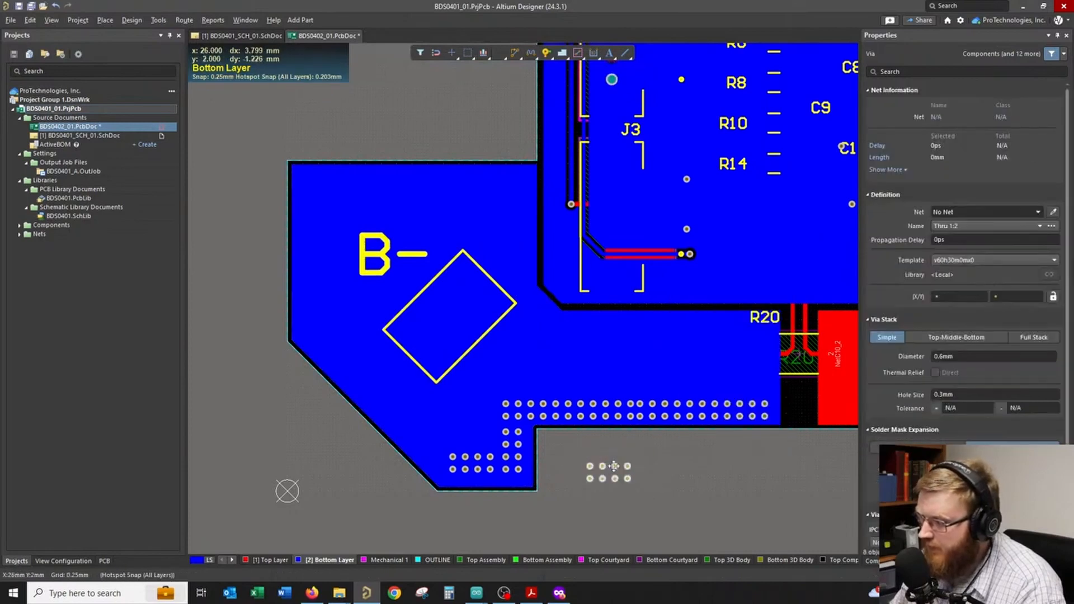
pyautogui.press('Delete')
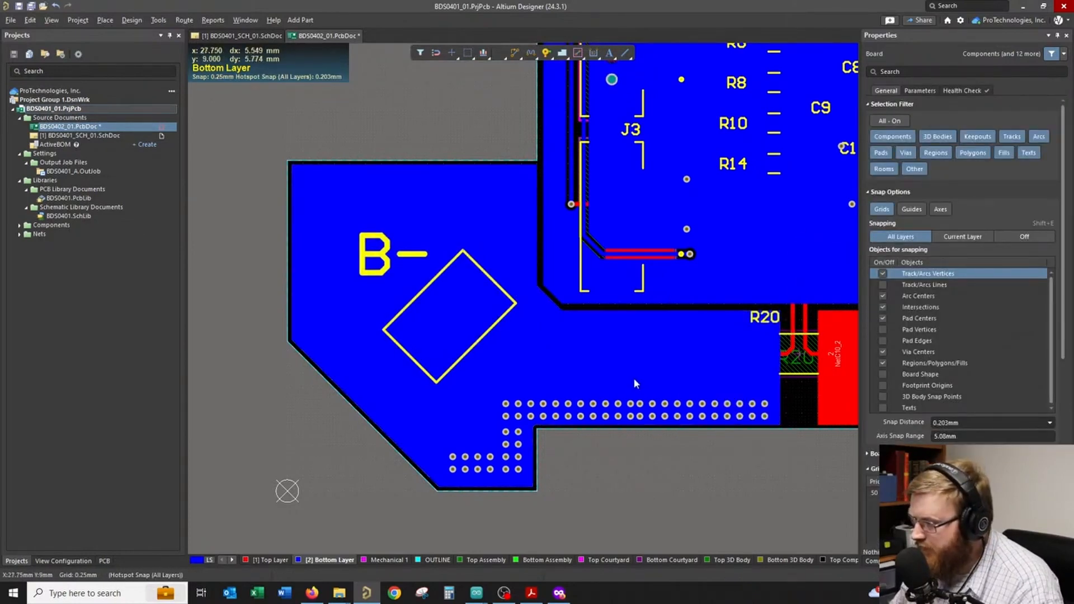
# - Move the 22-via block nearest R20 on the B- lower edge slightly right to even out the spacing between the two blocks
pyautogui.moveTo(637, 428); pyautogui.dragTo(779, 450)
pyautogui.click(634, 377)
pyautogui.moveTo(634, 376); pyautogui.dragTo(779, 467)
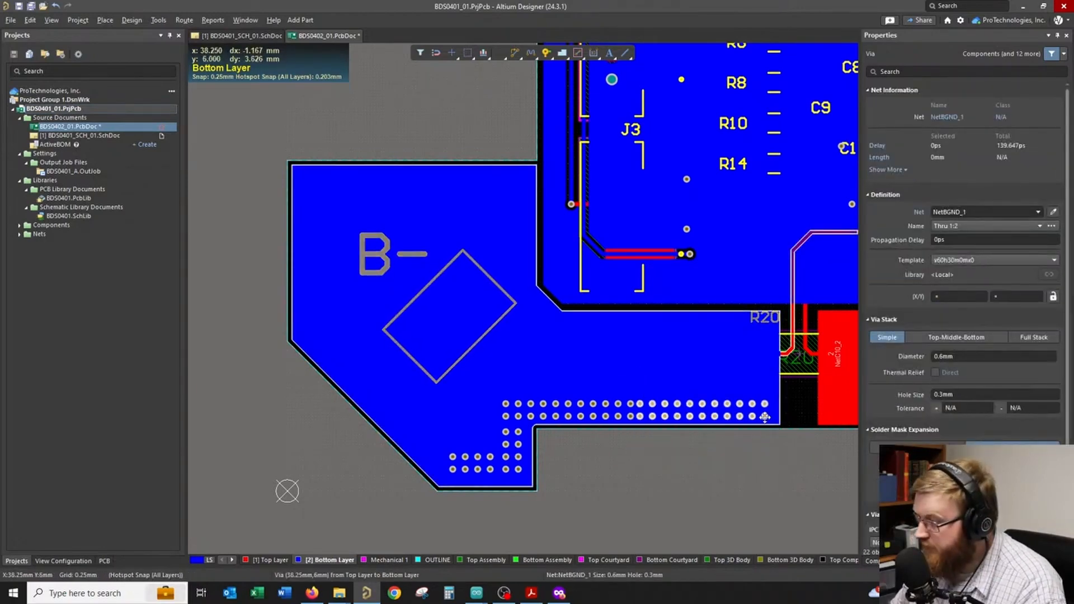
pyautogui.moveTo(765, 417); pyautogui.dragTo(768, 418)
# - Paste 22-via blocks along the upper edge of the B- pour and delete the three via columns overhanging the left board edge
pyautogui.moveTo(637, 413); pyautogui.dragTo(533, 189)
pyautogui.click(527, 186)
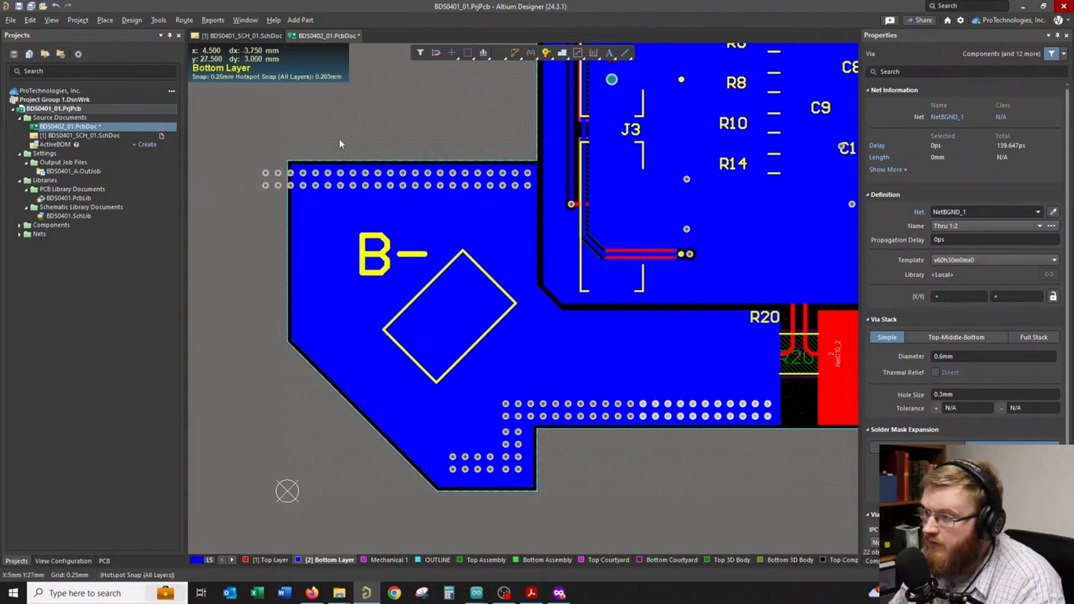
pyautogui.click(264, 137)
pyautogui.keyDown('ctrl'); pyautogui.scroll(2, 263, 136); pyautogui.keyUp('ctrl')
pyautogui.moveTo(264, 155); pyautogui.dragTo(336, 247)
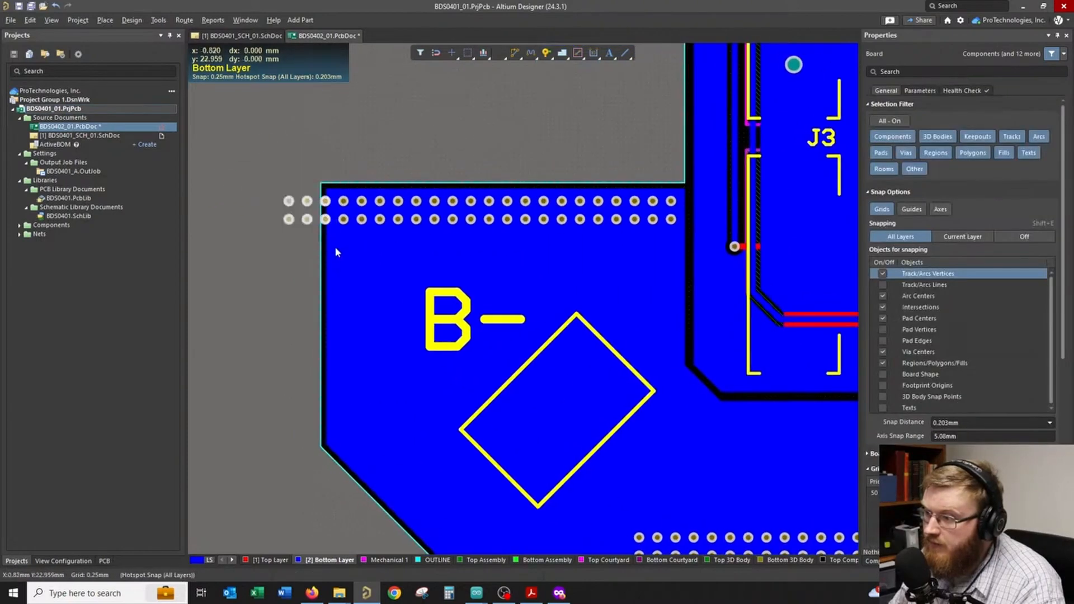
pyautogui.press('Delete')
# - Paste an upright two-column, 22-via block along the left edge of the B- pour below the upper via rows
pyautogui.keyDown('ctrl'); pyautogui.scroll(-2, 269, 291); pyautogui.keyUp('ctrl')
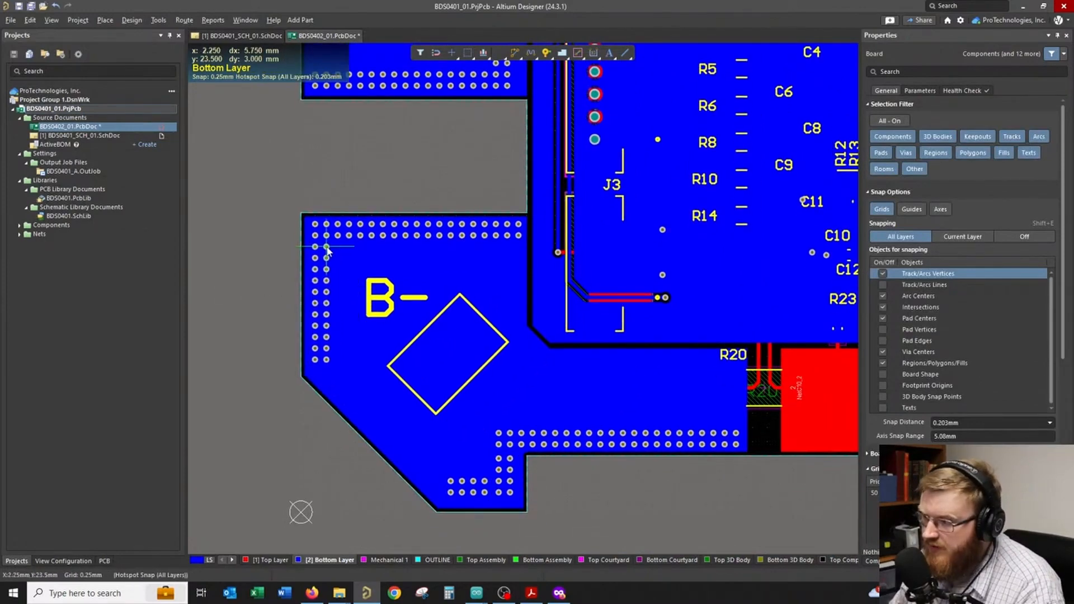
pyautogui.keyDown('ctrl'); pyautogui.scroll(-1, 273, 253); pyautogui.keyUp('ctrl')
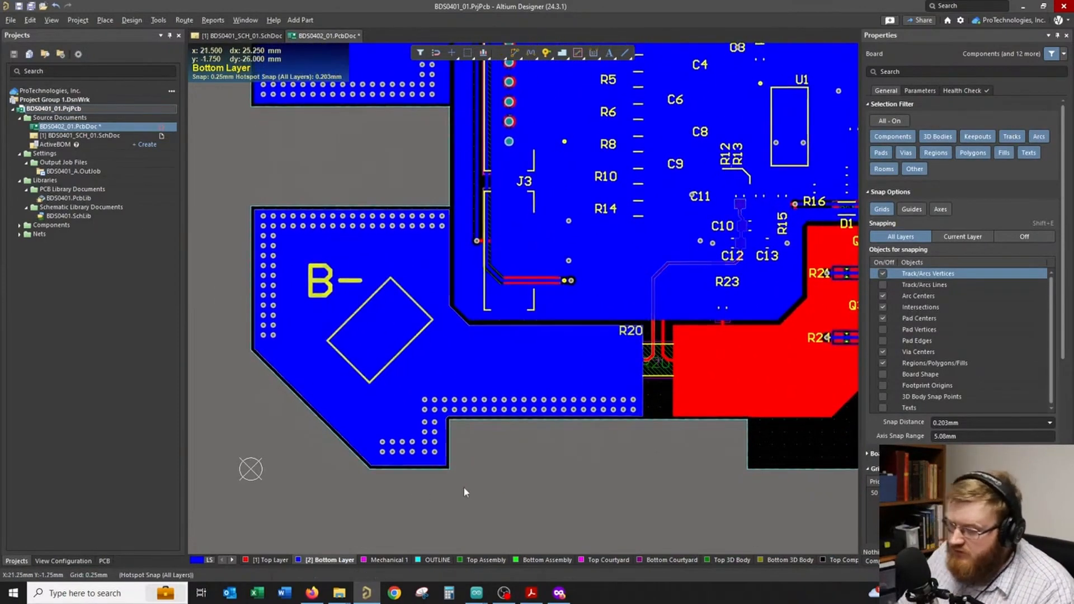
pyautogui.keyDown('ctrl'); pyautogui.scroll(-2, 504, 504); pyautogui.keyUp('ctrl')
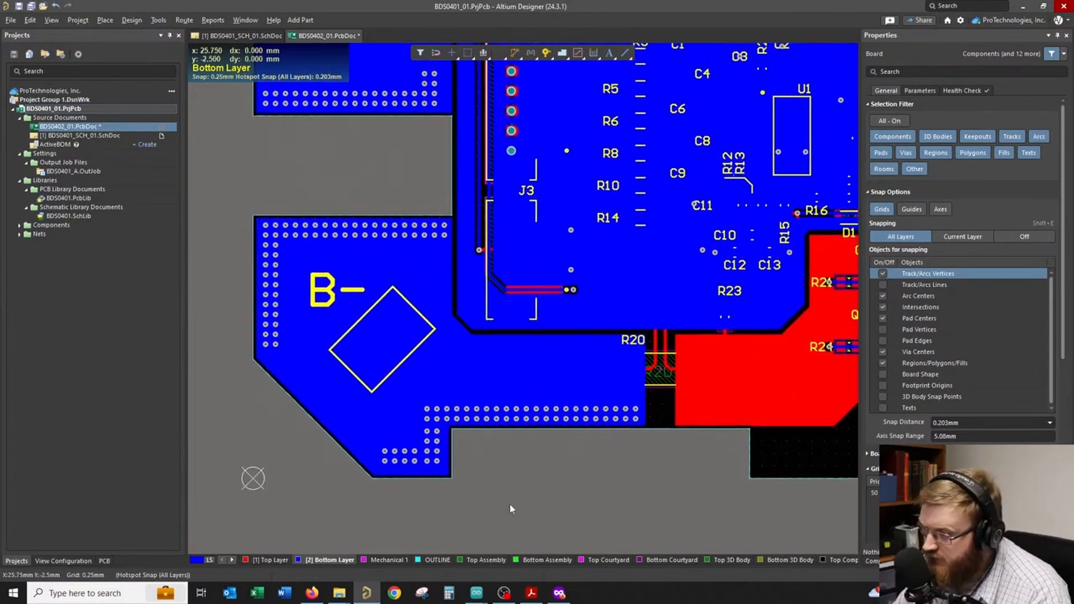
# - Make the Top Layer active and examine the stitched B- pour and the copper between R20 and Q1 to Q4
pyautogui.click(270, 560)
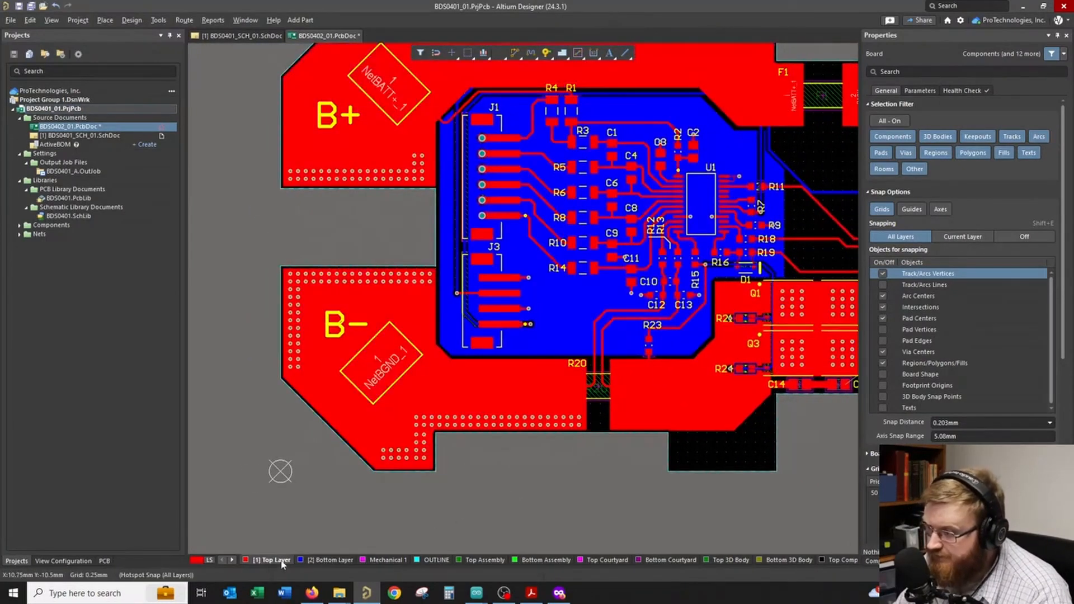
pyautogui.keyDown('ctrl'); pyautogui.scroll(-1, 499, 484); pyautogui.keyUp('ctrl')
pyautogui.keyDown('ctrl'); pyautogui.scroll(4, 521, 454); pyautogui.keyUp('ctrl')
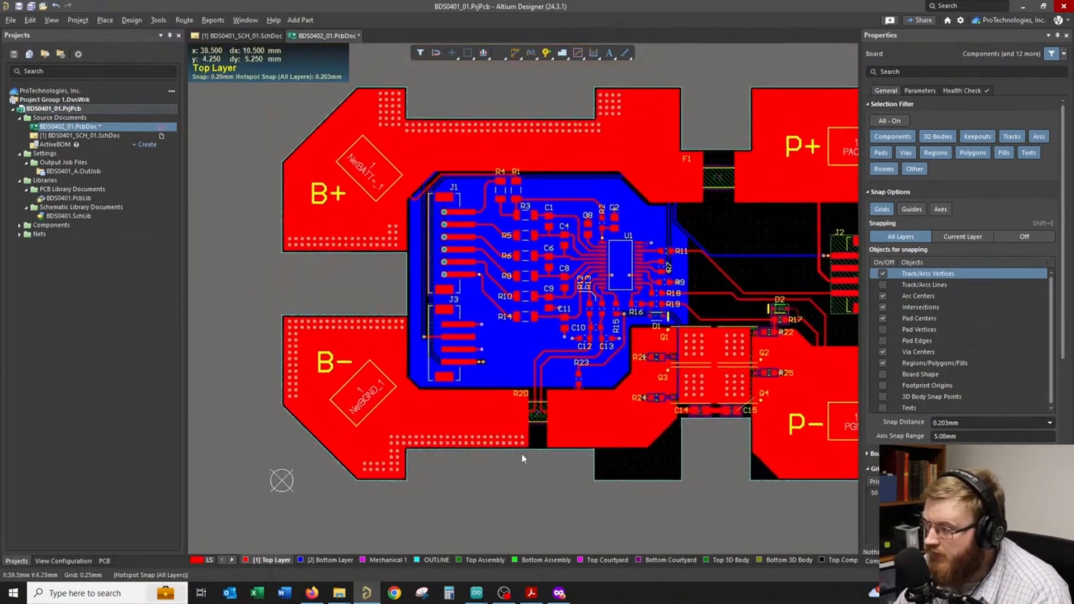
pyautogui.hscroll(3, 536, 438)
pyautogui.keyDown('ctrl'); pyautogui.scroll(1, 537, 438); pyautogui.keyUp('ctrl')
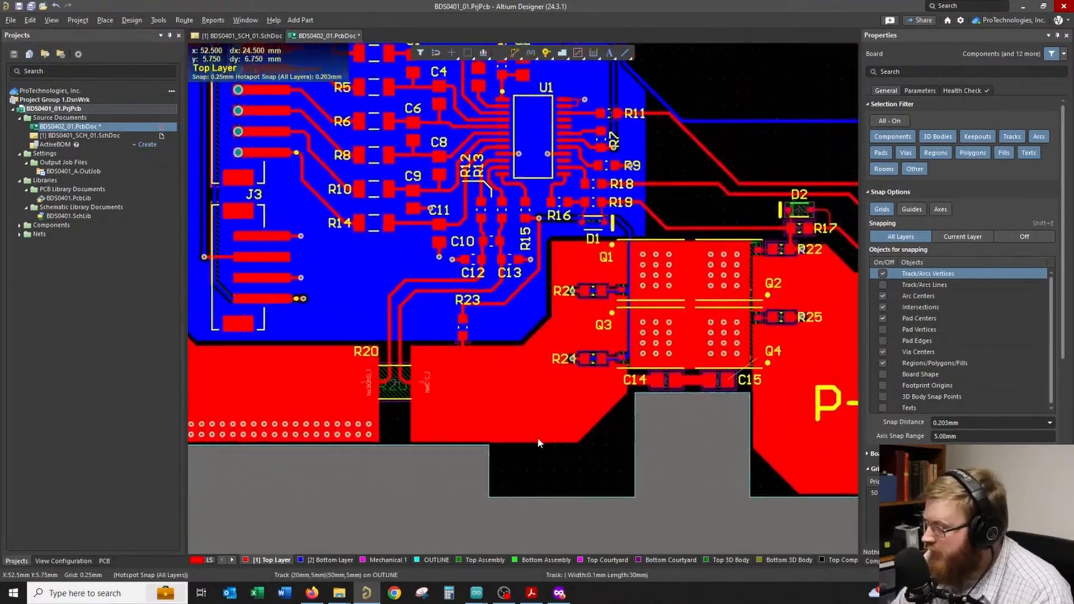
# - Copy the Top Layer NetC10_2 pour between R20 and Q1/Q3, using the centre of C14's NetC10_2 pad as the reference point
pyautogui.click(545, 418)
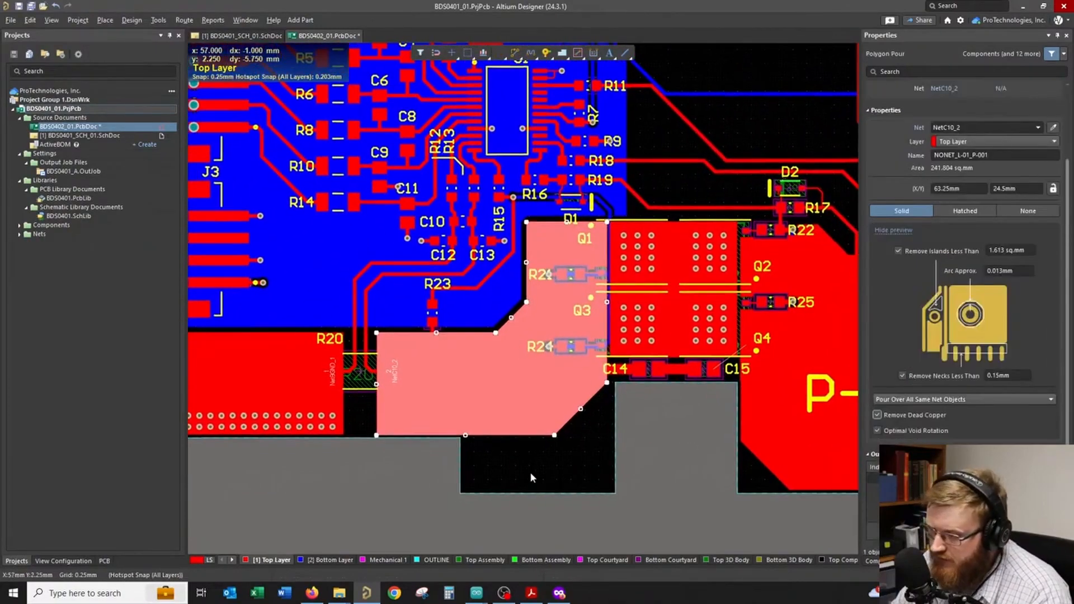
pyautogui.keyDown('ctrl'); pyautogui.scroll(-4, 536, 466); pyautogui.keyUp('ctrl')
pyautogui.keyDown('ctrl'); pyautogui.scroll(3, 554, 455); pyautogui.keyUp('ctrl')
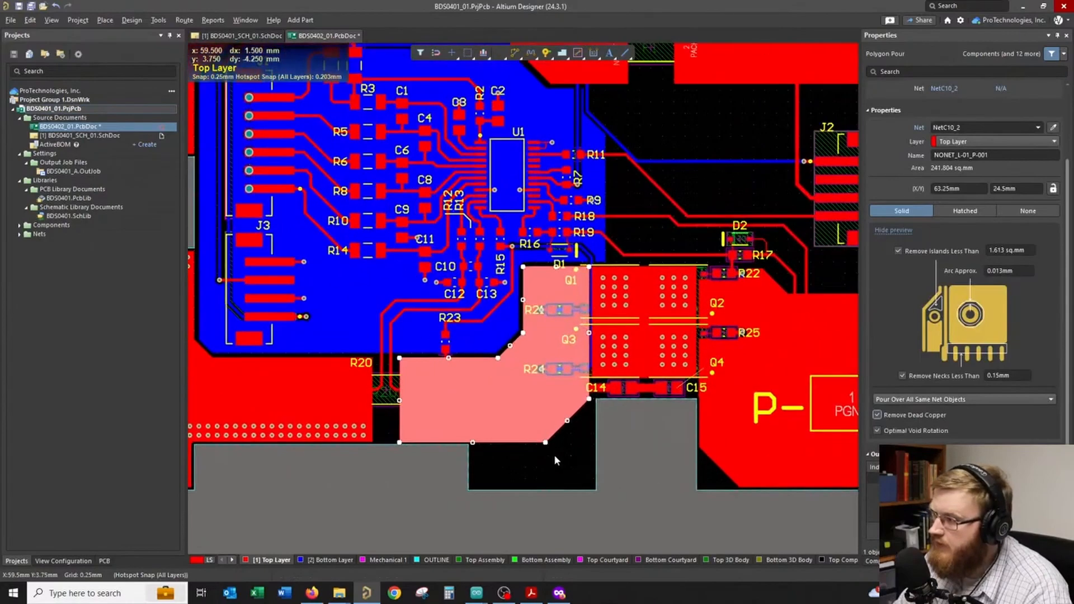
pyautogui.keyDown('ctrl'); pyautogui.scroll(1, 624, 424); pyautogui.keyUp('ctrl')
pyautogui.moveTo(623, 424); pyautogui.dragTo(600, 437, button='right')
pyautogui.hotkey('ctrl', 'c')
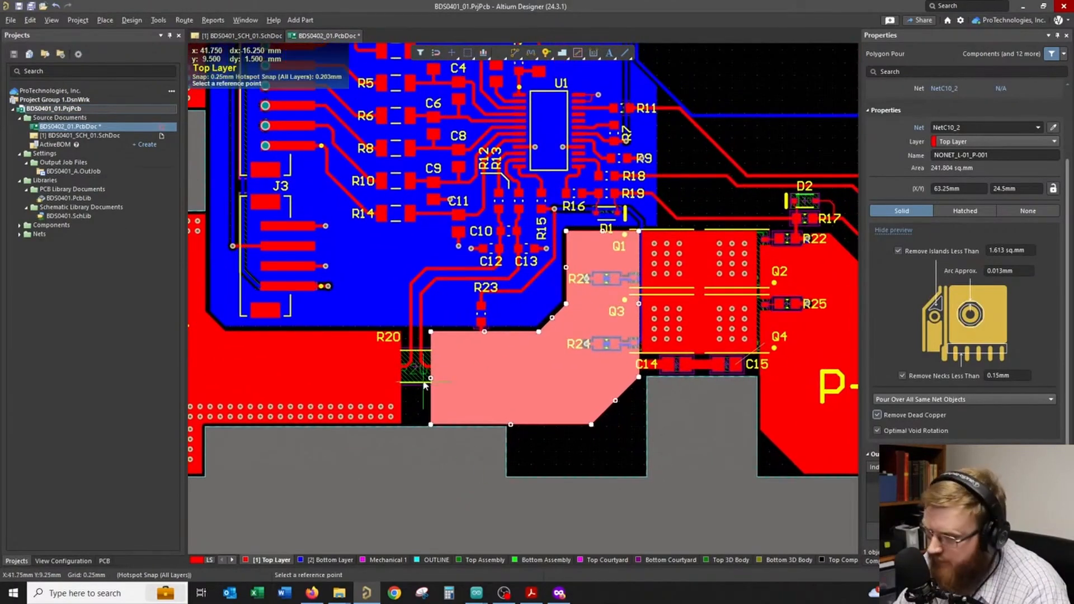
pyautogui.keyDown('ctrl'); pyautogui.scroll(3, 622, 357); pyautogui.keyUp('ctrl')
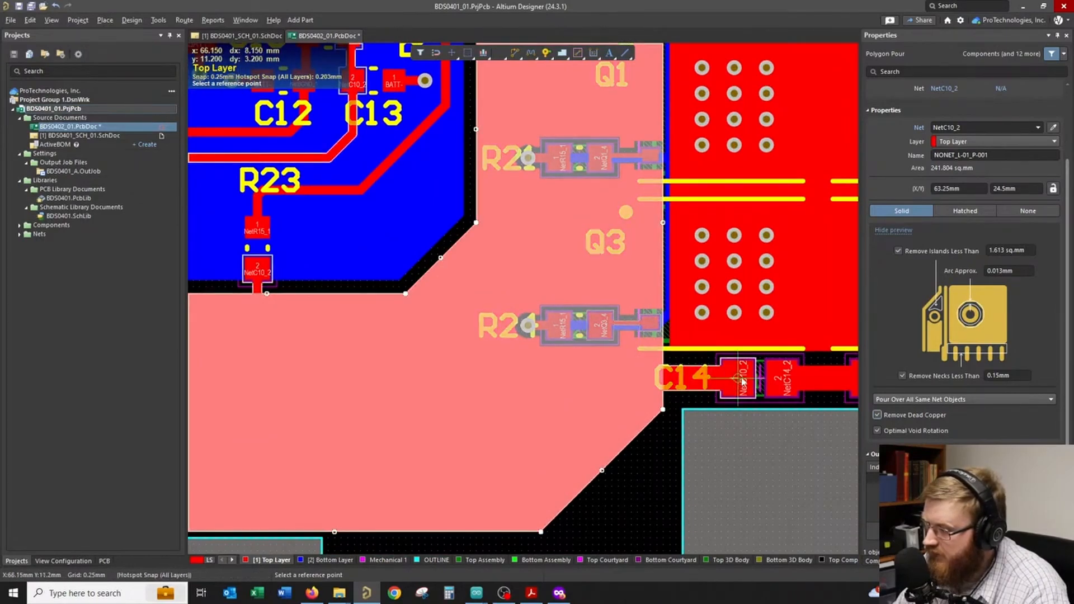
pyautogui.rightClick(640, 479)
# - Paste the NetC10_2 pour onto the Bottom Layer, aligned on C14's NetC10_2 pad, and turn off Remove Dead Copper for it
pyautogui.keyDown('ctrl'); pyautogui.scroll(-2, 604, 479); pyautogui.keyUp('ctrl')
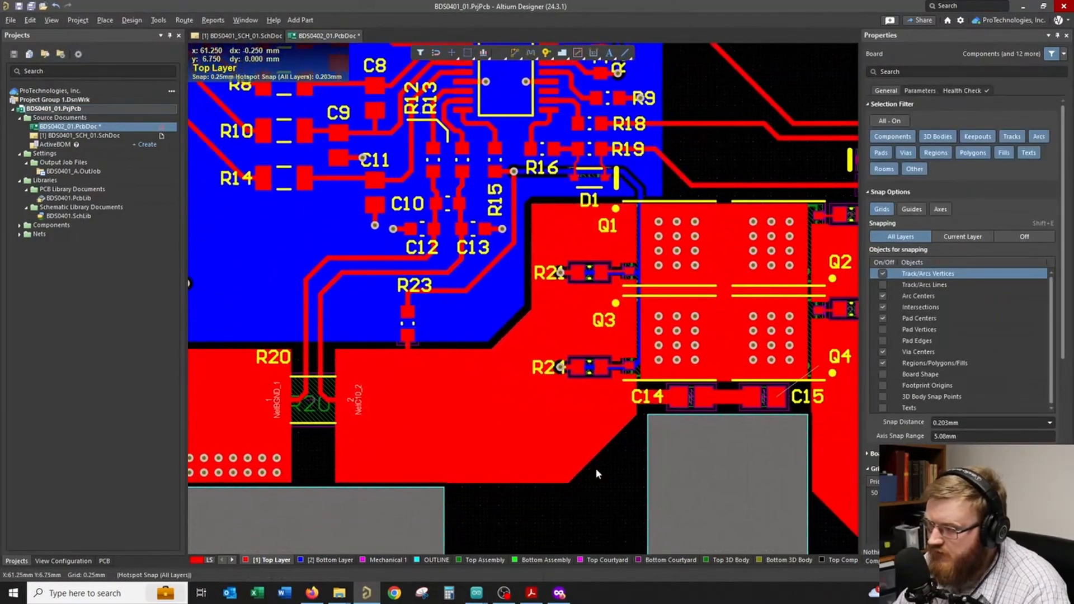
pyautogui.click(304, 560)
pyautogui.click(38, 25)
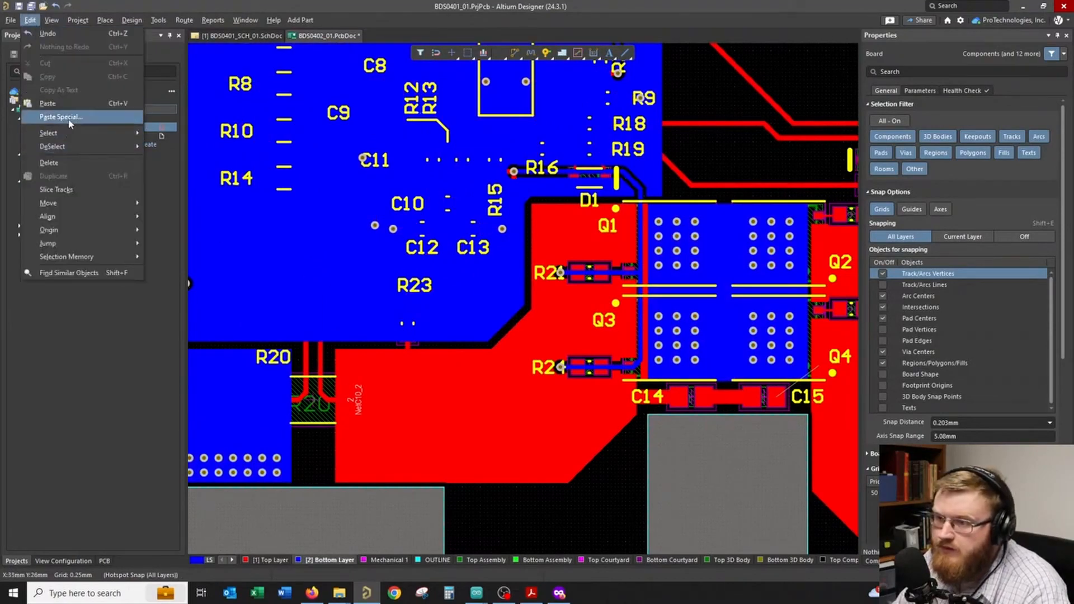
pyautogui.click(50, 113)
pyautogui.click(497, 342)
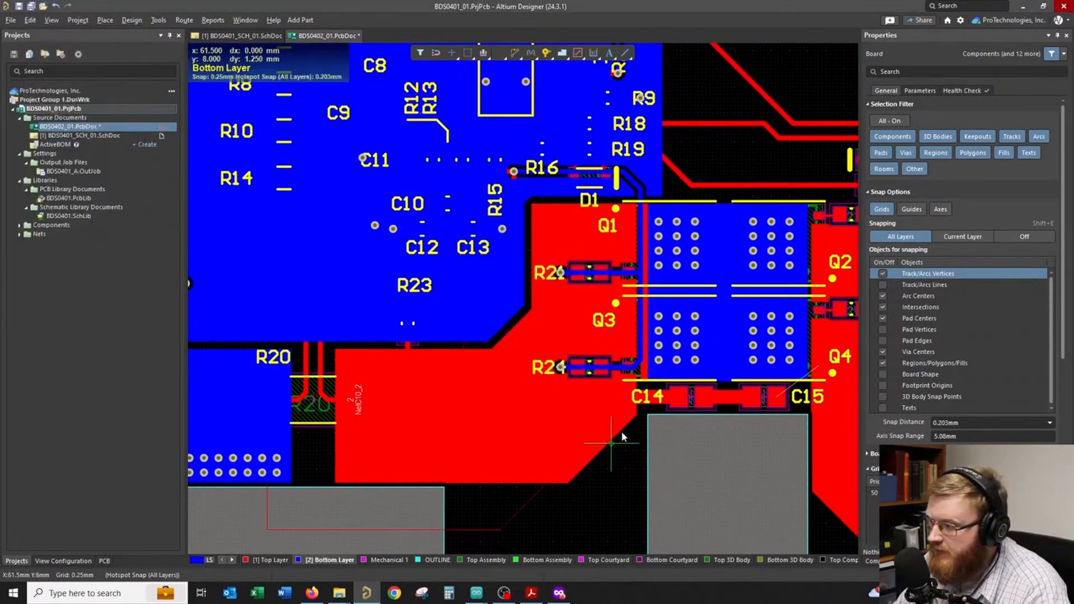
pyautogui.click(680, 398)
pyautogui.keyDown('ctrl'); pyautogui.scroll(-1, 523, 299); pyautogui.keyUp('ctrl')
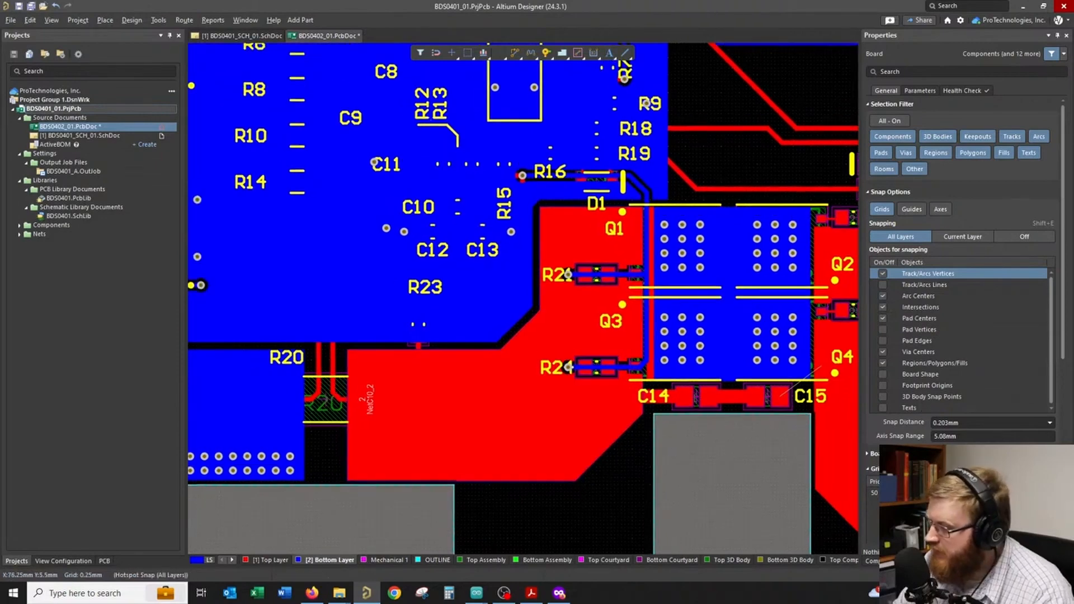
pyautogui.click(563, 437)
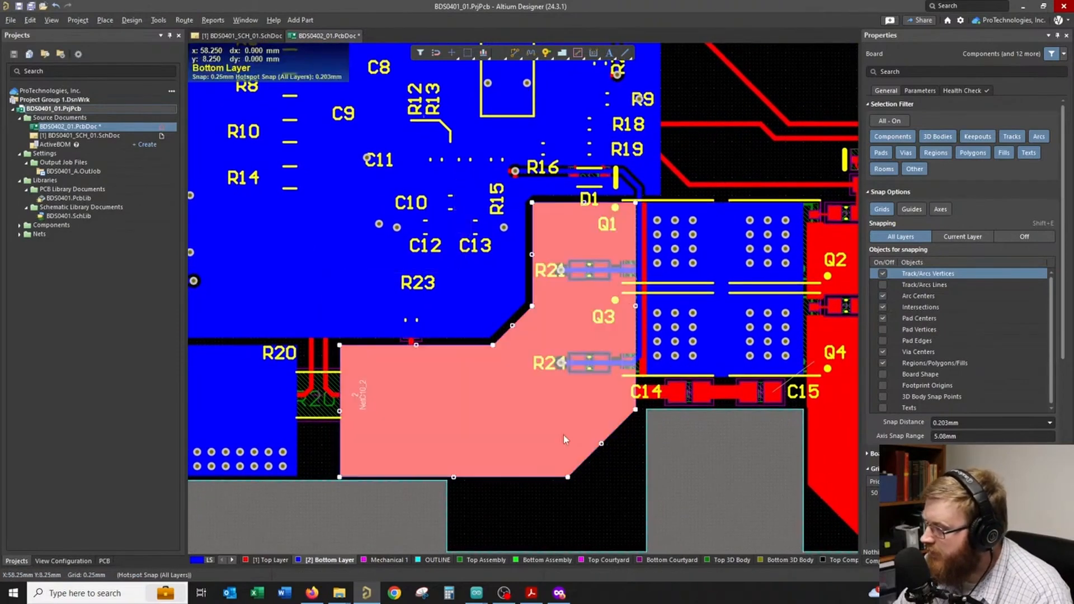
pyautogui.click(892, 415)
pyautogui.click(616, 494)
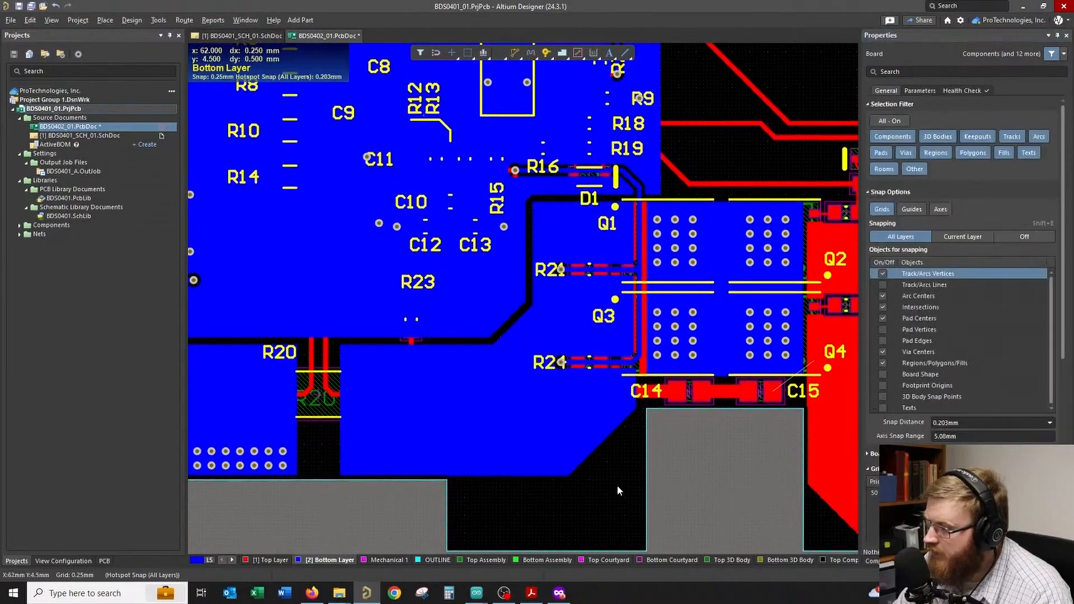
# - Copy a 12-via block from the B- lower edge, paste it repeatedly along the NetC10_2 pour's lower edge, and delete the vias overhanging the chamfered corner
pyautogui.keyDown('ctrl'); pyautogui.scroll(4, 615, 361); pyautogui.keyUp('ctrl')
pyautogui.keyDown('ctrl'); pyautogui.scroll(-6, 614, 362); pyautogui.keyUp('ctrl')
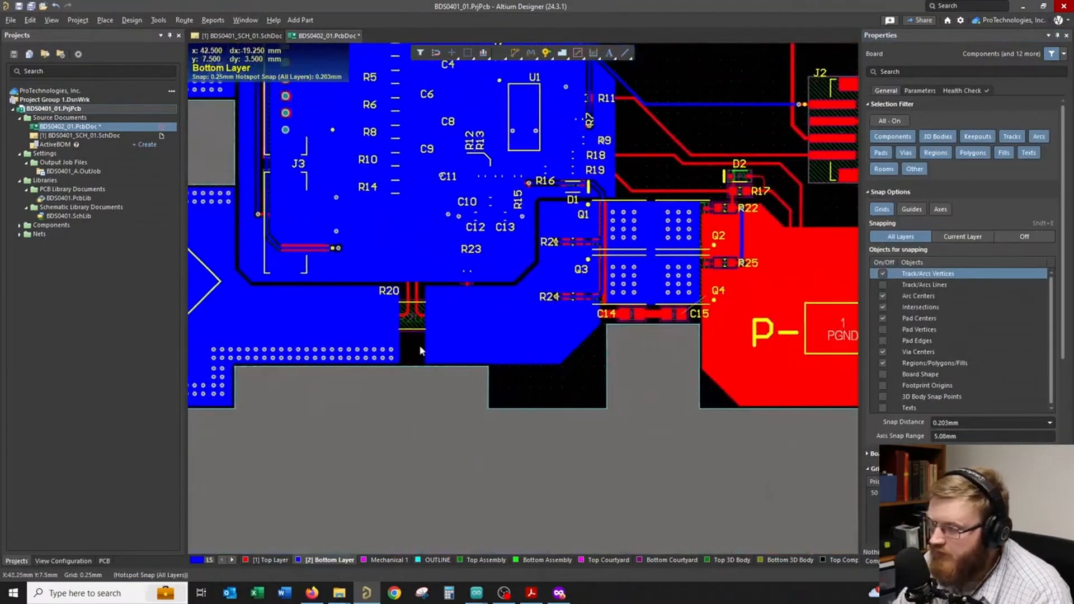
pyautogui.keyDown('ctrl'); pyautogui.scroll(2, 419, 347); pyautogui.keyUp('ctrl')
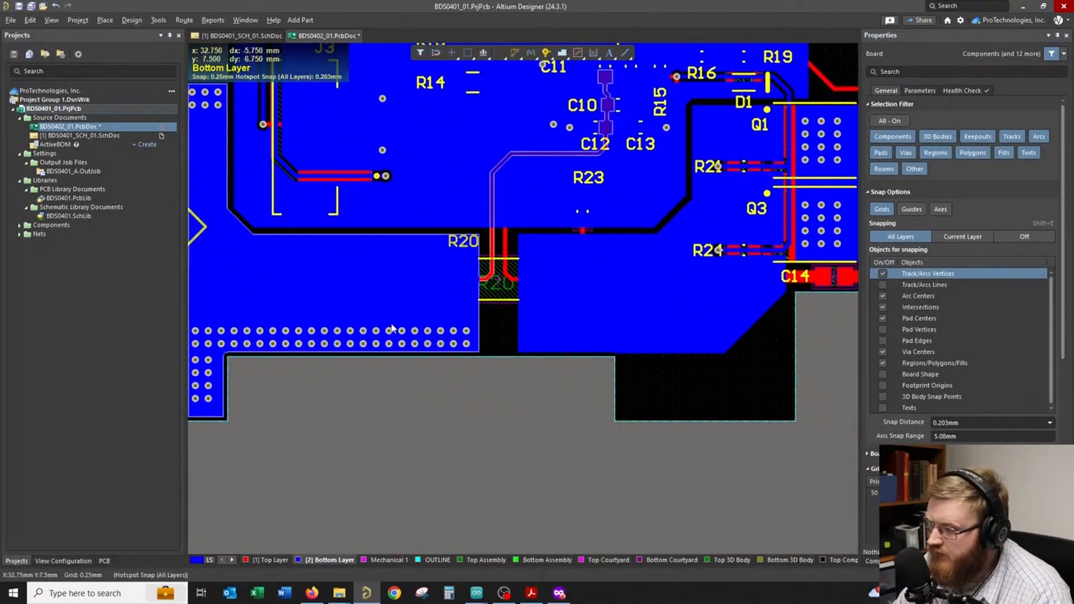
pyautogui.moveTo(391, 310); pyautogui.dragTo(479, 372)
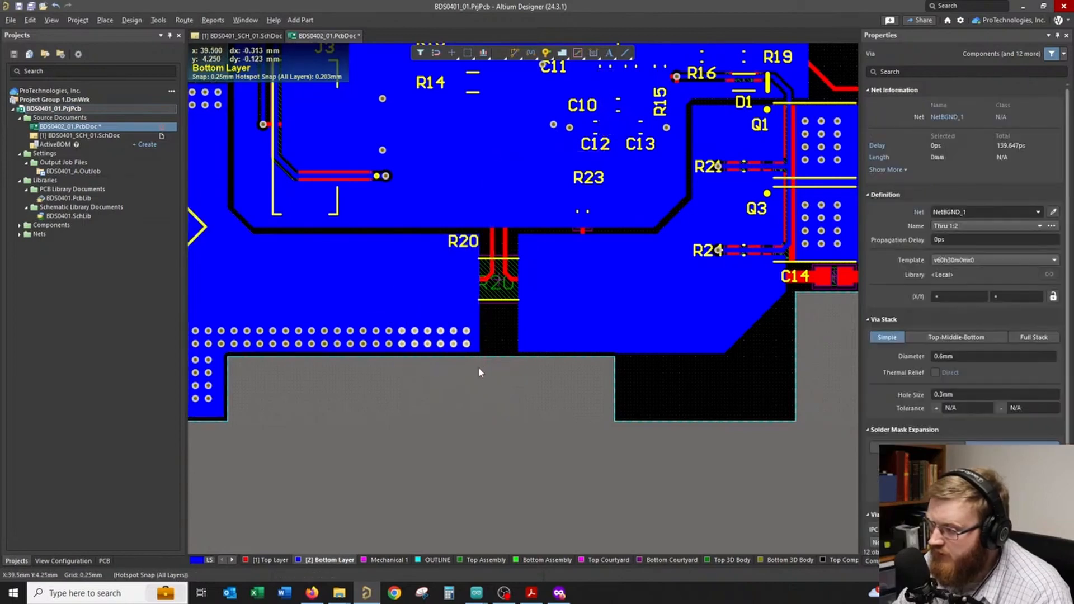
pyautogui.click(467, 349)
pyautogui.hotkey('ctrl', 'v')
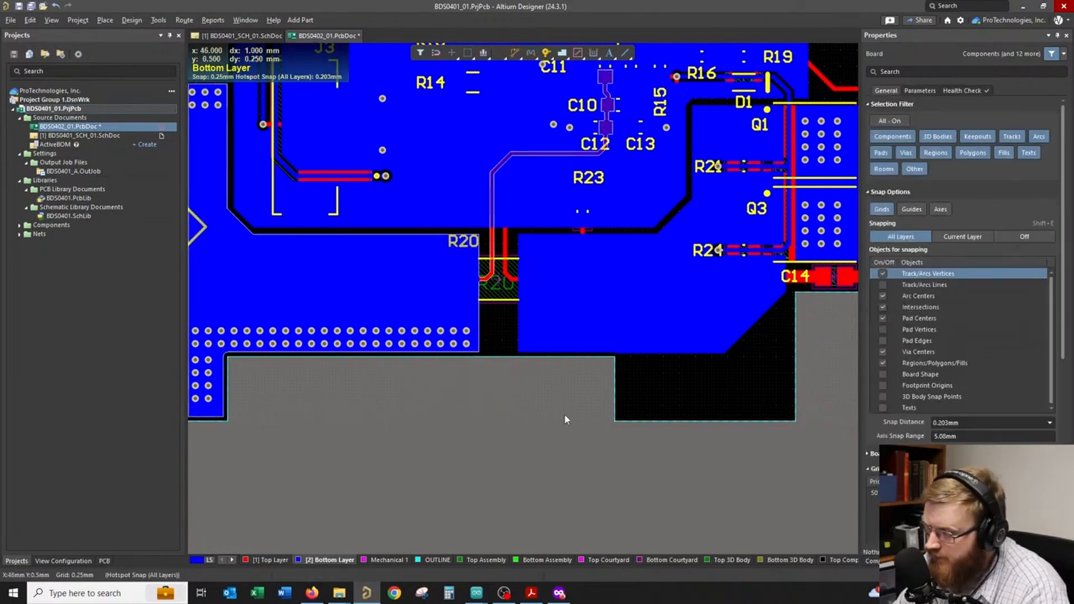
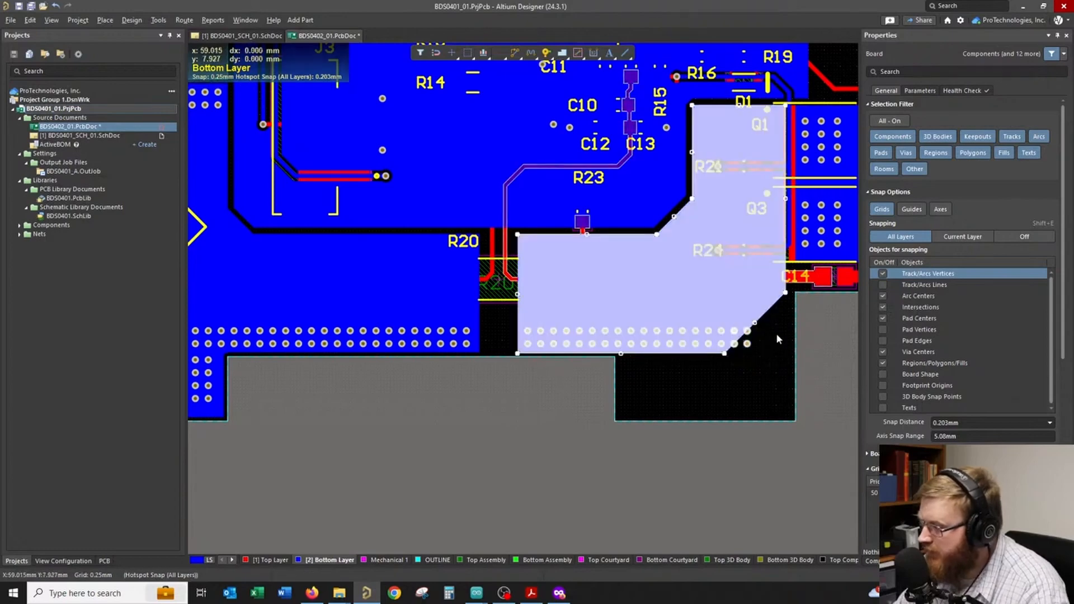
pyautogui.click(755, 360)
pyautogui.press('Delete')
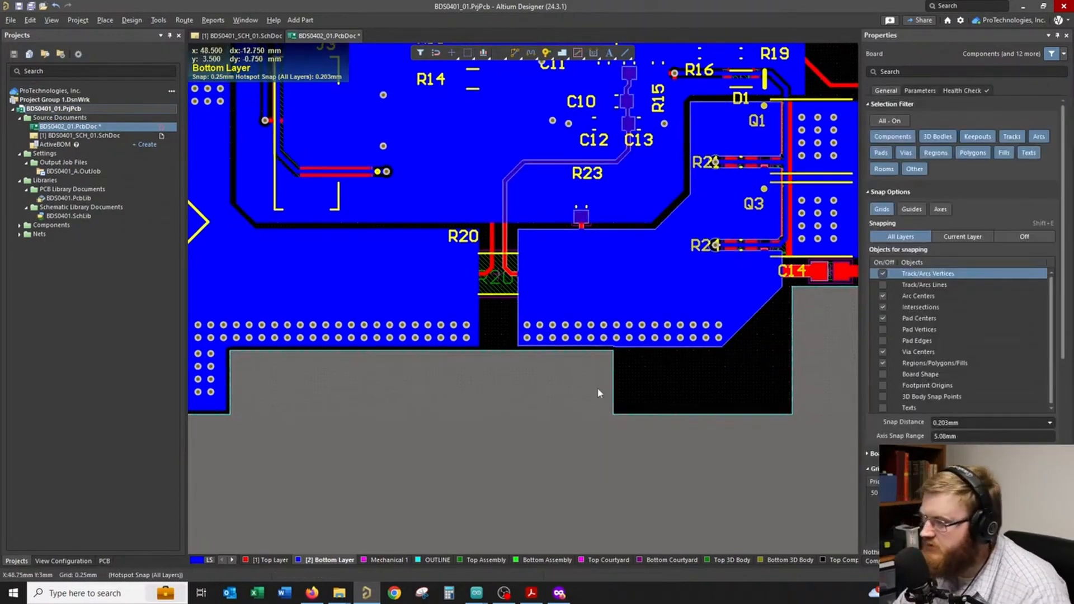
# - On the Top Layer, route a track from C15's PGND pad into the adjacent P- pour
pyautogui.click(270, 560)
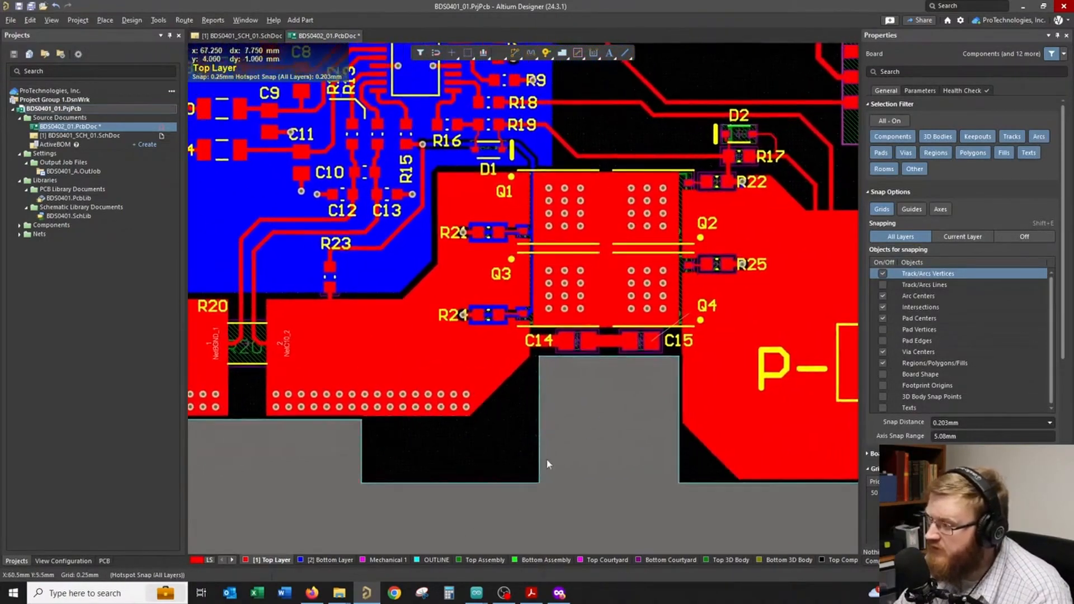
pyautogui.click(342, 561)
pyautogui.moveTo(653, 290); pyautogui.dragTo(565, 297, button='right')
pyautogui.keyDown('ctrl'); pyautogui.scroll(1, 565, 297); pyautogui.keyUp('ctrl')
pyautogui.click(264, 560)
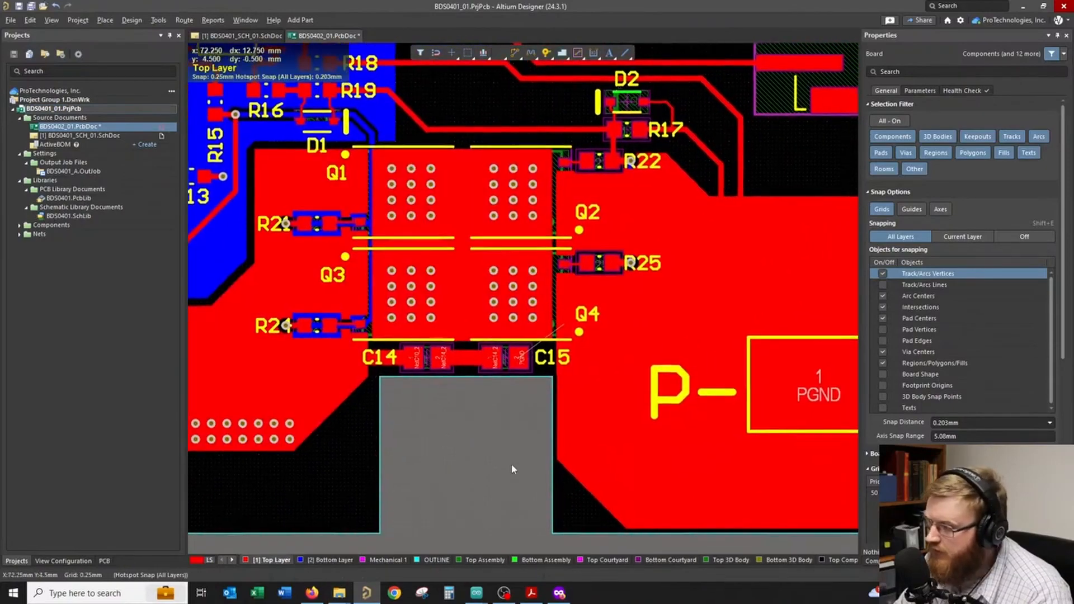
pyautogui.moveTo(621, 439); pyautogui.dragTo(511, 431, button='right')
pyautogui.keyDown('ctrl'); pyautogui.scroll(-3, 511, 431); pyautogui.keyUp('ctrl')
pyautogui.keyDown('ctrl'); pyautogui.scroll(1, 508, 387); pyautogui.keyUp('ctrl')
pyautogui.keyDown('ctrl'); pyautogui.scroll(3, 403, 382); pyautogui.keyUp('ctrl')
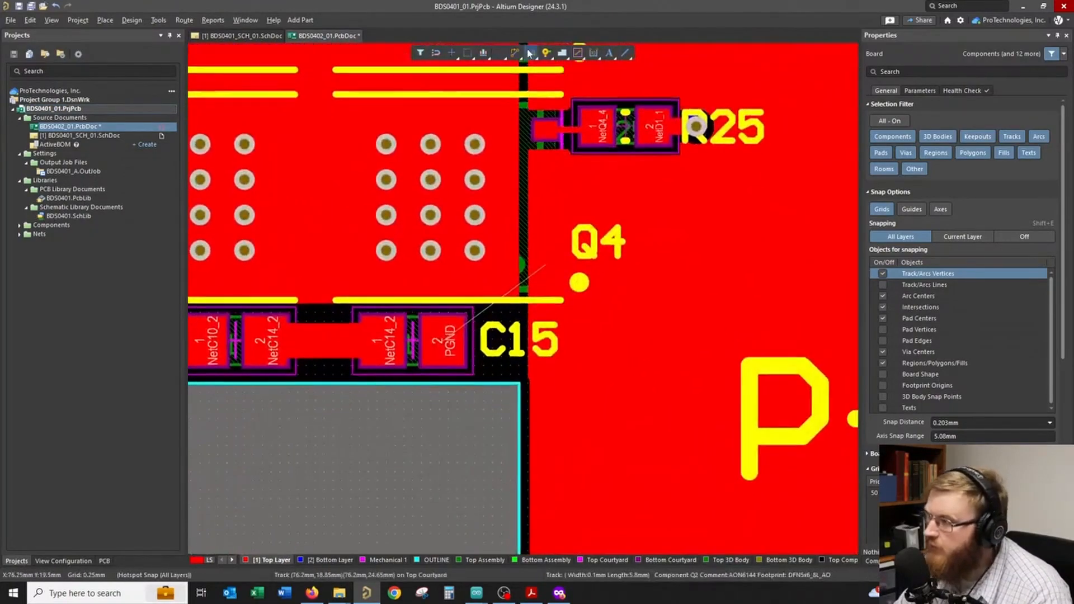
pyautogui.hotkey('ctrl', 'w')
pyautogui.click(446, 330)
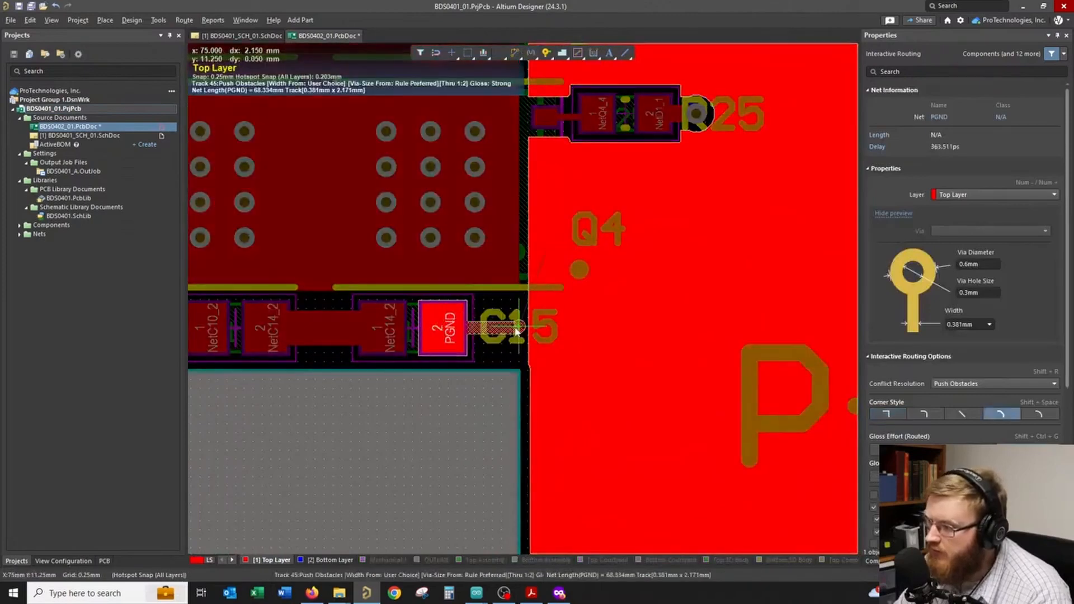
pyautogui.click(549, 332)
pyautogui.rightClick(549, 333)
pyautogui.rightClick(492, 417)
# - Copy the Top Layer PGND pour around P-, using the centre of the P- pad as the reference point
pyautogui.keyDown('ctrl'); pyautogui.scroll(-3, 492, 415); pyautogui.keyUp('ctrl')
pyautogui.moveTo(576, 416); pyautogui.dragTo(506, 408, button='right')
pyautogui.press('KP_Multiply')
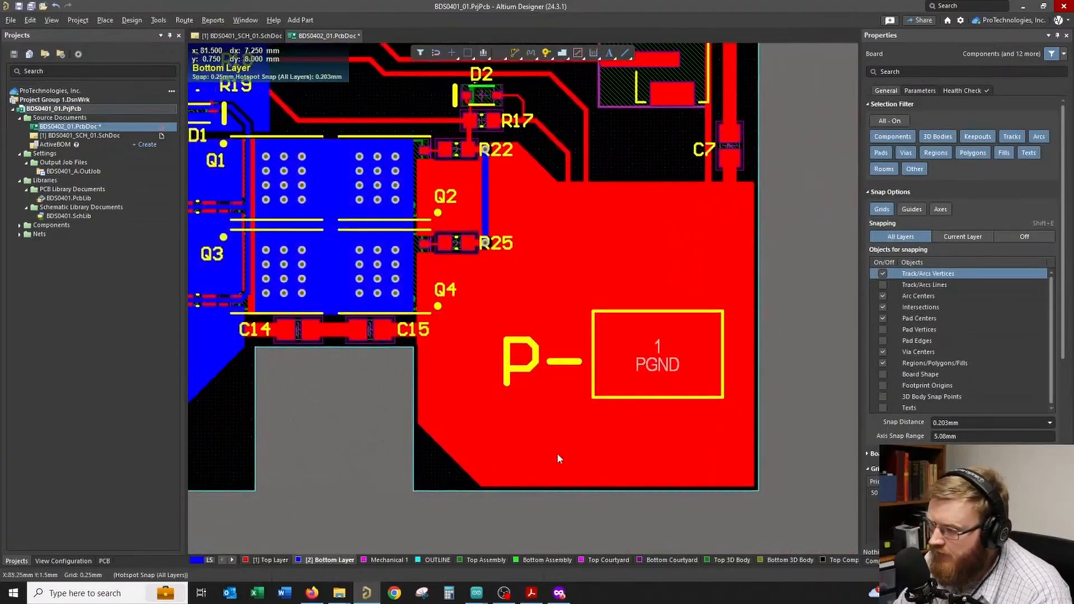
pyautogui.press('KP_Multiply')
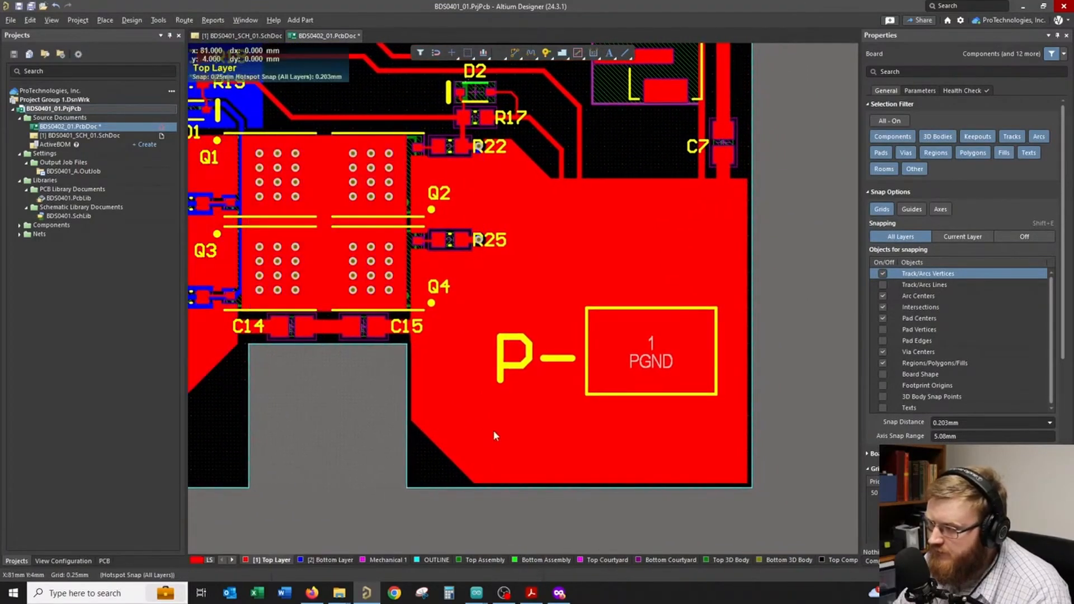
pyautogui.click(494, 431)
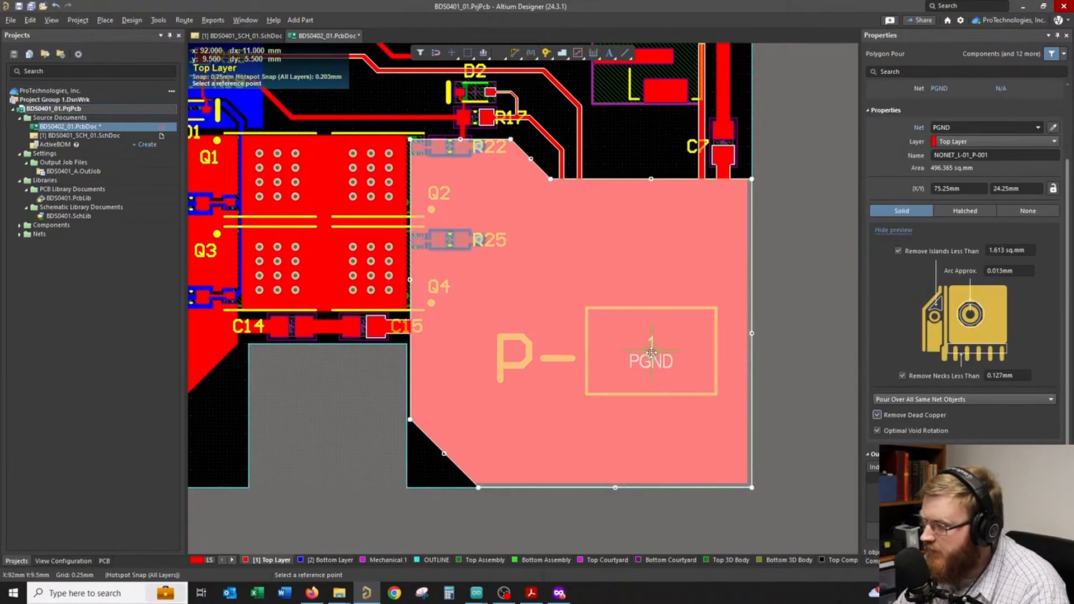
pyautogui.click(304, 495)
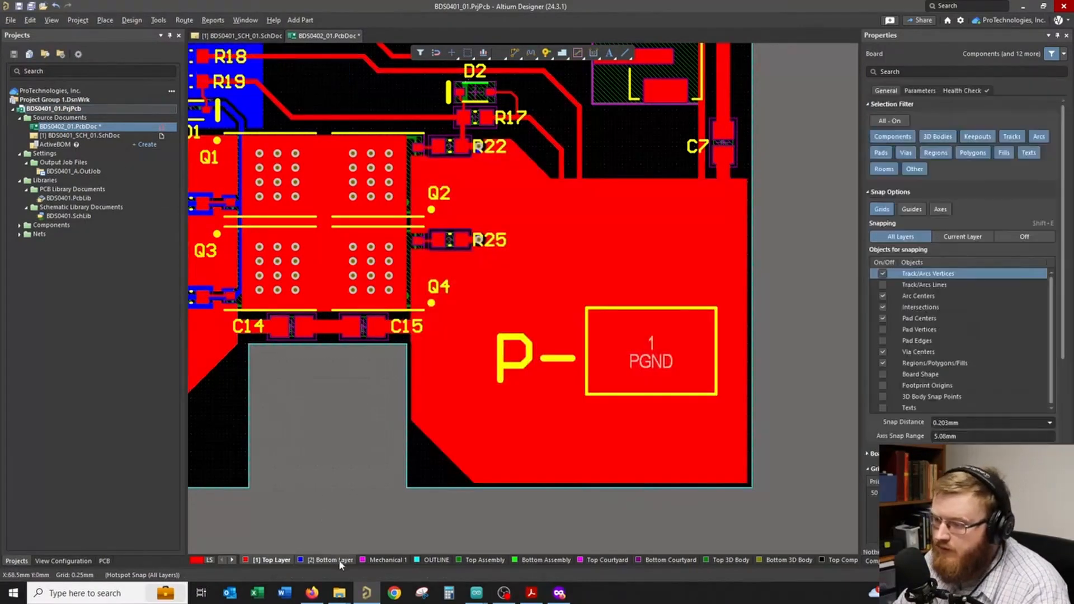
# - Paste the PGND pour onto the Bottom Layer with its net kept, aligned on the P- pad, and turn off Remove Dead Copper for it
pyautogui.click(339, 561)
pyautogui.click(30, 20)
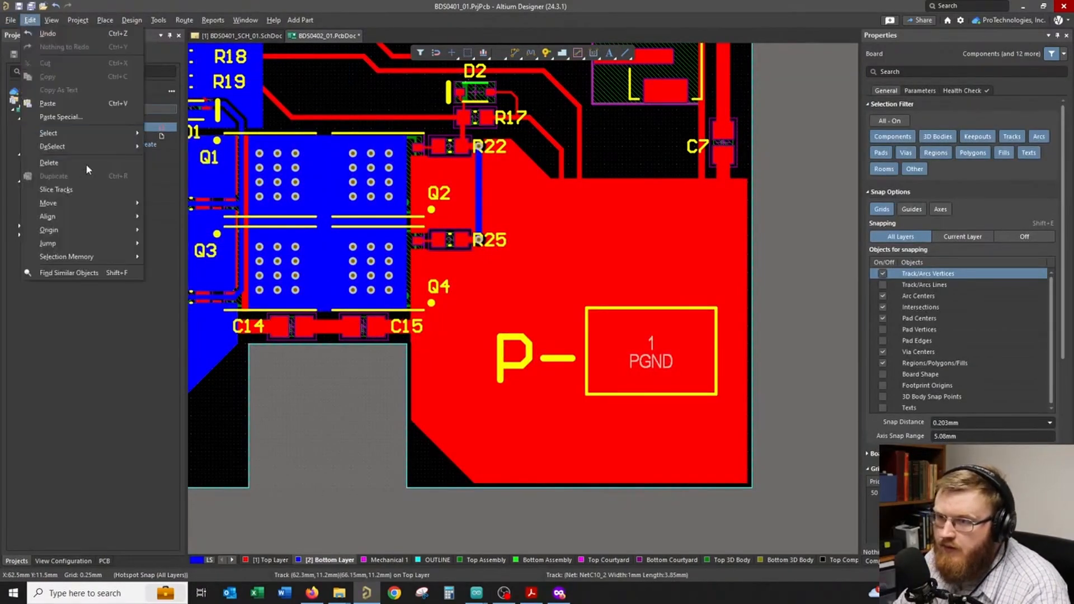
pyautogui.click(61, 117)
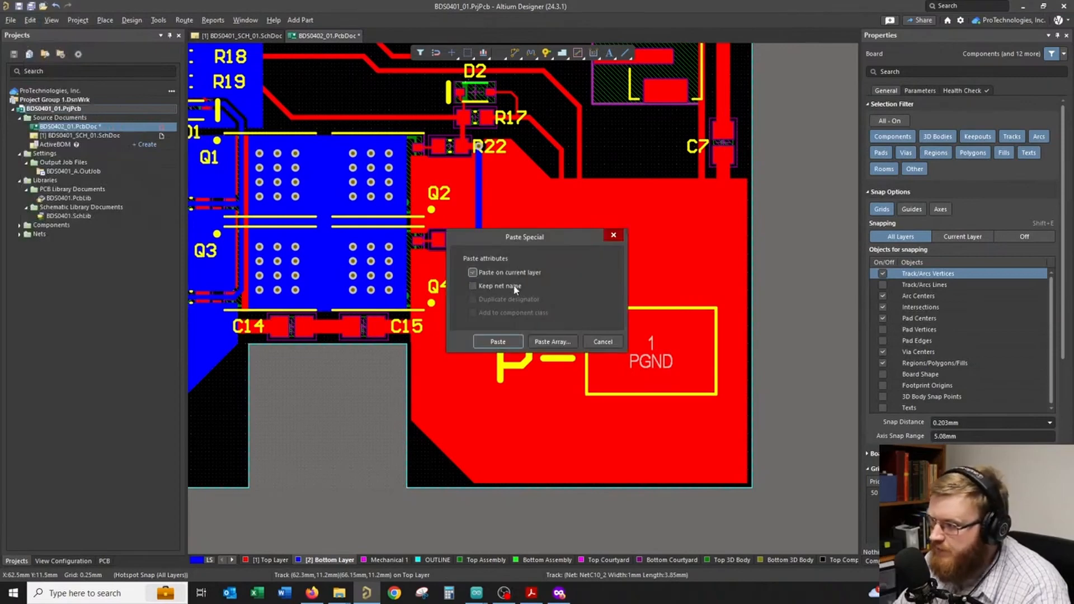
pyautogui.click(497, 341)
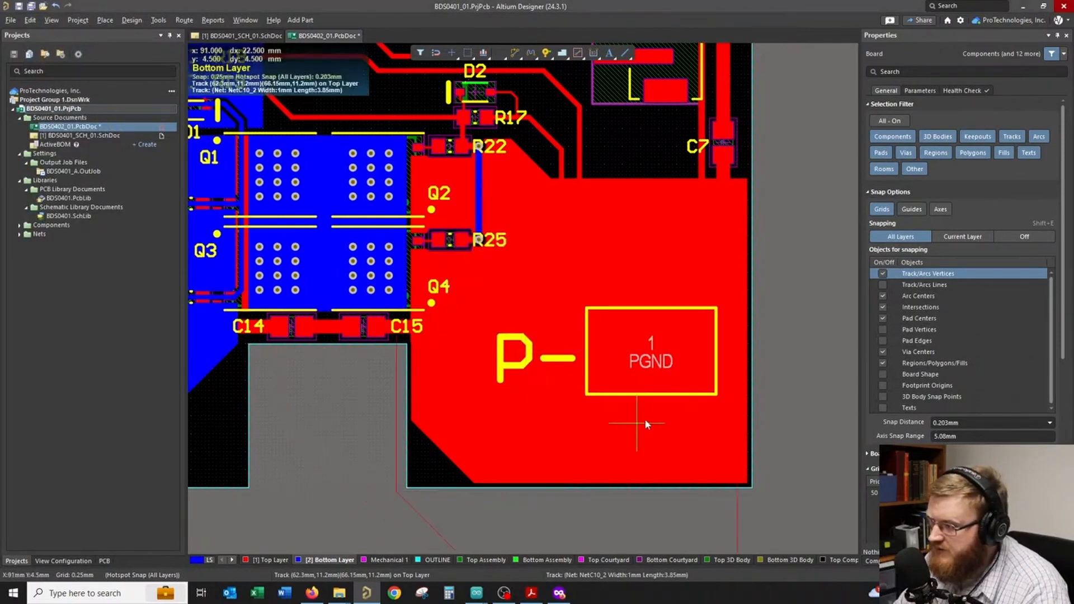
pyautogui.click(653, 350)
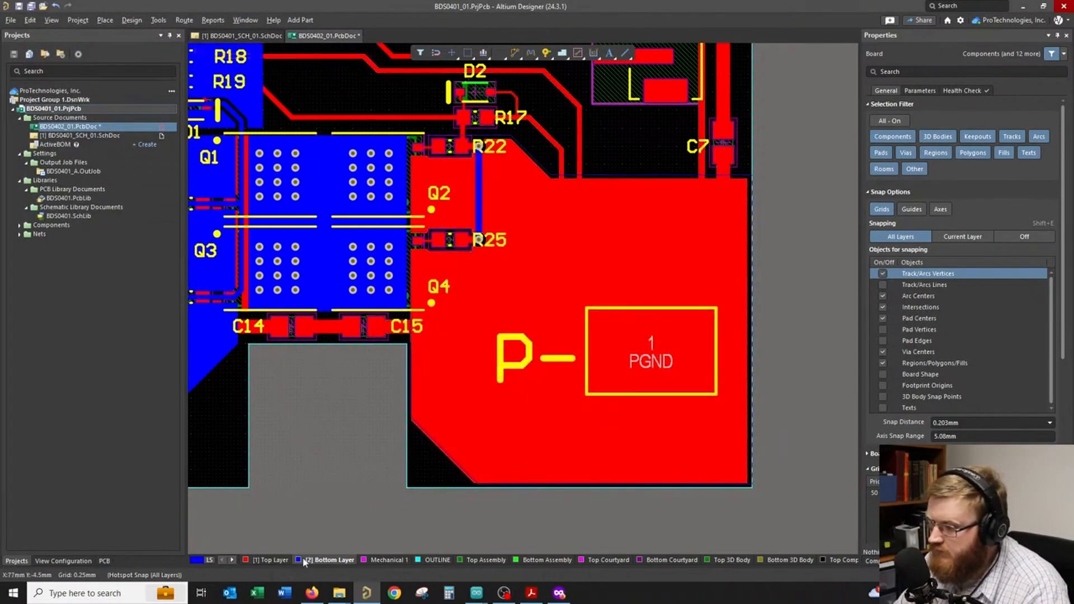
pyautogui.click(511, 431)
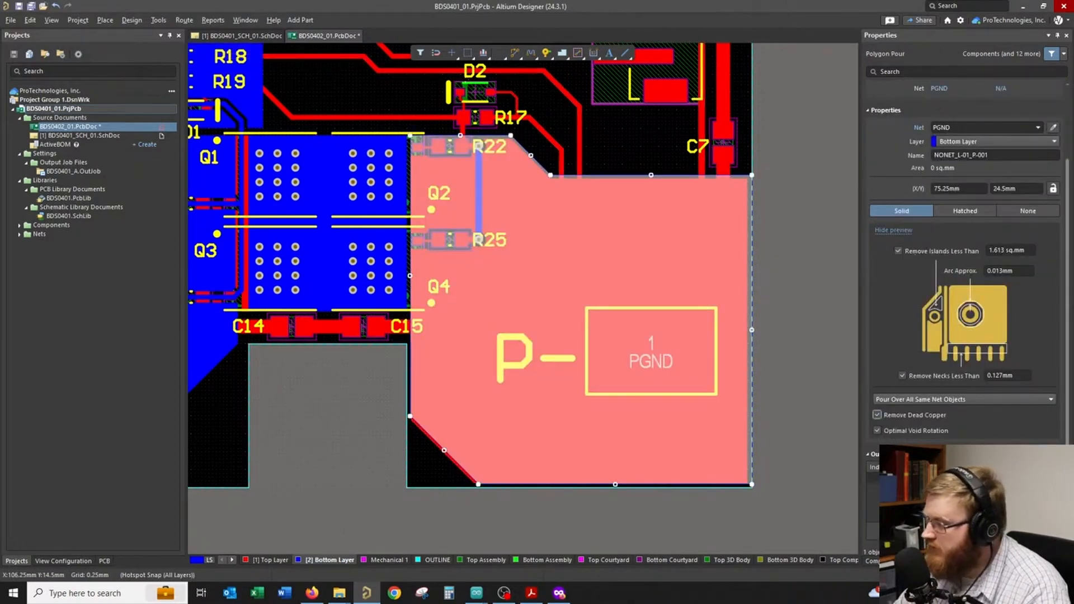
pyautogui.click(938, 417)
pyautogui.click(724, 519)
# - Copy the 12-via block at the chamfered end of the NetC10_2 pour's lower edge, using its outermost lower via as the reference point
pyautogui.moveTo(362, 508); pyautogui.dragTo(698, 447, button='right')
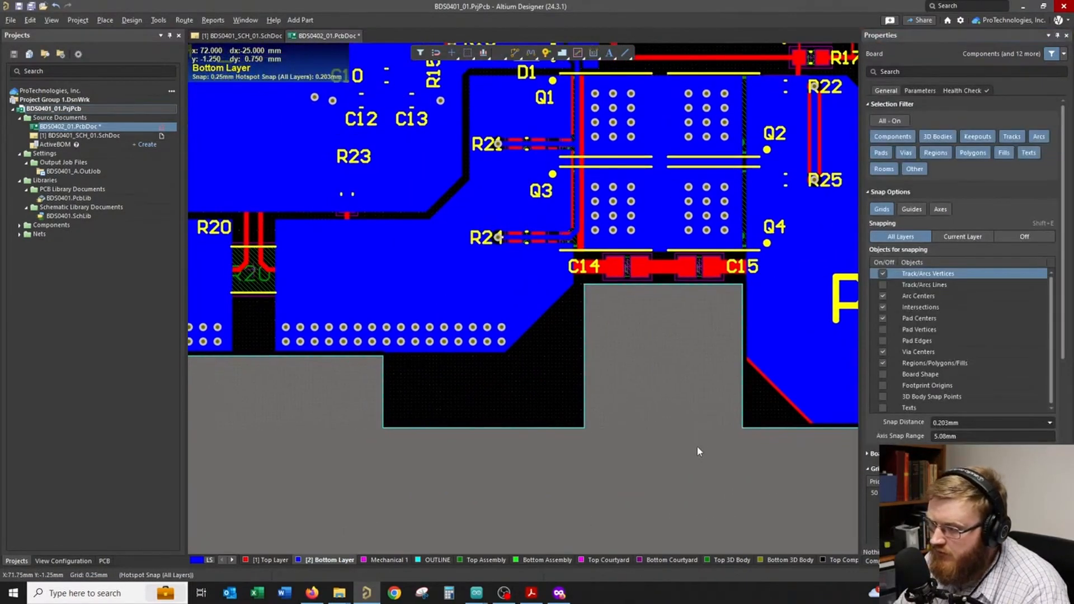
pyautogui.keyDown('ctrl'); pyautogui.scroll(-1, 698, 451); pyautogui.keyUp('ctrl')
pyautogui.keyDown('ctrl'); pyautogui.scroll(1, 542, 388); pyautogui.keyUp('ctrl')
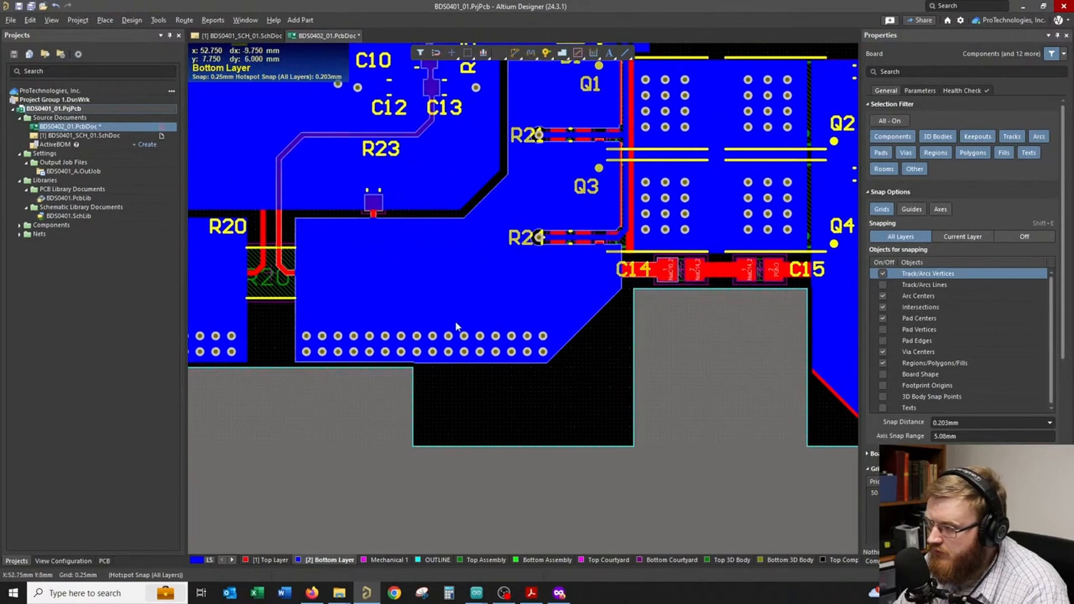
pyautogui.moveTo(740, 417); pyautogui.dragTo(664, 415, button='right')
pyautogui.hotkey('ctrl', 'c')
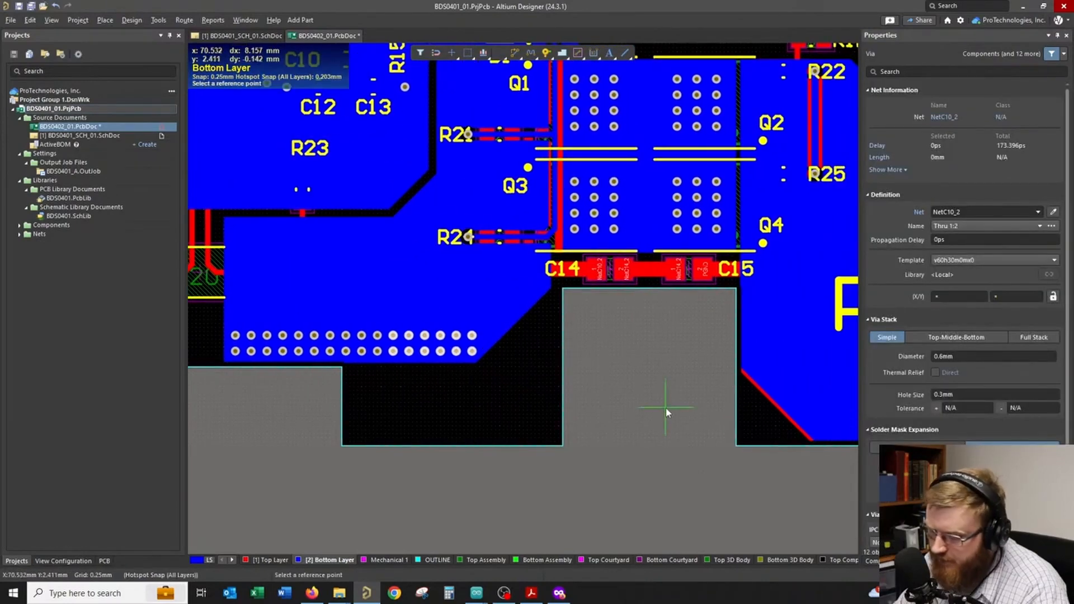
pyautogui.moveTo(517, 401); pyautogui.dragTo(475, 400, button='right')
pyautogui.click(474, 388)
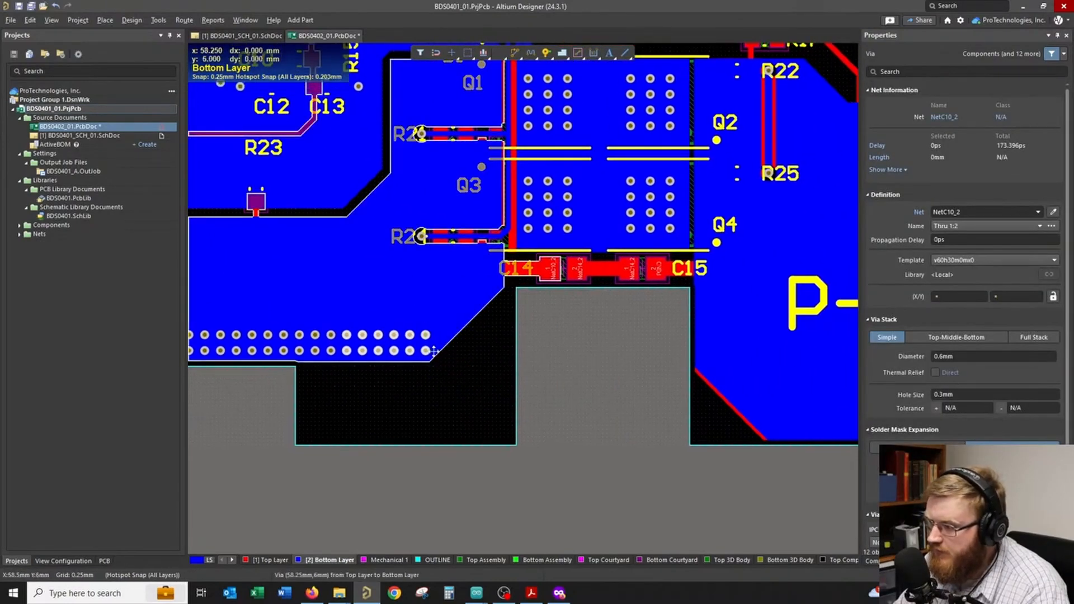
# - Paste two 12-via blocks side by side along the lower edge of the P- pour, starting from the board corner
pyautogui.moveTo(648, 428); pyautogui.dragTo(445, 422, button='right')
pyautogui.moveTo(791, 510); pyautogui.dragTo(678, 490, button='right')
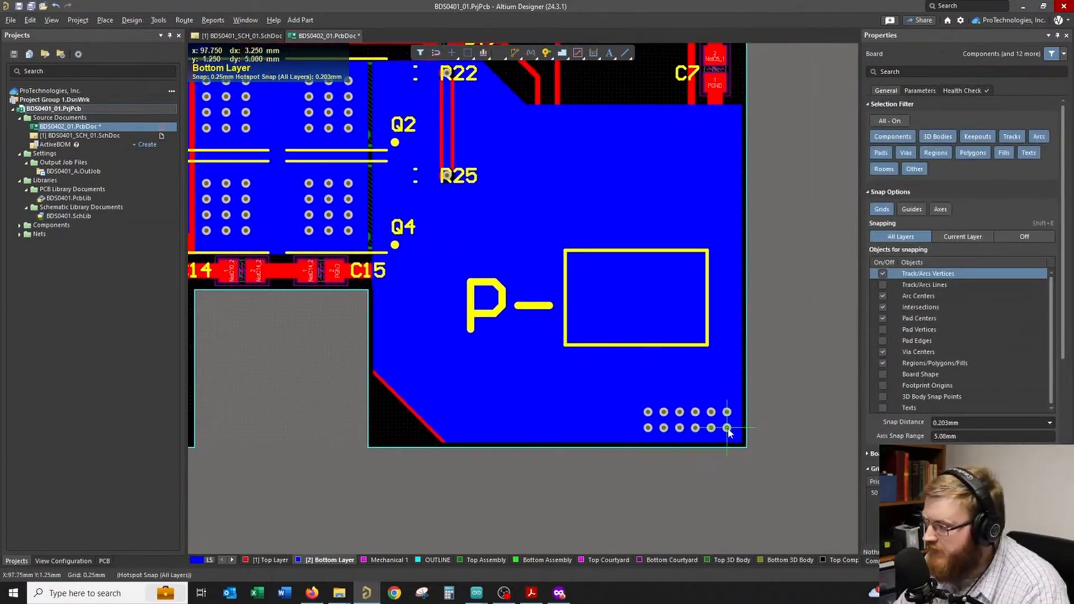
pyautogui.click(636, 429)
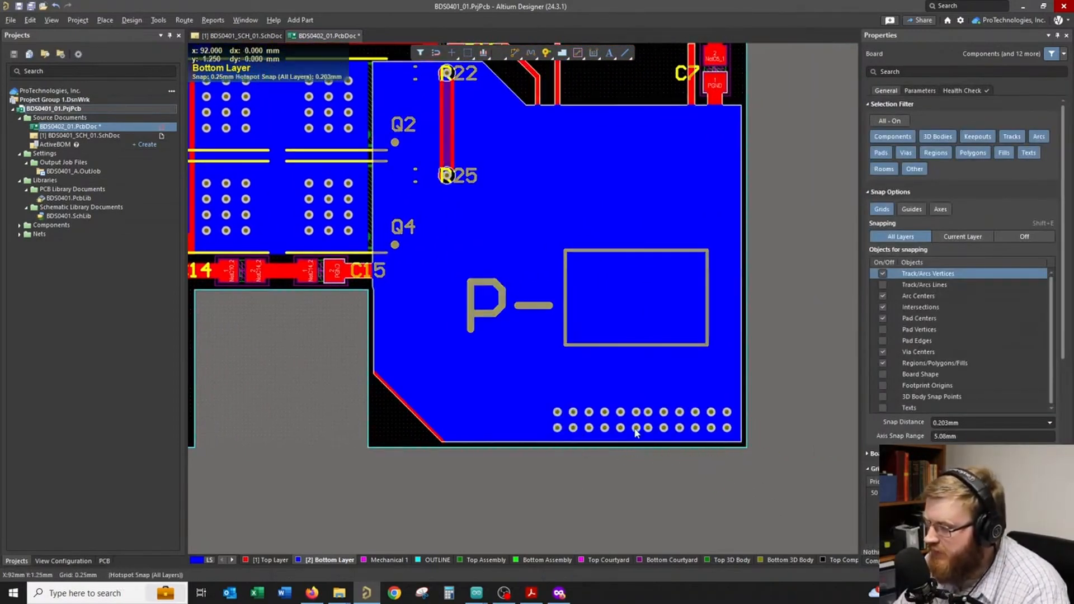
# - Finish the evenly spaced via rows along the P- pour's lower edge, and paste further 12-via blocks along its upper edge from the board edge
pyautogui.hotkey('ctrl', 'z')
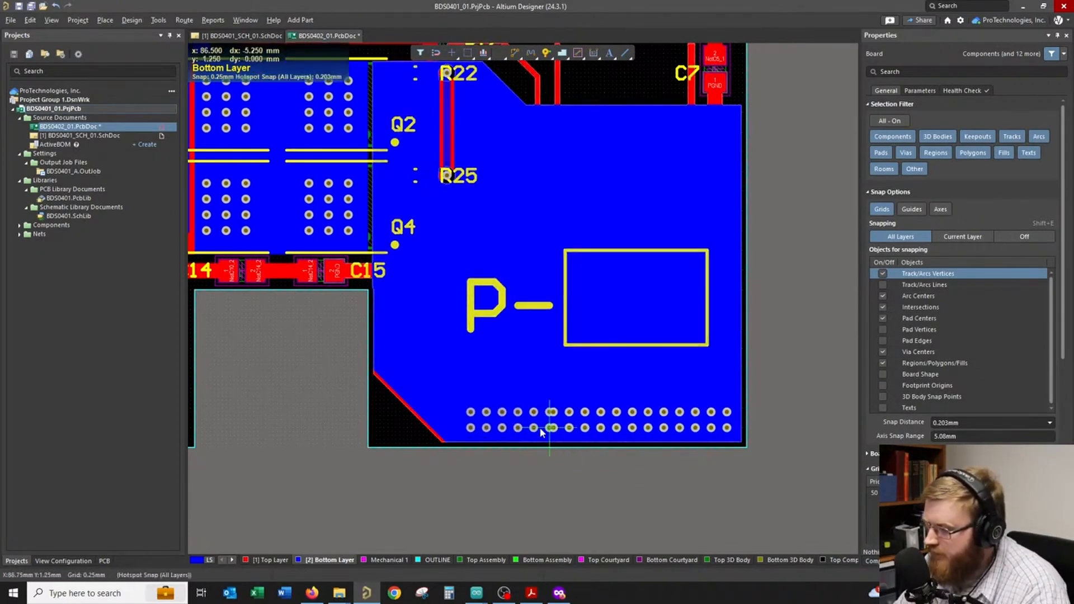
pyautogui.click(538, 428)
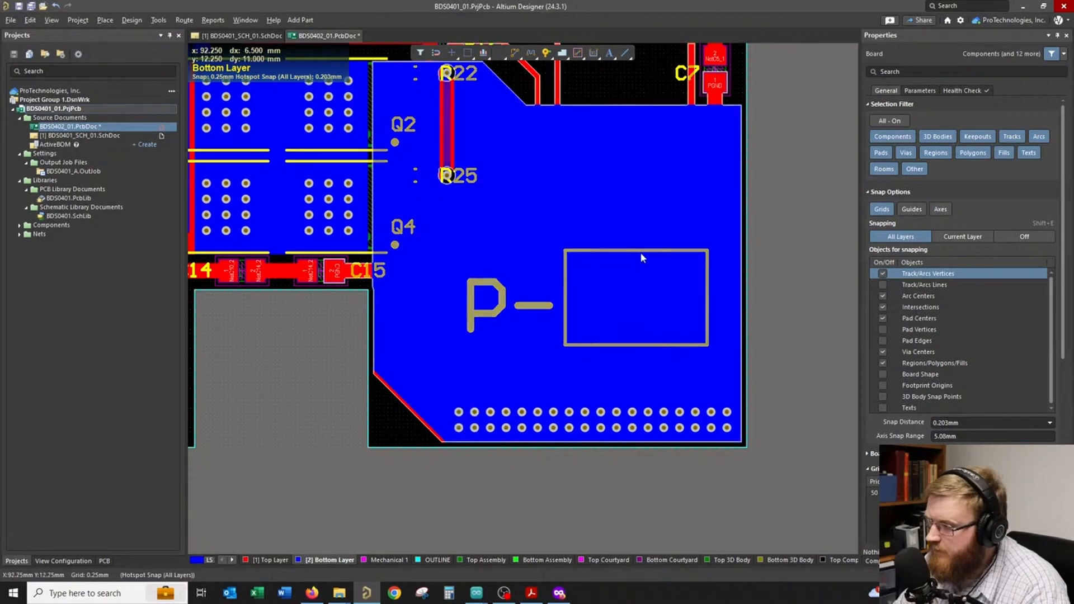
pyautogui.moveTo(635, 258); pyautogui.dragTo(577, 363, button='right')
pyautogui.click(267, 561)
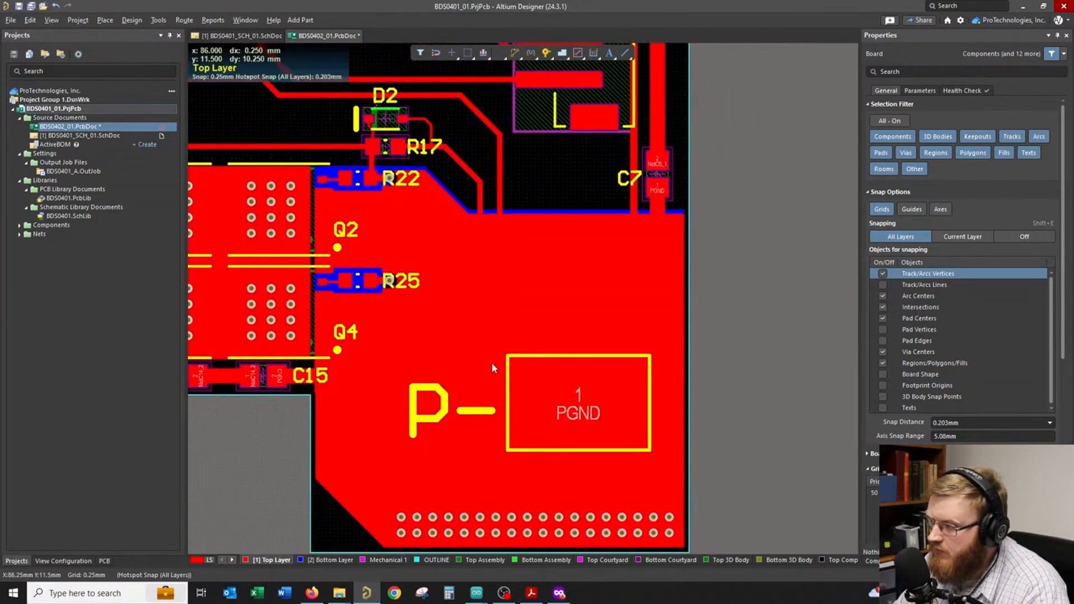
pyautogui.click(671, 249)
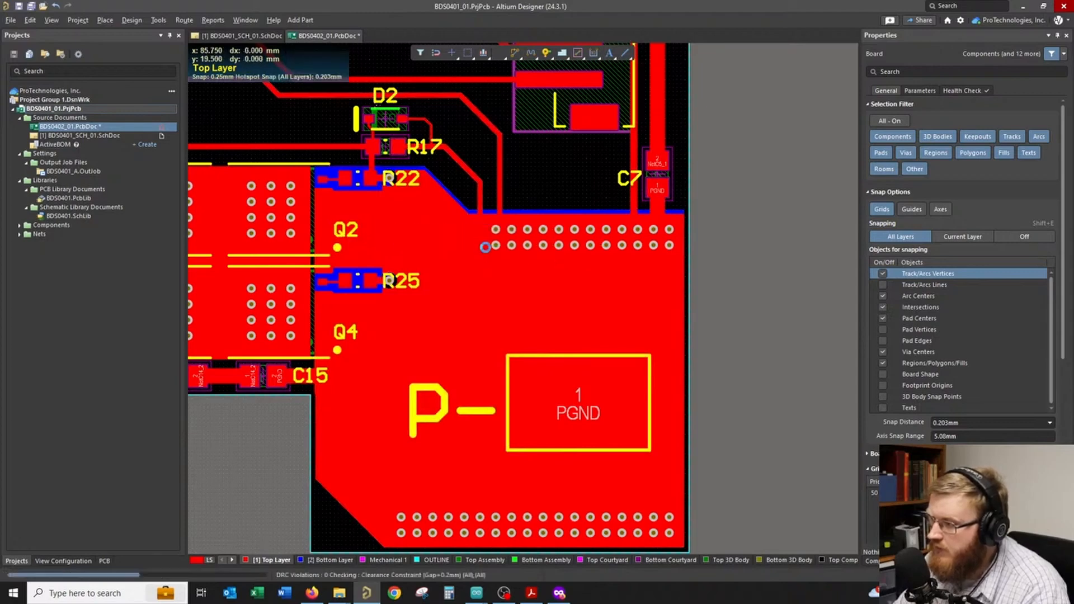
# - Copy the Top Layer PACK+ pour using the centre of the P+ pad as the reference point, and make the Bottom Layer active
pyautogui.keyDown('ctrl'); pyautogui.scroll(-4, 756, 373); pyautogui.keyUp('ctrl')
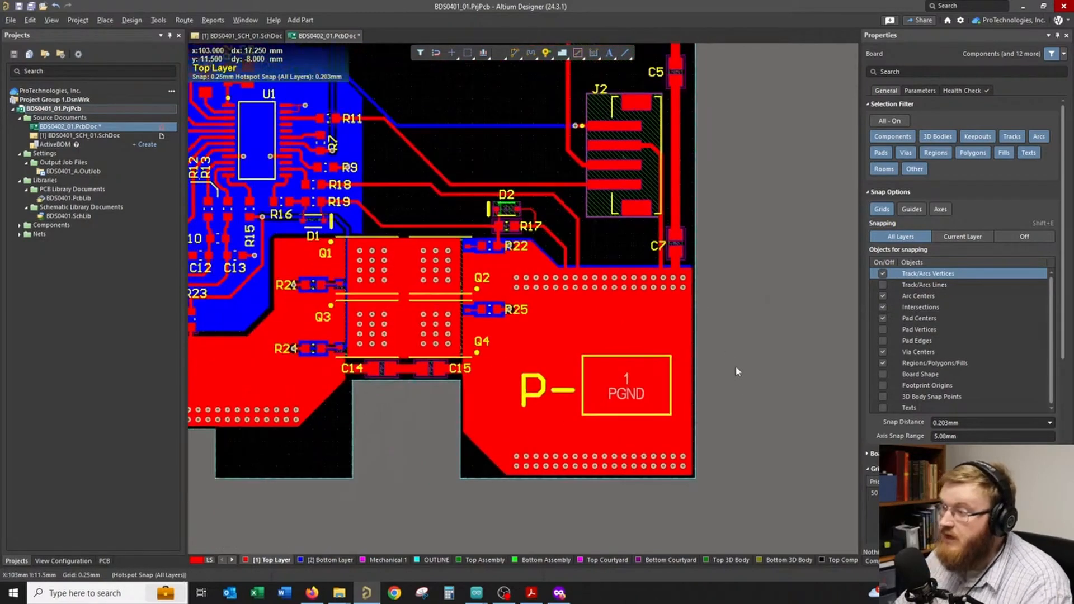
pyautogui.keyDown('ctrl'); pyautogui.scroll(-2, 739, 395); pyautogui.keyUp('ctrl')
pyautogui.keyDown('ctrl'); pyautogui.scroll(5, 574, 261); pyautogui.keyUp('ctrl')
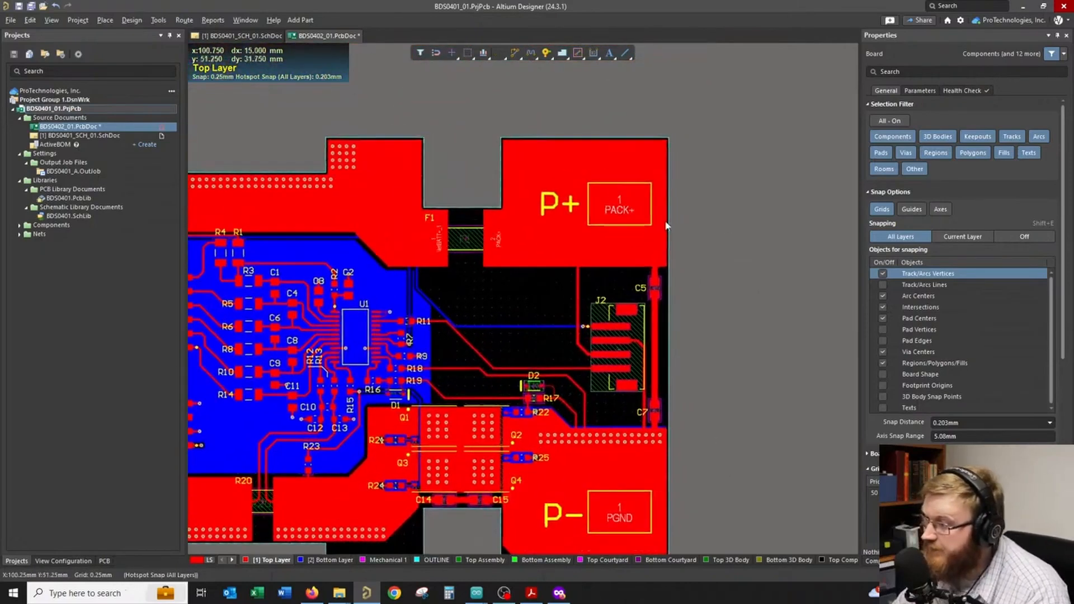
pyautogui.keyDown('ctrl'); pyautogui.scroll(2, 575, 261); pyautogui.keyUp('ctrl')
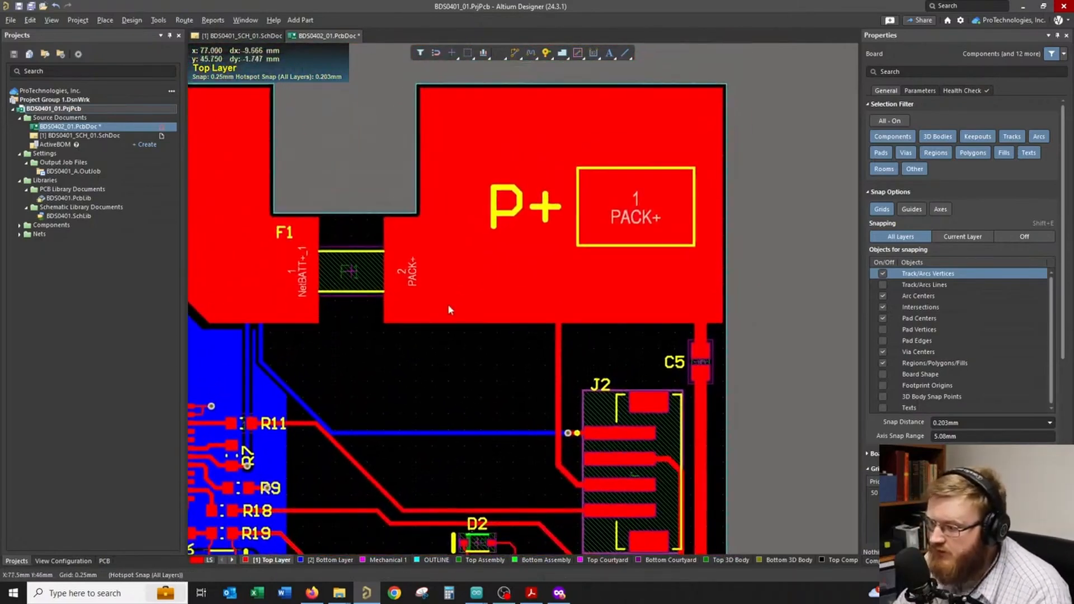
pyautogui.click(456, 303)
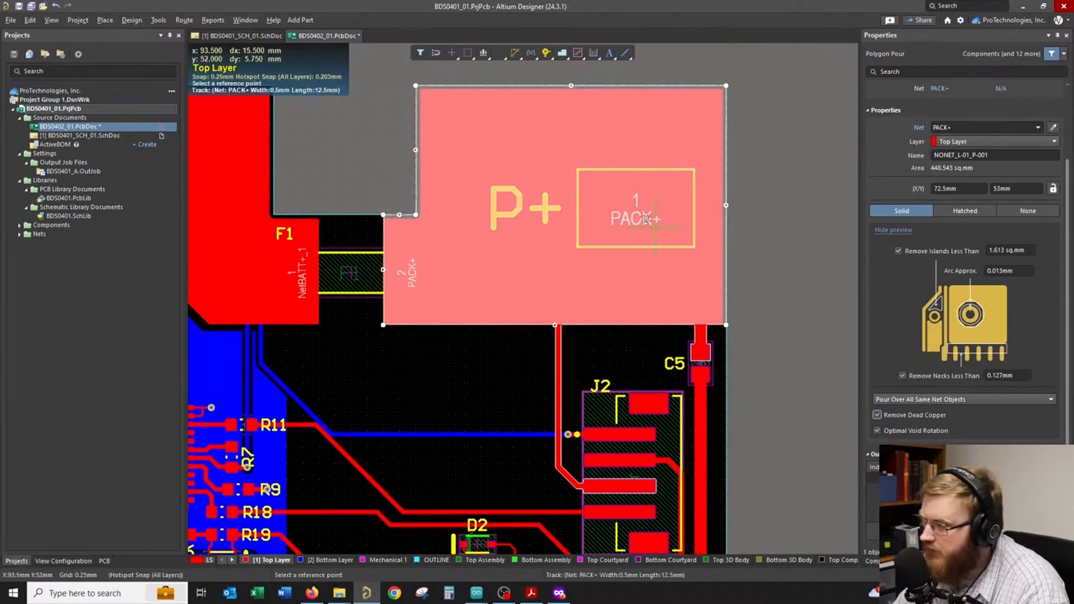
pyautogui.click(338, 560)
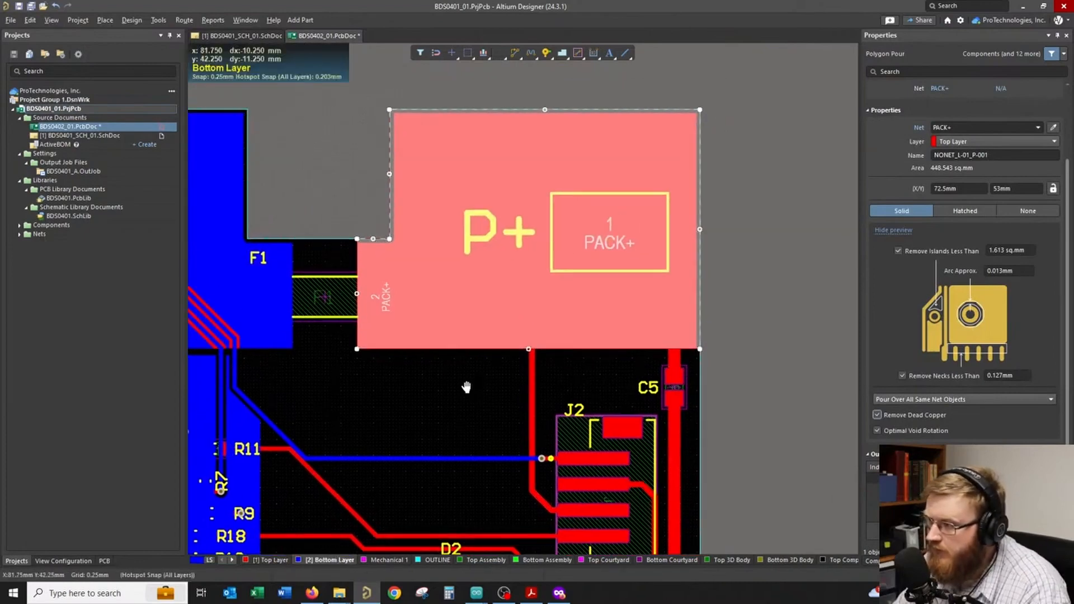
# - Try to paste the copied PACK+ pour over the P+ pad with Paste Special
pyautogui.click(435, 386)
pyautogui.click(30, 20)
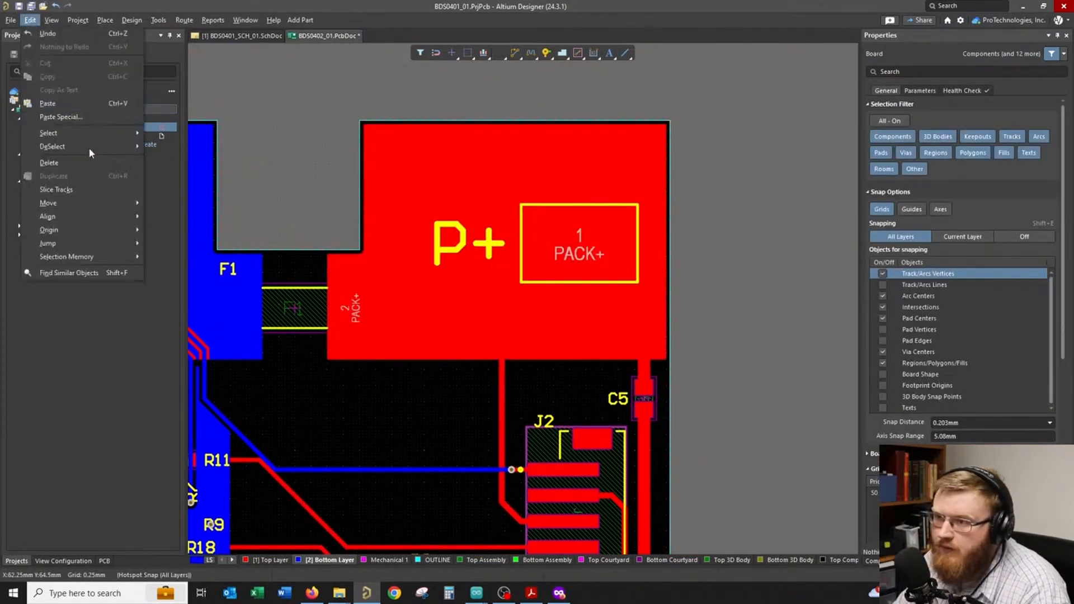
pyautogui.click(94, 122)
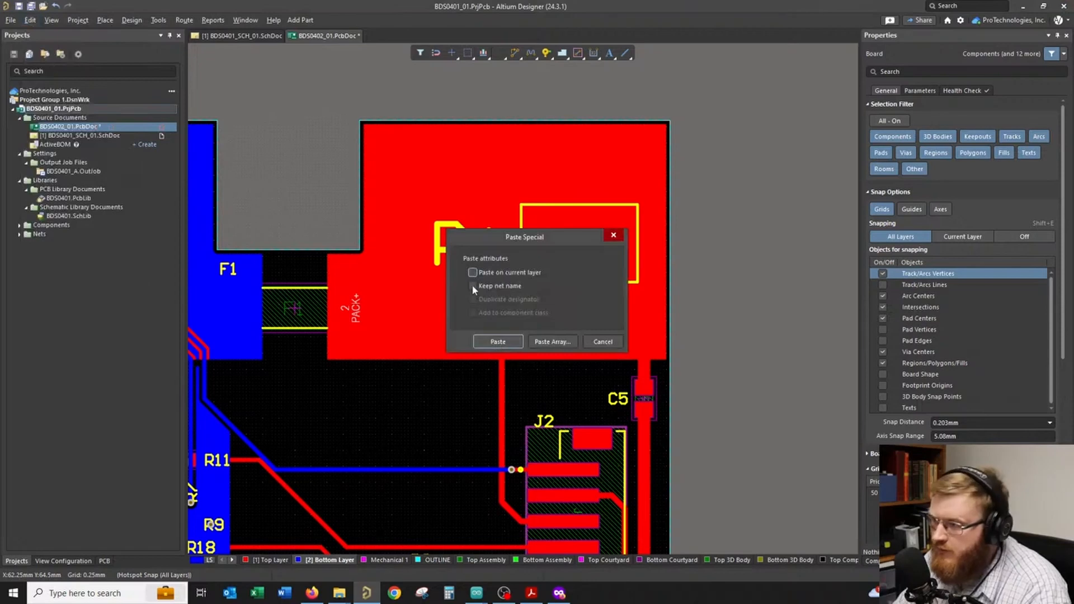
pyautogui.click(498, 341)
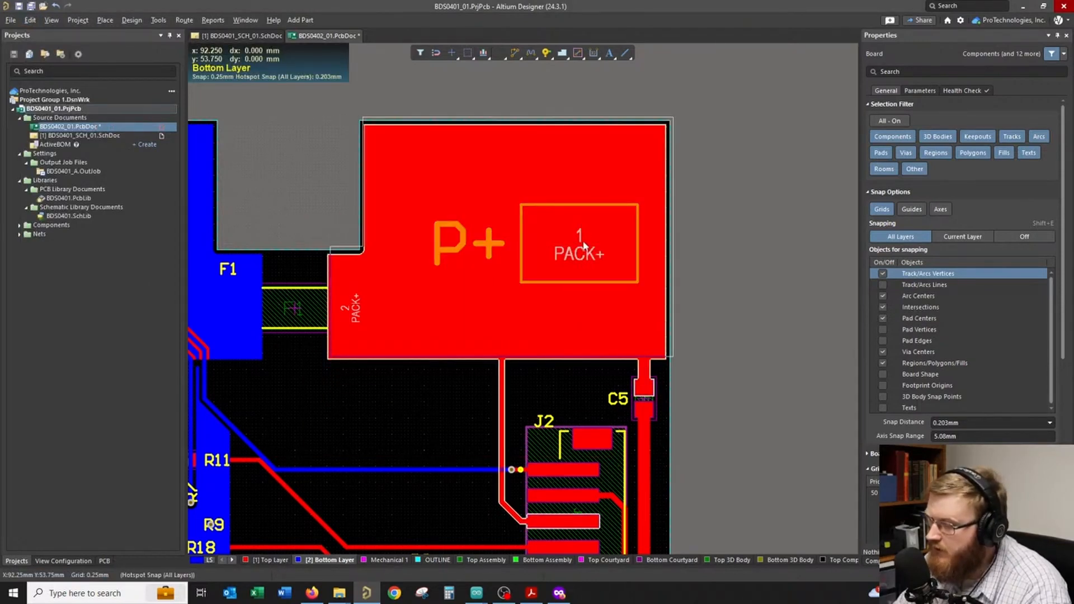
pyautogui.click(584, 246)
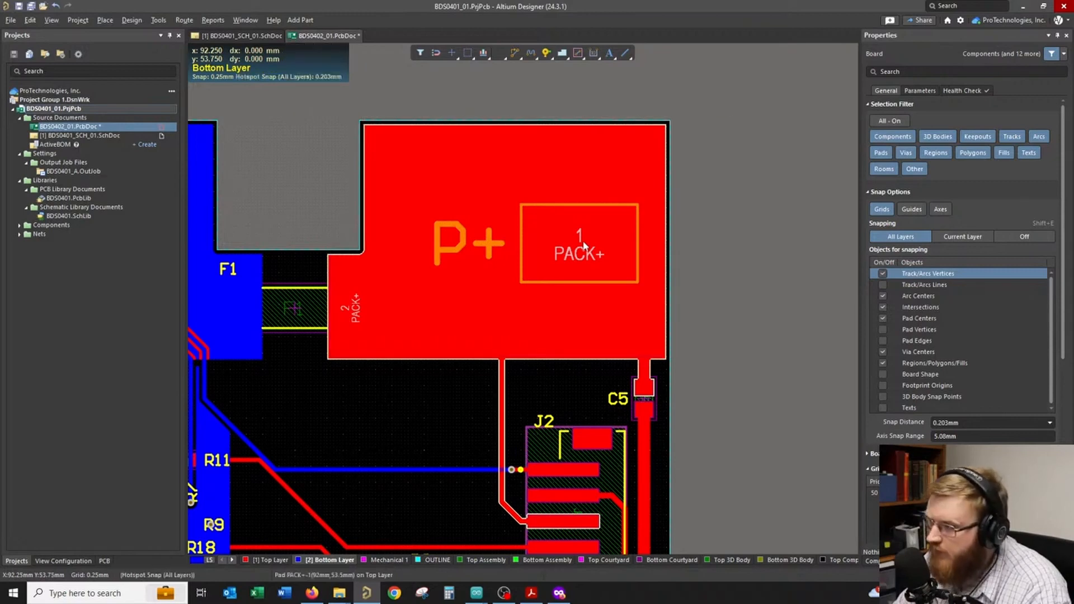
# - Paste the PACK+ pour onto the current Bottom Layer with its net name kept, aligned on the centre of the P+ pad
pyautogui.click(29, 20)
pyautogui.click(110, 121)
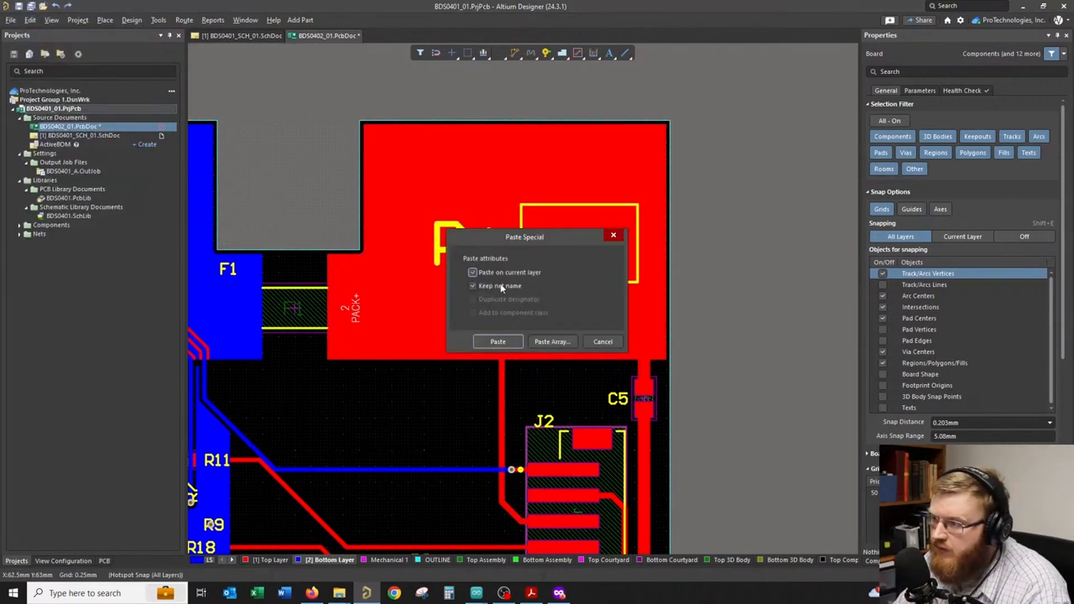
pyautogui.click(499, 341)
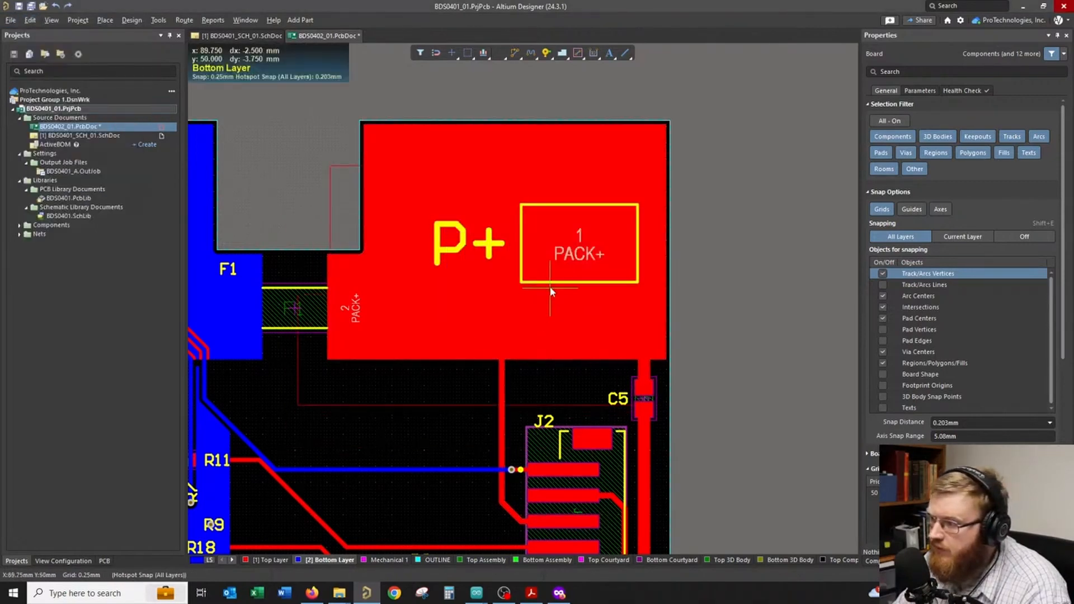
pyautogui.click(581, 246)
pyautogui.click(670, 319)
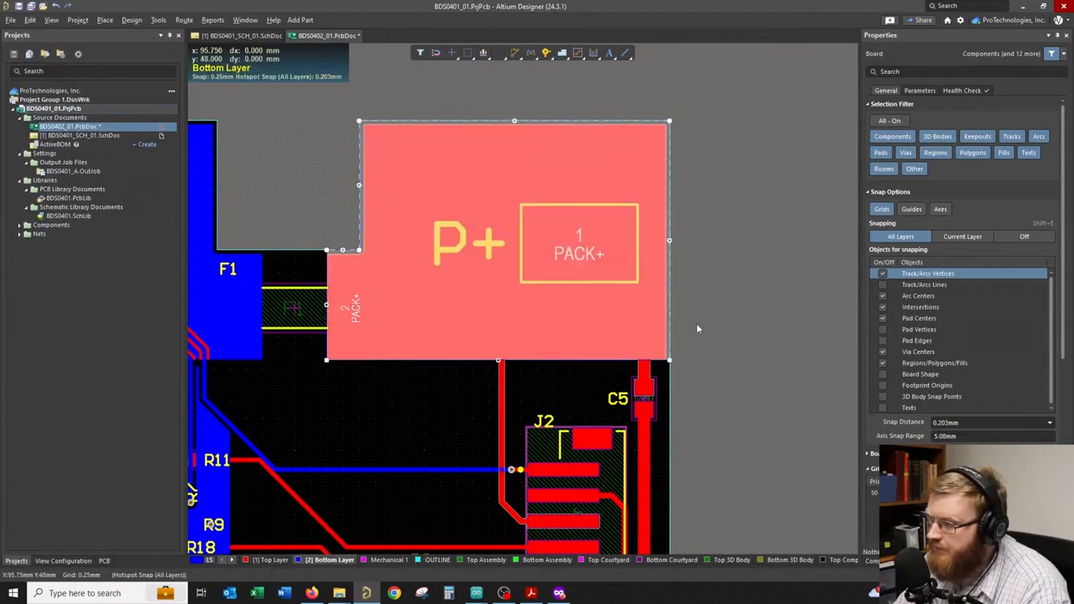
pyautogui.click(784, 375)
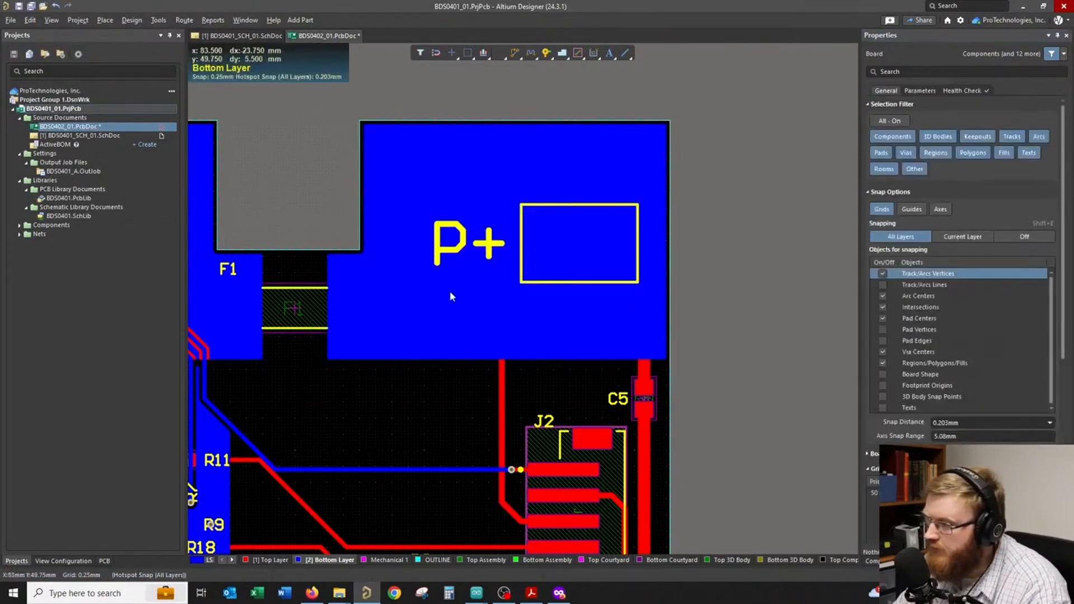
# - Copy the vias along the upper edge of the P- pour
pyautogui.keyDown('ctrl'); pyautogui.scroll(-2, 424, 382); pyautogui.keyUp('ctrl')
pyautogui.scroll(-3, 544, 406)
pyautogui.keyDown('ctrl'); pyautogui.scroll(3, 582, 302); pyautogui.keyUp('ctrl')
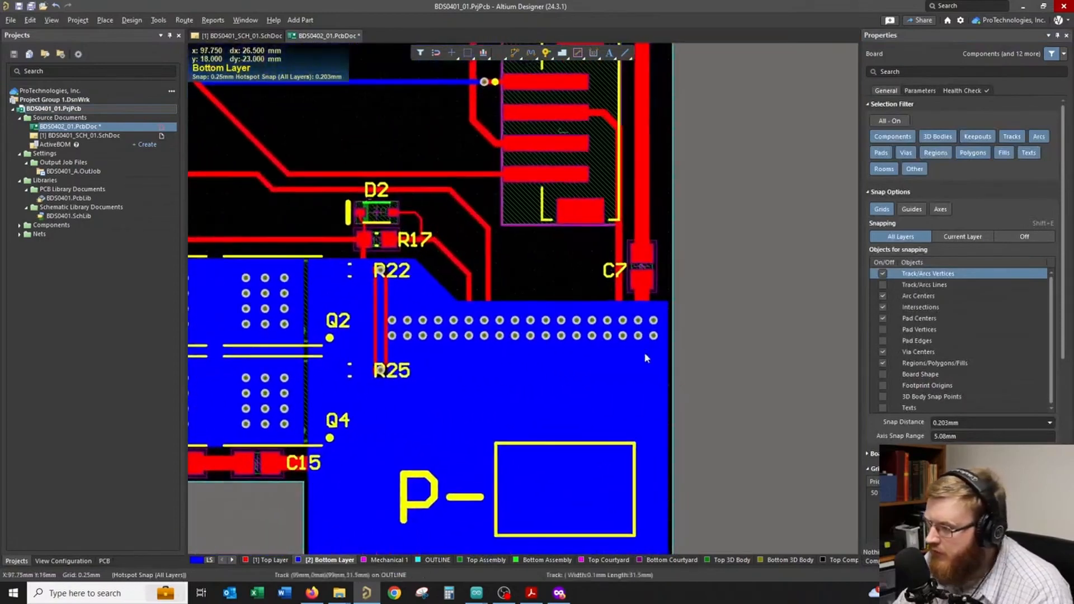
# - Copy the two-row block of 14 PGND vias above P- and paste it just outside the board edge above P+
pyautogui.click(674, 366)
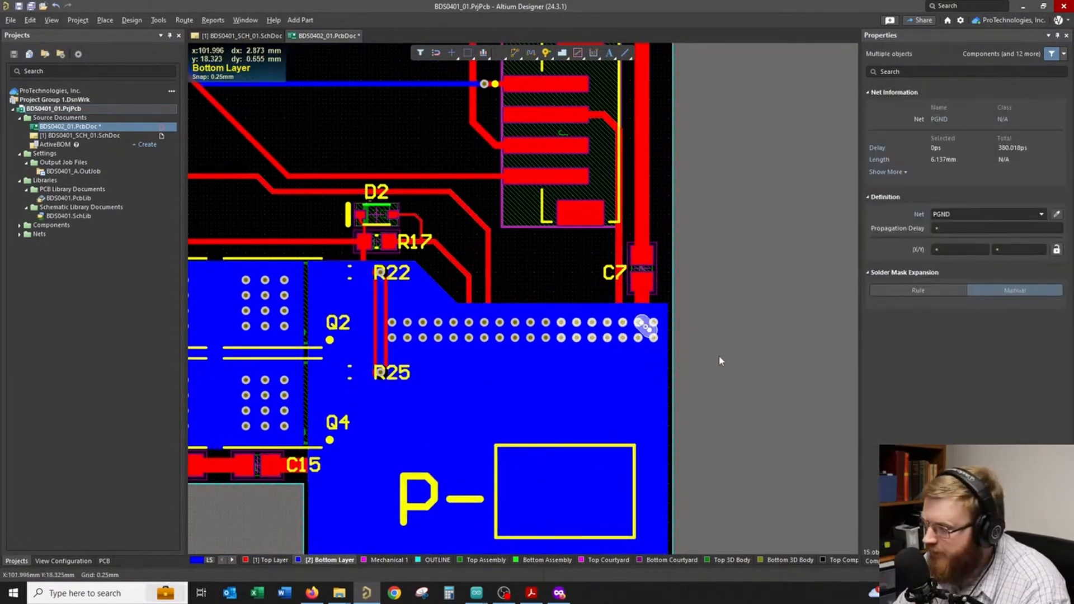
pyautogui.hotkey('ctrl', 'c')
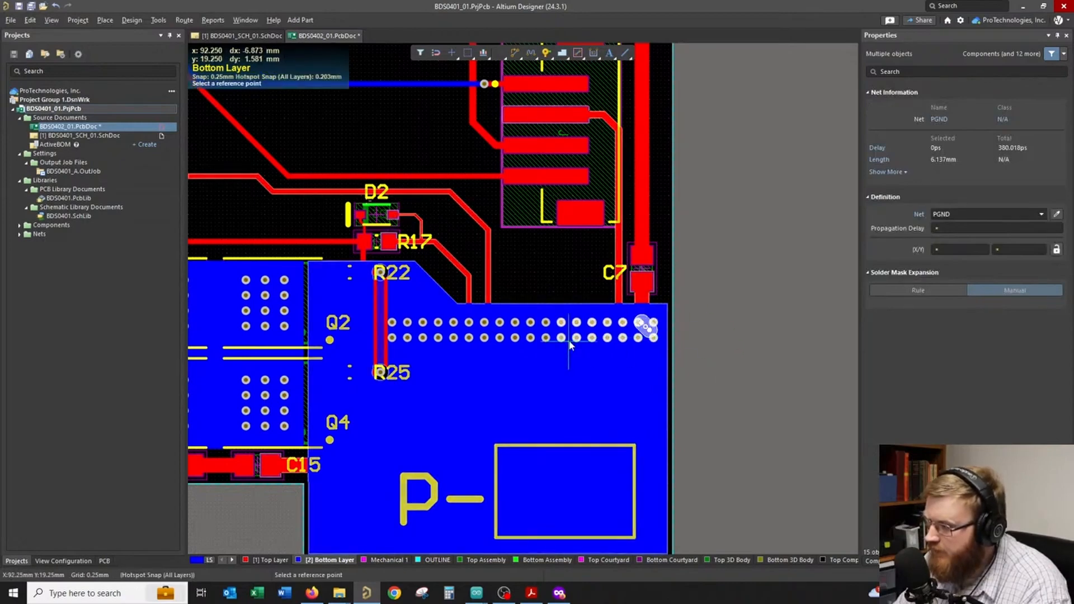
pyautogui.scroll(10, 691, 319)
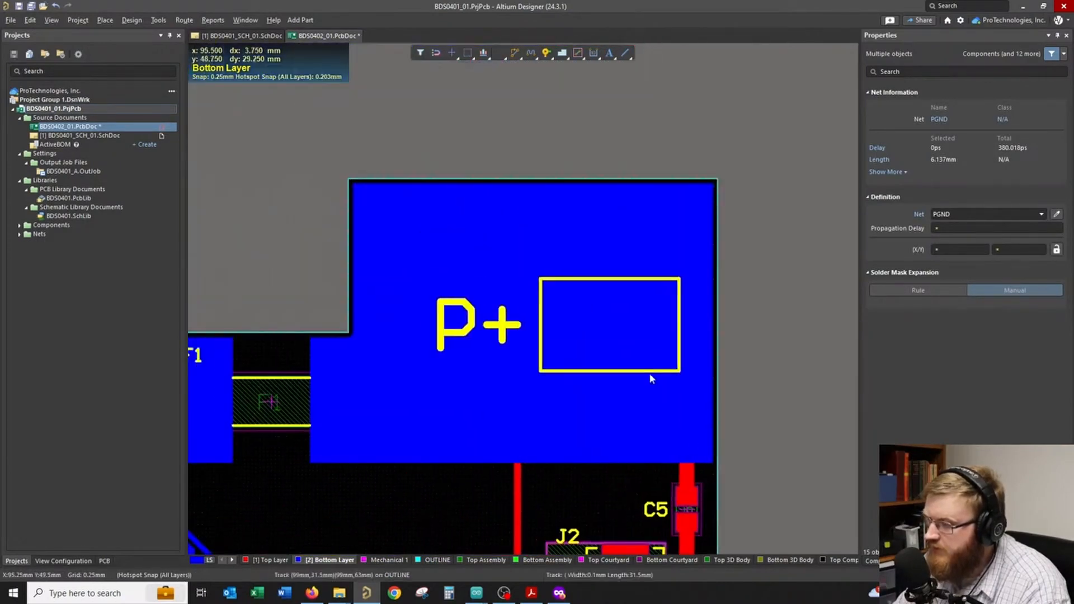
pyautogui.click(640, 238)
pyautogui.hotkey('ctrl', 'v')
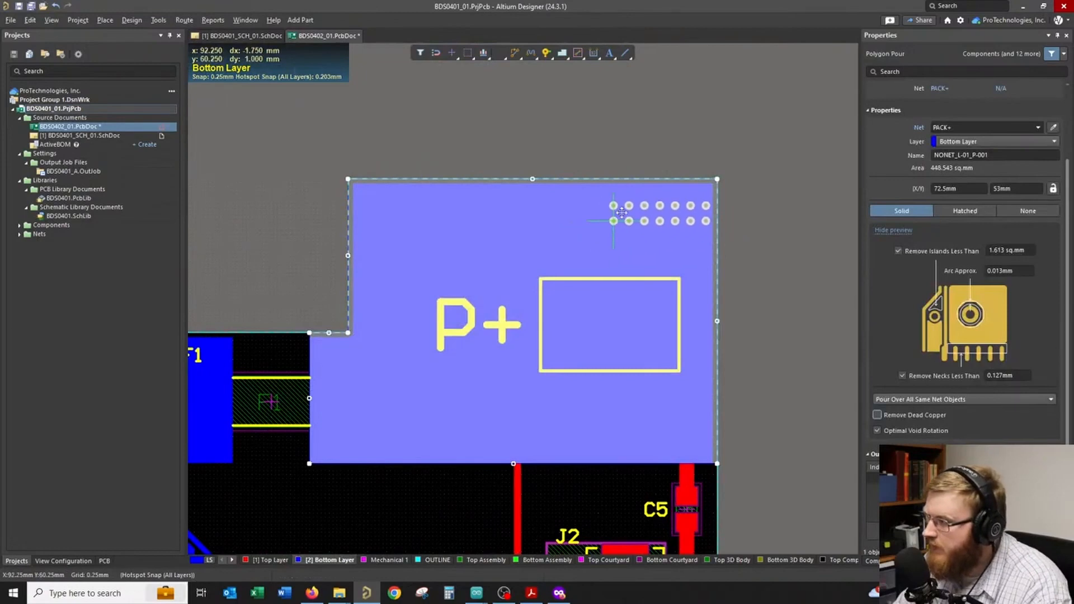
pyautogui.click(696, 147)
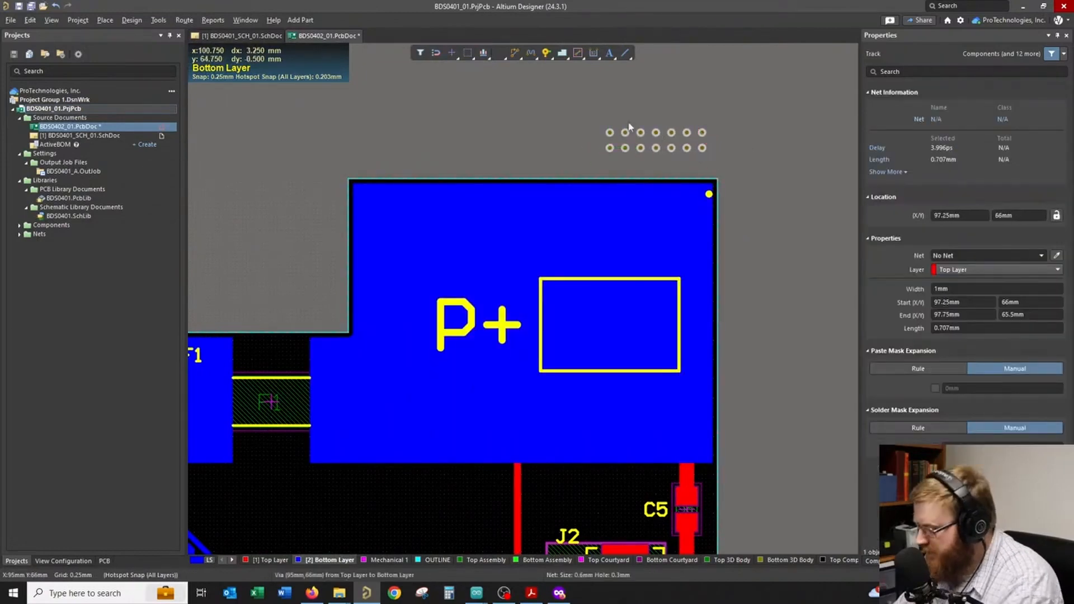
# - Copy the via block outside the board, using its lower-left via as the reference point
pyautogui.moveTo(576, 103); pyautogui.dragTo(801, 180)
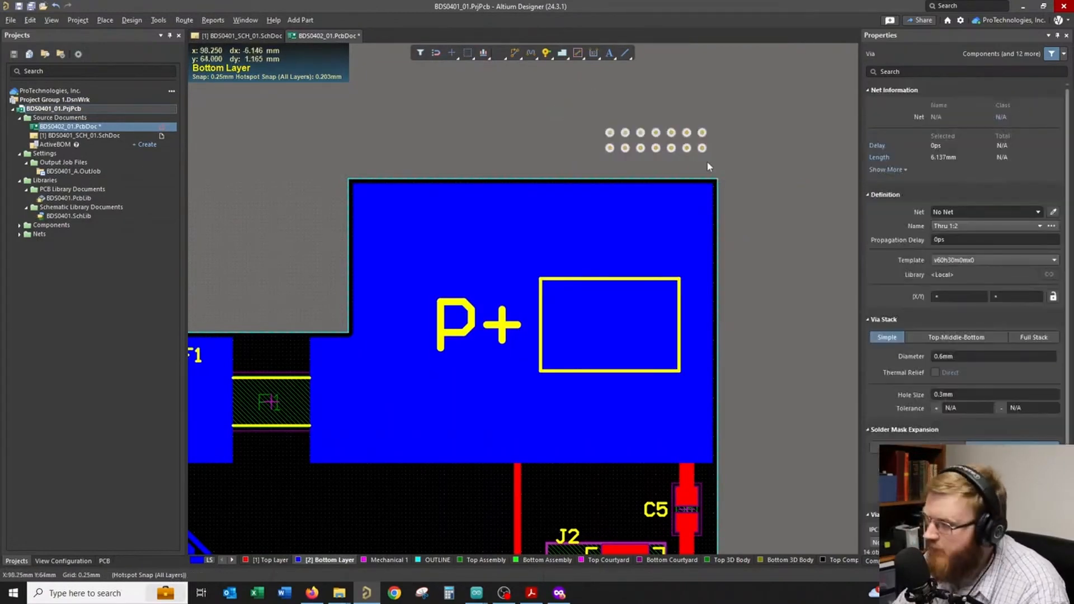
pyautogui.hotkey('ctrl', 'c')
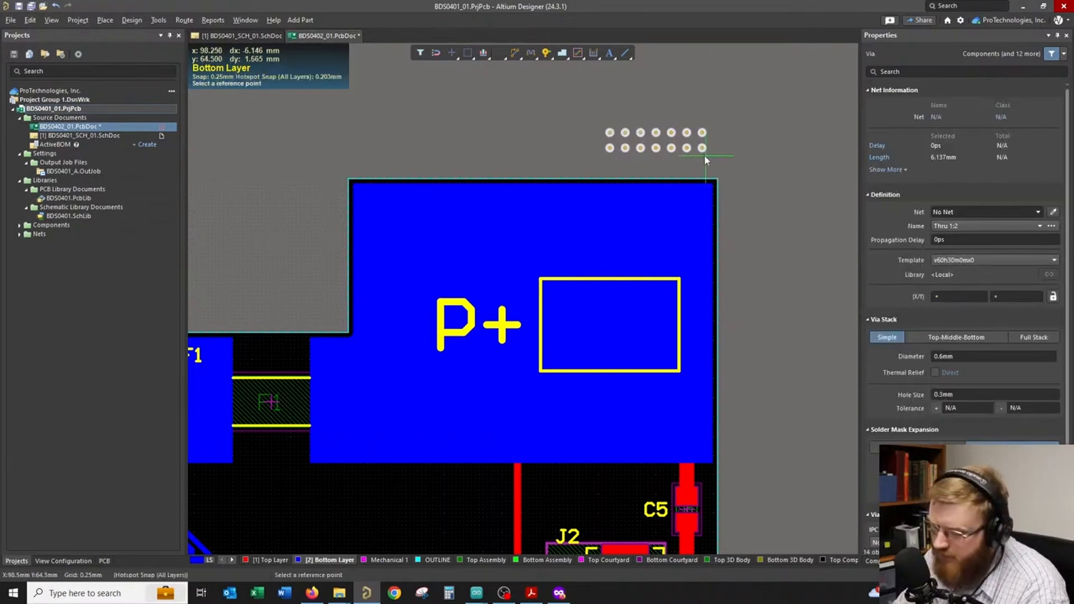
pyautogui.click(702, 170)
# - Try moving the original via block onto the P+ polygon, and undo the move
pyautogui.moveTo(720, 161); pyautogui.dragTo(703, 213)
pyautogui.click(778, 230)
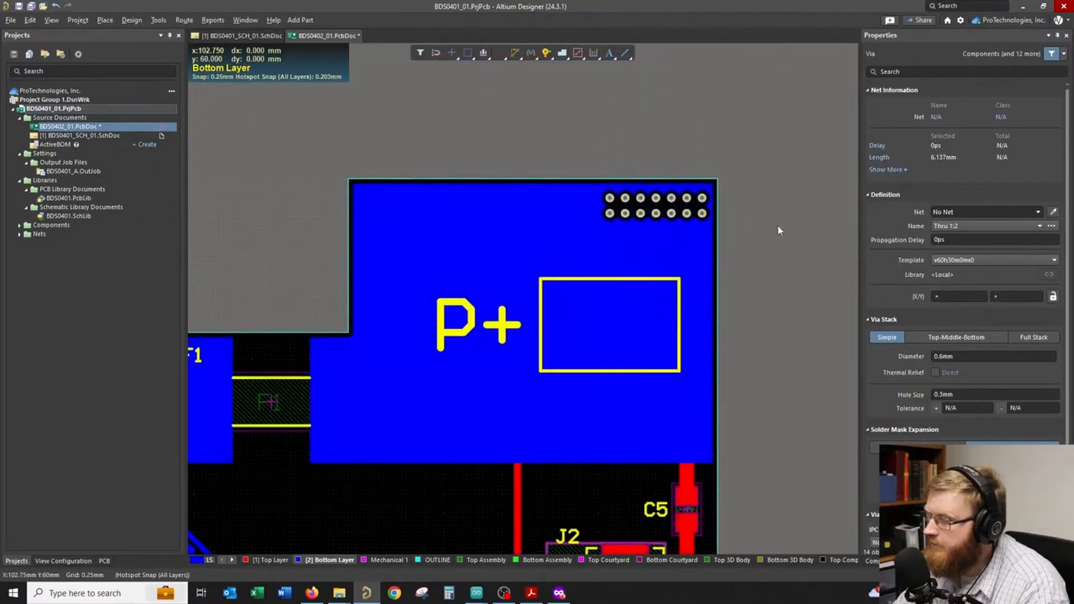
pyautogui.hotkey('ctrl', 'z')
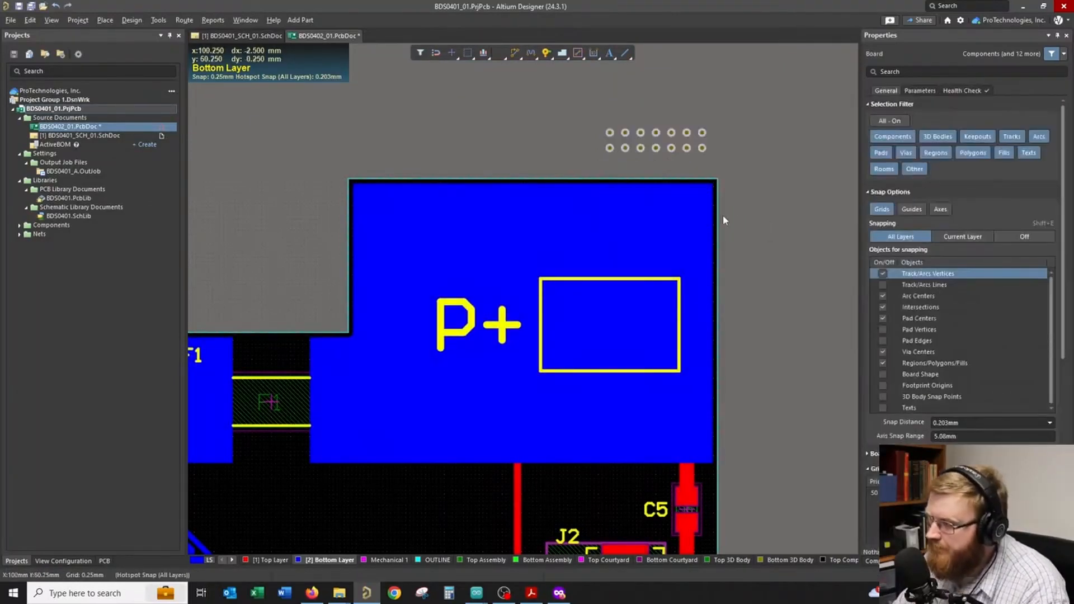
# - Paste three via blocks side by side along the upper edge of the P+ polygon to form two continuous rows
pyautogui.hotkey('ctrl', 'v')
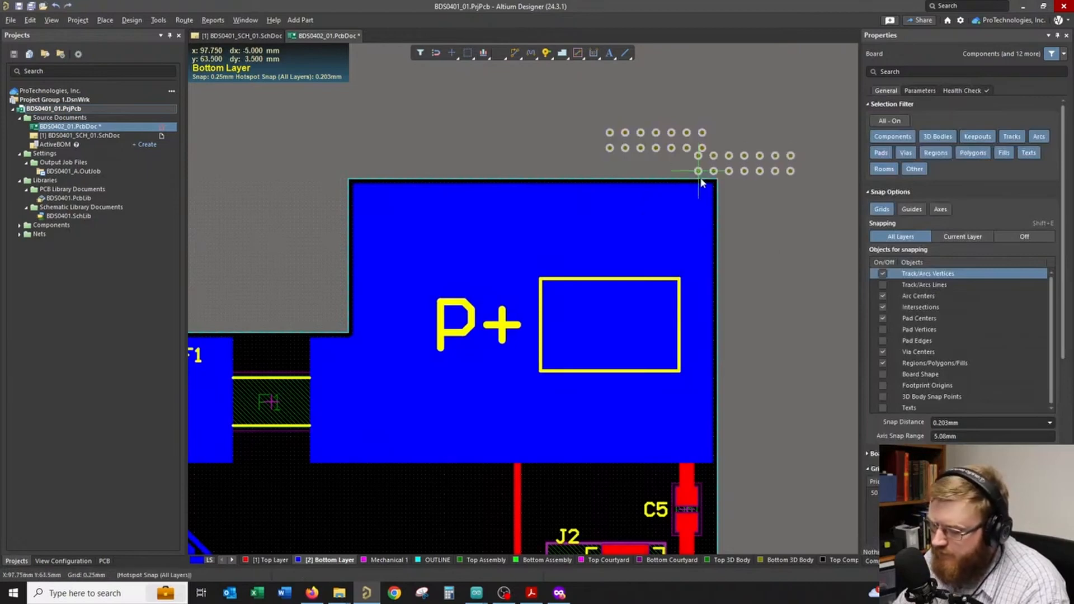
pyautogui.click(606, 213)
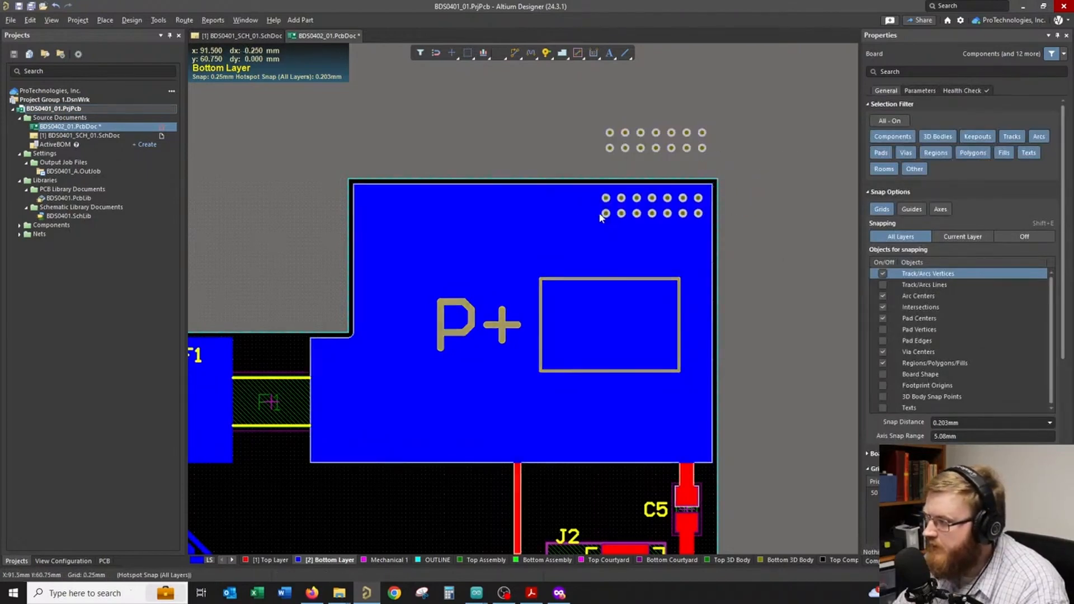
pyautogui.hotkey('ctrl', 'v')
pyautogui.click(498, 213)
pyautogui.hotkey('ctrl', 'v')
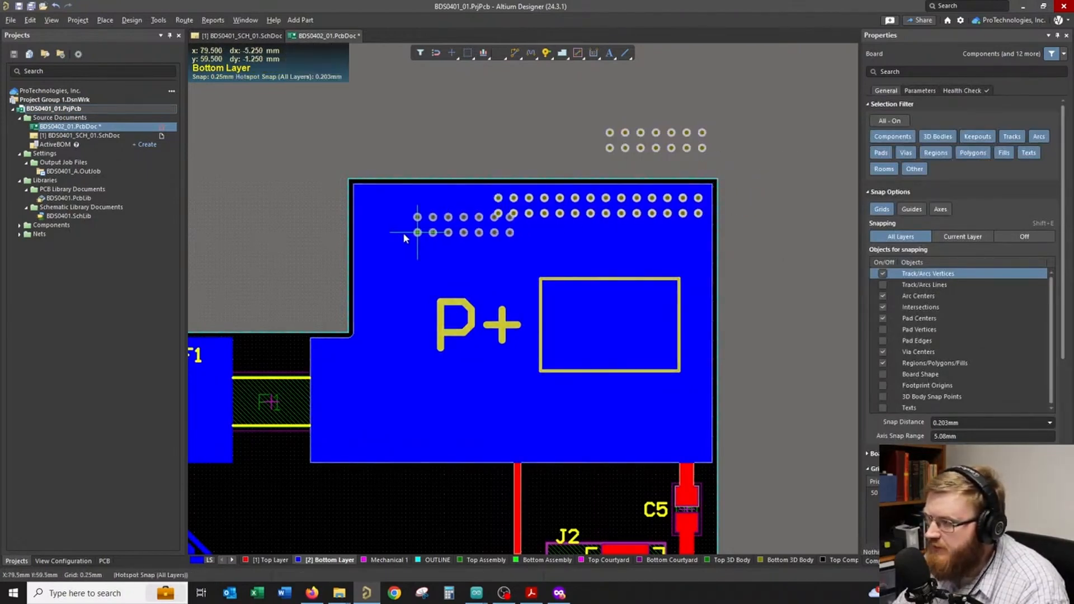
pyautogui.click(390, 213)
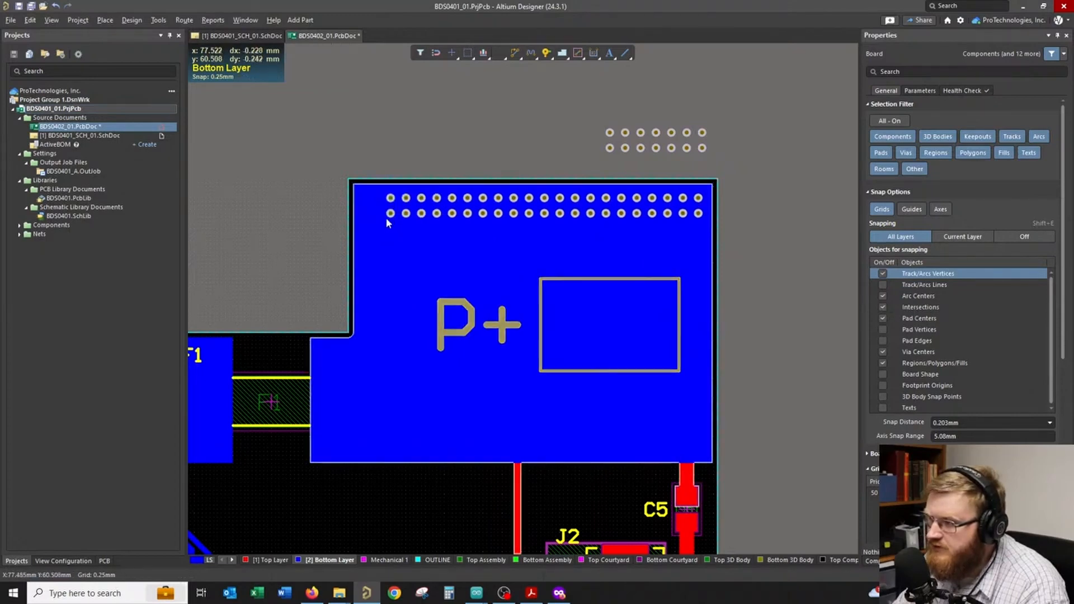
# - Paste another via block rotated 90 degrees at the P+ polygon's upper-left corner, running down its left edge
pyautogui.hotkey('ctrl', 'v')
pyautogui.press('space')
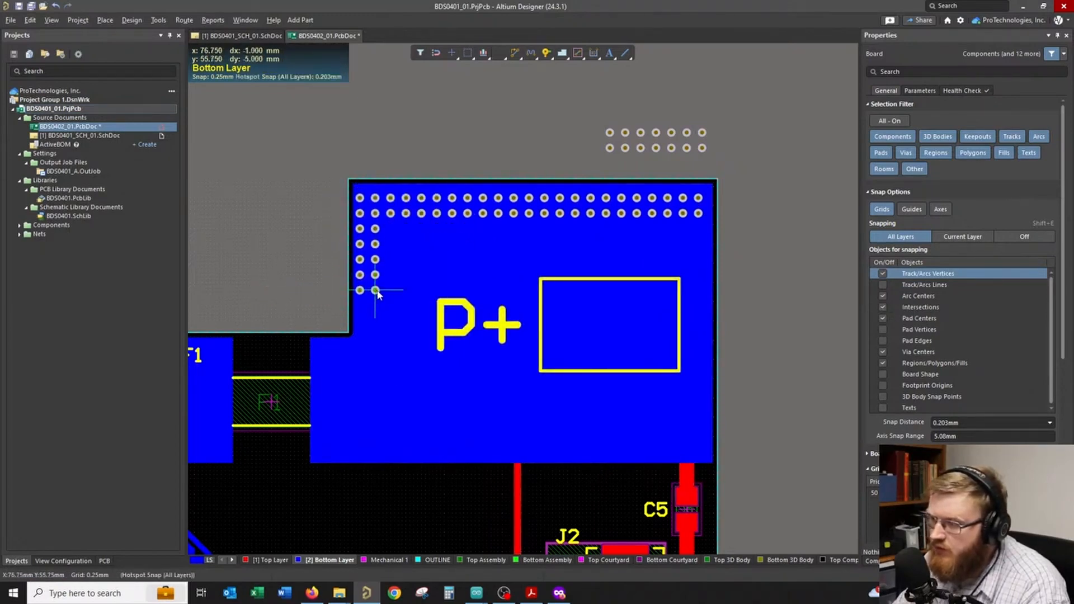
pyautogui.click(377, 290)
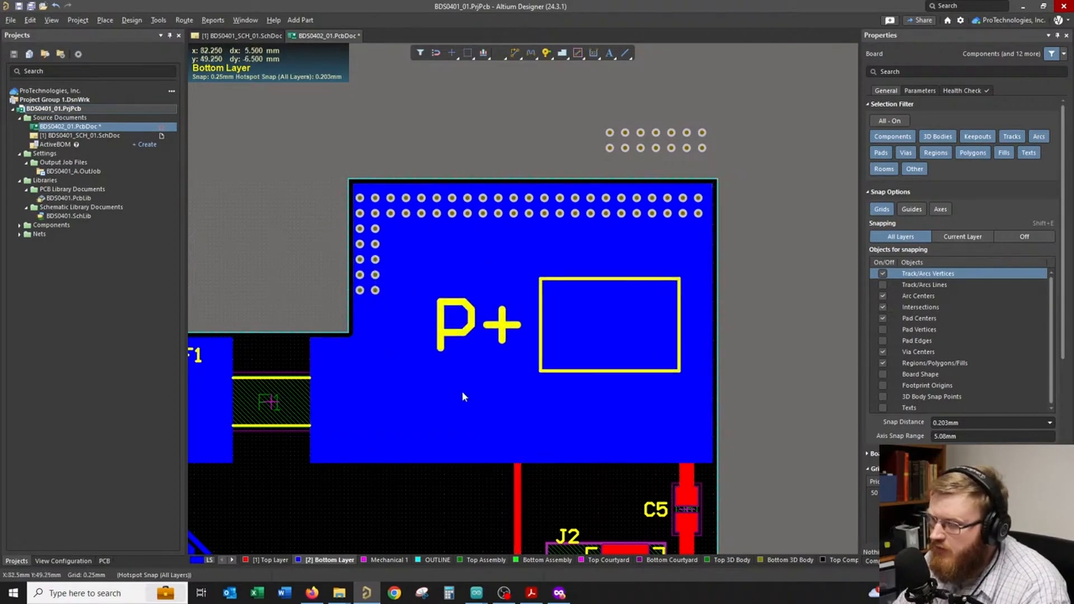
# - Paste three via blocks side by side along the P+ polygon's lower edge, and delete the leftover block outside the board
pyautogui.keyDown('ctrl'); pyautogui.scroll(-2, 462, 391); pyautogui.keyUp('ctrl')
pyautogui.moveTo(462, 391); pyautogui.dragTo(487, 320, button='right')
pyautogui.hotkey('ctrl', 'v')
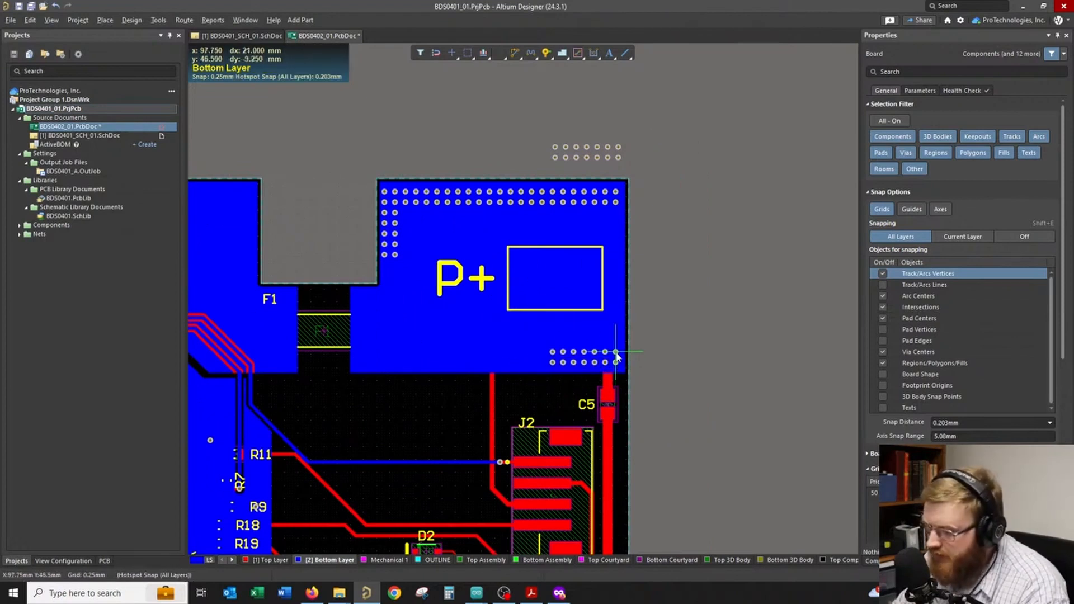
pyautogui.click(616, 356)
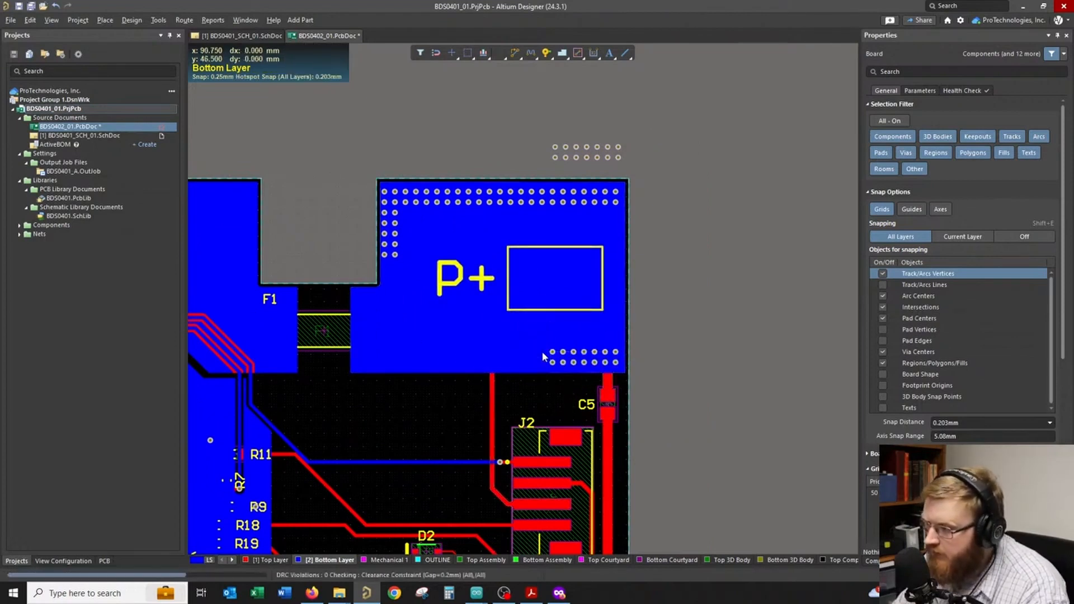
pyautogui.click(542, 356)
pyautogui.hotkey('ctrl', 'v')
pyautogui.click(469, 356)
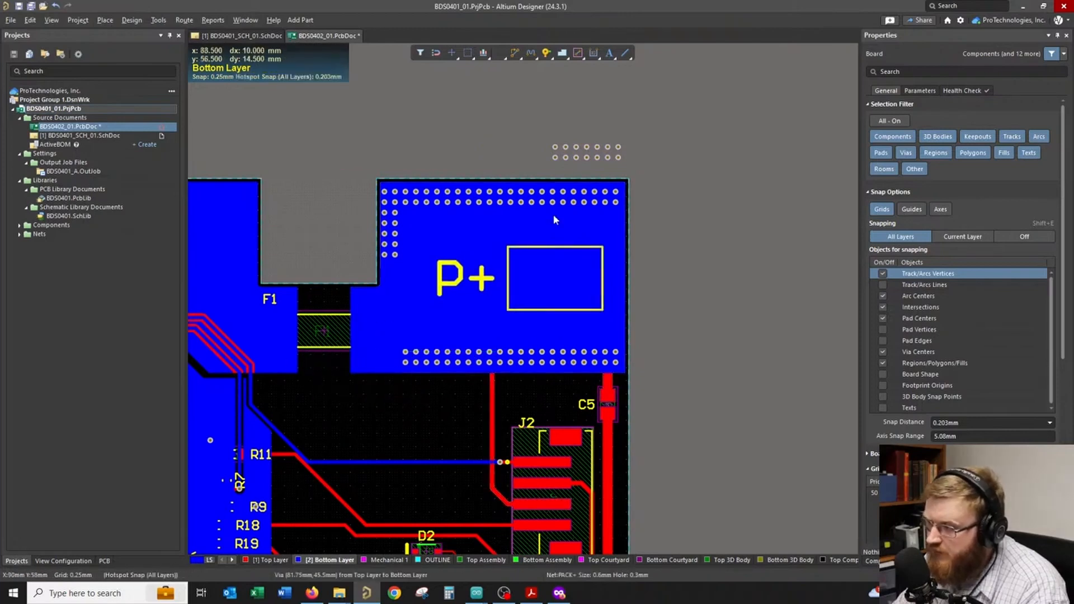
pyautogui.moveTo(669, 169); pyautogui.dragTo(522, 124)
pyautogui.press('Delete')
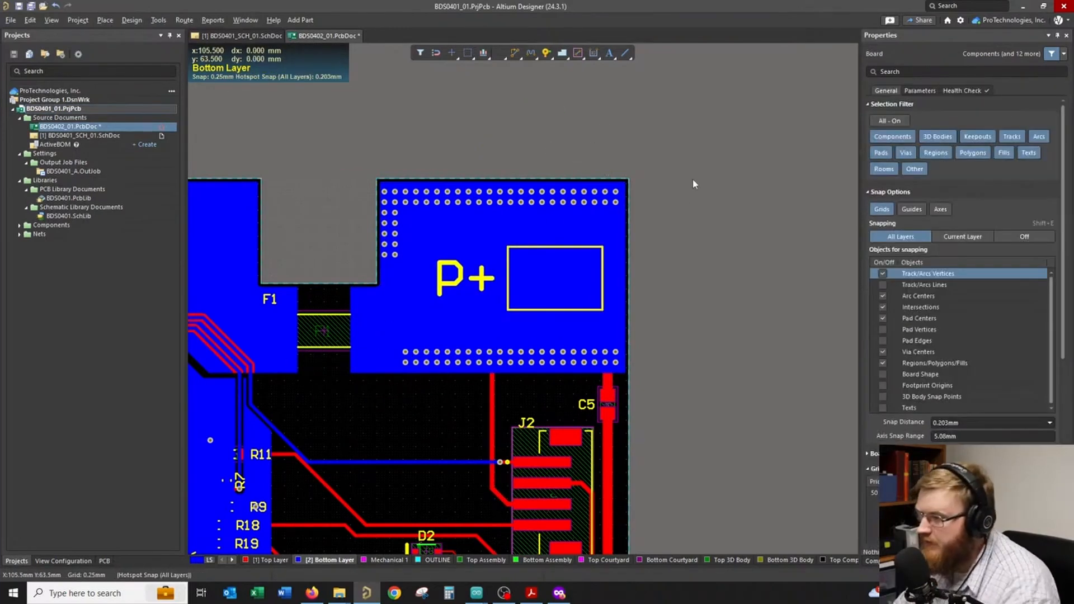
# - Examine the whole board on the Top Layer and in 3D, checking the pads, components and via stitching
pyautogui.keyDown('ctrl'); pyautogui.scroll(-4, 694, 183); pyautogui.keyUp('ctrl')
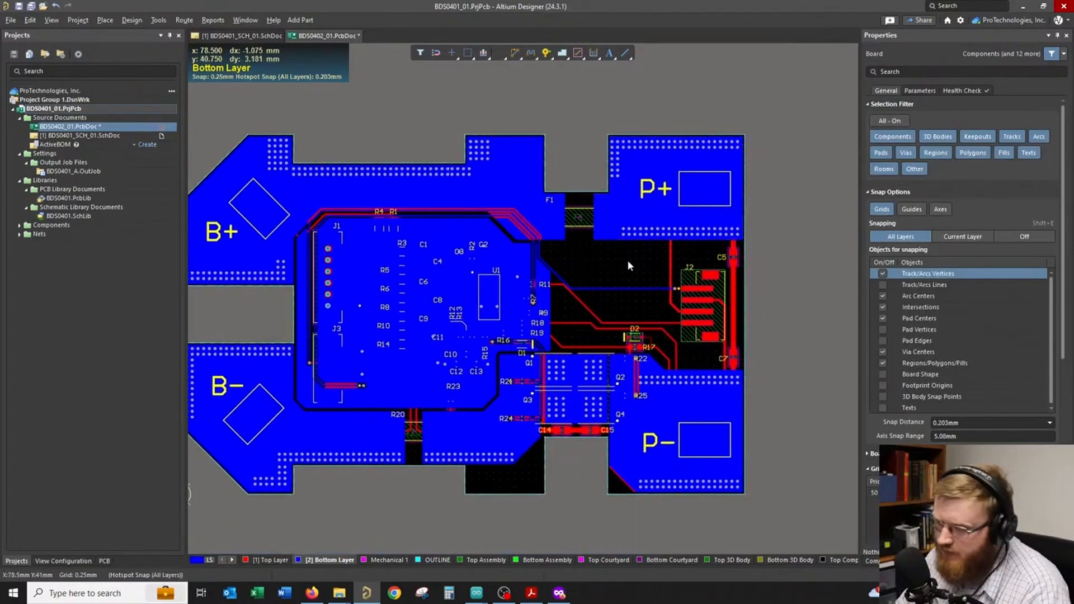
pyautogui.click(268, 560)
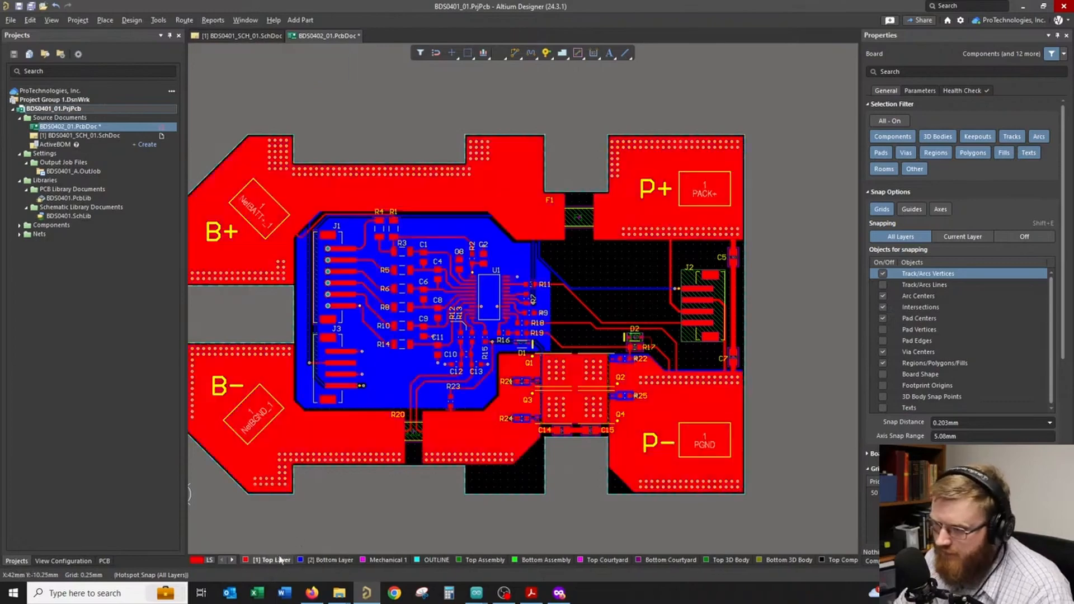
pyautogui.press('3')
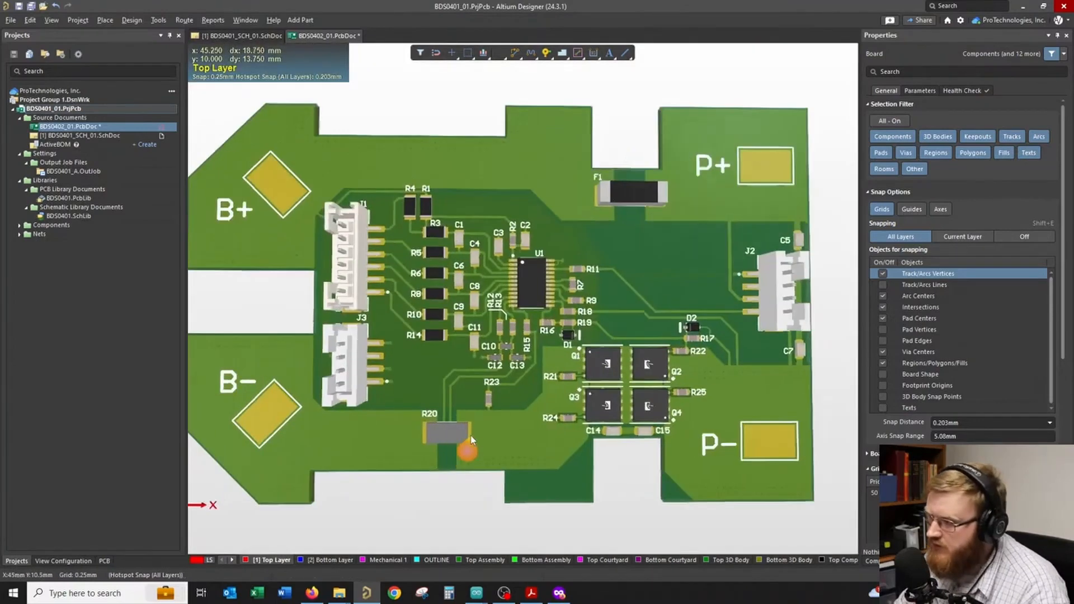
pyautogui.keyDown('ctrl'); pyautogui.scroll(2, 535, 449); pyautogui.keyUp('ctrl')
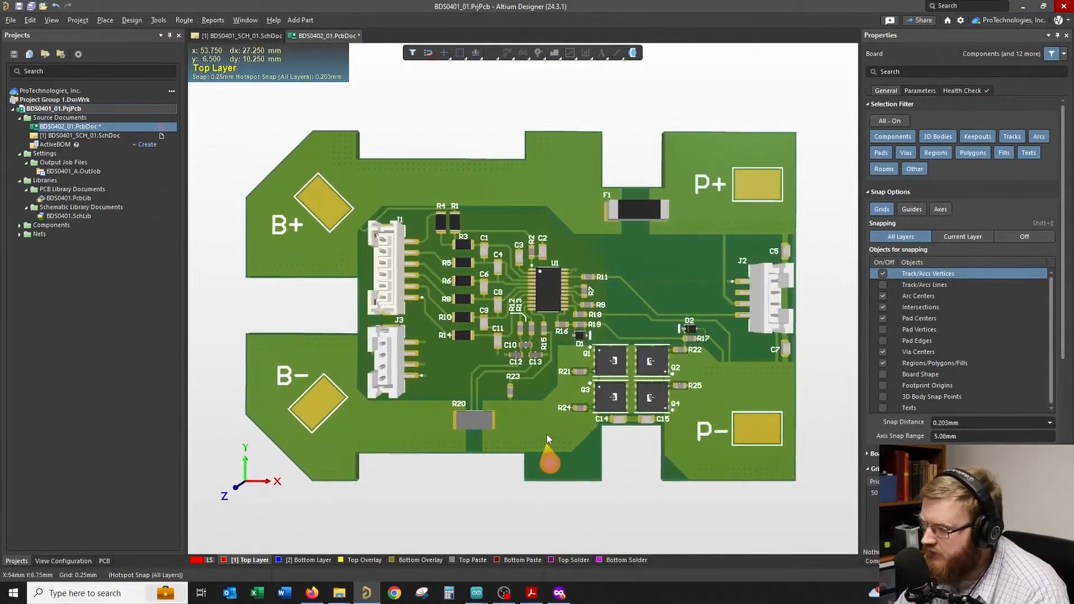
pyautogui.keyDown('ctrl'); pyautogui.scroll(2, 548, 440); pyautogui.keyUp('ctrl')
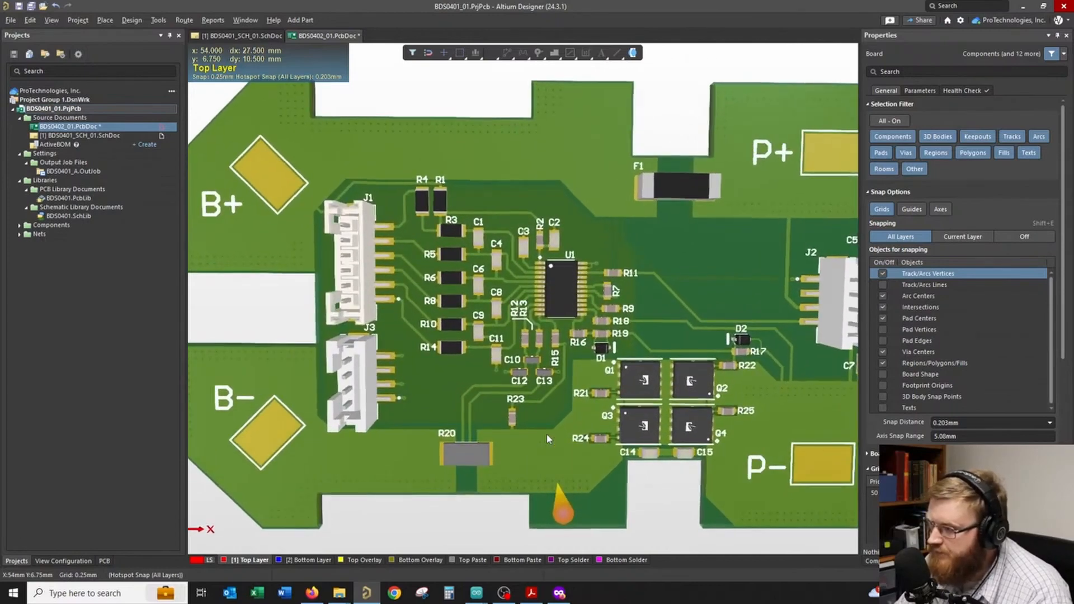
pyautogui.keyDown('ctrl'); pyautogui.scroll(-3, 643, 325); pyautogui.keyUp('ctrl')
pyautogui.keyDown('shift'); pyautogui.moveTo(642, 326); pyautogui.dragTo(643, 390, button='right'); pyautogui.keyUp('shift')
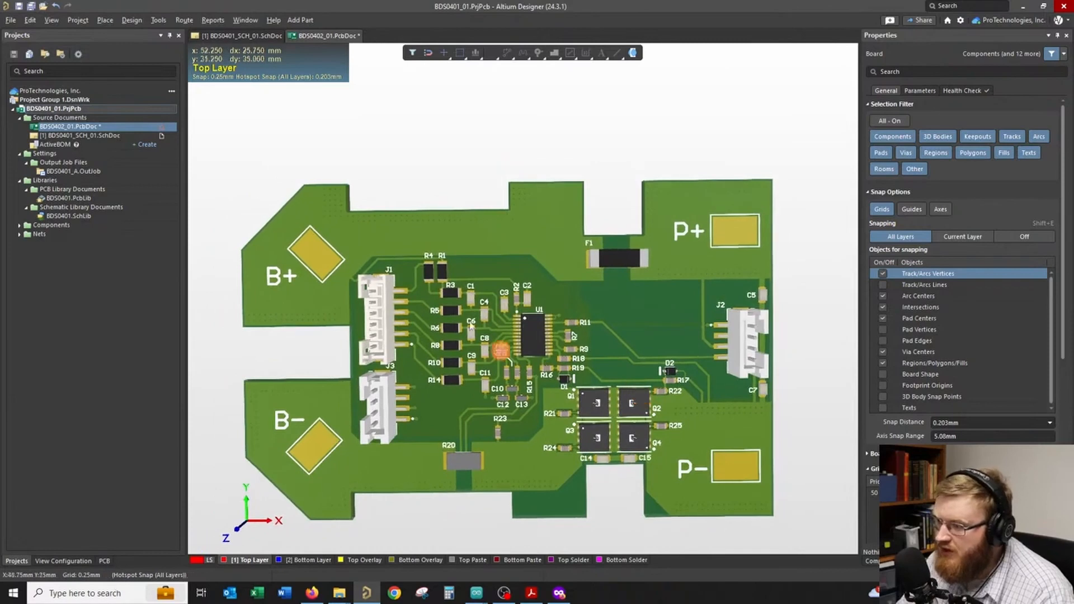
pyautogui.moveTo(748, 238); pyautogui.dragTo(759, 225, button='right')
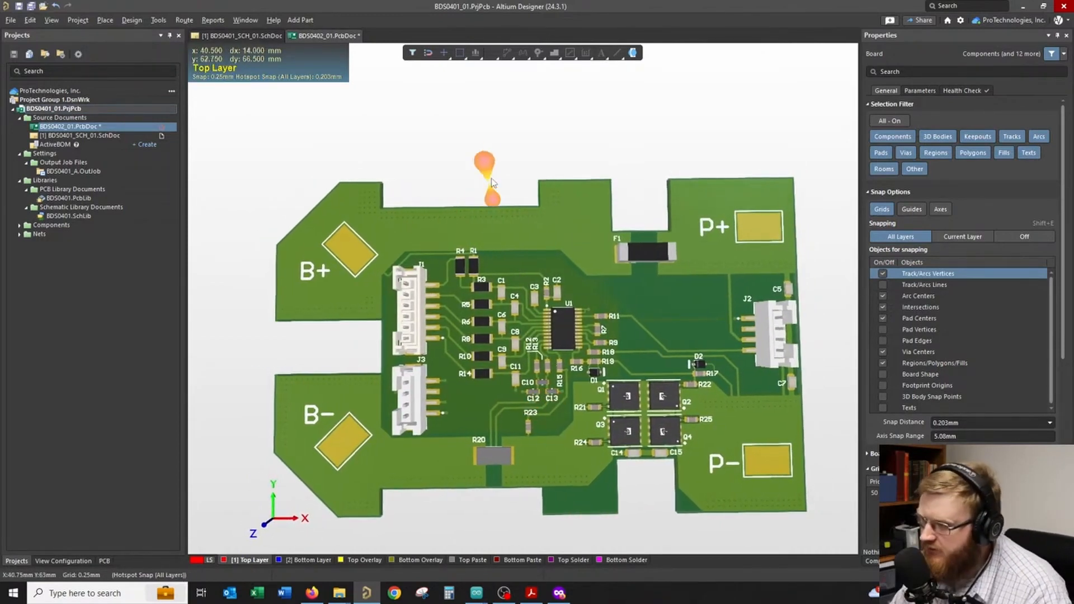
pyautogui.click(493, 176)
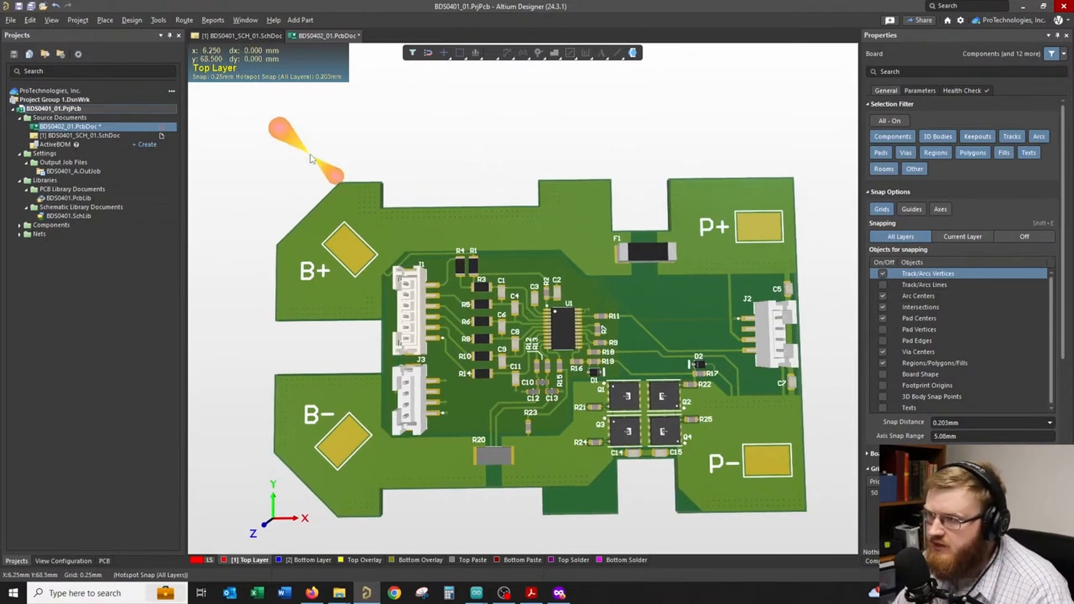
# - Open the BDS0401.SchLib schematic library and display the B8B-PH-SM4-TB connector from its component list
pyautogui.doubleClick(97, 215)
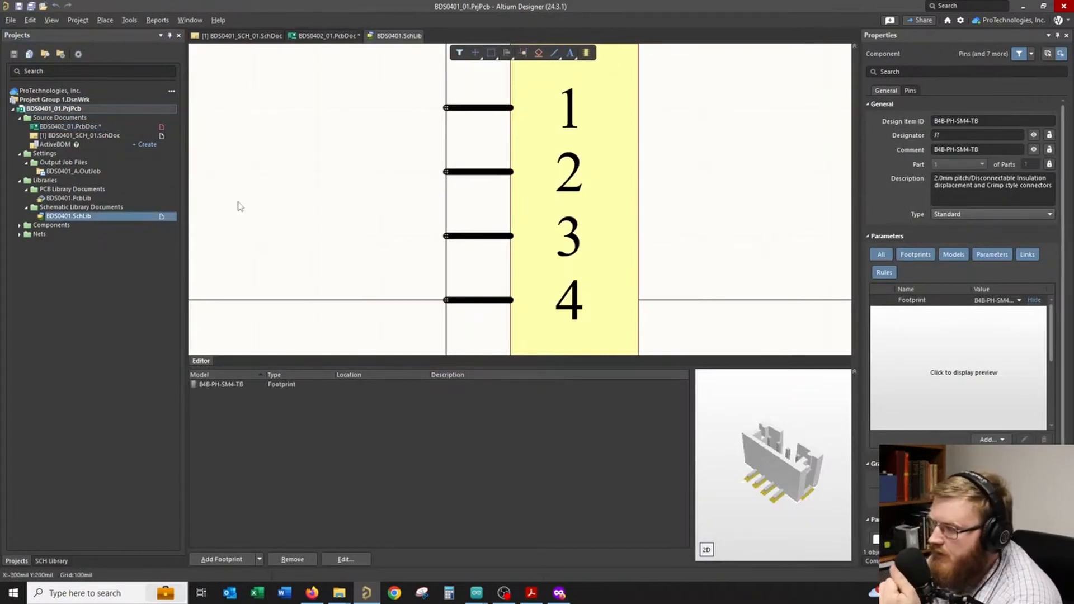
pyautogui.keyDown('ctrl'); pyautogui.scroll(-2, 311, 226); pyautogui.keyUp('ctrl')
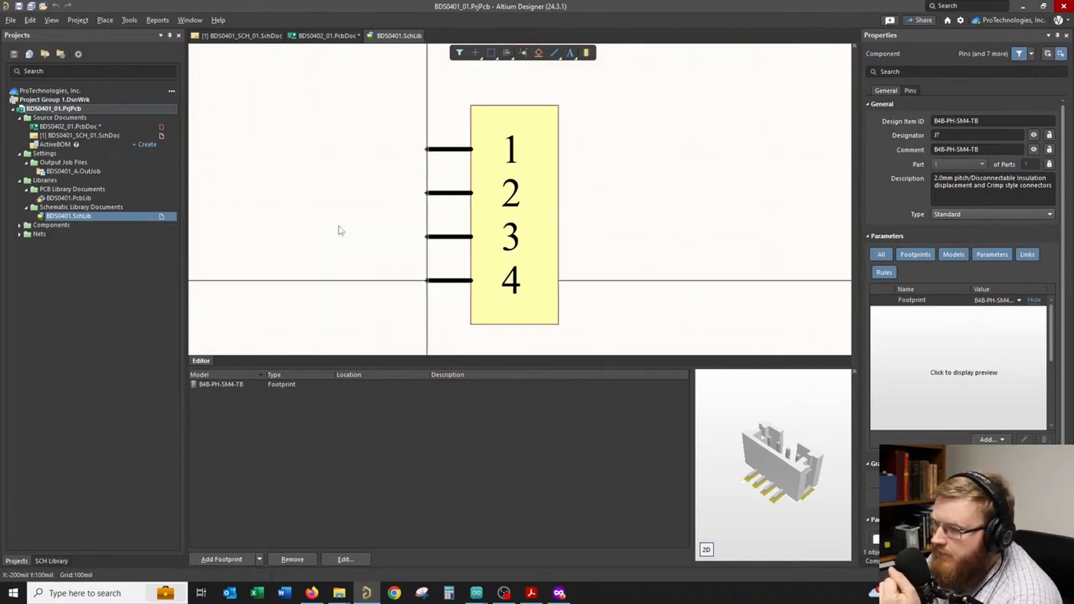
pyautogui.click(51, 561)
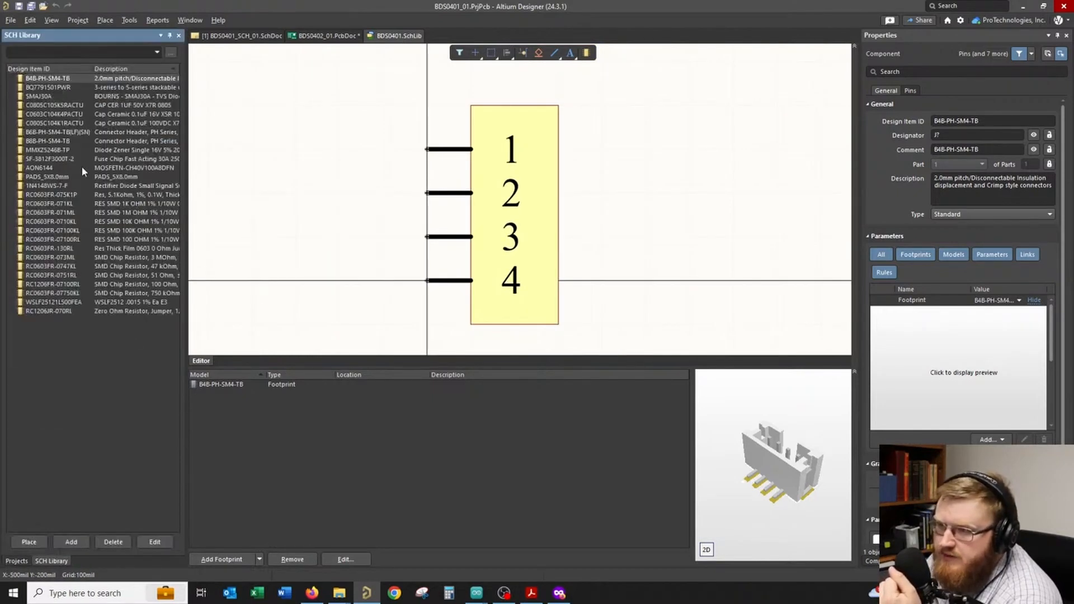
pyautogui.click(66, 134)
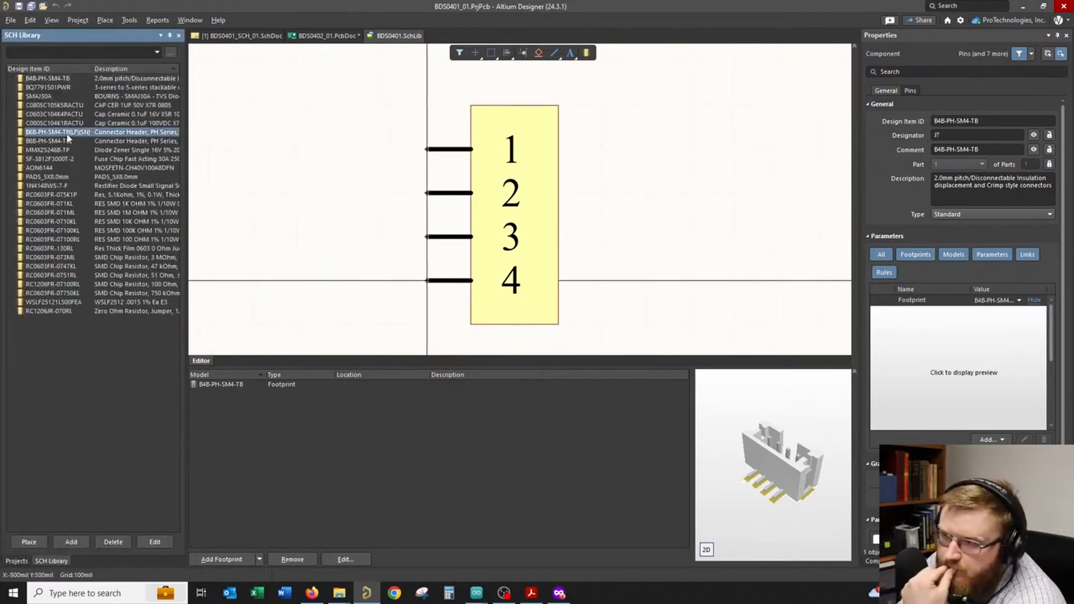
pyautogui.click(68, 142)
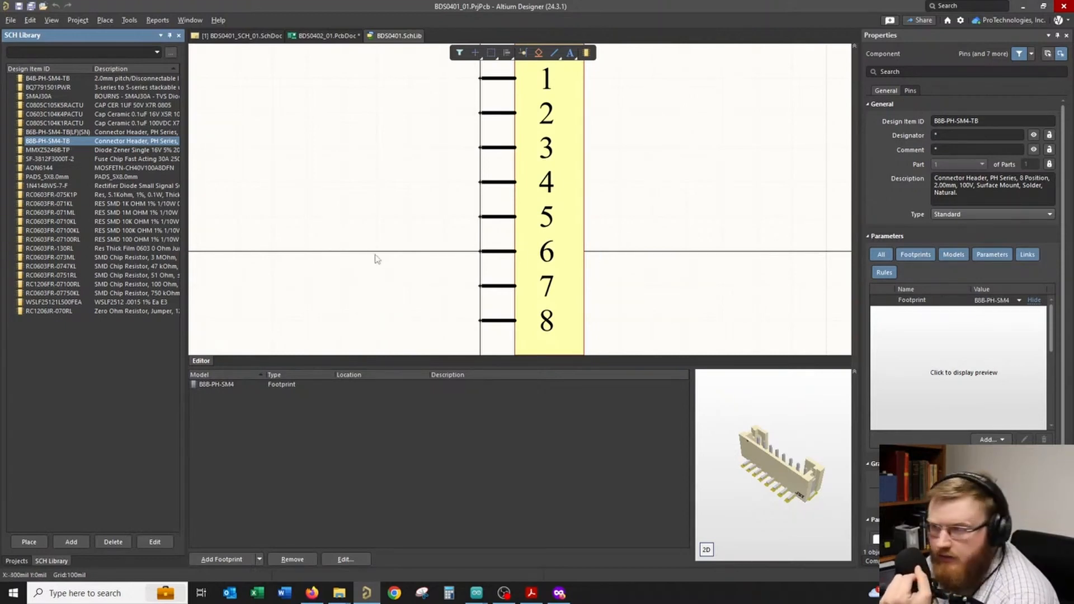
# - Check the supplier part numbers listed under the part choices of the B8B-PH-SM4-TB connector
pyautogui.scroll(-3, 961, 252)
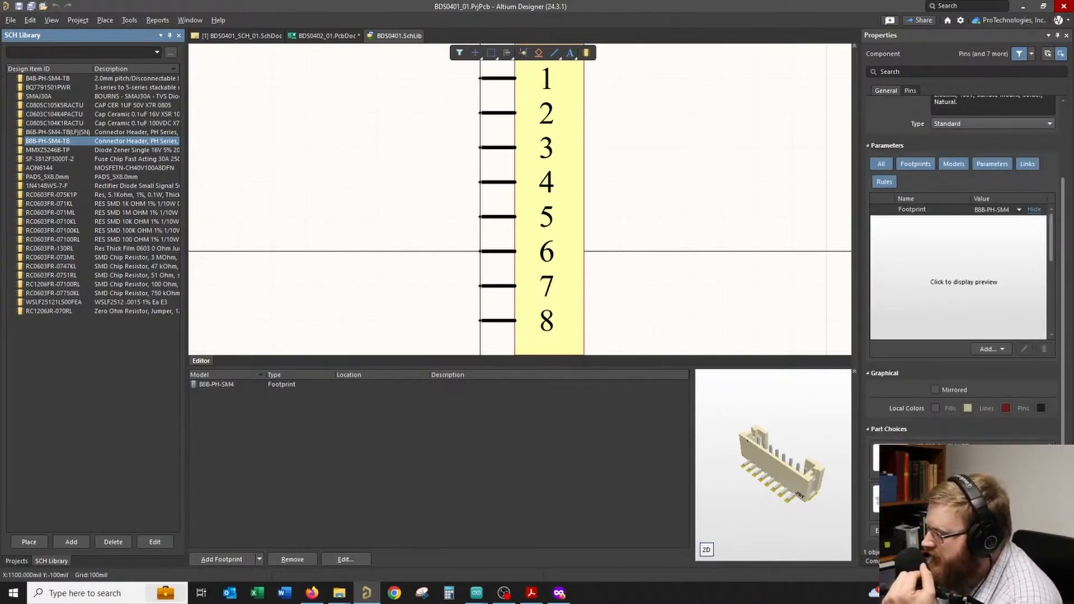
pyautogui.scroll(-2, 961, 251)
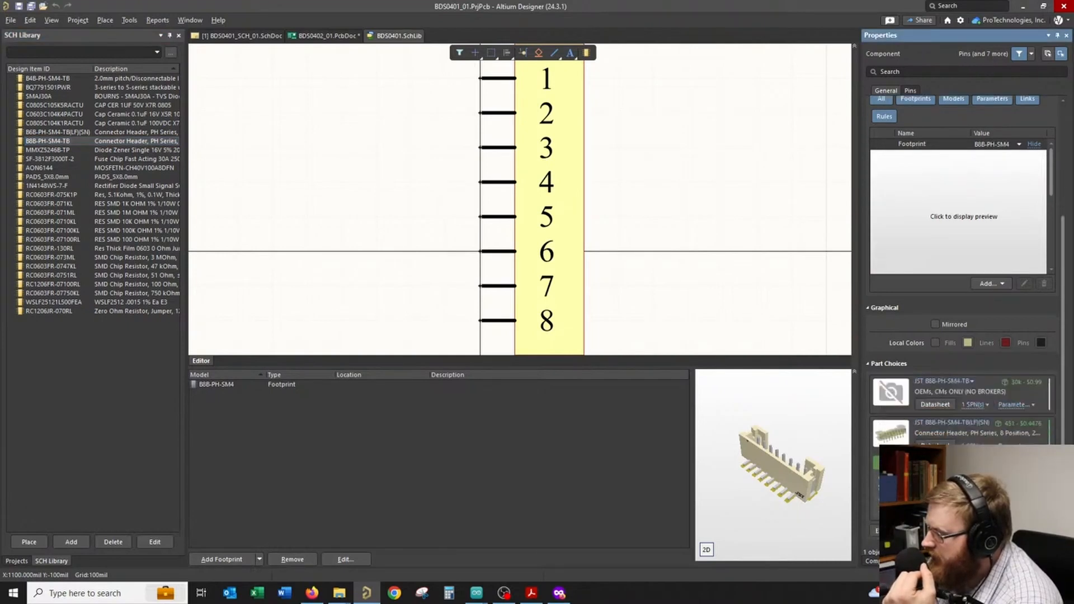
pyautogui.click(975, 446)
pyautogui.click(975, 470)
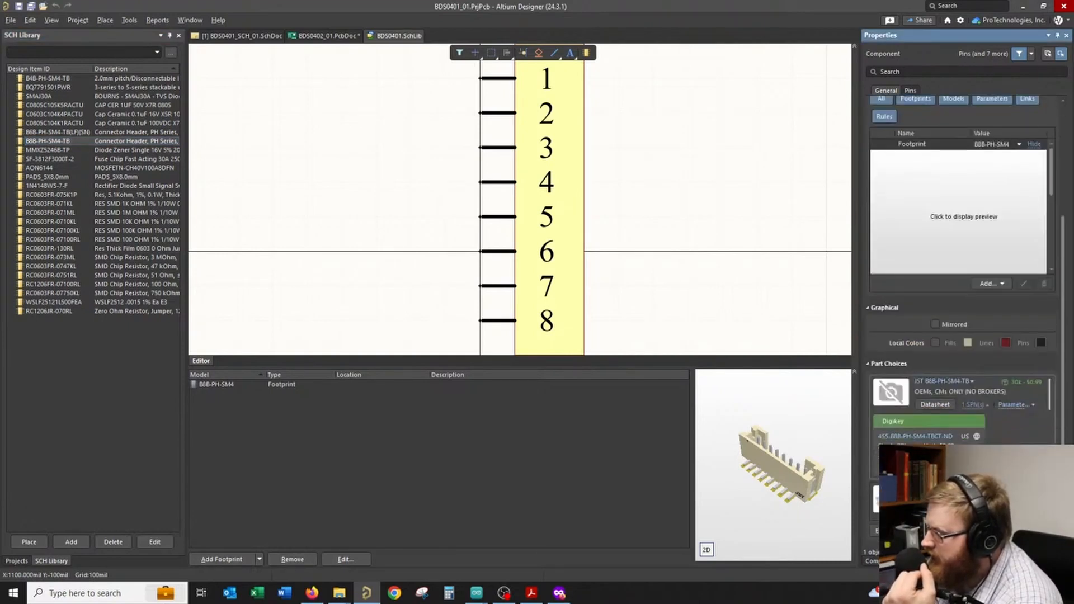
# - Open the DigiKey product page of the B8B-PH-SM4-TB connector and examine its attributes, mating products and related parts
pyautogui.click(941, 440)
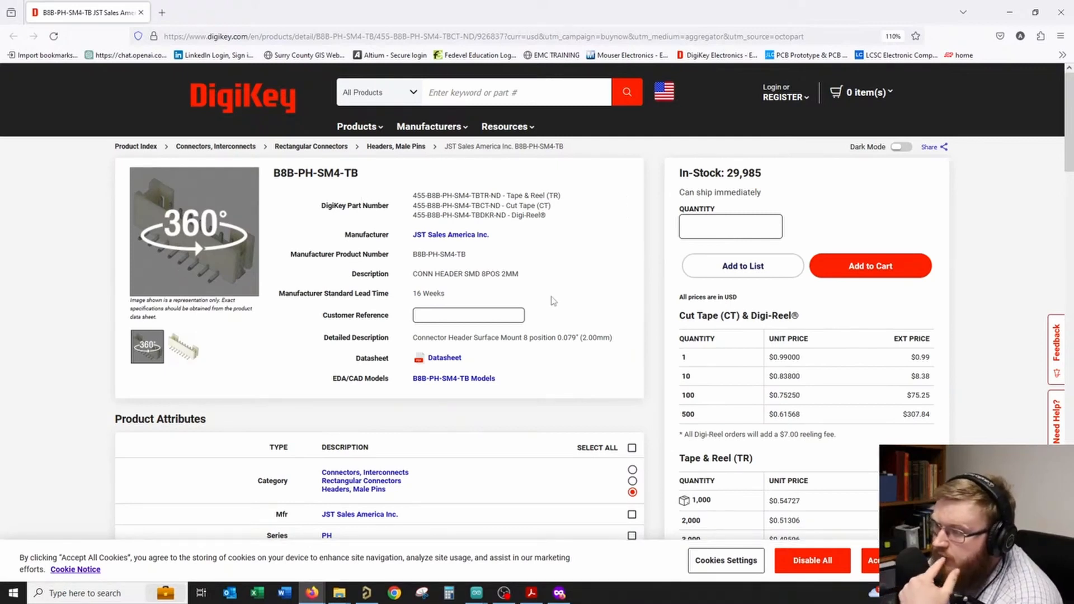
pyautogui.scroll(-20, 551, 302)
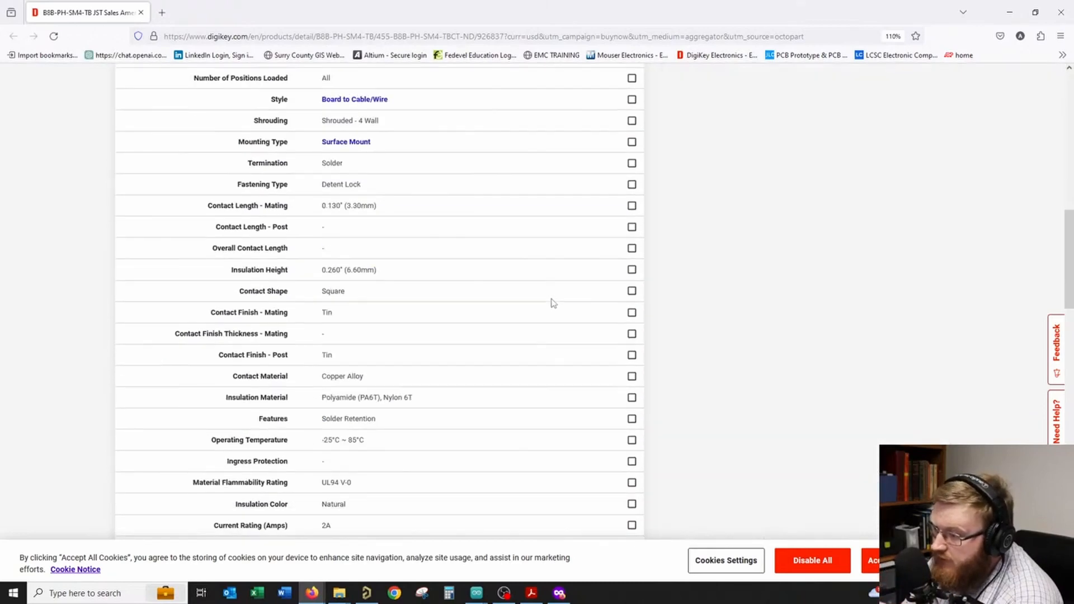
pyautogui.scroll(-7, 549, 307)
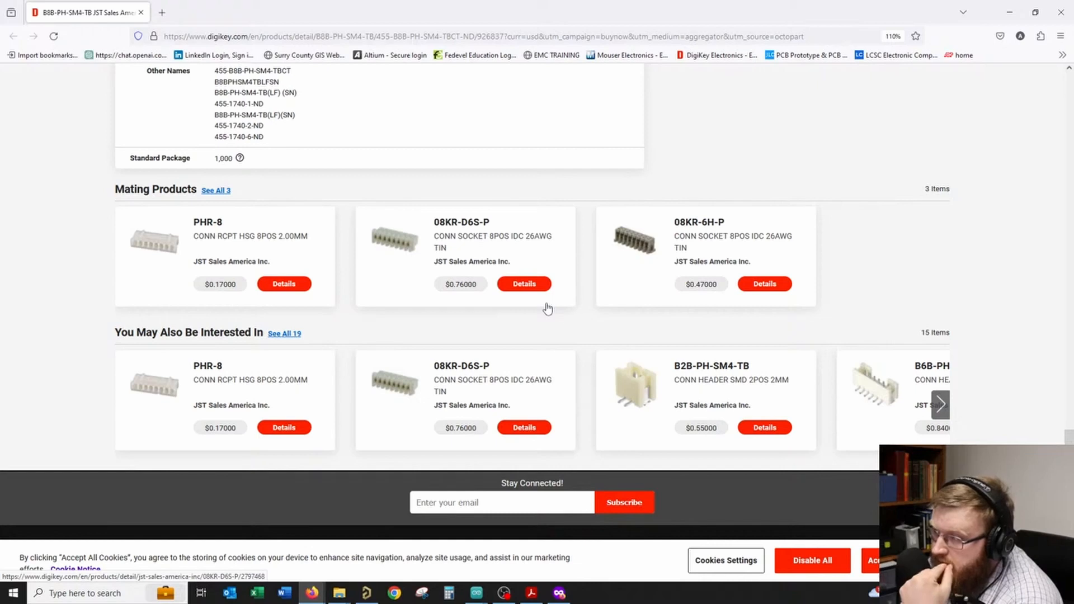
pyautogui.click(940, 405)
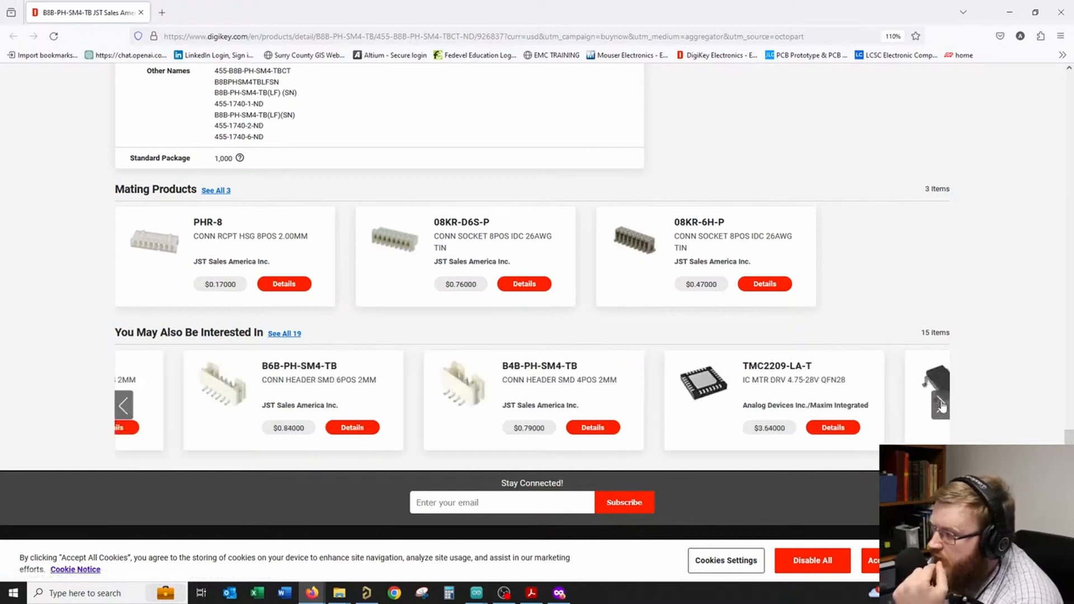
pyautogui.click(941, 404)
pyautogui.click(941, 405)
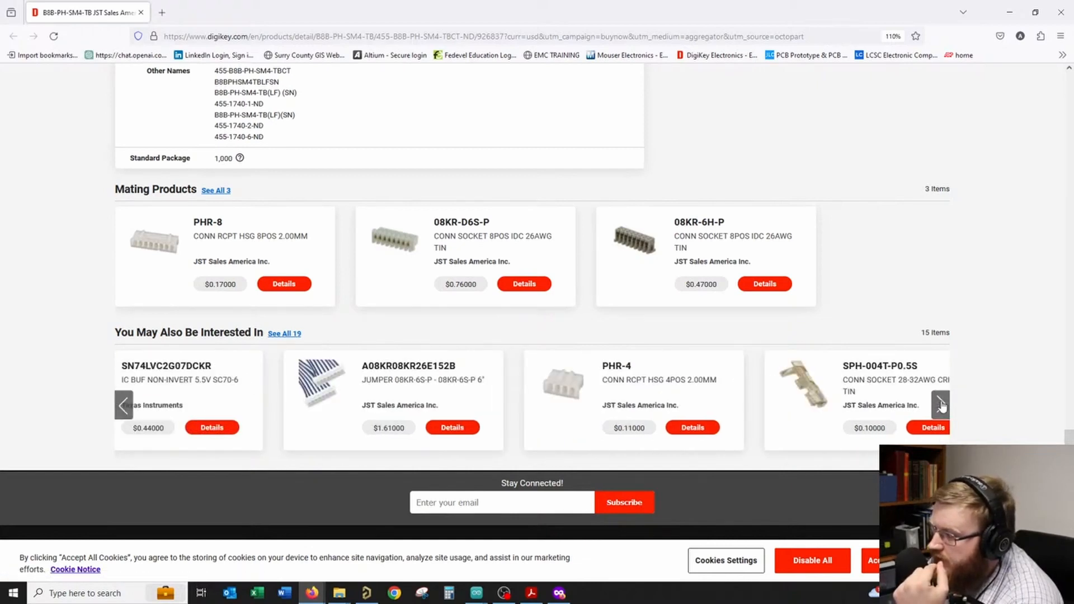
pyautogui.click(941, 405)
pyautogui.click(940, 404)
pyautogui.scroll(10, 594, 337)
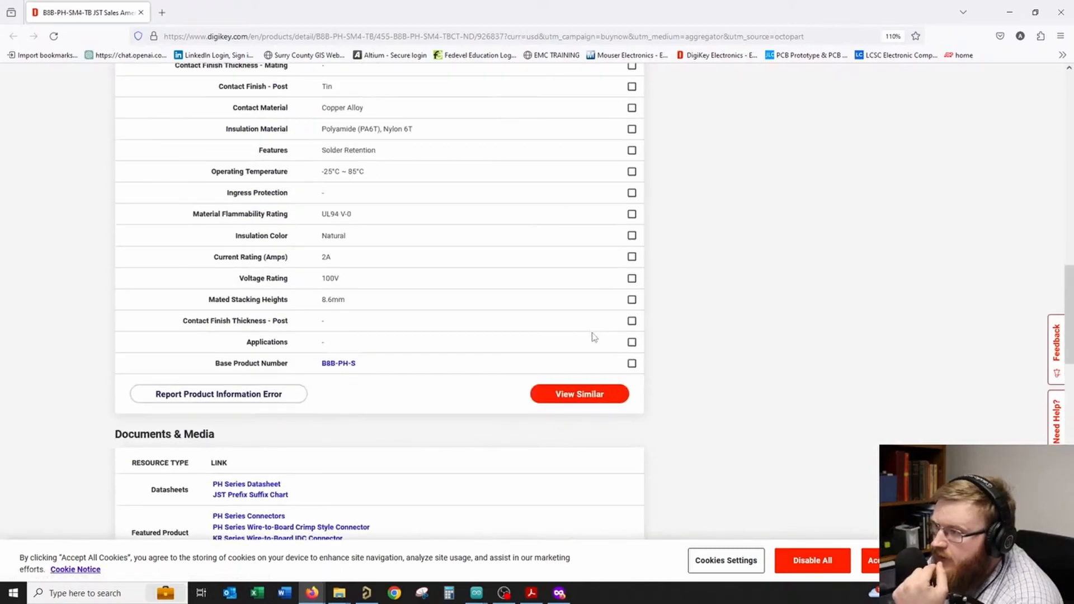
pyautogui.scroll(10, 595, 337)
# - Open the PH connector datasheet, compare the top entry and side entry SMT headers, and return to Altium Designer
pyautogui.click(442, 362)
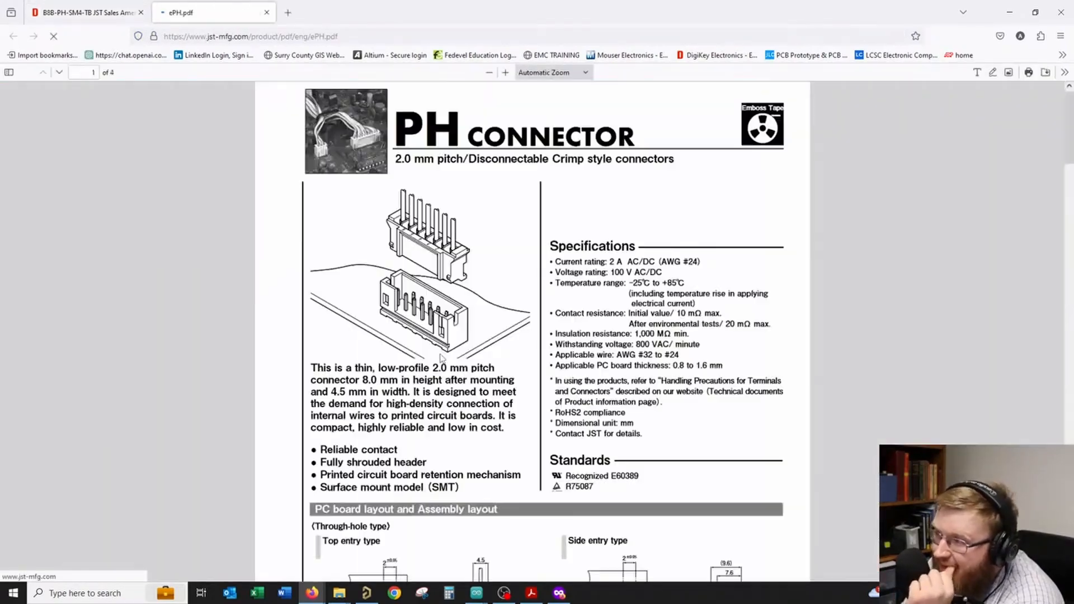
pyautogui.scroll(-5, 448, 354)
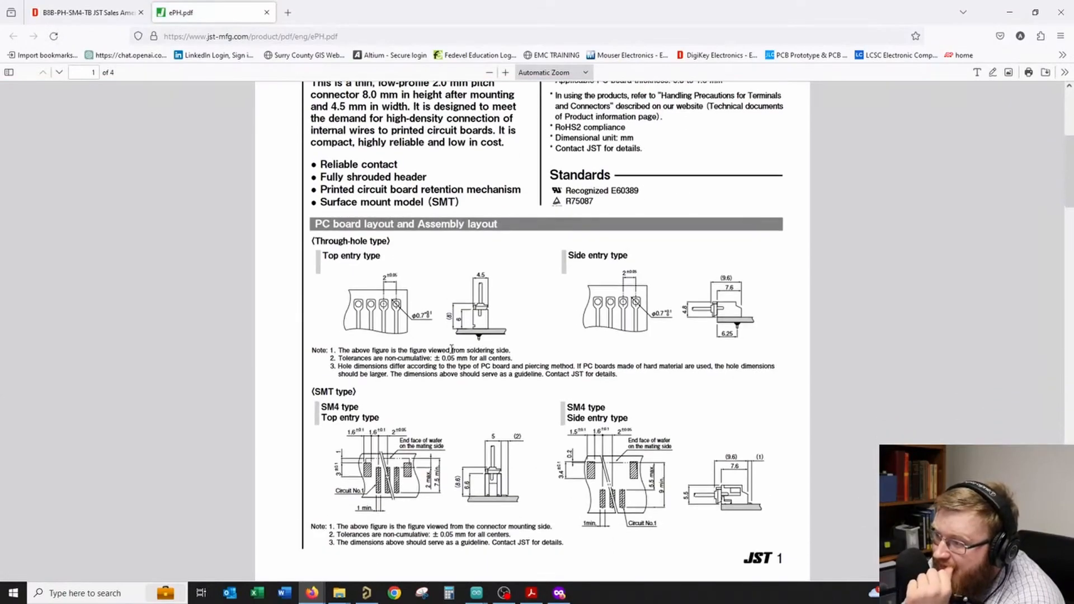
pyautogui.scroll(-8, 451, 350)
pyautogui.scroll(-10, 451, 351)
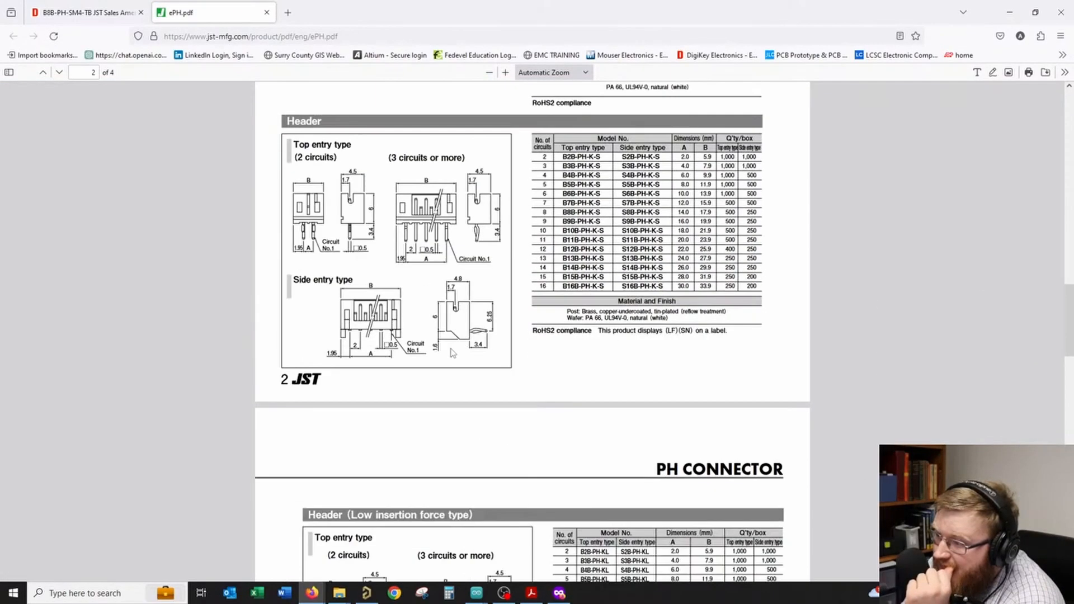
pyautogui.scroll(-10, 452, 353)
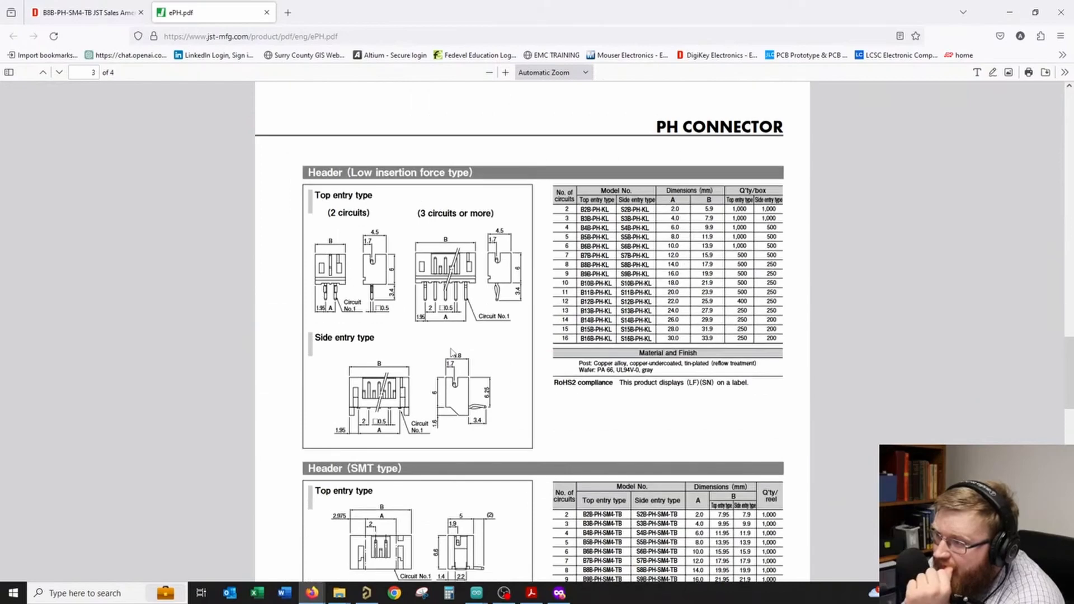
pyautogui.scroll(-3, 452, 351)
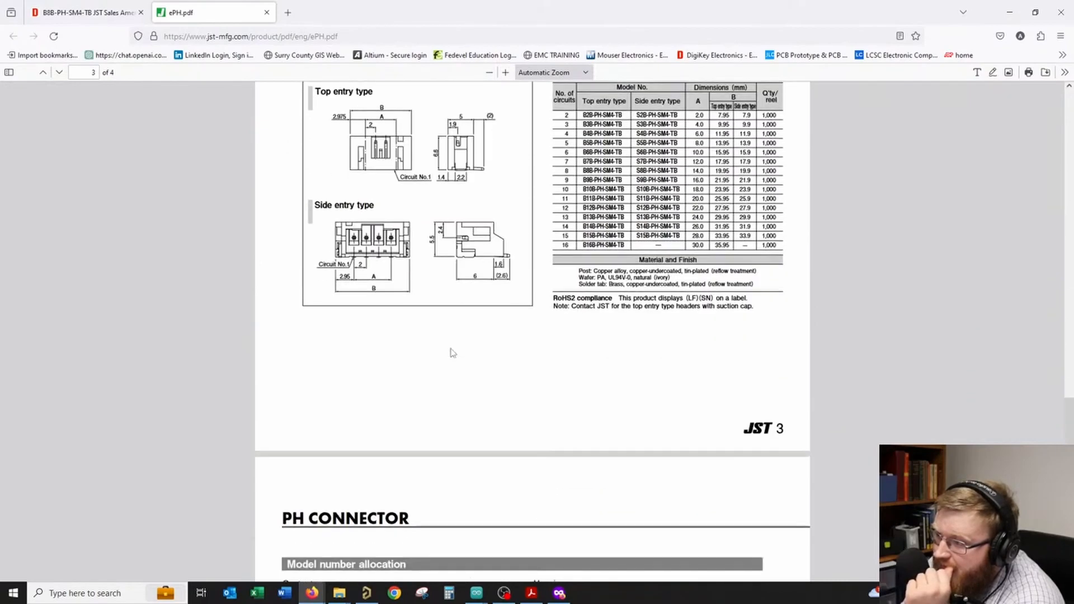
pyautogui.scroll(3, 454, 352)
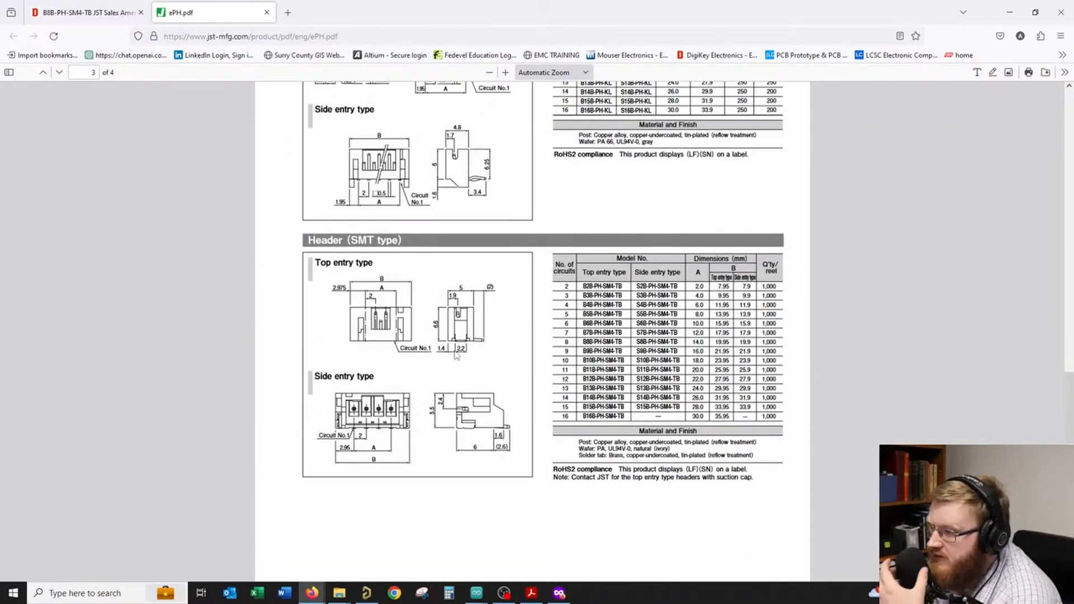
pyautogui.click(1010, 21)
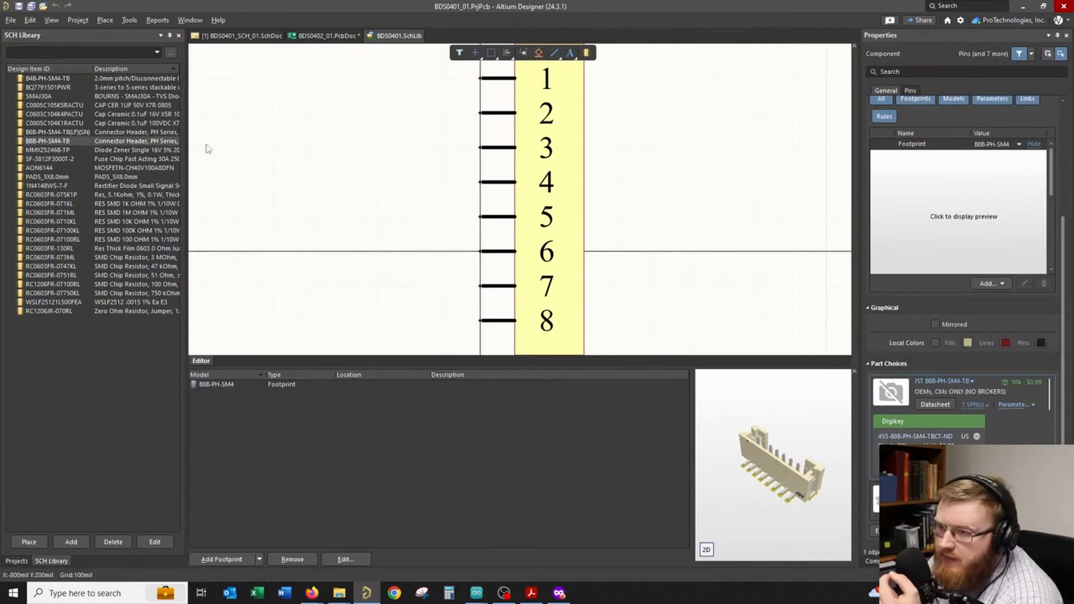
# - Check the B8B-PH-SM4-TB design item ID and examine the connectors on the BDS0401_SCH_01 schematic
pyautogui.scroll(3, 944, 233)
pyautogui.click(996, 121)
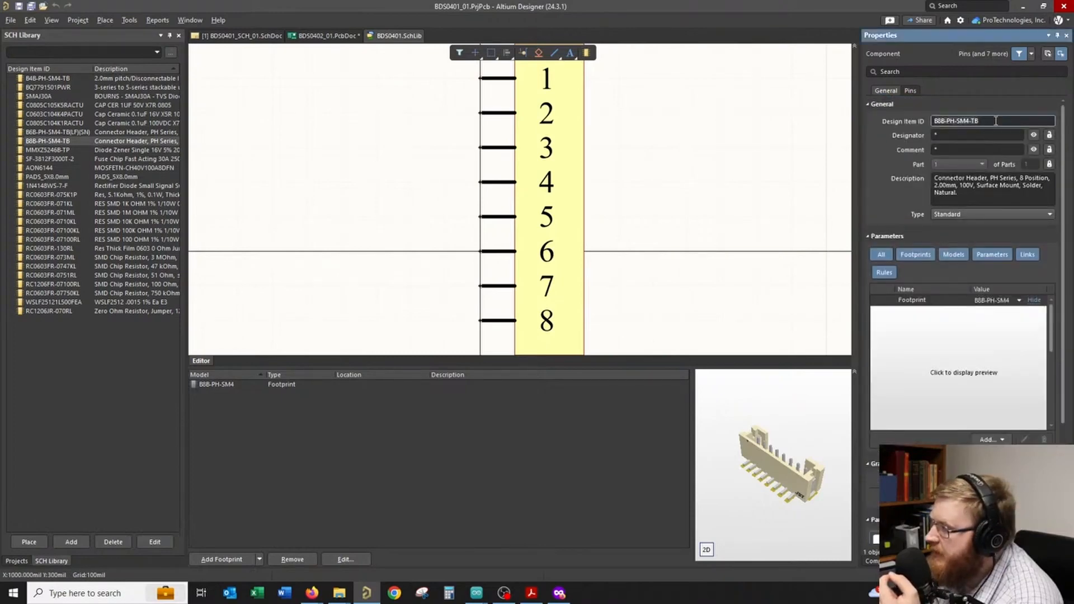
pyautogui.click(251, 37)
pyautogui.moveTo(724, 308)
pyautogui.mouseDown(button='right')
pyautogui.moveTo(818, 307)
pyautogui.moveTo(717, 308)
pyautogui.mouseUp(button='right')
pyautogui.keyDown('ctrl'); pyautogui.scroll(-1, 813, 307); pyautogui.keyUp('ctrl')
pyautogui.keyDown('ctrl'); pyautogui.scroll(-1, 751, 310); pyautogui.keyUp('ctrl')
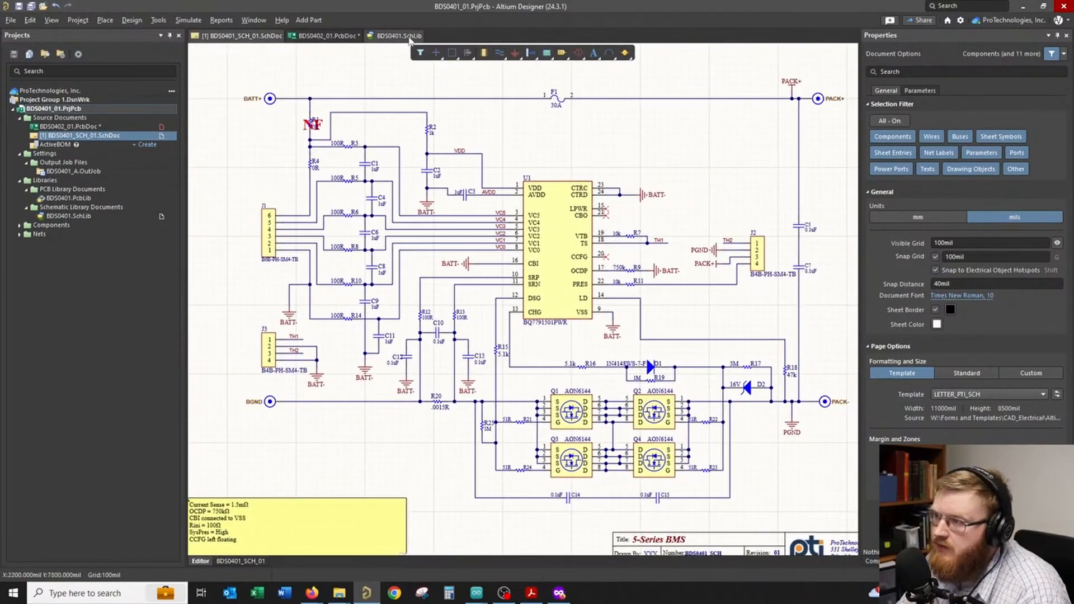
# - In the BDS0401.SchLib library, change the position count in the B6B-PH-SM4-TB(LF)(SN) connector's description to 6 Position
pyautogui.click(398, 36)
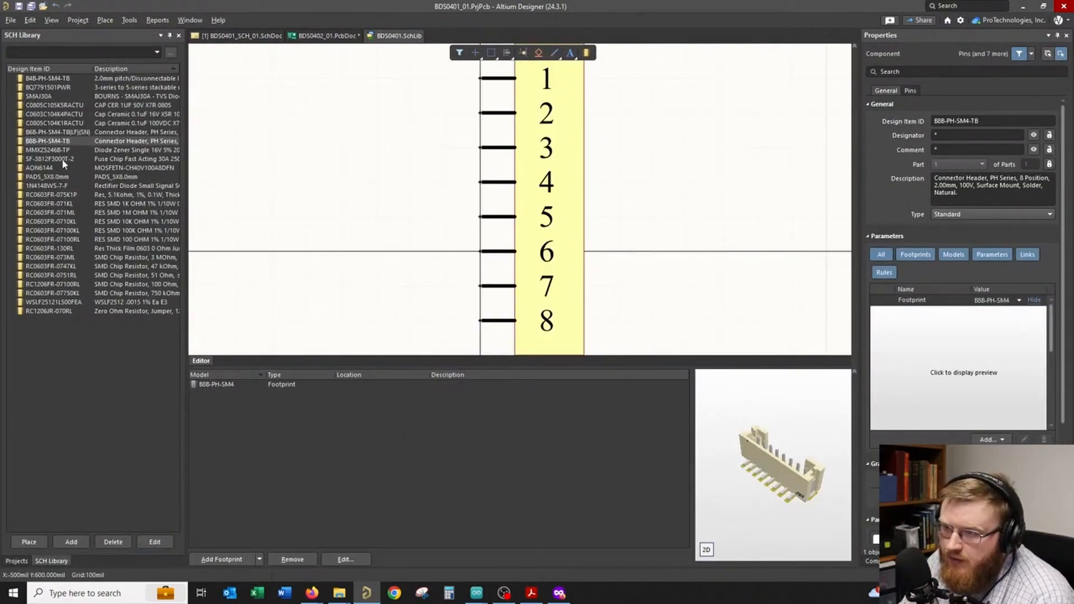
pyautogui.click(69, 133)
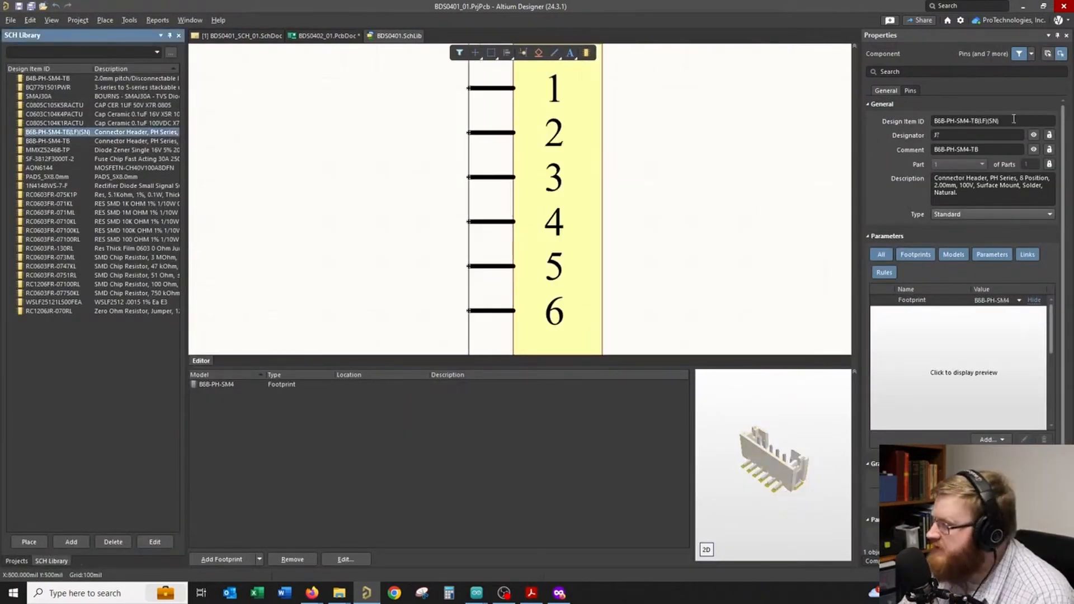
pyautogui.click(969, 120)
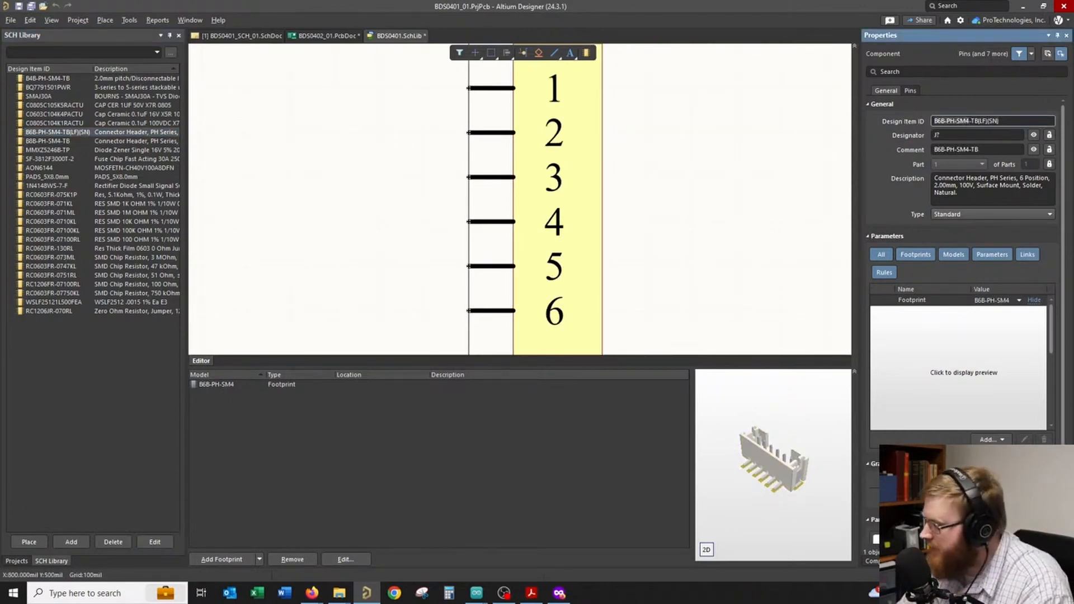
# - Open Manufacturer Part Search, clear the old 1206 search and search for B6B-PH-SM4
pyautogui.click(1056, 575)
pyautogui.click(1008, 447)
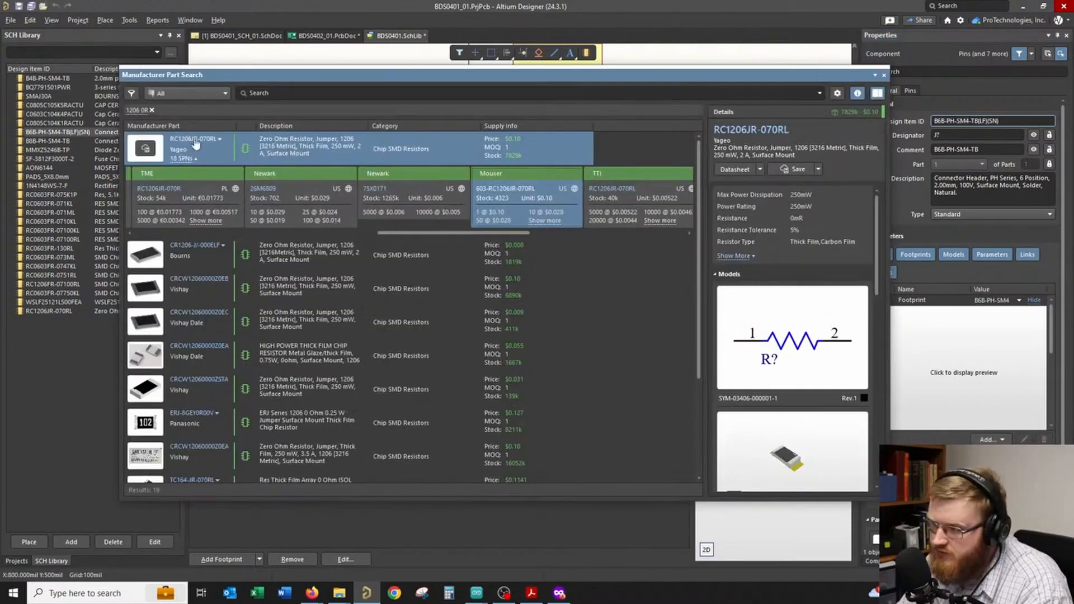
pyautogui.click(152, 110)
pyautogui.click(270, 94)
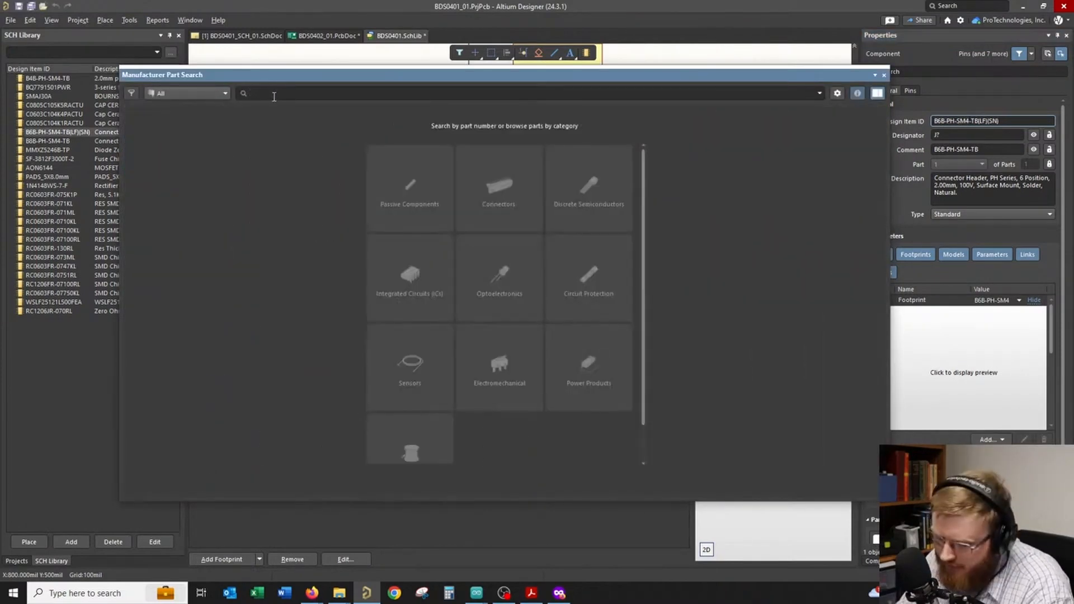
pyautogui.write('B6B-PH-SM4')
pyautogui.press('Return')
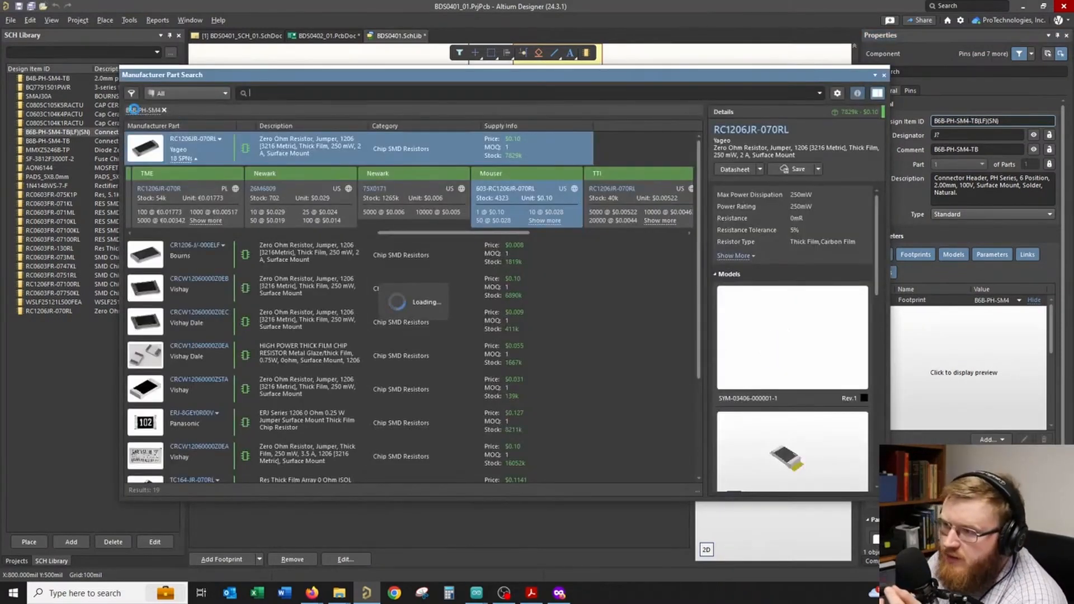
# - Change the search term to S6B-PH-SM4 and search for the side entry version of the connector
pyautogui.click(143, 110)
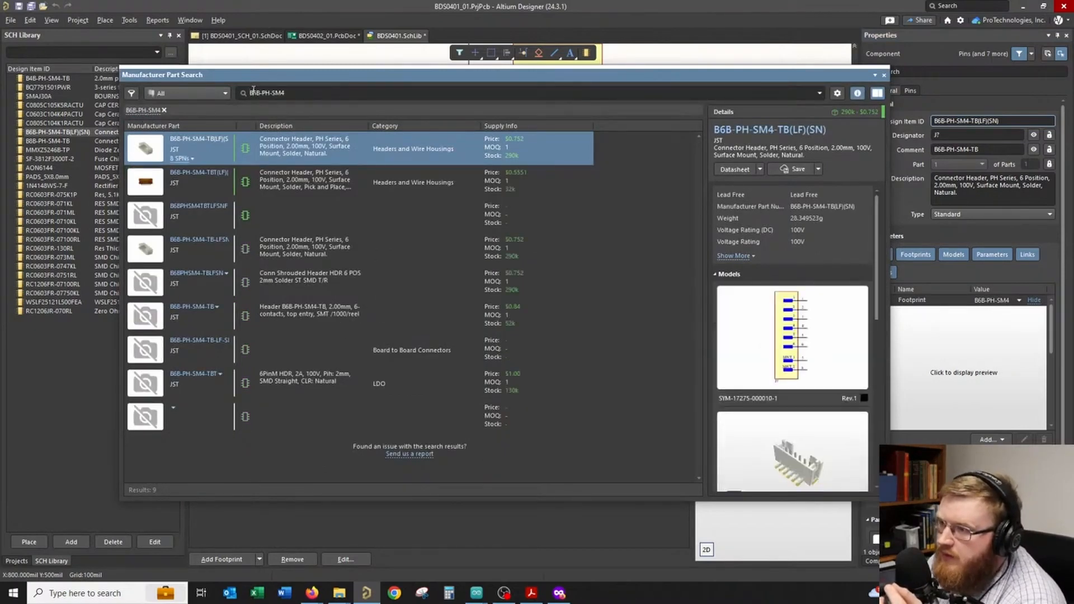
pyautogui.press('Delete')
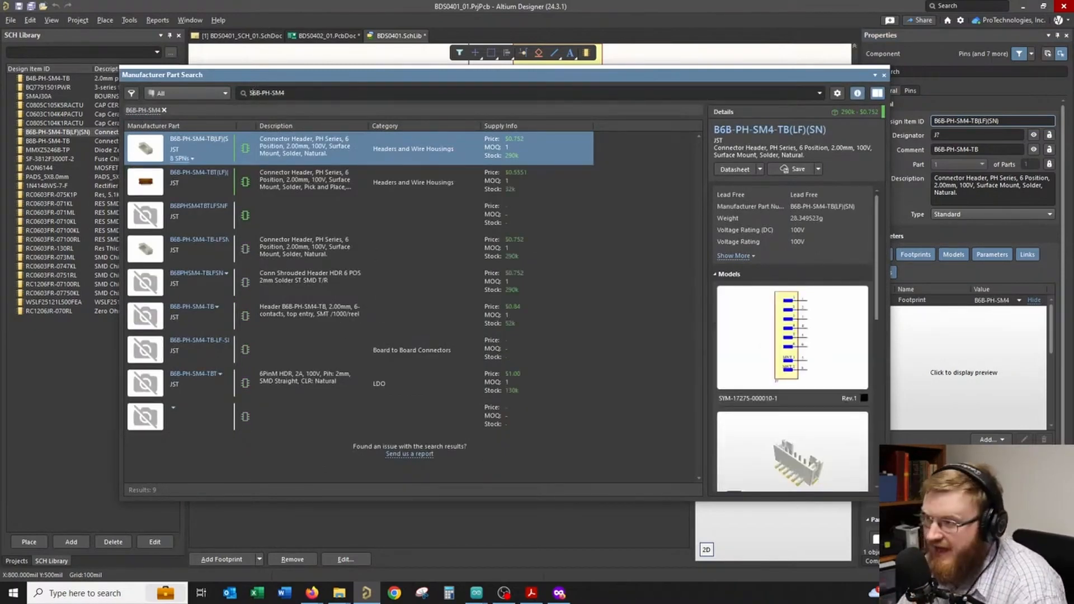
pyautogui.press('Return')
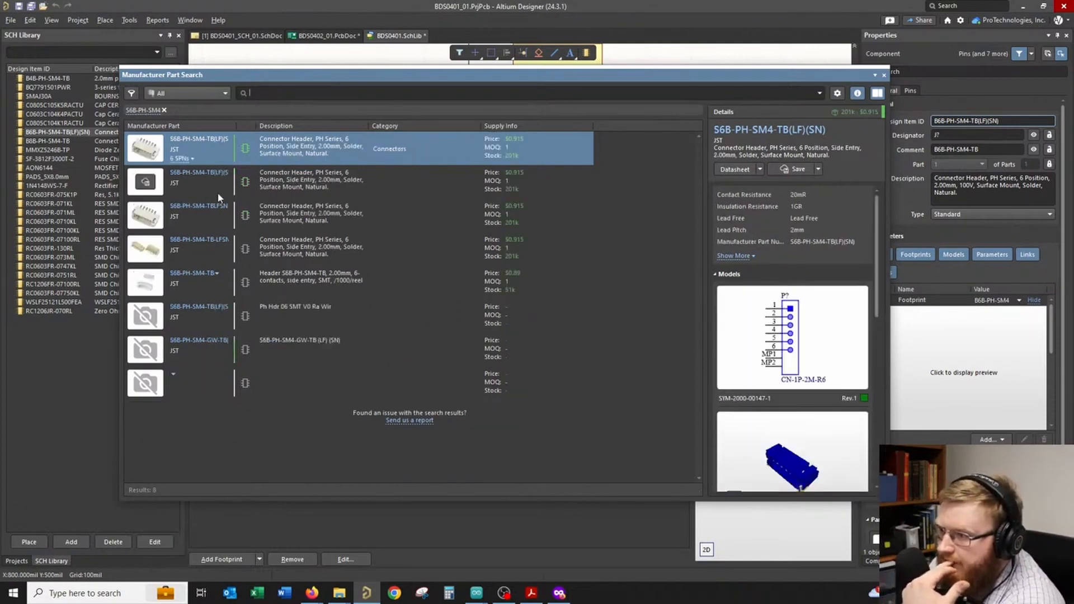
# - Compare the supplier offers and available models of the first three S6B-PH-SM4 search results
pyautogui.click(181, 158)
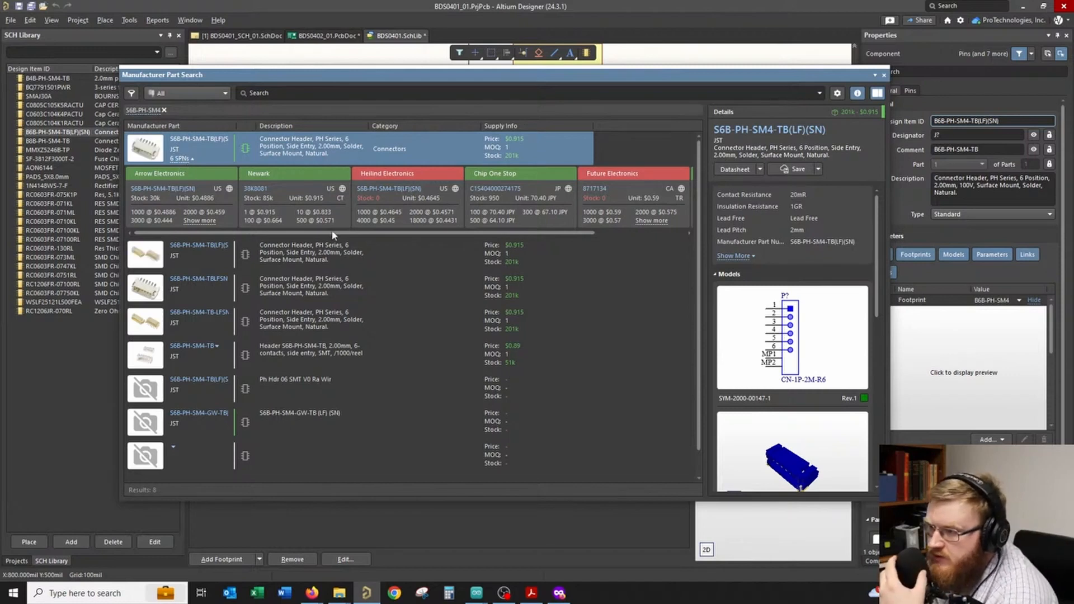
pyautogui.moveTo(340, 232); pyautogui.dragTo(261, 219)
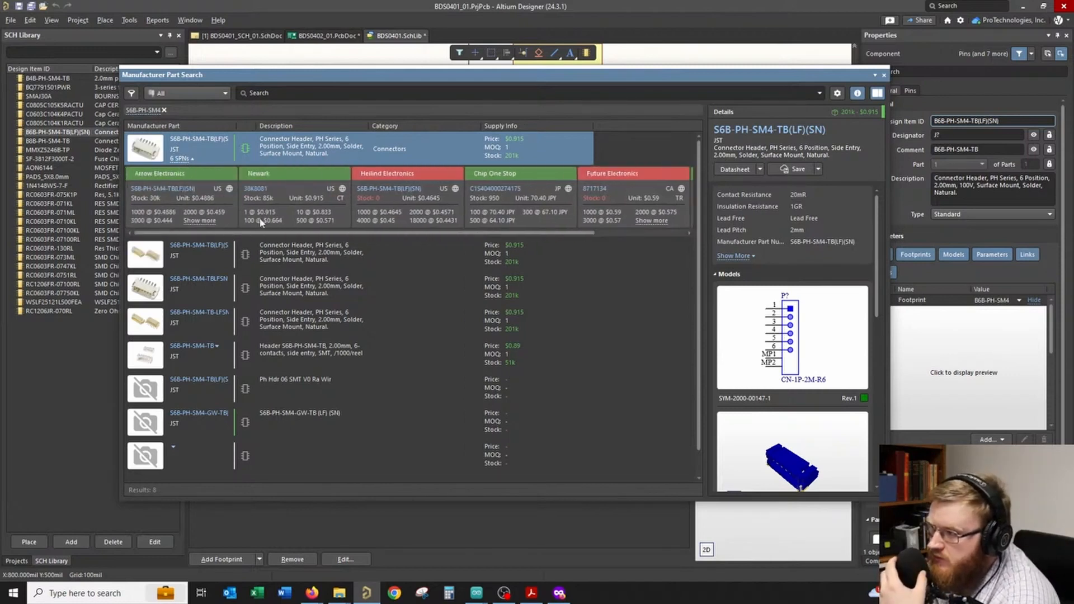
pyautogui.click(222, 248)
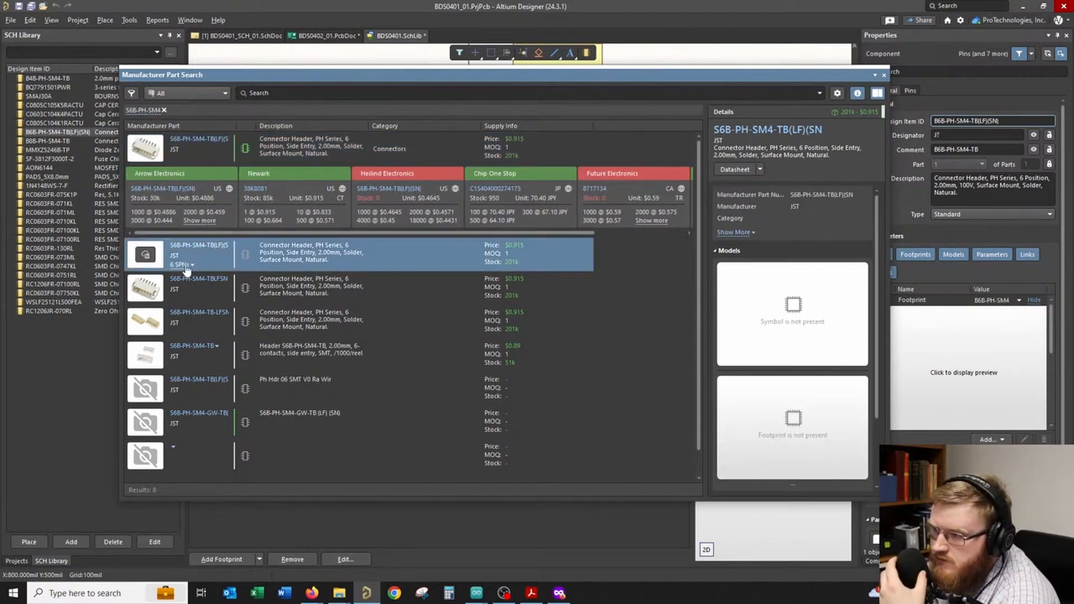
pyautogui.click(186, 265)
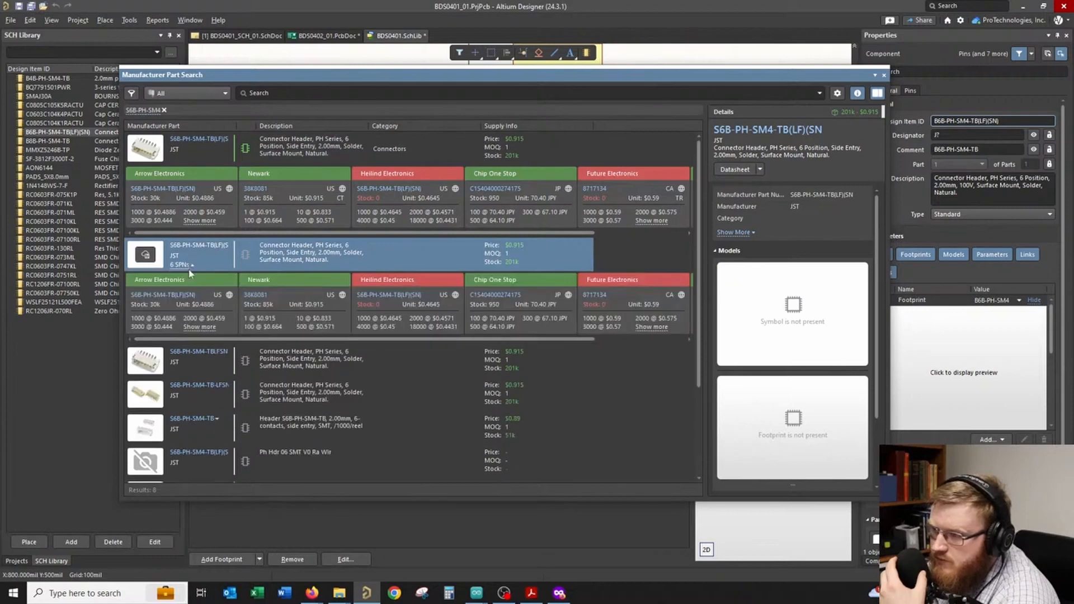
pyautogui.moveTo(302, 340); pyautogui.dragTo(263, 338)
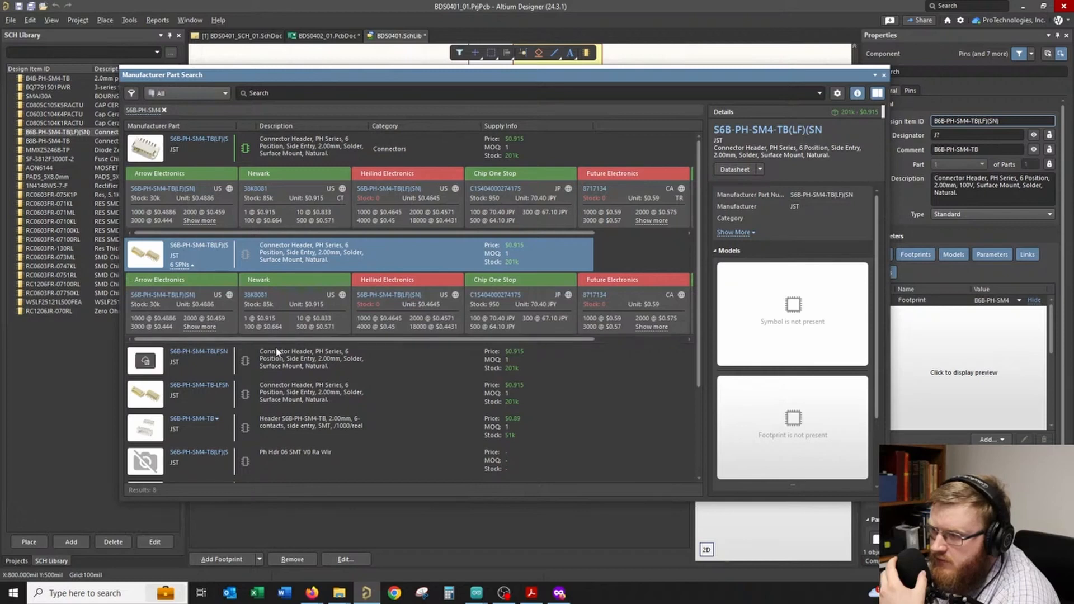
pyautogui.click(280, 358)
pyautogui.click(185, 373)
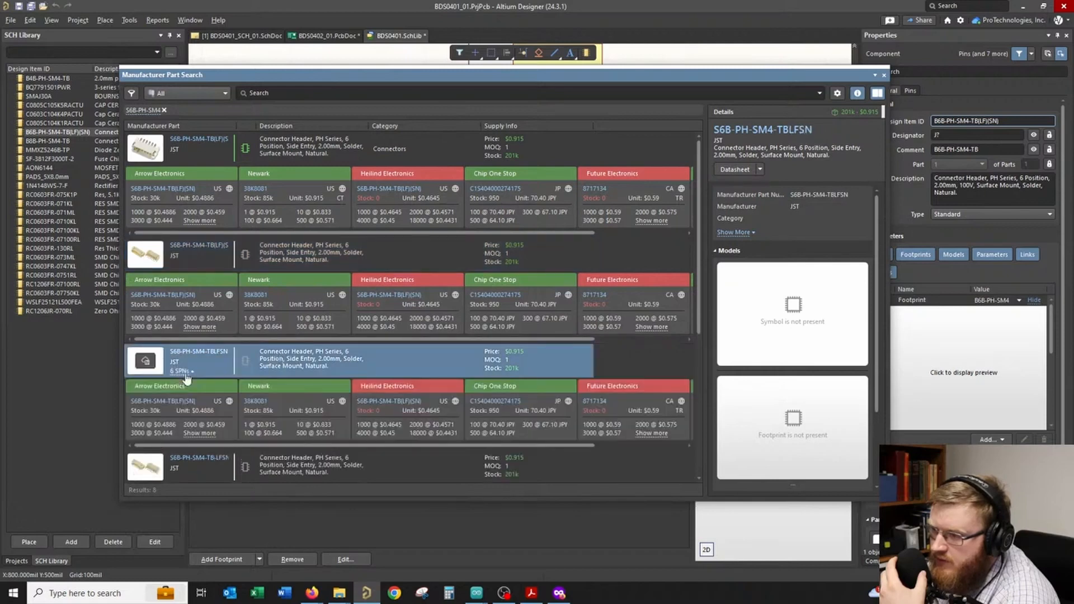
pyautogui.moveTo(353, 448); pyautogui.dragTo(263, 447)
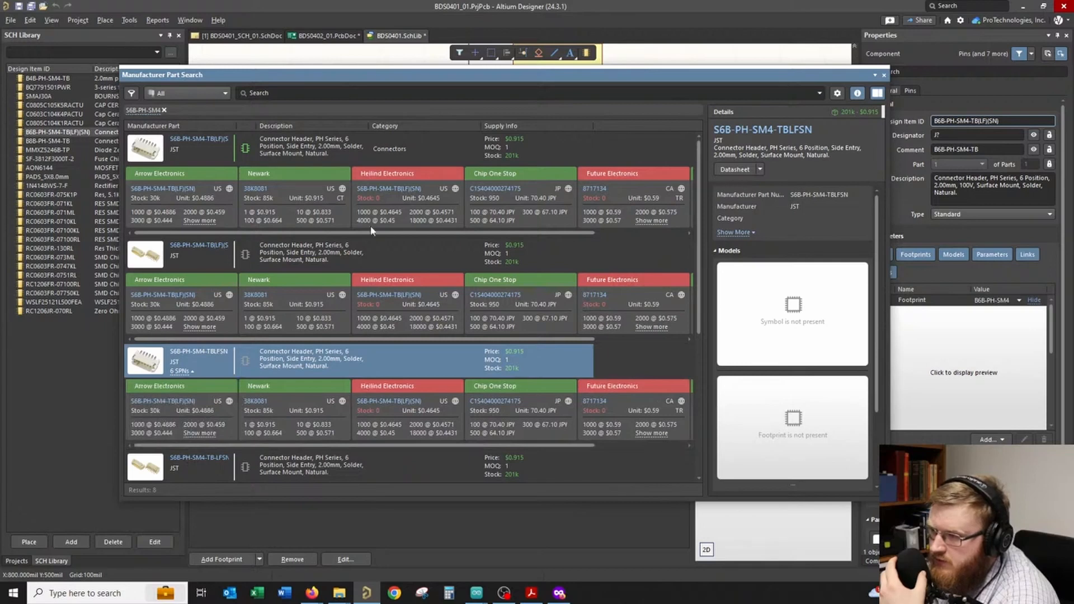
pyautogui.click(411, 140)
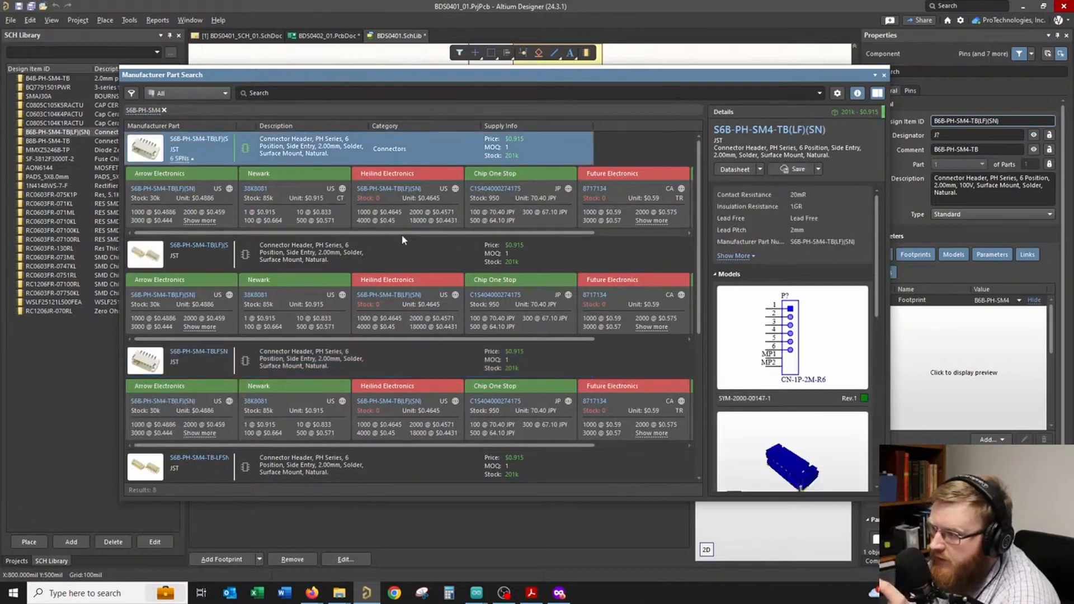
pyautogui.moveTo(403, 233)
pyautogui.mouseDown()
pyautogui.moveTo(491, 234)
pyautogui.moveTo(390, 235)
pyautogui.mouseUp()
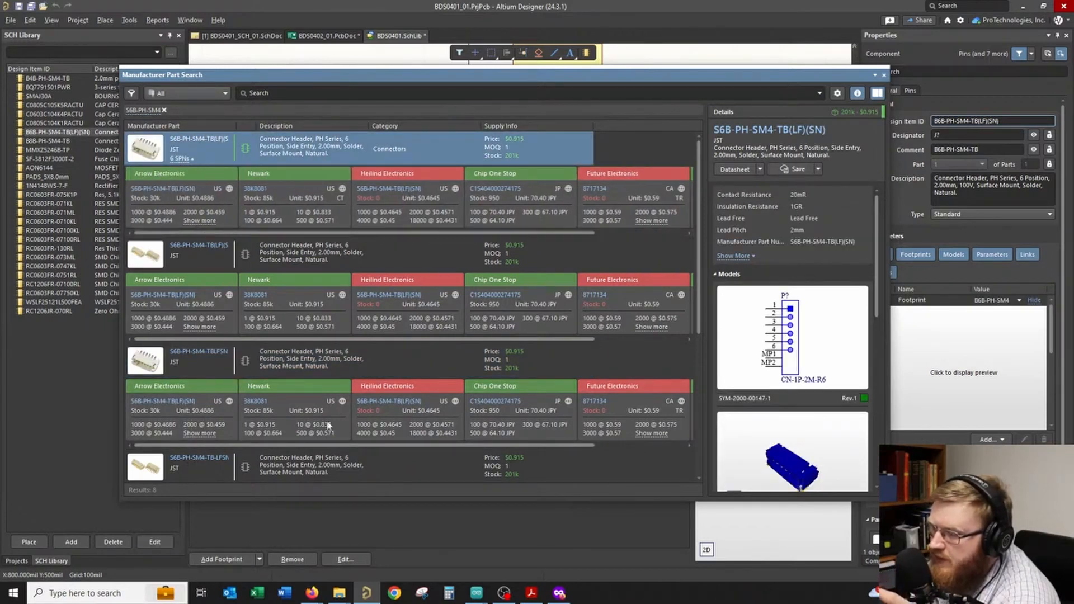
# - Copy the S6B-PH-SM4 search term, switch to the DigiKey page in Firefox and search for that part number
pyautogui.click(157, 115)
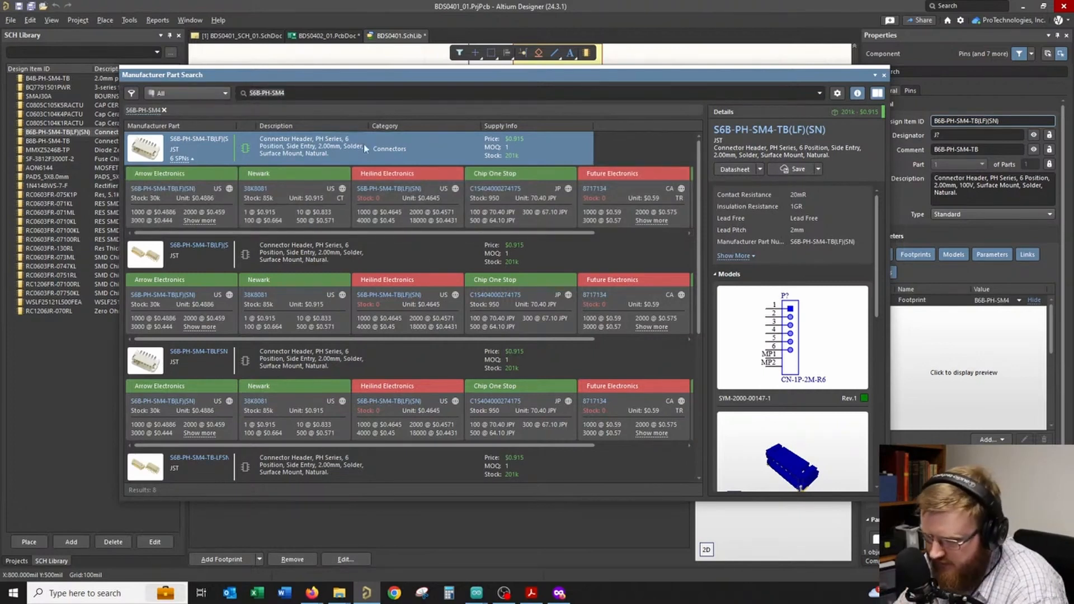
pyautogui.moveTo(311, 593)
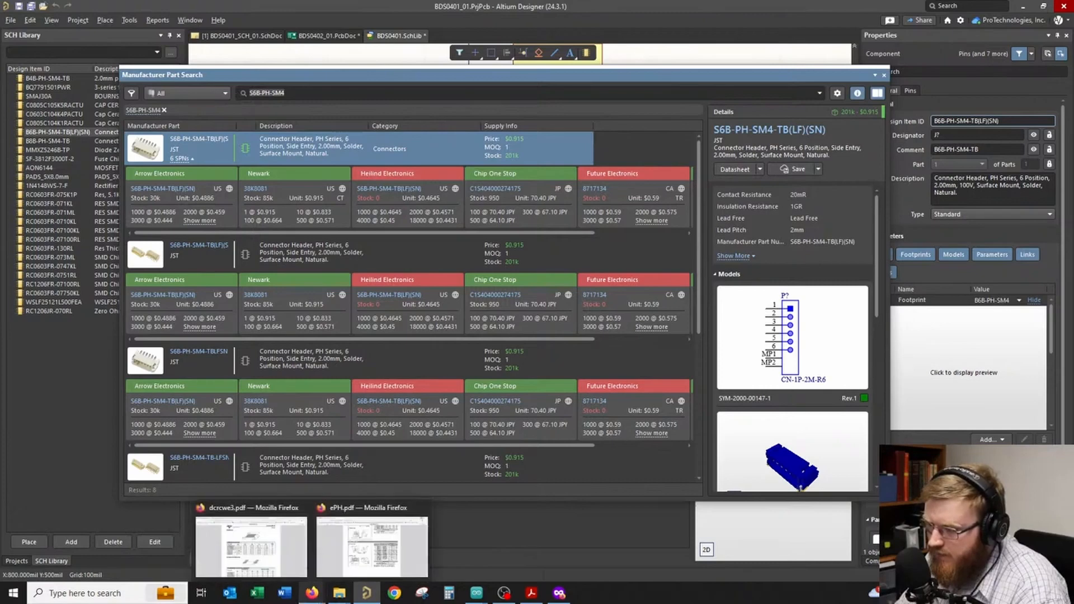
pyautogui.click(372, 542)
pyautogui.click(84, 12)
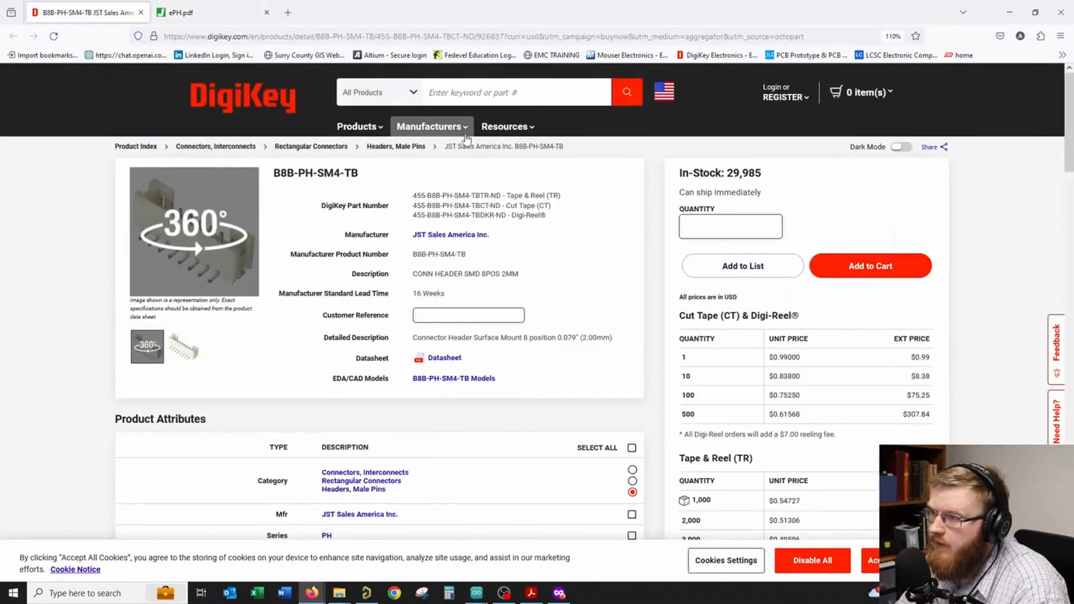
pyautogui.click(490, 99)
pyautogui.write('S6B-PH-SM4')
pyautogui.press('Return')
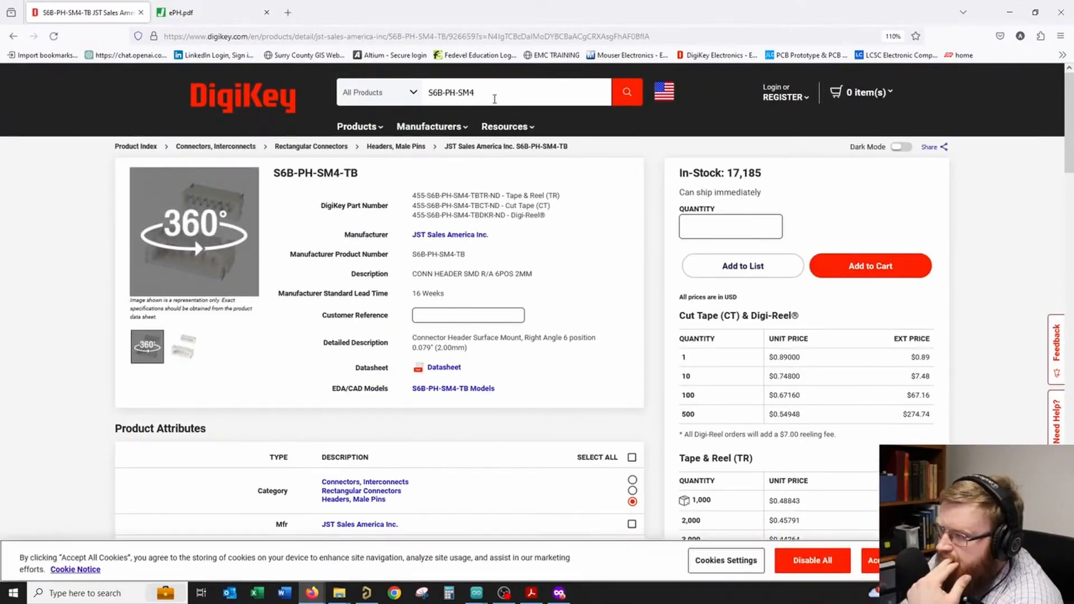
# - Copy the full part number S6B-PH-SM4-TB from DigiKey, return to Altium Designer and search manufacturer parts for it
pyautogui.moveTo(274, 174); pyautogui.dragTo(362, 178)
pyautogui.hotkey('ctrl', 'c')
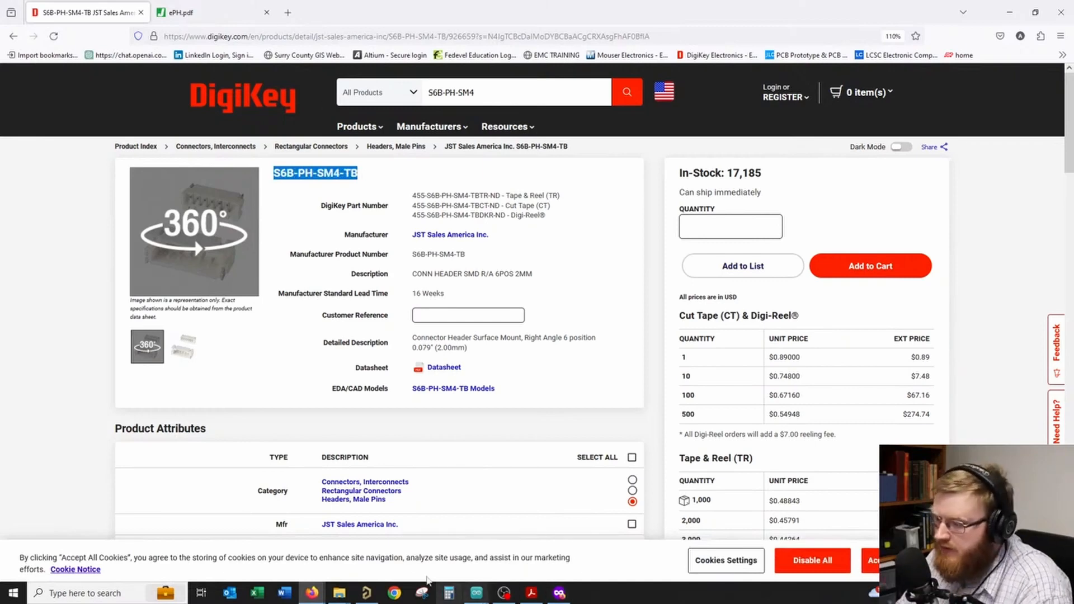
pyautogui.click(367, 594)
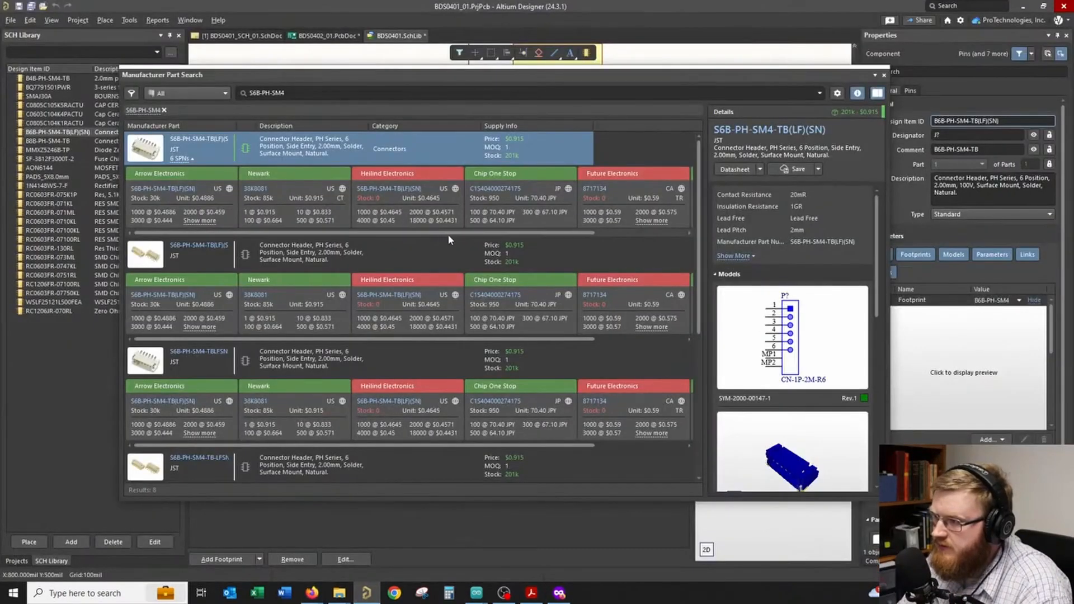
pyautogui.moveTo(447, 233); pyautogui.dragTo(549, 235)
pyautogui.moveTo(289, 95); pyautogui.dragTo(225, 96)
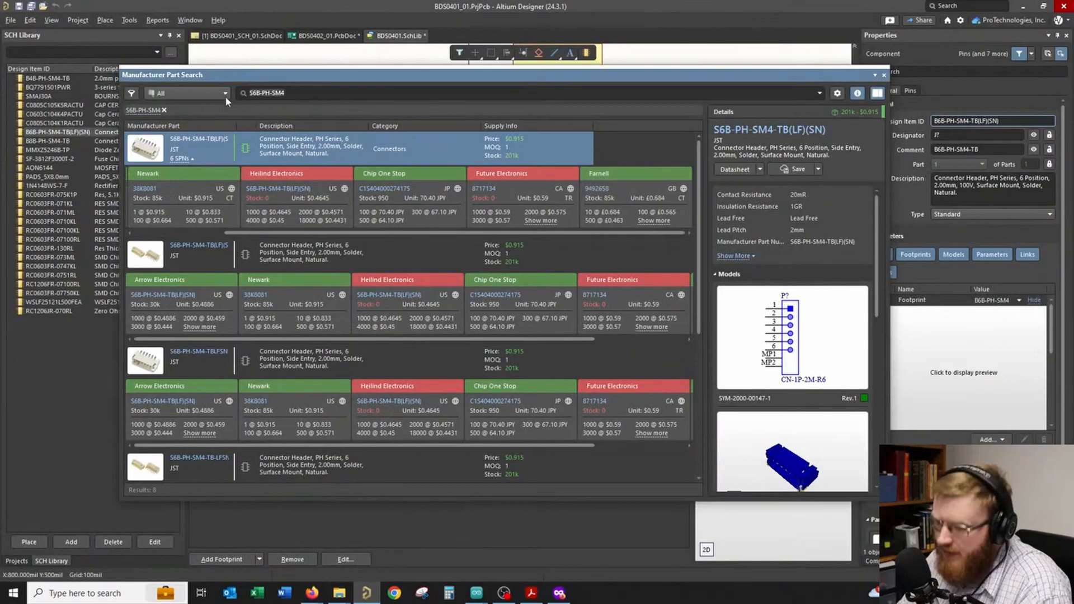
pyautogui.hotkey('ctrl', 'v')
pyautogui.press('Return')
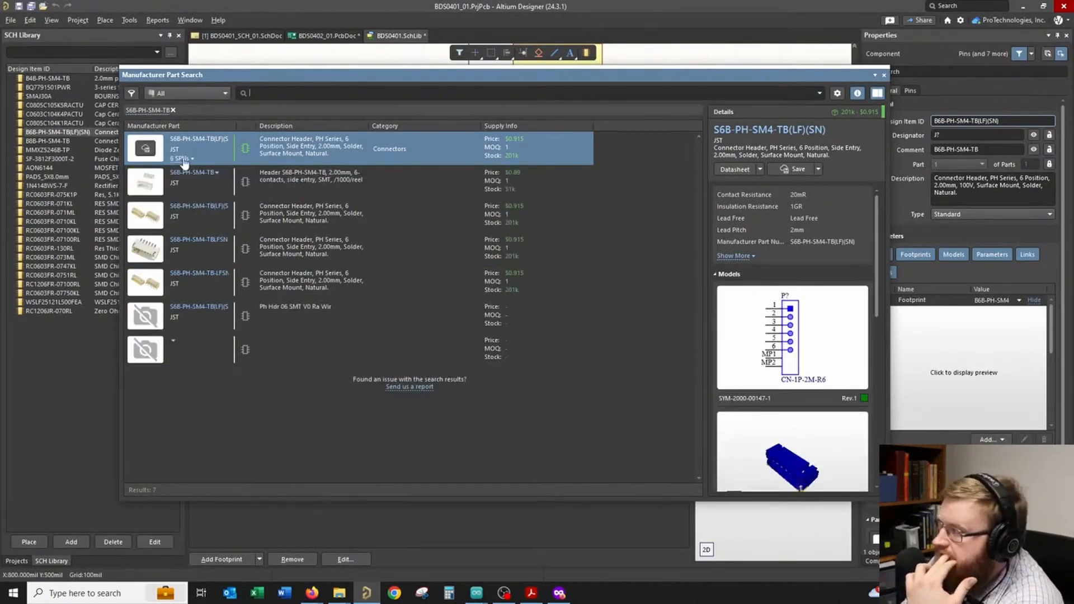
# - Review the supplier offers of the first result and import its Arrow Electronics part into BDS0401.SchLib as S6B-PH-SM4-TB(LF)(SN)
pyautogui.click(180, 159)
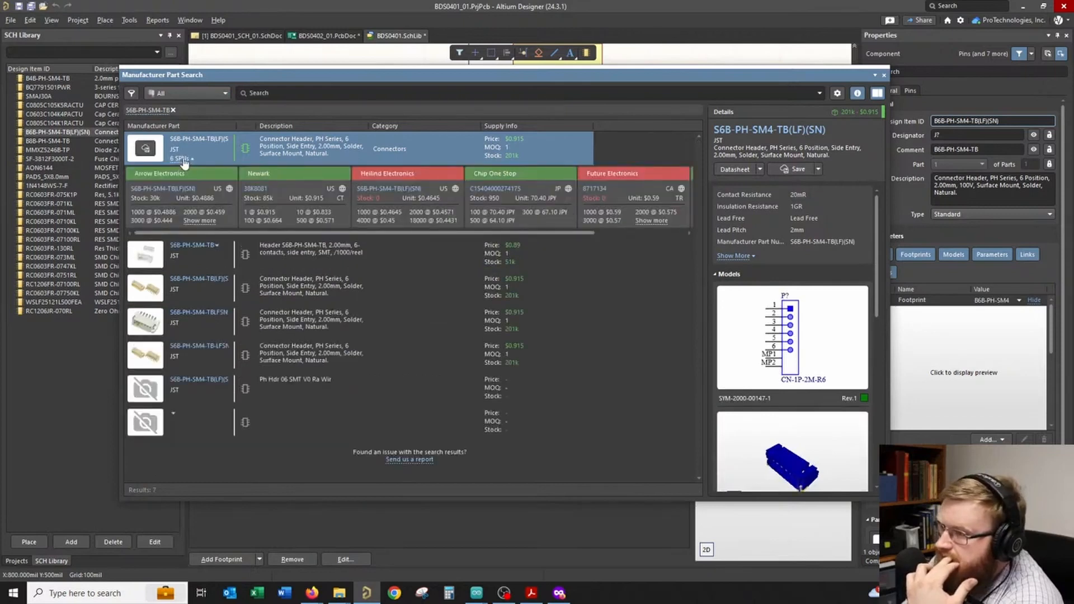
pyautogui.moveTo(283, 233); pyautogui.dragTo(426, 233)
pyautogui.moveTo(492, 235); pyautogui.dragTo(218, 234)
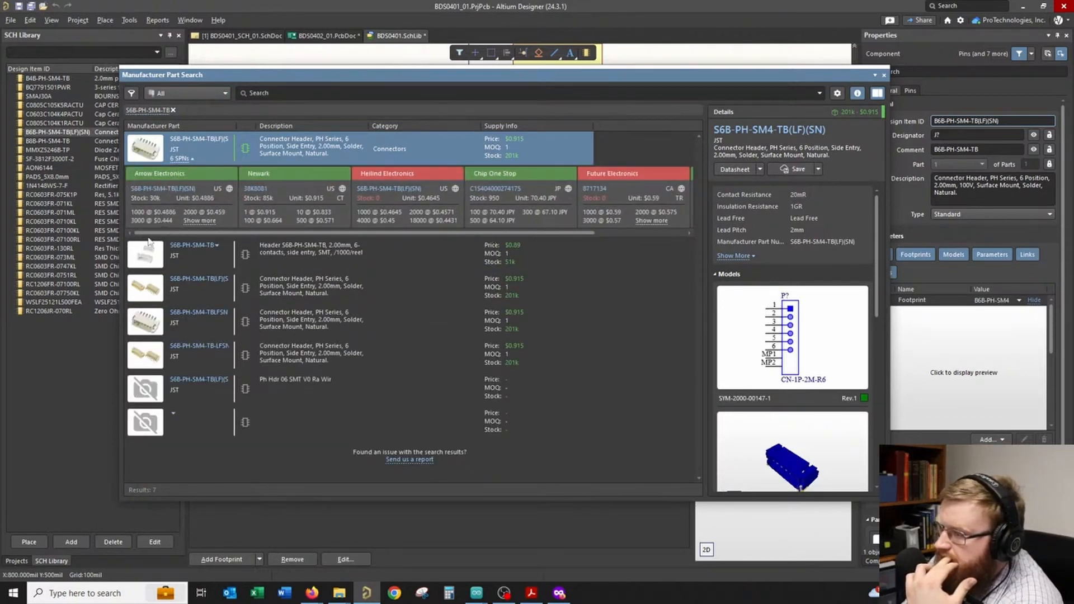
pyautogui.rightClick(191, 174)
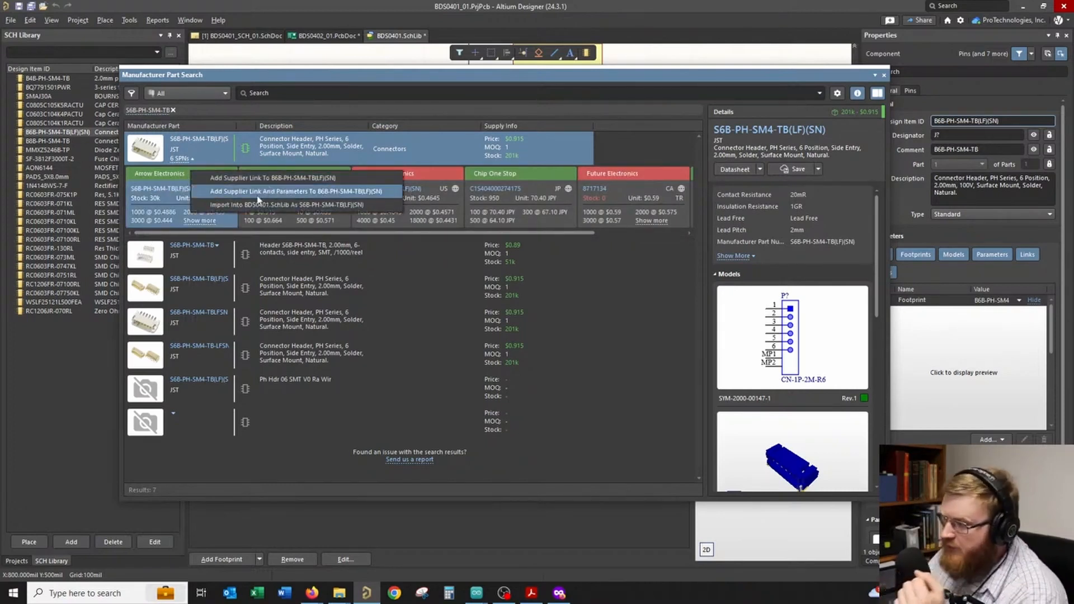
pyautogui.click(266, 206)
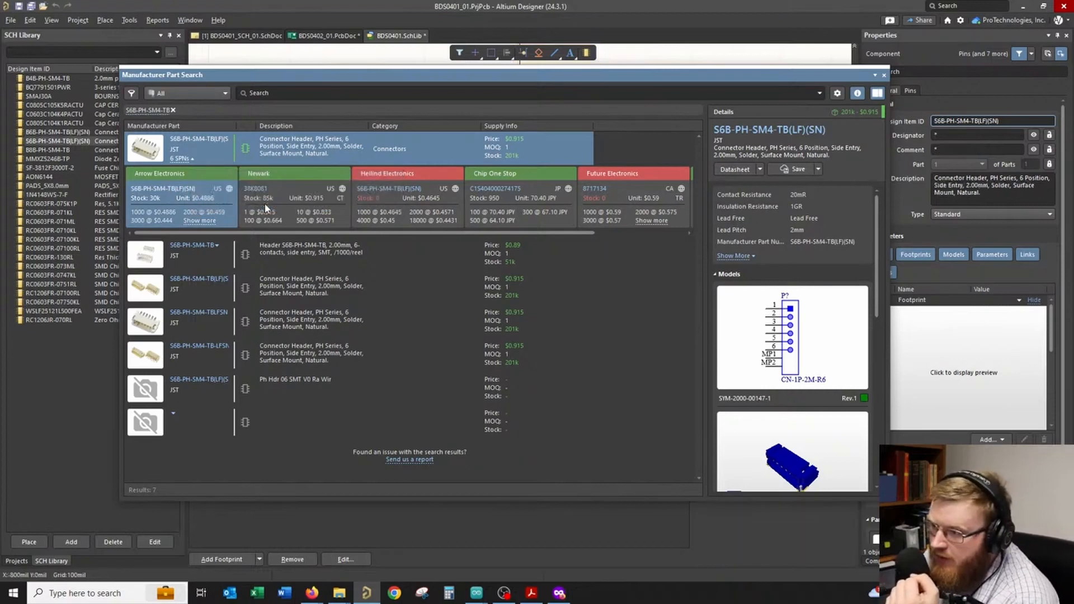
# - Check the S6B-PH-SM4-TB(LF)(SN) symbol and its footprint in 2D and 3D, download the models and close the part search
pyautogui.scroll(-3, 768, 329)
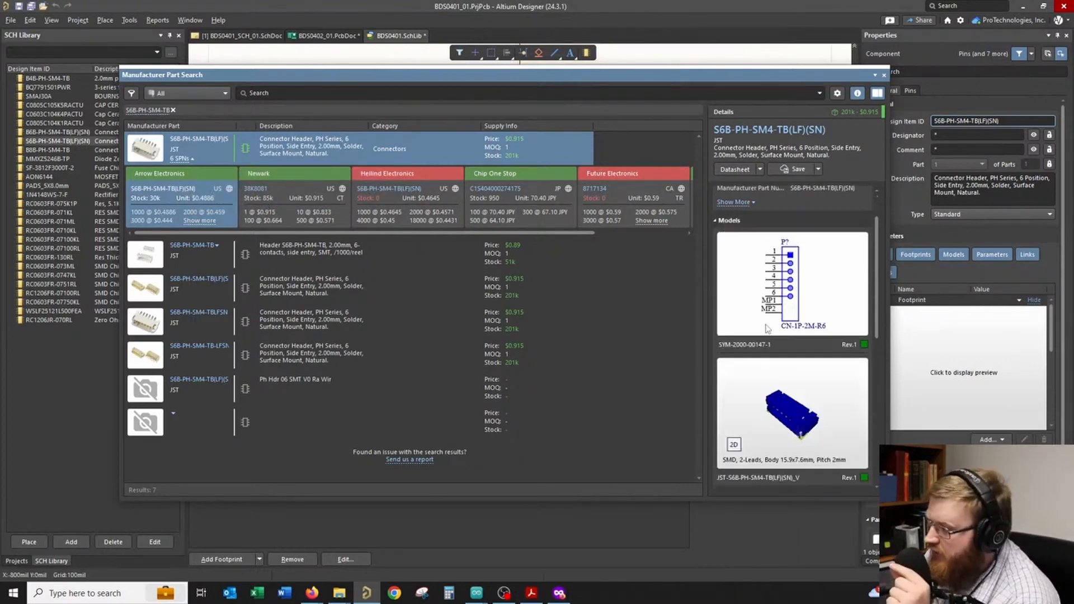
pyautogui.scroll(2, 771, 326)
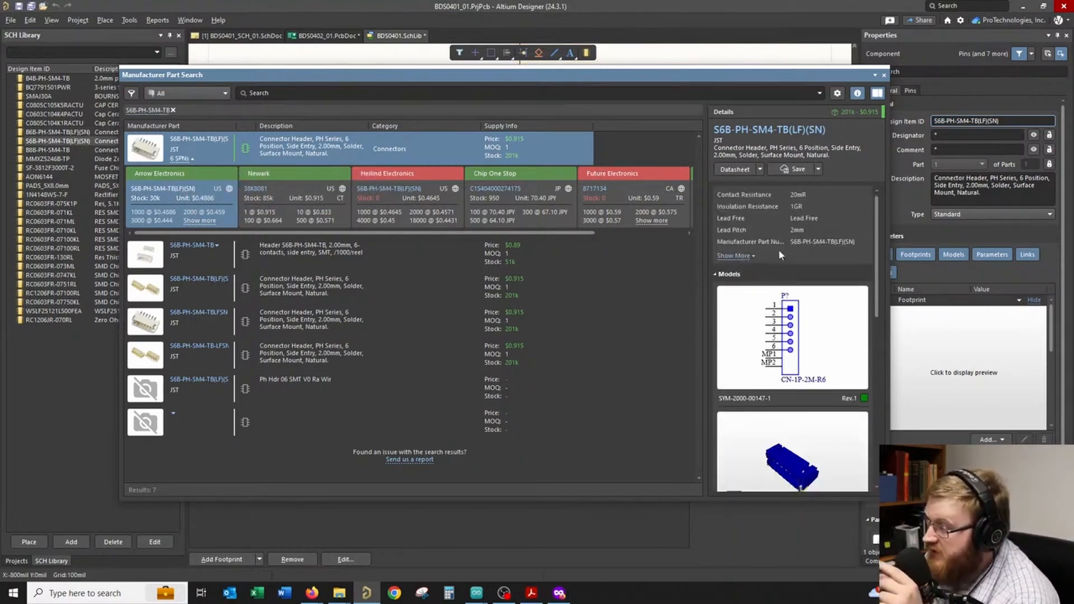
pyautogui.scroll(-2, 783, 269)
pyautogui.click(733, 391)
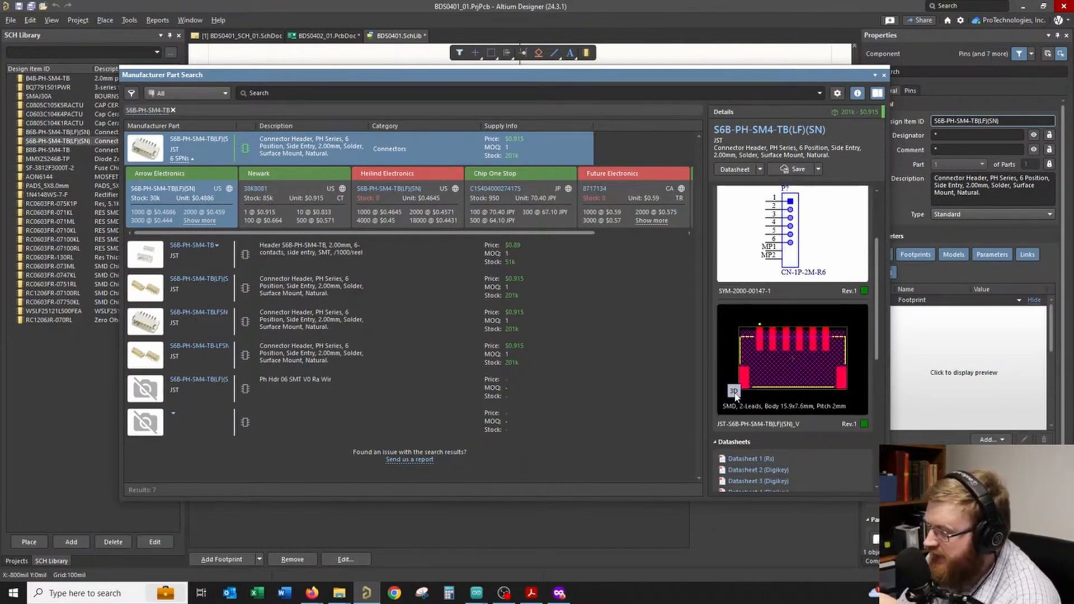
pyautogui.click(734, 391)
pyautogui.scroll(2, 793, 390)
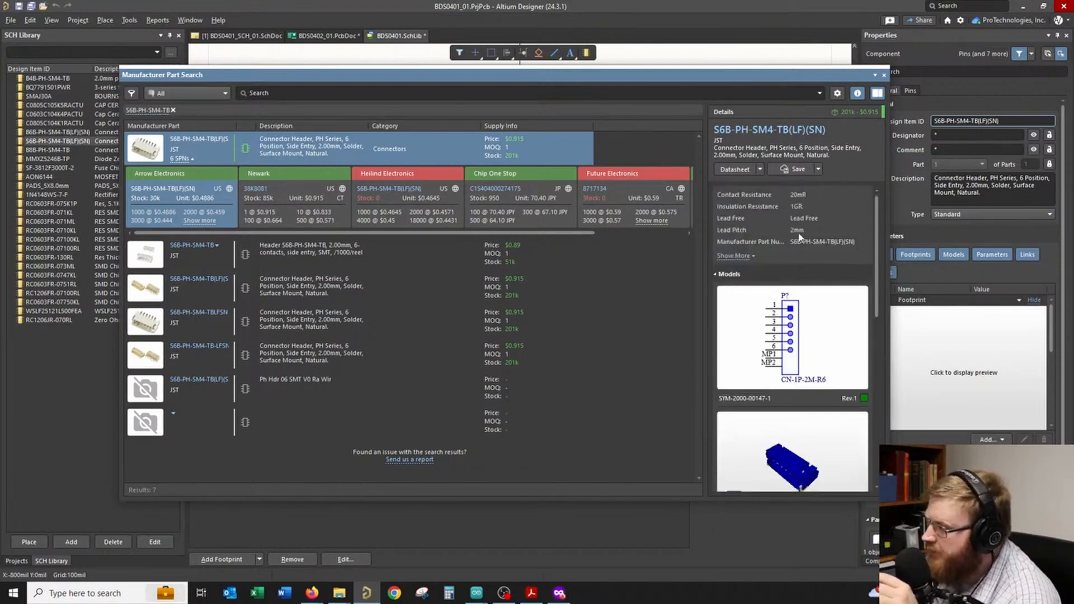
pyautogui.click(819, 170)
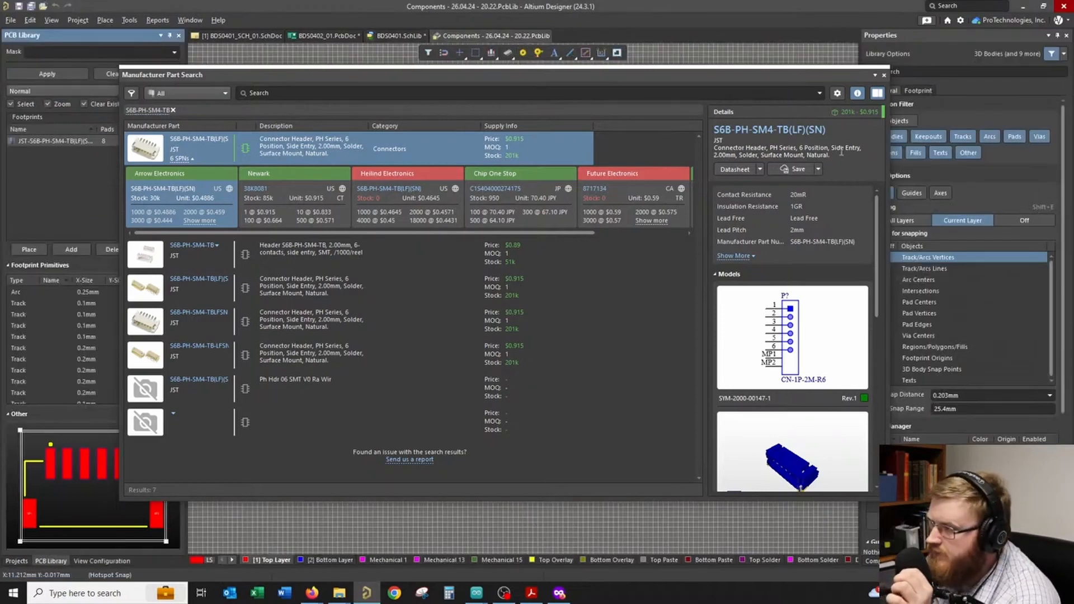
pyautogui.click(884, 75)
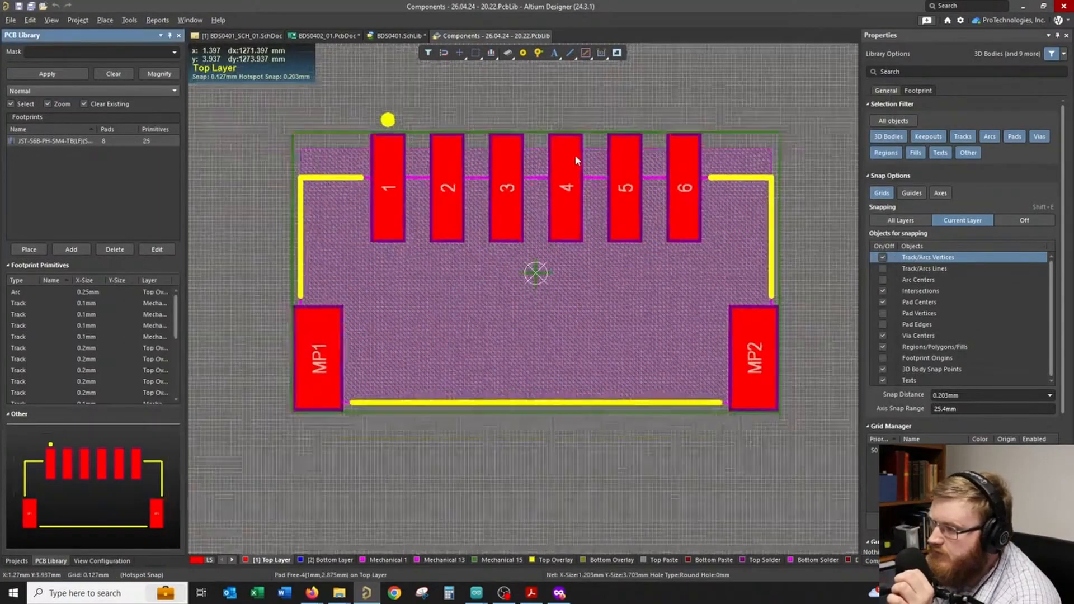
# - Copy the JST-S6B-PH-SM4-TB(LF)(SN) footprint from the downloaded library and paste it into BDS0401.PcbLib
pyautogui.click(92, 142)
pyautogui.rightClick(94, 143)
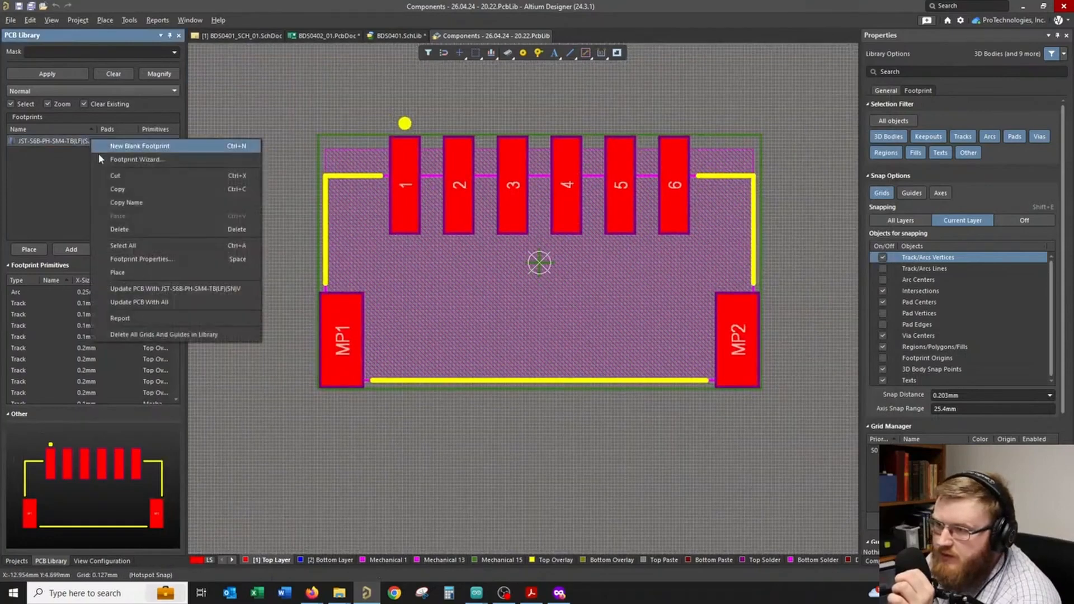
pyautogui.click(136, 190)
pyautogui.click(16, 561)
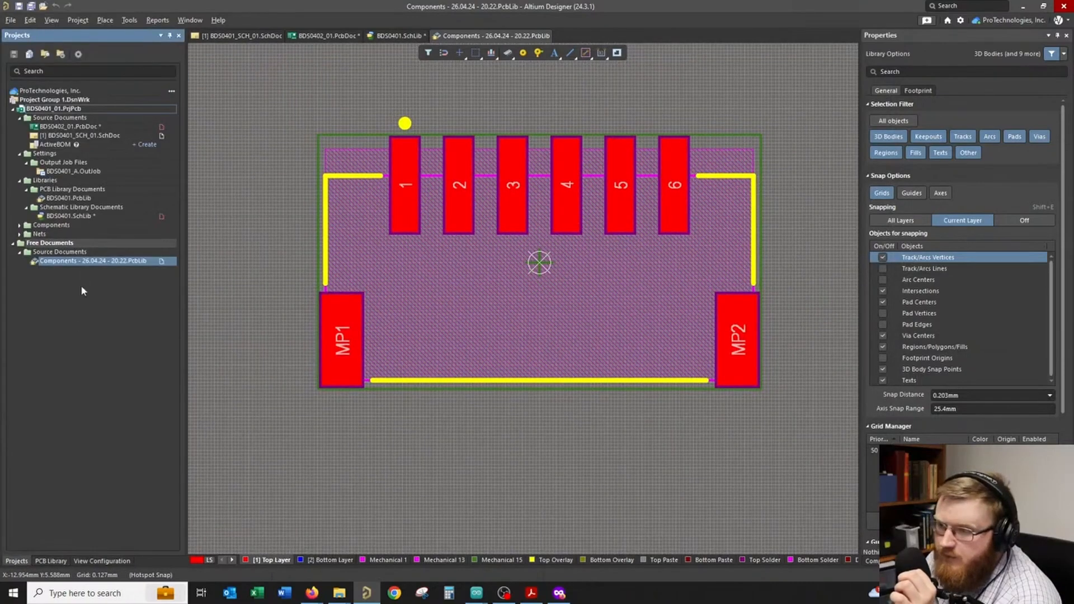
pyautogui.doubleClick(96, 197)
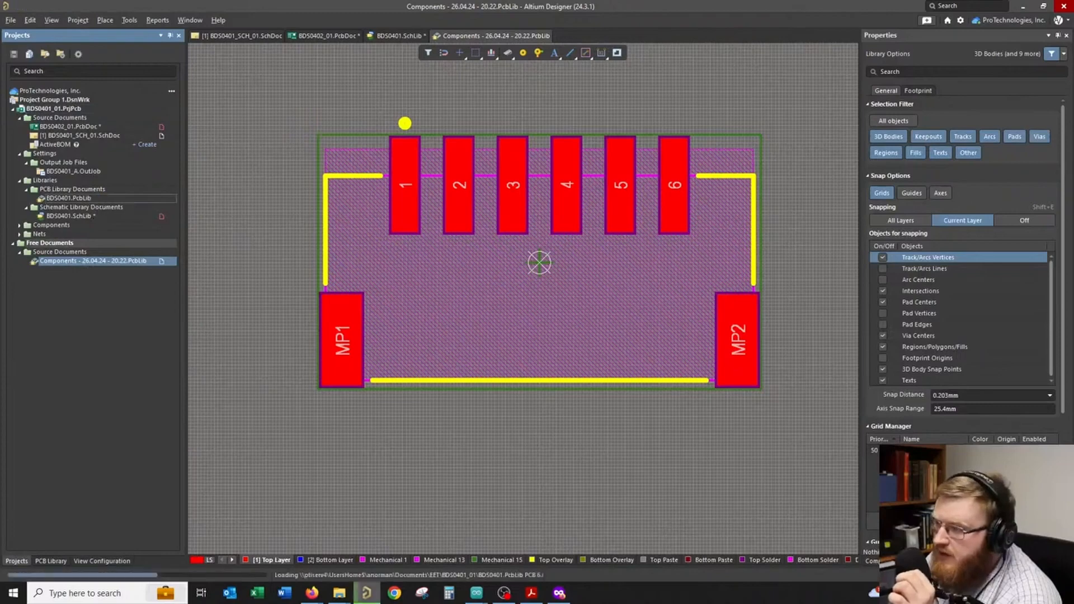
pyautogui.keyDown('ctrl'); pyautogui.scroll(-2, 401, 295); pyautogui.keyUp('ctrl')
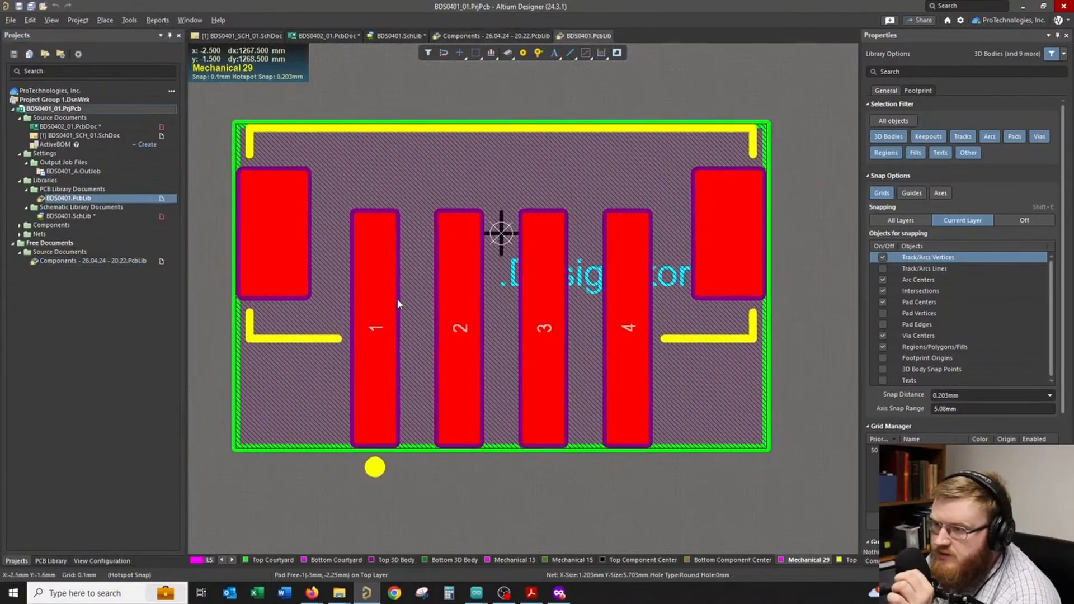
pyautogui.click(50, 561)
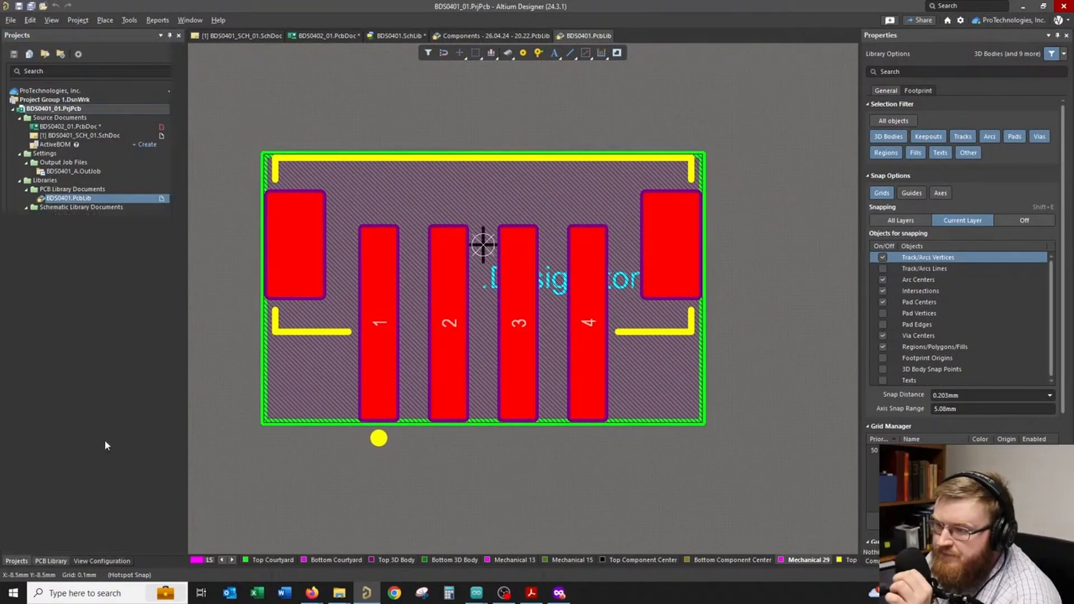
pyautogui.rightClick(103, 207)
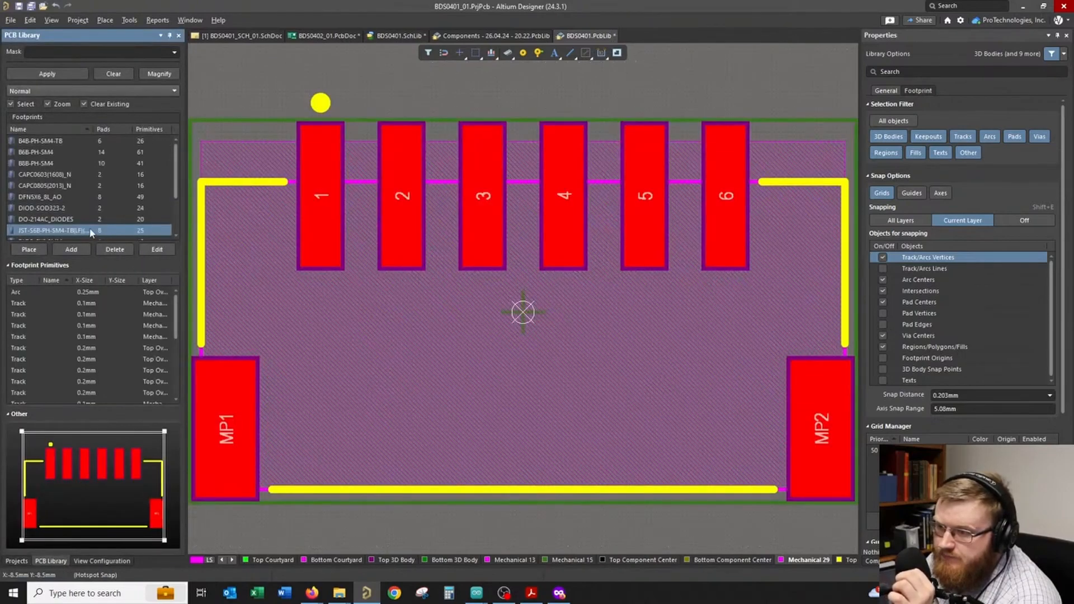
# - Clear the designator of mounting pad MP1 in the pasted six-position connector footprint
pyautogui.keyDown('ctrl'); pyautogui.scroll(-4, 432, 98); pyautogui.keyUp('ctrl')
pyautogui.moveTo(454, 486); pyautogui.dragTo(456, 516, button='right')
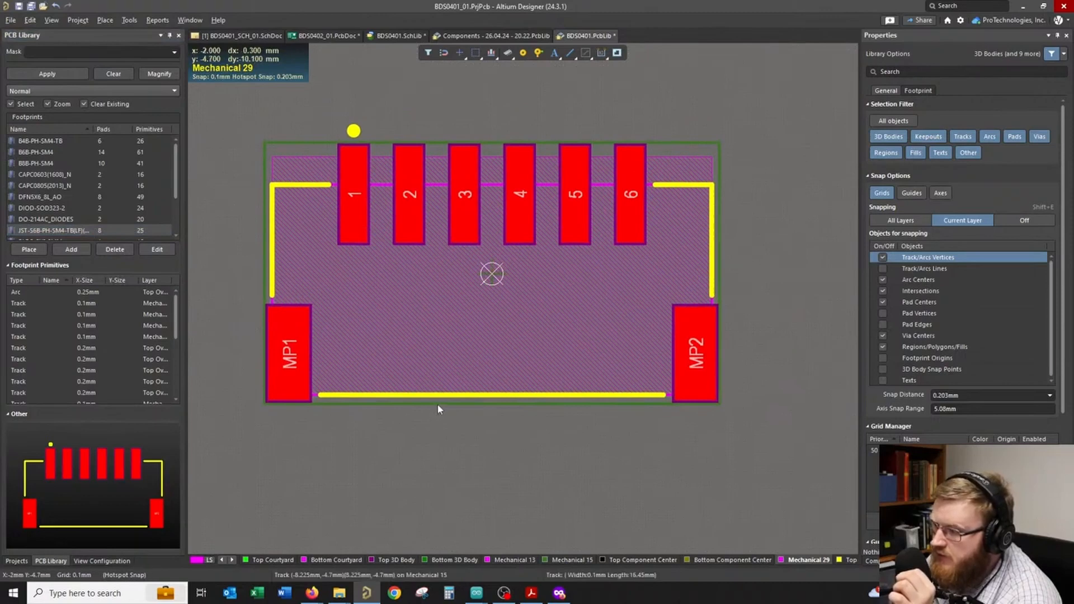
pyautogui.click(309, 397)
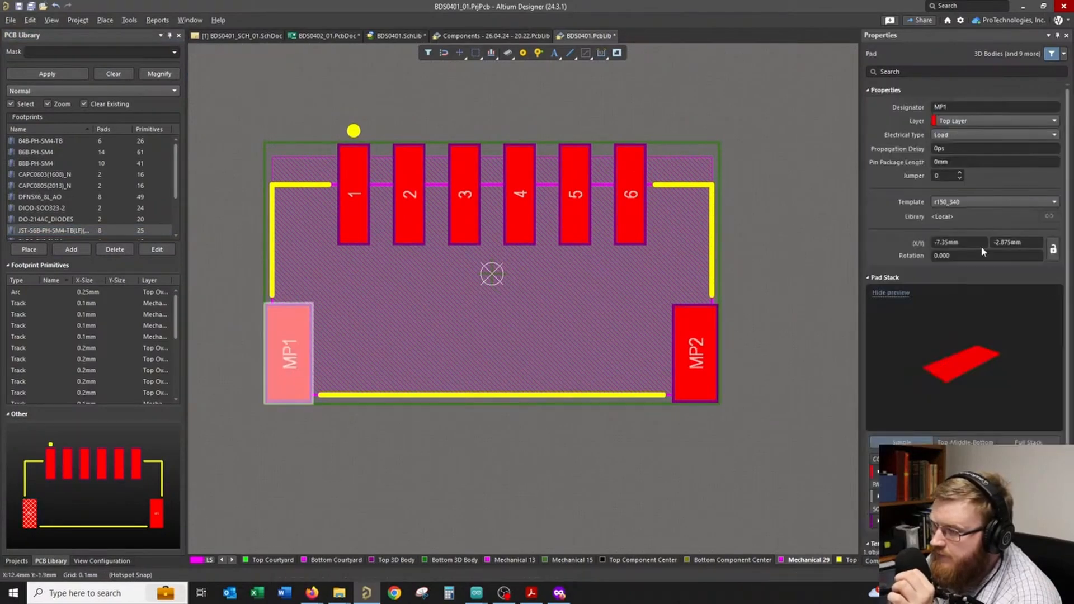
pyautogui.click(984, 107)
pyautogui.press('BackSpace')
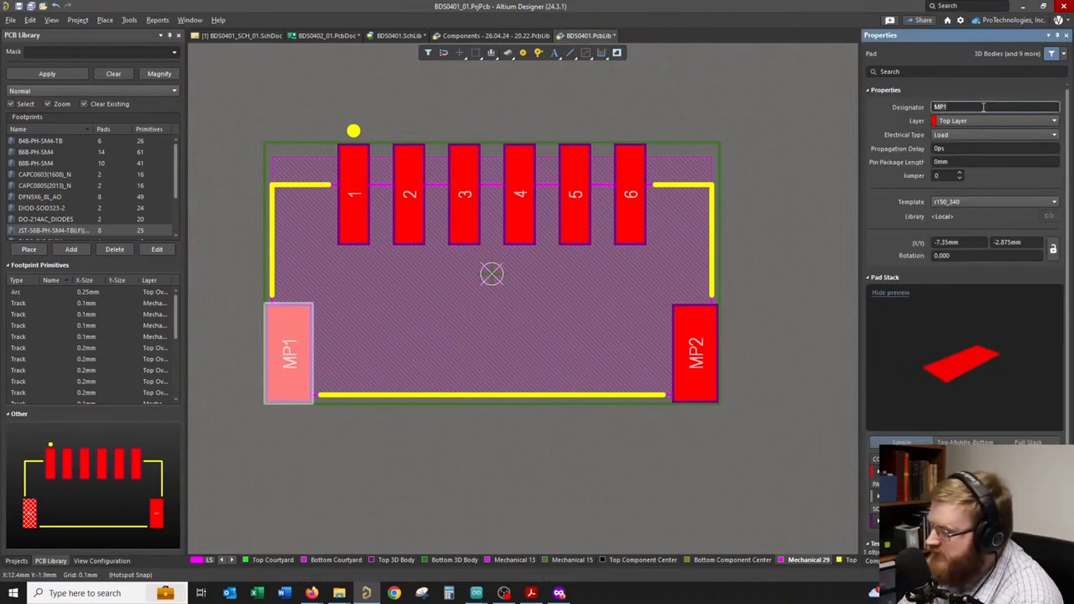
# - Clear the designator of mounting pad MP2 in the connector footprint
pyautogui.click(716, 386)
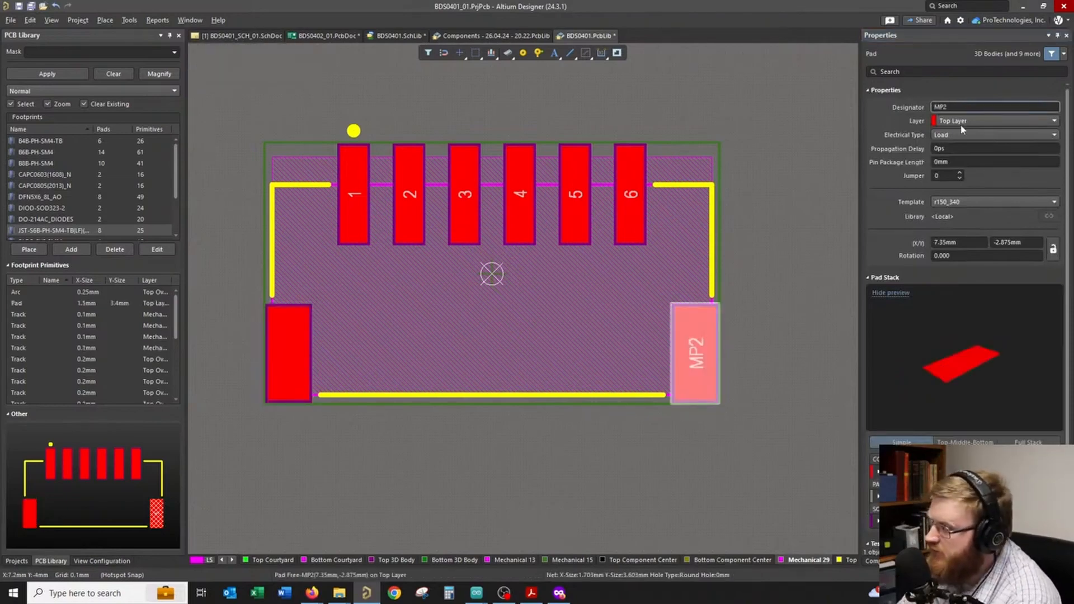
pyautogui.click(971, 106)
pyautogui.click(784, 188)
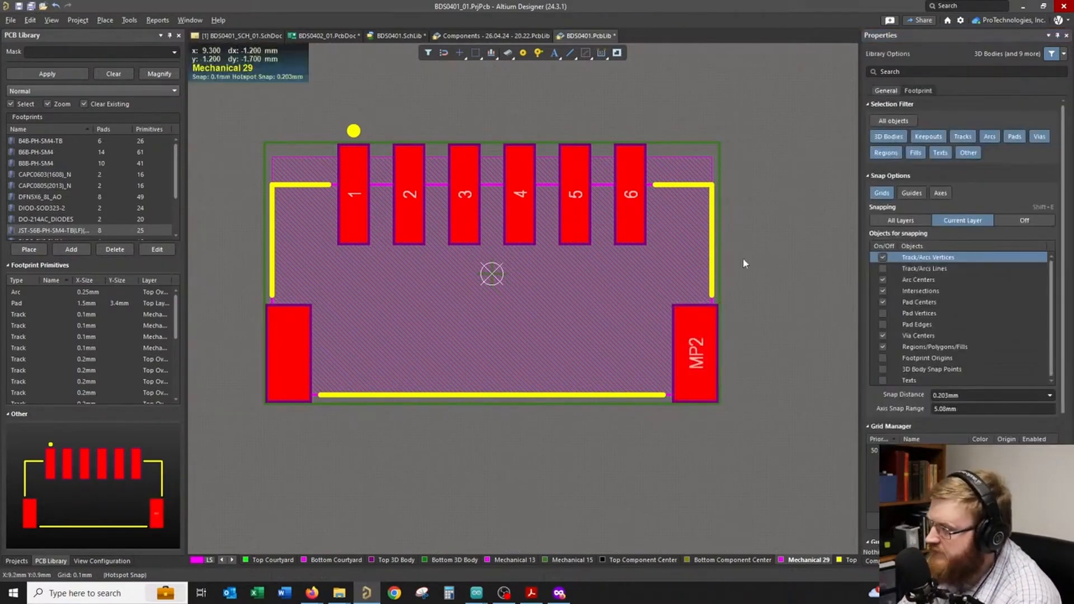
pyautogui.click(721, 347)
pyautogui.click(983, 106)
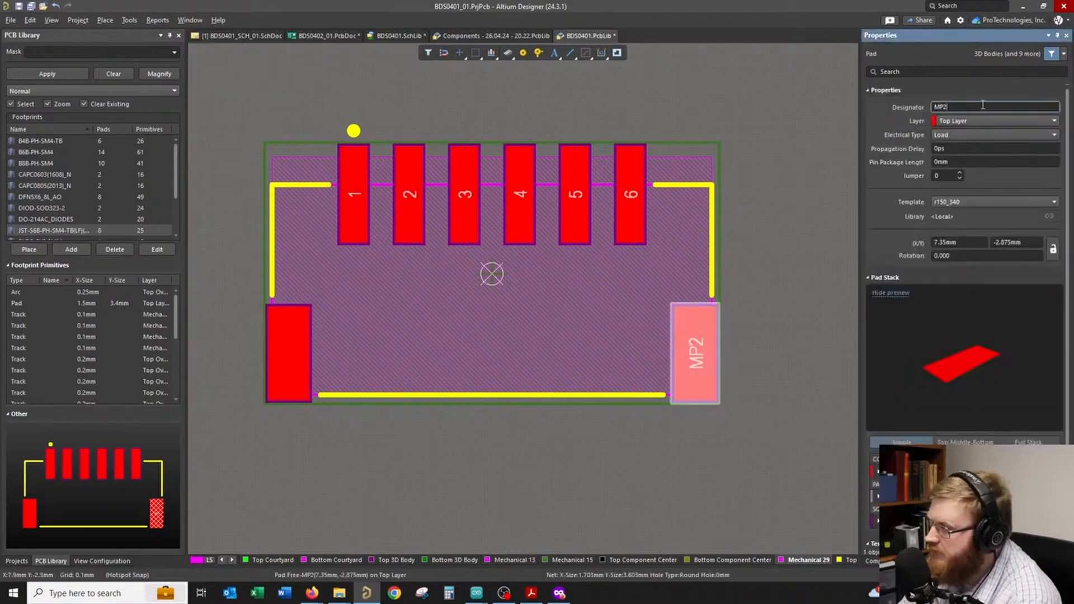
pyautogui.press('BackSpace')
pyautogui.press('BackSpace')
pyautogui.press('BackSpace')
pyautogui.click(781, 201)
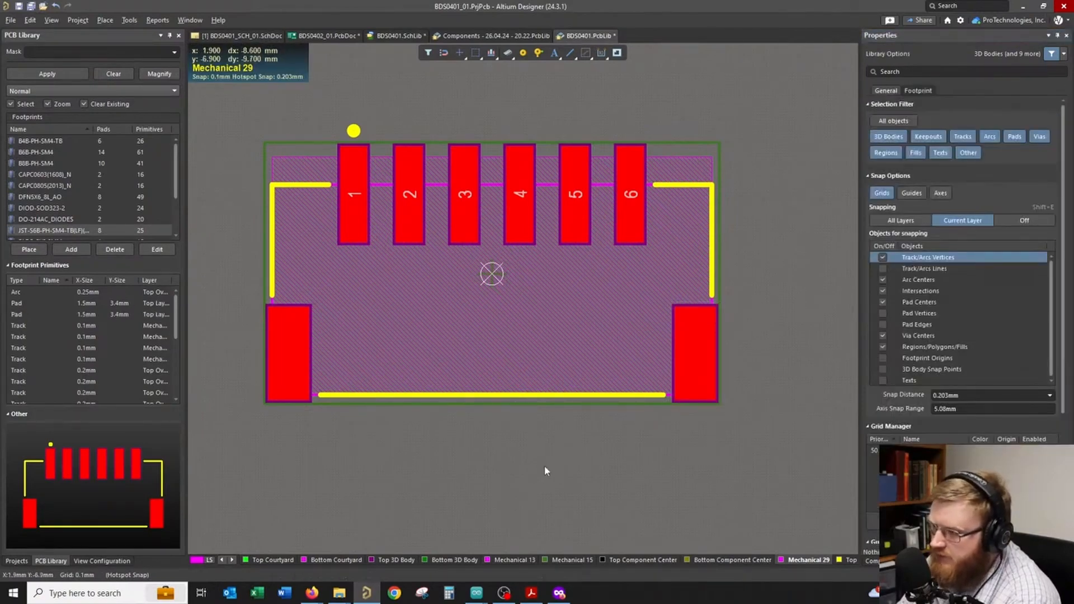
# - Move the connector's S6B-PH-SM4-TB 3D body to the Top 3D Body layer
pyautogui.click(473, 337)
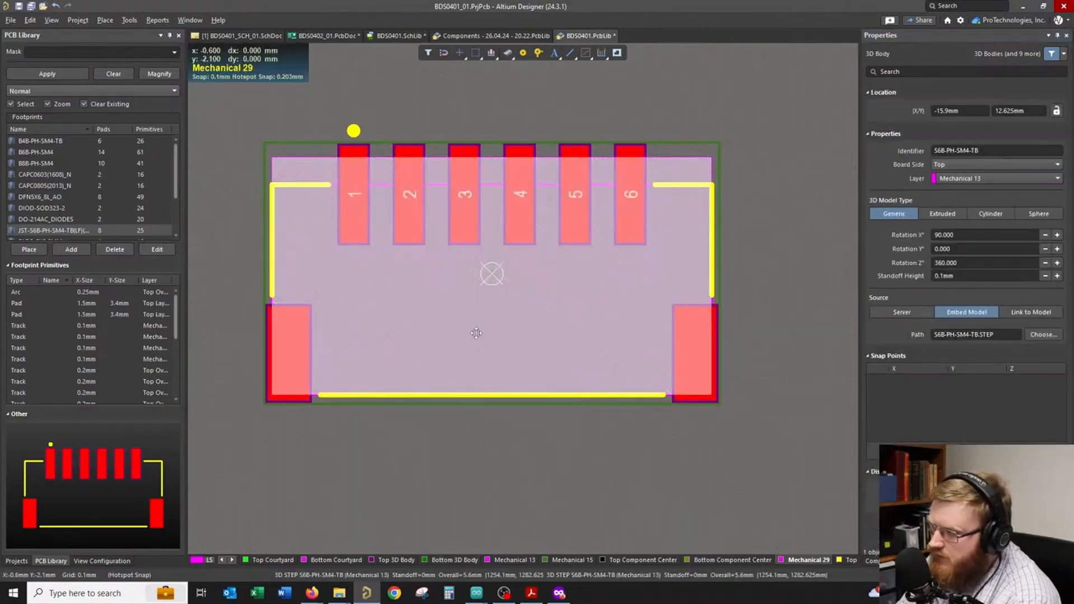
pyautogui.click(976, 181)
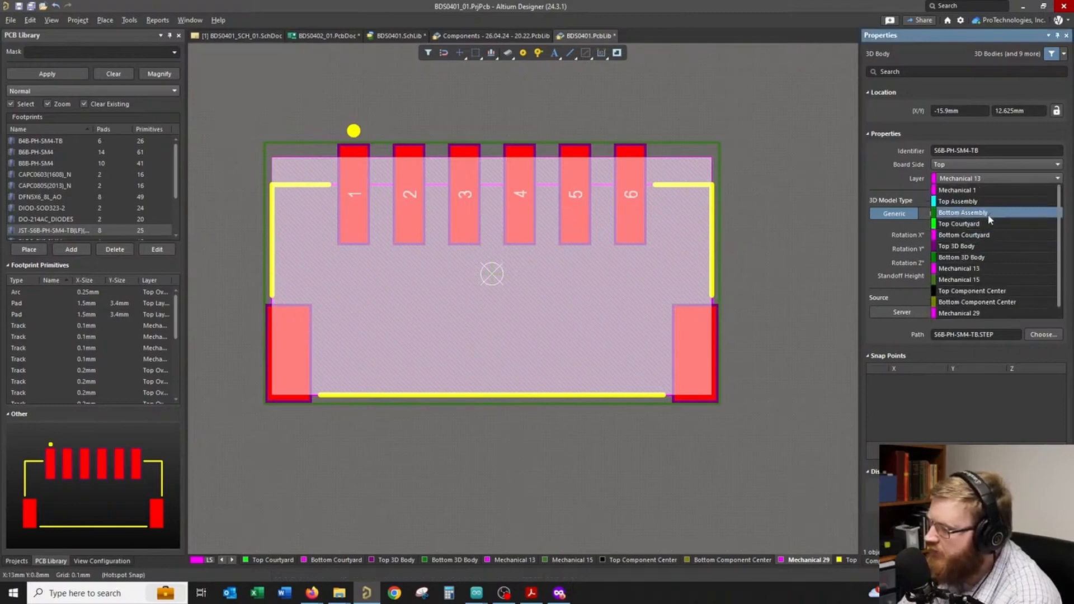
pyautogui.click(987, 247)
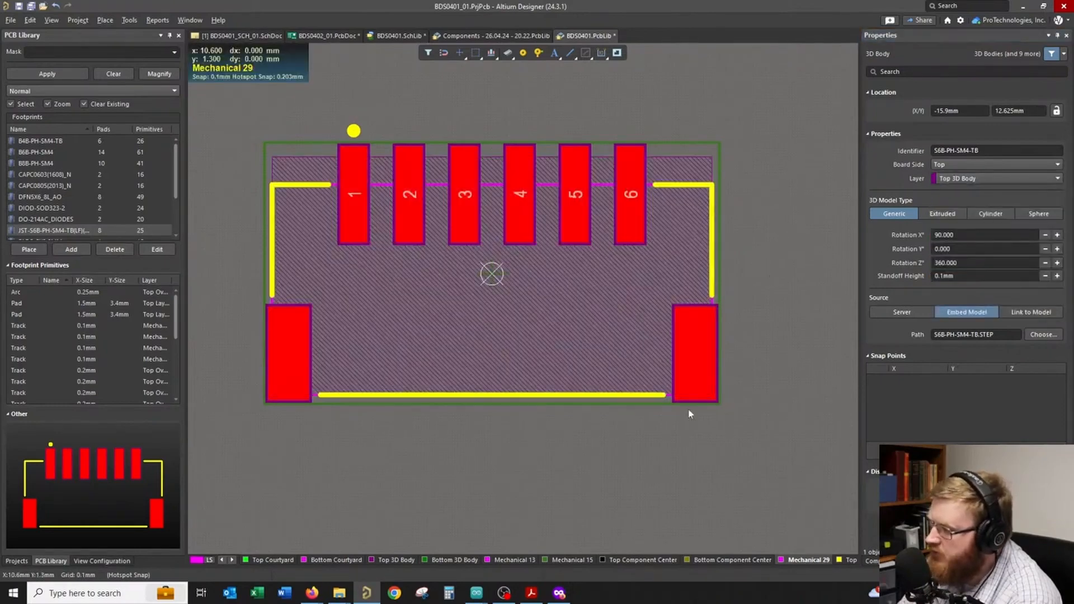
pyautogui.click(691, 414)
# - Move the Mechanical 15 outline and centre-cross tracks of the connector footprint to the Top Courtyard layer
pyautogui.click(569, 561)
pyautogui.hotkey('shift', 's')
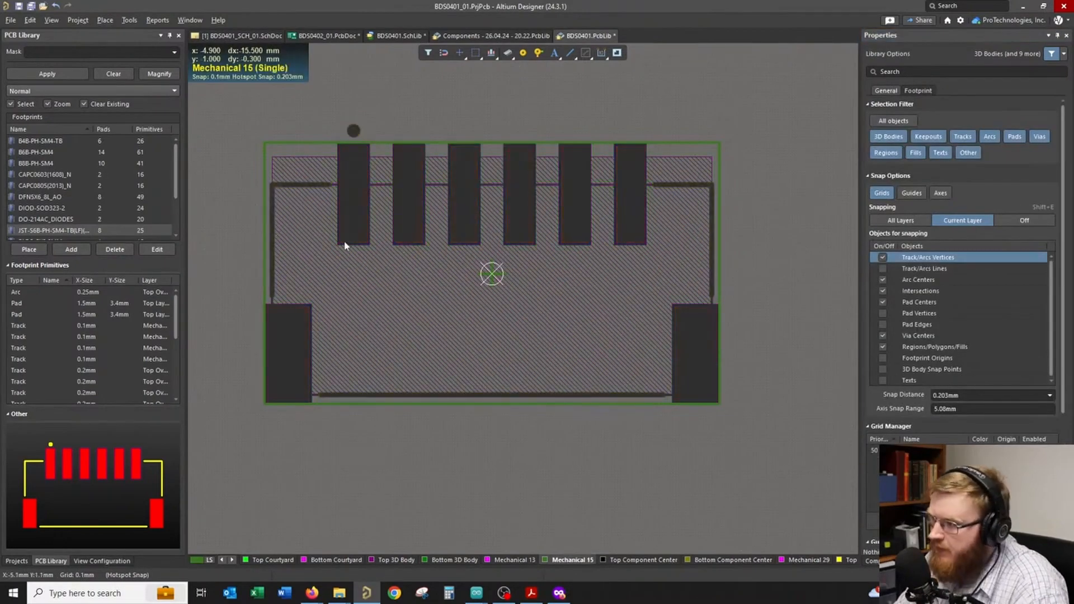
pyautogui.moveTo(237, 102); pyautogui.dragTo(748, 458)
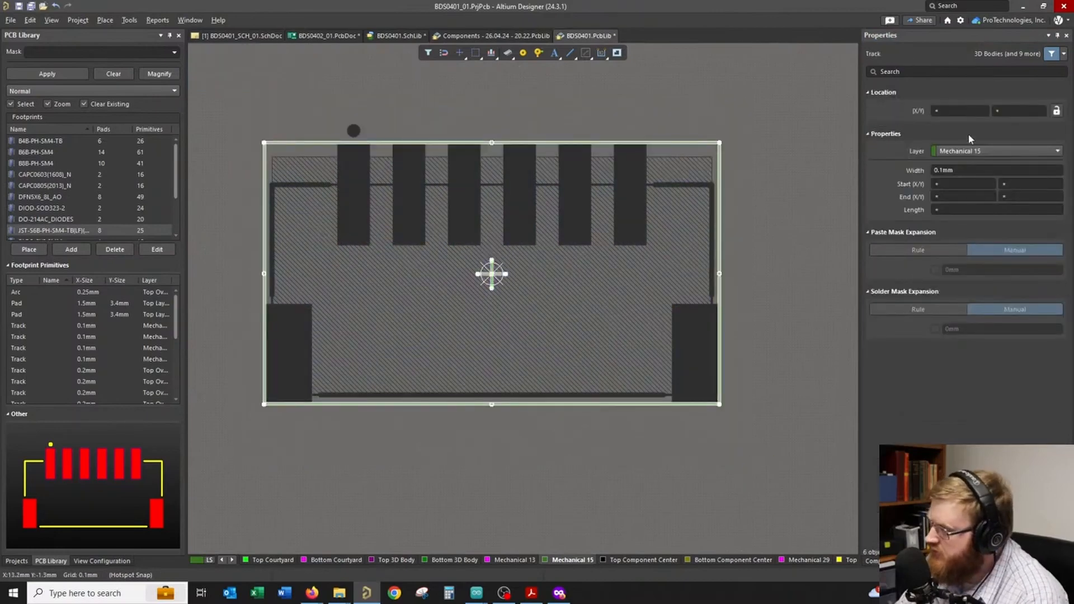
pyautogui.click(972, 154)
pyautogui.scroll(3, 980, 193)
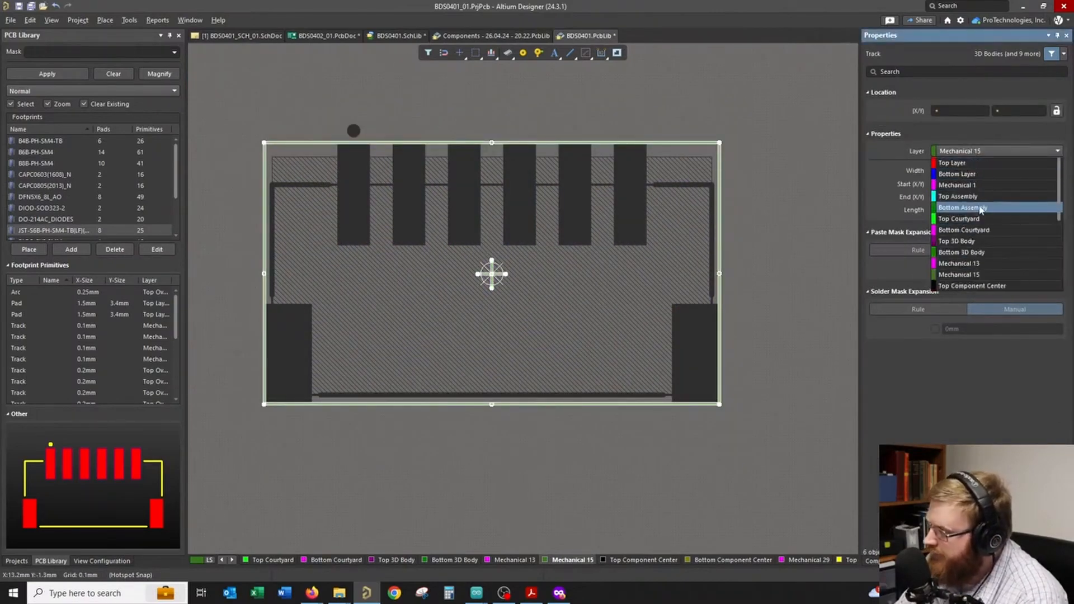
pyautogui.click(959, 219)
pyautogui.click(812, 236)
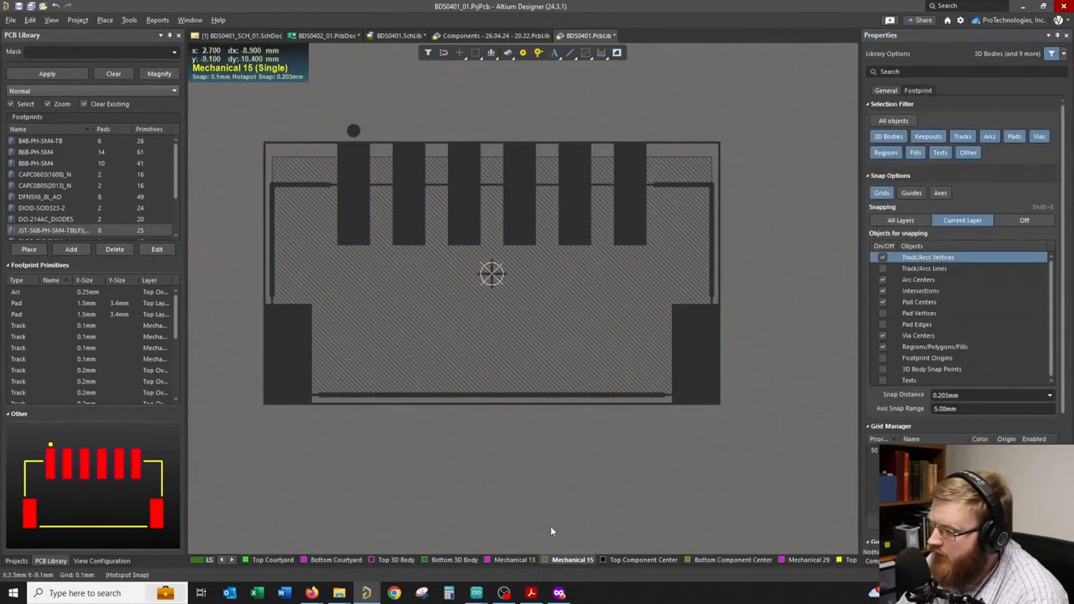
# - Move the centre-cross tracks of the connector footprint from Top Courtyard to the Top Component Center layer
pyautogui.click(232, 560)
pyautogui.click(233, 560)
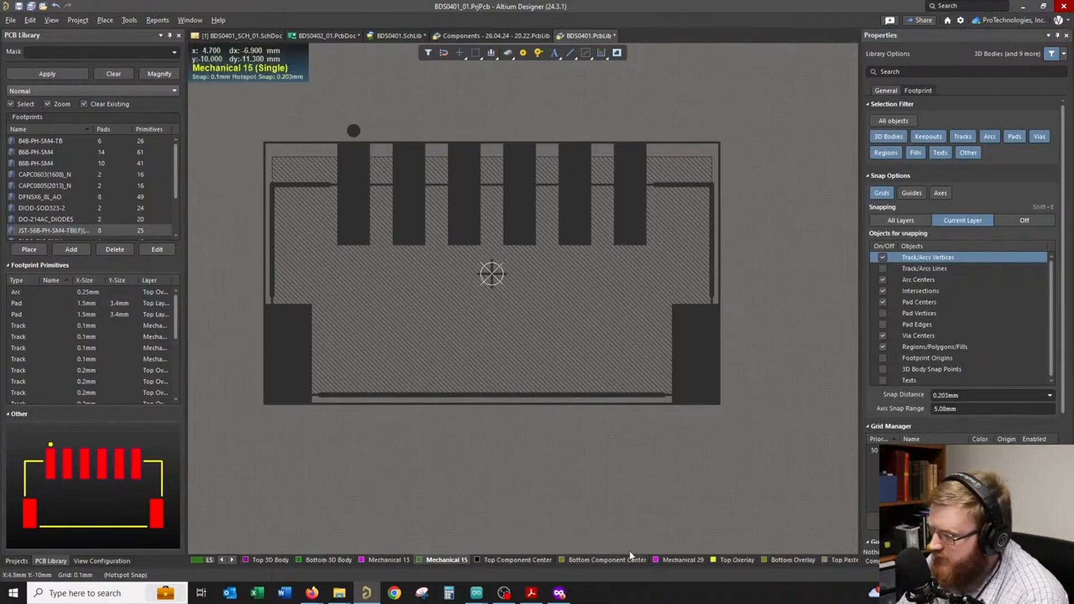
pyautogui.click(672, 564)
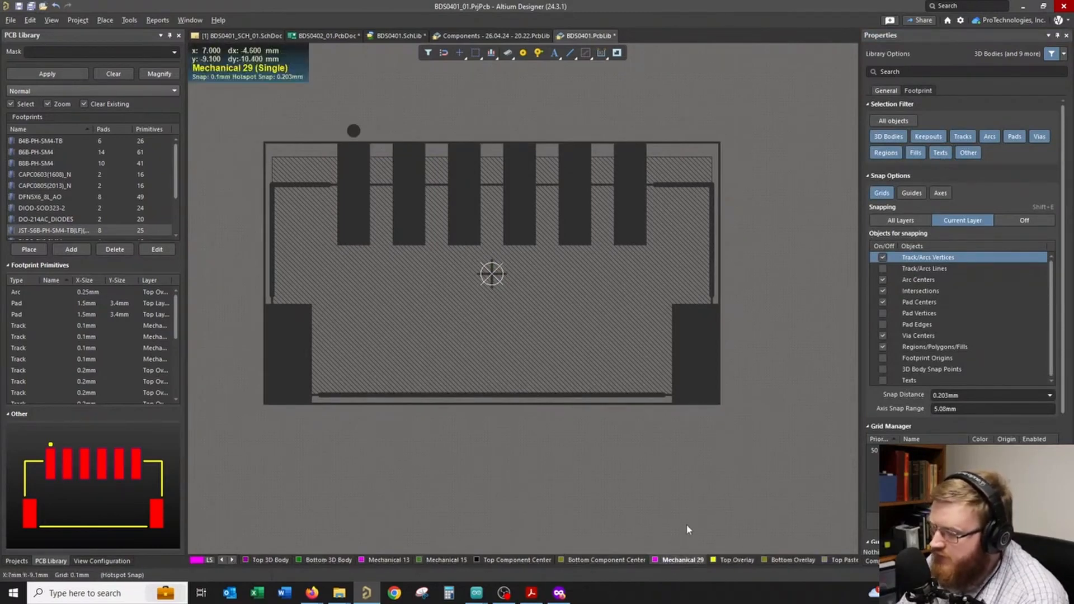
pyautogui.click(520, 560)
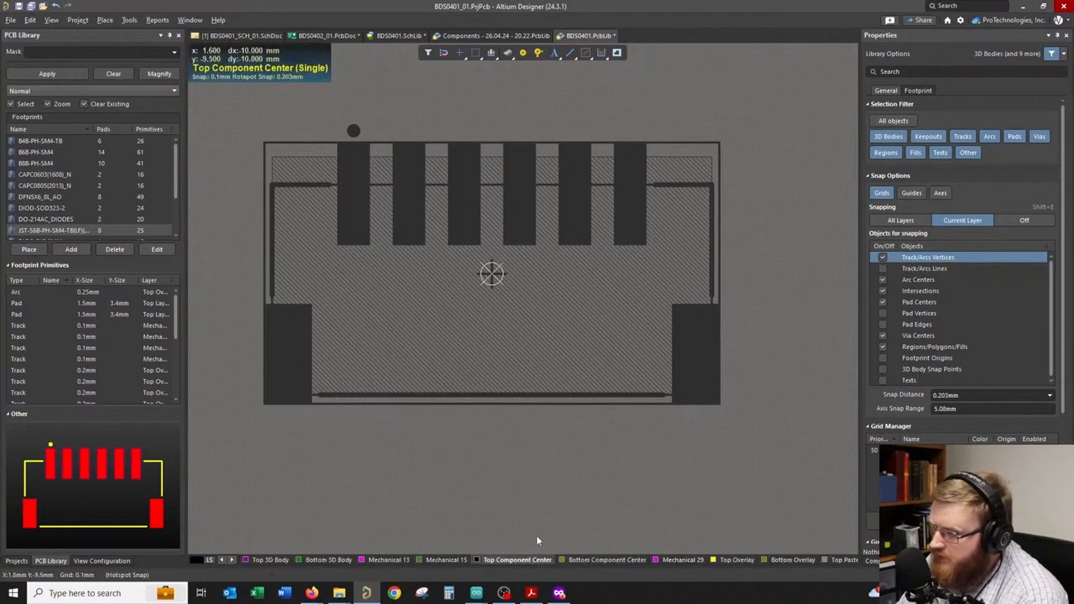
pyautogui.click(222, 561)
pyautogui.click(222, 560)
pyautogui.click(272, 560)
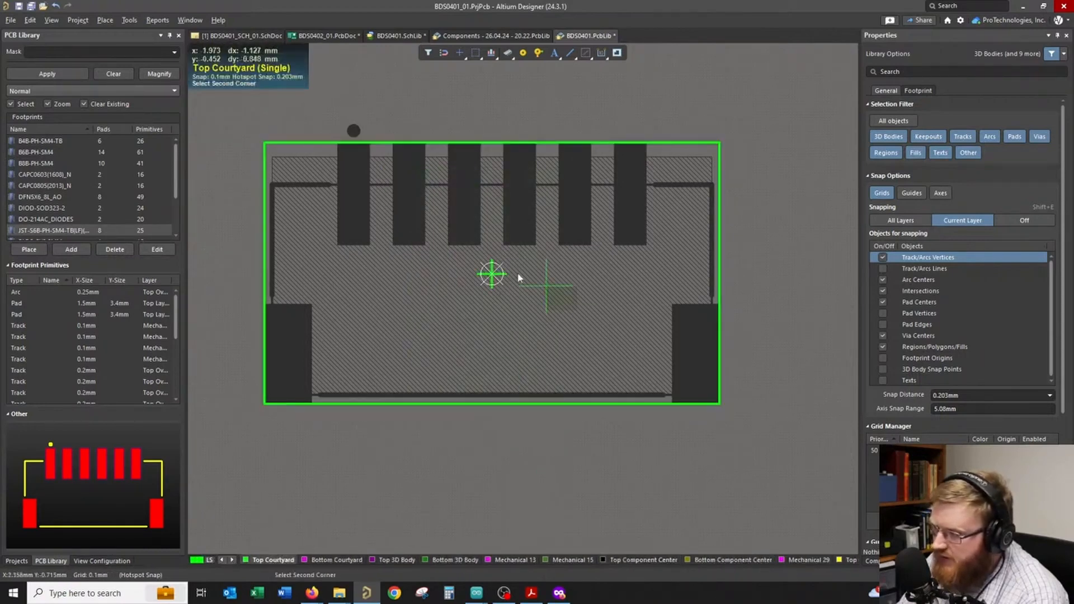
pyautogui.click(993, 152)
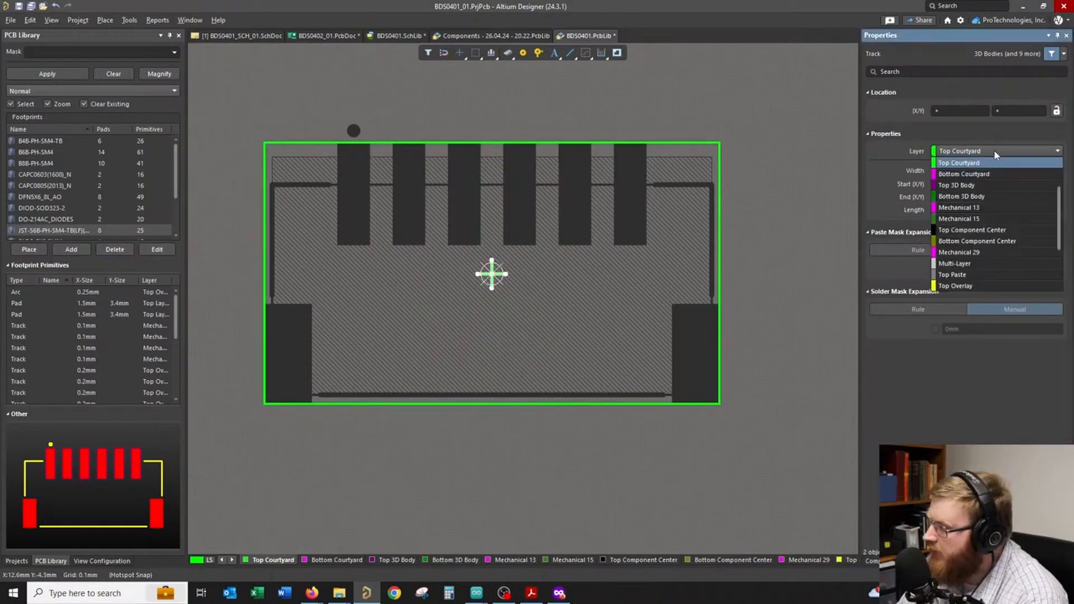
pyautogui.click(989, 231)
pyautogui.click(813, 253)
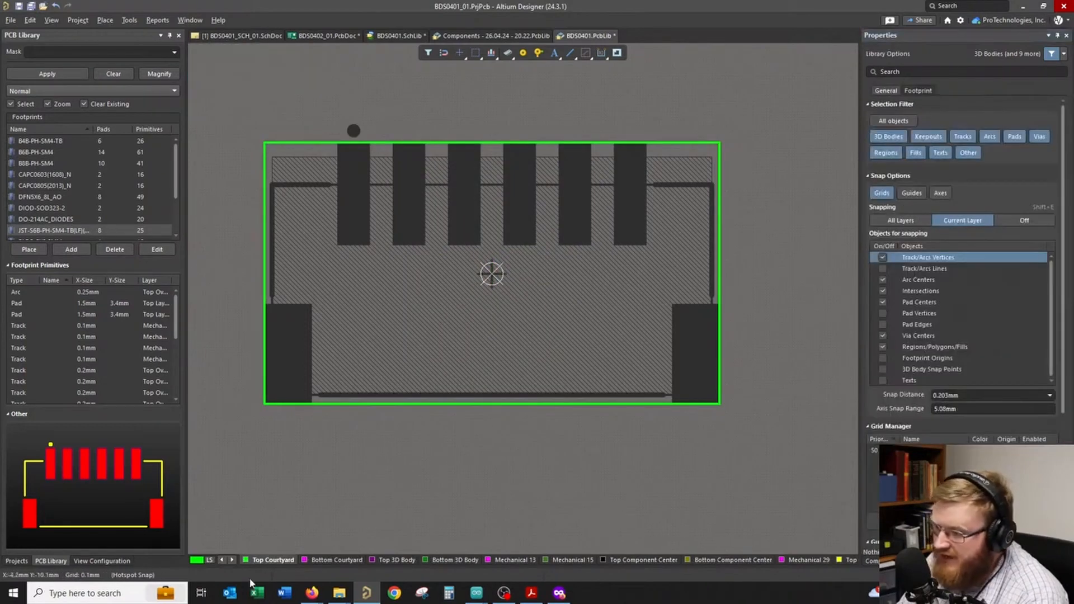
# - Show all layers of the connector footprint again and inspect its body and pads in 3D
pyautogui.click(221, 561)
pyautogui.click(222, 561)
pyautogui.click(221, 561)
pyautogui.click(221, 560)
pyautogui.click(222, 561)
pyautogui.click(269, 561)
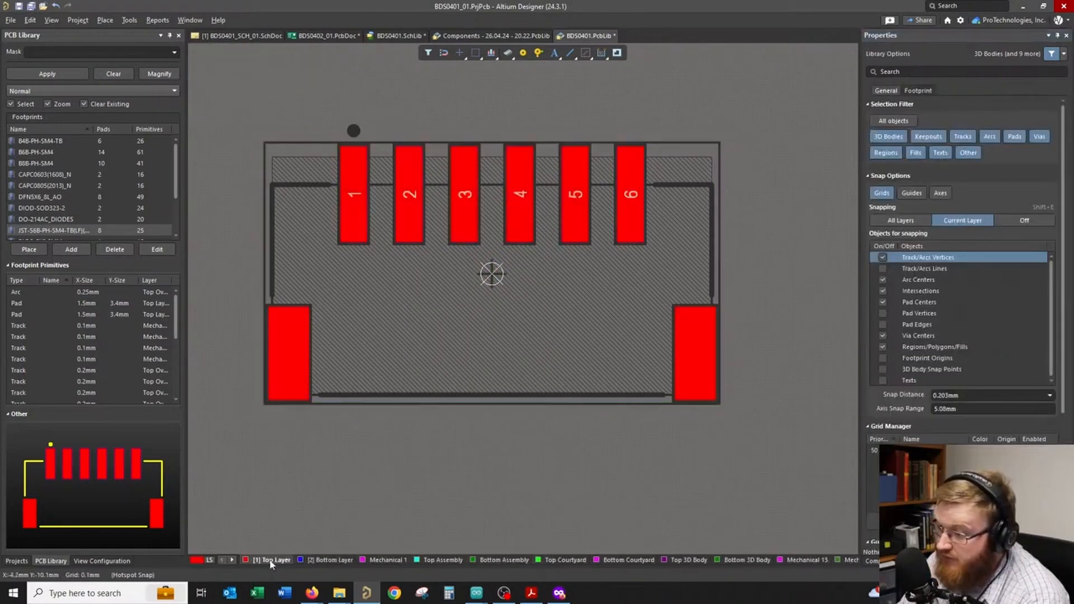
pyautogui.hotkey('shift', 's')
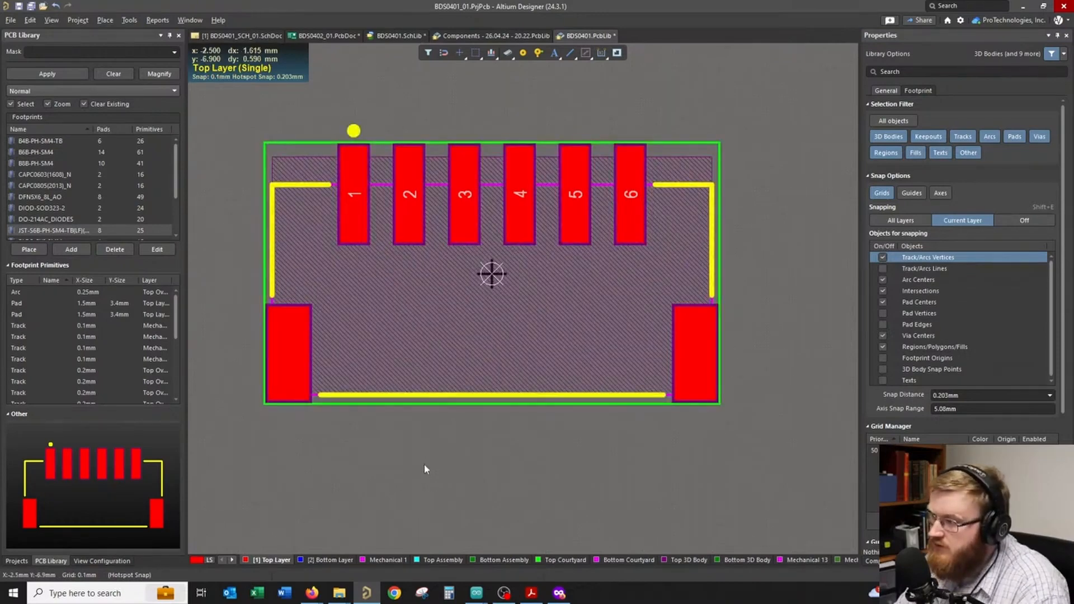
pyautogui.press('3')
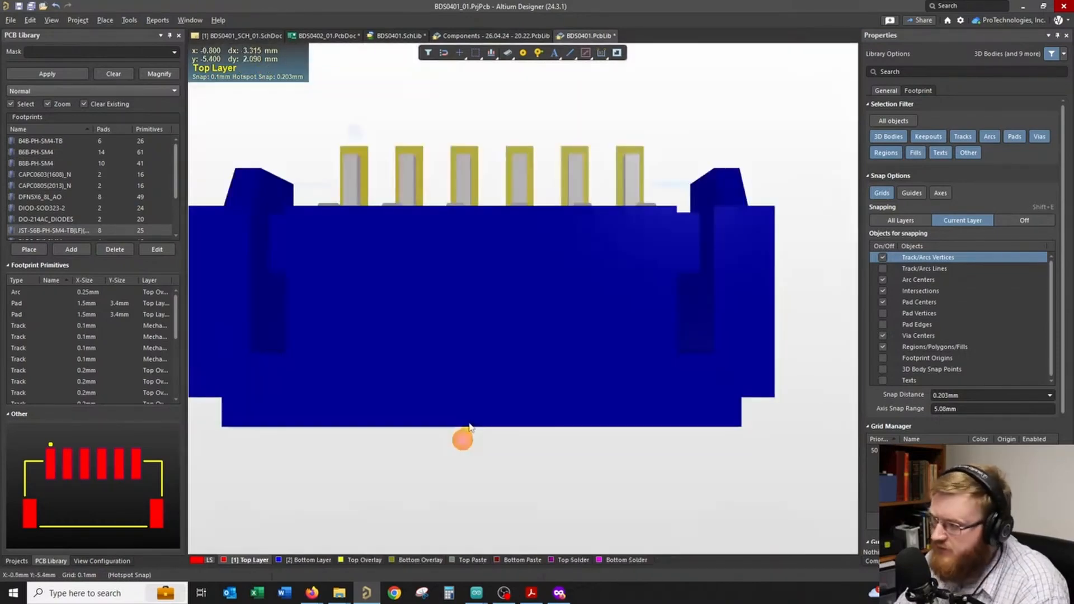
pyautogui.keyDown('shift'); pyautogui.moveTo(471, 436); pyautogui.dragTo(579, 431, button='right'); pyautogui.keyUp('shift')
pyautogui.press('2')
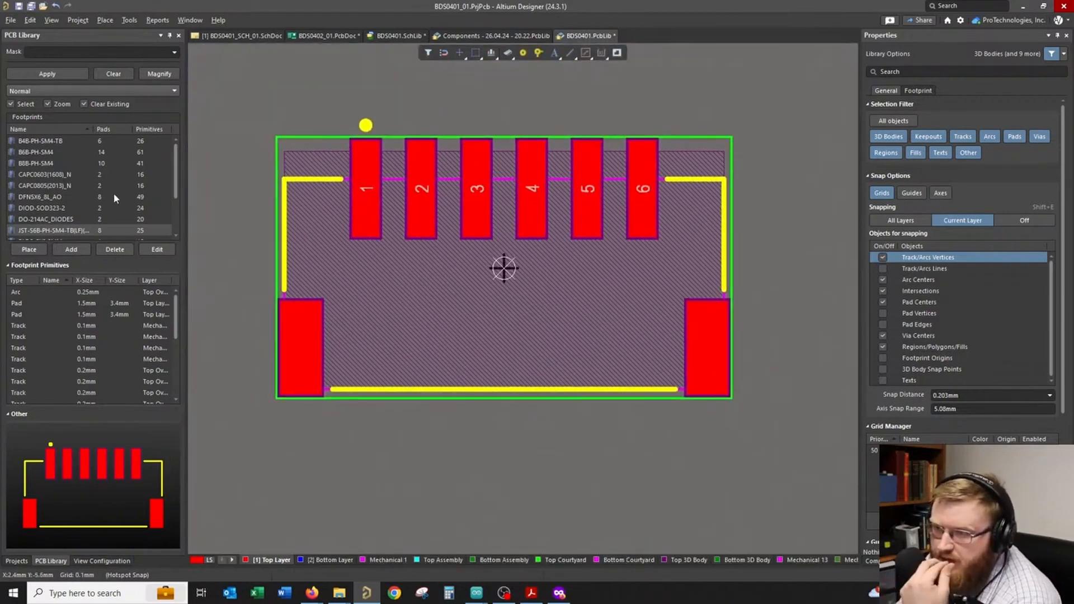
# - Make Top Assembly the active layer and examine the assembly drawings of the B6B-PH-SM4 and B8B-PH-SM4 footprints
pyautogui.click(442, 560)
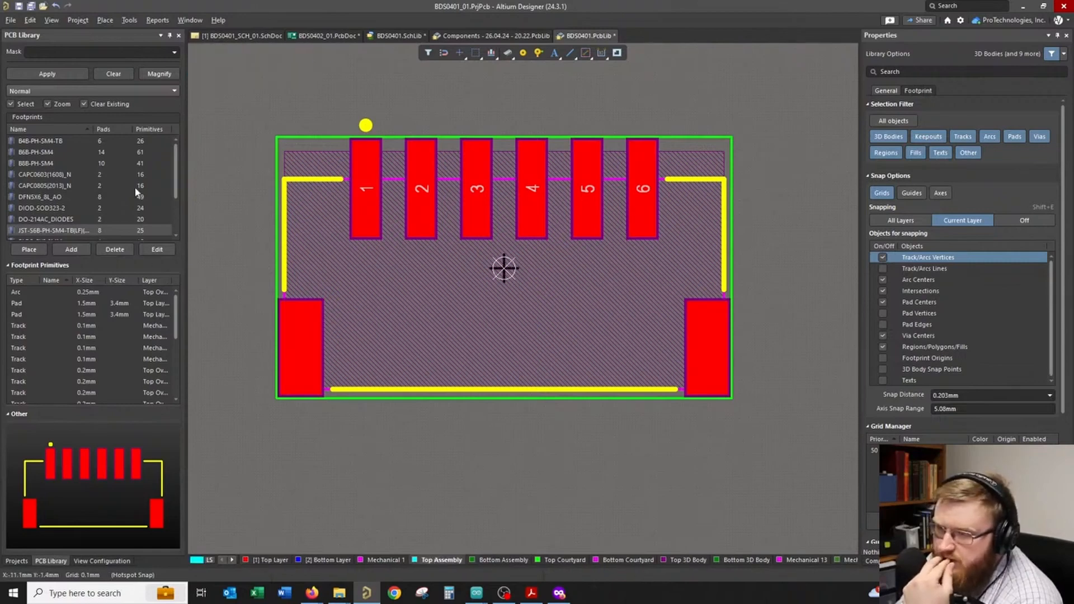
pyautogui.click(65, 158)
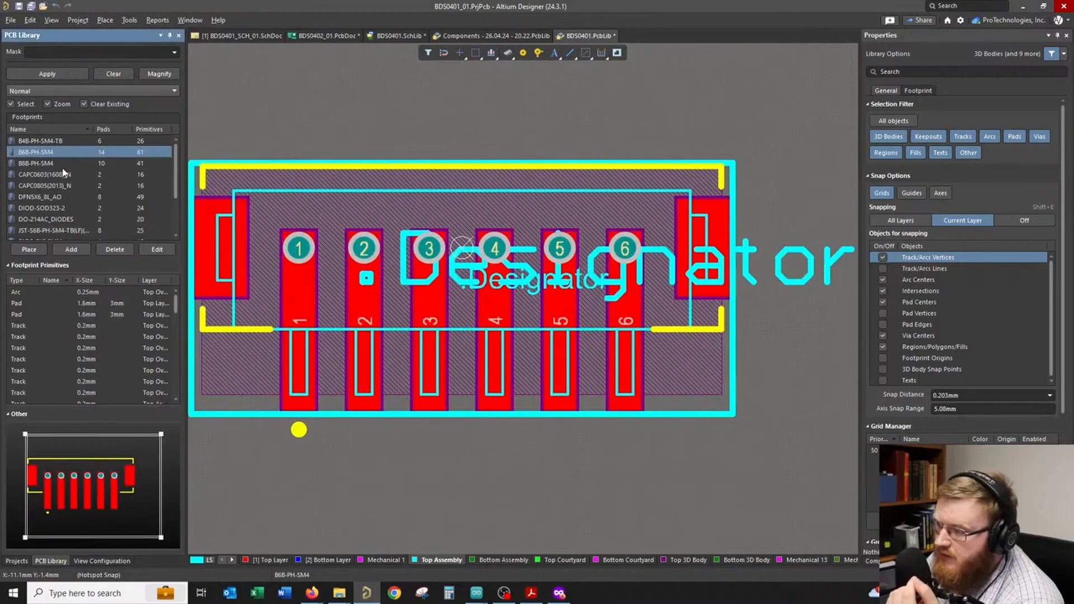
pyautogui.click(63, 164)
pyautogui.click(67, 154)
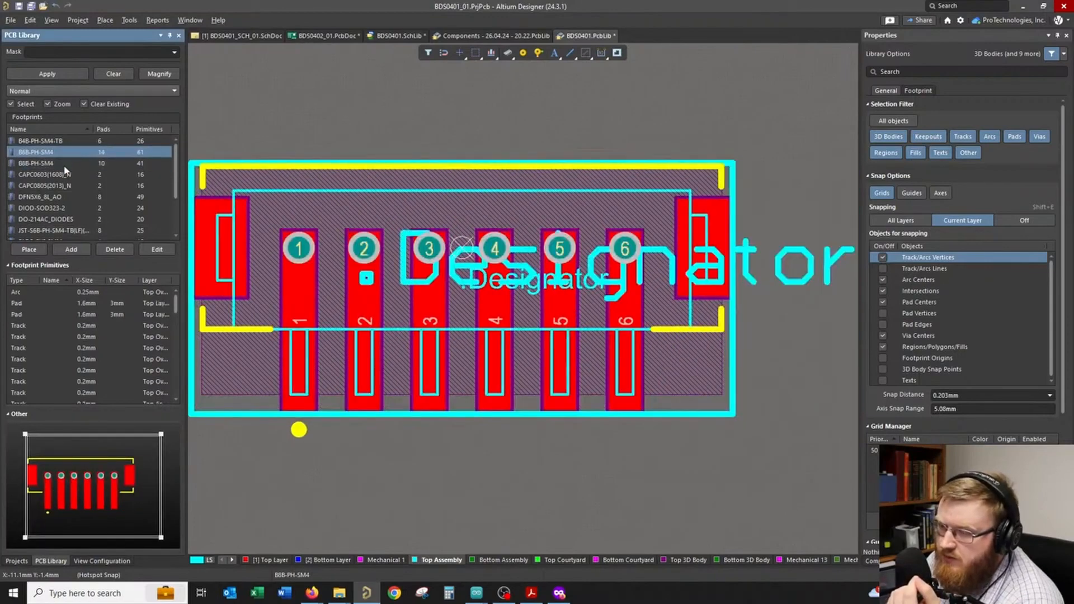
pyautogui.click(65, 166)
pyautogui.click(64, 154)
pyautogui.click(275, 130)
pyautogui.keyDown('ctrl'); pyautogui.scroll(-1, 275, 128); pyautogui.keyUp('ctrl')
pyautogui.moveTo(355, 135); pyautogui.dragTo(418, 143, button='right')
pyautogui.moveTo(224, 143); pyautogui.dragTo(855, 444)
pyautogui.hotkey('ctrl', 'c')
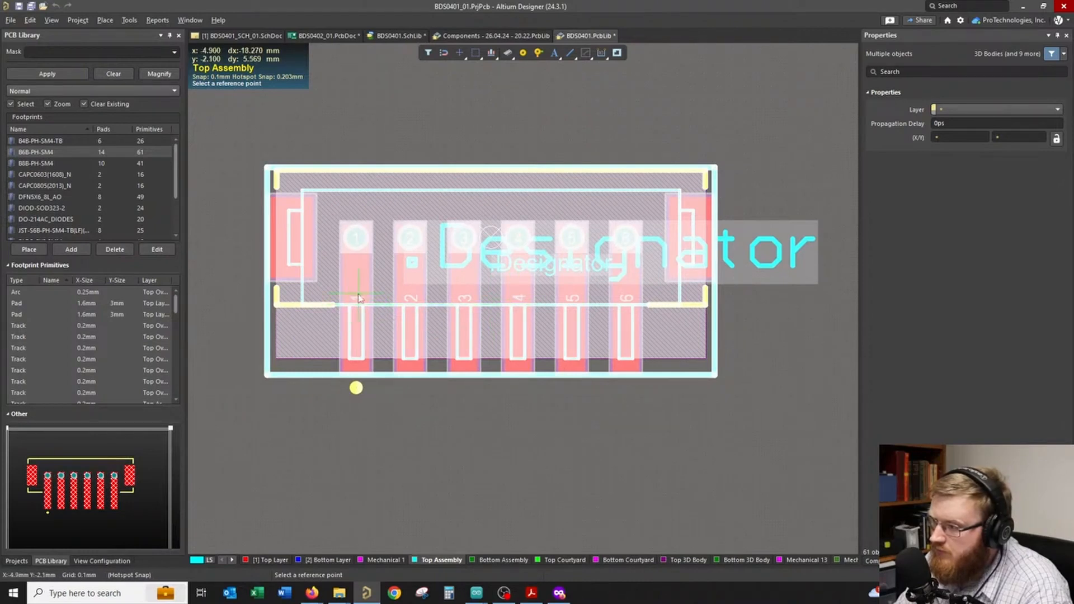
pyautogui.click(464, 298)
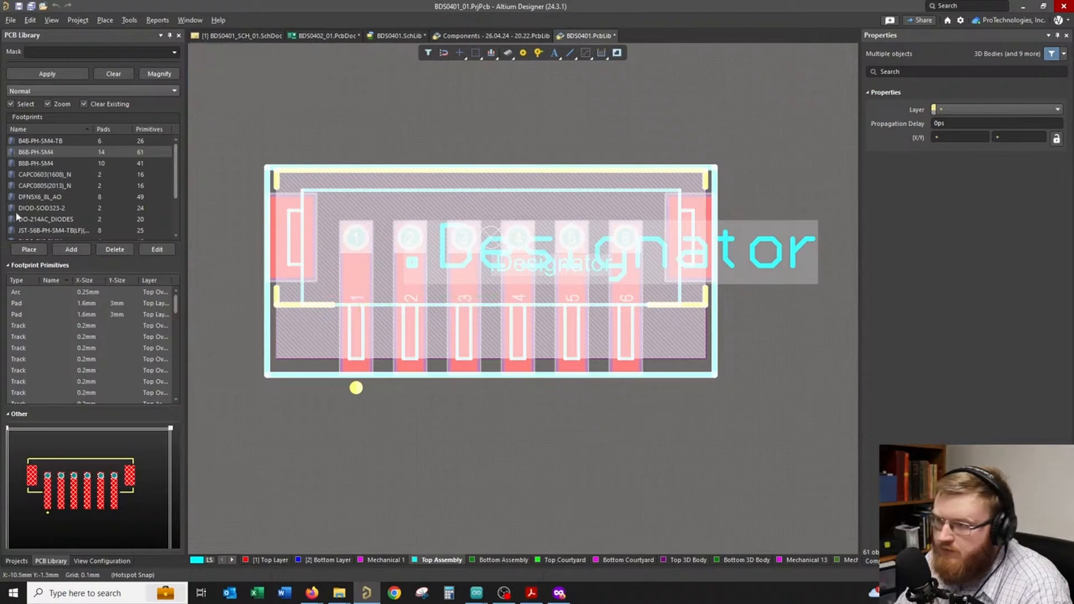
pyautogui.scroll(-2, 57, 213)
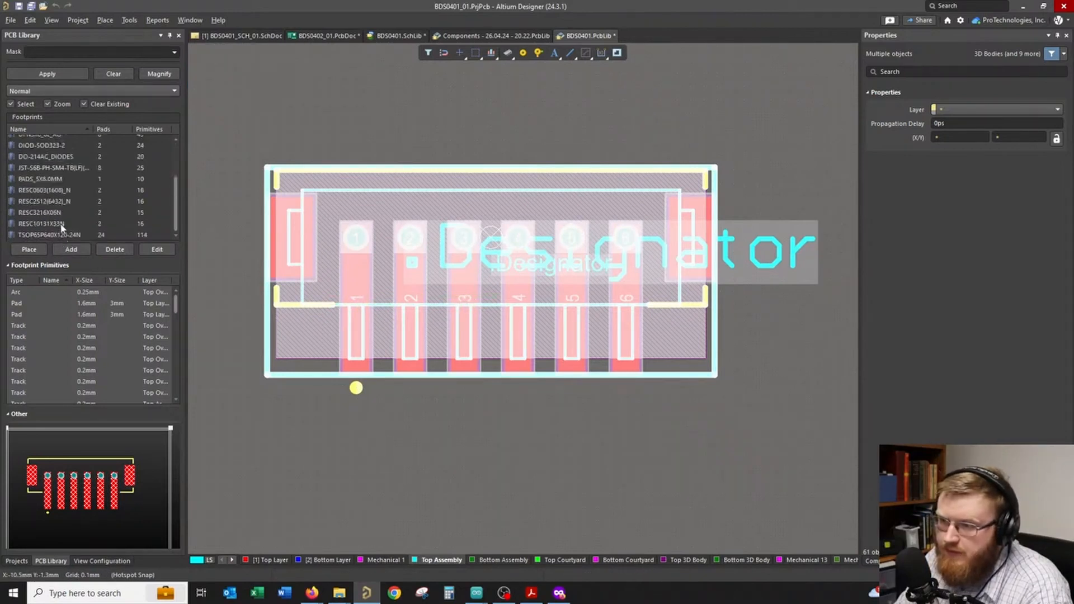
pyautogui.scroll(1, 60, 218)
pyautogui.click(62, 201)
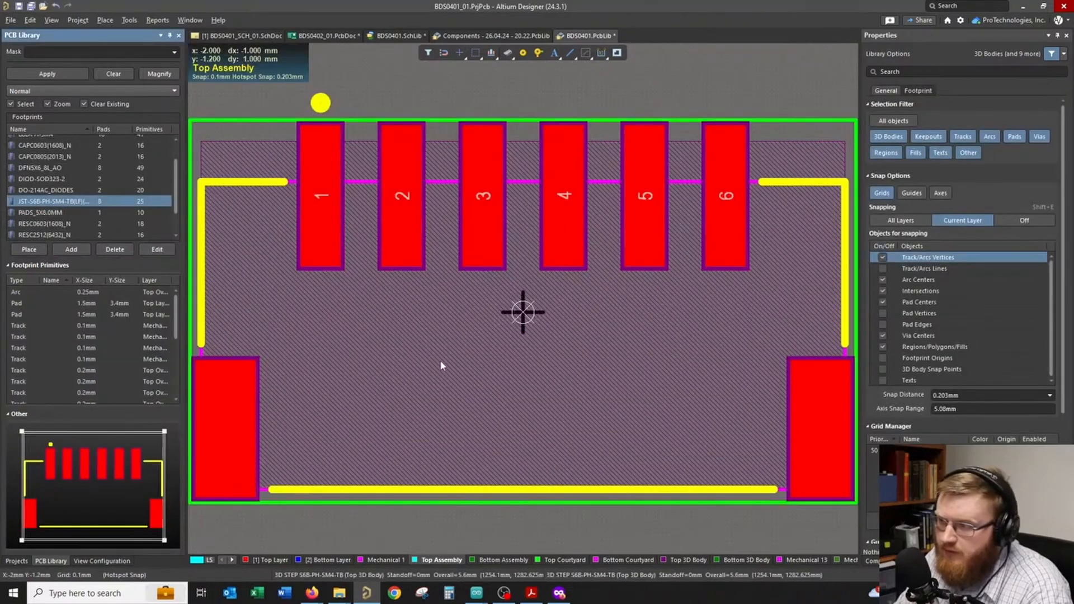
pyautogui.click(529, 487)
pyautogui.hotkey('ctrl', 'v')
pyautogui.keyDown('ctrl'); pyautogui.scroll(-1, 523, 312); pyautogui.keyUp('ctrl')
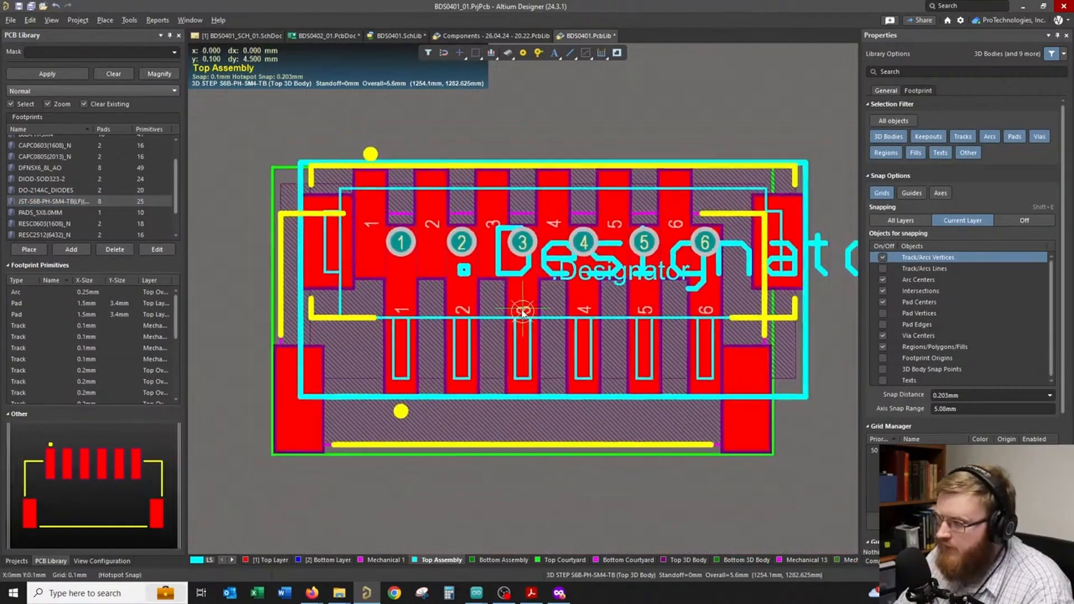
pyautogui.press('Escape')
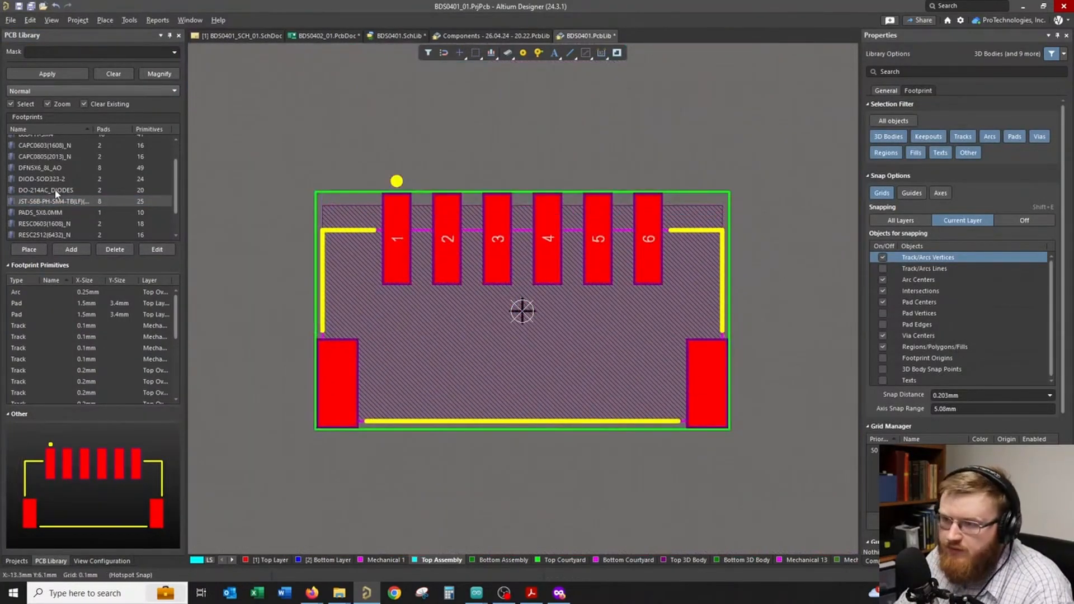
# - Open the B6B-PH-SM4 footprint, isolate its Top Assembly layer and set snapping to All Layers
pyautogui.scroll(1, 52, 198)
pyautogui.click(58, 156)
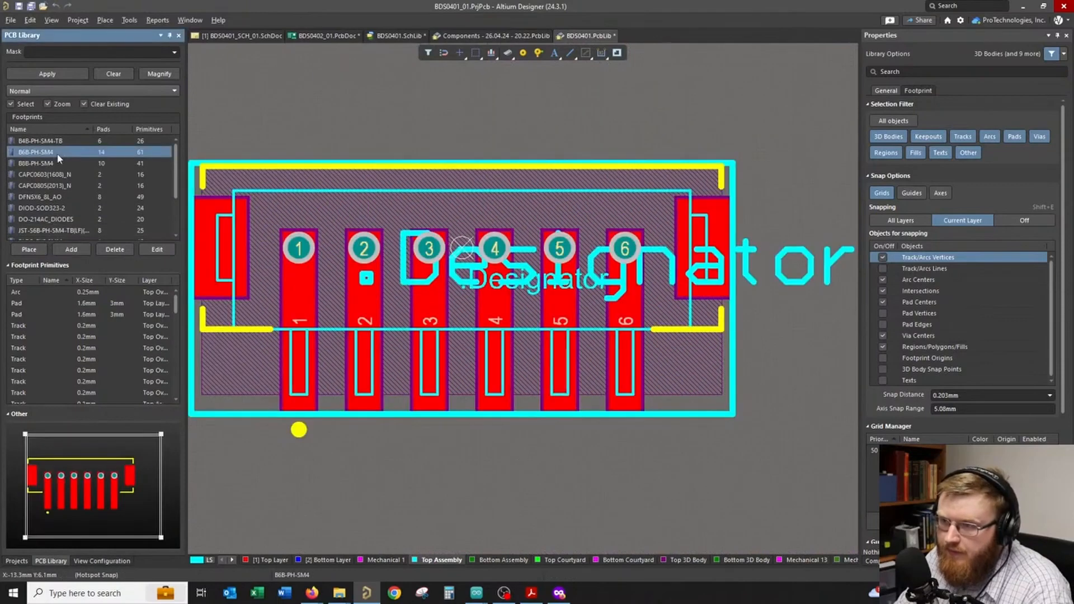
pyautogui.keyDown('ctrl'); pyautogui.scroll(-1, 351, 129); pyautogui.keyUp('ctrl')
pyautogui.hotkey('shift', 's')
pyautogui.hotkey('shift', 's')
pyautogui.hotkey('shift', 's')
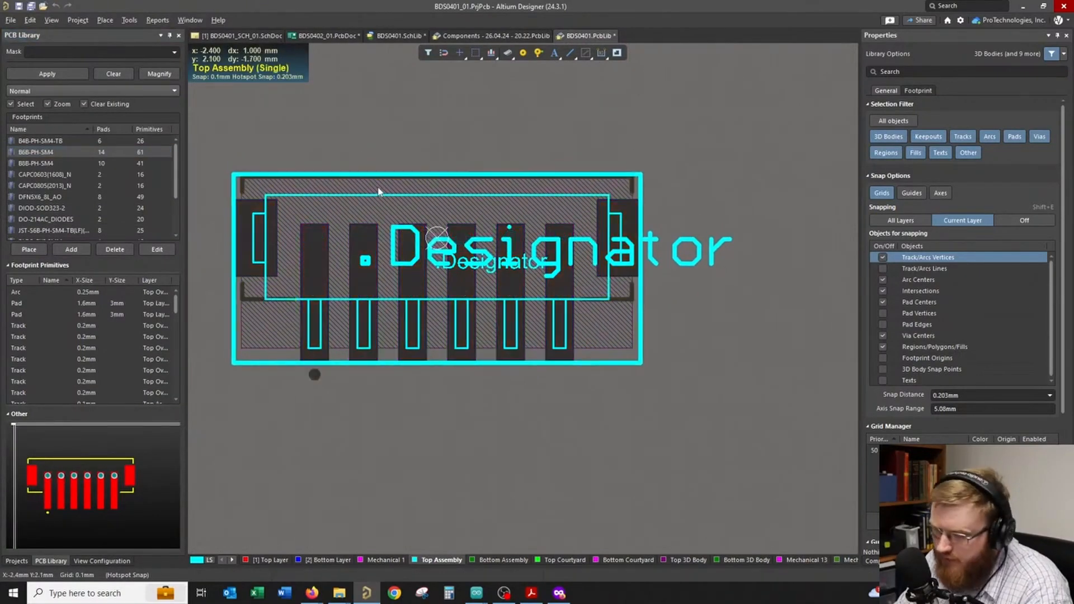
pyautogui.hotkey('shift', 's')
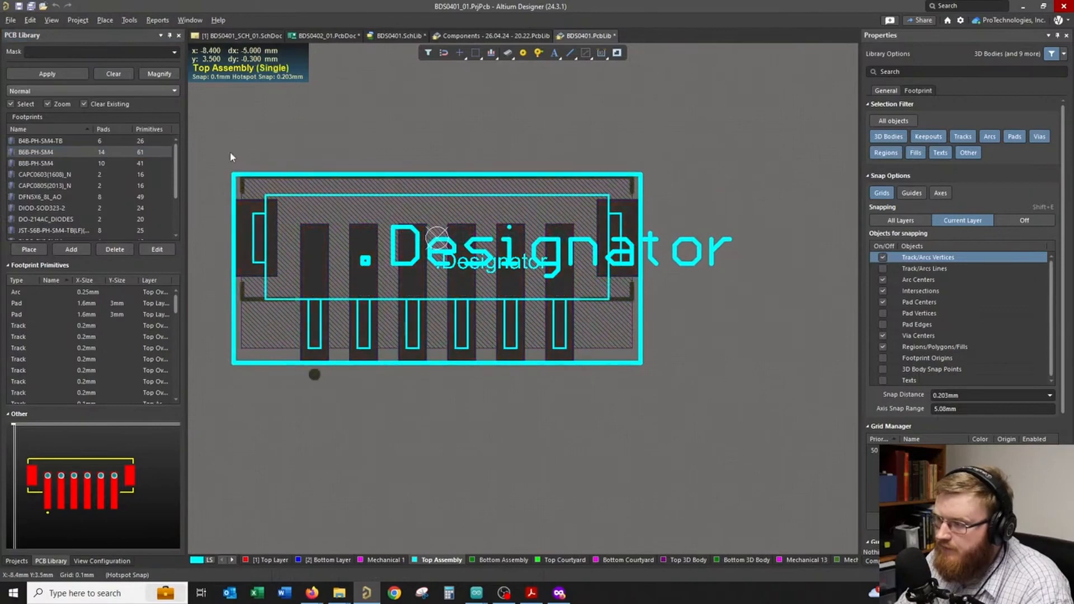
pyautogui.click(899, 221)
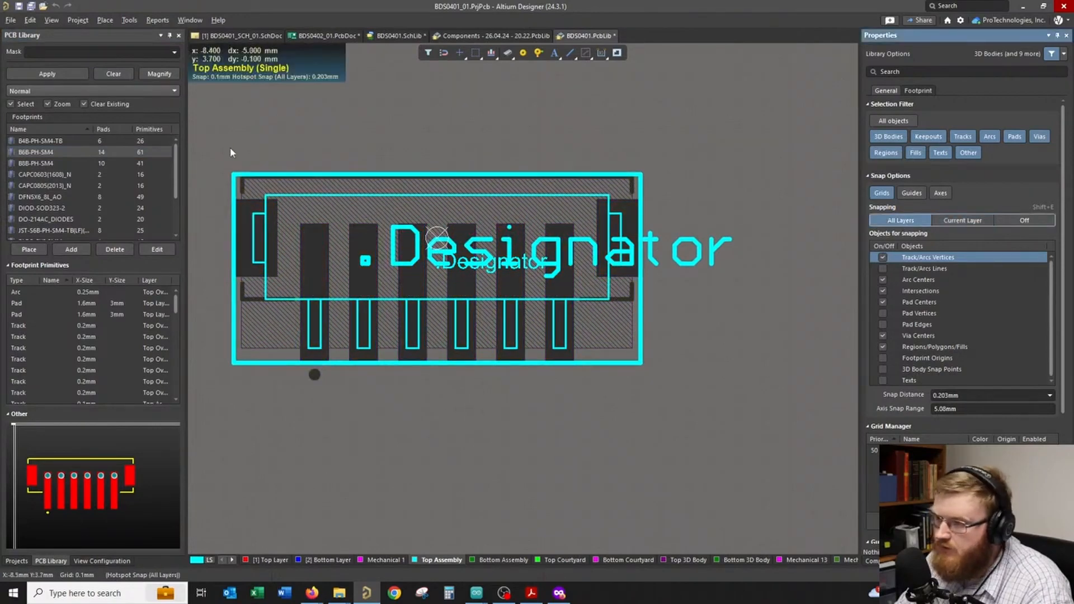
# - Copy all Top Assembly objects of B6B-PH-SM4 with the reference point on the body edge at contact 4, then show all layers
pyautogui.moveTo(230, 146); pyautogui.dragTo(738, 447)
pyautogui.hotkey('ctrl', 'c')
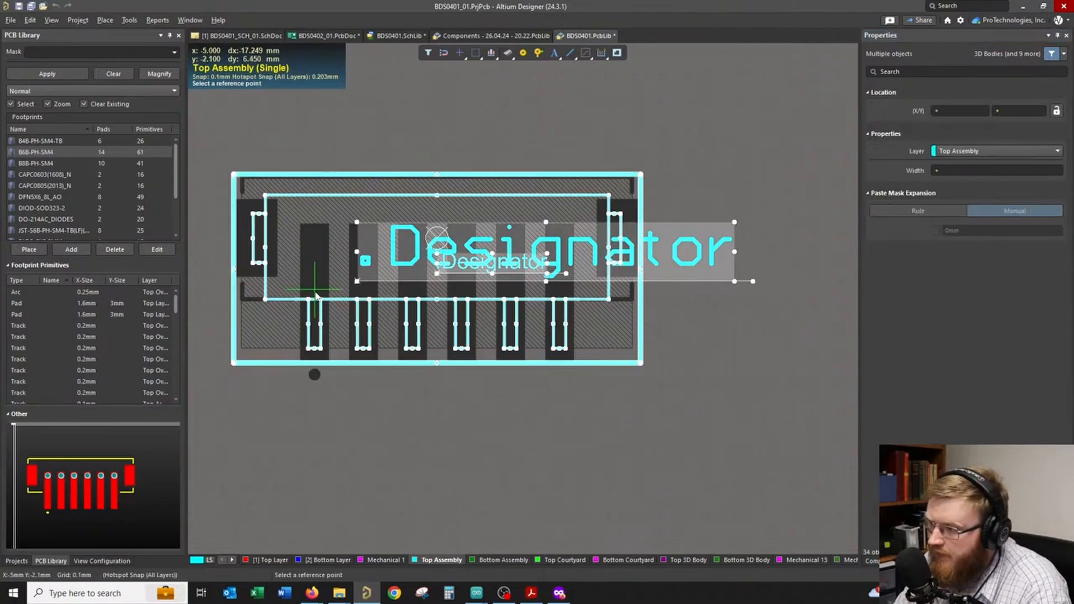
pyautogui.click(462, 299)
pyautogui.click(549, 453)
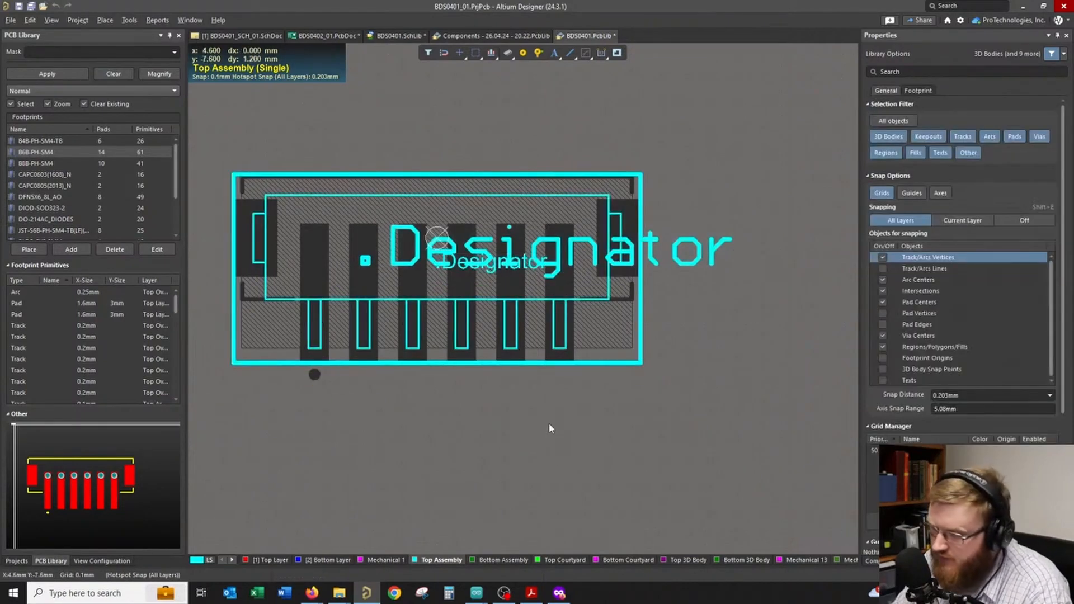
pyautogui.hotkey('shift', 's')
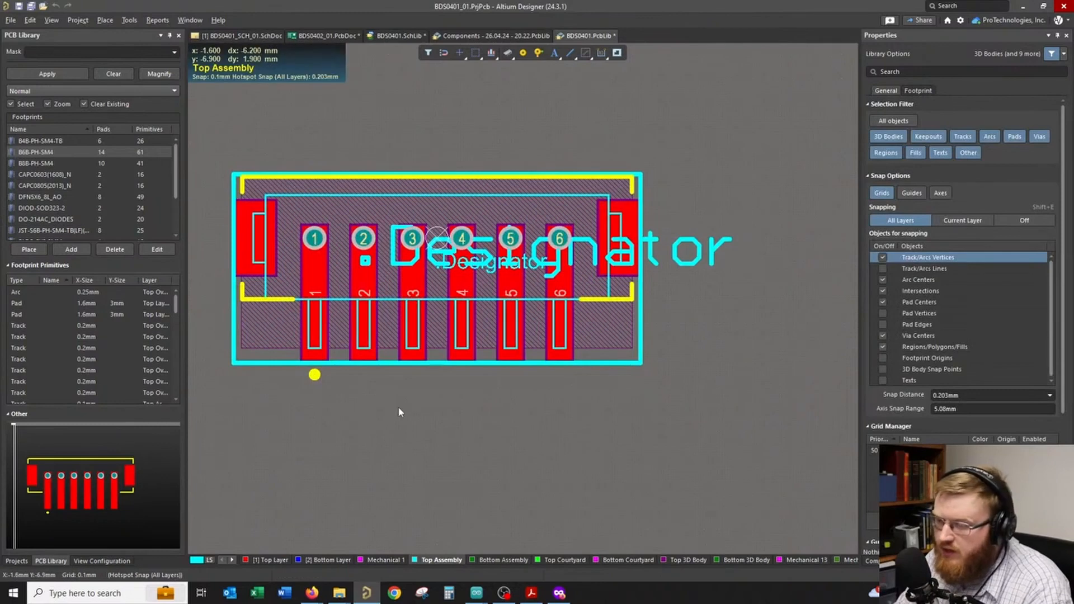
pyautogui.hotkey('shift', 's')
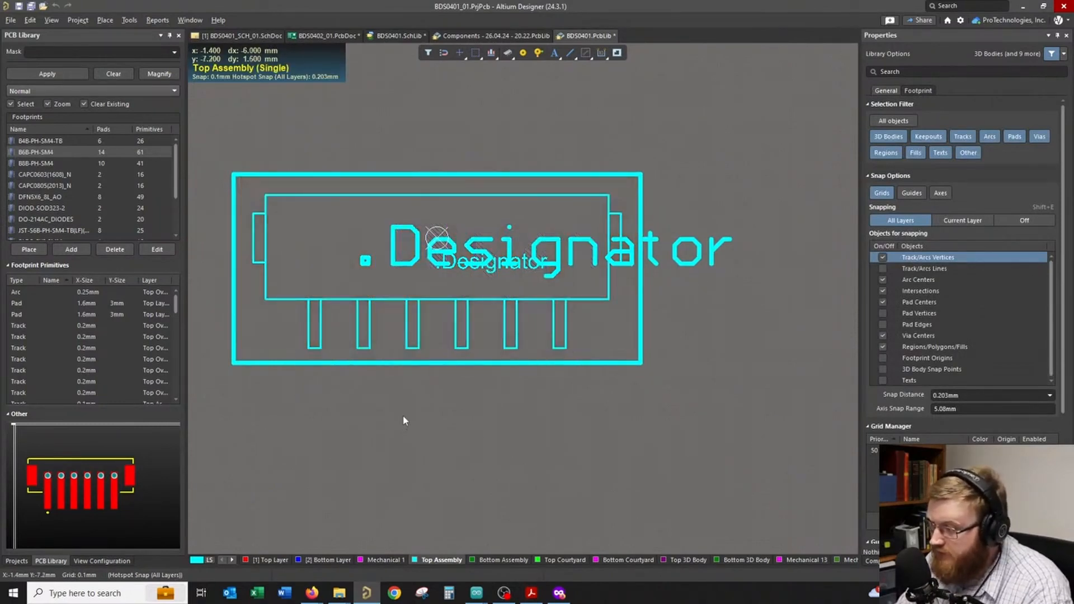
pyautogui.hotkey('shift', 's')
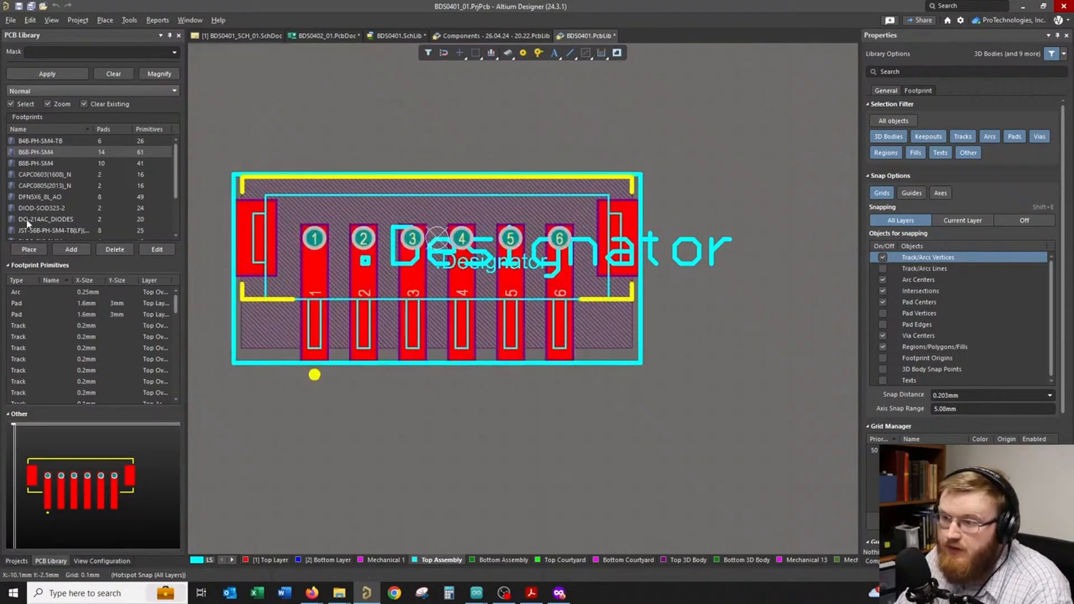
# - Paste the copied assembly drawing into the JST-S6B-PH-SM4-TB footprint, rotated 180 degrees, with its contact outlines aligned to pads 1 to 6
pyautogui.scroll(-2, 35, 216)
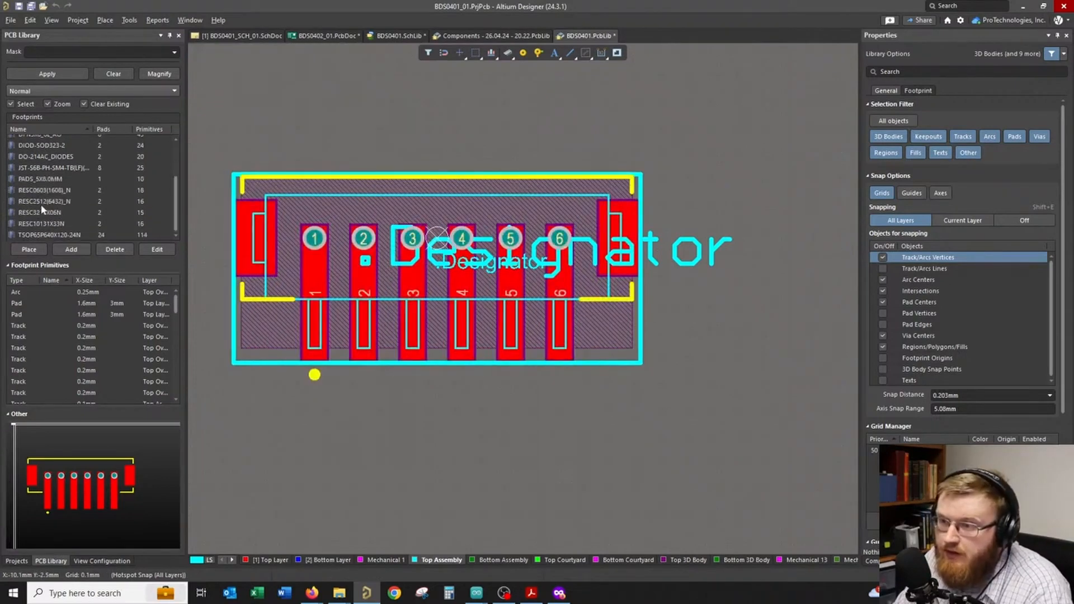
pyautogui.click(61, 168)
pyautogui.click(508, 416)
pyautogui.keyDown('ctrl'); pyautogui.scroll(-3, 509, 416); pyautogui.keyUp('ctrl')
pyautogui.click(554, 525)
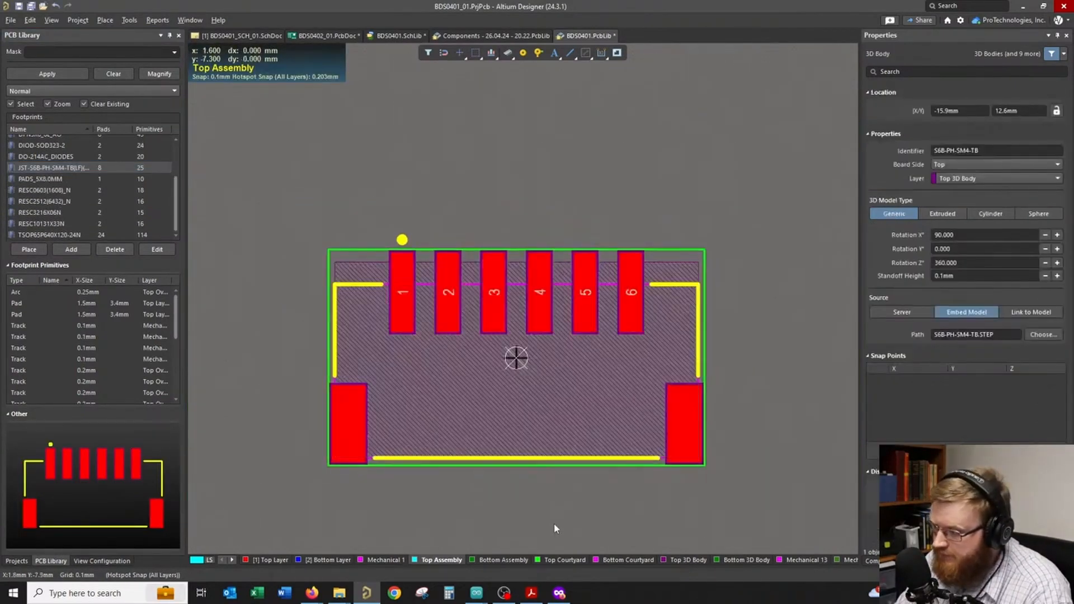
pyautogui.hotkey('ctrl', 'v')
pyautogui.press('space')
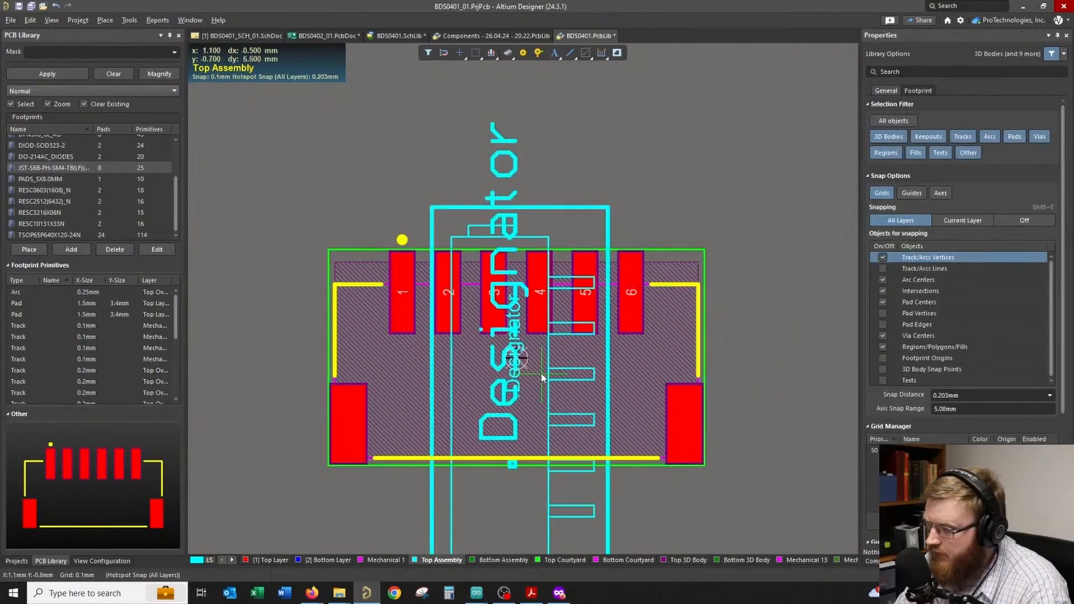
pyautogui.press('space')
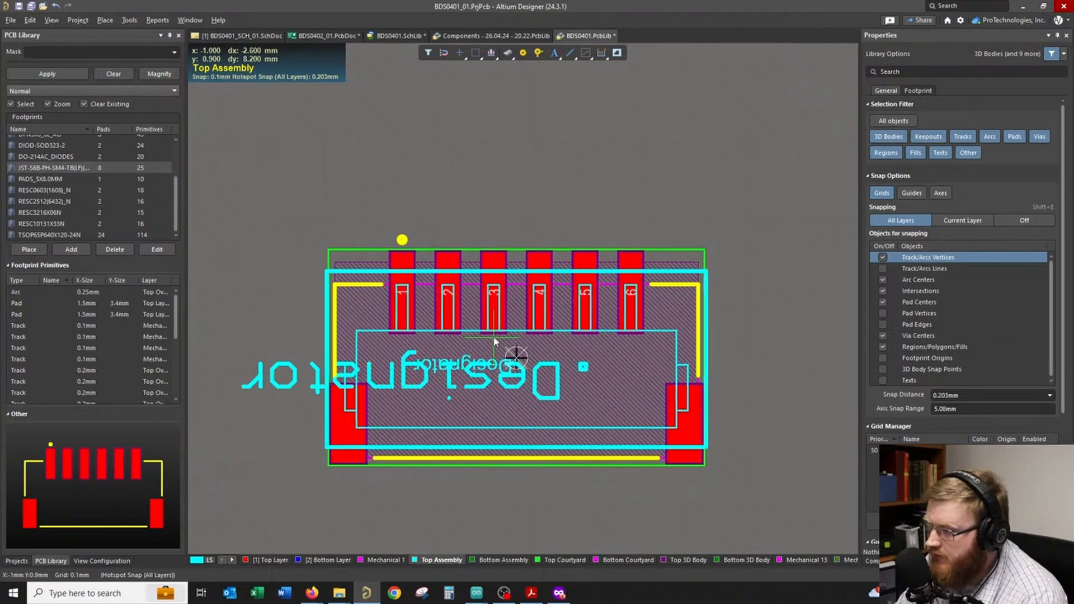
pyautogui.click(494, 339)
pyautogui.rightClick(690, 216)
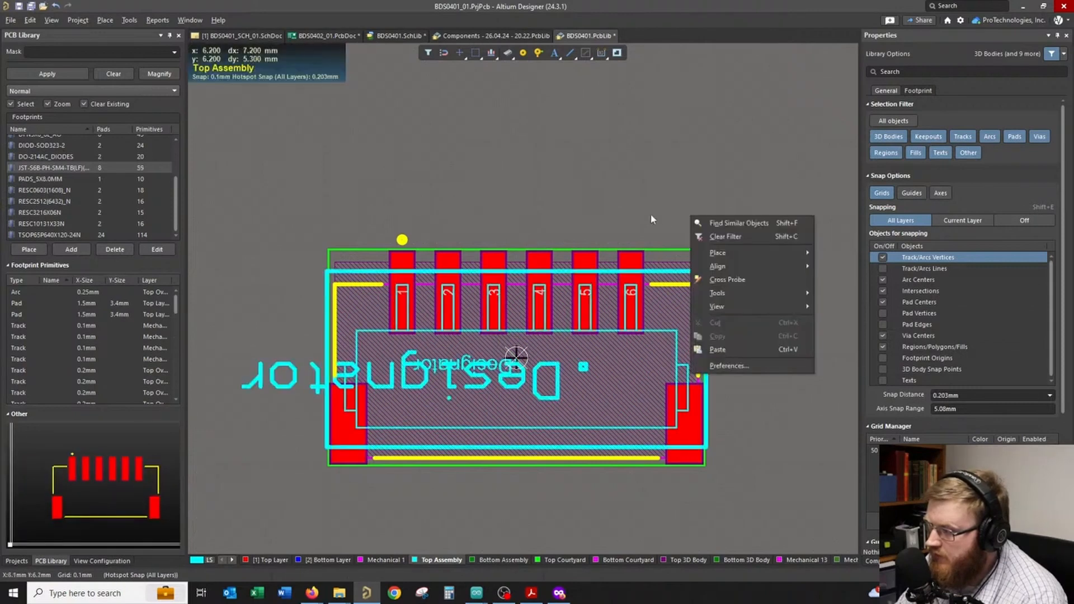
pyautogui.click(639, 215)
# - Rotate the pasted .Designator text upright, reposition it within the body, and delete the smaller Designator text
pyautogui.keyDown('ctrl'); pyautogui.scroll(1, 617, 448); pyautogui.keyUp('ctrl')
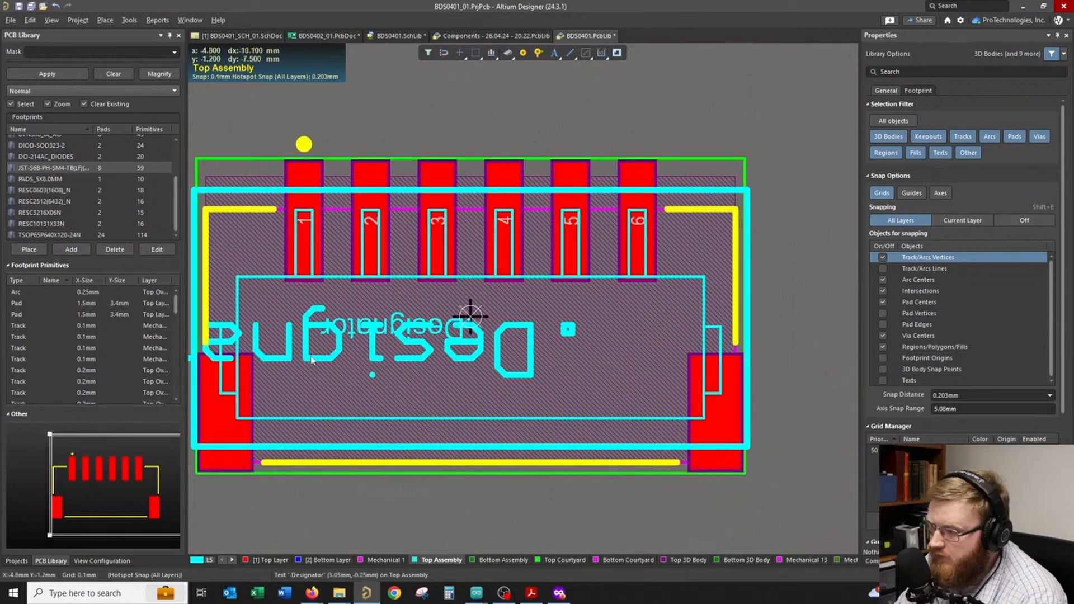
pyautogui.press('space')
pyautogui.moveTo(646, 331); pyautogui.dragTo(406, 348)
pyautogui.press('space')
pyautogui.press('Delete')
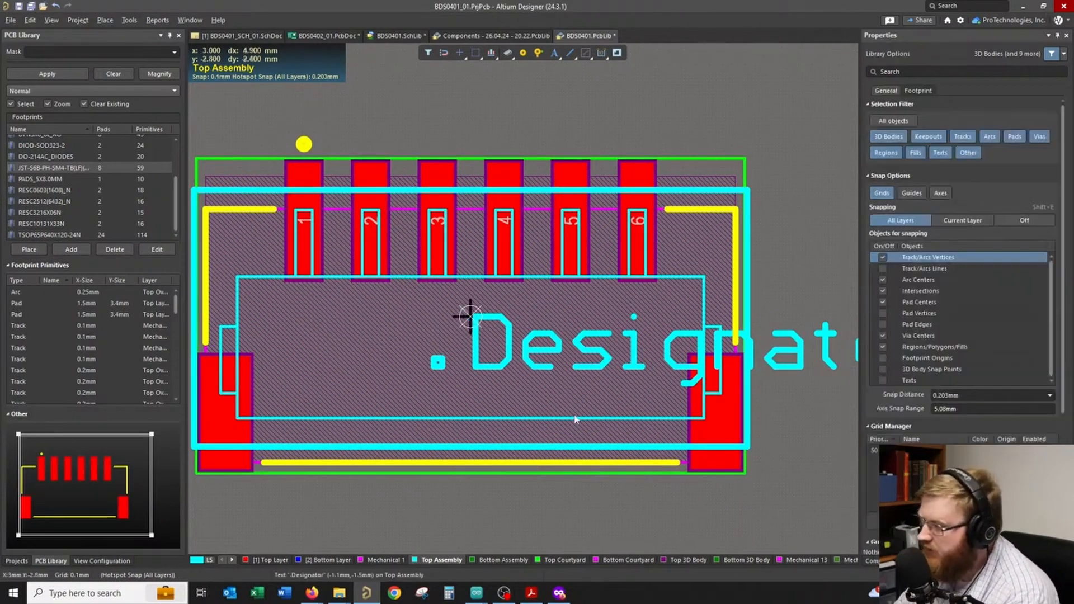
# - Extend the thick outer Top Assembly outline downward so its lower edge meets the footprint's lower courtyard edge
pyautogui.keyDown('ctrl'); pyautogui.scroll(-1, 647, 430); pyautogui.keyUp('ctrl')
pyautogui.keyDown('ctrl'); pyautogui.scroll(-1, 647, 427); pyautogui.keyUp('ctrl')
pyautogui.keyDown('ctrl'); pyautogui.scroll(2, 475, 412); pyautogui.keyUp('ctrl')
pyautogui.moveTo(487, 423); pyautogui.dragTo(486, 481)
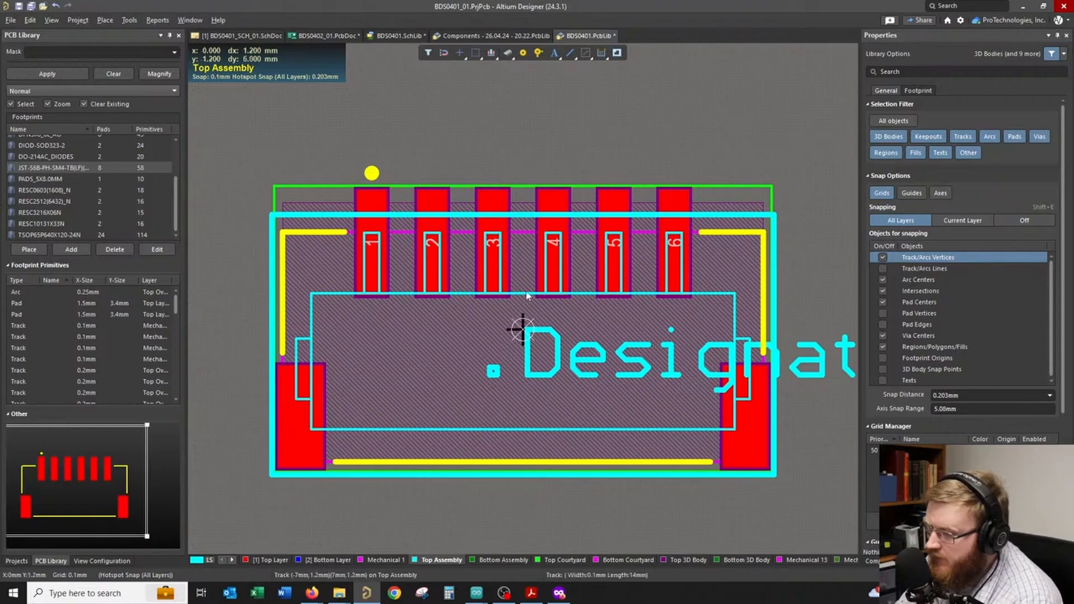
pyautogui.moveTo(302, 172); pyautogui.dragTo(750, 447)
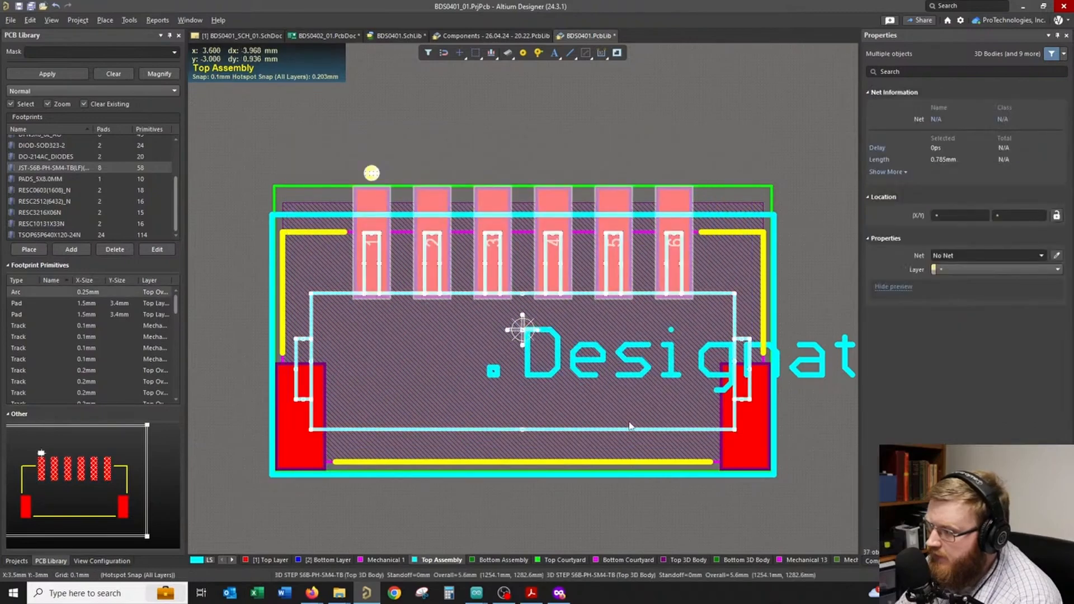
pyautogui.moveTo(634, 426); pyautogui.dragTo(629, 475)
pyautogui.click(683, 517)
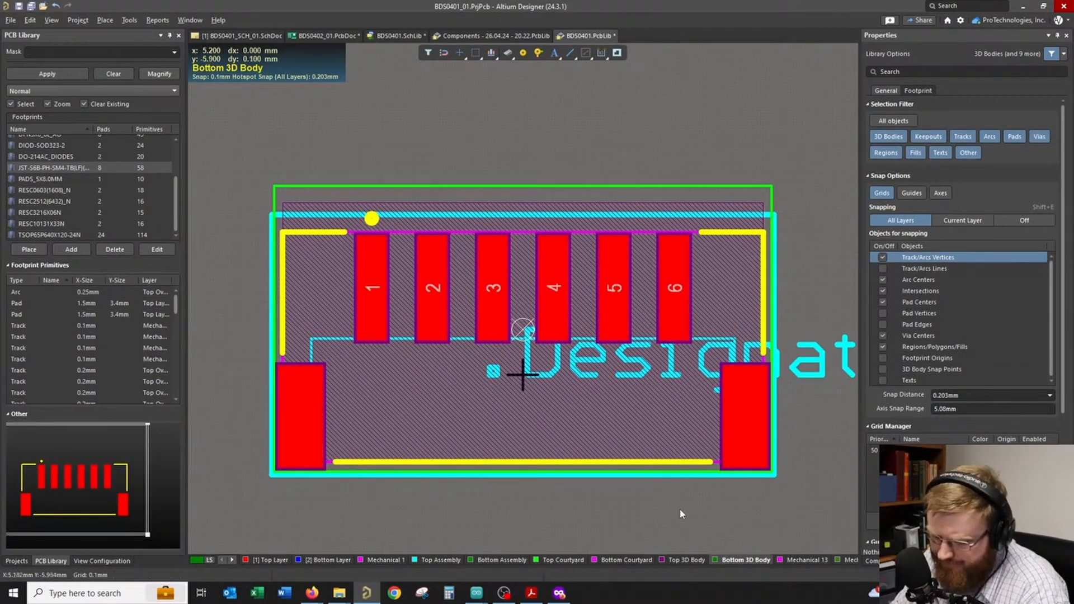
pyautogui.hotkey('ctrl', 'z')
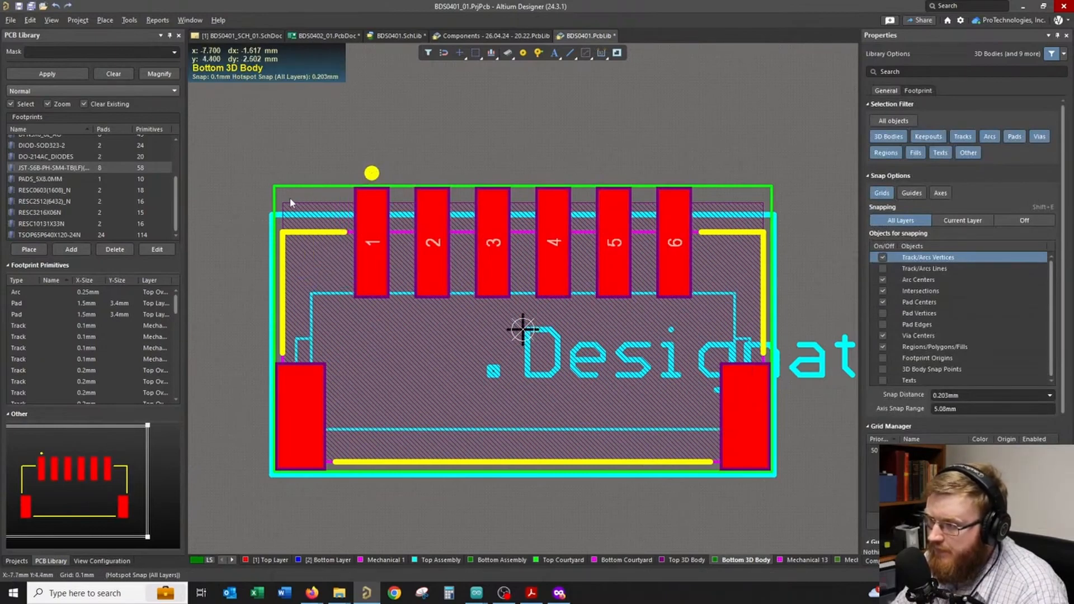
# - Select only the thin inner body, side tab and contact outlines and move them down 1.5 mm to the outer outline's lower edge
pyautogui.moveTo(289, 200); pyautogui.dragTo(759, 445)
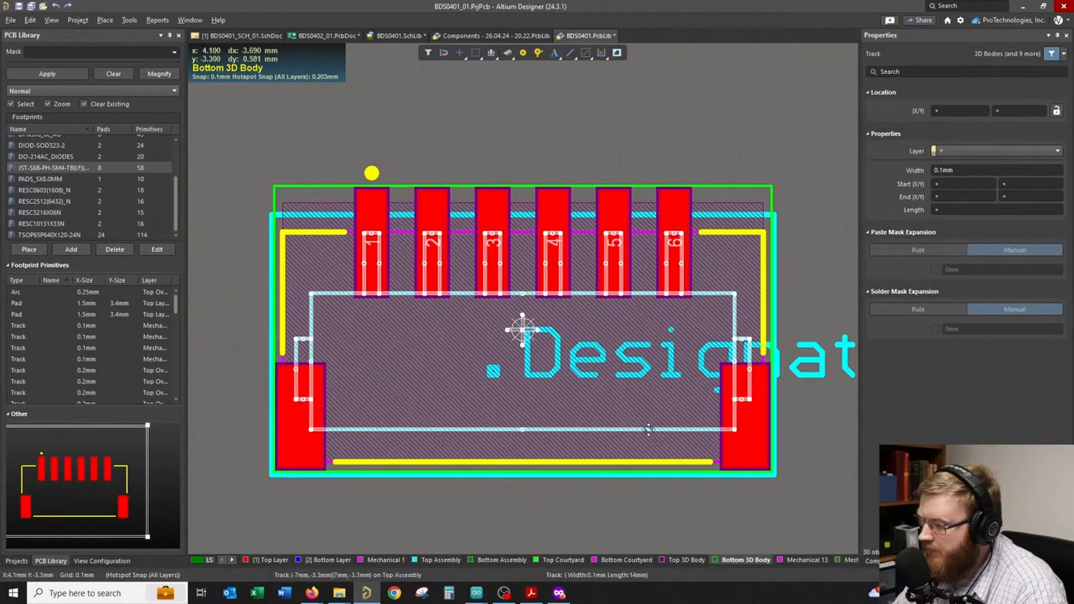
pyautogui.moveTo(648, 434); pyautogui.dragTo(649, 480)
pyautogui.click(651, 493)
# - Check the connector body in 3D, isolate the Top Assembly layer in 2D, and move the six contact outlines up about 1.4 mm
pyautogui.press('3')
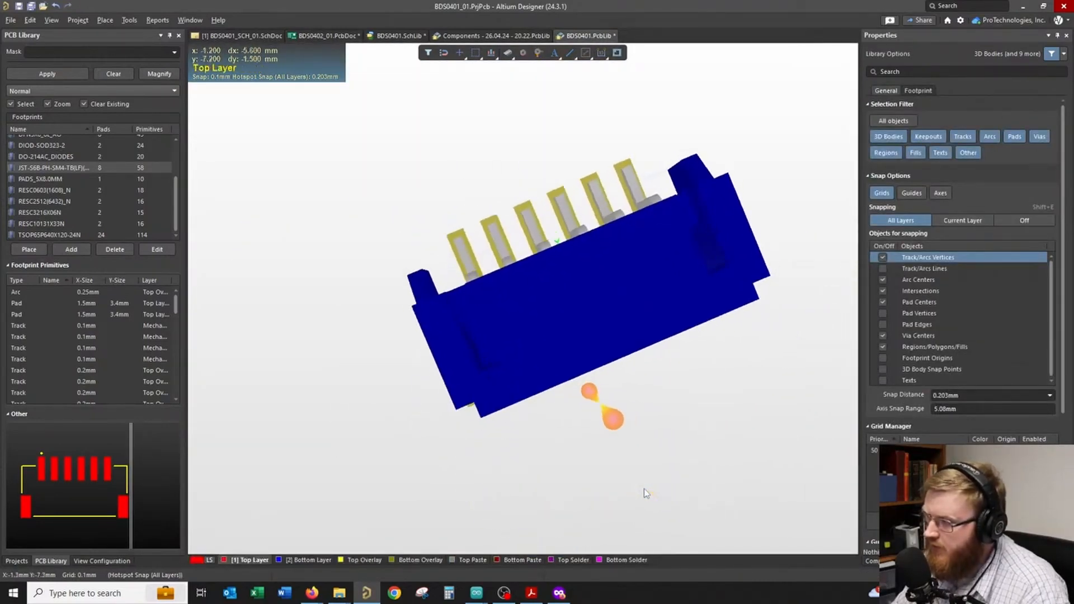
pyautogui.press('2')
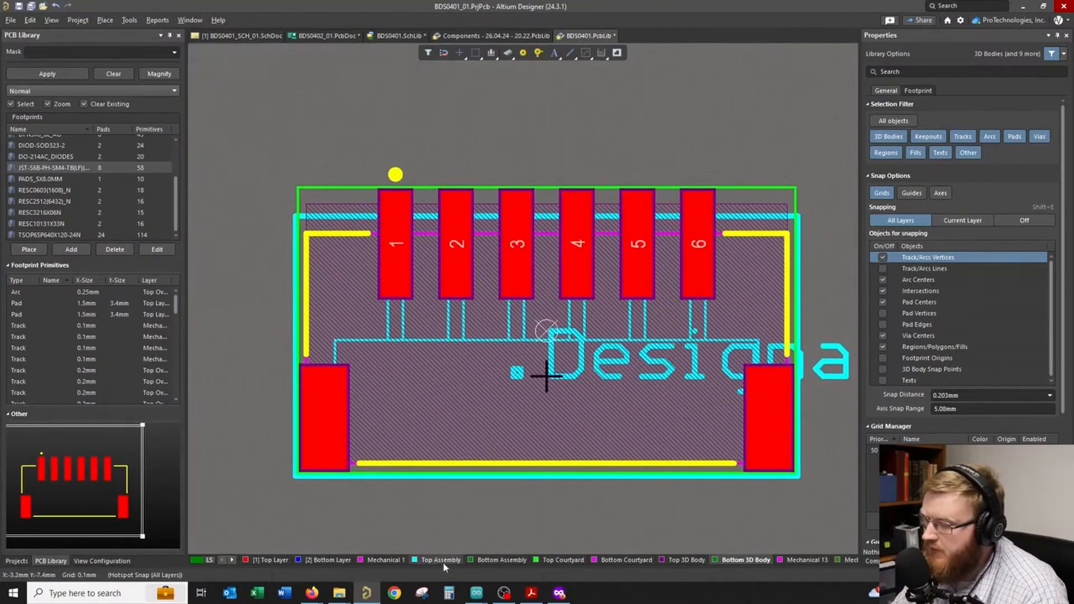
pyautogui.hotkey('shift', 's')
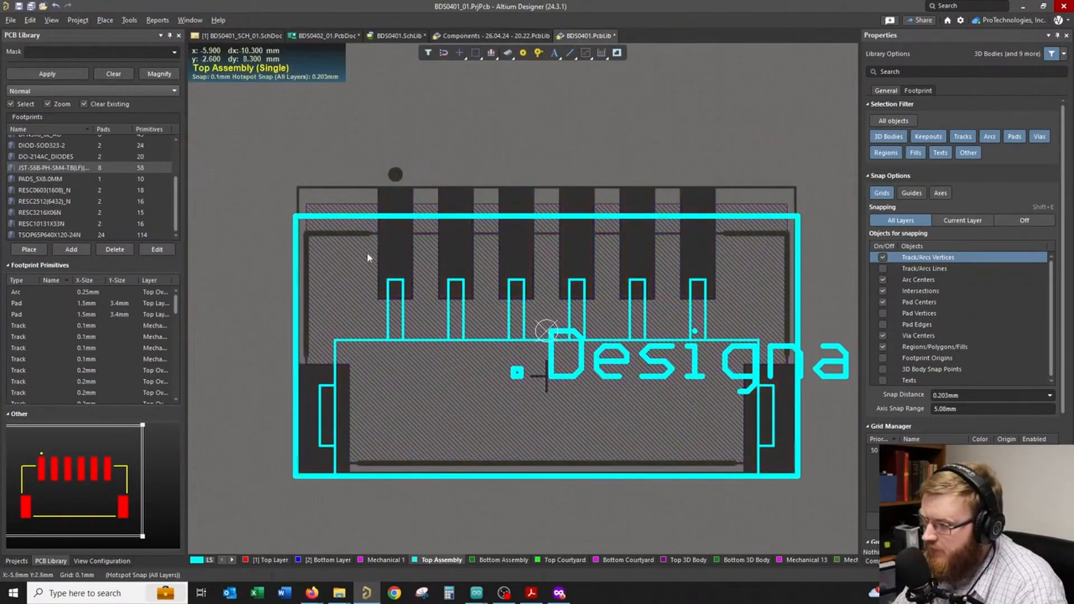
pyautogui.moveTo(360, 261); pyautogui.dragTo(704, 287)
# - Raise the inner body outline's upper edge to the contact outlines and extend both side edges up to Y 1.1 mm
pyautogui.click(547, 339)
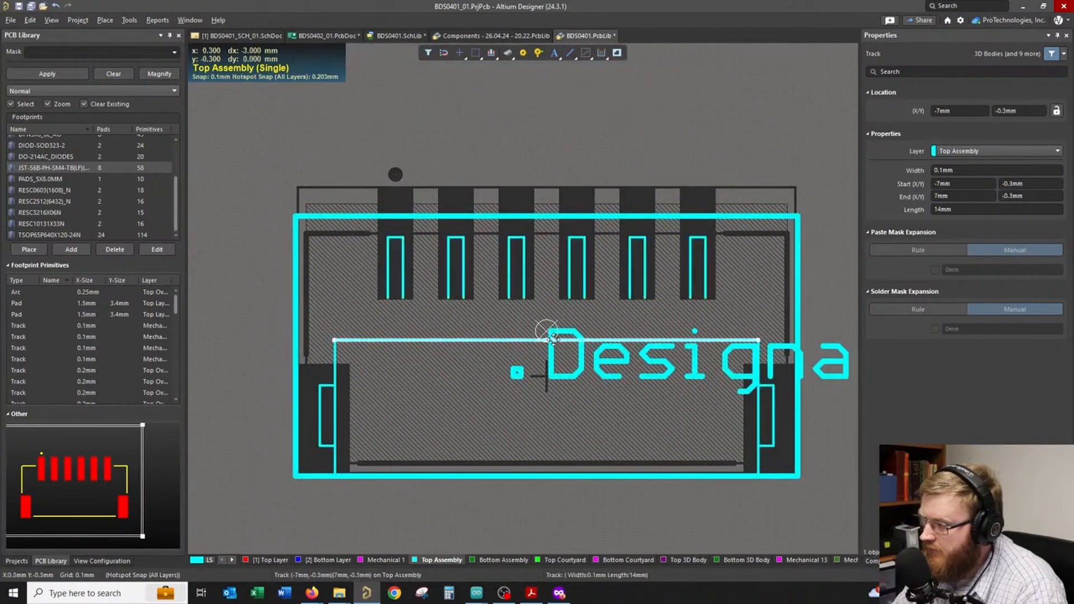
pyautogui.moveTo(547, 340); pyautogui.dragTo(760, 300)
pyautogui.hotkey('ctrl', 'z')
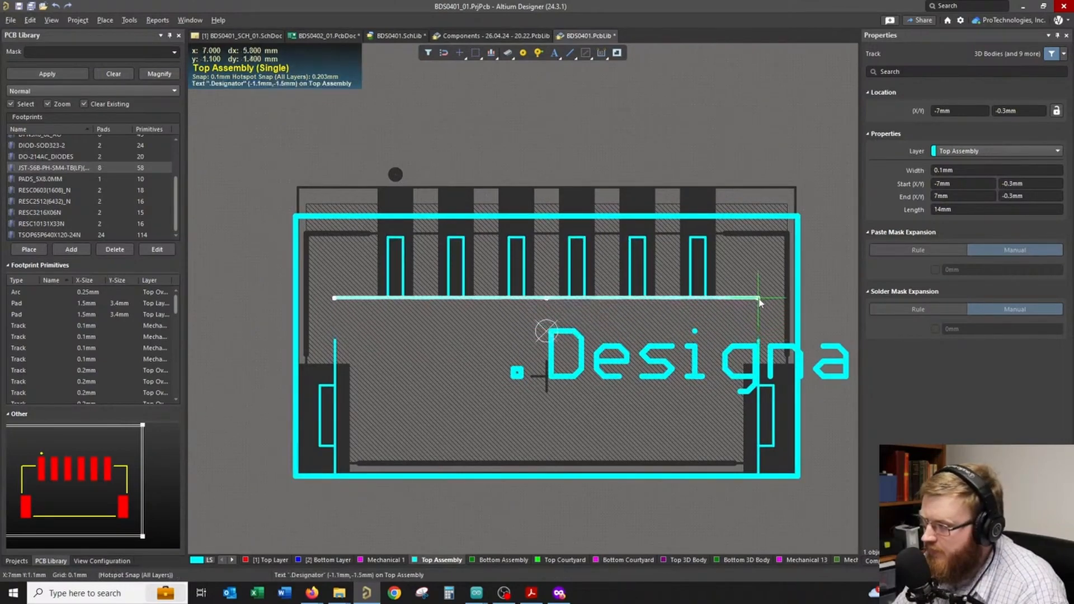
pyautogui.click(335, 351)
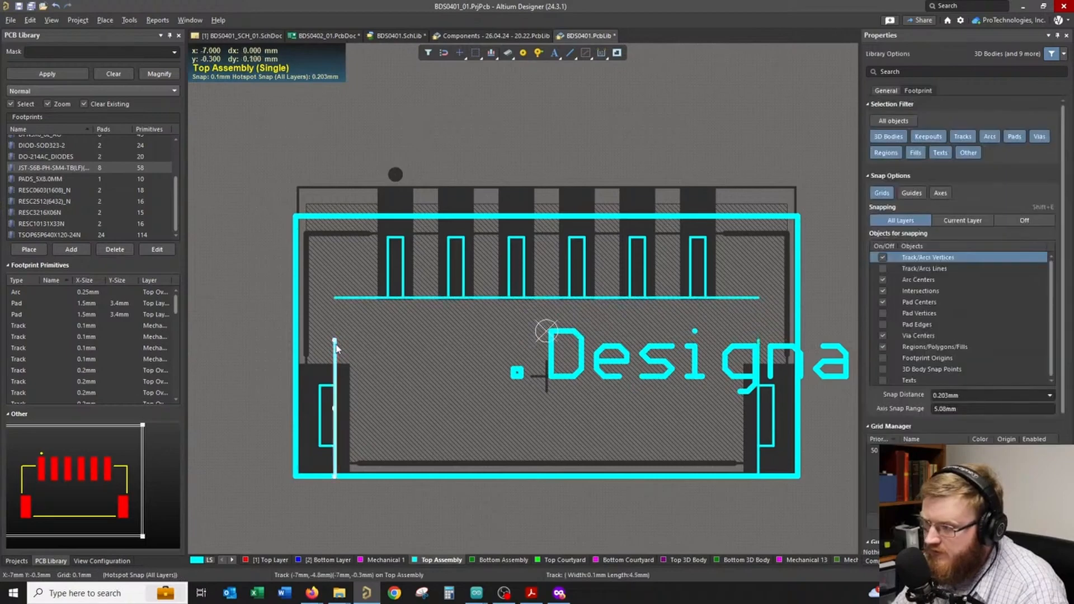
pyautogui.moveTo(335, 339); pyautogui.dragTo(334, 297)
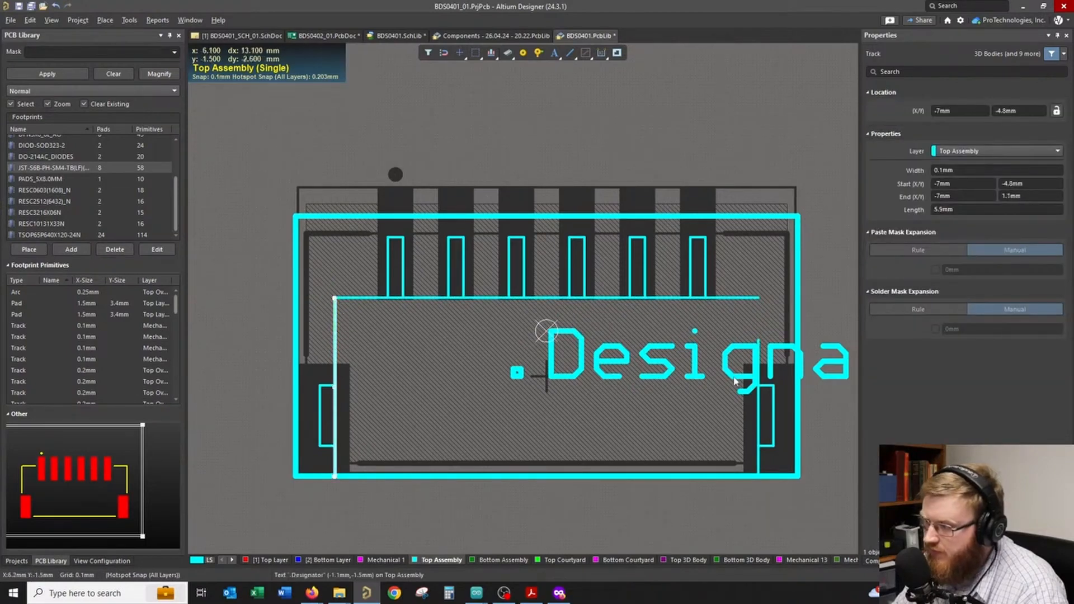
pyautogui.click(760, 405)
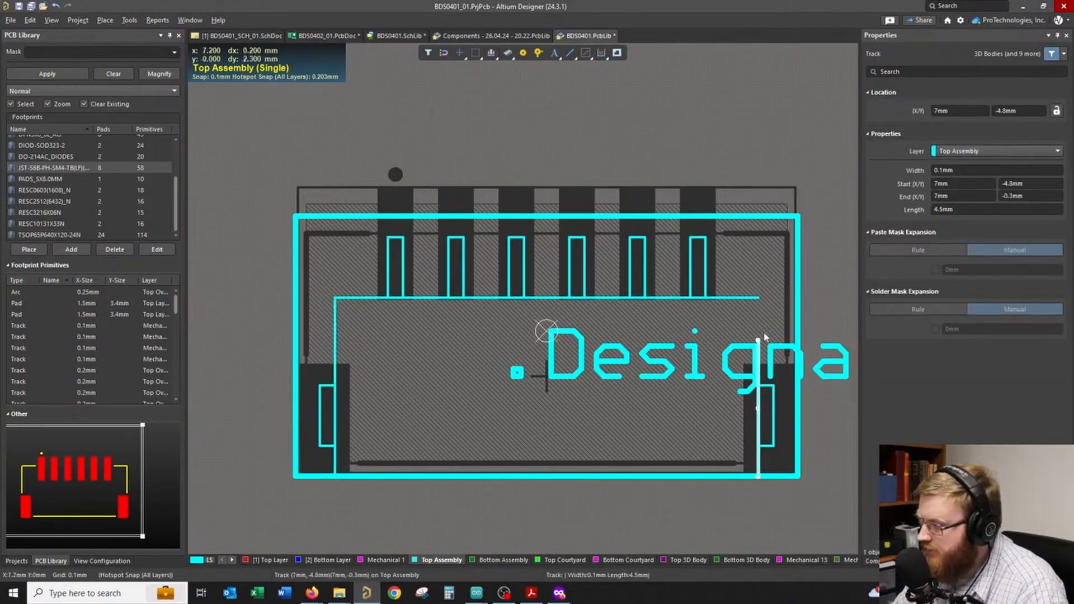
pyautogui.moveTo(759, 340); pyautogui.dragTo(760, 302)
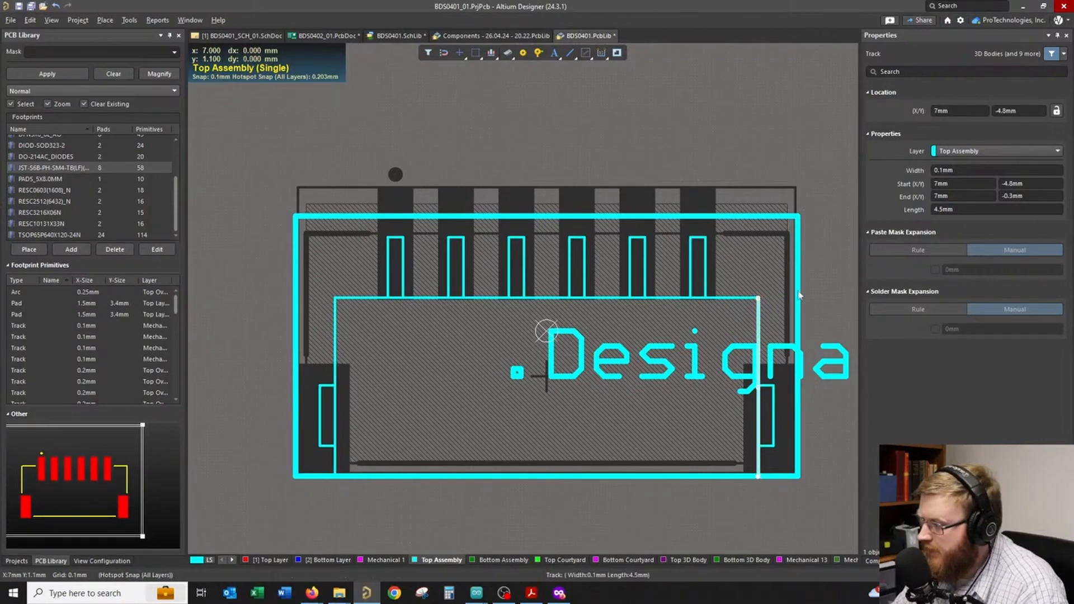
# - Show all layers of the footprint again and save BDS0401.PcbLib
pyautogui.click(820, 290)
pyautogui.keyDown('ctrl'); pyautogui.scroll(-2, 706, 429); pyautogui.keyUp('ctrl')
pyautogui.moveTo(707, 429); pyautogui.dragTo(545, 390, button='right')
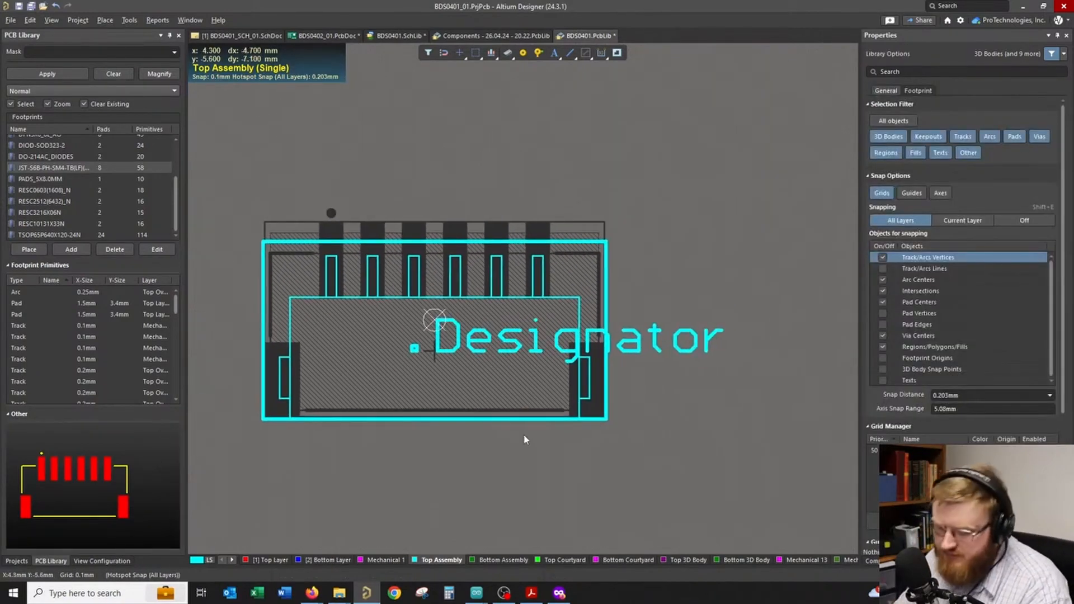
pyautogui.hotkey('shift', 's')
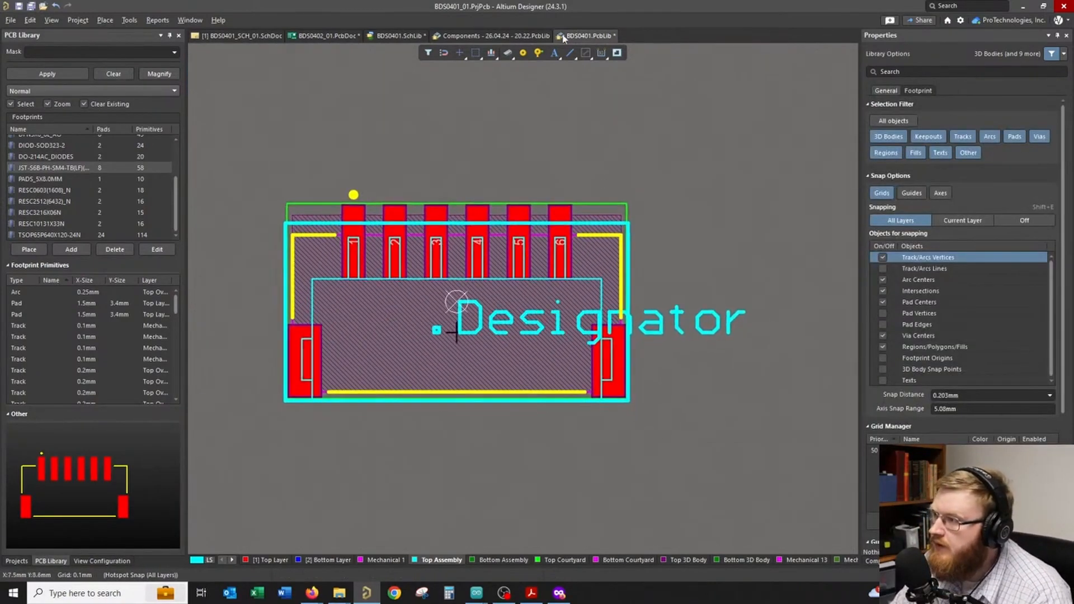
pyautogui.rightClick(563, 38)
pyautogui.click(647, 101)
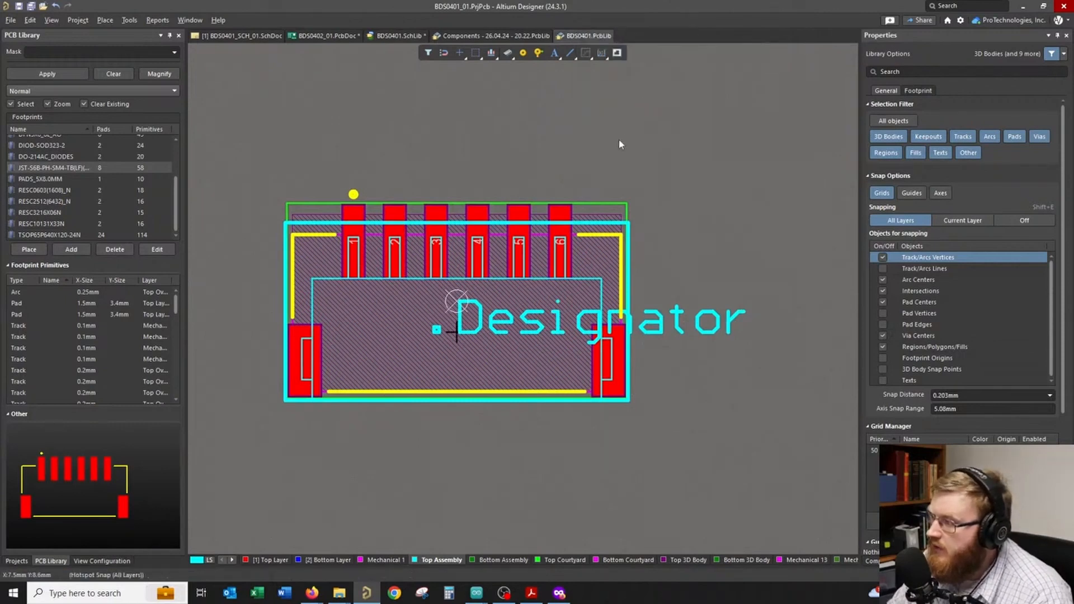
pyautogui.moveTo(432, 197); pyautogui.dragTo(457, 198, button='right')
pyautogui.click(399, 38)
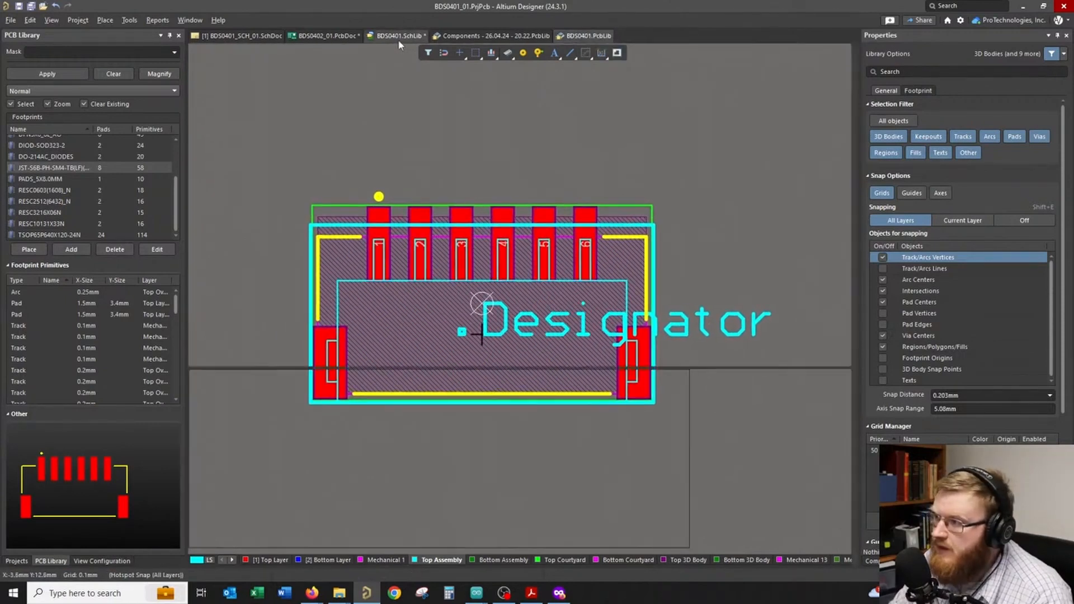
pyautogui.click(211, 560)
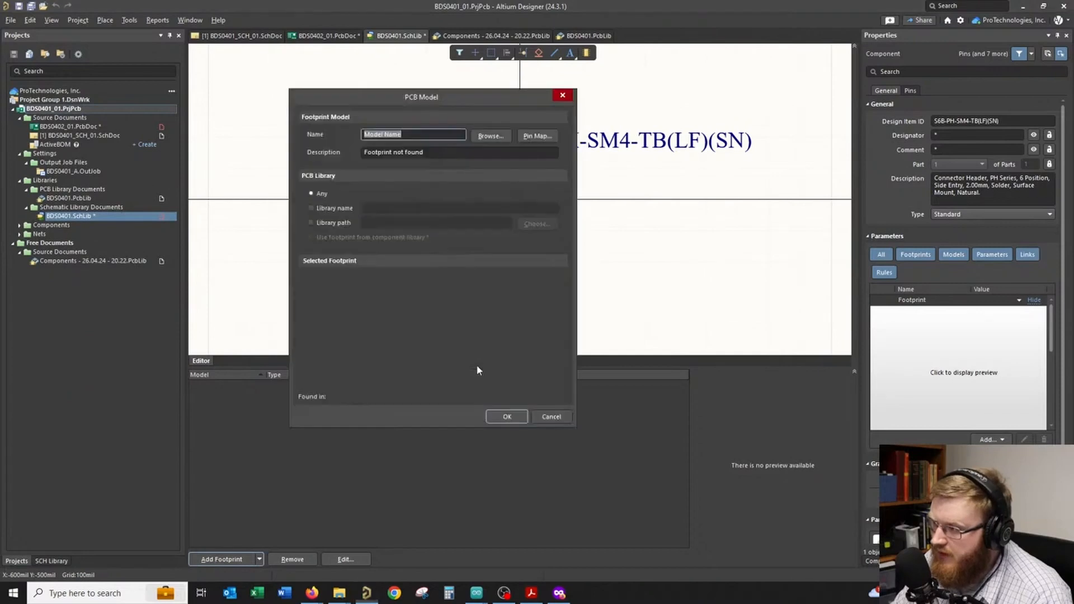
pyautogui.click(490, 136)
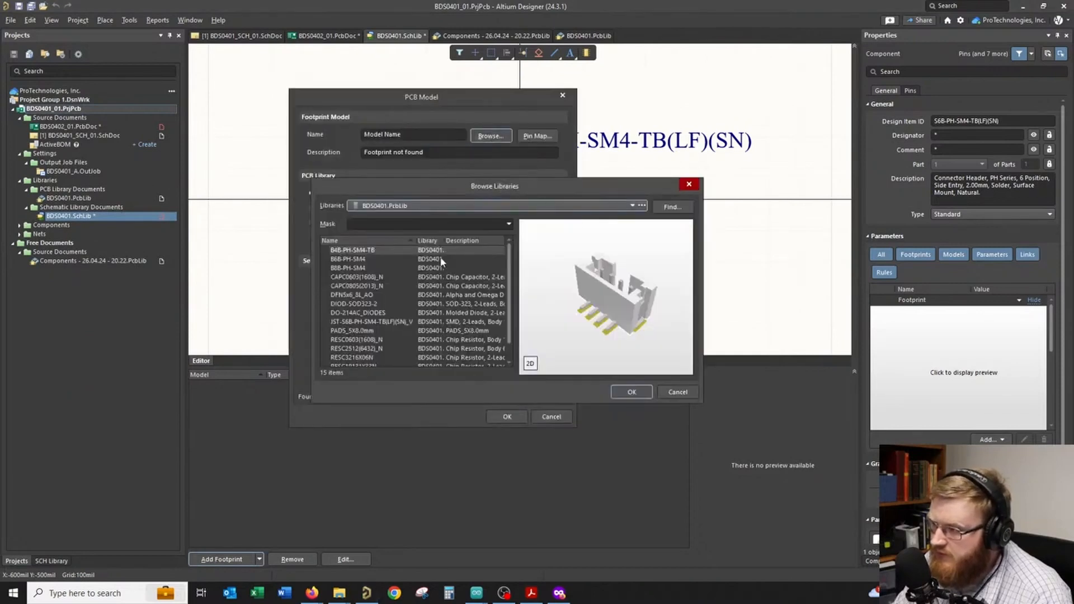
pyautogui.click(677, 393)
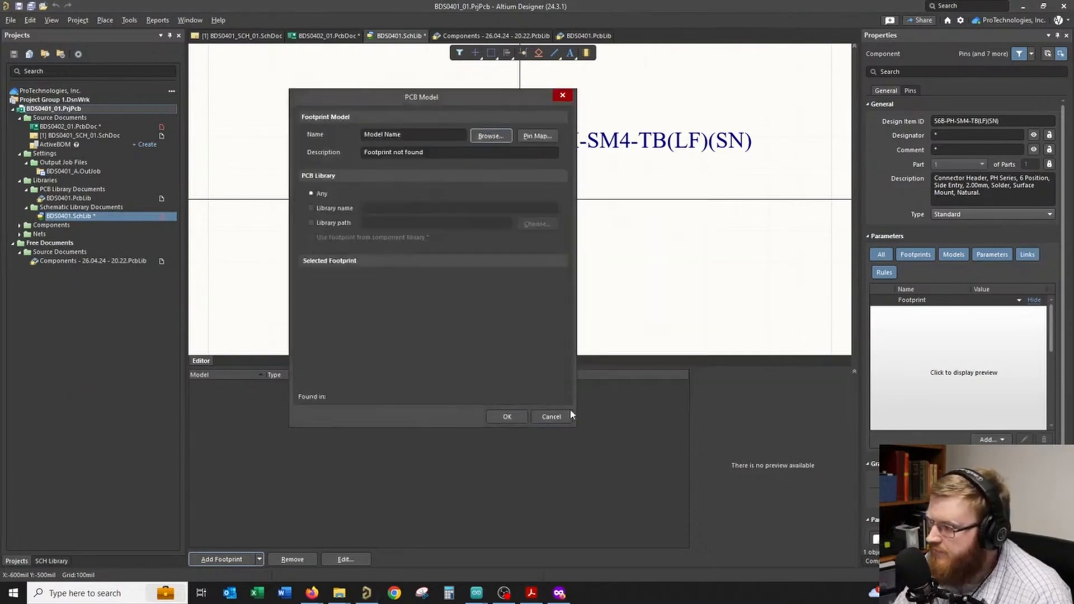
pyautogui.click(537, 417)
# - Rename the JST-S6B-PH-SM4-TB(LF)(SN)_V footprint as S6B-PH-SM4 and save BDS0401.PcbLib
pyautogui.click(576, 36)
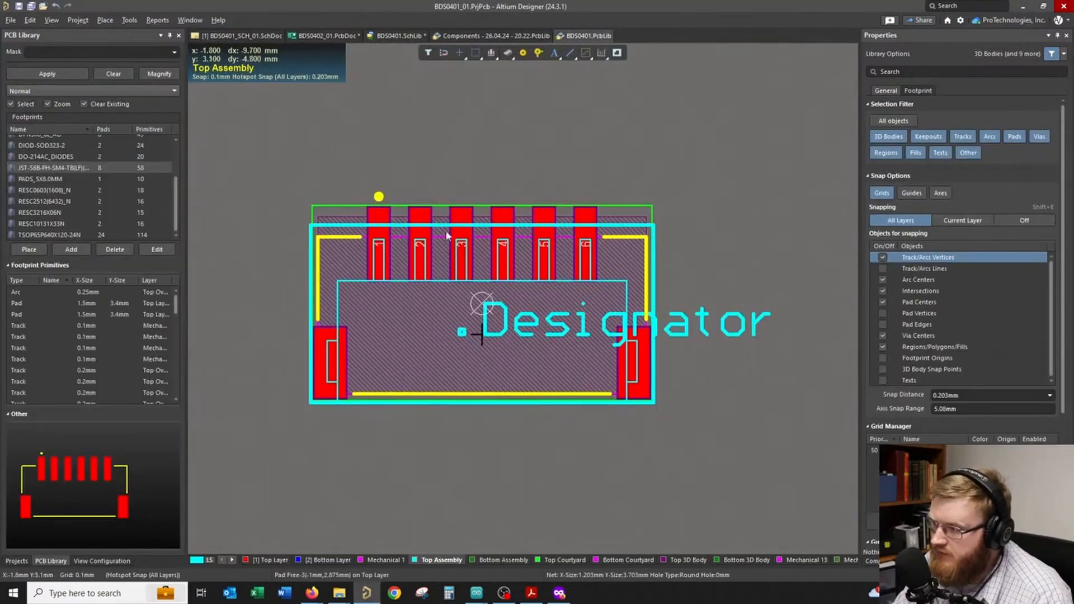
pyautogui.click(74, 171)
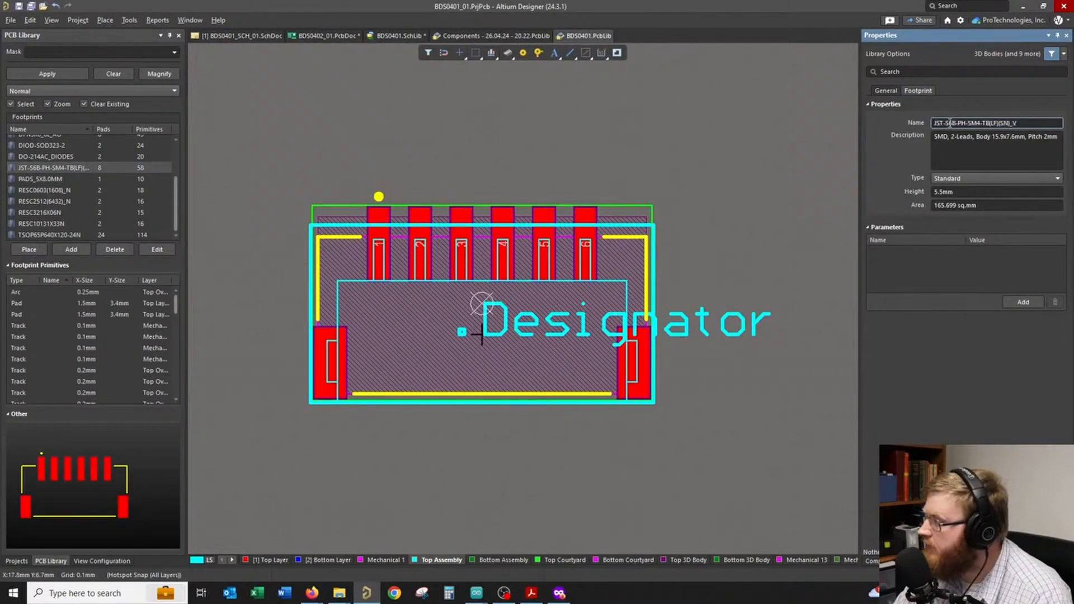
pyautogui.press('Delete')
pyautogui.press('Delete')
pyautogui.press('Delete')
pyautogui.press('Delete')
pyautogui.press('Delete')
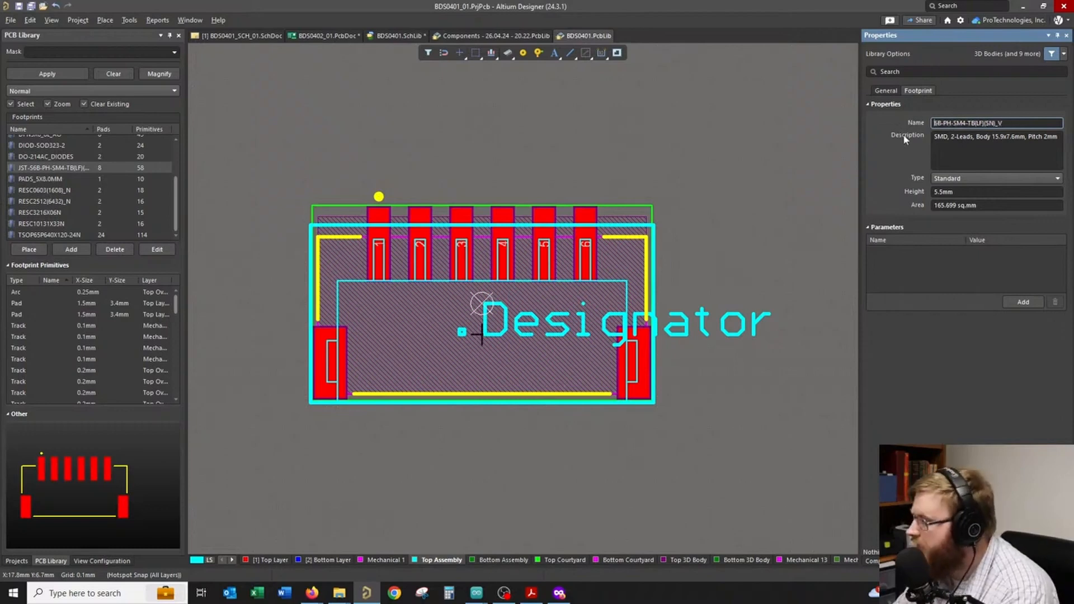
pyautogui.write('S')
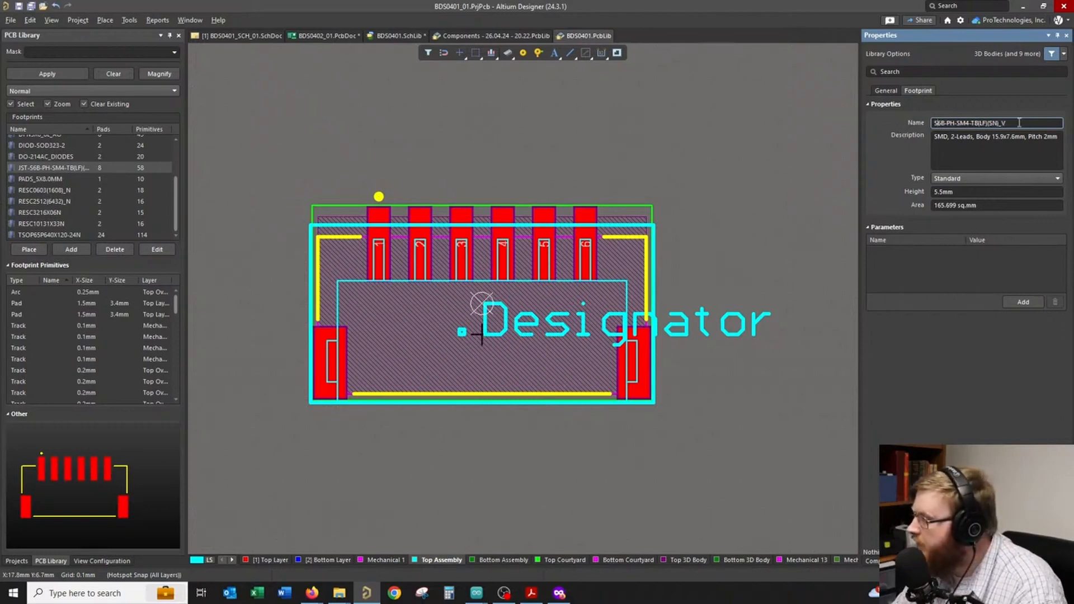
pyautogui.press('Delete')
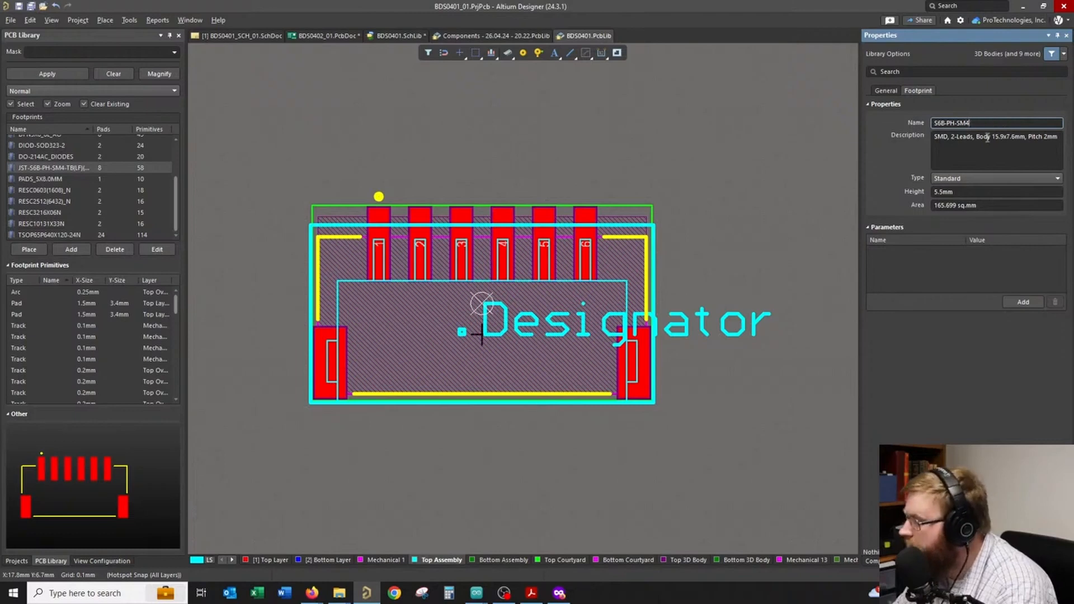
pyautogui.press('Return')
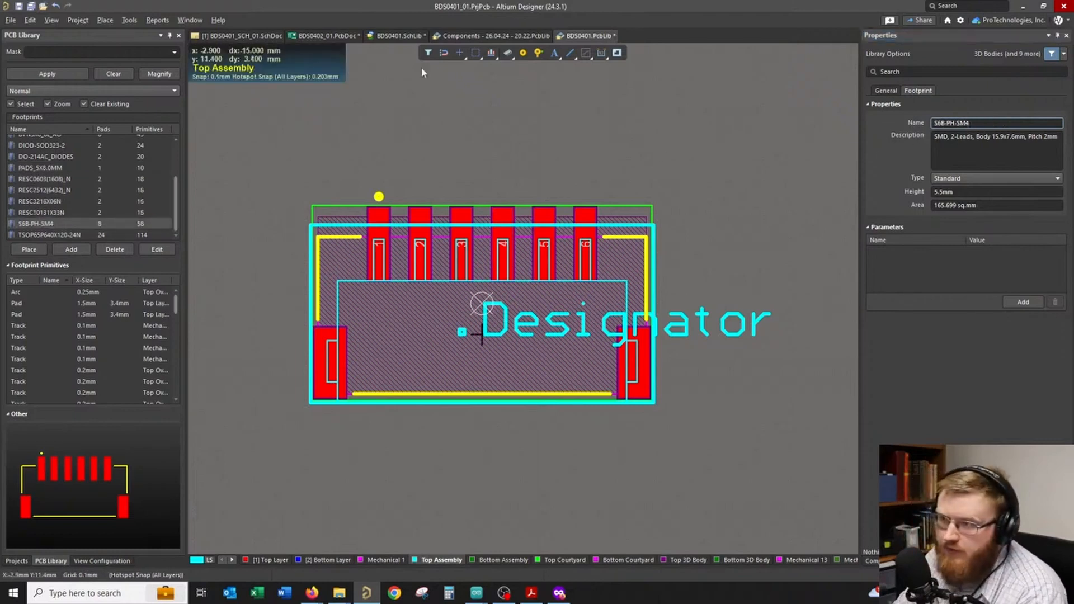
pyautogui.rightClick(595, 41)
pyautogui.click(621, 102)
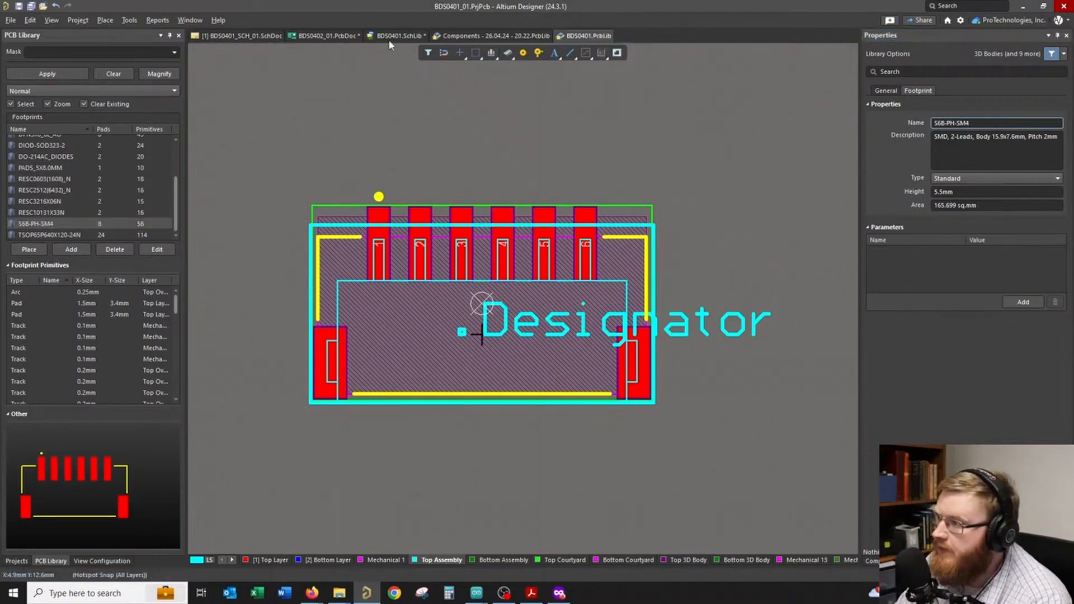
# - Open BDS0401.SchLib and hide the S6B-PH-SM4-TB(LF)(SN) part number text on the new symbol's sheet
pyautogui.click(394, 37)
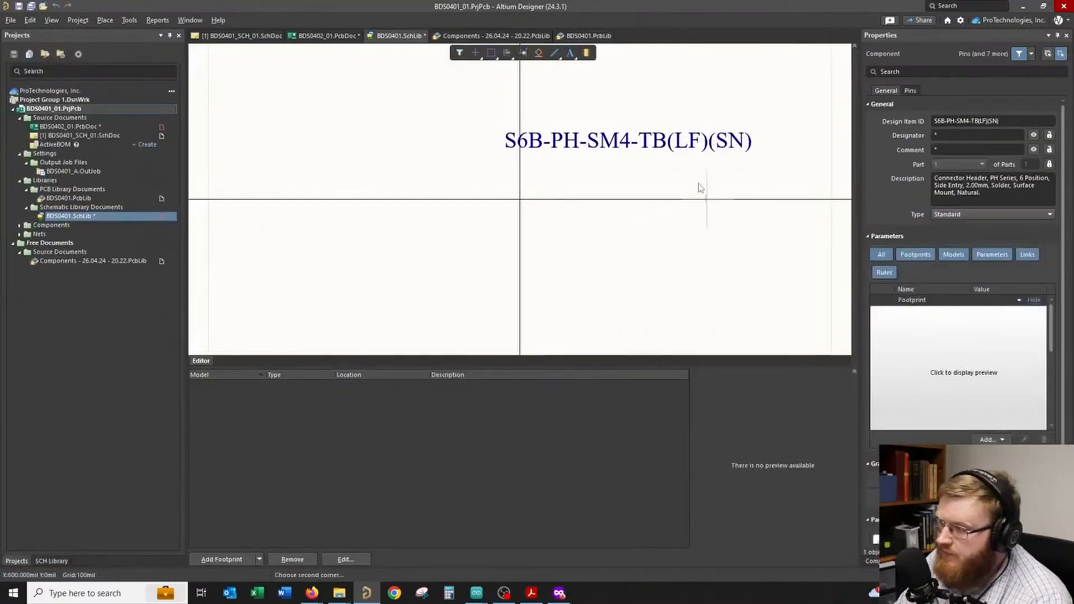
pyautogui.click(1058, 180)
pyautogui.click(398, 216)
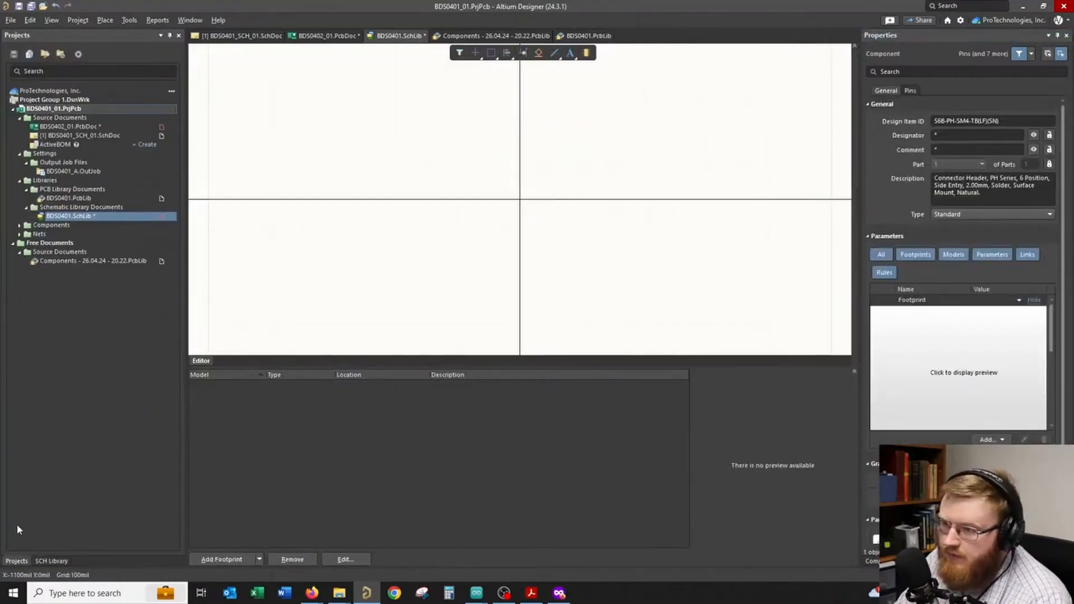
# - Copy the six-pin symbol graphics from B6B-PH-SM4-TB(LF)(SN) into the S6B-PH-SM4-TB(LF)(SN) component, placing the body's lower edge on the horizontal origin line
pyautogui.click(51, 561)
pyautogui.click(73, 134)
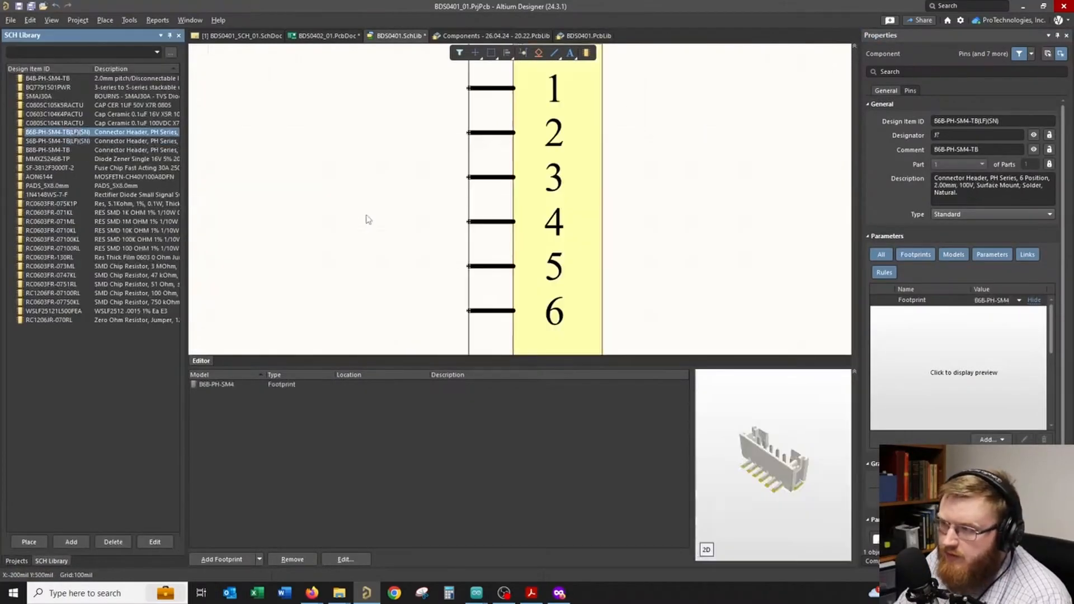
pyautogui.keyDown('ctrl'); pyautogui.scroll(-5, 367, 217); pyautogui.keyUp('ctrl')
pyautogui.moveTo(399, 106); pyautogui.dragTo(617, 331)
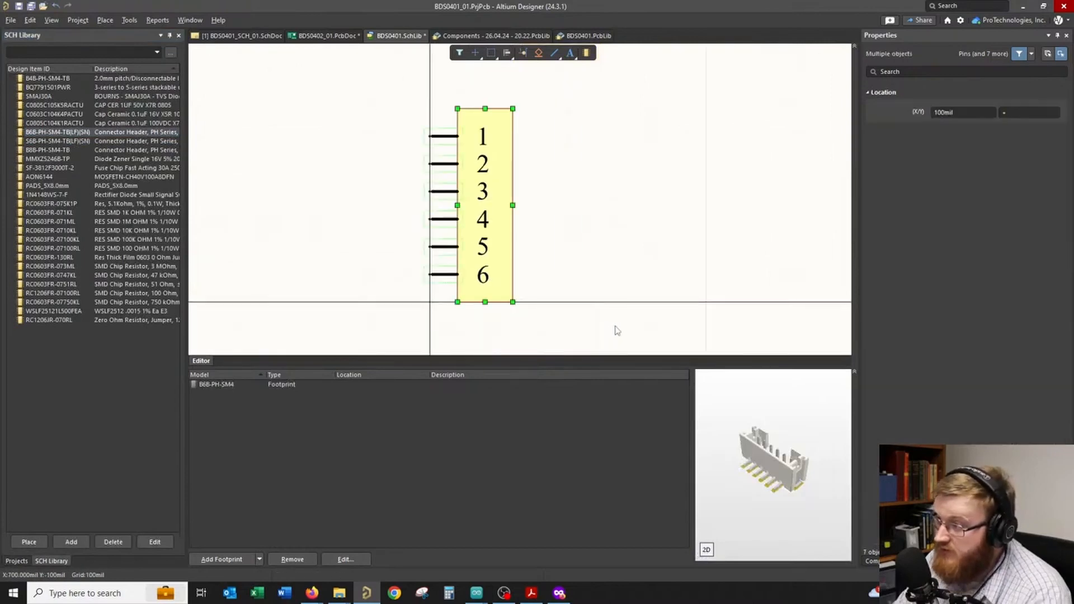
pyautogui.click(79, 141)
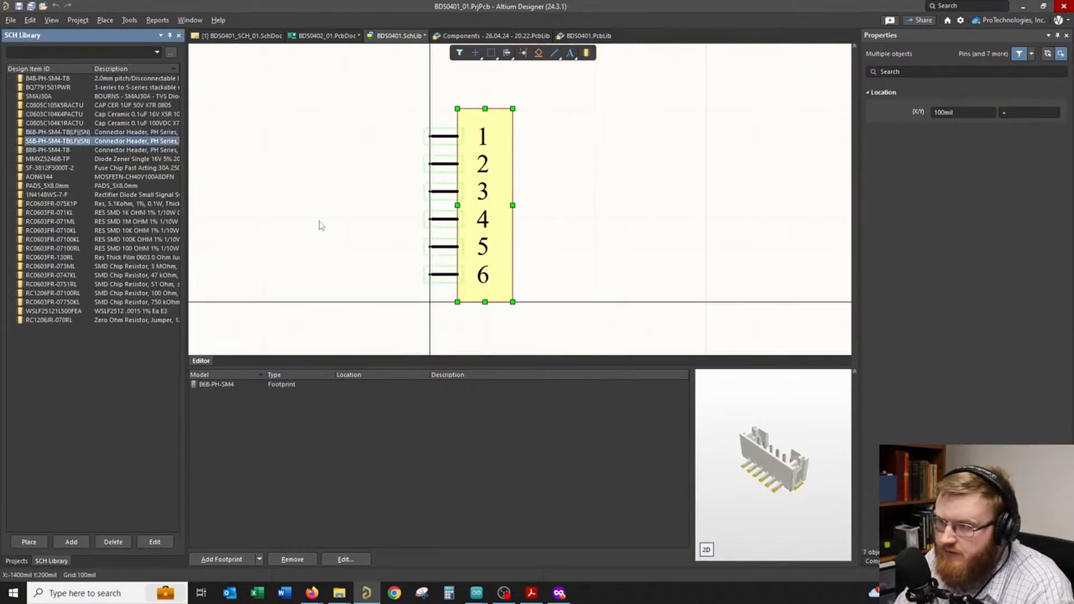
pyautogui.keyDown('ctrl'); pyautogui.scroll(-2, 335, 224); pyautogui.keyUp('ctrl')
pyautogui.hotkey('ctrl', 'v')
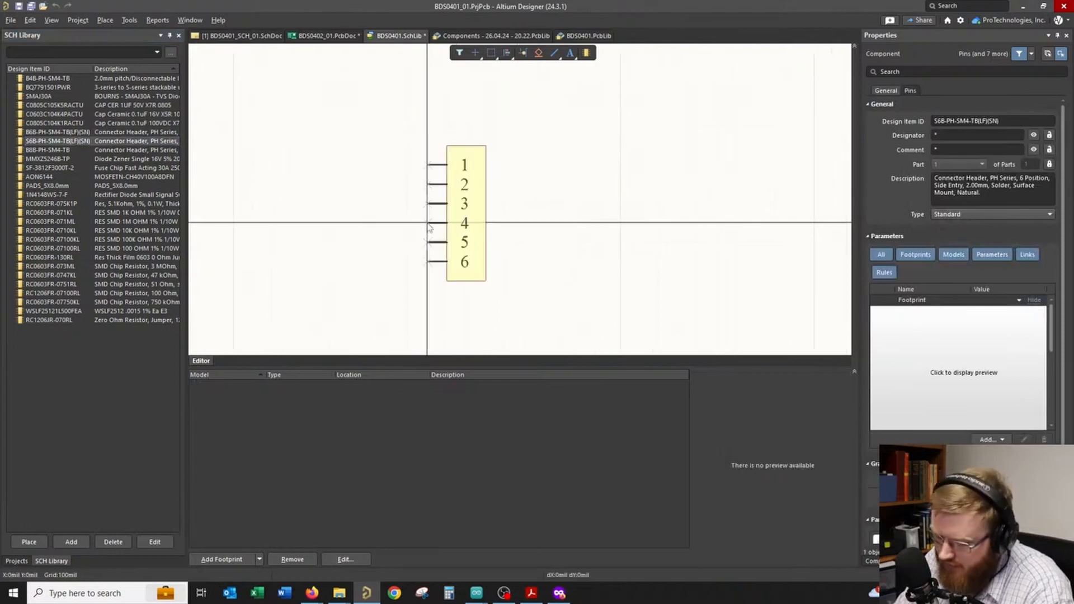
pyautogui.click(437, 163)
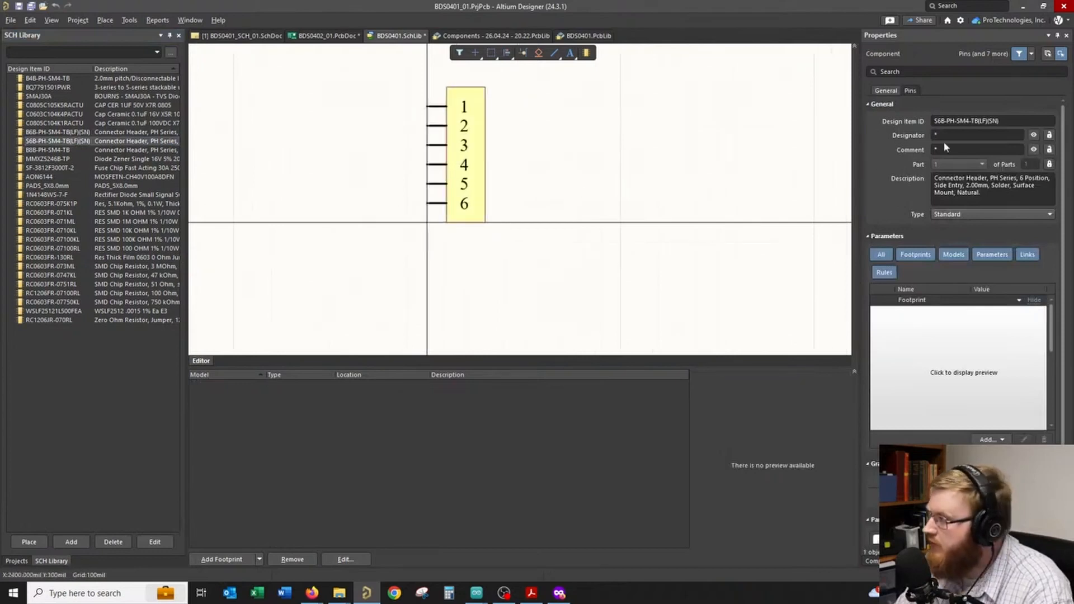
# - Set the S6B component's comment to S6B-PH-SM4 and its designator to J?
pyautogui.click(969, 122)
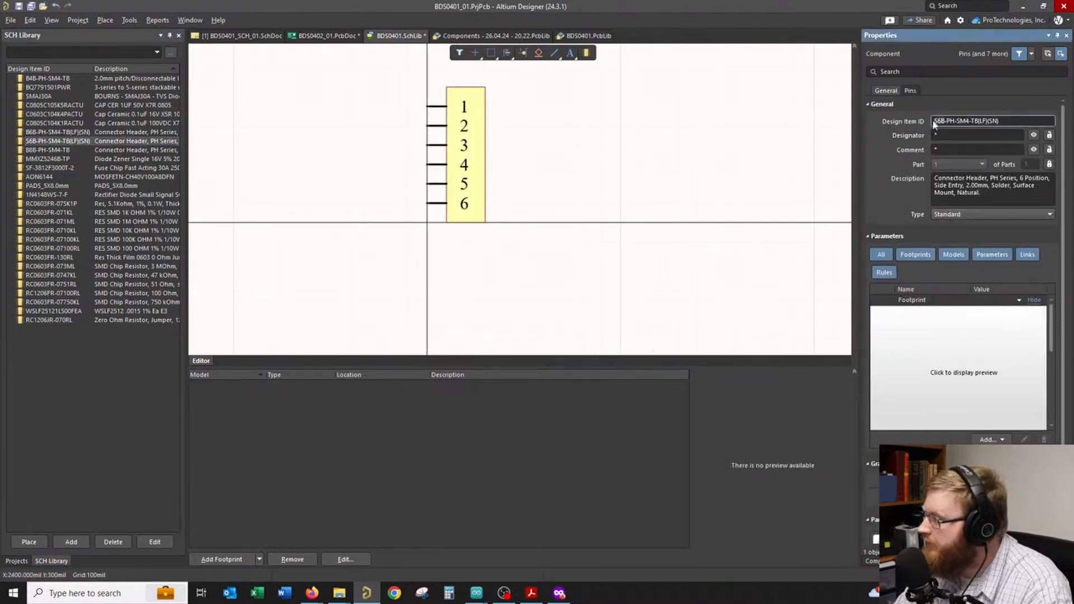
pyautogui.click(978, 148)
pyautogui.write('S6B-PH-SM4')
pyautogui.click(981, 135)
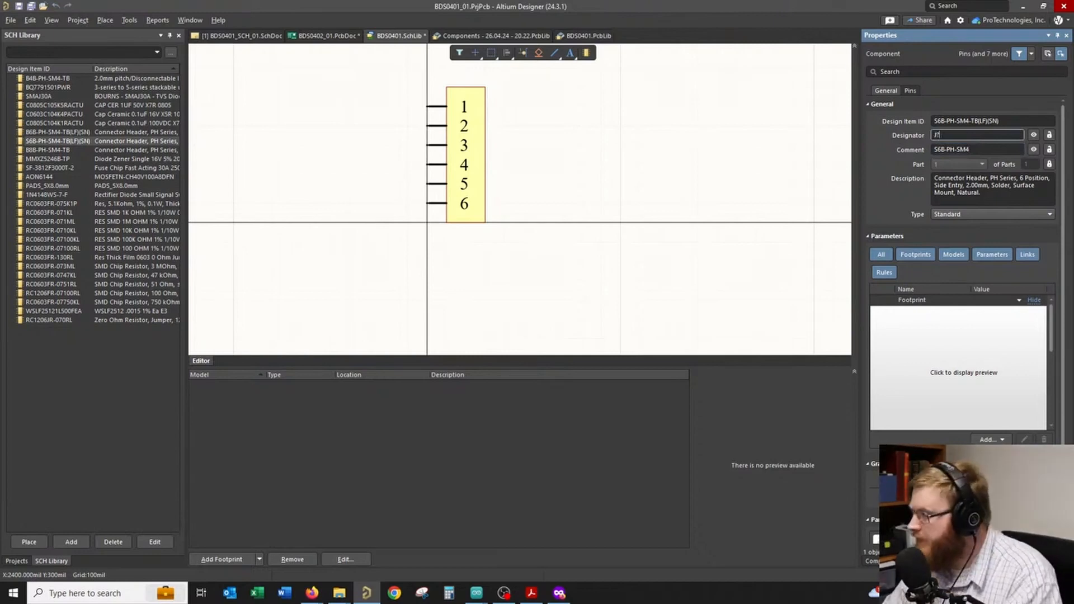
# - Add the S6B-PH-SM4 footprint from BDS0401.PcbLib to the S6B-PH-SM4-TB(LF)(SN) component
pyautogui.click(240, 560)
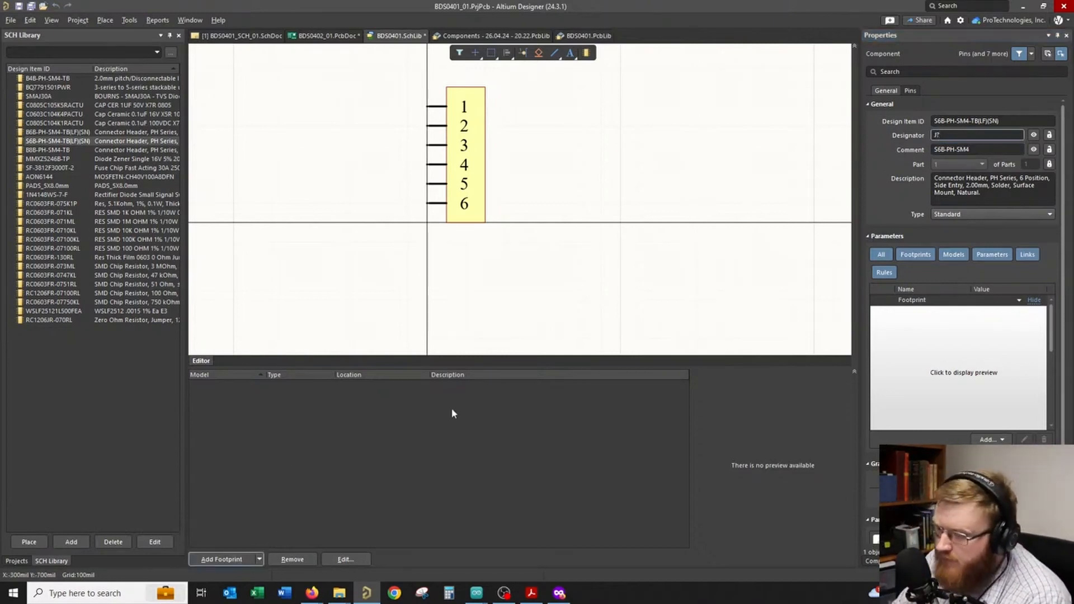
pyautogui.click(491, 137)
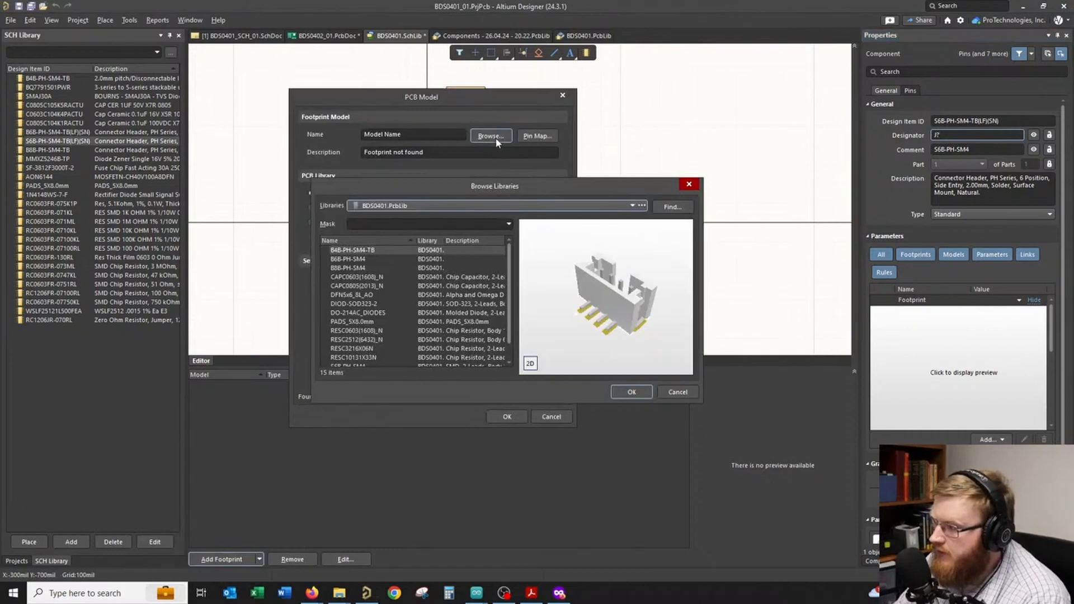
pyautogui.scroll(-1, 448, 258)
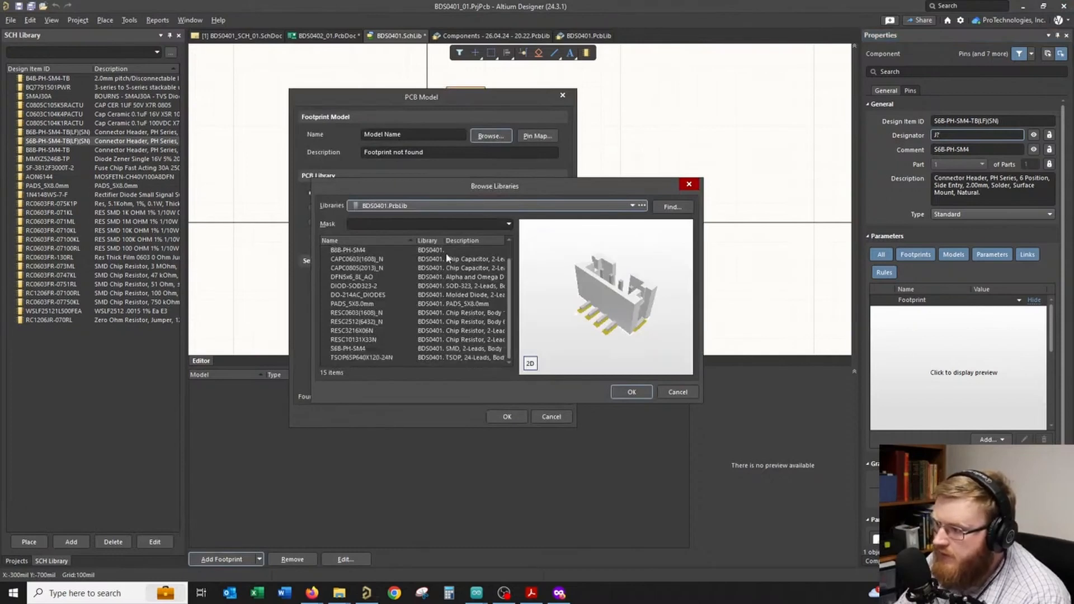
pyautogui.click(368, 349)
pyautogui.click(632, 392)
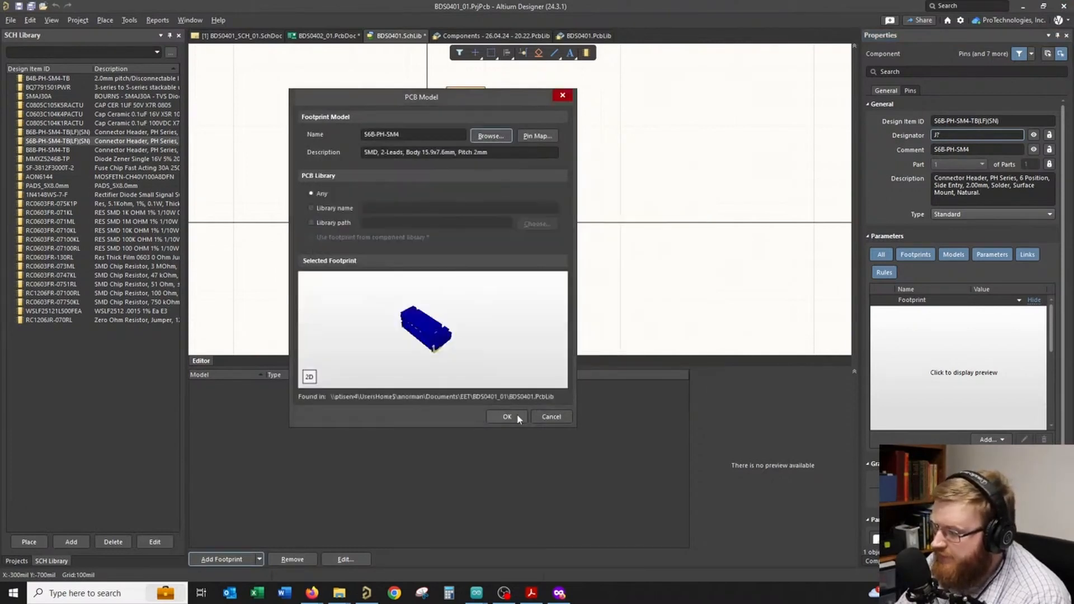
pyautogui.click(514, 418)
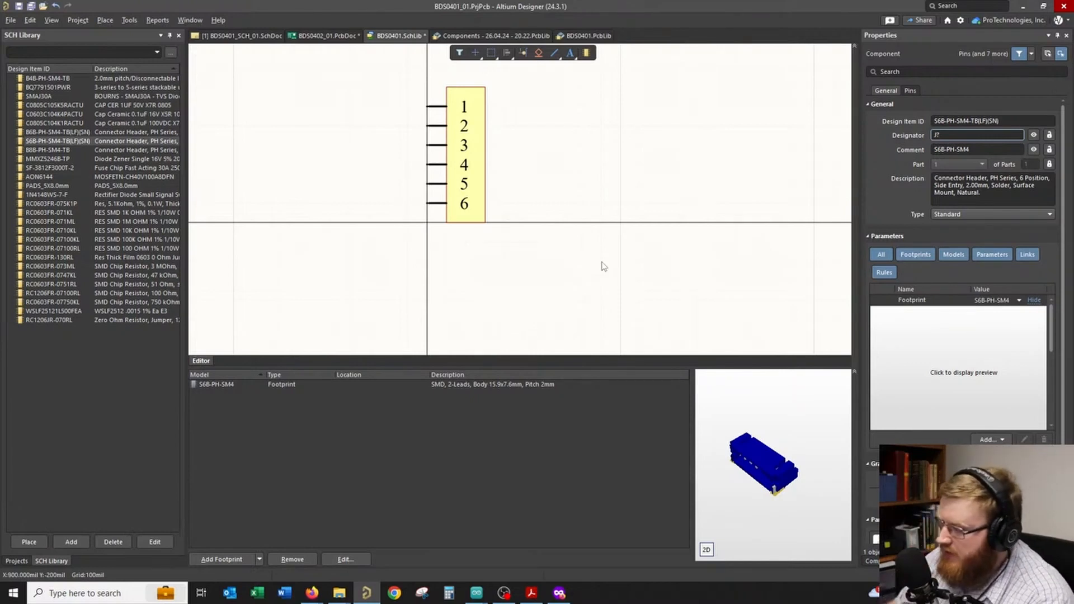
# - Check the finished six-pin S6B symbol and save BDS0401.SchLib
pyautogui.moveTo(562, 216); pyautogui.dragTo(571, 252, button='right')
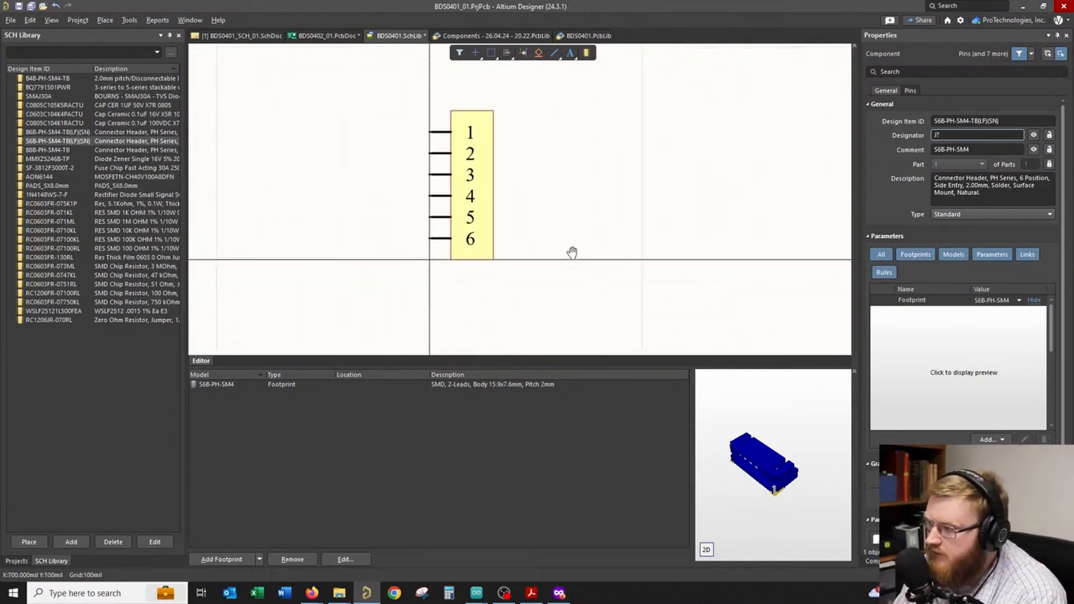
pyautogui.rightClick(405, 37)
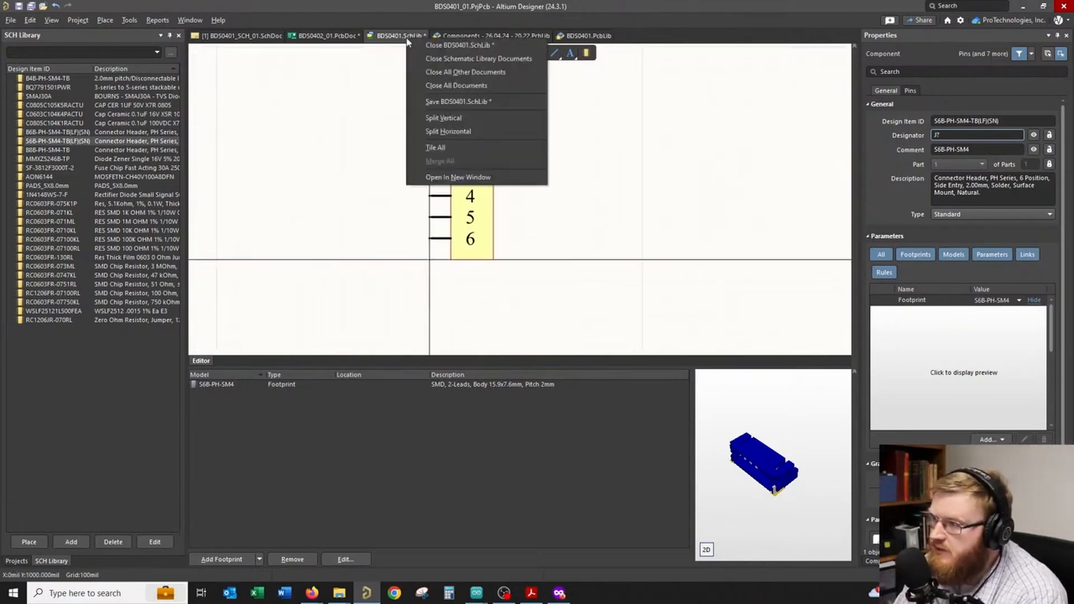
pyautogui.click(463, 103)
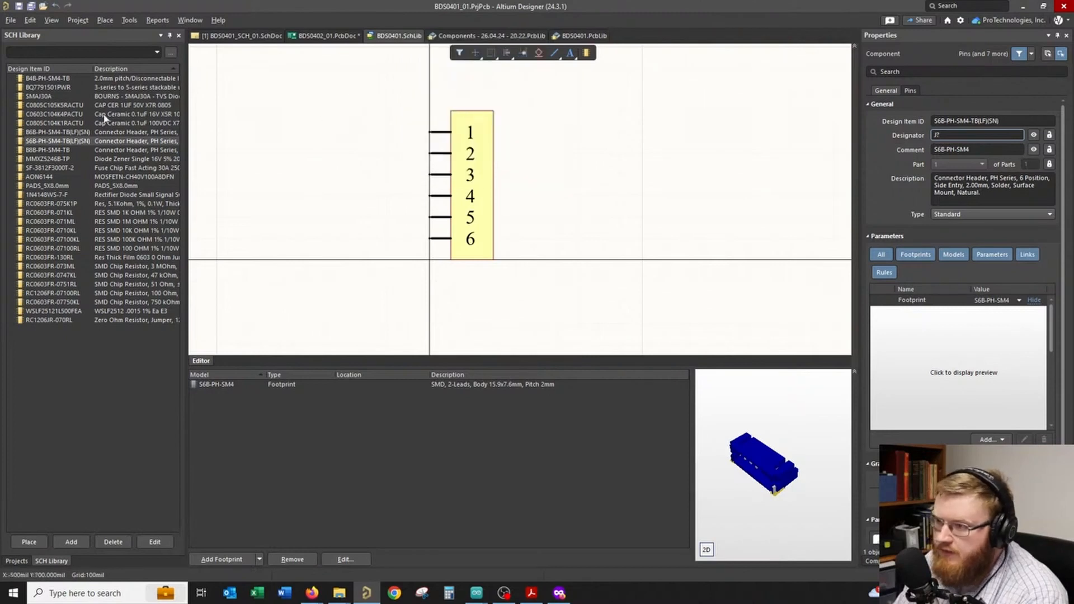
# - Take the design item ID of the B4B-PH-SM4-TB component, change it to S4B-PH-SM4-TB, and search manufacturer parts for it
pyautogui.click(61, 78)
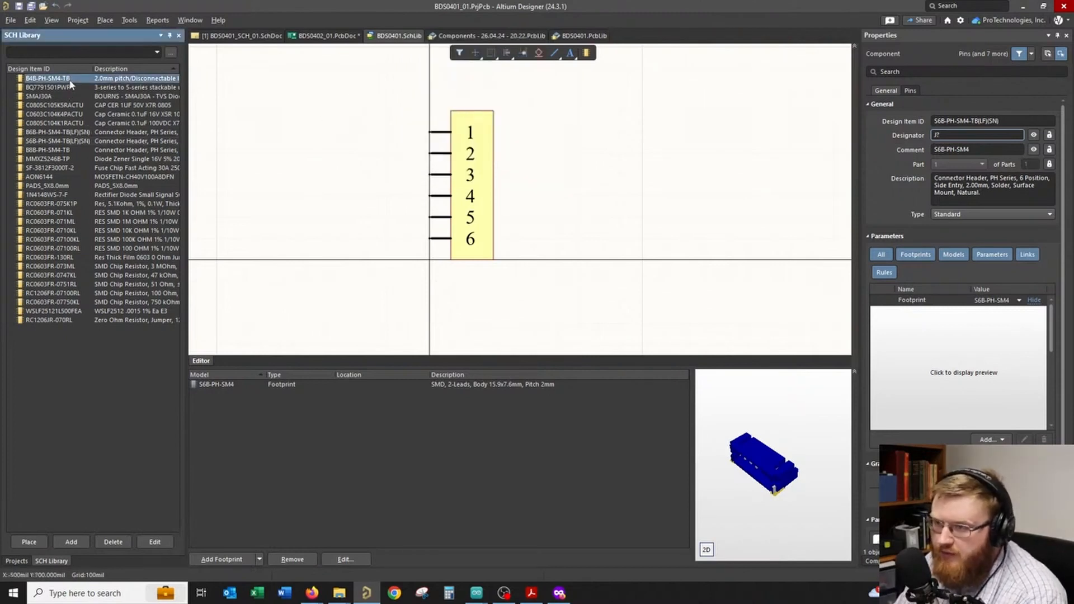
pyautogui.moveTo(386, 195); pyautogui.dragTo(386, 221, button='right')
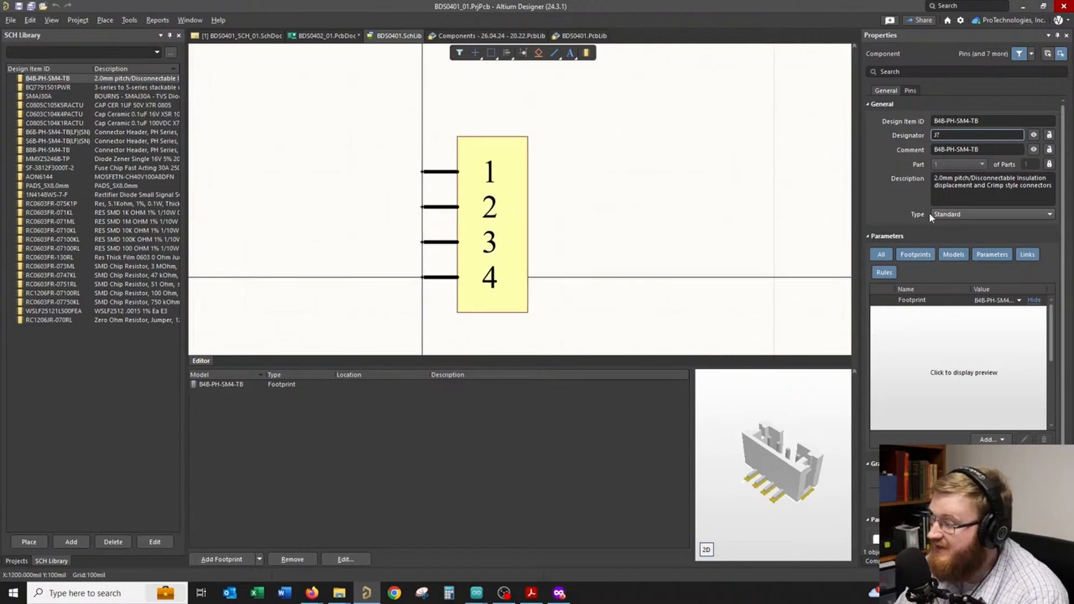
pyautogui.click(1002, 122)
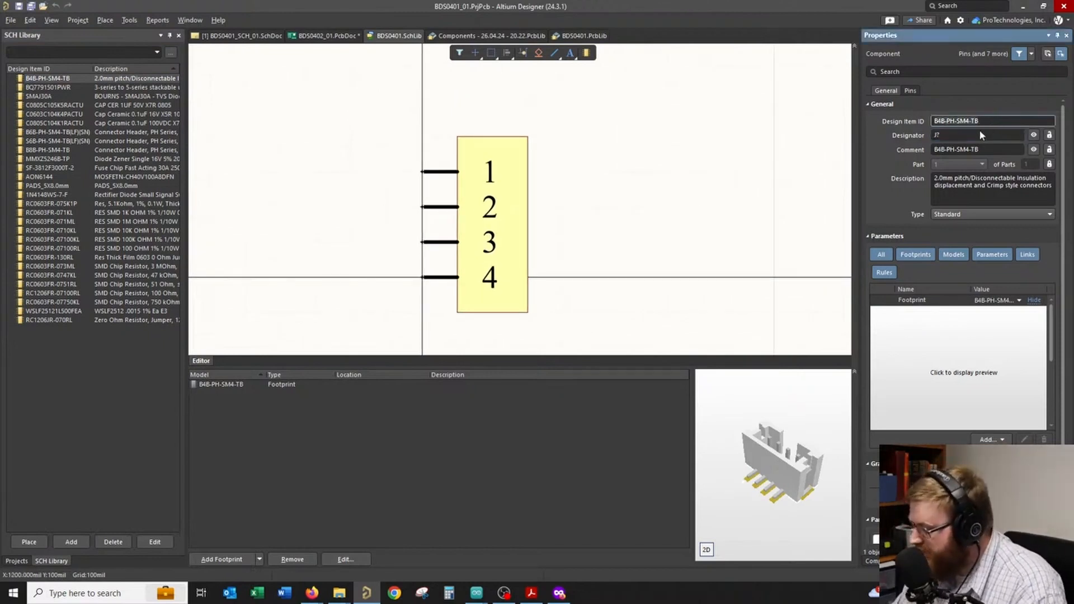
pyautogui.click(990, 440)
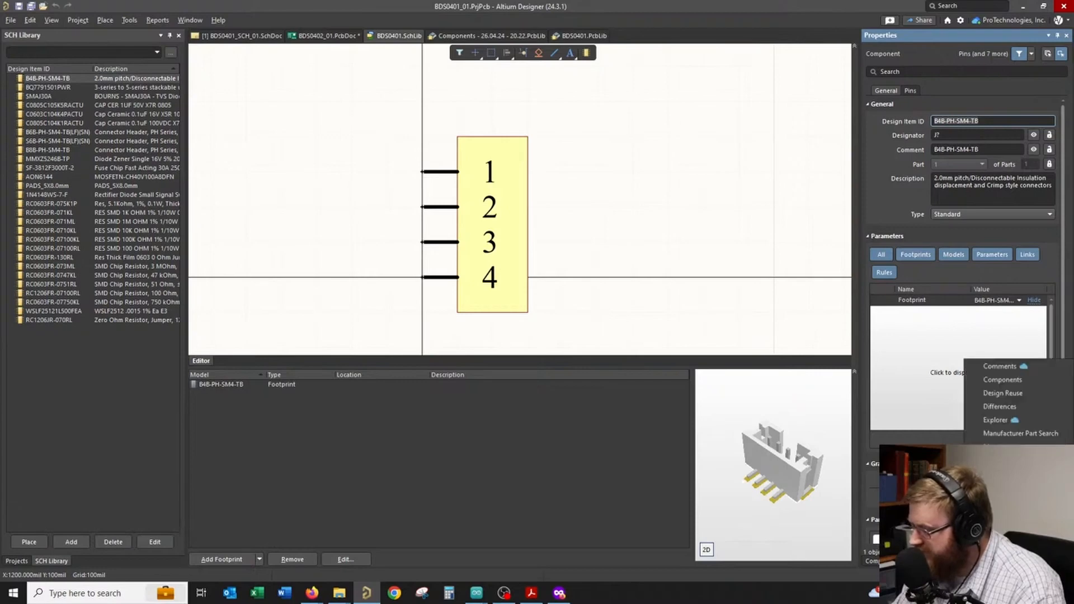
pyautogui.click(1029, 435)
pyautogui.click(270, 93)
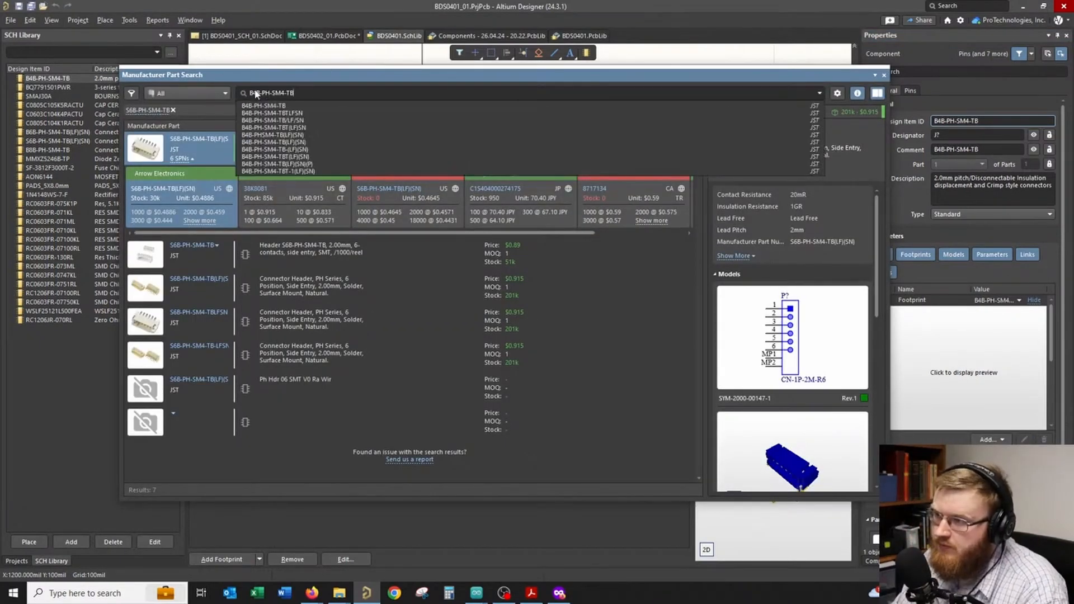
pyautogui.click(256, 93)
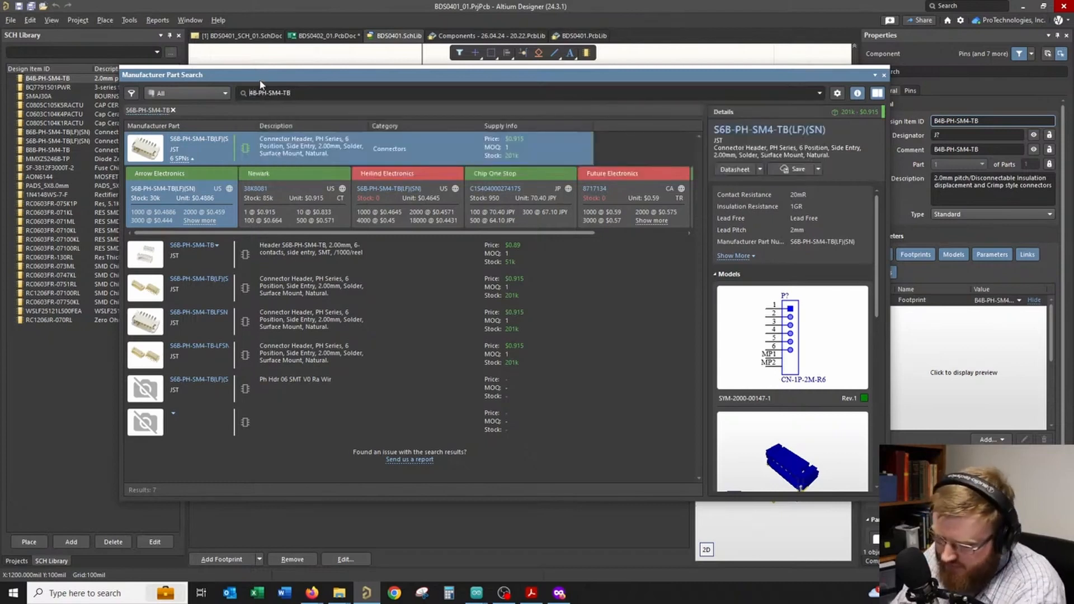
pyautogui.press('Return')
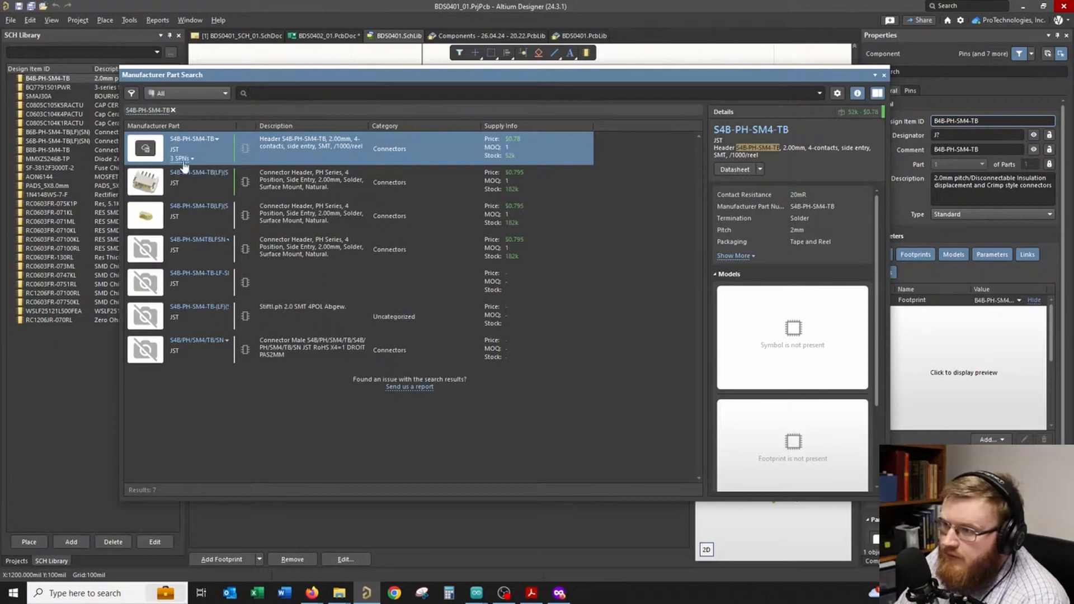
# - Import the S4B-PH-SM4-TB part into BDS0401.SchLib using the Digikey supplier entry 455-S4B-PH-SM4-TBCT-ND
pyautogui.click(181, 159)
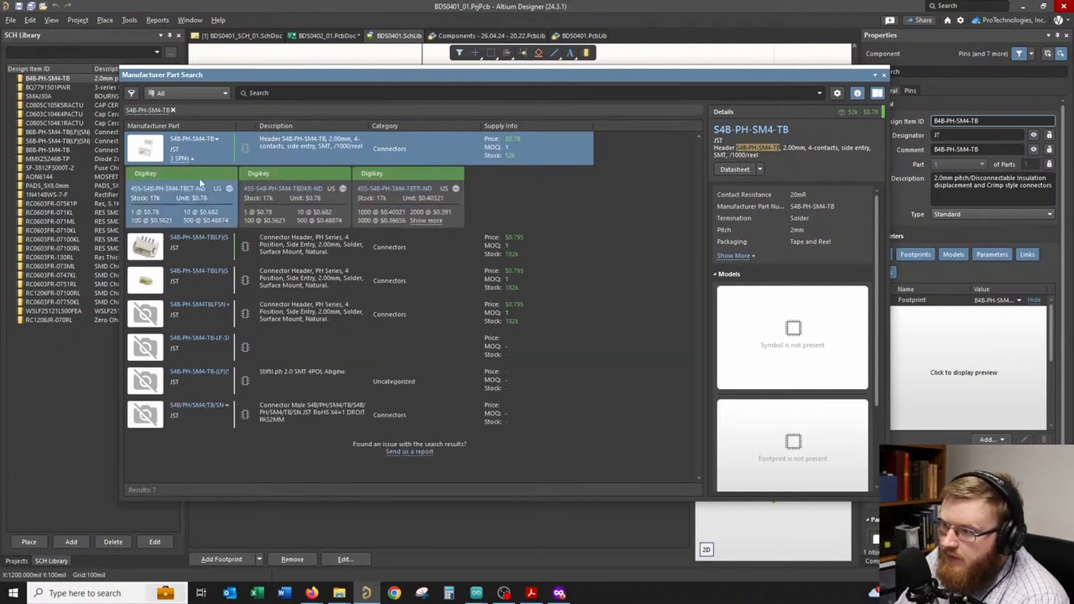
pyautogui.rightClick(208, 181)
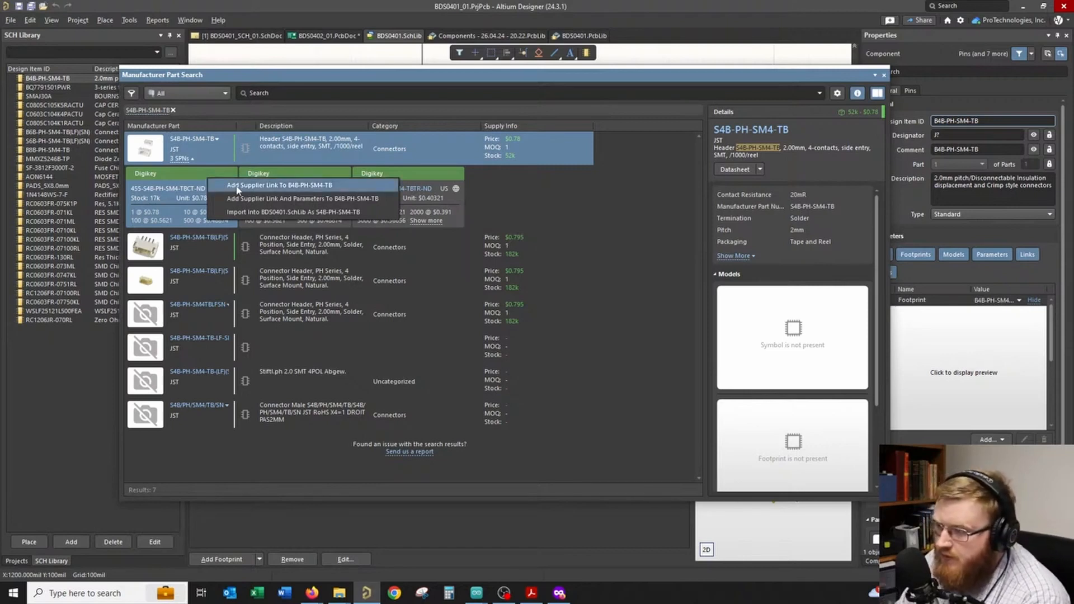
pyautogui.click(270, 212)
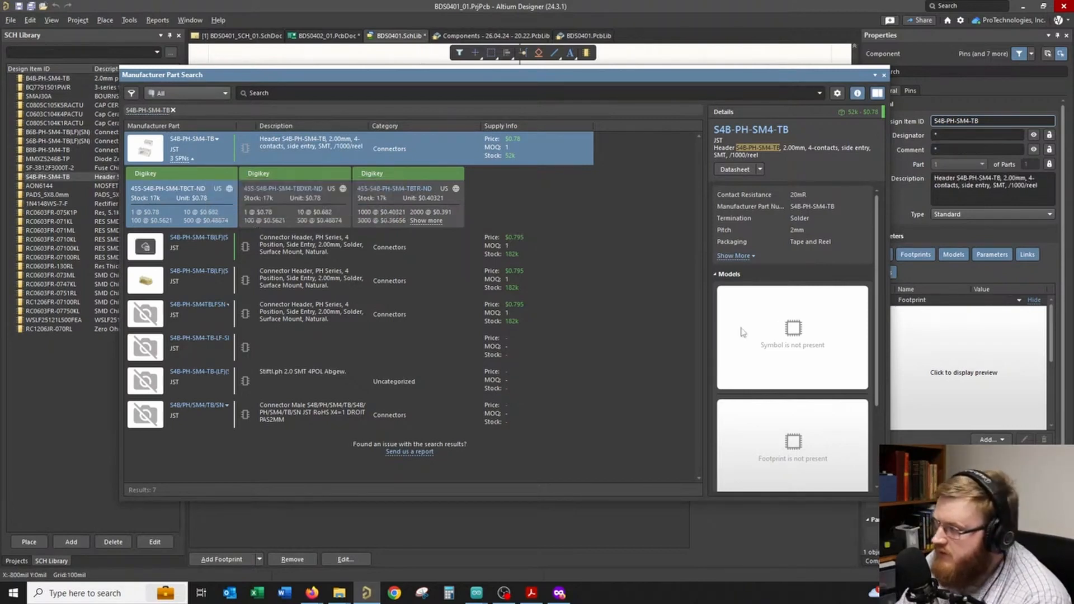
# - Check the other S4B-PH-SM4 variants for available symbol and footprint models, broadening the part search to S4B-PH-SM4, and close the search
pyautogui.click(412, 257)
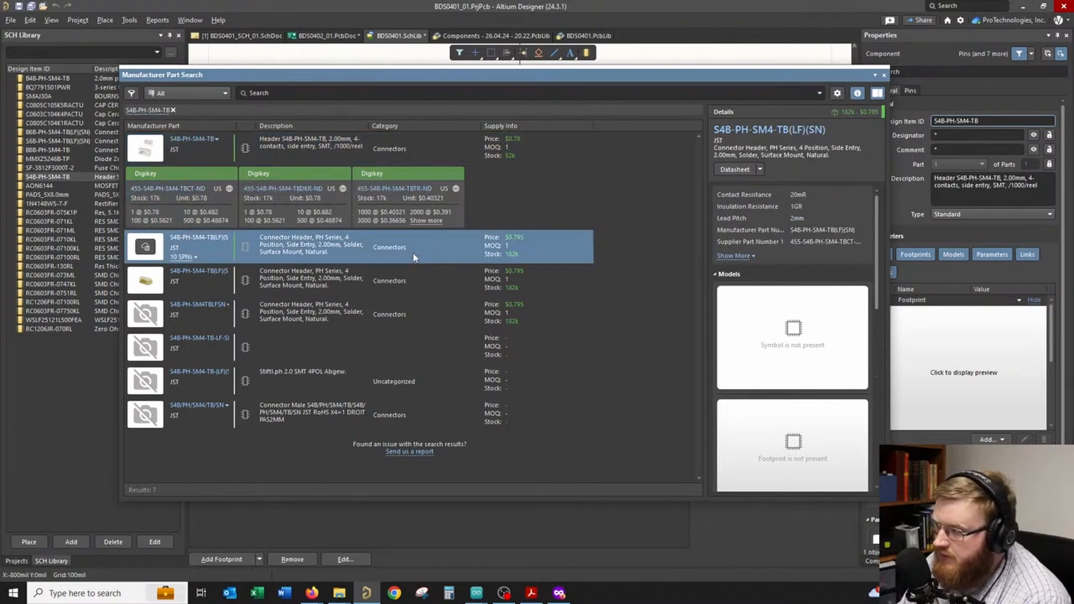
pyautogui.click(338, 275)
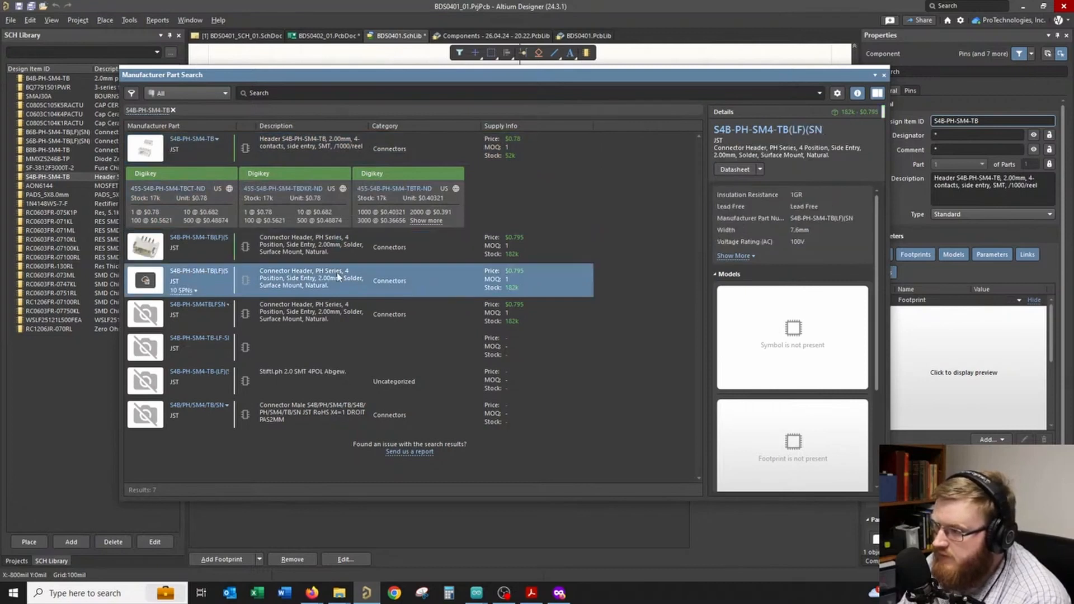
pyautogui.click(361, 153)
pyautogui.click(334, 240)
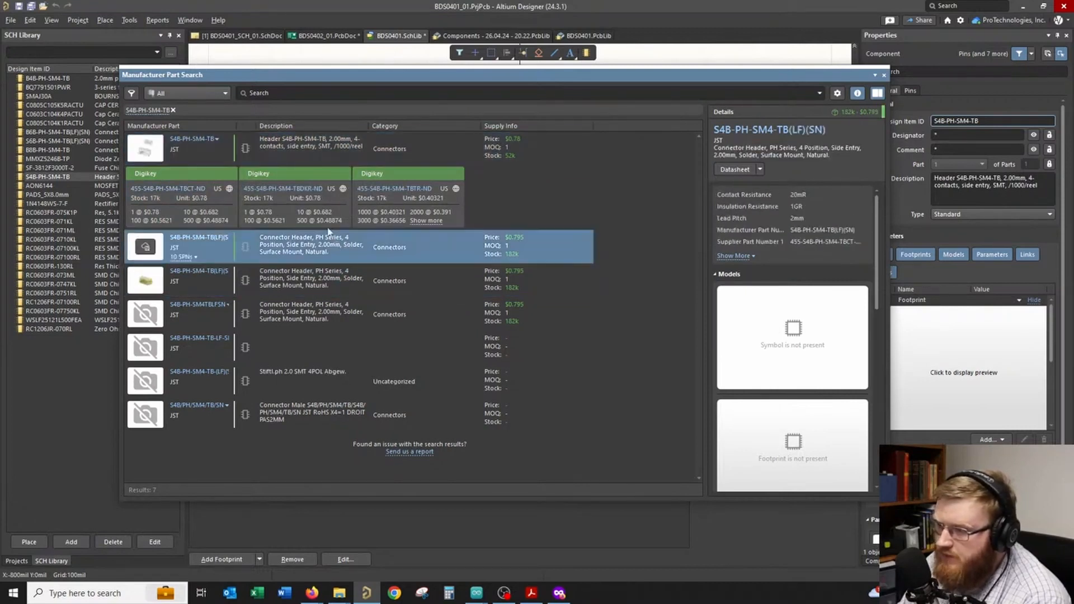
pyautogui.click(156, 111)
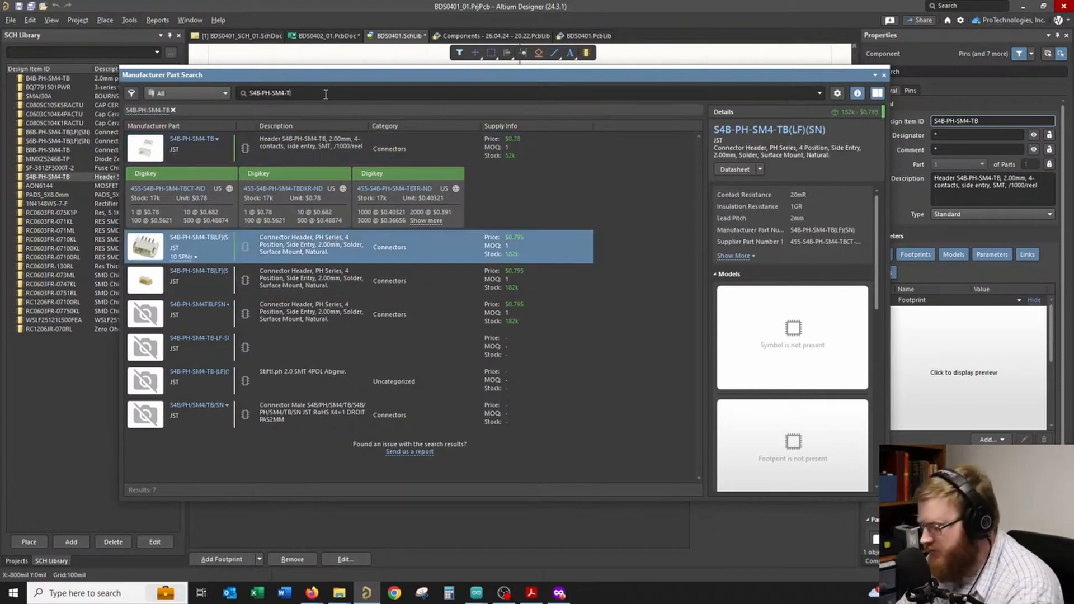
pyautogui.press('BackSpace')
pyautogui.press('Return')
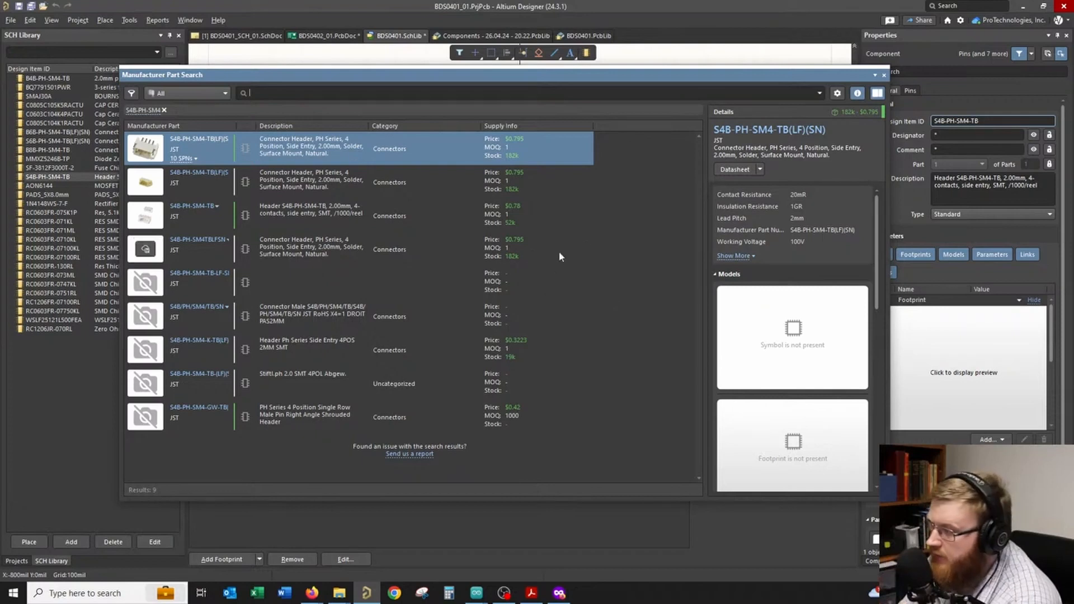
pyautogui.click(884, 75)
# - Hide the 455-S4B-PH-SM4-TBCT-ND supplier part number text on the S4B-PH-SM4-TB symbol sheet
pyautogui.click(996, 118)
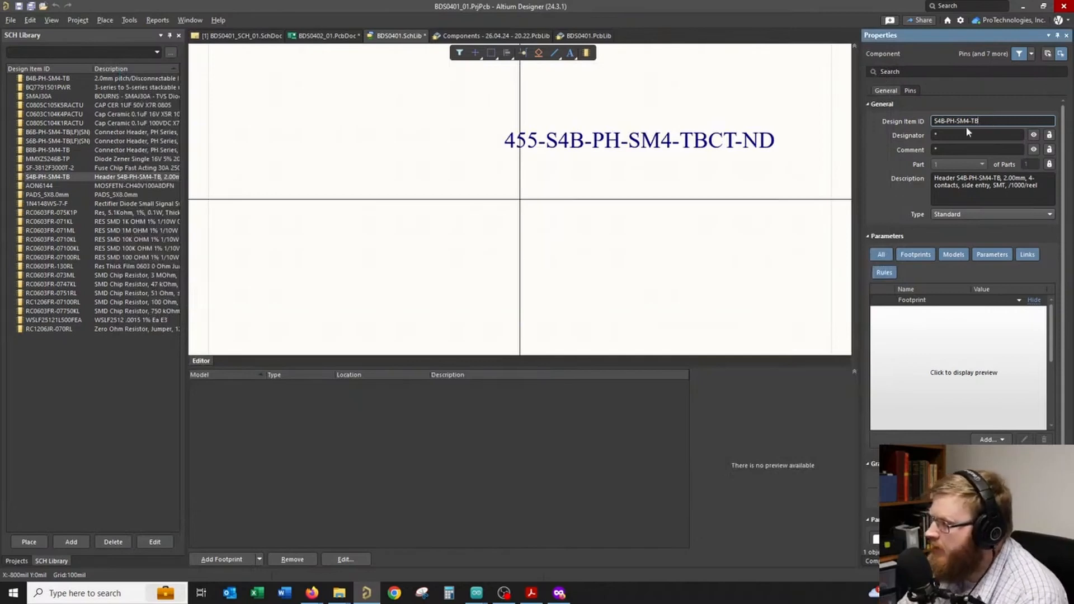
pyautogui.click(800, 171)
pyautogui.click(752, 141)
pyautogui.click(1058, 180)
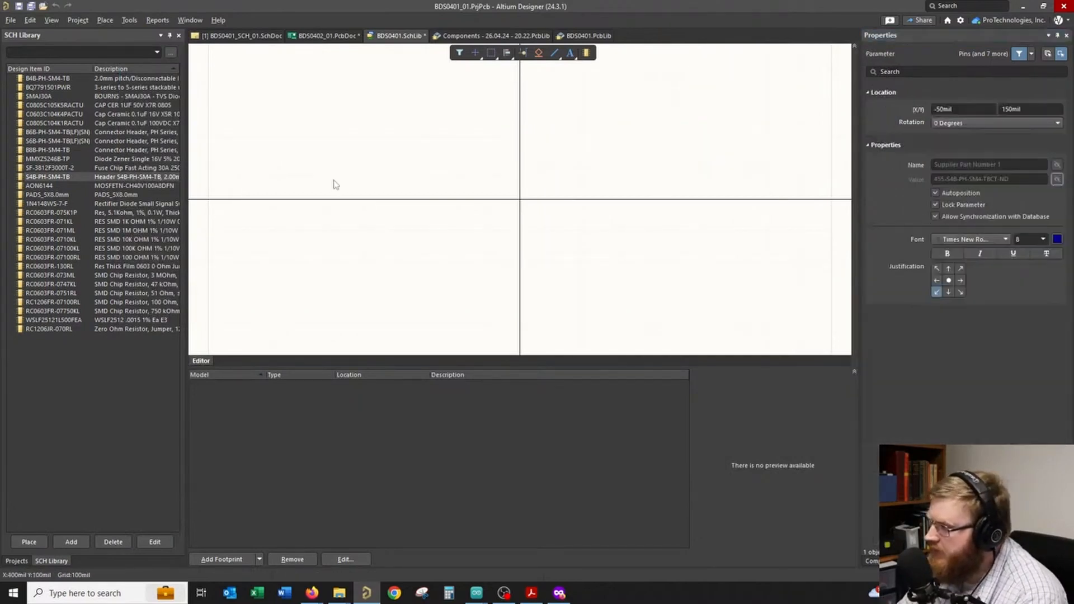
pyautogui.click(333, 185)
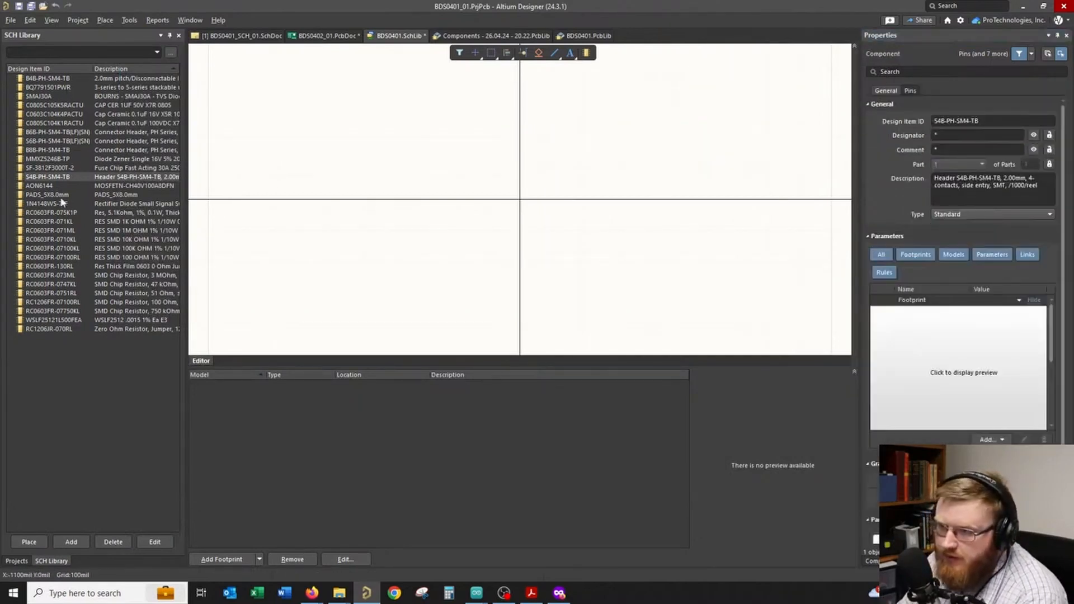
# - Copy the whole 4-pin symbol from the B4B-PH-SM4-TB component and paste it at the origin of S4B-PH-SM4-TB
pyautogui.click(78, 78)
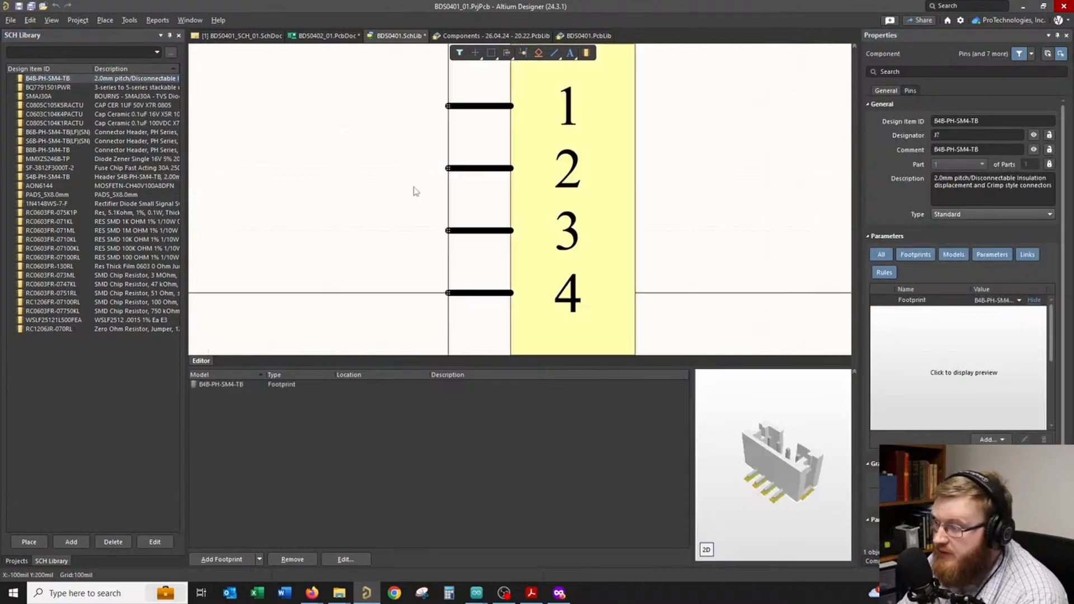
pyautogui.keyDown('ctrl'); pyautogui.scroll(-2, 412, 187); pyautogui.keyUp('ctrl')
pyautogui.moveTo(419, 70); pyautogui.dragTo(627, 328)
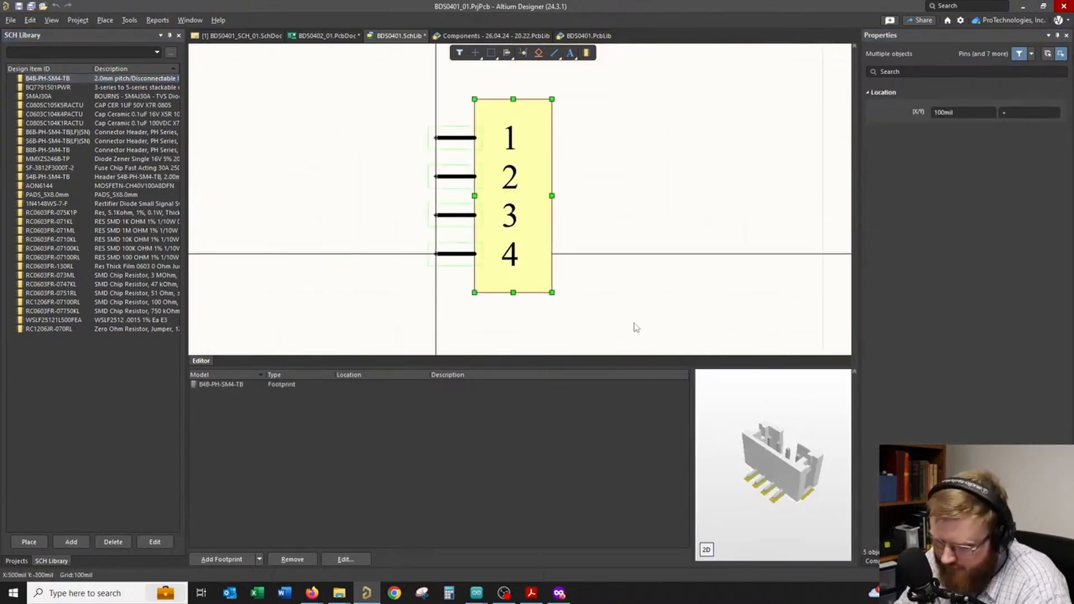
pyautogui.click(66, 178)
pyautogui.moveTo(415, 207); pyautogui.dragTo(435, 271, button='right')
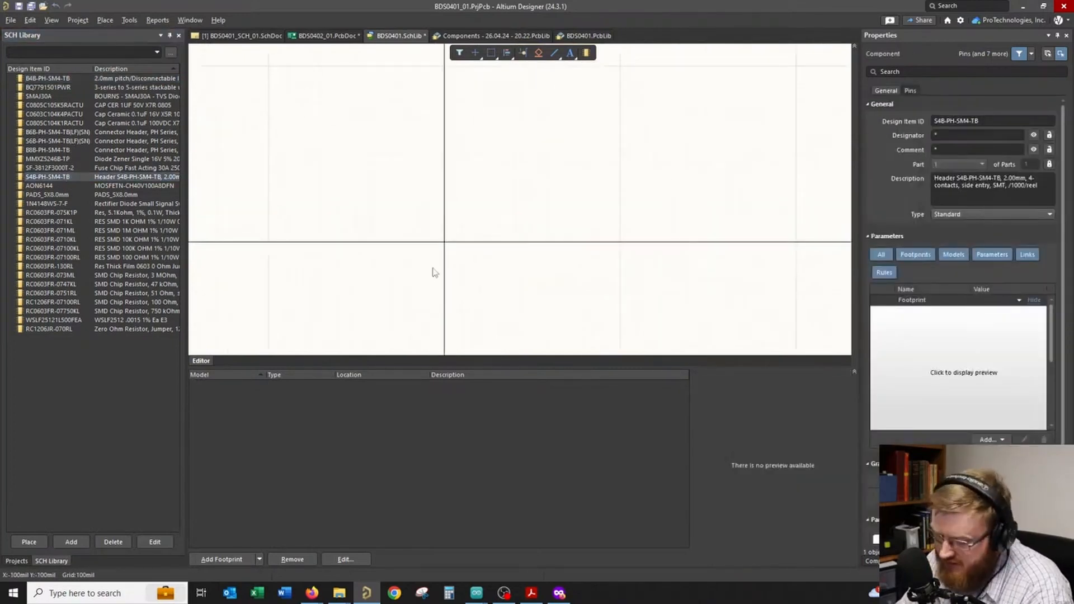
pyautogui.keyDown('ctrl'); pyautogui.scroll(-2, 516, 243); pyautogui.keyUp('ctrl')
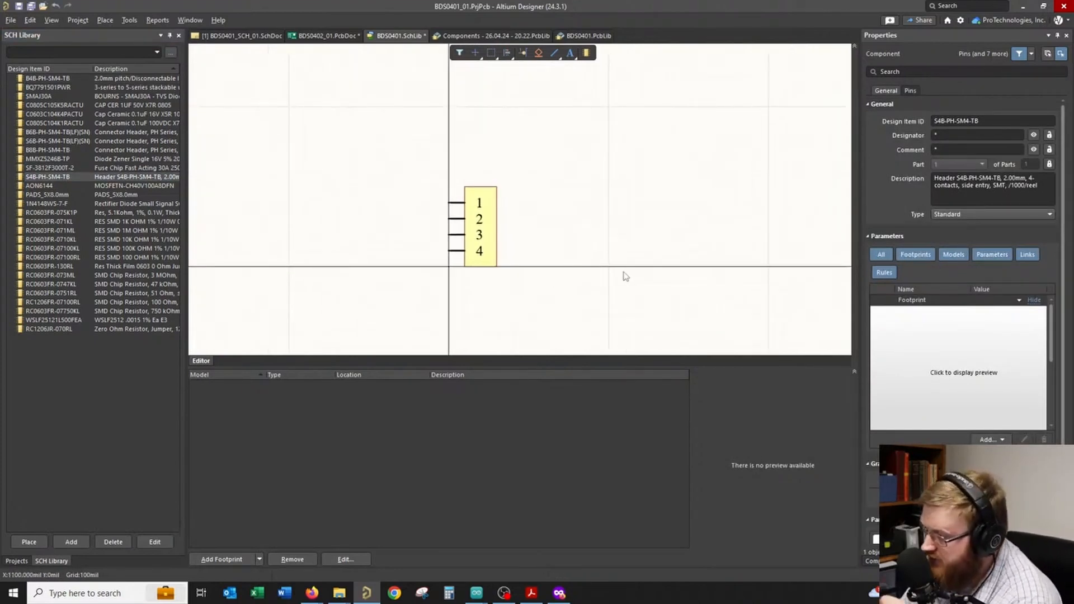
pyautogui.keyDown('ctrl'); pyautogui.scroll(3, 626, 276); pyautogui.keyUp('ctrl')
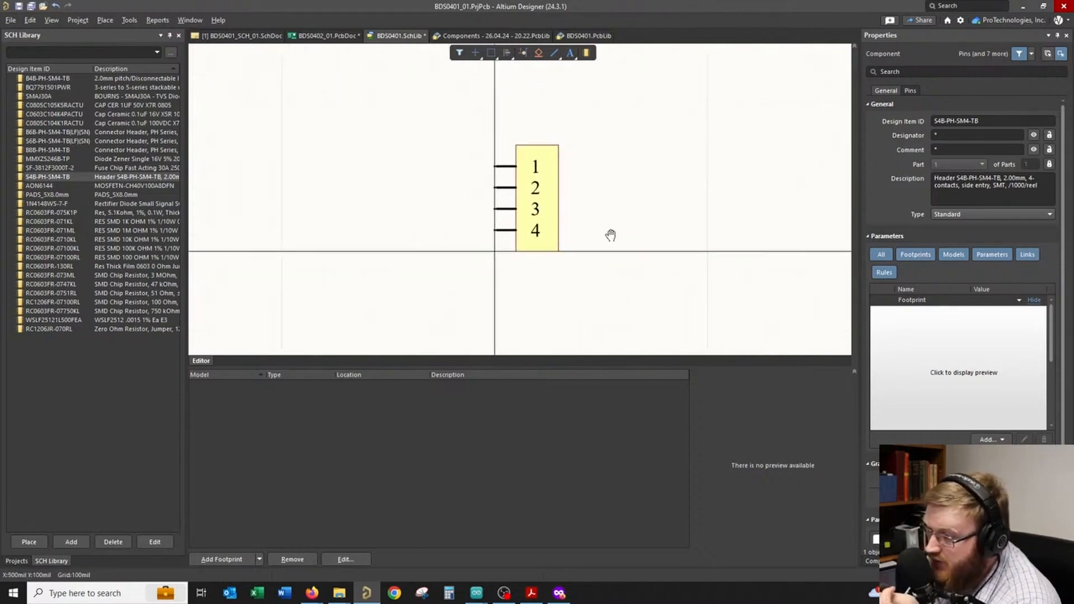
# - Set the S4B-PH-SM4-TB component's designator to J? and its comment to S4B-PH-SM4
pyautogui.click(950, 135)
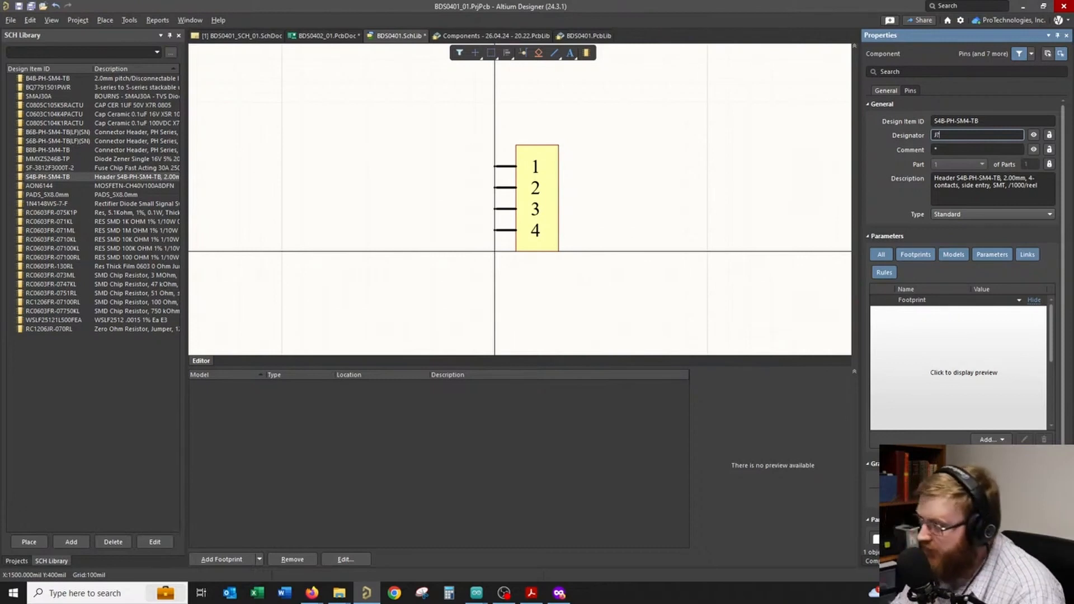
pyautogui.click(1005, 150)
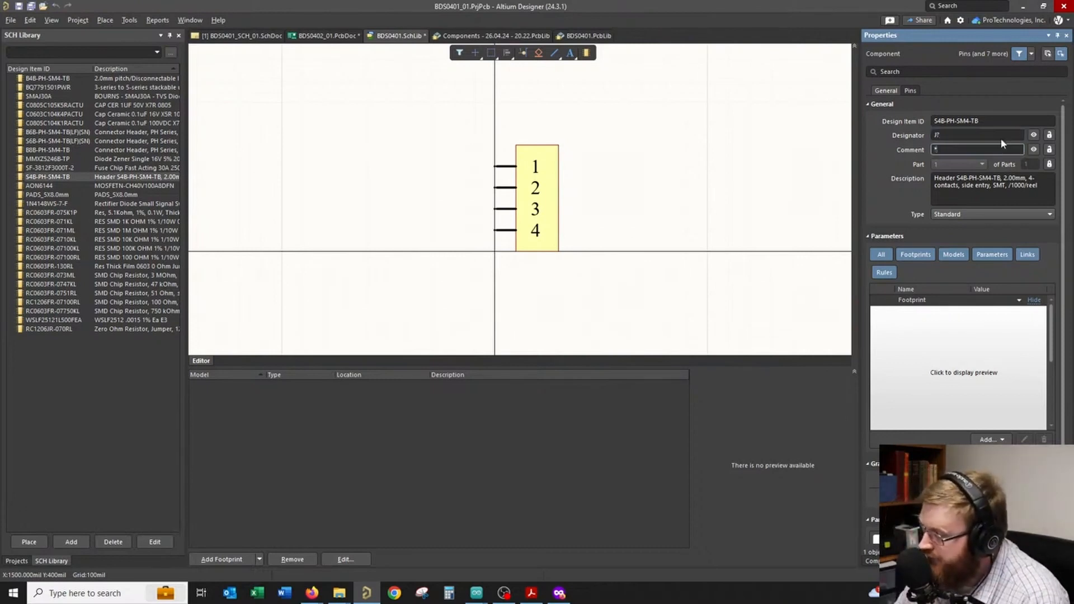
pyautogui.click(933, 124)
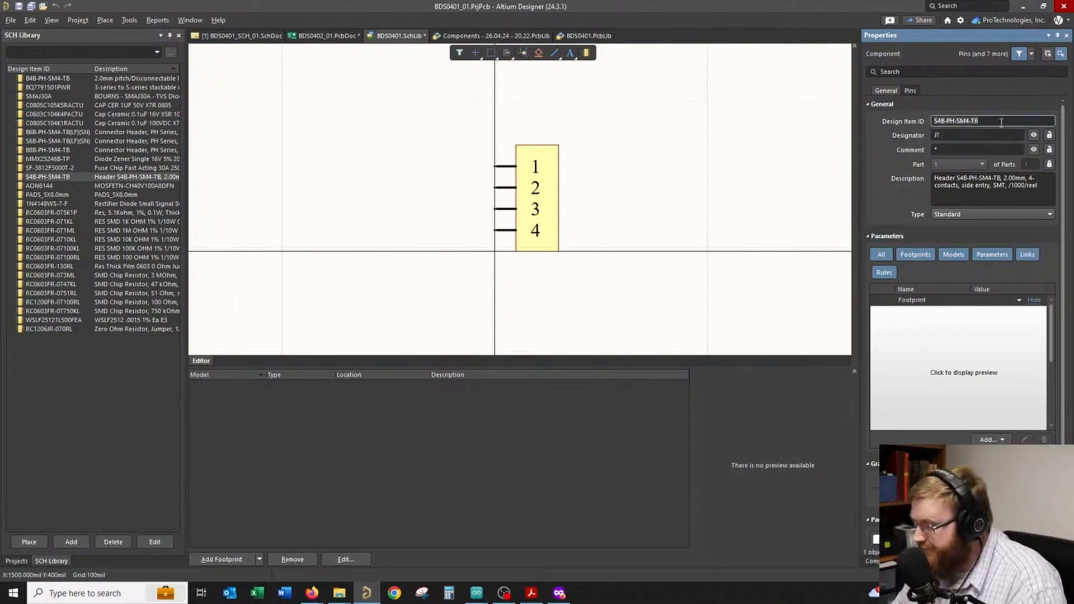
pyautogui.click(988, 148)
pyautogui.write('S4B-PH-SM4-TB')
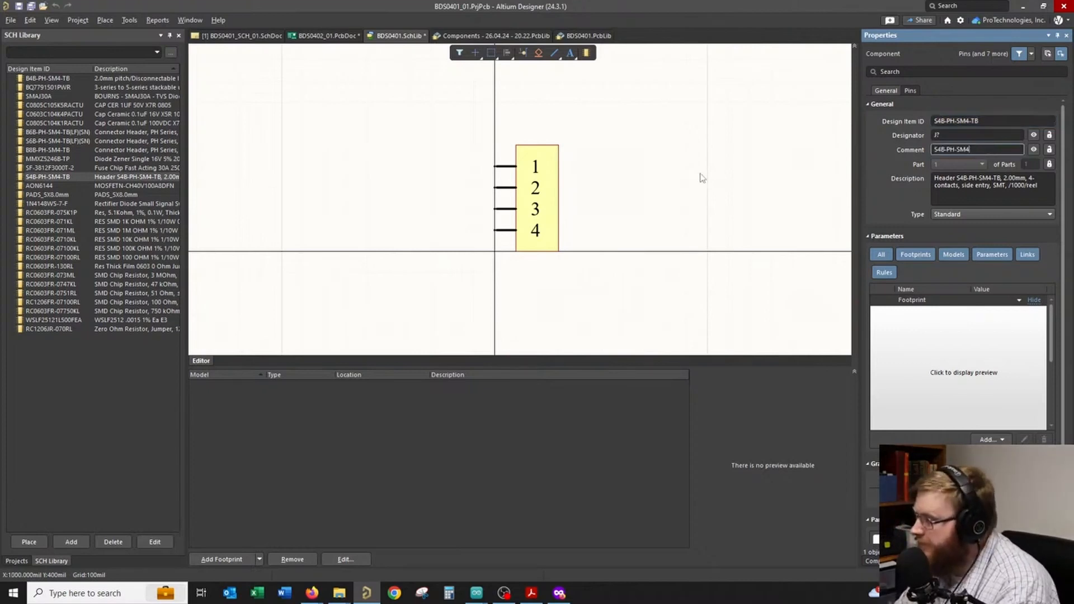
pyautogui.moveTo(630, 223); pyautogui.dragTo(573, 238, button='right')
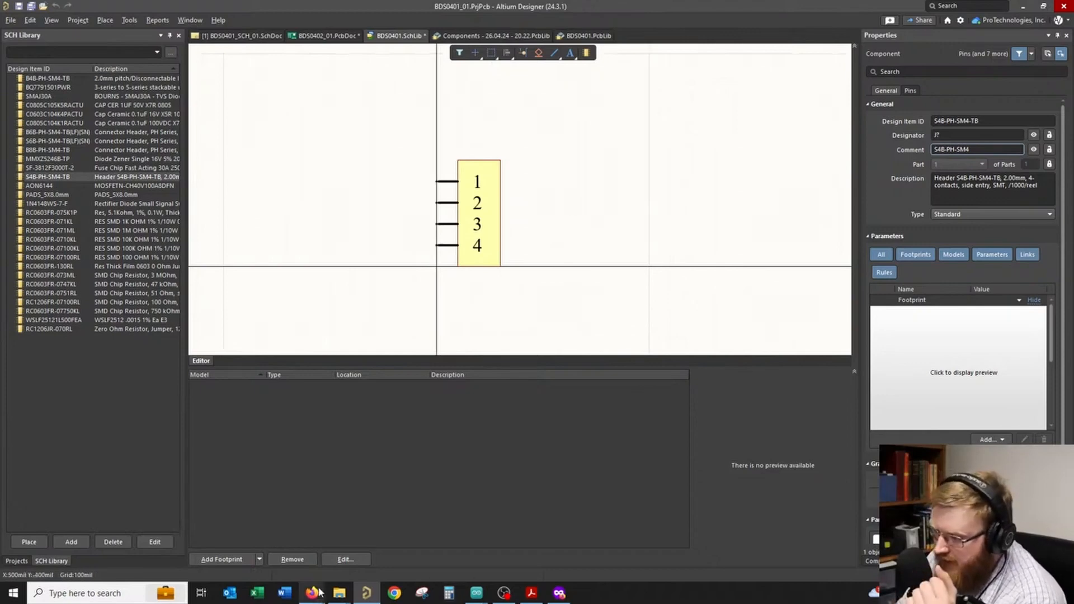
# - Switch to the browser, bring up the ePH.pdf datasheet, move its window off this screen, and return to Altium Designer
pyautogui.moveTo(312, 592)
pyautogui.click(390, 553)
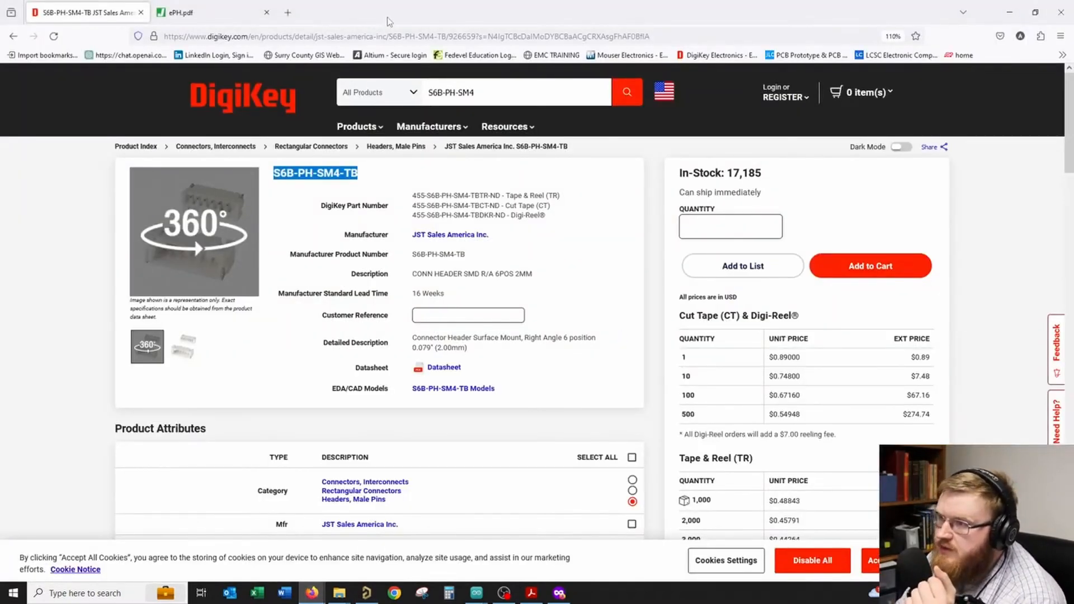
pyautogui.click(182, 13)
pyautogui.moveTo(406, 19)
pyautogui.mouseDown()
pyautogui.moveTo(390, 39)
pyautogui.moveTo(411, 0)
pyautogui.mouseUp()
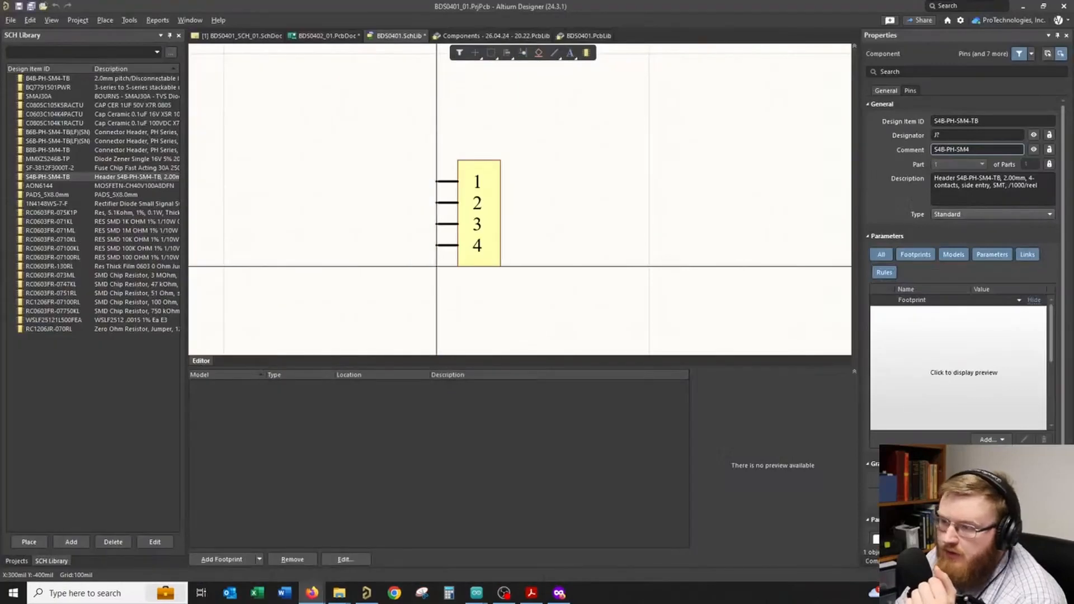
pyautogui.click(426, 304)
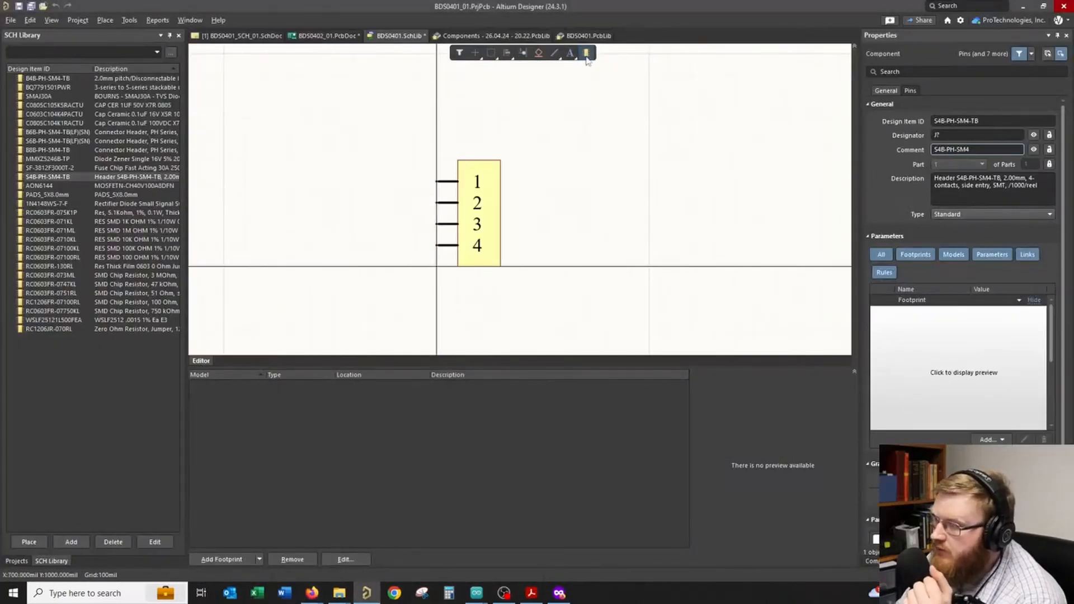
# - Duplicate the S6B-PH-SM4 footprint within BDS0401.PcbLib by copying and pasting it
pyautogui.click(587, 36)
pyautogui.rightClick(106, 224)
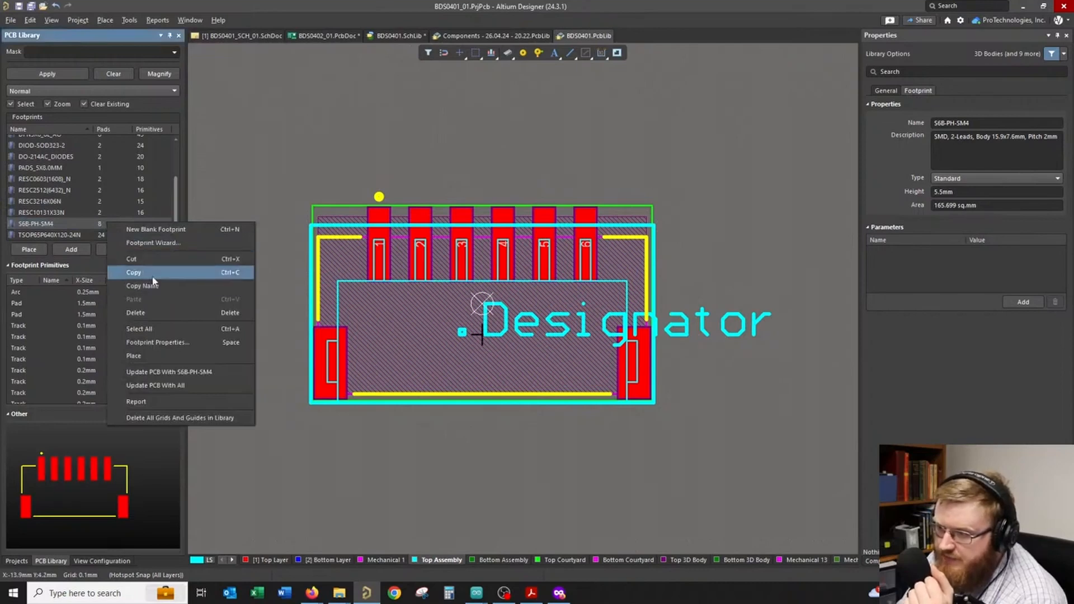
pyautogui.click(153, 274)
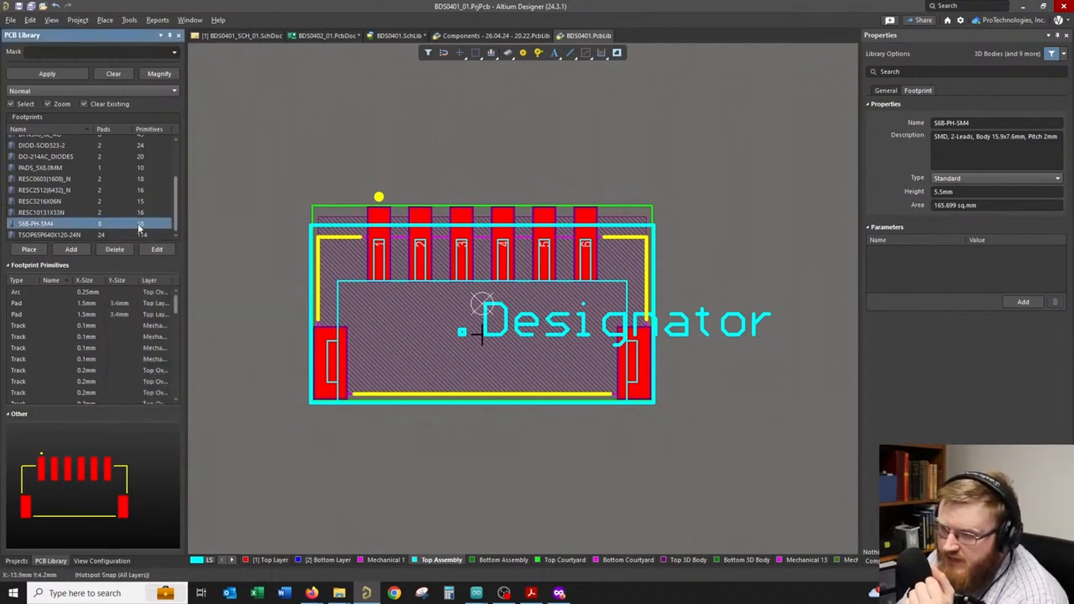
pyautogui.rightClick(140, 228)
pyautogui.click(198, 307)
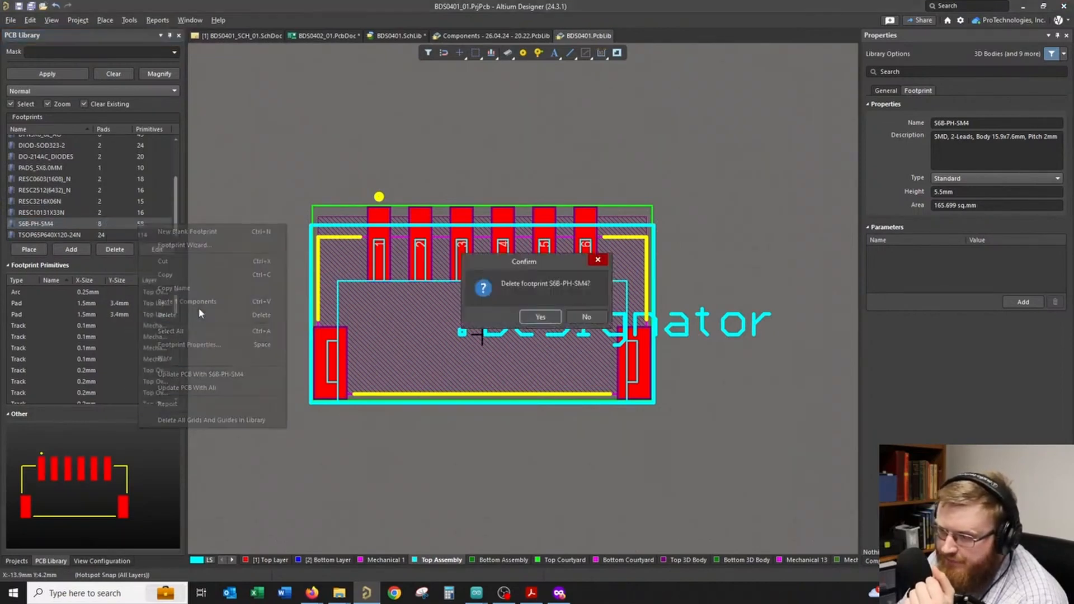
pyautogui.click(601, 317)
pyautogui.rightClick(122, 225)
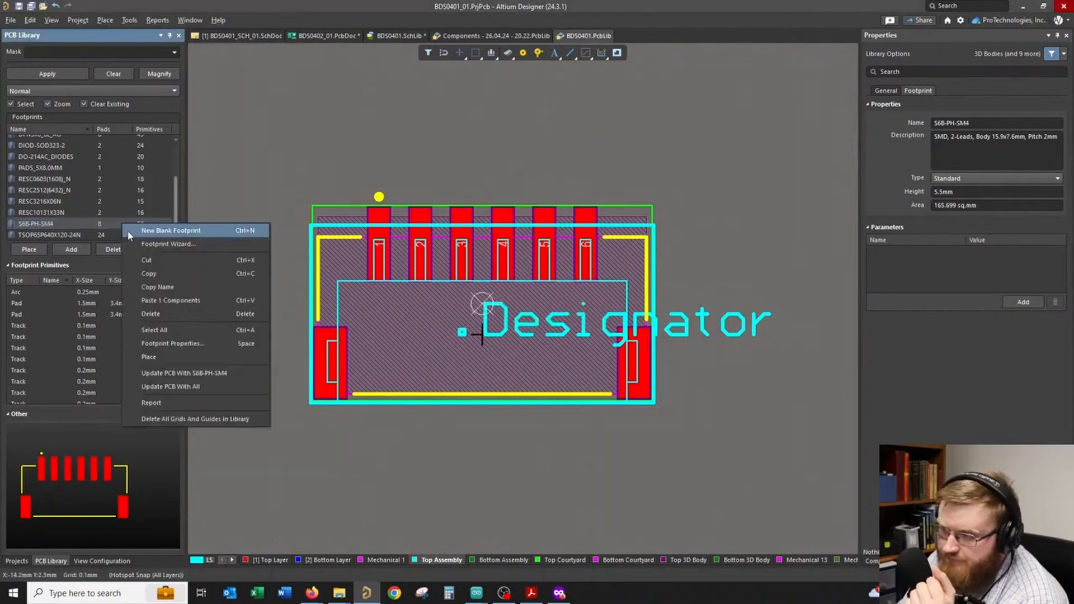
pyautogui.click(152, 302)
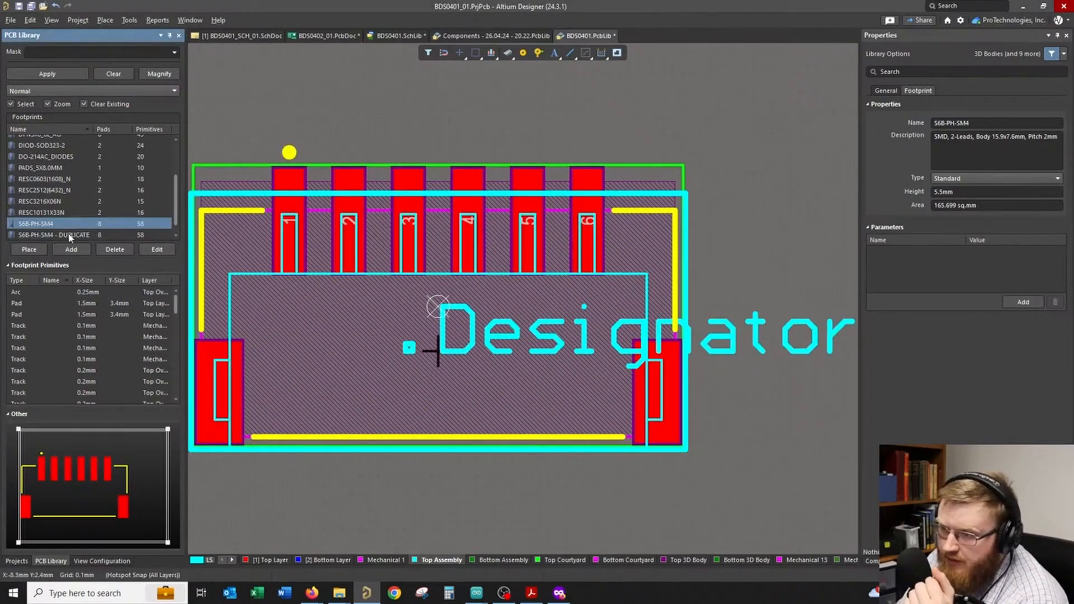
# - Rename the duplicated S6B-PH-SM4 footprint to S4B-PH-SM4
pyautogui.click(70, 235)
pyautogui.click(1038, 120)
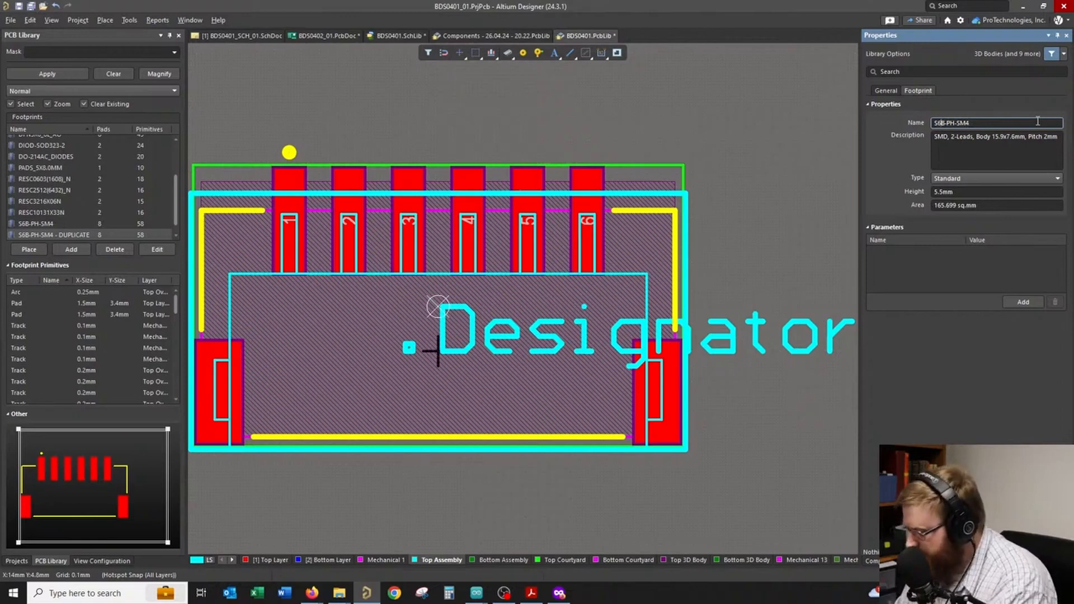
pyautogui.press('BackSpace')
pyautogui.write('4')
pyautogui.press('Return')
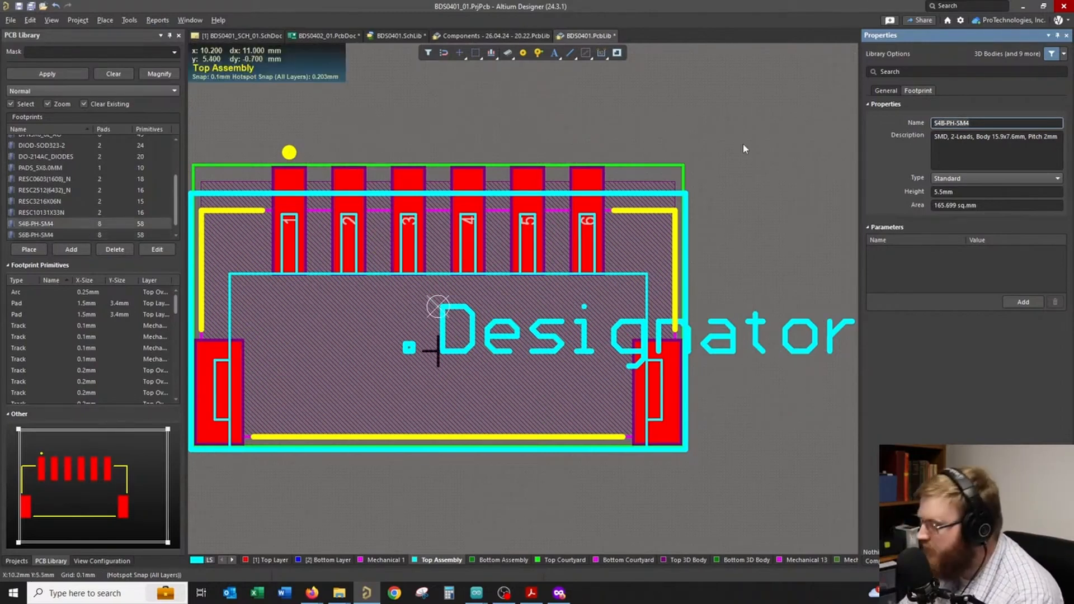
pyautogui.click(738, 143)
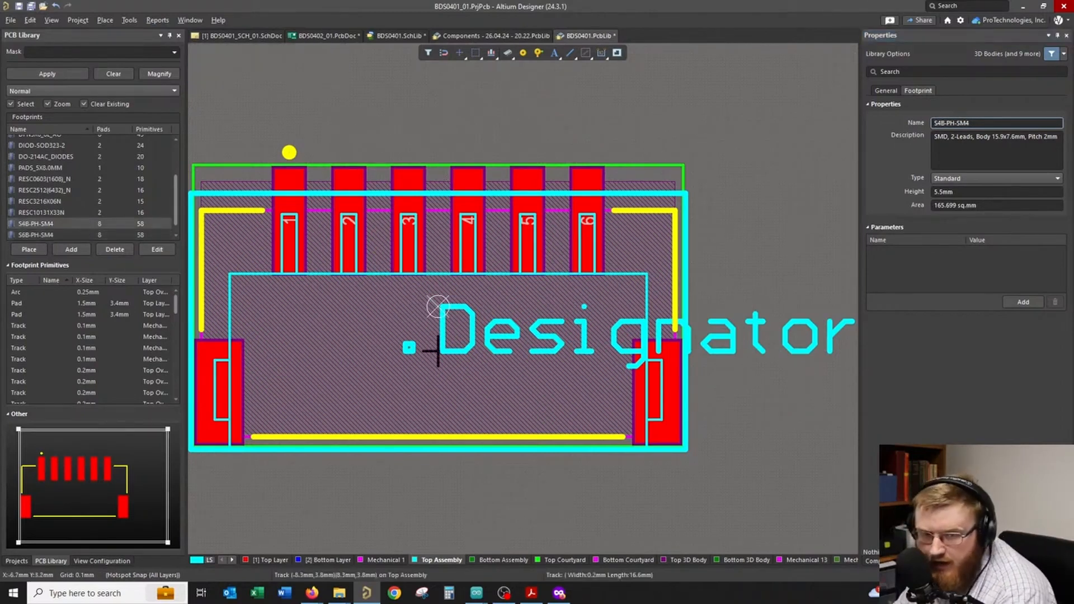
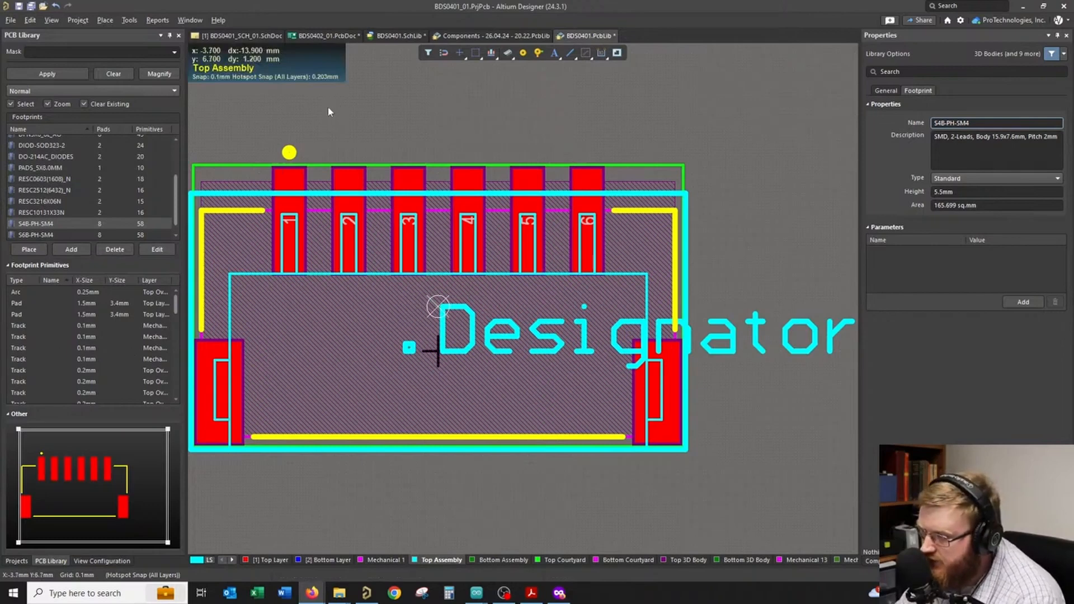
# - Copy the right-hand mounting pad using the centre of pad 6 as reference point, and delete pads 6 and 5
pyautogui.moveTo(384, 120); pyautogui.dragTo(418, 119, button='right')
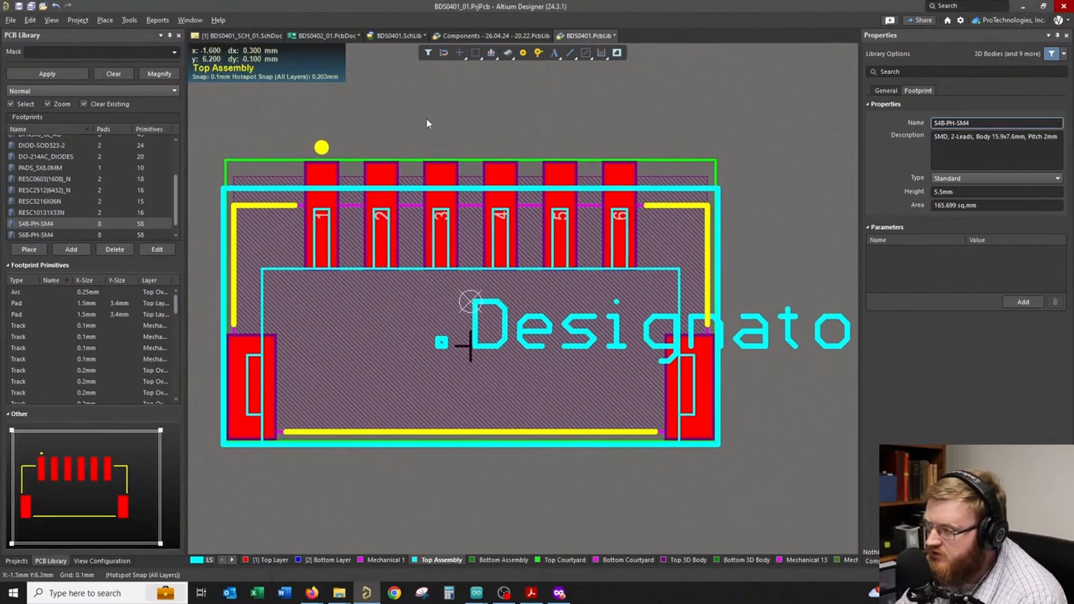
pyautogui.click(703, 372)
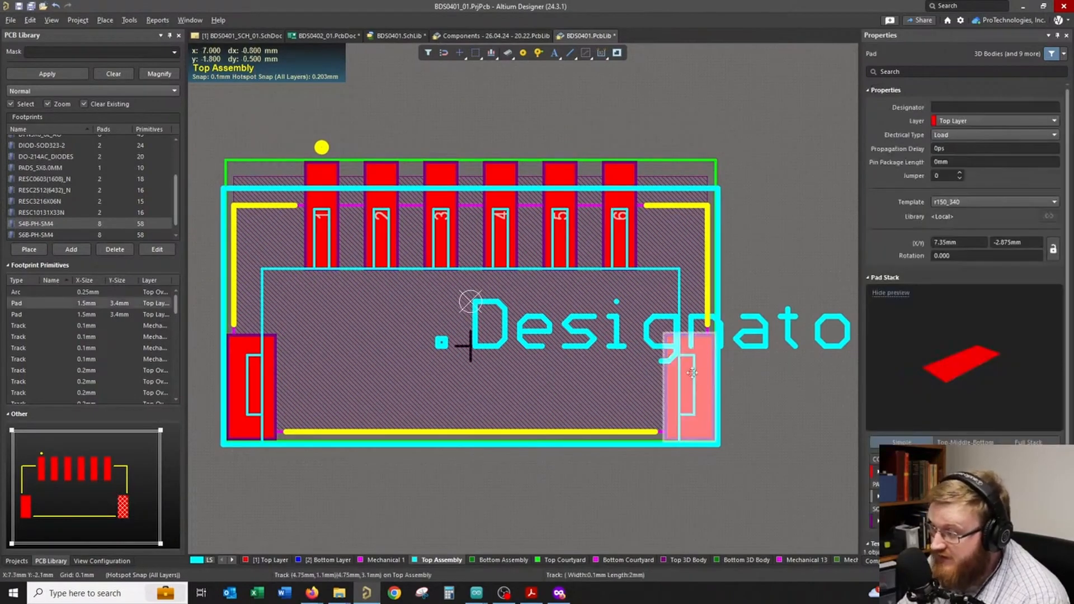
pyautogui.hotkey('ctrl', 'c')
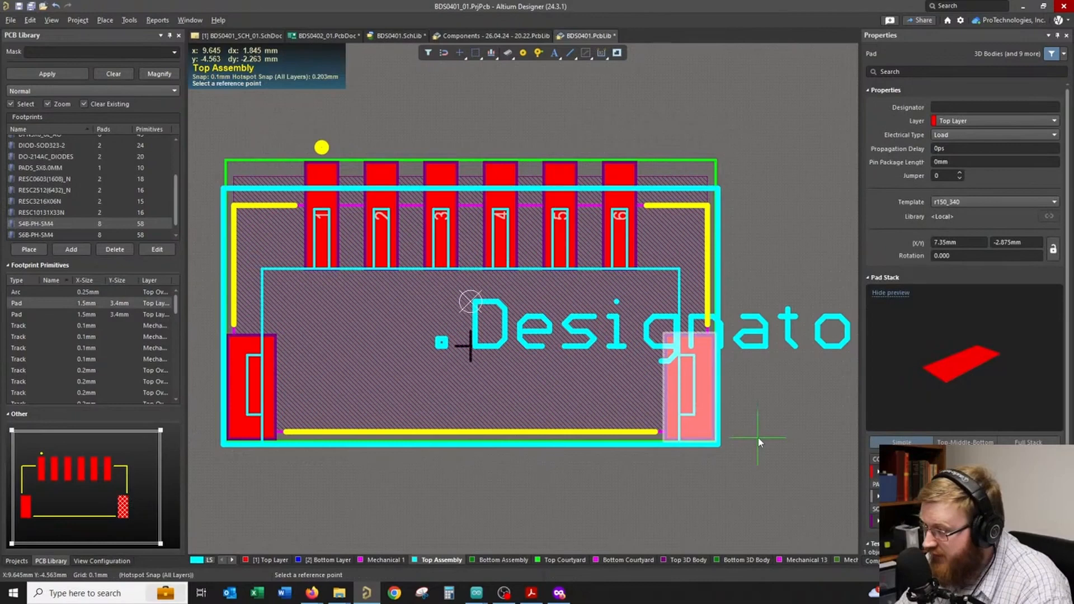
pyautogui.click(620, 219)
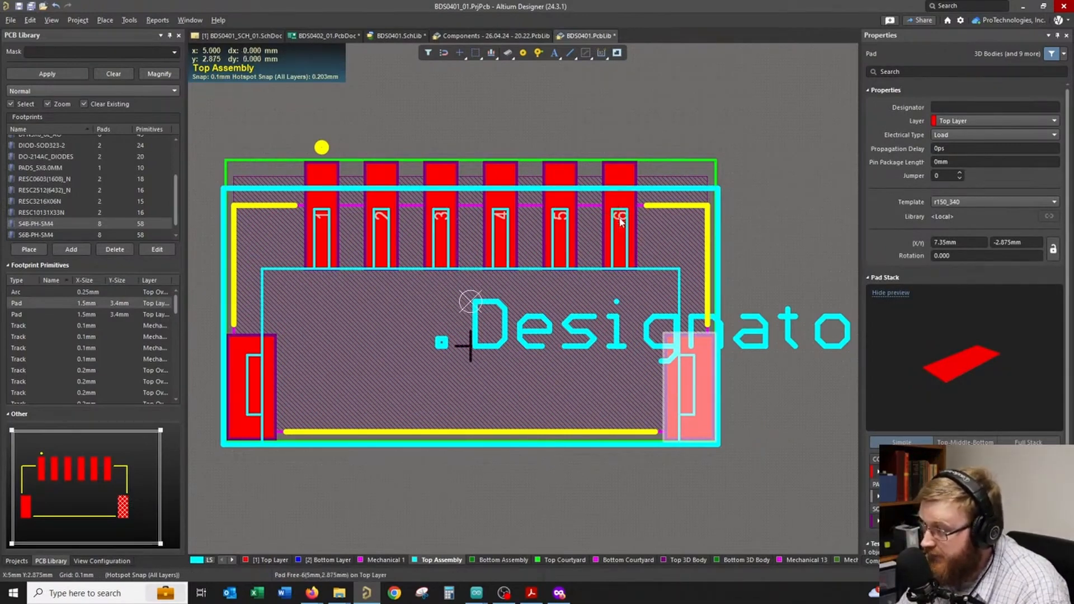
pyautogui.click(642, 97)
pyautogui.click(620, 179)
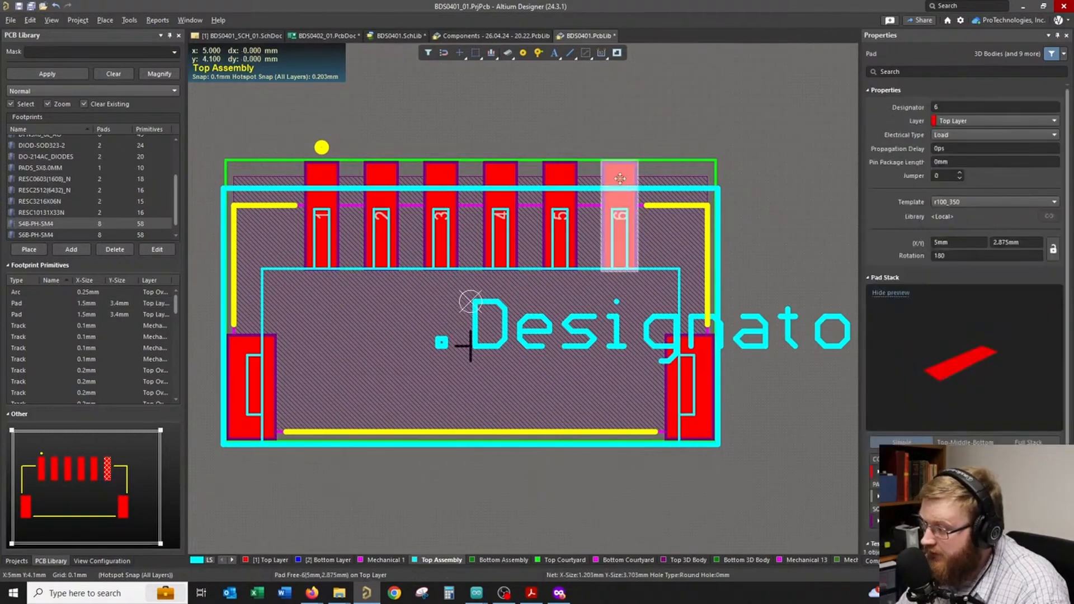
pyautogui.press('Delete')
pyautogui.click(561, 174)
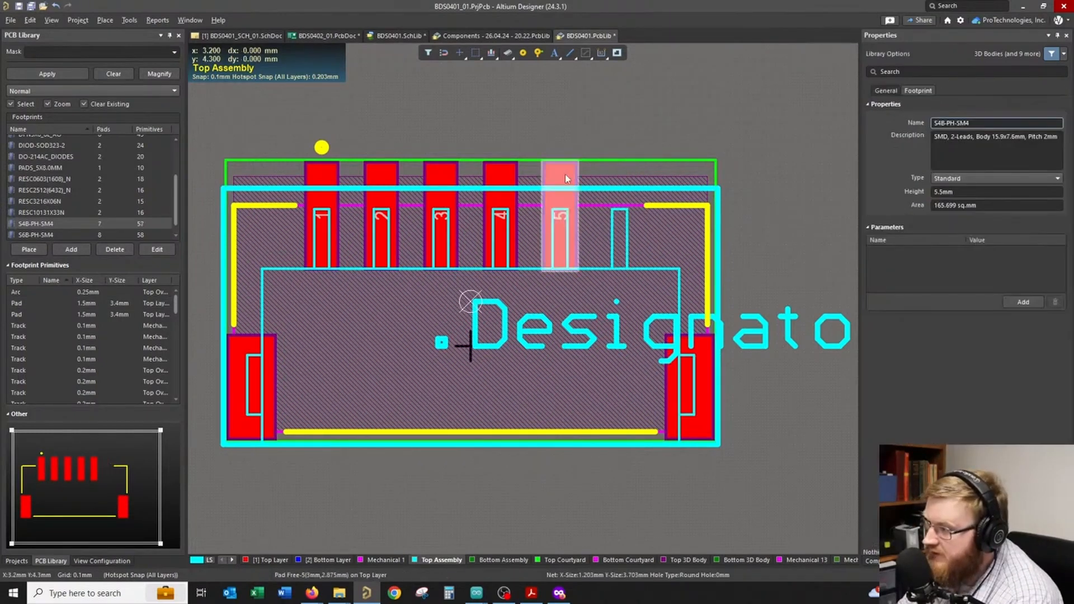
pyautogui.press('Delete')
# - Paste the copied mounting pad with its reference point on the centre of pad 4, and delete the original right-hand mounting pad
pyautogui.hotkey('ctrl', 'v')
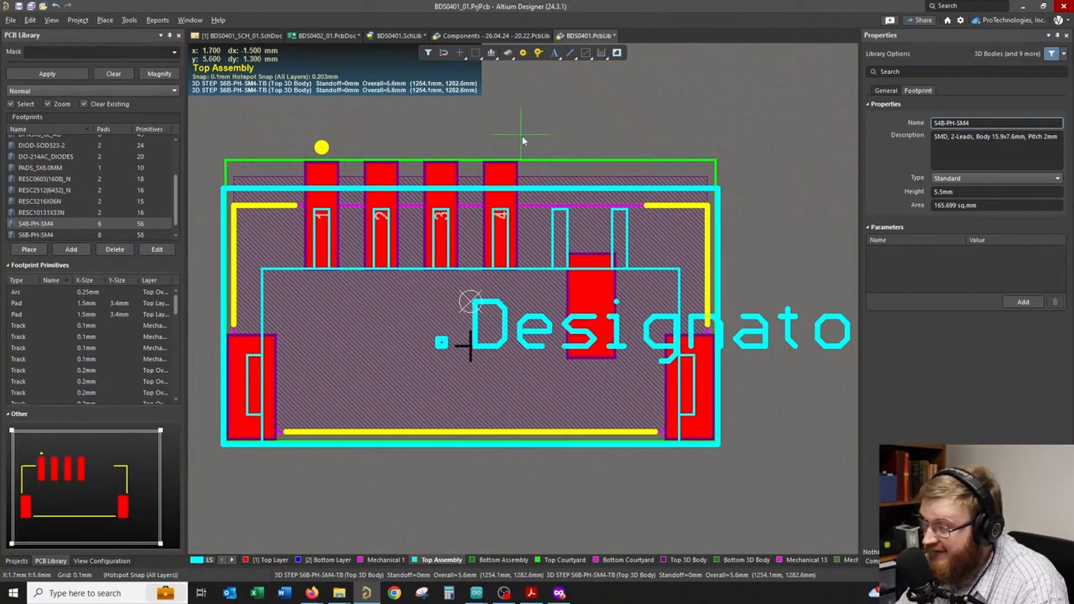
pyautogui.press('Escape')
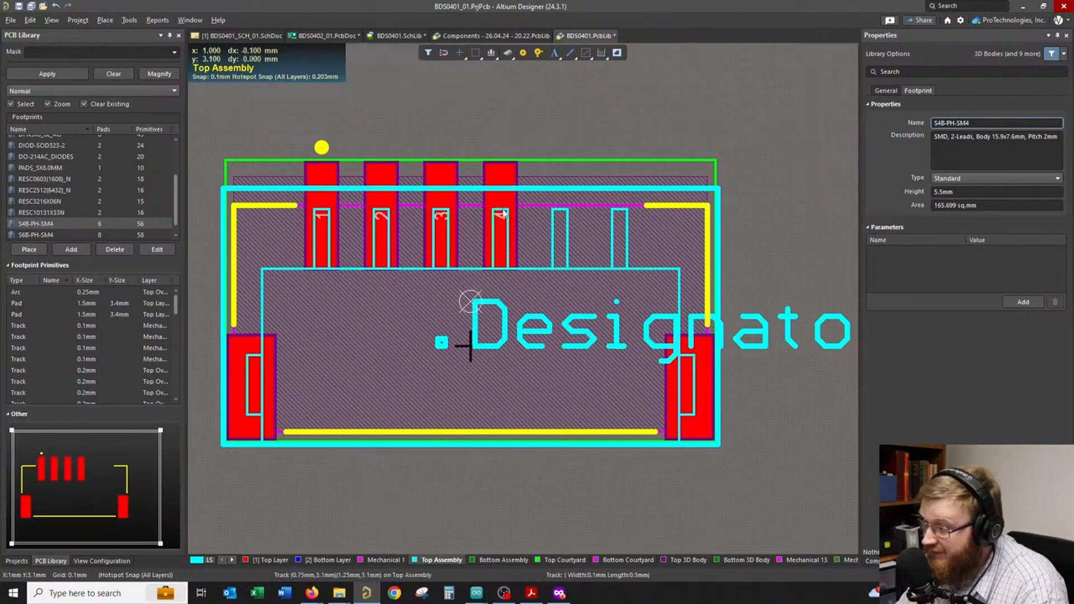
pyautogui.moveTo(503, 209); pyautogui.dragTo(502, 228)
pyautogui.hotkey('ctrl', 'v')
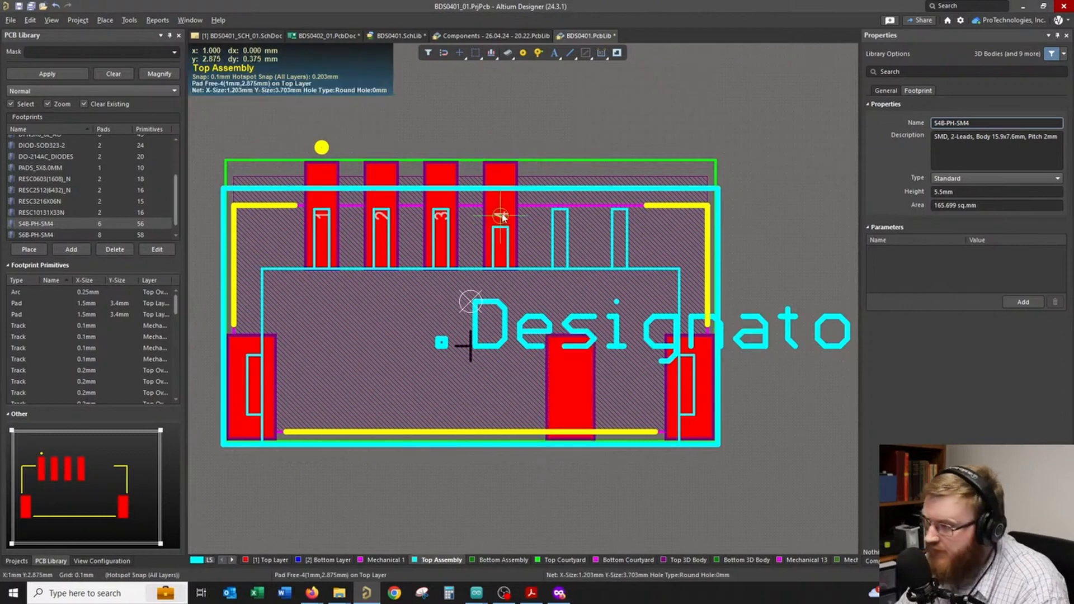
pyautogui.click(502, 218)
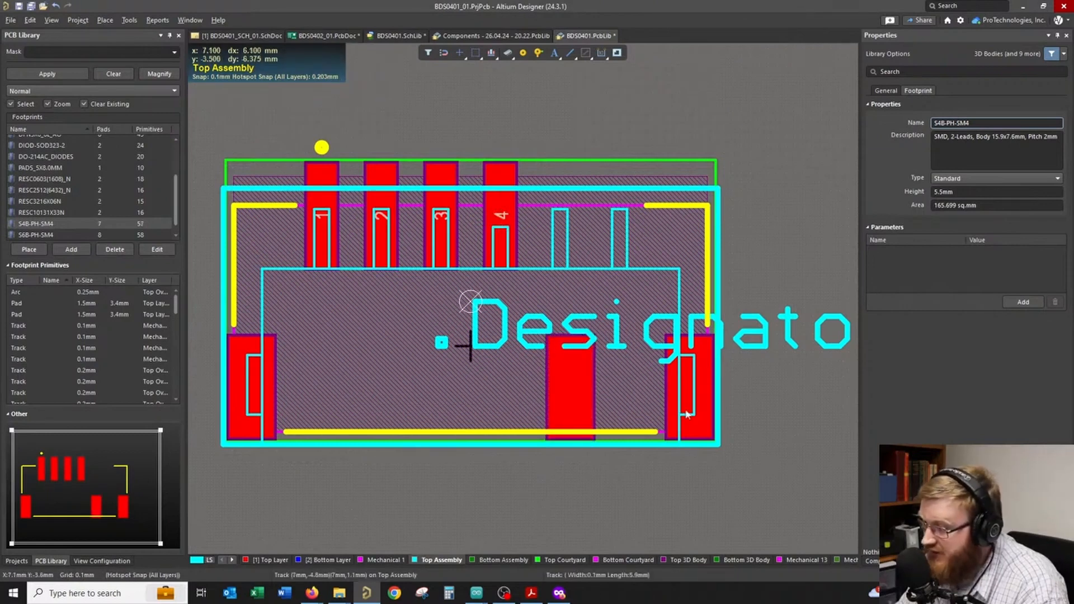
pyautogui.click(704, 418)
pyautogui.press('Delete')
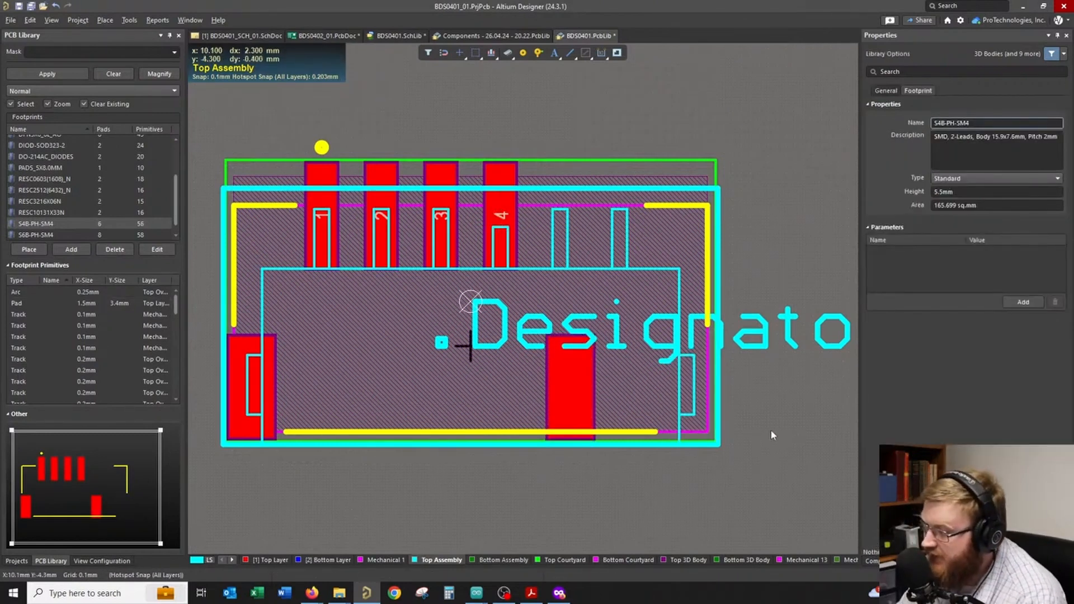
# - Move the shifted assembly line back to its place on pad 4 and delete the assembly outlines of removed pins 5 and 6
pyautogui.moveTo(501, 227); pyautogui.dragTo(504, 215)
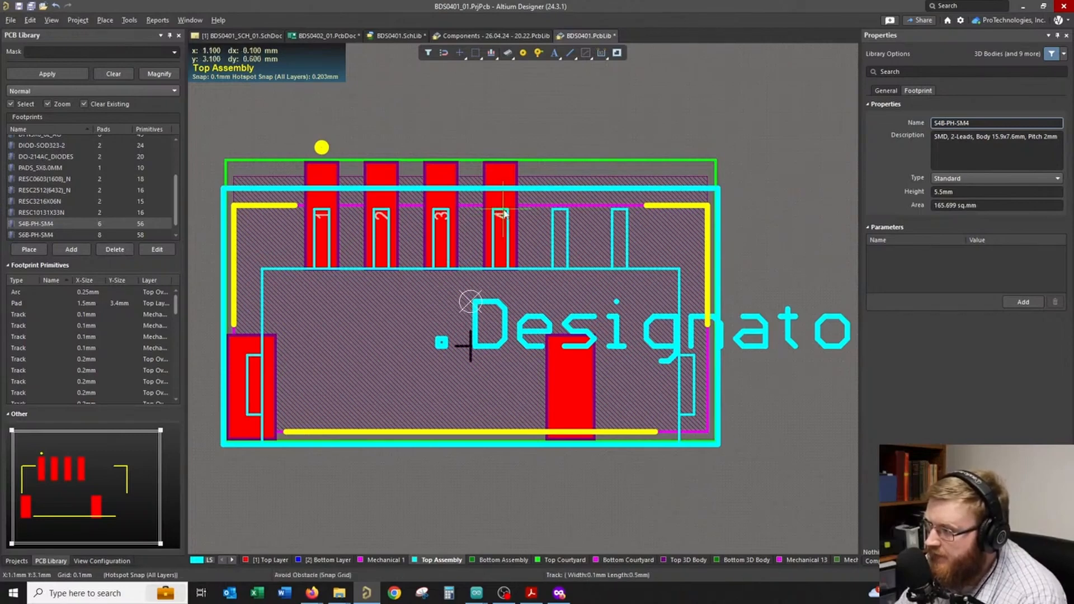
pyautogui.click(567, 227)
pyautogui.moveTo(535, 135); pyautogui.dragTo(641, 278)
pyautogui.press('Delete')
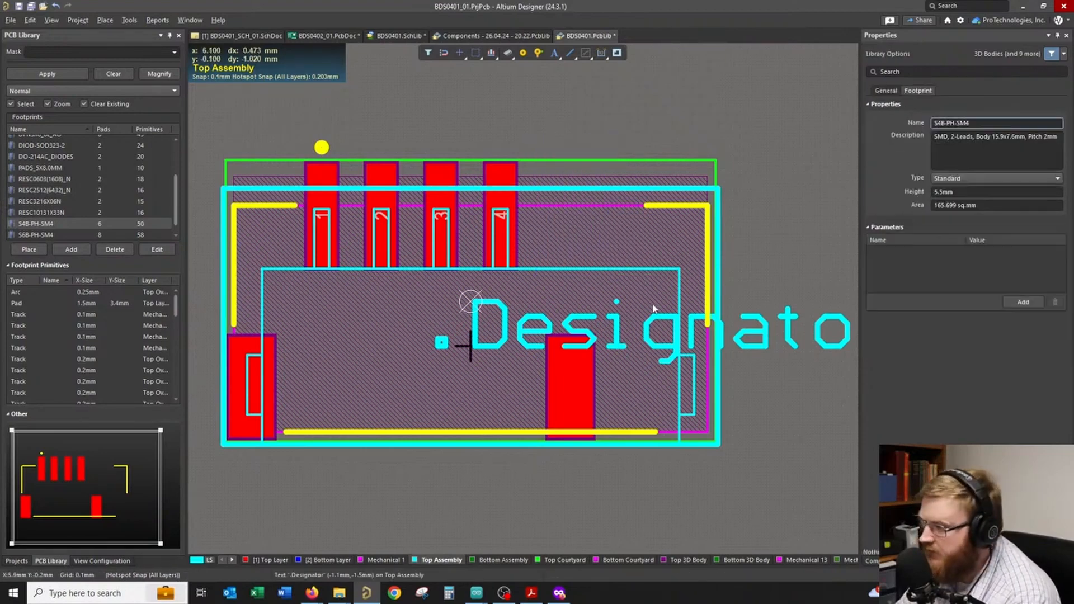
# - Move the designator text left and shift the inner assembly outline's right-hand vertical line onto the right mounting pad
pyautogui.moveTo(590, 446); pyautogui.dragTo(629, 411, button='right')
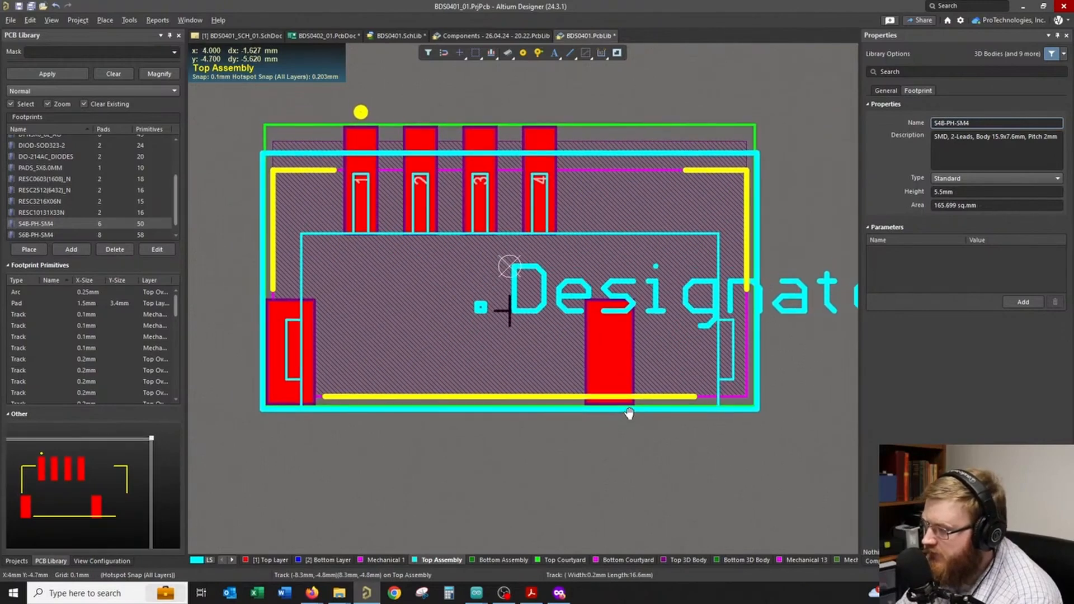
pyautogui.moveTo(634, 298); pyautogui.dragTo(385, 335)
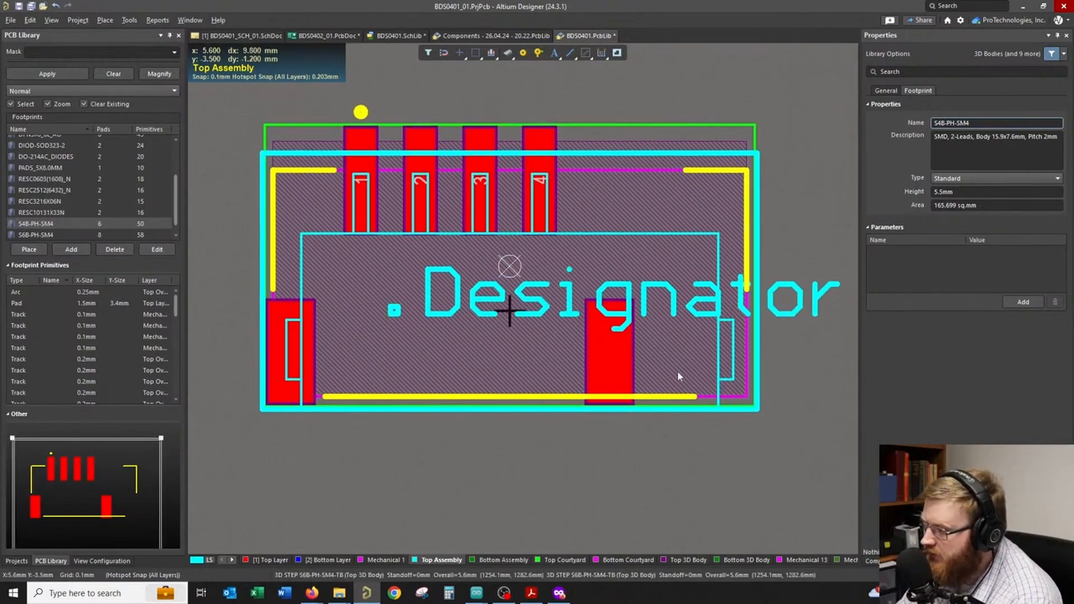
pyautogui.moveTo(710, 366); pyautogui.dragTo(602, 366)
pyautogui.moveTo(734, 360); pyautogui.dragTo(633, 361)
pyautogui.hotkey('ctrl', 'z')
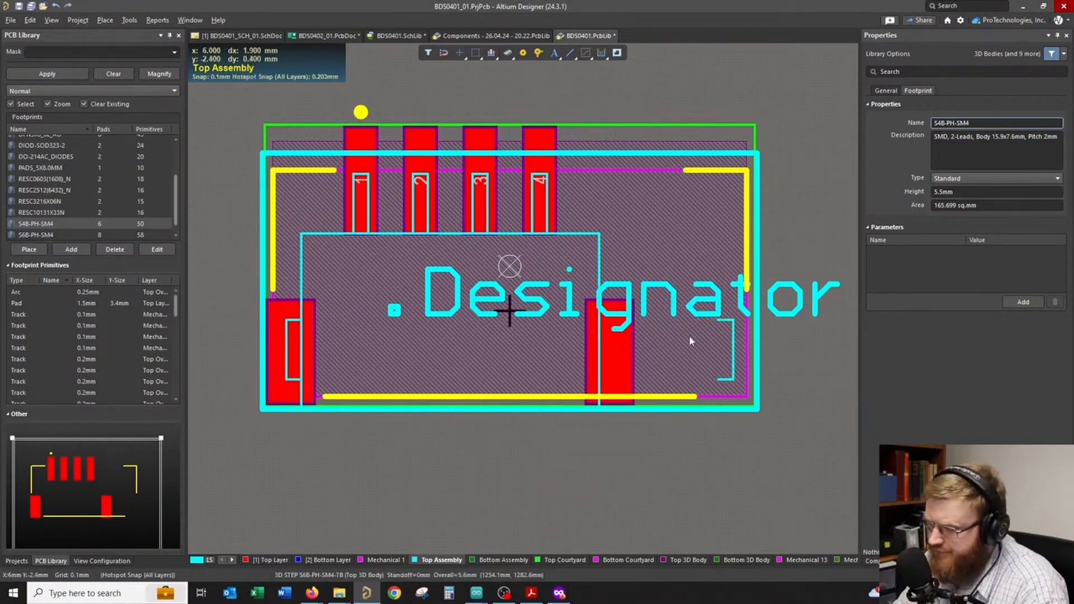
pyautogui.hotkey('ctrl', 'z')
pyautogui.hotkey('ctrl', 'y')
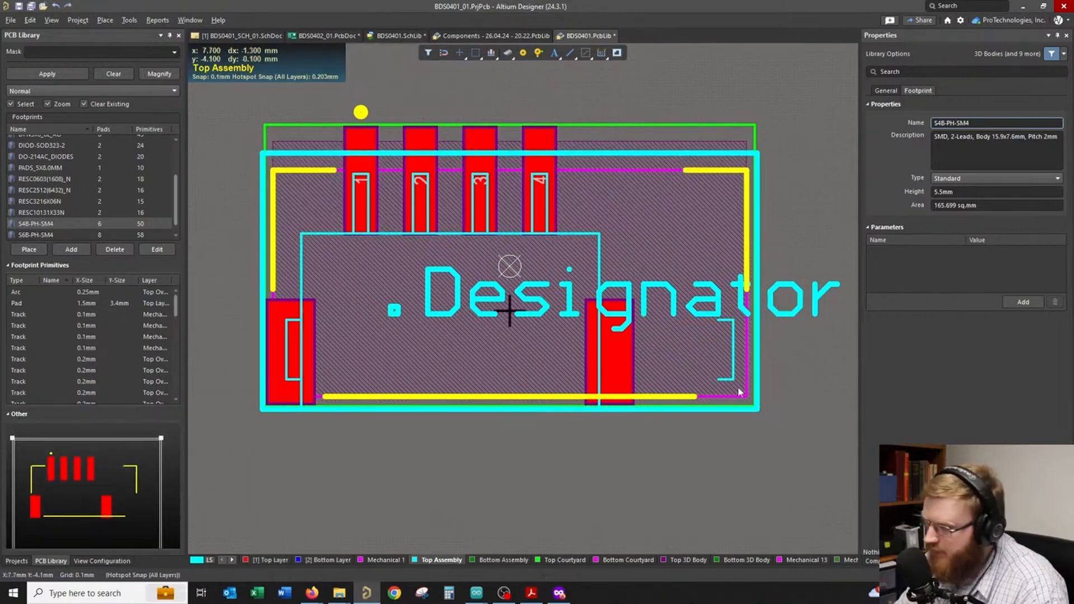
pyautogui.click(726, 320)
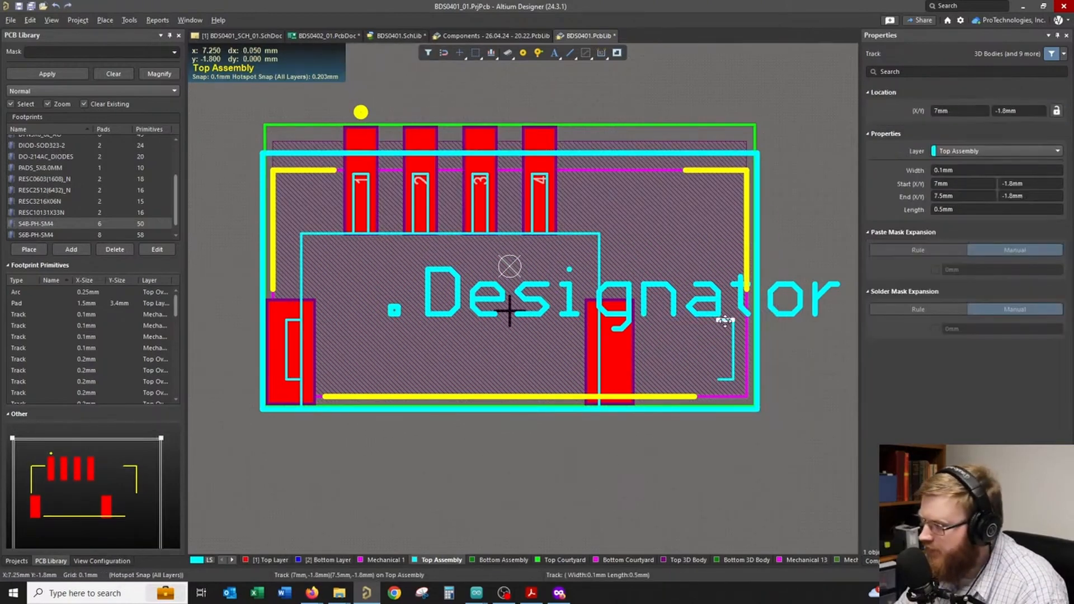
pyautogui.keyDown('shift'); pyautogui.click(734, 351); pyautogui.keyUp('shift')
pyautogui.keyDown('shift'); pyautogui.click(726, 377); pyautogui.keyUp('shift')
pyautogui.click(775, 383)
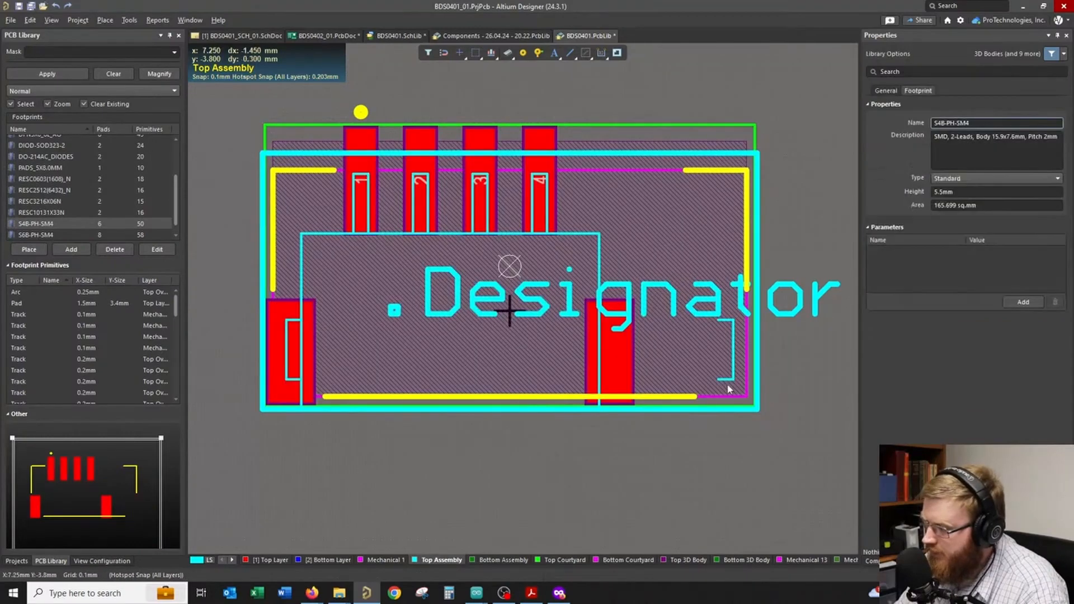
pyautogui.click(729, 383)
pyautogui.click(775, 381)
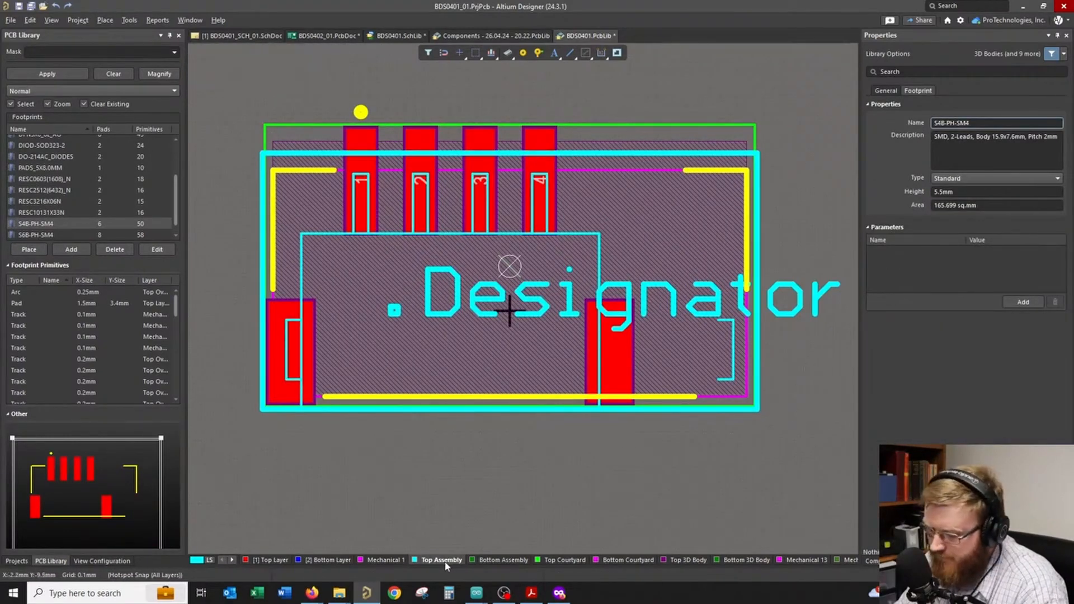
# - Isolate the Top Assembly layer, move the designator text below the outline and place the right latch outline against the shortened body outline
pyautogui.hotkey('shift', 's')
pyautogui.moveTo(693, 278); pyautogui.dragTo(339, 509)
pyautogui.moveTo(679, 292); pyautogui.dragTo(614, 369)
pyautogui.click(732, 375)
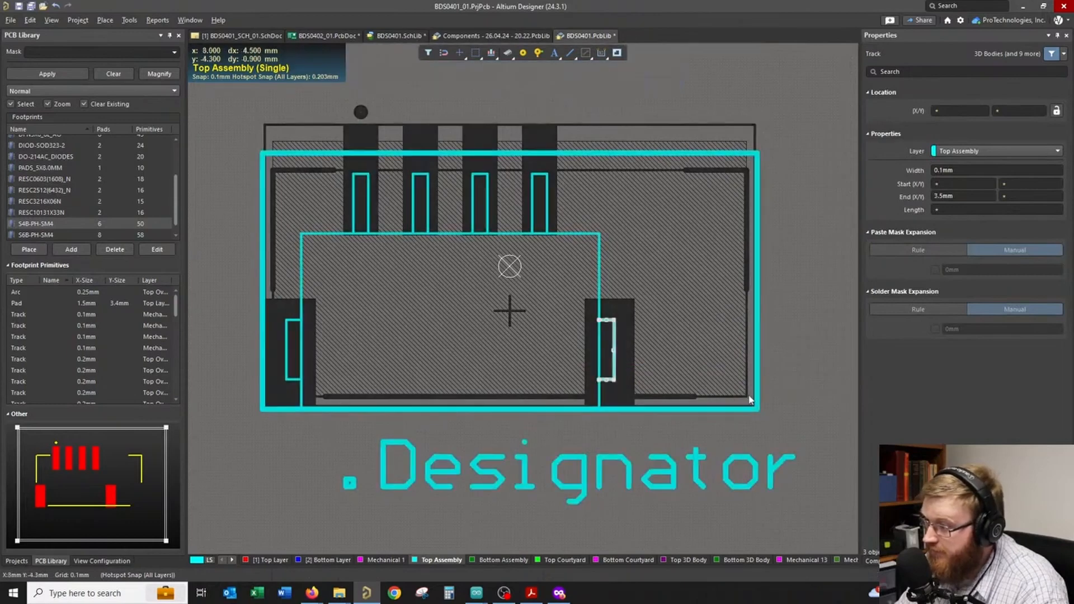
# - Move the thick assembly outline's right edge to just outside the right mounting pad and place the designator text back inside the outline
pyautogui.click(757, 410)
pyautogui.keyDown('ctrl'); pyautogui.scroll(-1, 696, 432); pyautogui.keyUp('ctrl')
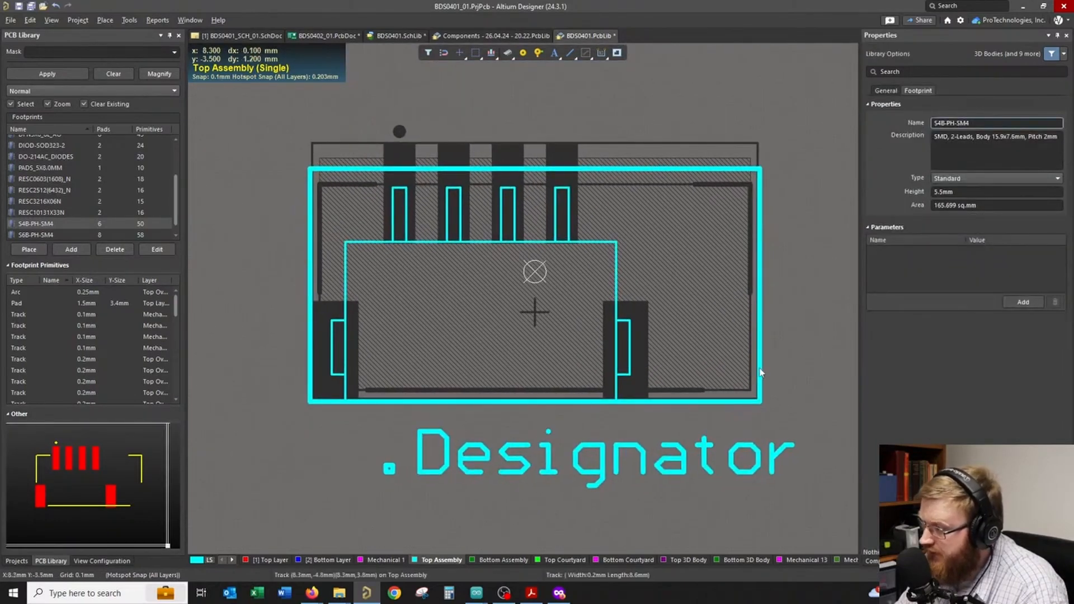
pyautogui.moveTo(761, 370); pyautogui.dragTo(653, 371)
pyautogui.click(685, 448)
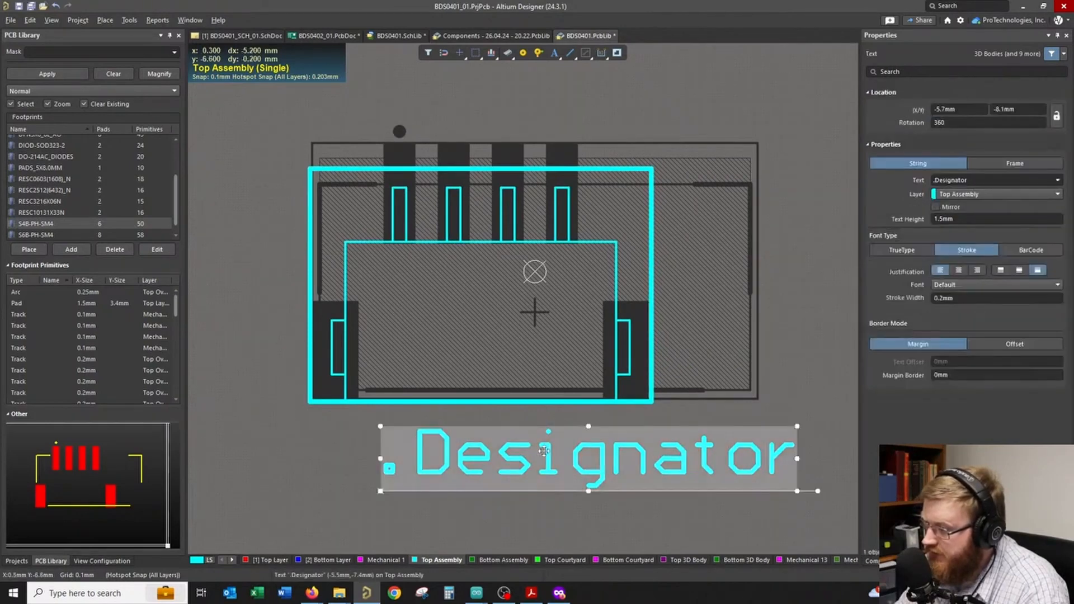
pyautogui.click(520, 480)
pyautogui.moveTo(520, 474); pyautogui.dragTo(396, 357)
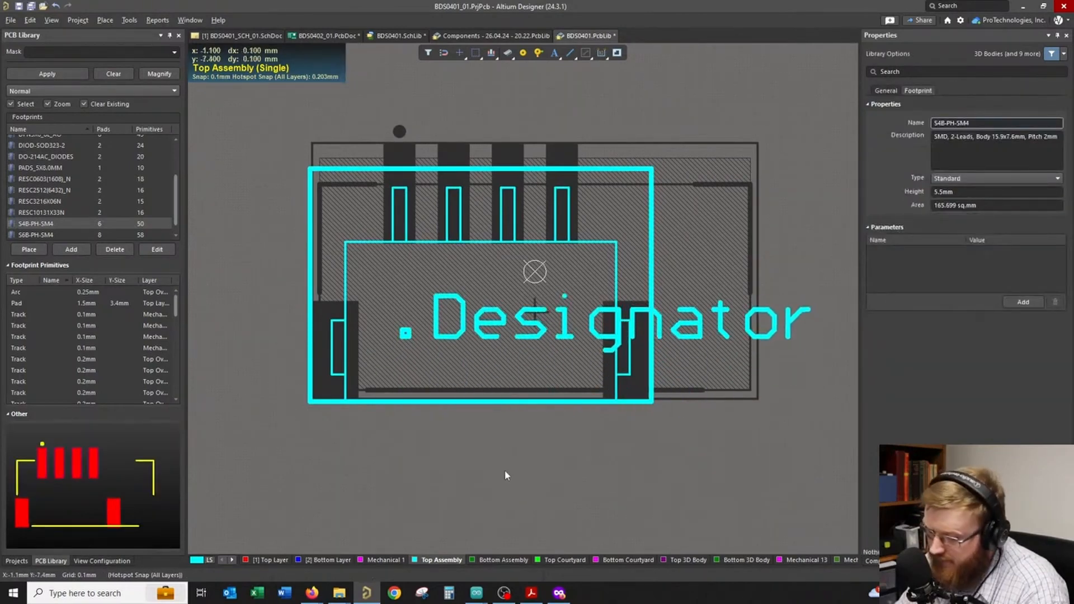
# - Show all layers again and move the Top Courtyard's right edge in line with the right edge of the assembly outline
pyautogui.hotkey('shift', 's')
pyautogui.hotkey('shift', 's')
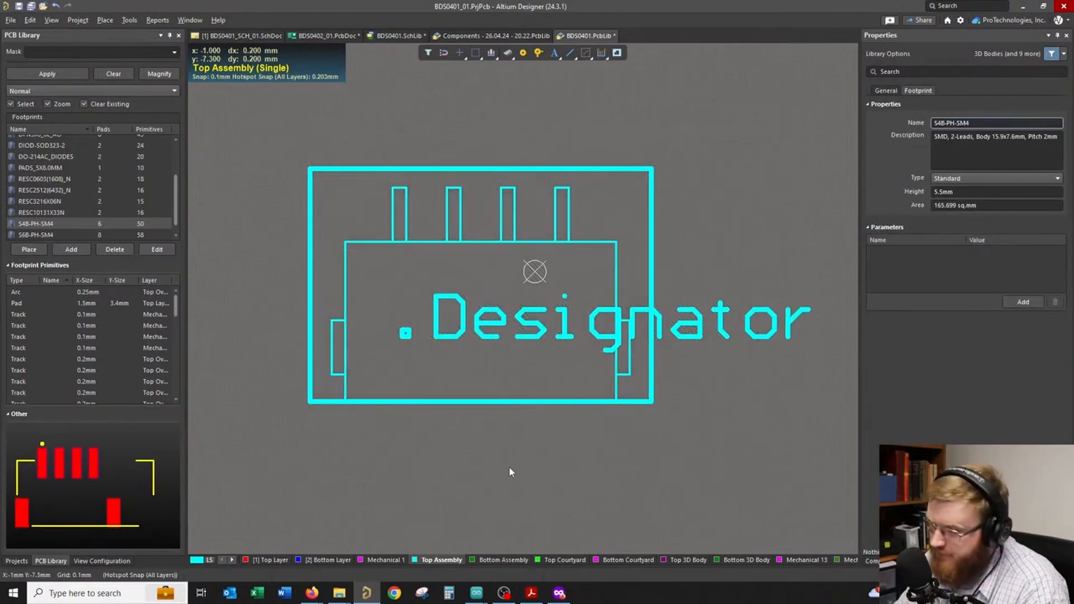
pyautogui.click(541, 565)
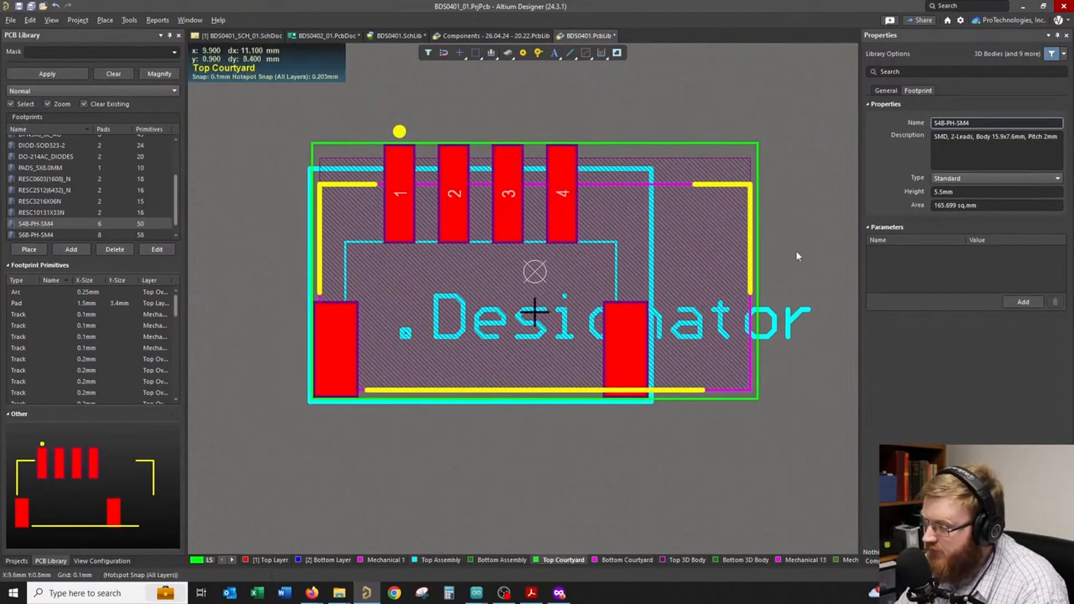
pyautogui.moveTo(758, 296); pyautogui.dragTo(658, 297)
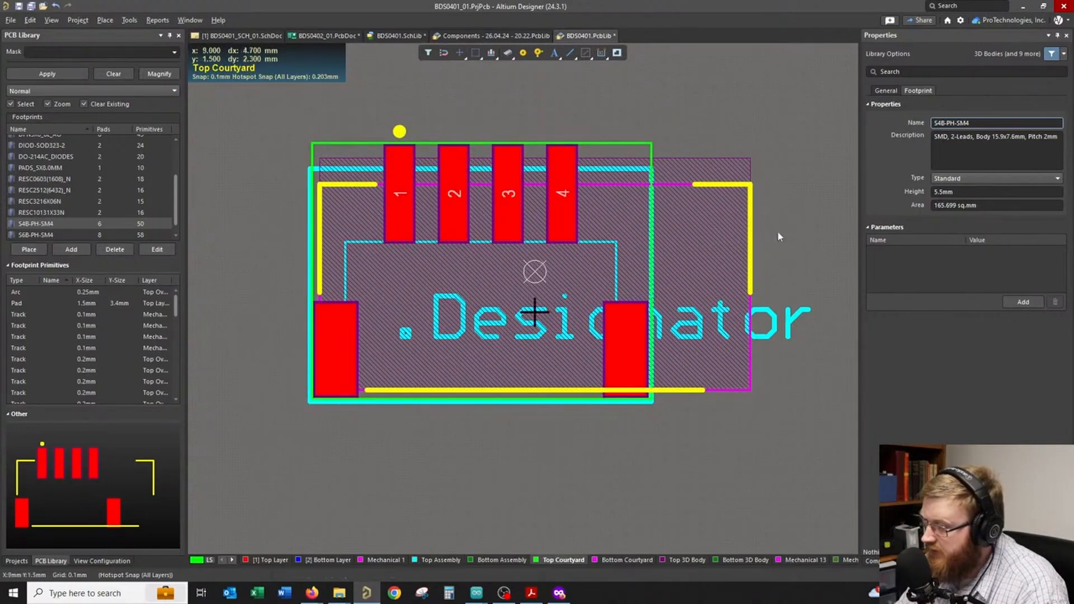
# - Isolate the Mechanical 13 layer, delete its four outline tracks and show all layers again
pyautogui.keyDown('ctrl'); pyautogui.scroll(1, 664, 264); pyautogui.keyUp('ctrl')
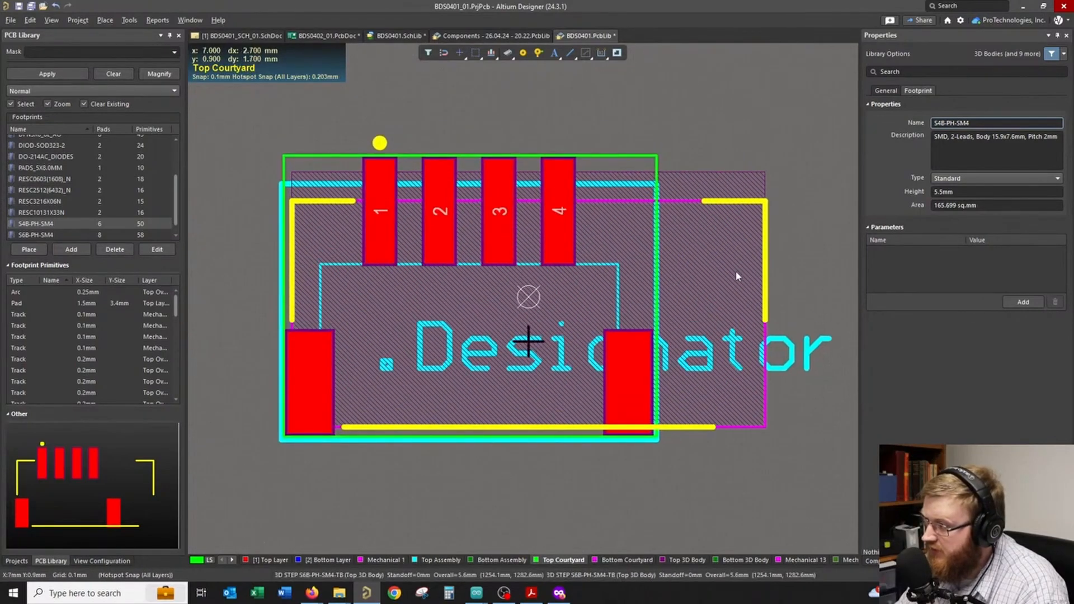
pyautogui.click(806, 560)
pyautogui.hotkey('shift', 's')
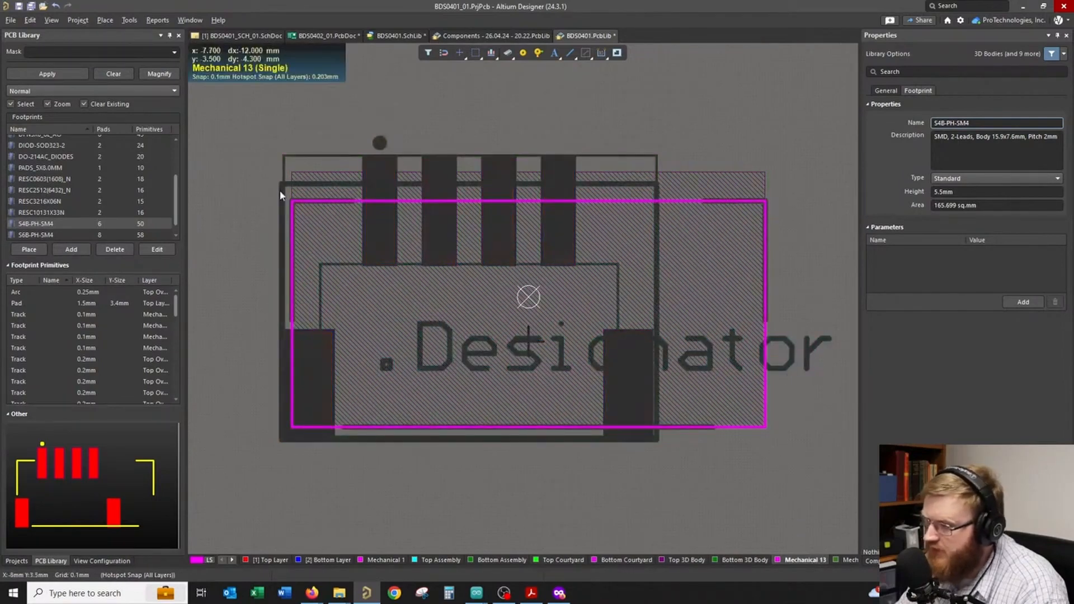
pyautogui.moveTo(245, 176); pyautogui.dragTo(792, 479)
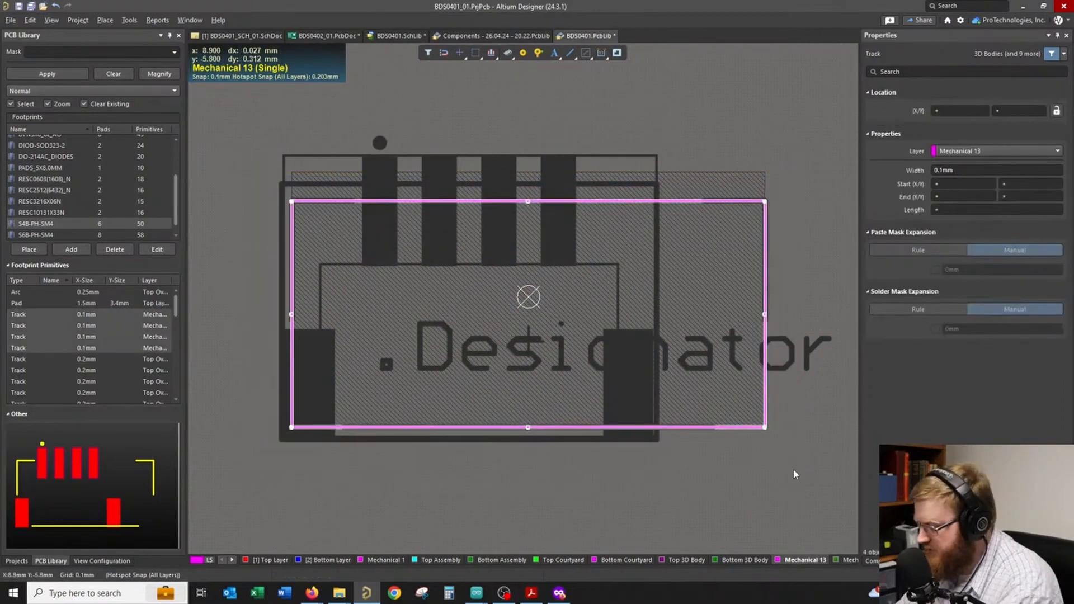
pyautogui.press('Delete')
pyautogui.hotkey('shift', 's')
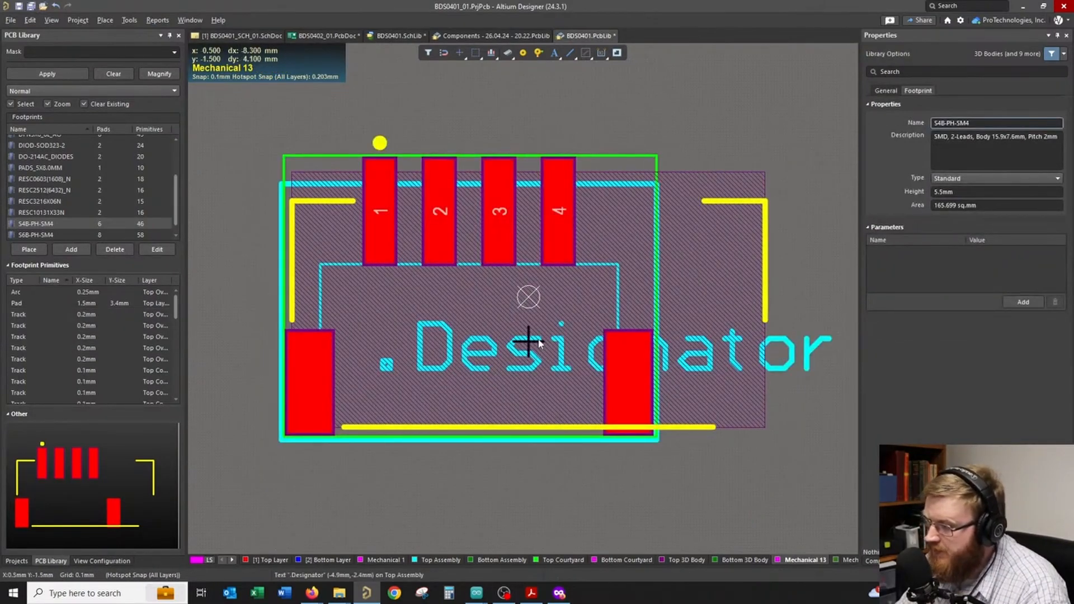
# - Set the footprint's reference point to its center
pyautogui.moveTo(540, 342); pyautogui.dragTo(567, 341, button='right')
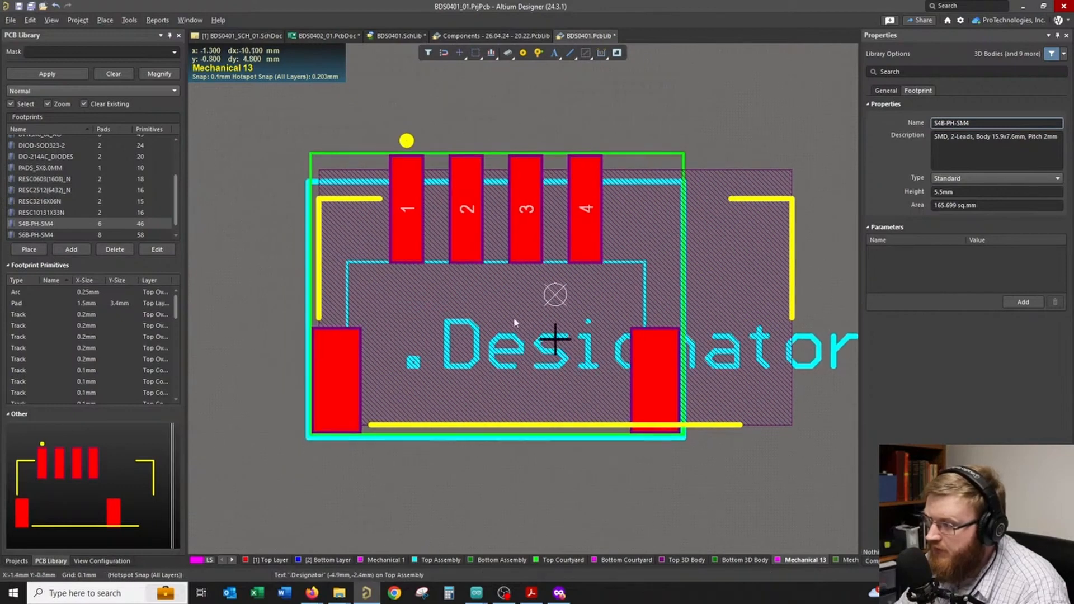
pyautogui.click(29, 21)
pyautogui.moveTo(82, 265)
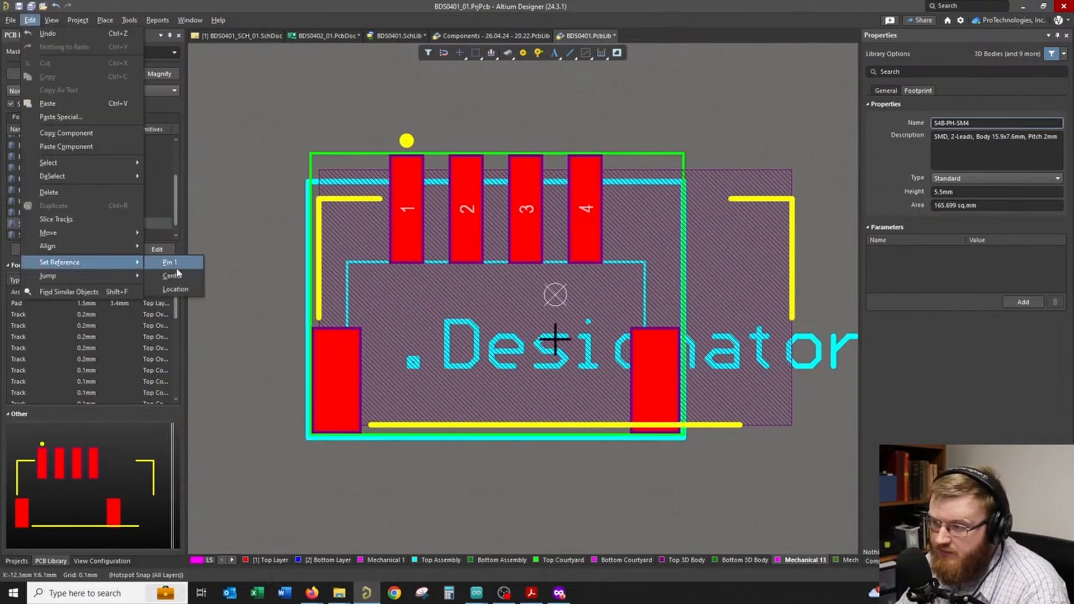
pyautogui.click(178, 281)
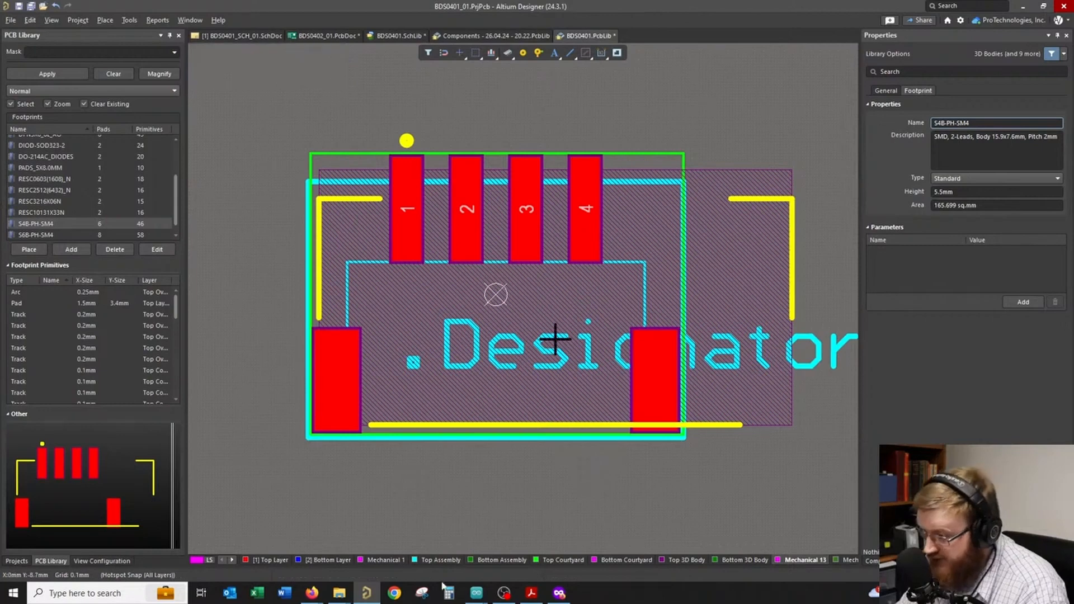
# - Isolate the Top Component Center layer, move its cross onto the footprint's origin and show all layers again
pyautogui.click(231, 561)
pyautogui.click(231, 561)
pyautogui.click(818, 560)
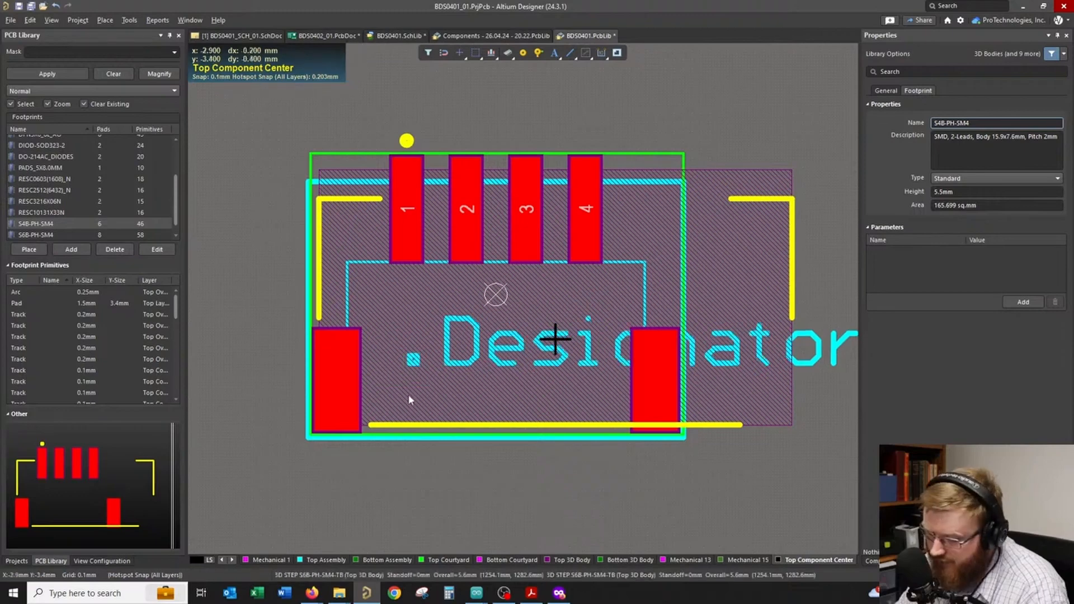
pyautogui.hotkey('shift', 's')
pyautogui.hotkey('shift', 's')
pyautogui.moveTo(529, 311); pyautogui.dragTo(617, 399)
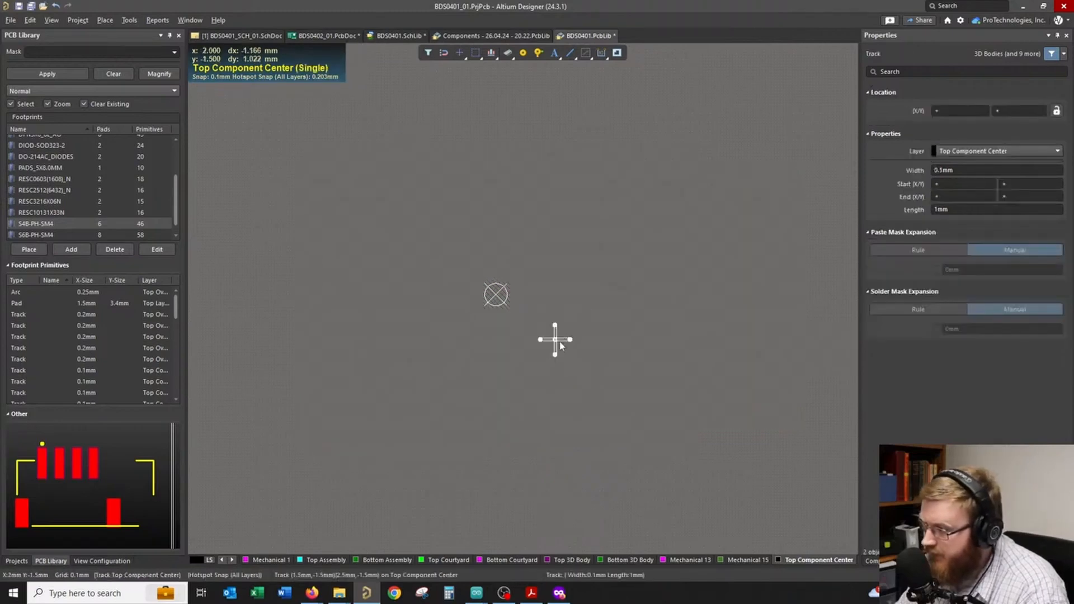
pyautogui.moveTo(555, 339); pyautogui.dragTo(496, 294)
pyautogui.click(562, 338)
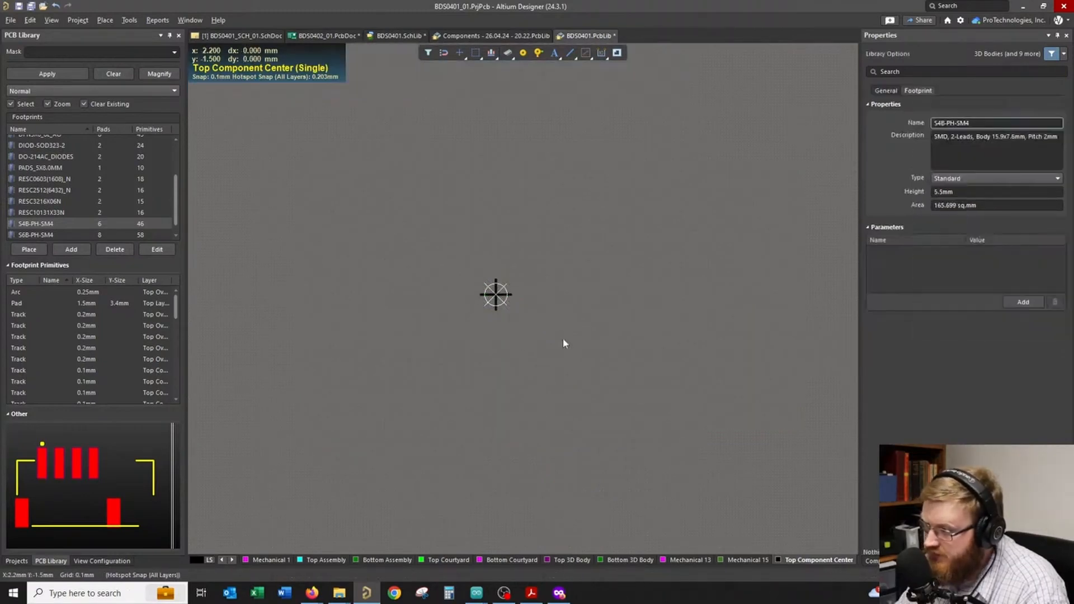
pyautogui.hotkey('shift', 's')
# - Shorten the lower silkscreen line so that it ends just before the right mounting pad
pyautogui.moveTo(698, 449); pyautogui.dragTo(660, 443, button='right')
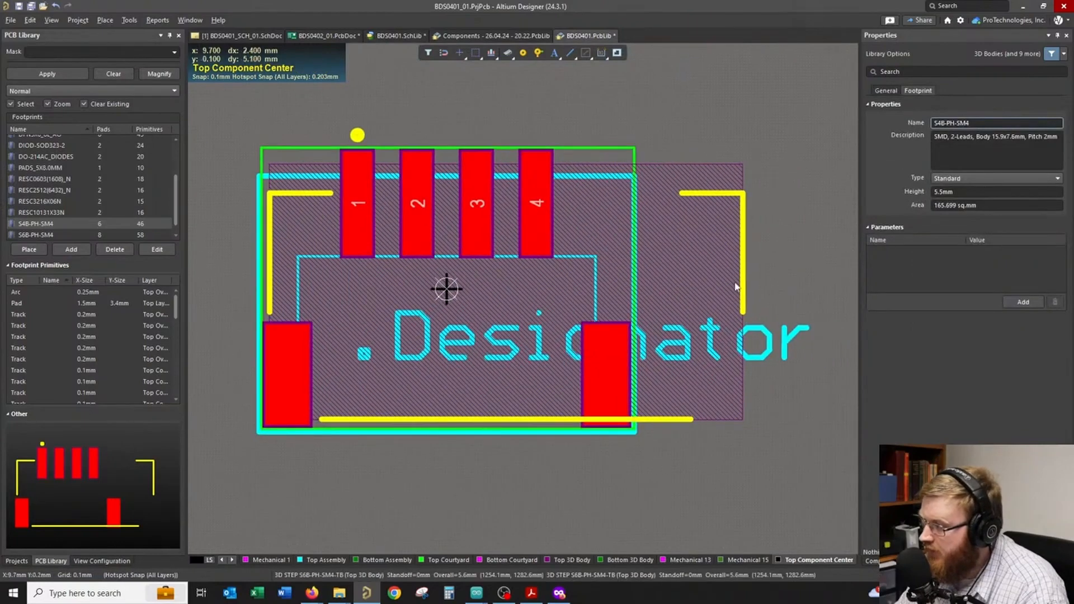
pyautogui.click(669, 420)
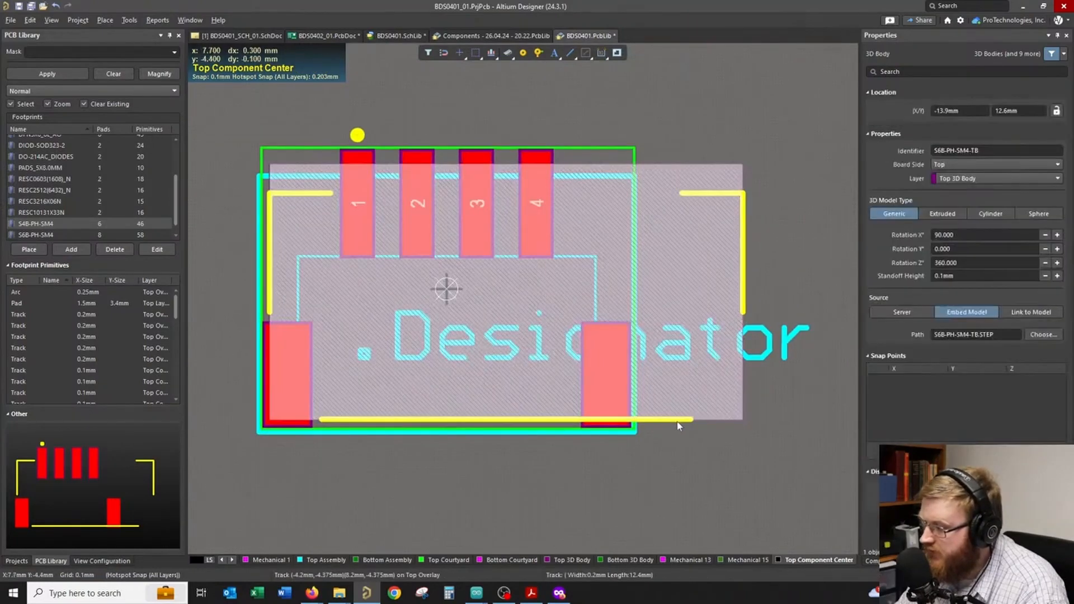
pyautogui.moveTo(690, 420); pyautogui.dragTo(574, 420)
pyautogui.click(794, 267)
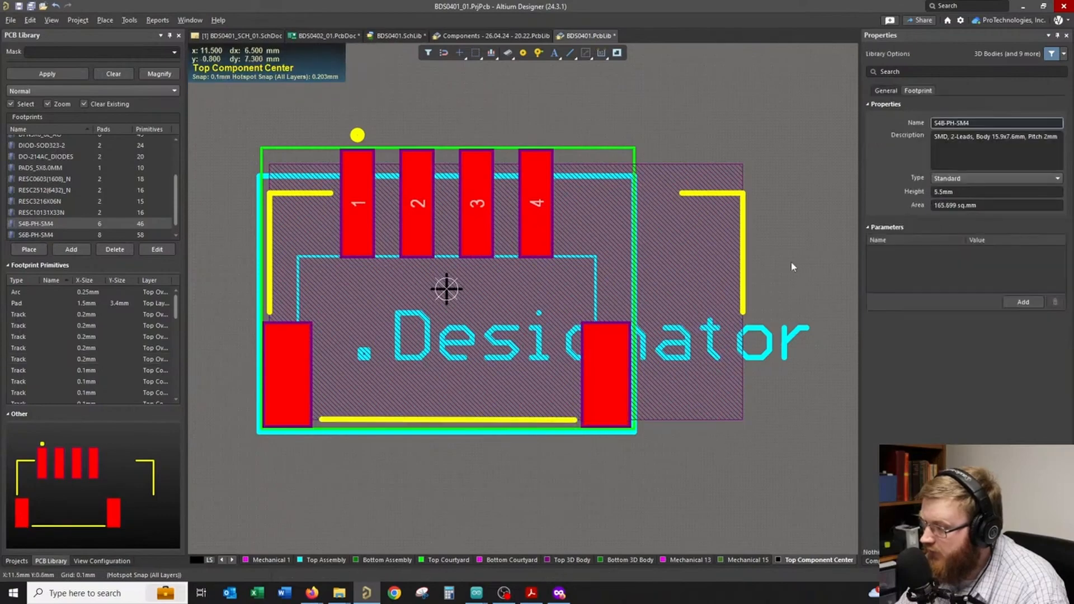
# - Move the right-hand silkscreen corner left above the right mounting pad and delete the S6B-PH-SM4-TB 3D body
pyautogui.moveTo(809, 299); pyautogui.dragTo(728, 188)
pyautogui.click(709, 137)
pyautogui.moveTo(661, 127); pyautogui.dragTo(783, 321)
pyautogui.moveTo(746, 264); pyautogui.dragTo(624, 262)
pyautogui.click(729, 278)
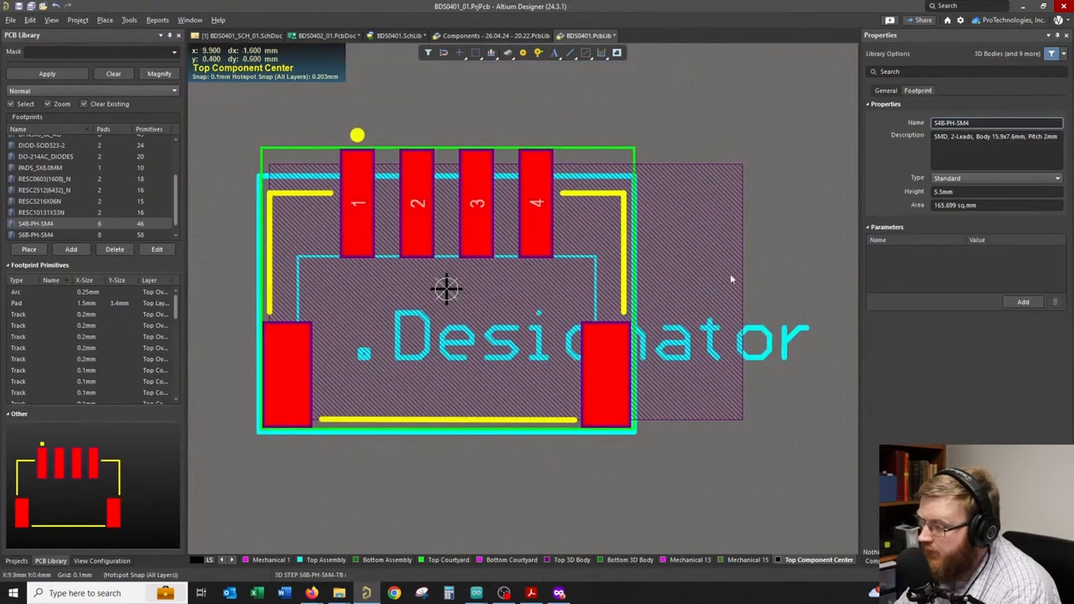
pyautogui.press('Delete')
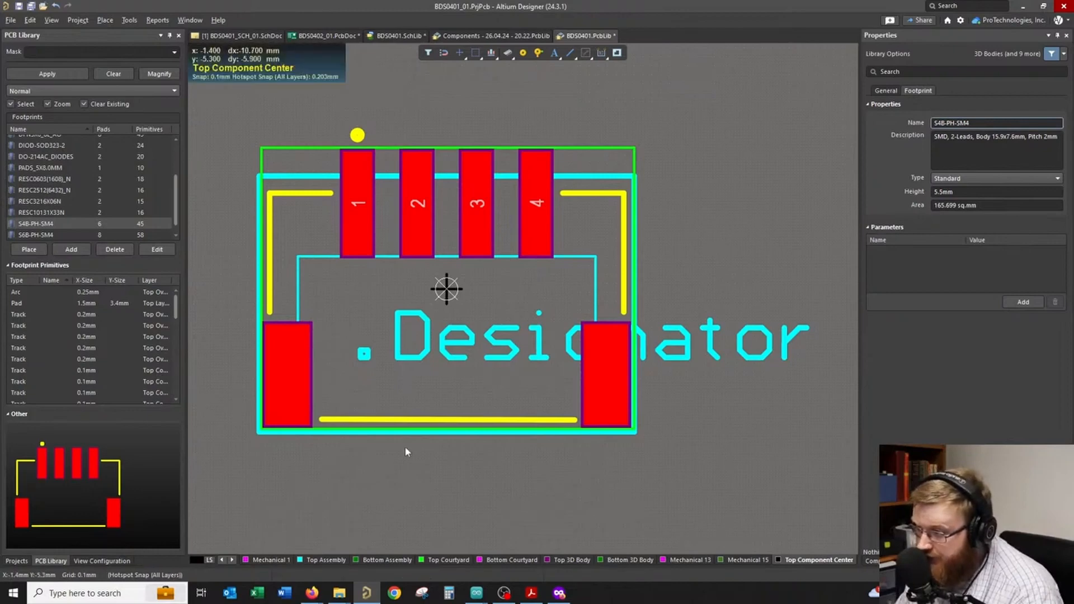
pyautogui.click(327, 560)
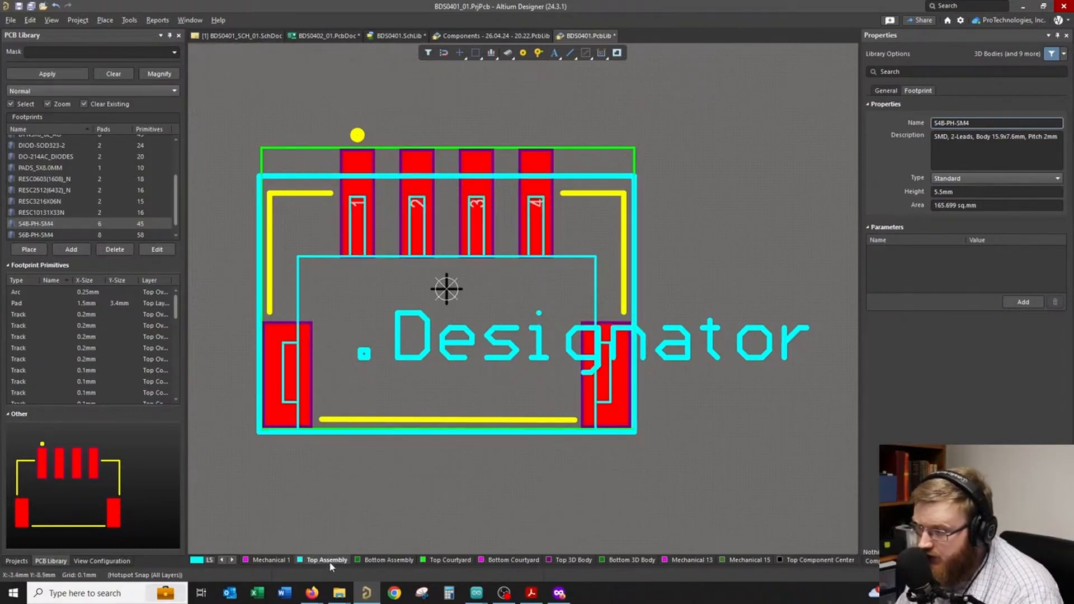
pyautogui.doubleClick(268, 560)
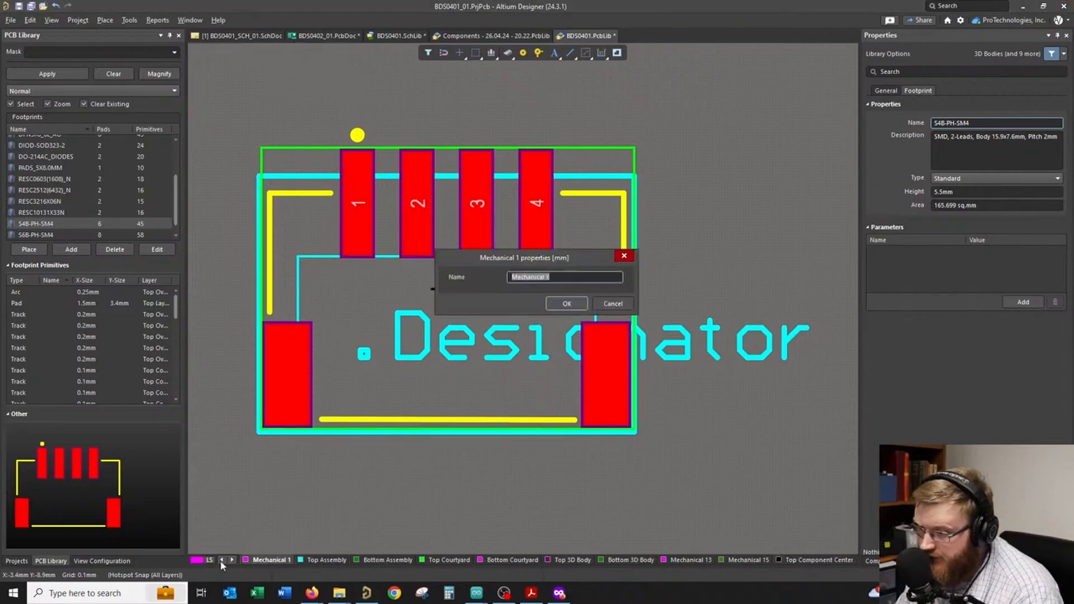
pyautogui.click(613, 304)
pyautogui.click(221, 560)
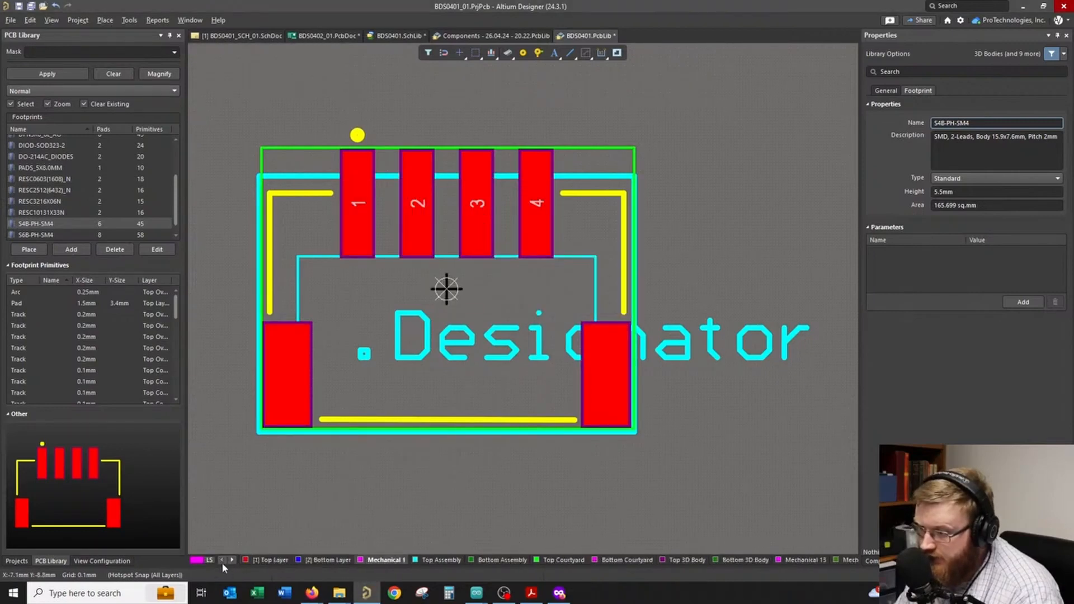
pyautogui.click(271, 560)
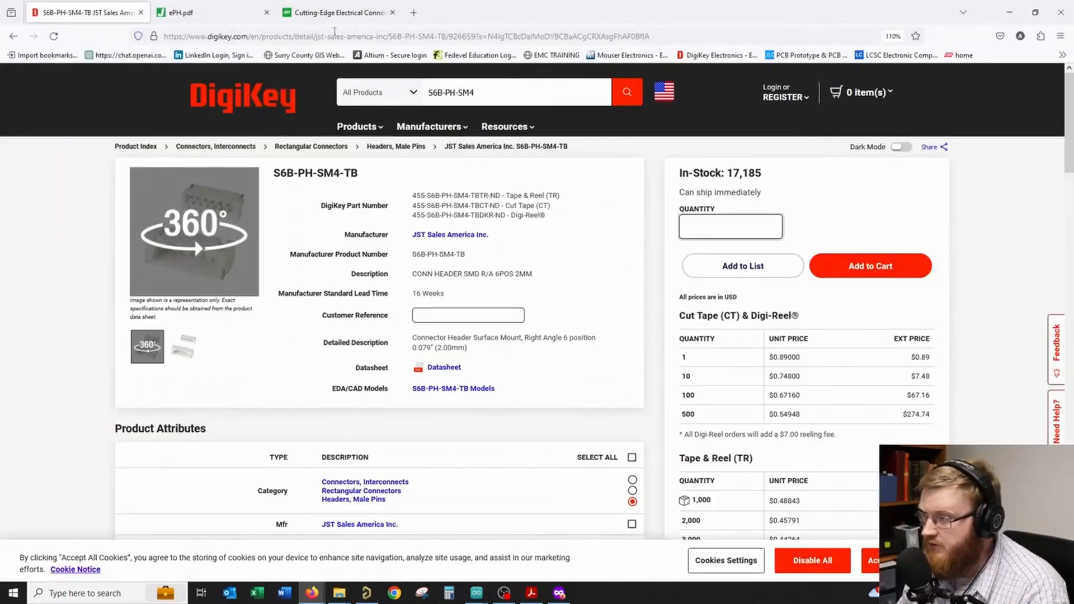
# - Search the product catalog on the JST manufacturer website for part number S6B-PH-SM4-TB
pyautogui.click(343, 14)
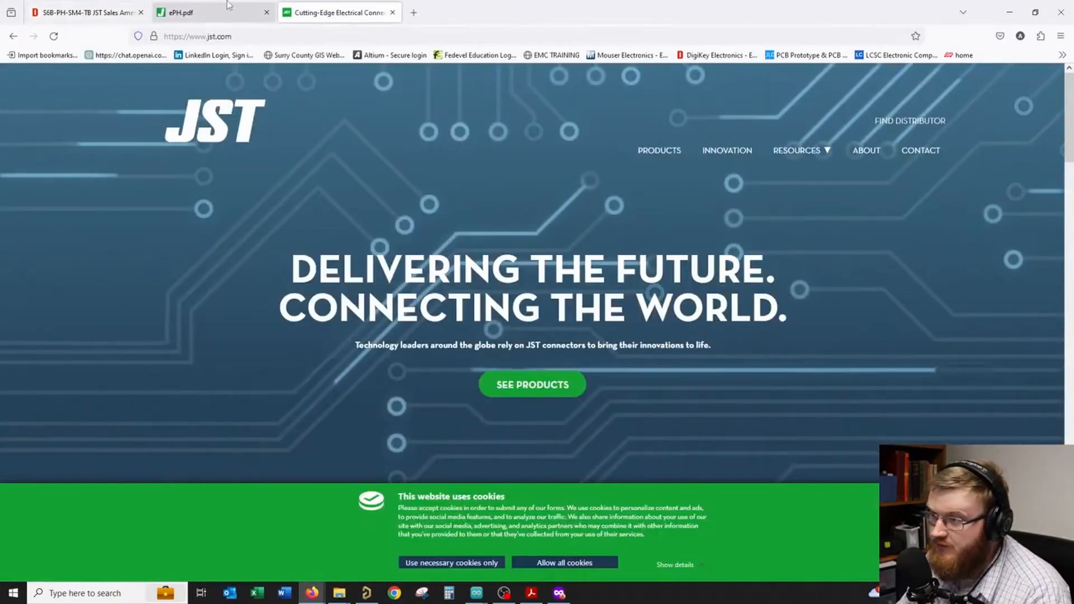
pyautogui.click(87, 12)
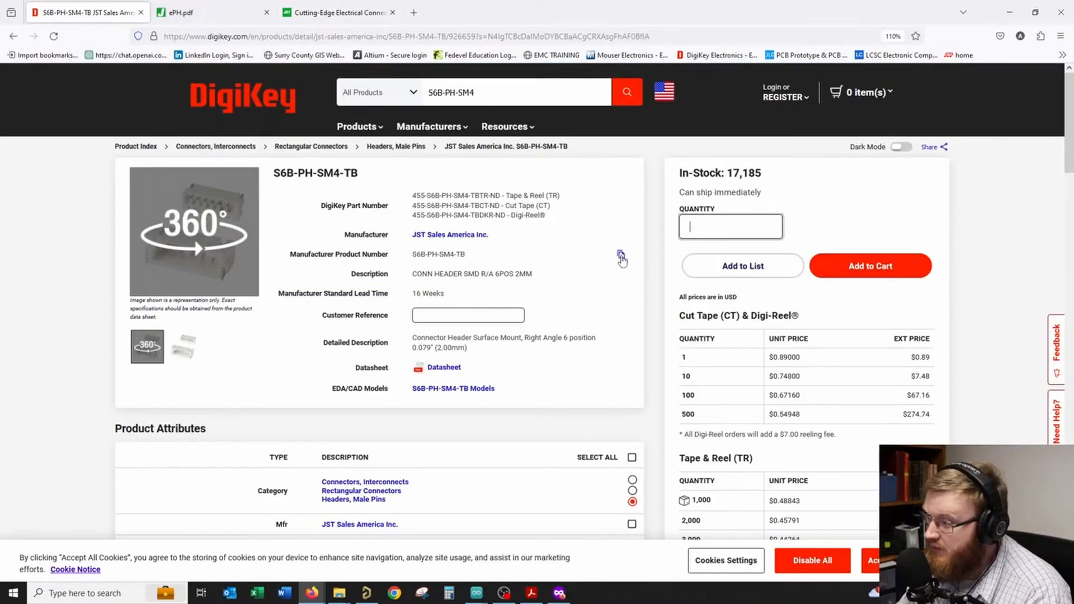
pyautogui.click(342, 12)
pyautogui.moveTo(785, 156)
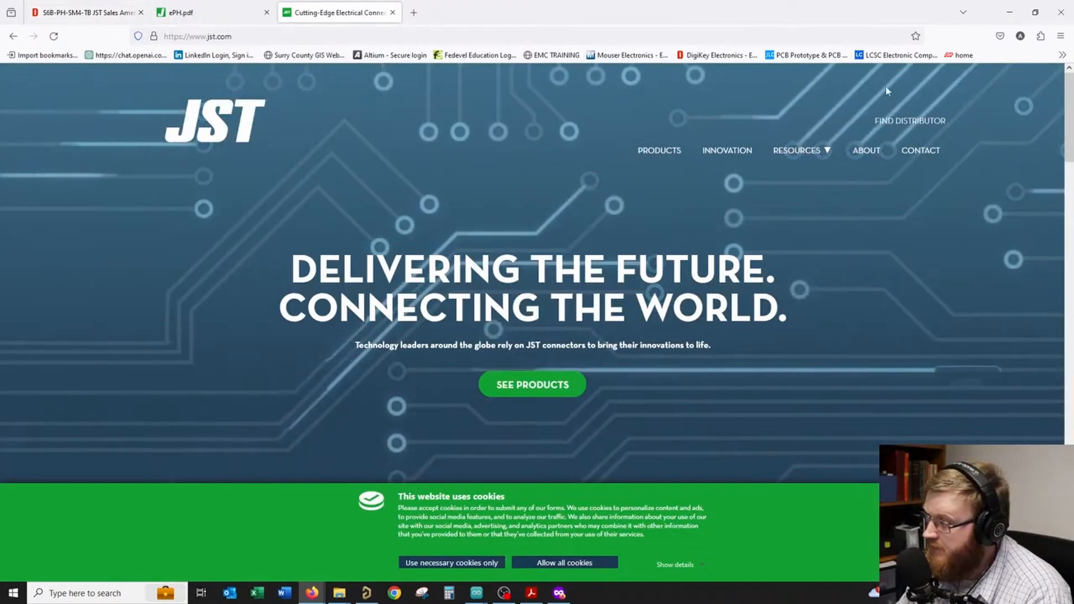
pyautogui.scroll(-1, 660, 261)
pyautogui.scroll(-1, 660, 260)
pyautogui.scroll(2, 671, 221)
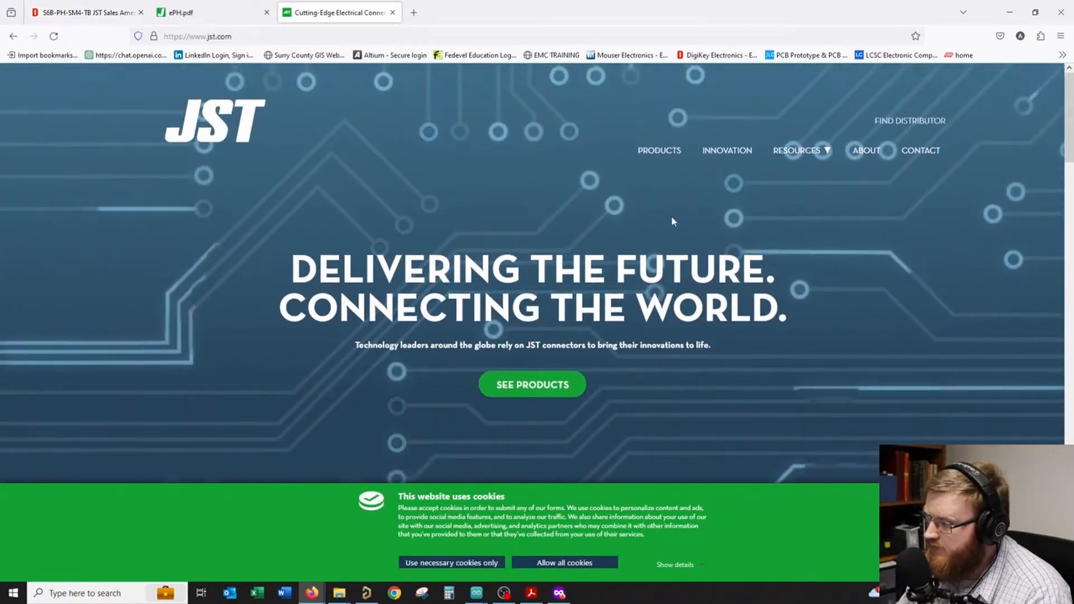
pyautogui.click(658, 160)
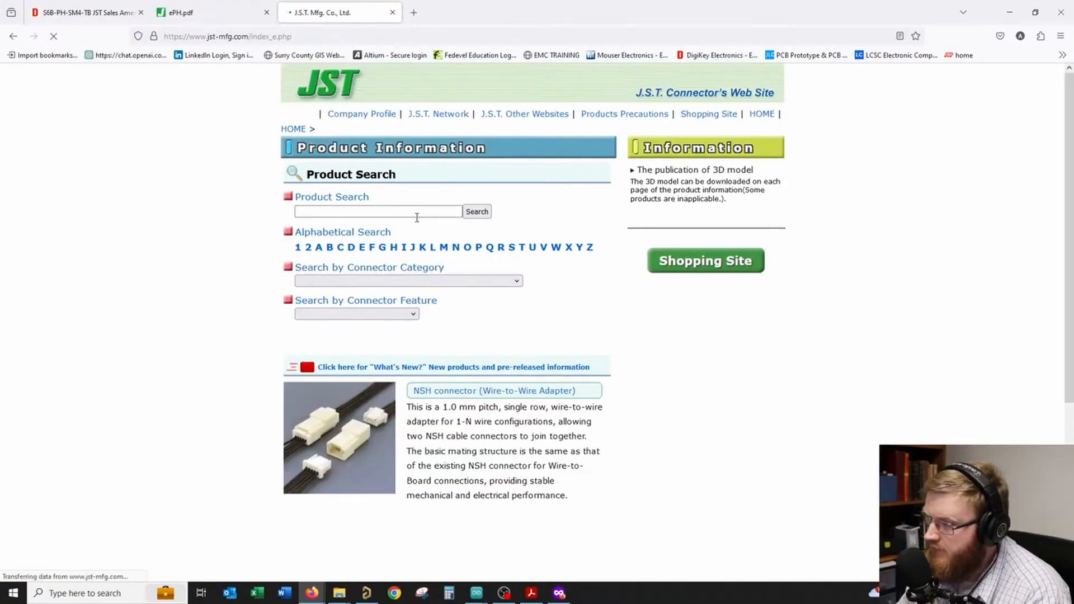
pyautogui.click(417, 211)
pyautogui.write('S6B-PH-SM4-TB')
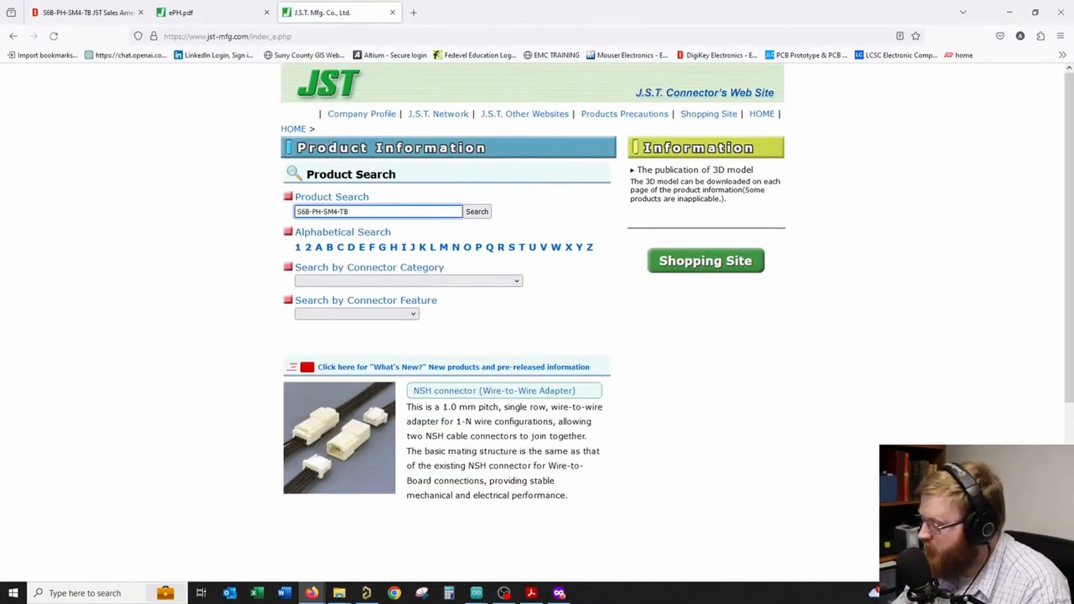
pyautogui.click(476, 212)
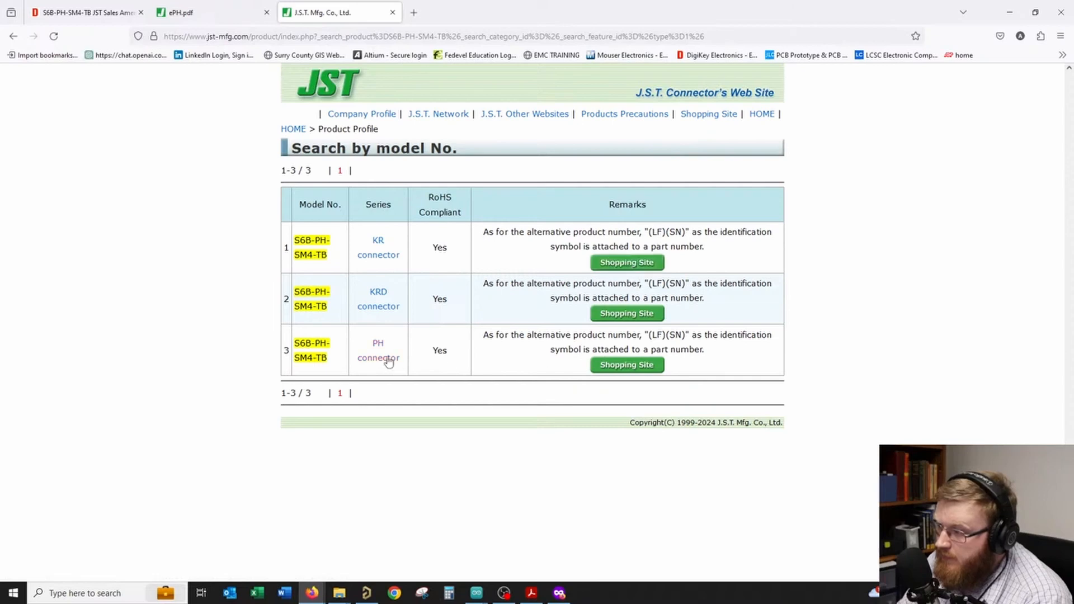
# - Open the JST shop entry for the S6B-PH-SM4-TB PH connector and examine its product details for a 3D model
pyautogui.click(642, 364)
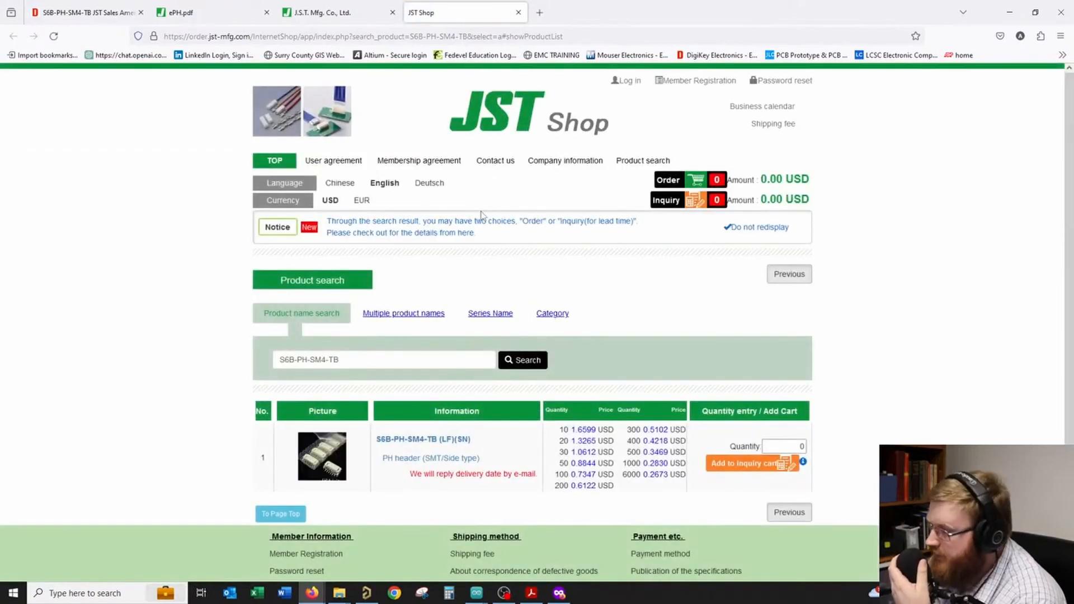
pyautogui.scroll(-2, 536, 351)
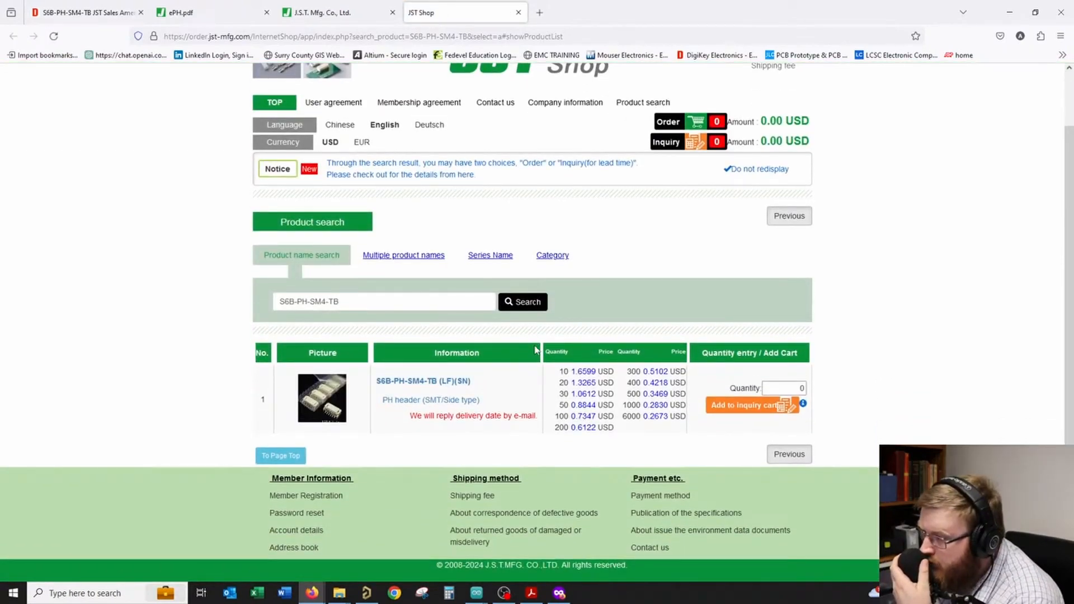
pyautogui.click(450, 381)
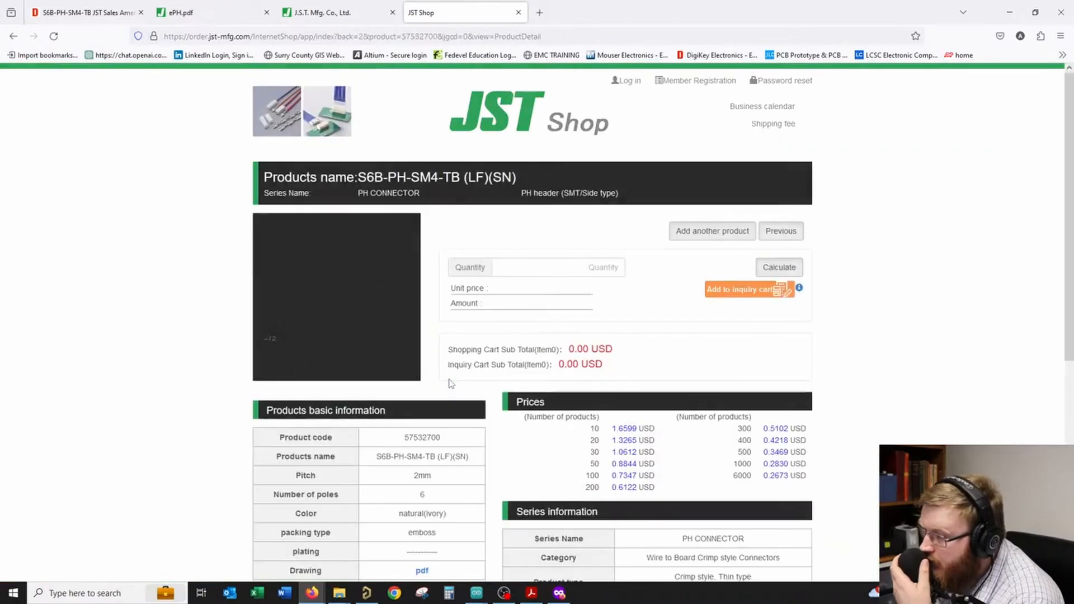
pyautogui.scroll(-4, 451, 384)
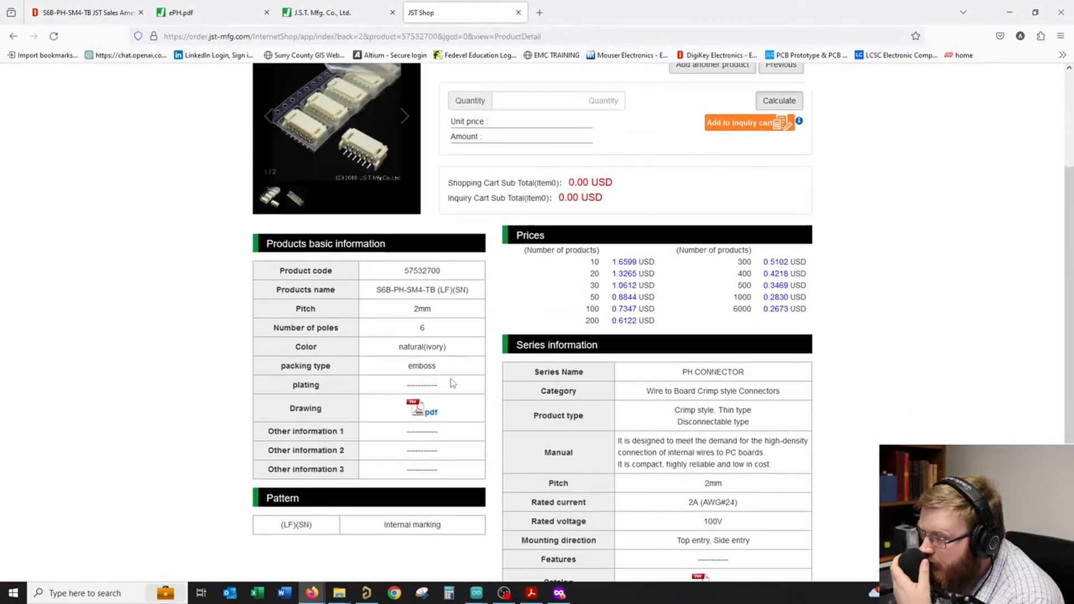
pyautogui.scroll(-3, 453, 383)
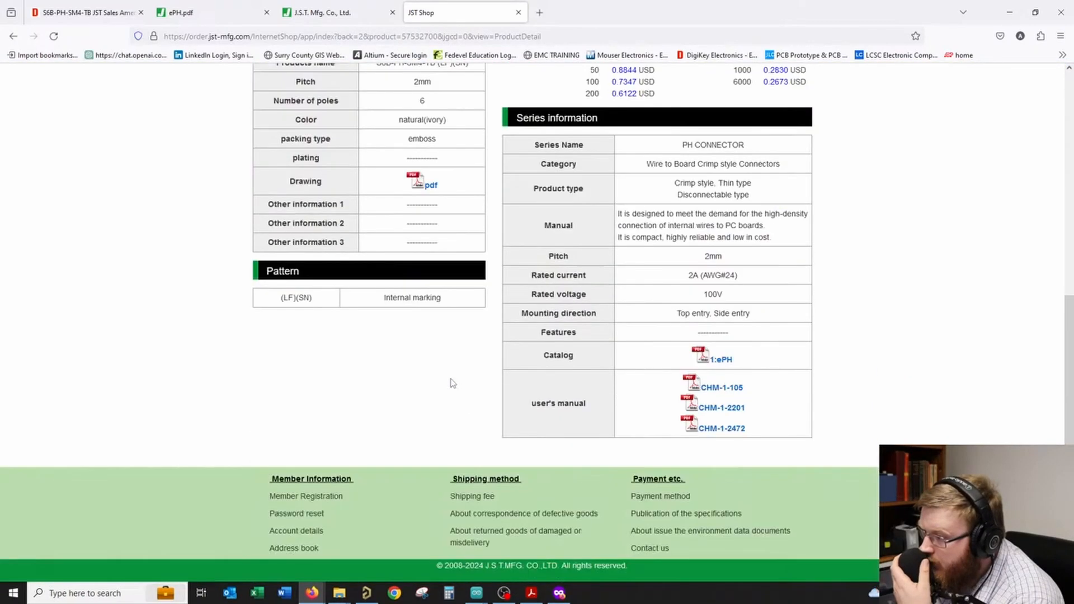
pyautogui.scroll(5, 453, 383)
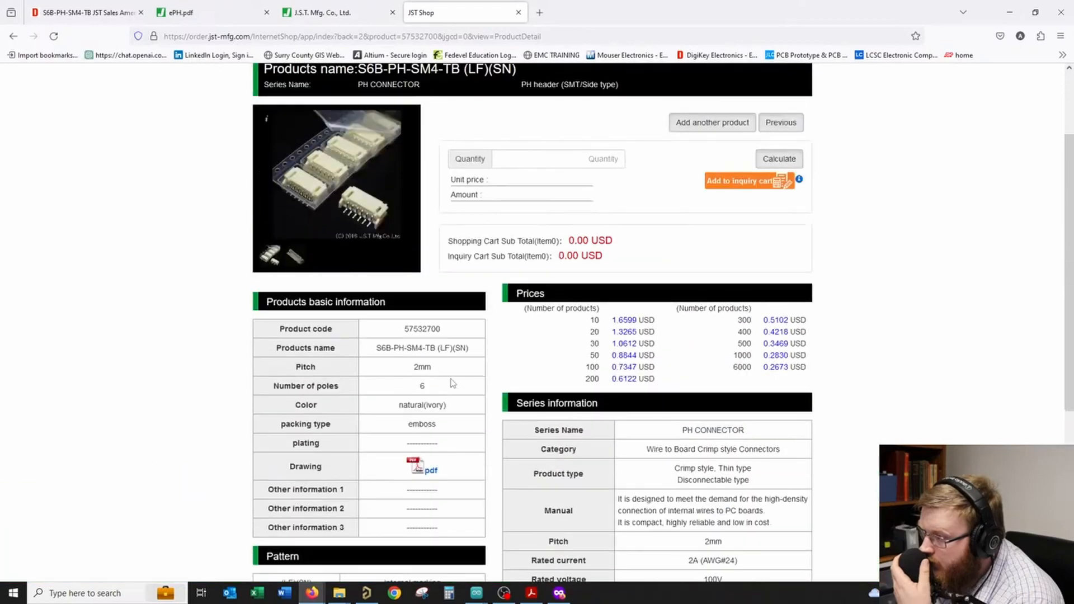
pyautogui.scroll(2, 453, 383)
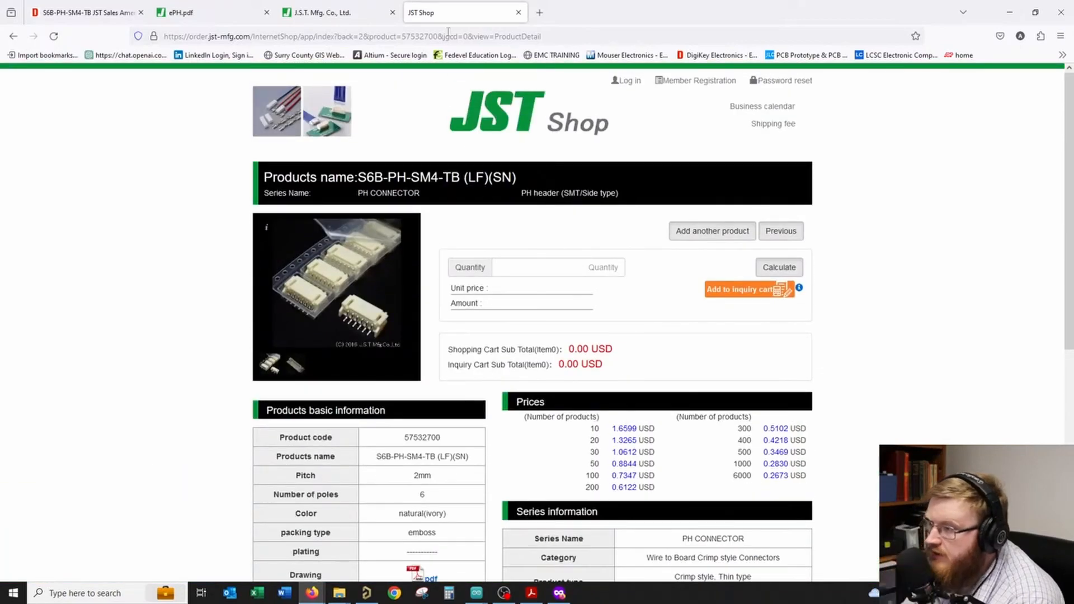
# - Return to the JST search results and open the PH connector series' 3D/2D data list
pyautogui.click(324, 9)
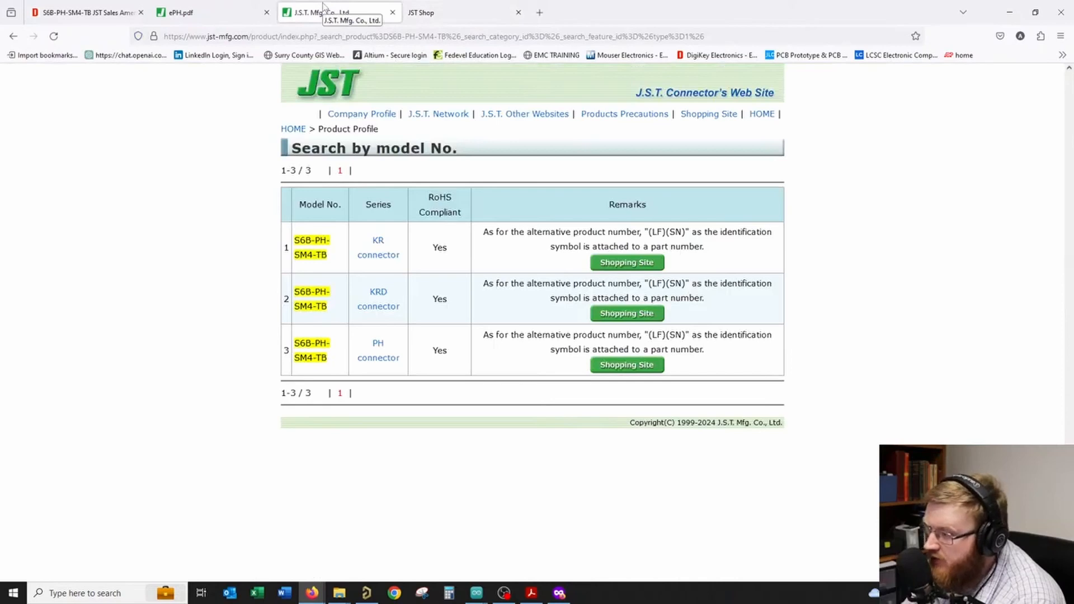
pyautogui.click(377, 345)
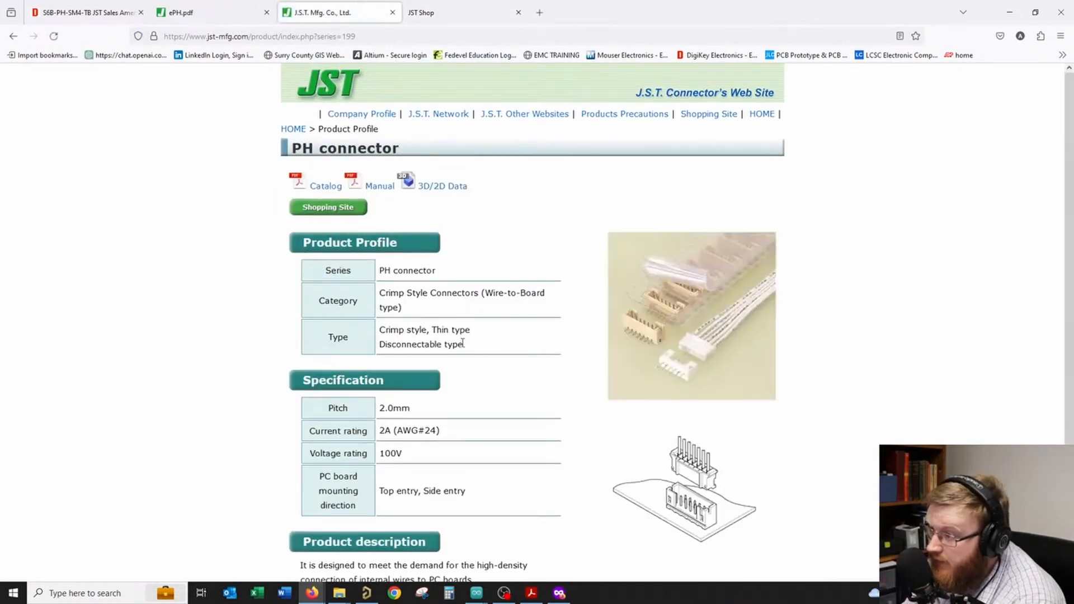
pyautogui.click(442, 188)
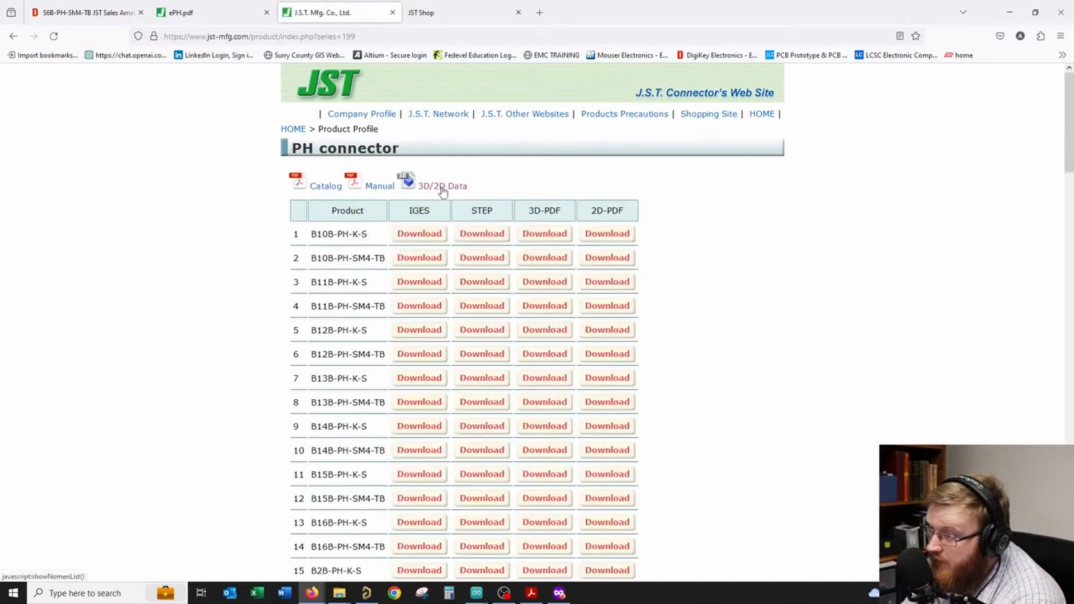
# - Request the STEP download for S4B-PH-SM4-TB from the 3D/2D data list, then close the licence agreement page
pyautogui.scroll(-20, 327, 312)
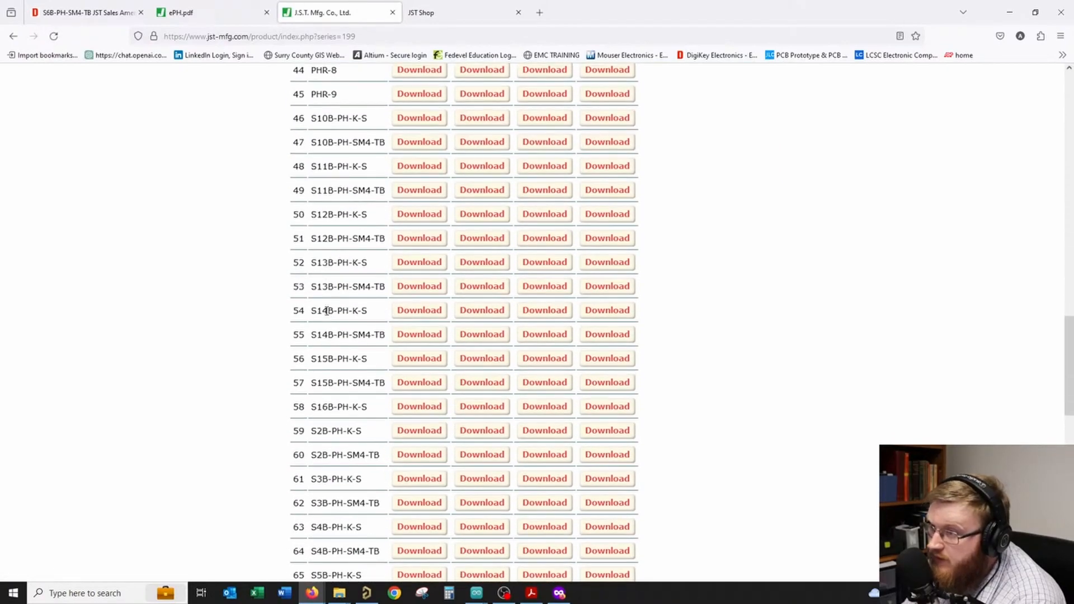
pyautogui.scroll(-12, 326, 311)
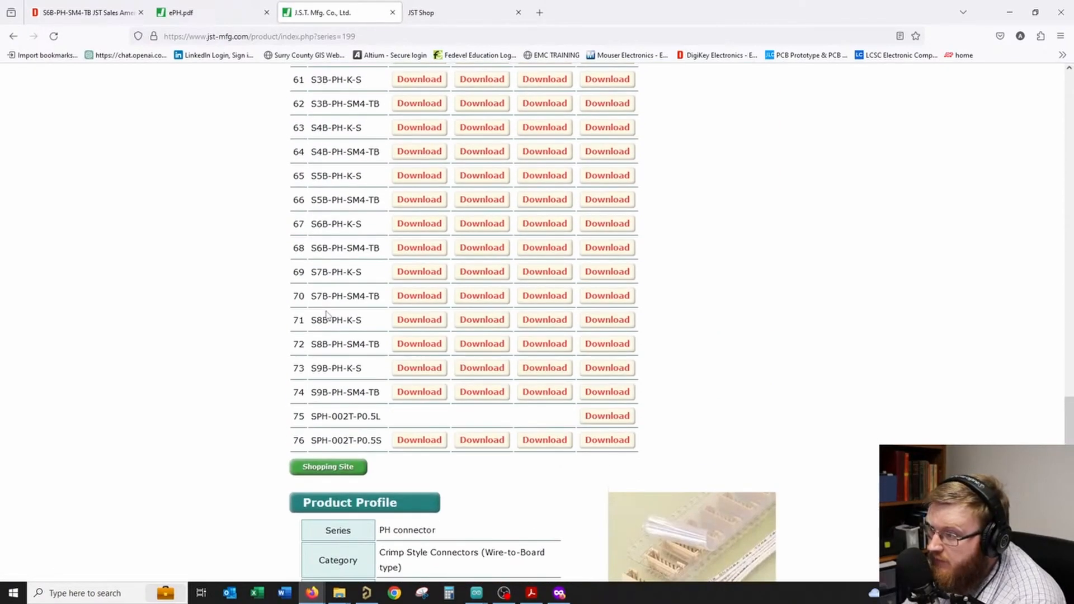
pyautogui.scroll(2, 328, 315)
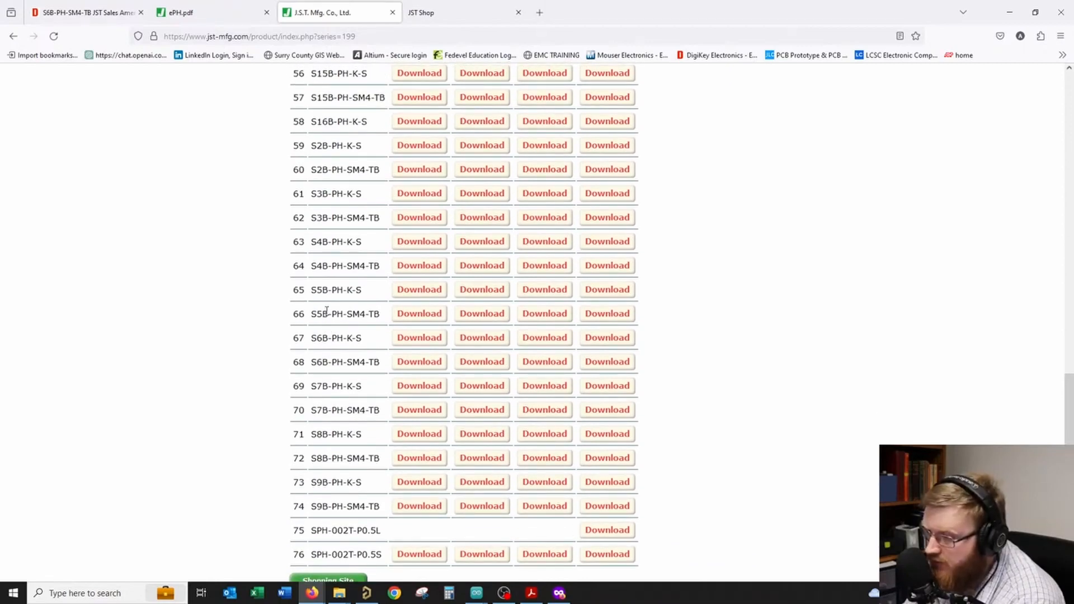
pyautogui.scroll(1, 326, 311)
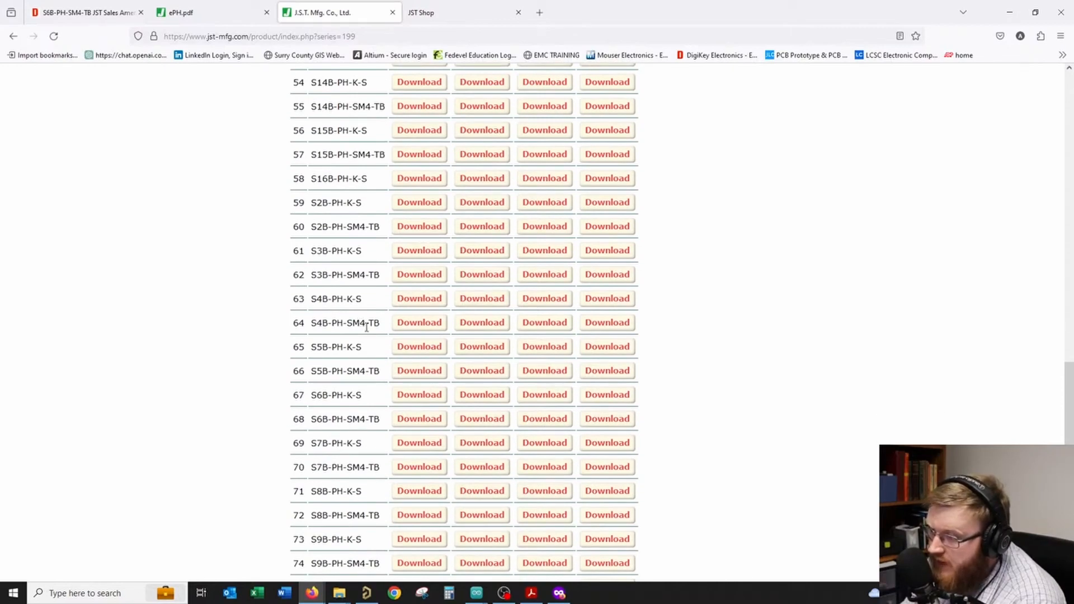
pyautogui.scroll(20, 418, 332)
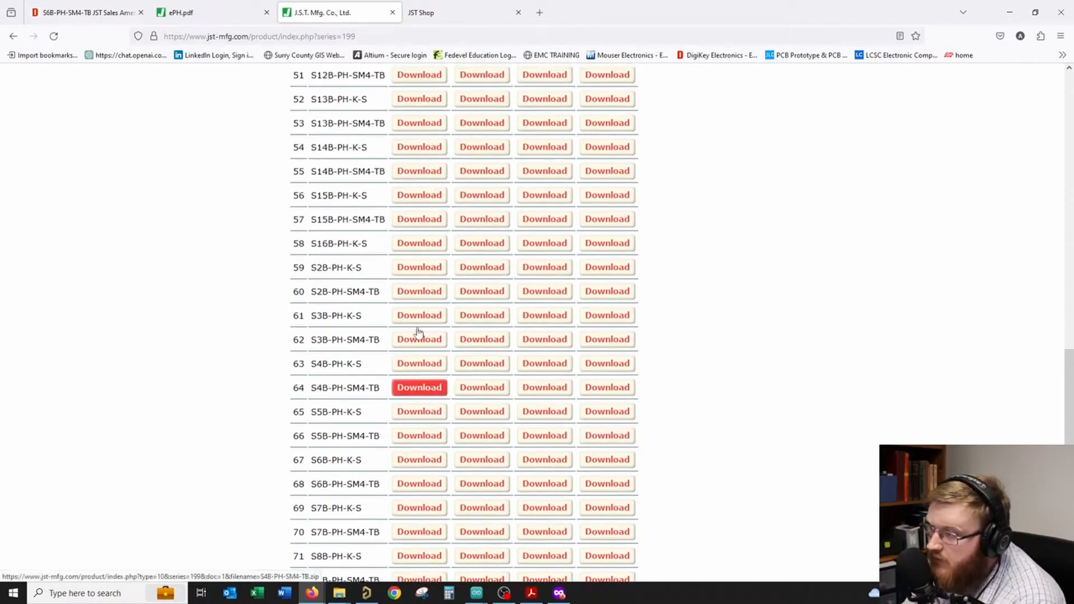
pyautogui.scroll(5, 420, 331)
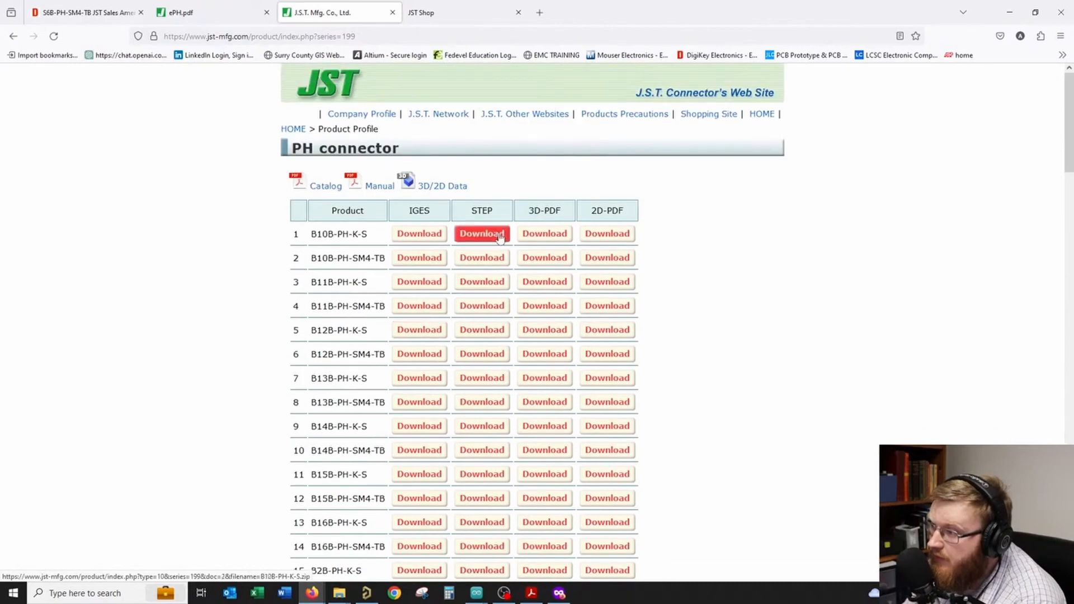
pyautogui.scroll(-20, 479, 241)
pyautogui.scroll(-6, 486, 263)
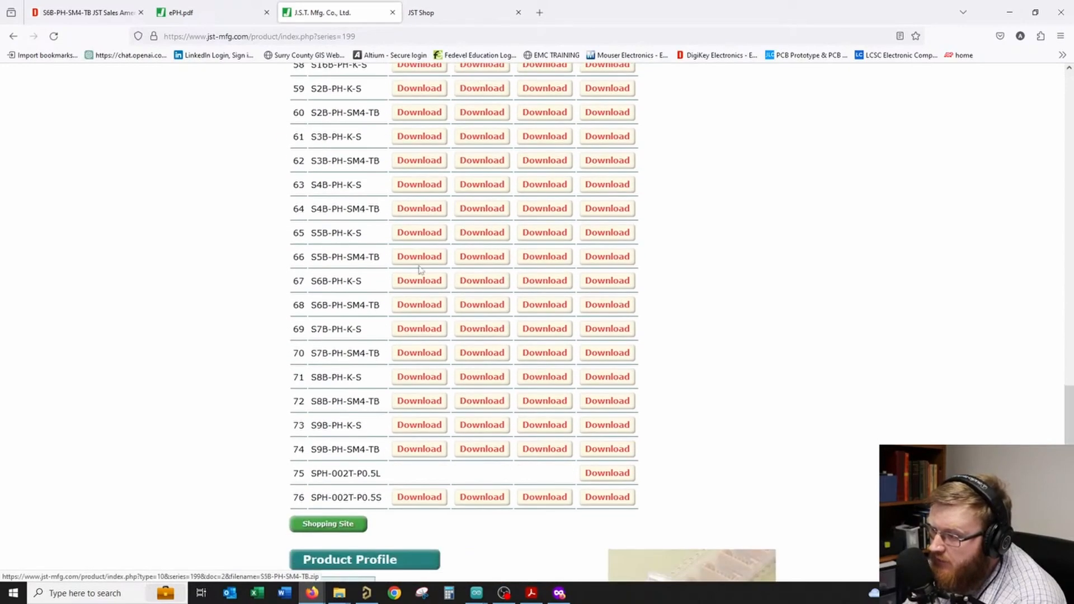
pyautogui.scroll(1, 414, 271)
pyautogui.click(478, 269)
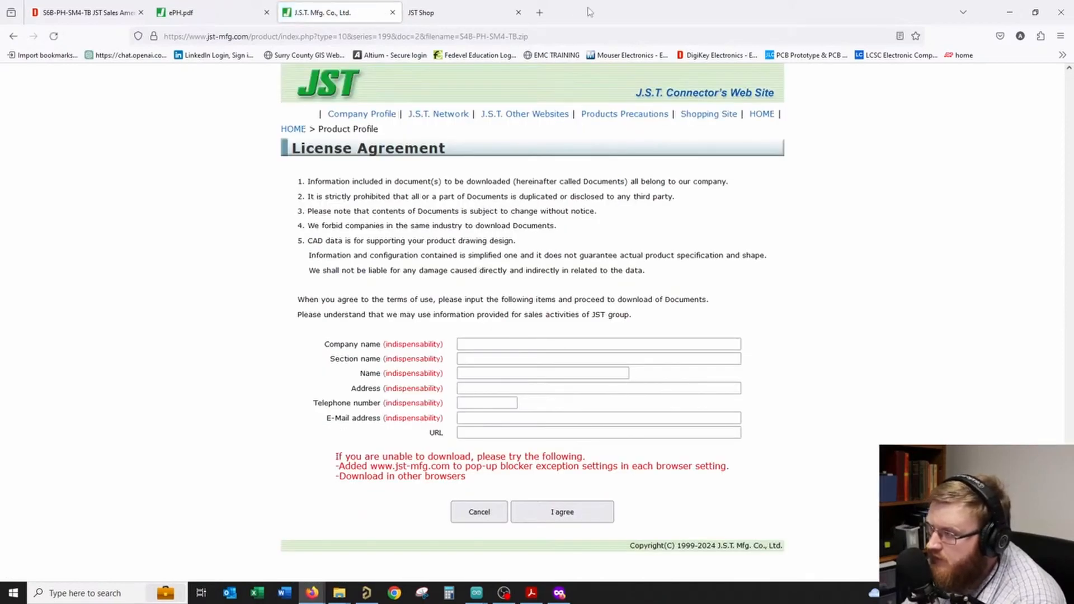
pyautogui.click(392, 13)
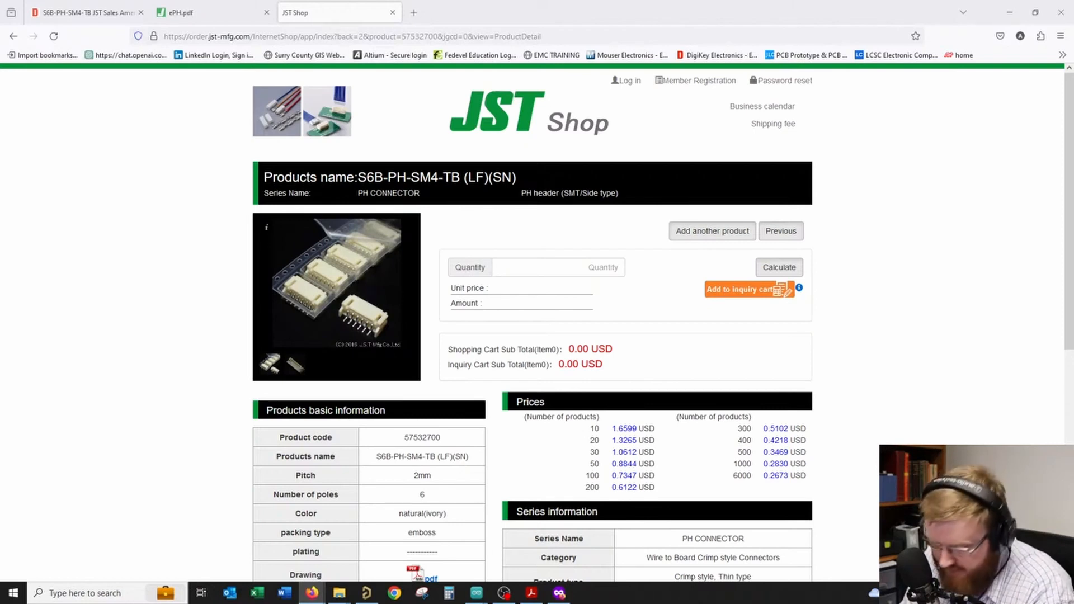
pyautogui.press('capslock')
pyautogui.press('capslock')
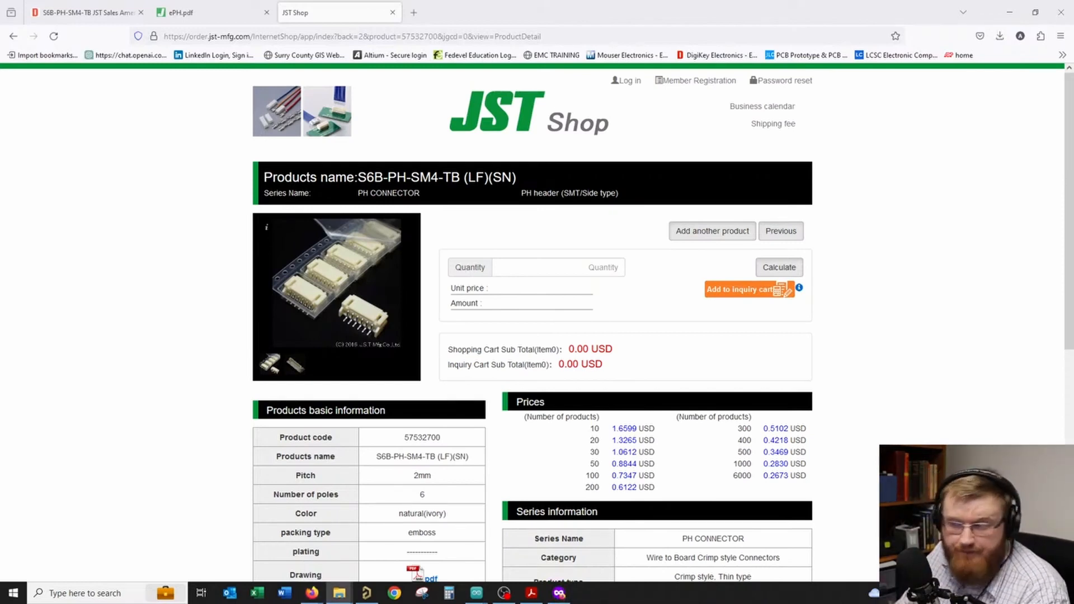
# - Switch to Altium Designer and place the 039303045 model as an embedded 3D body at the S4B-PH-SM4 footprint's origin
pyautogui.click(366, 593)
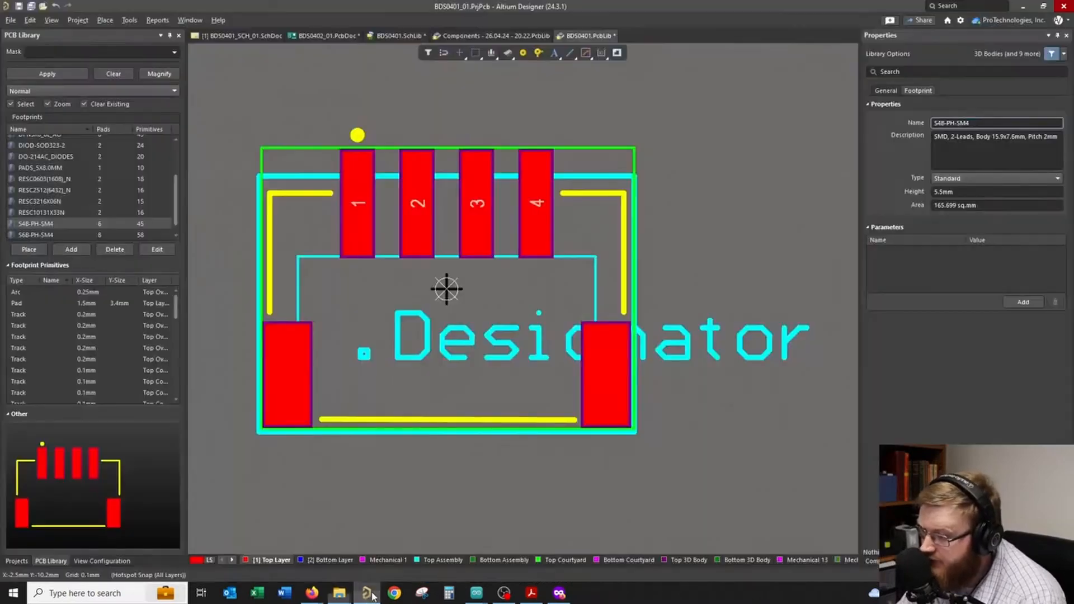
pyautogui.click(105, 20)
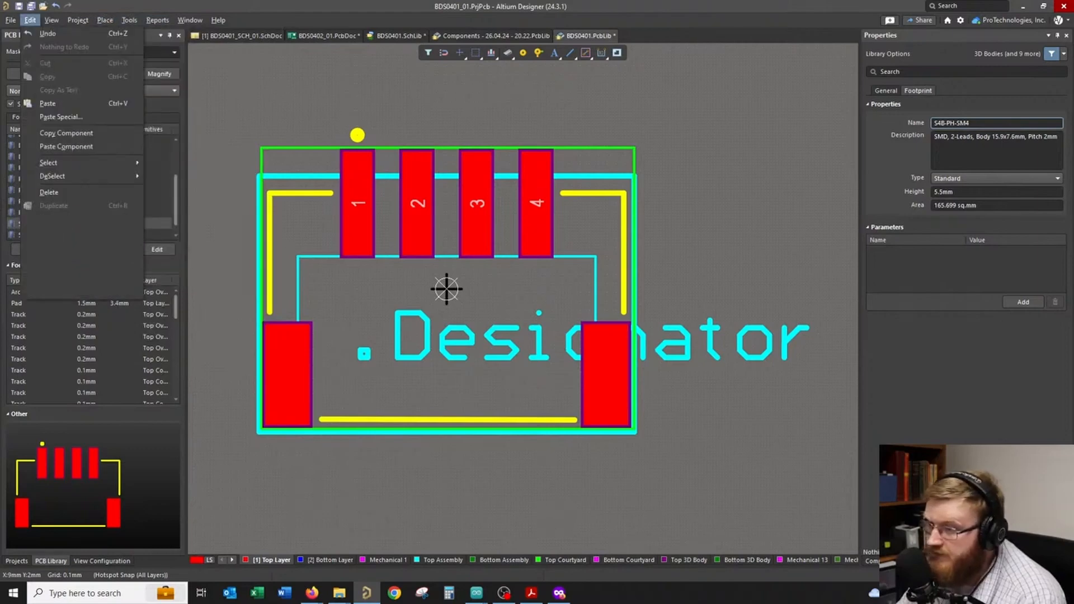
pyautogui.click(339, 593)
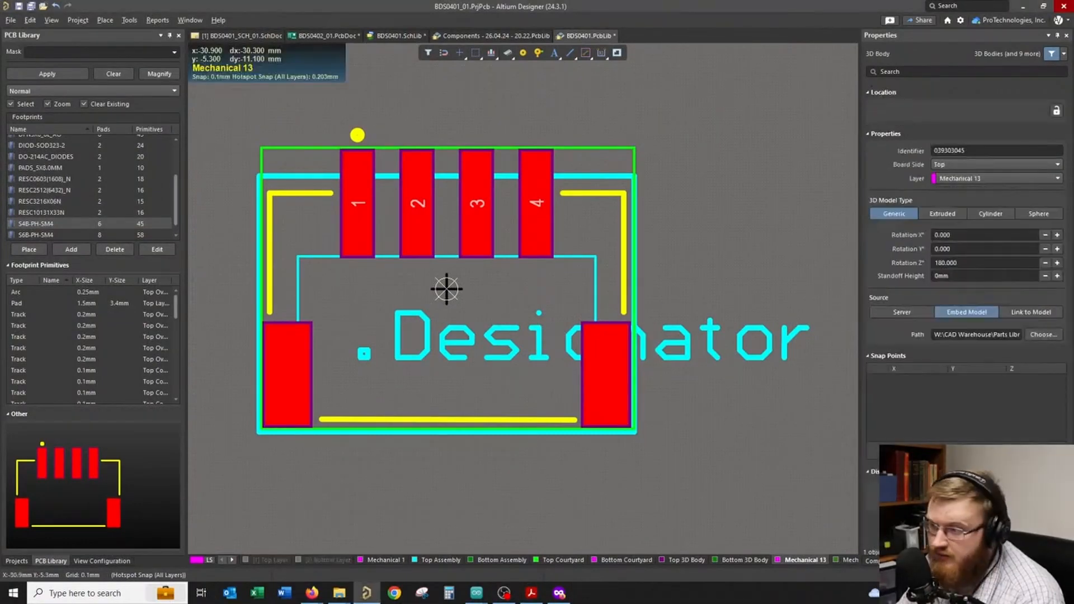
pyautogui.click(446, 289)
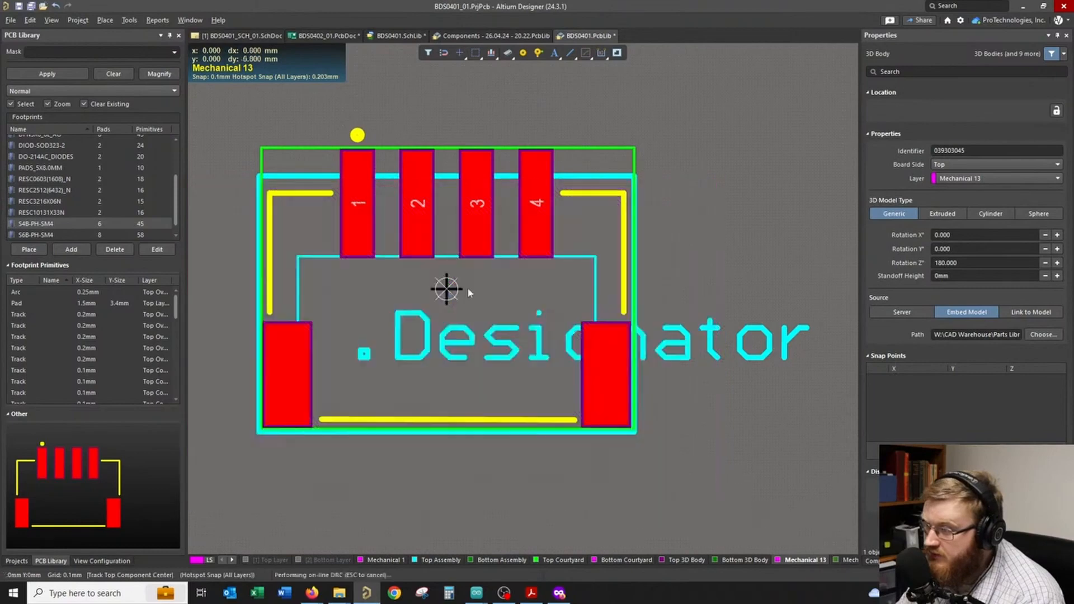
pyautogui.press('Escape')
# - Assign the newly placed 3D body to the Top 3D Body layer
pyautogui.keyDown('ctrl'); pyautogui.scroll(-3, 712, 155); pyautogui.keyUp('ctrl')
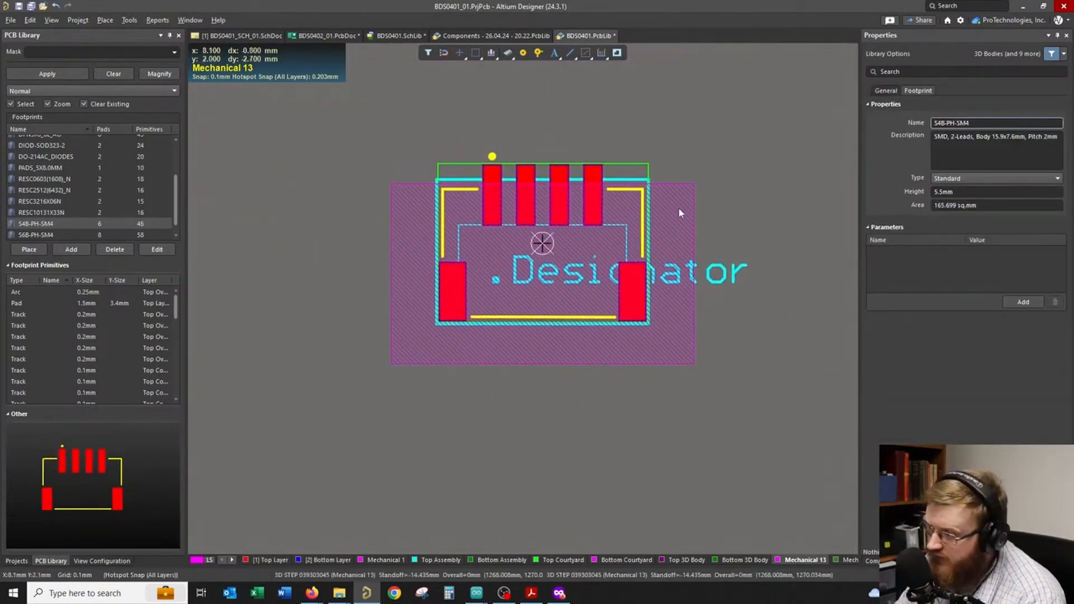
pyautogui.click(681, 211)
pyautogui.click(961, 180)
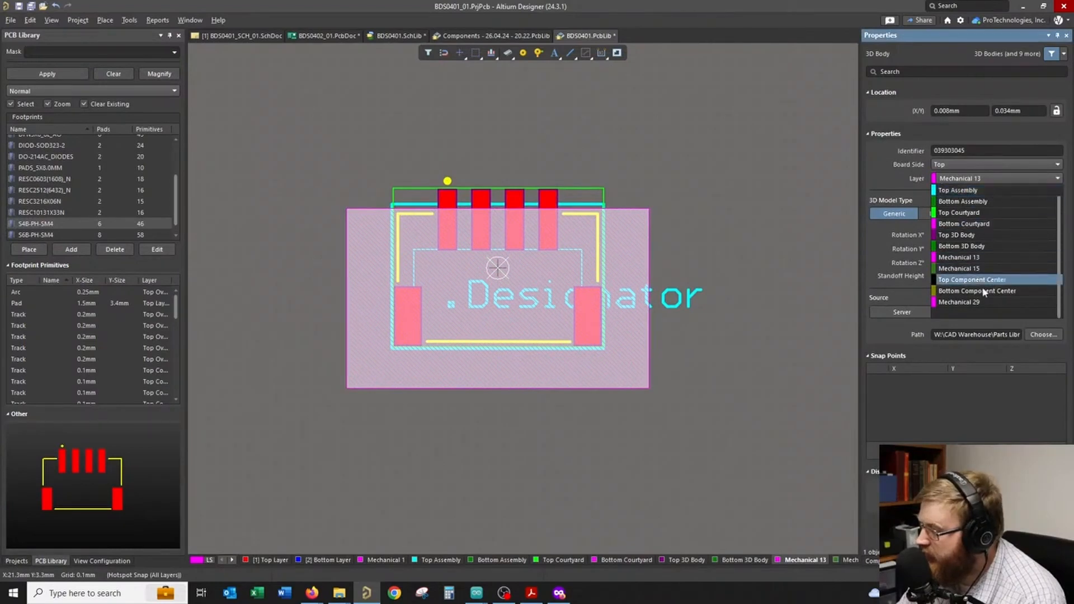
pyautogui.scroll(1, 983, 291)
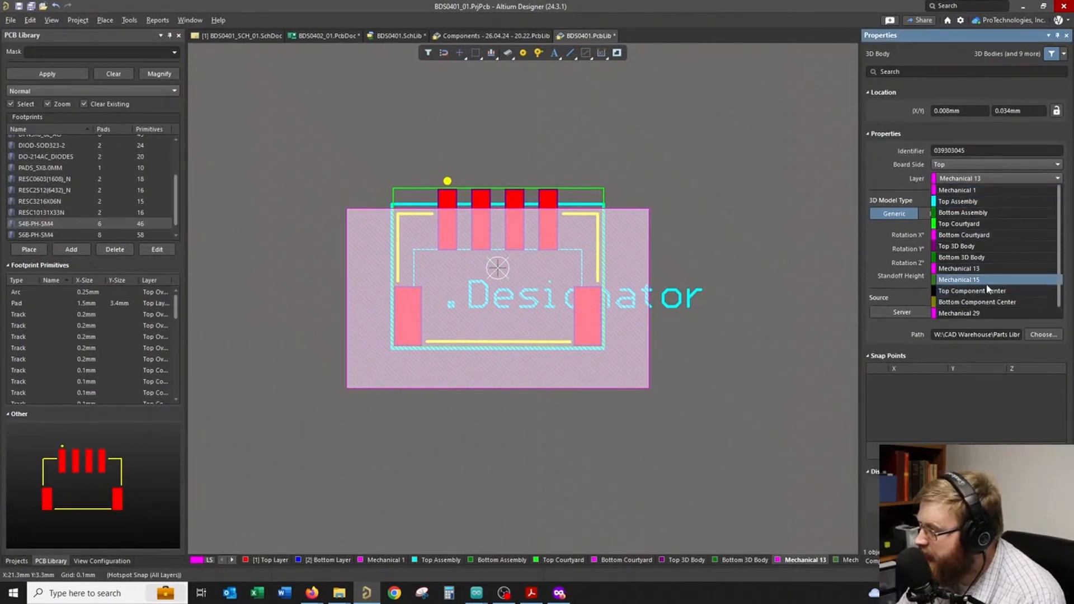
pyautogui.click(994, 247)
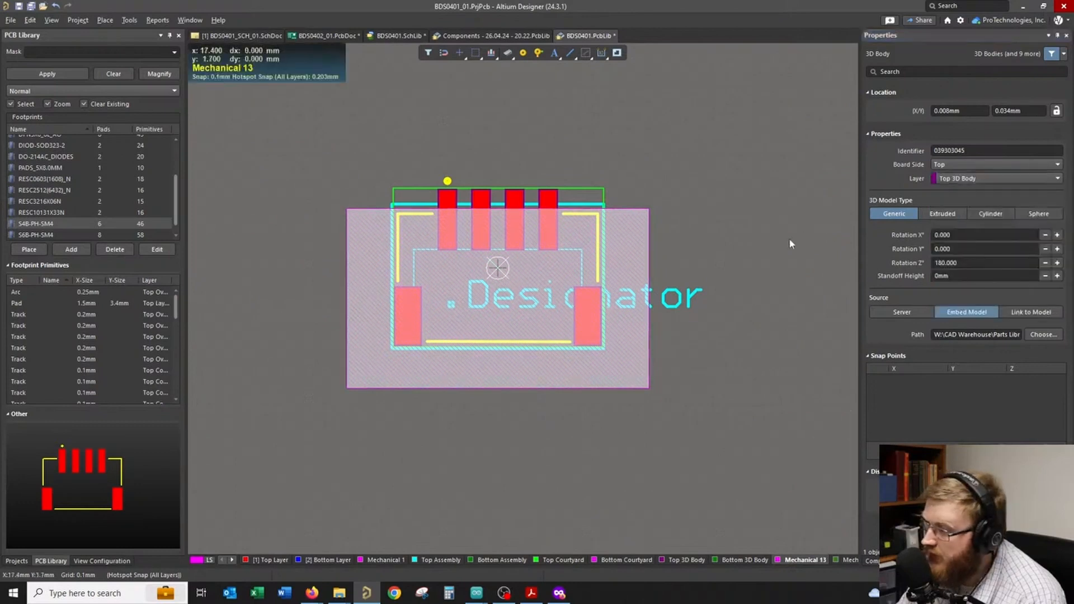
# - Check the 039303045 body in the 3D view, then delete it from the S4B-PH-SM4 footprint
pyautogui.click(790, 243)
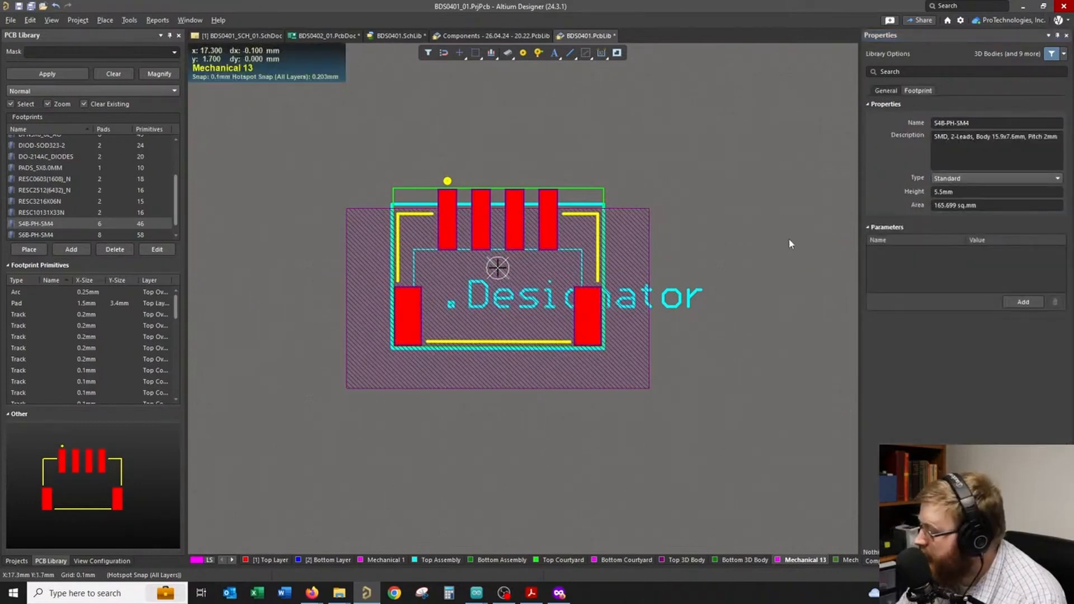
pyautogui.click(625, 240)
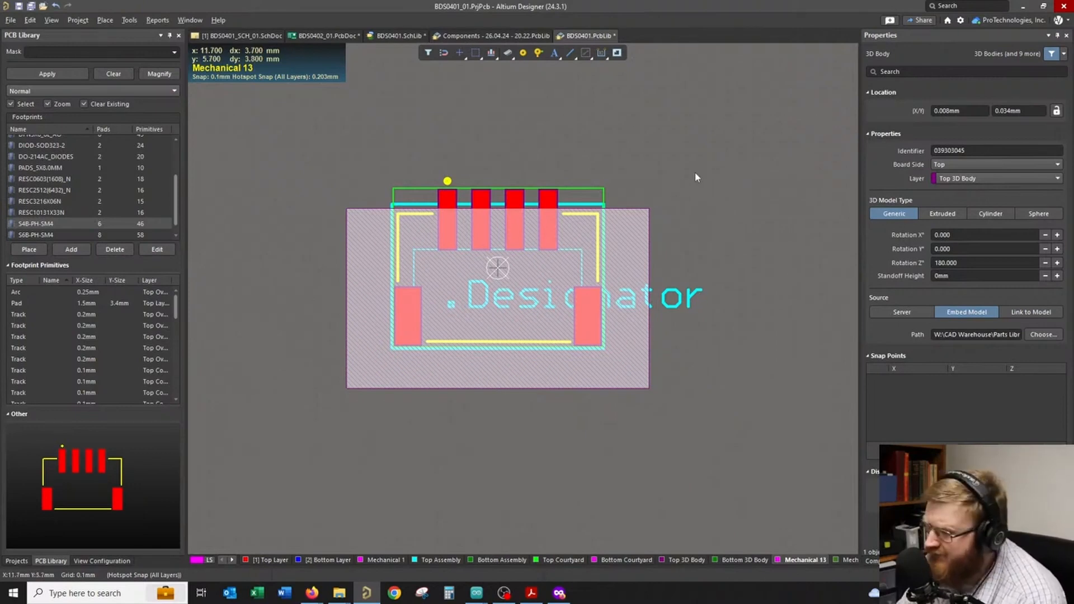
pyautogui.keyDown('ctrl'); pyautogui.scroll(1, 676, 238); pyautogui.keyUp('ctrl')
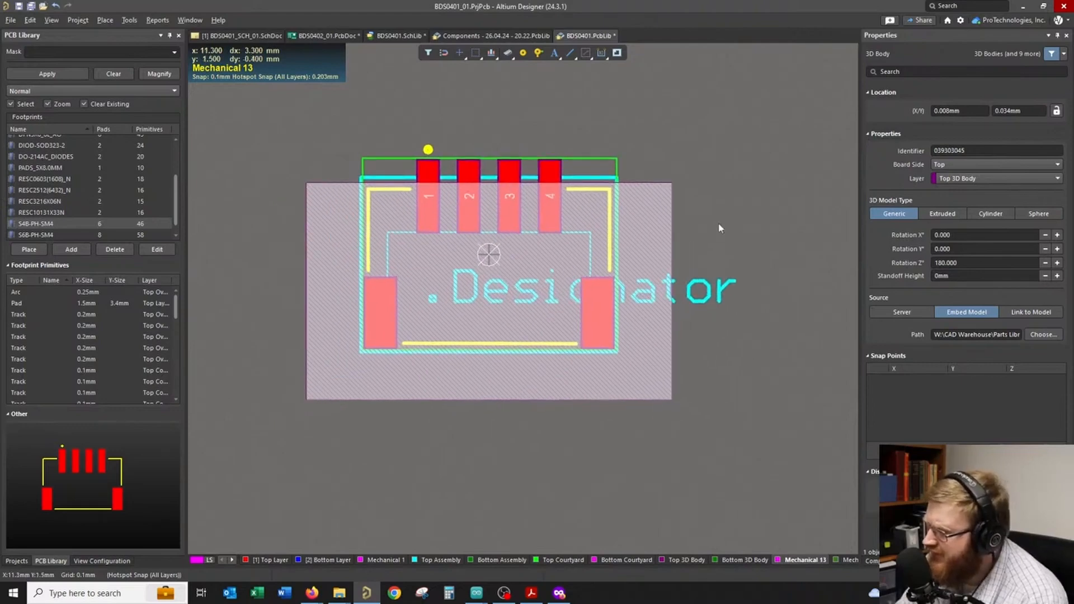
pyautogui.click(740, 235)
pyautogui.press('3')
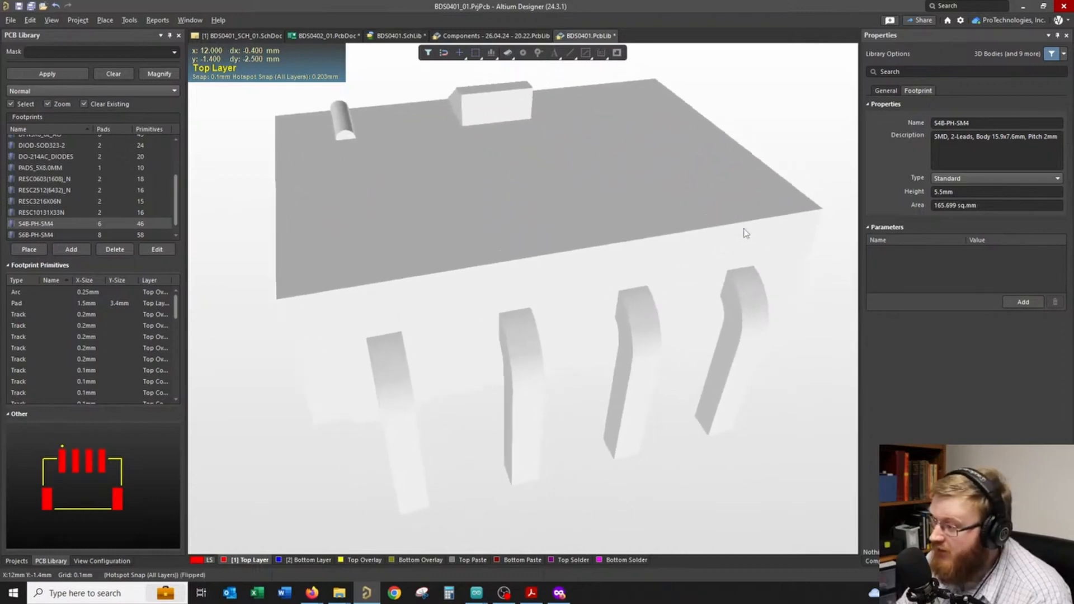
pyautogui.press('2')
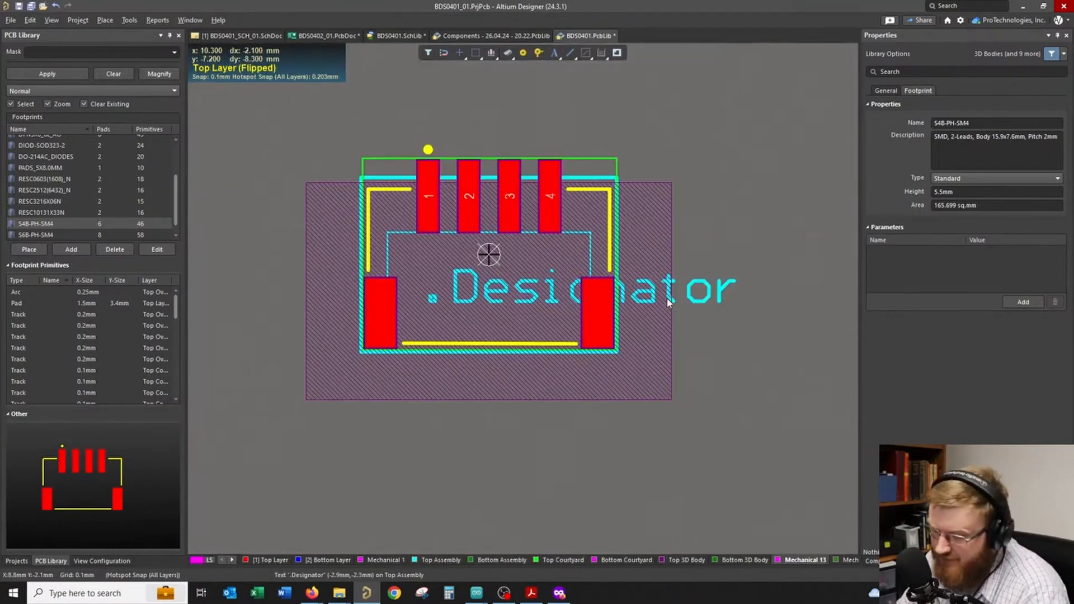
pyautogui.click(661, 218)
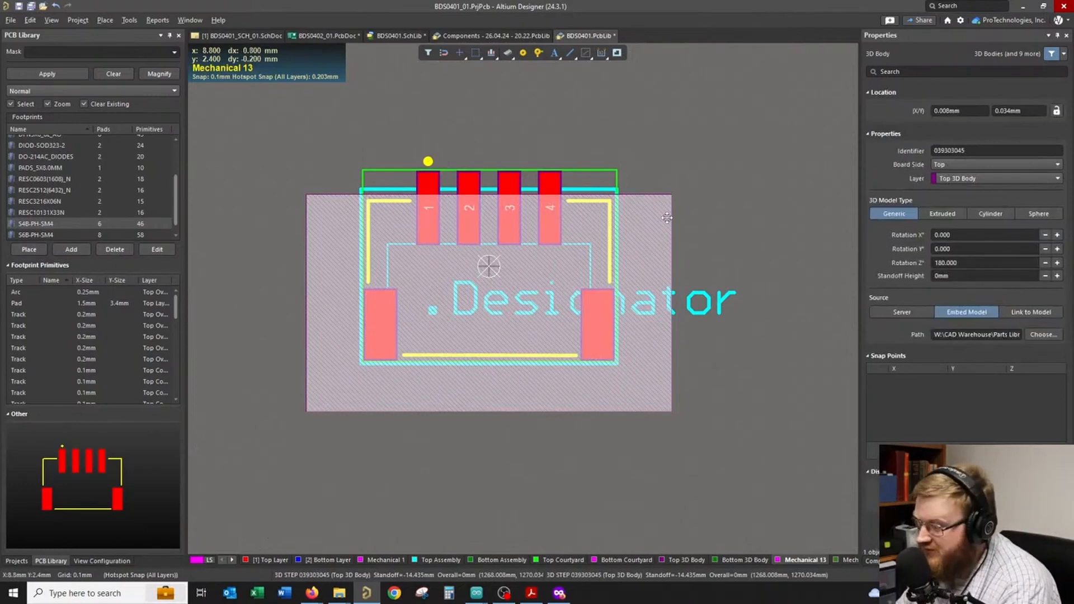
pyautogui.press('Delete')
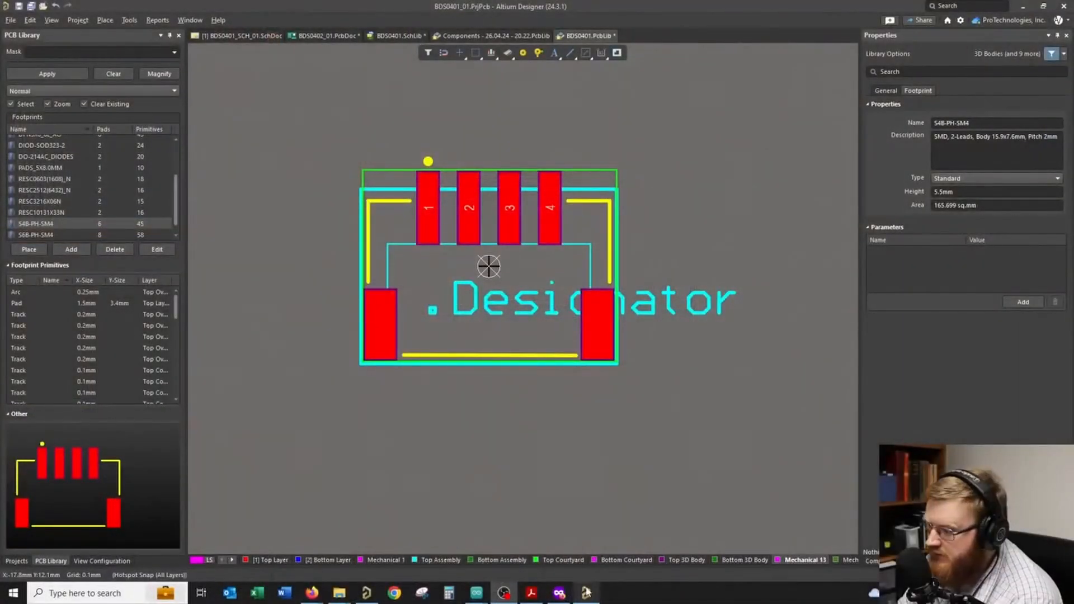
# - Place the S4B-PH-SM4-TB model as an embedded 3D body on the footprint and assign it to the Top 3D Body layer
pyautogui.click(586, 593)
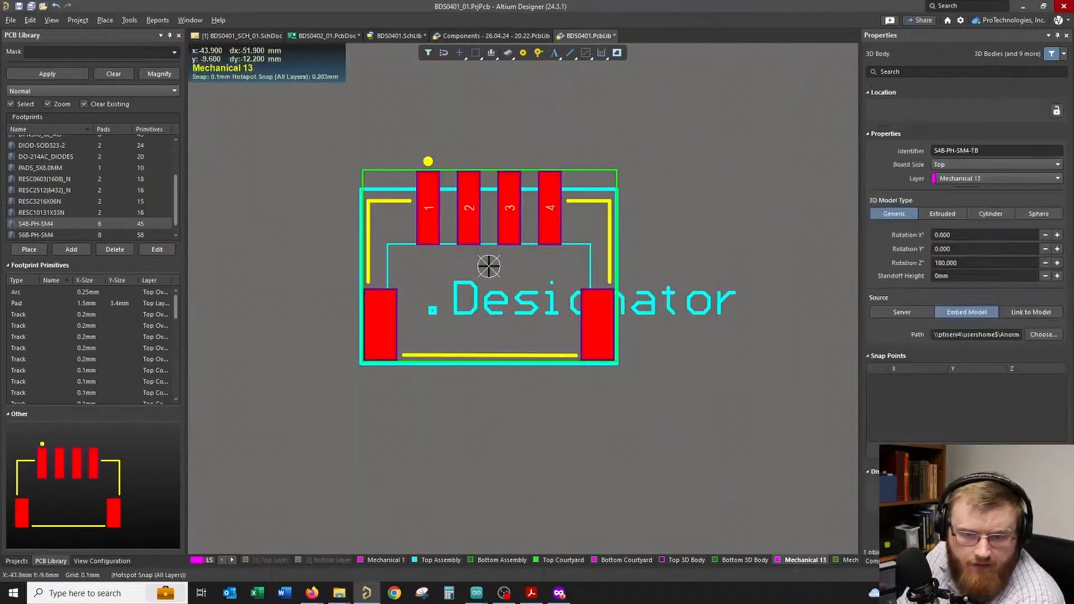
pyautogui.click(712, 220)
pyautogui.press('Escape')
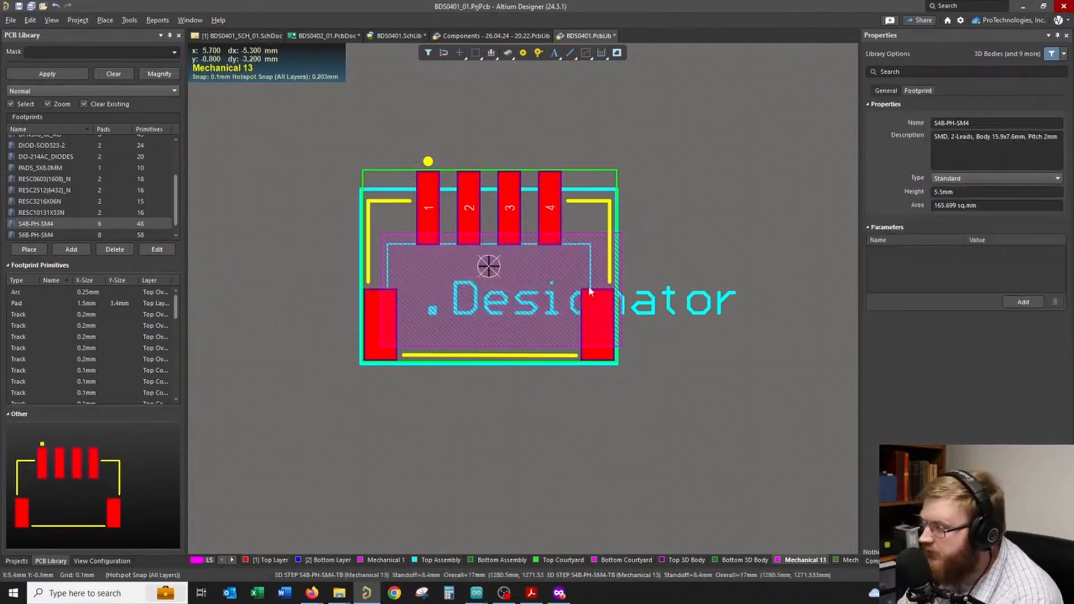
pyautogui.click(983, 177)
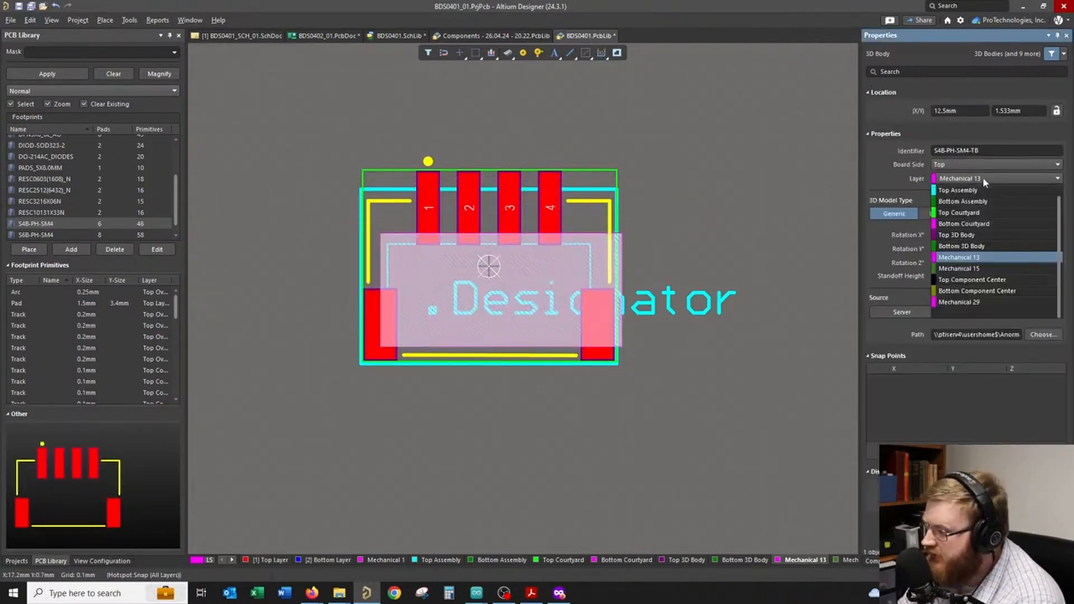
pyautogui.click(979, 233)
pyautogui.click(694, 262)
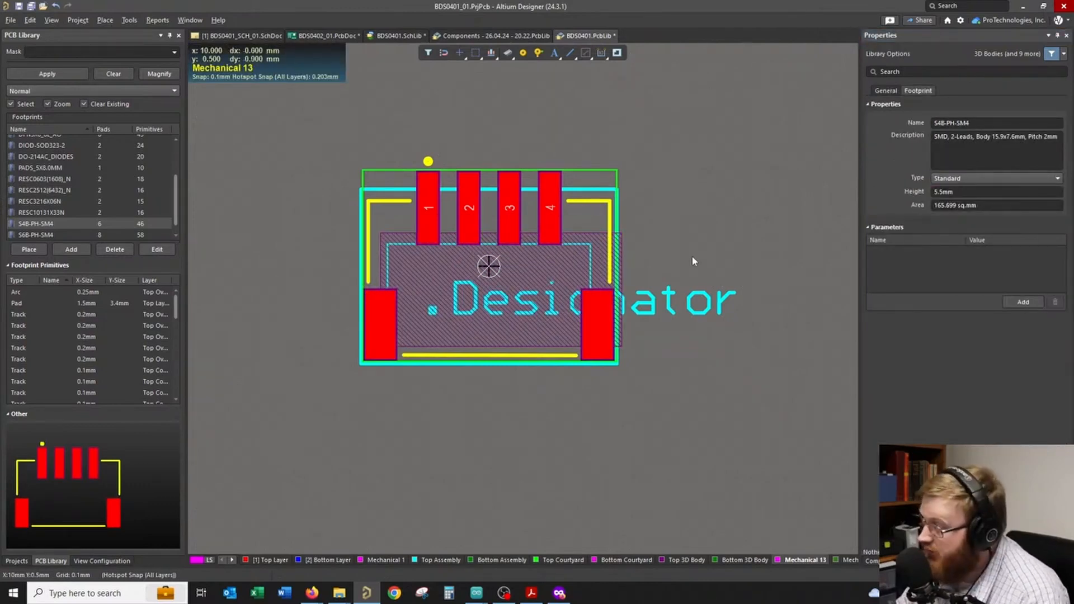
# - Align a face of the S4B-PH-SM4-TB 3D body with the board surface in the 3D view
pyautogui.press('3')
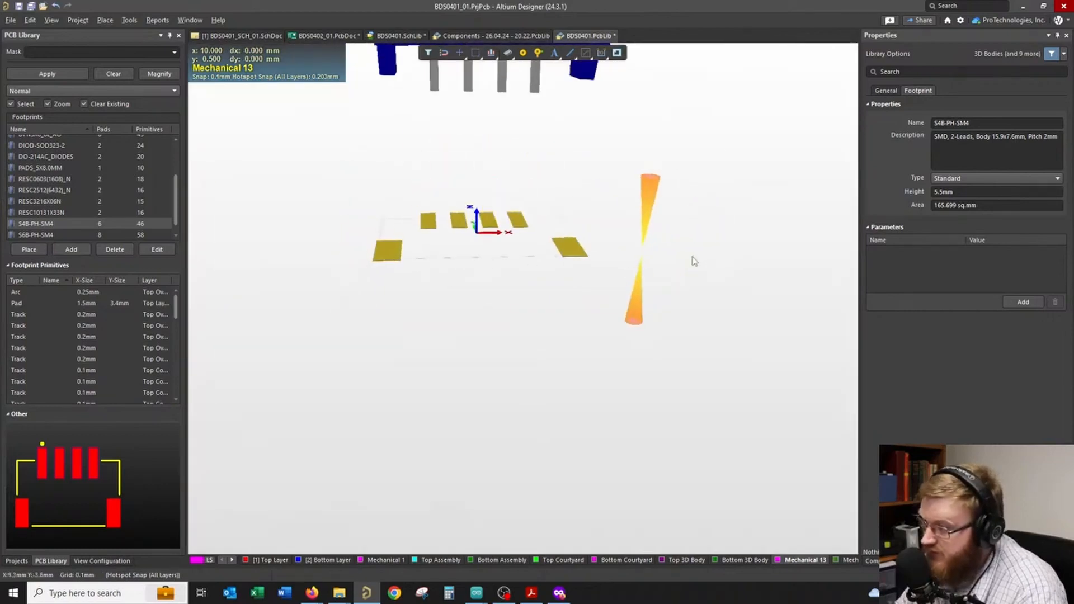
pyautogui.keyDown('shift'); pyautogui.moveTo(678, 223); pyautogui.dragTo(705, 201, button='right'); pyautogui.keyUp('shift')
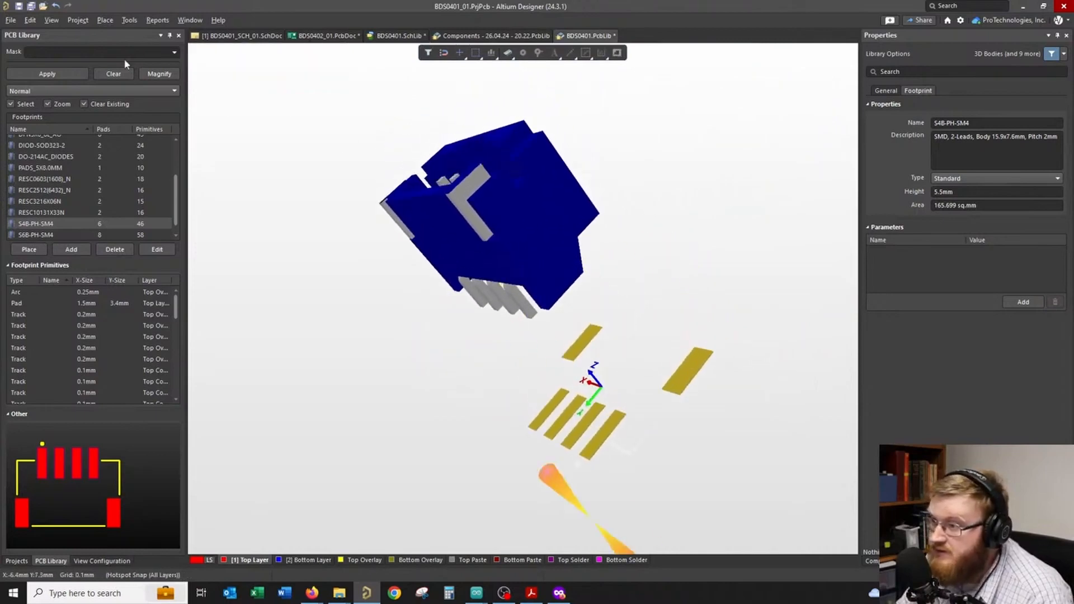
pyautogui.click(129, 21)
pyautogui.moveTo(224, 191)
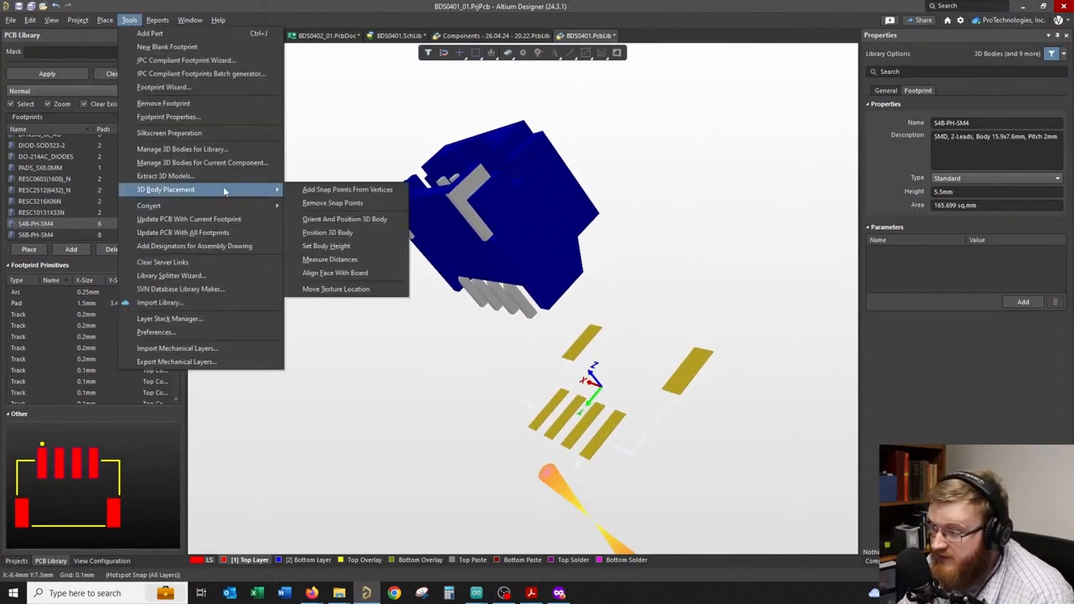
pyautogui.click(378, 272)
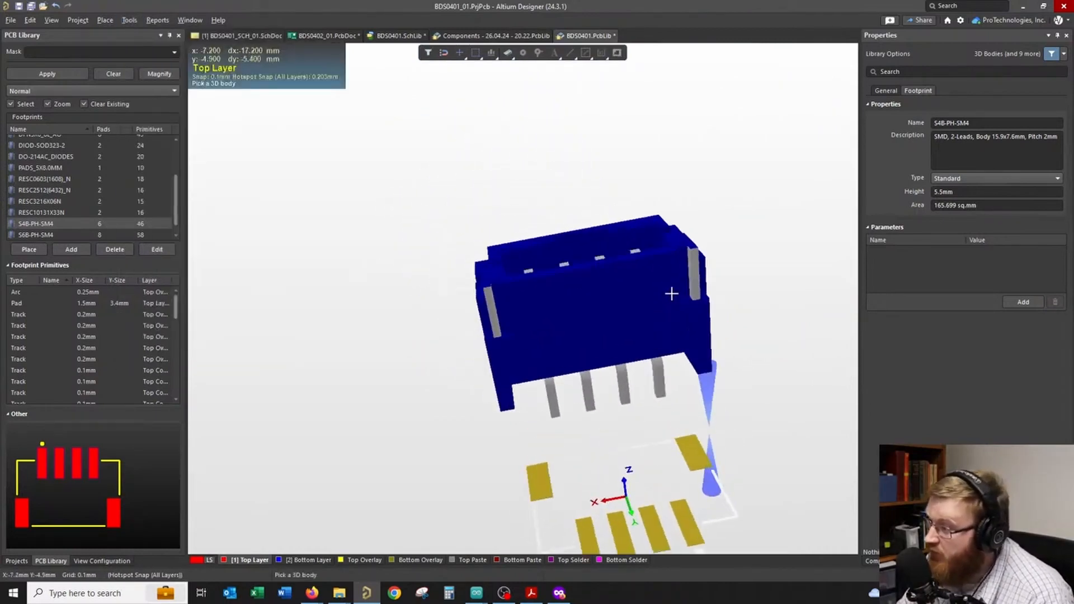
pyautogui.moveTo(672, 293)
pyautogui.keyDown('shift'); pyautogui.mouseDown(button='right')
pyautogui.moveTo(575, 266)
pyautogui.moveTo(580, 335)
pyautogui.moveTo(542, 303)
pyautogui.moveTo(565, 190)
pyautogui.moveTo(568, 264)
pyautogui.moveTo(542, 365)
pyautogui.moveTo(479, 401)
pyautogui.moveTo(505, 375)
pyautogui.moveTo(582, 369)
pyautogui.moveTo(554, 344)
pyautogui.moveTo(562, 358)
pyautogui.mouseUp(button='right'); pyautogui.keyUp('shift')
pyautogui.click(566, 191)
pyautogui.click(504, 379)
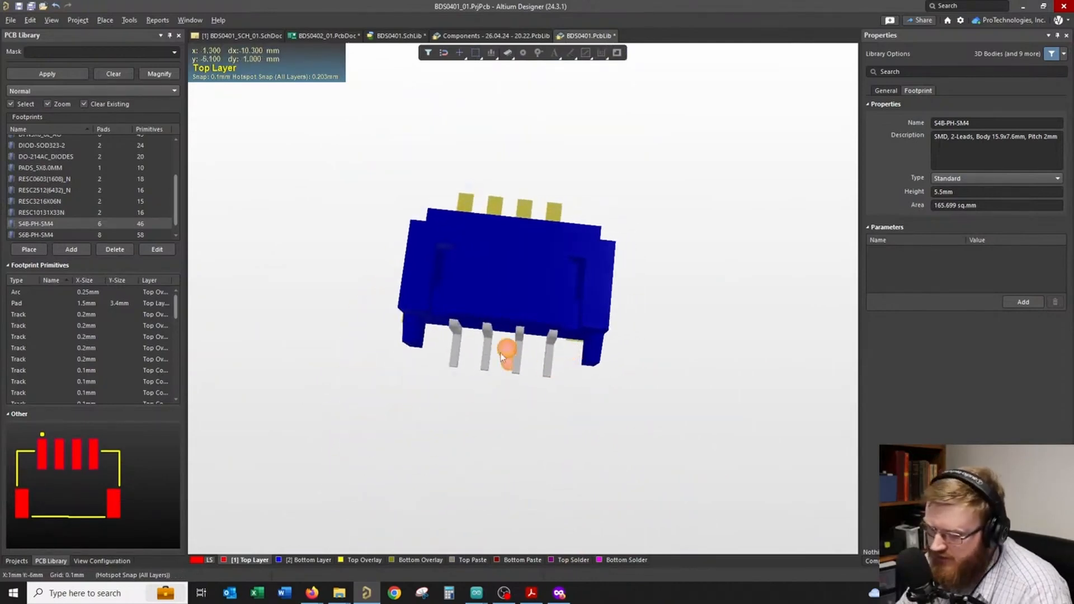
# - Move the connector body over the footprint and rotate it 180° so its pins sit on pads 1 to 4
pyautogui.moveTo(511, 293); pyautogui.dragTo(498, 347)
pyautogui.press('space')
pyautogui.press('space')
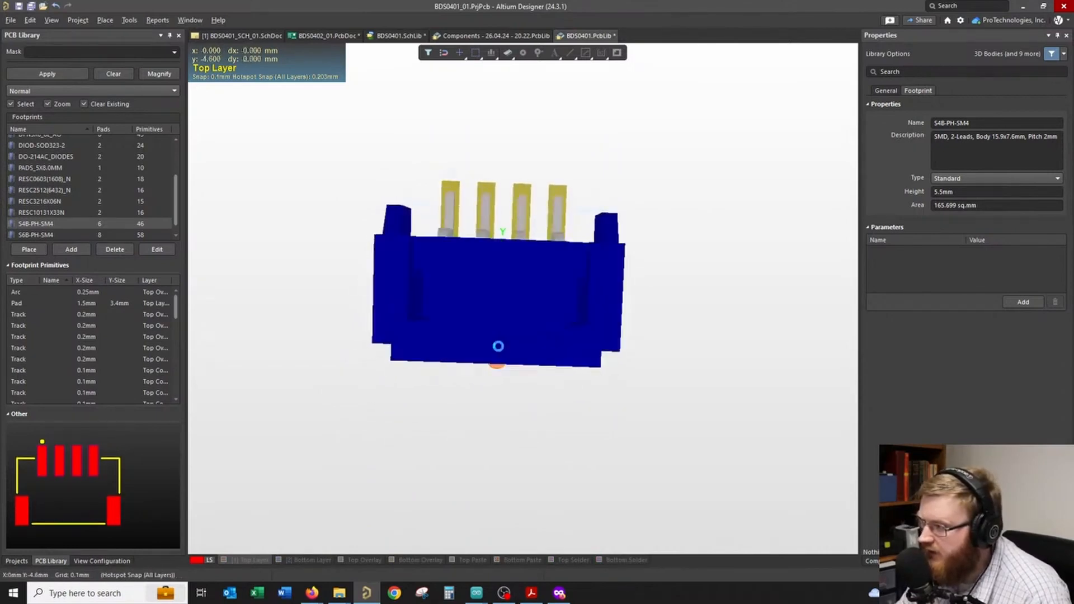
pyautogui.keyDown('shift'); pyautogui.moveTo(498, 347); pyautogui.dragTo(713, 401, button='right'); pyautogui.keyUp('shift')
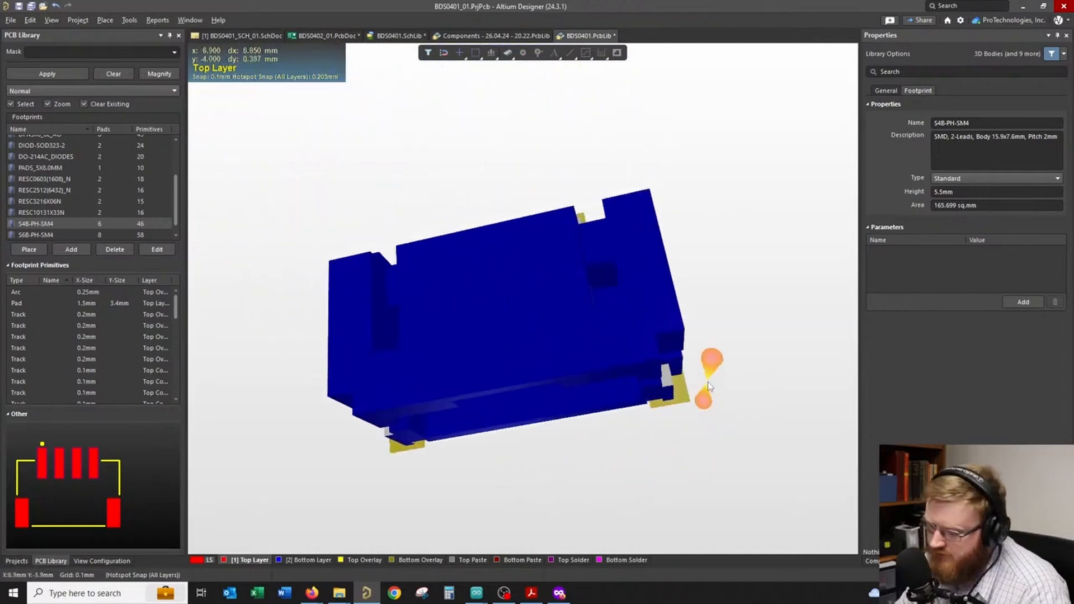
# - Return to the 2D view of the S4B-PH-SM4 footprint and save BDS0401.PcbLib
pyautogui.press('2')
pyautogui.keyDown('ctrl'); pyautogui.scroll(2, 706, 384); pyautogui.keyUp('ctrl')
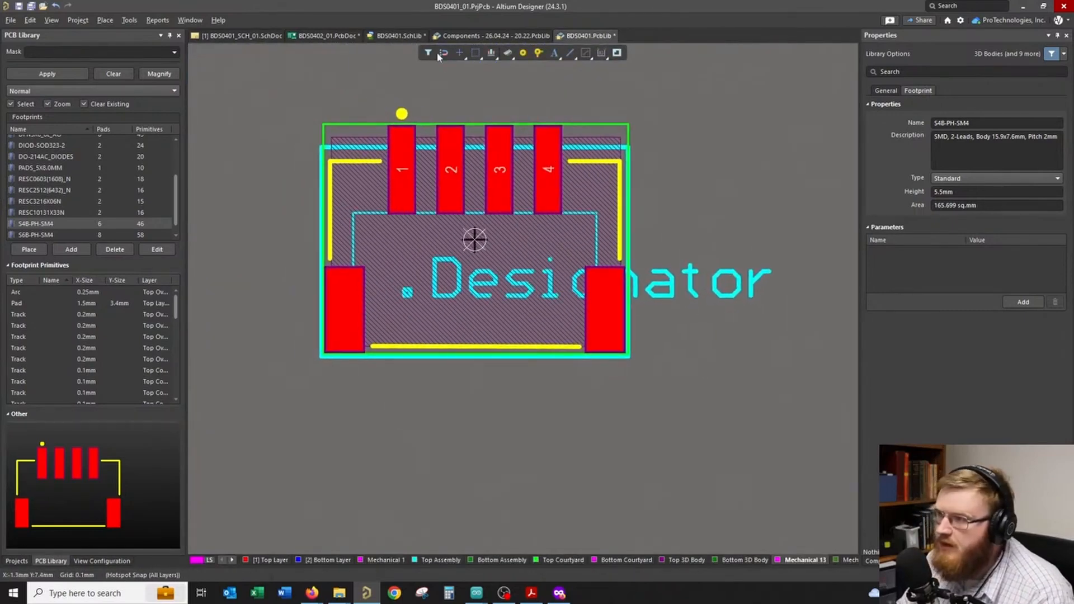
pyautogui.rightClick(591, 36)
pyautogui.click(615, 94)
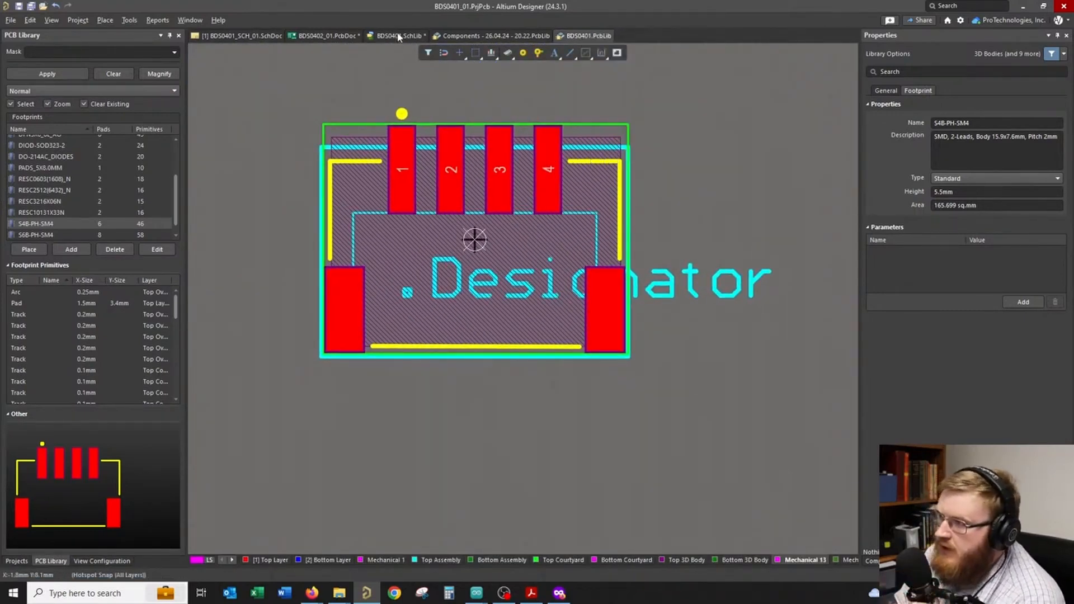
# - Switch to BDS0401.SchLib and select the S4B-PH-SM4 footprint from BDS0401.PcbLib as a new footprint model for the S4B-PH-SM4-TB component
pyautogui.click(397, 36)
pyautogui.click(235, 559)
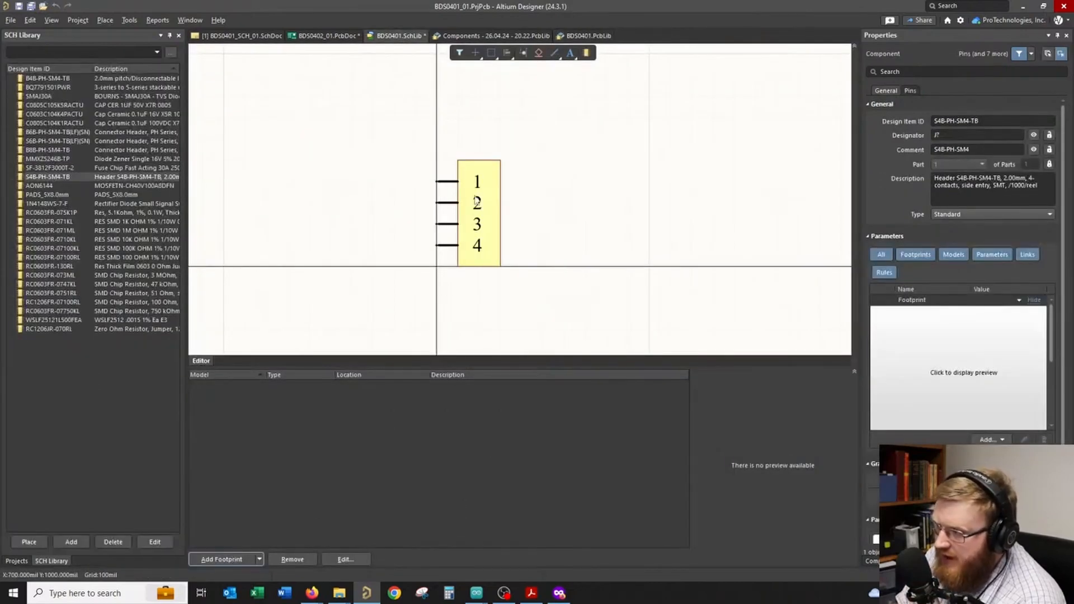
pyautogui.click(499, 138)
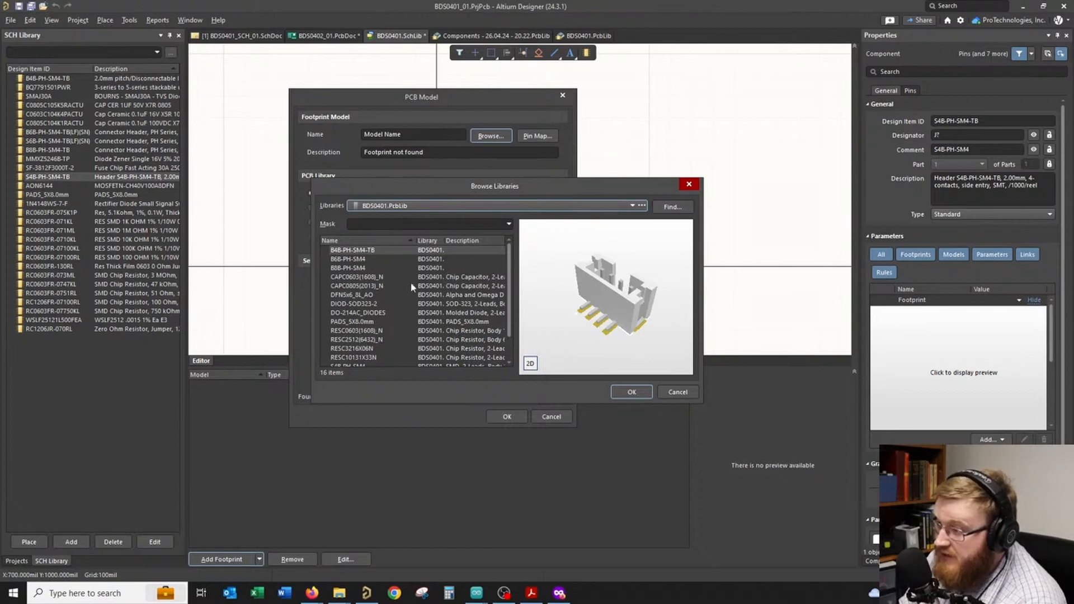
pyautogui.scroll(-1, 404, 279)
pyautogui.click(375, 339)
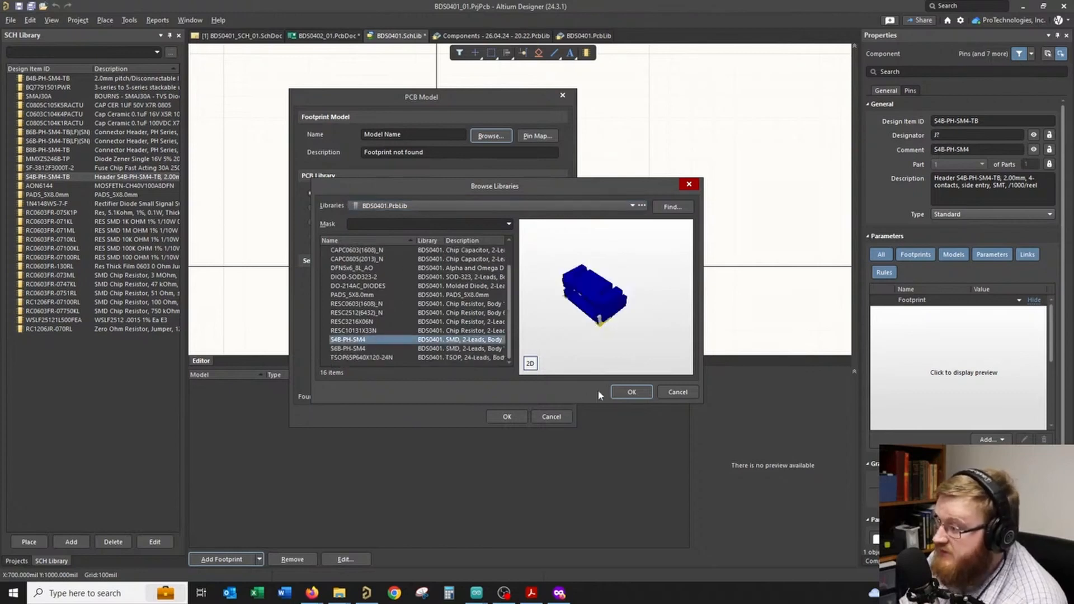
# - Assign the S4B-PH-SM4 footprint from BDS0401.PcbLib to the S4B-PH-SM4-TB component and save the schematic library
pyautogui.click(624, 392)
pyautogui.click(507, 416)
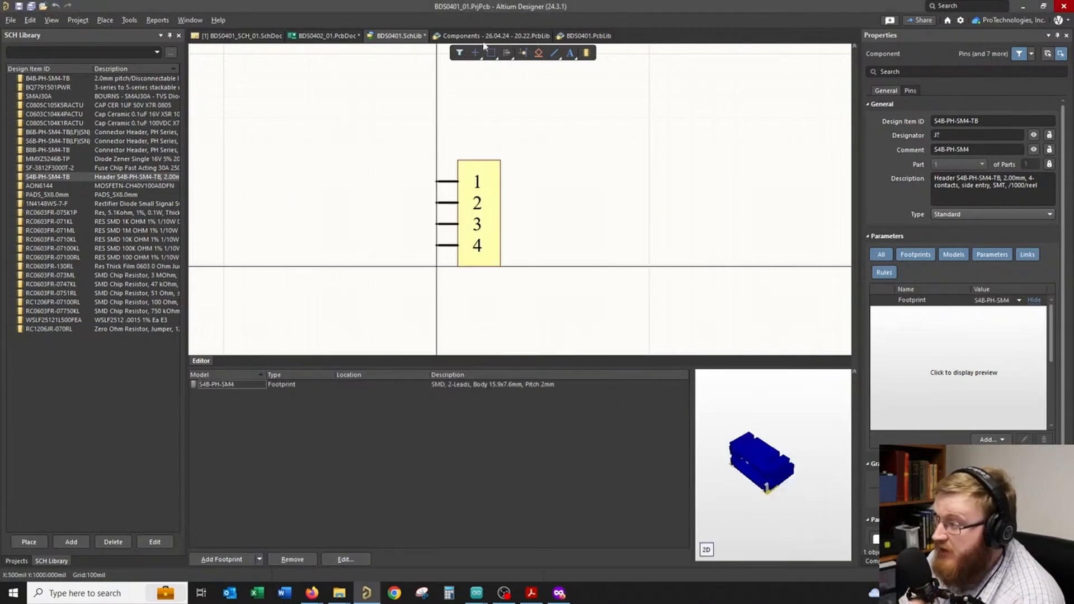
pyautogui.rightClick(415, 43)
pyautogui.click(482, 103)
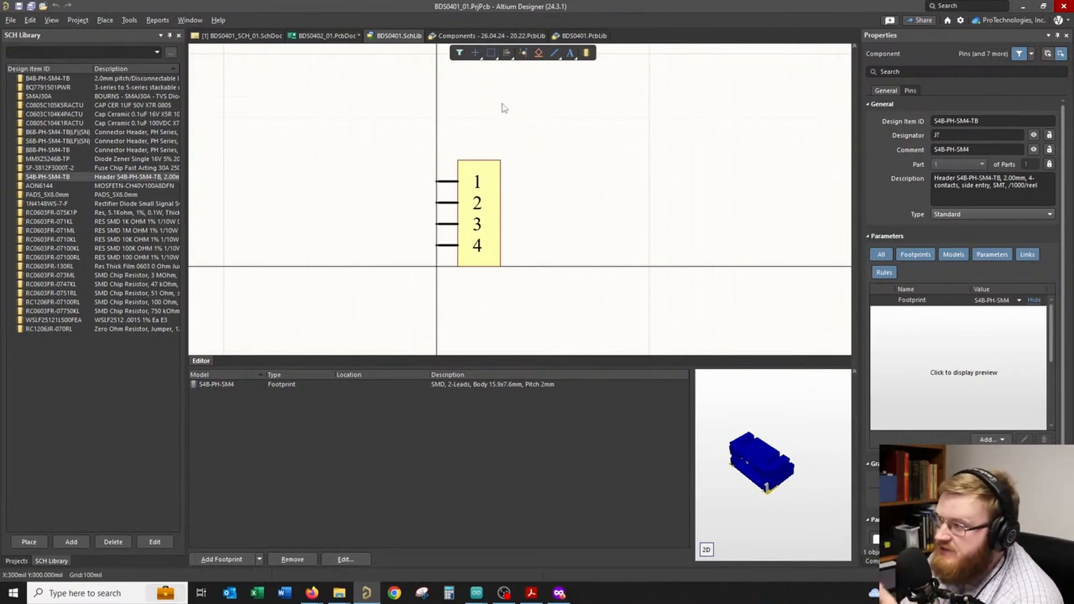
# - Close the Components - 26.04.24 footprint library and bring up the BDS0401_SCH_01 schematic
pyautogui.rightClick(510, 33)
pyautogui.click(523, 41)
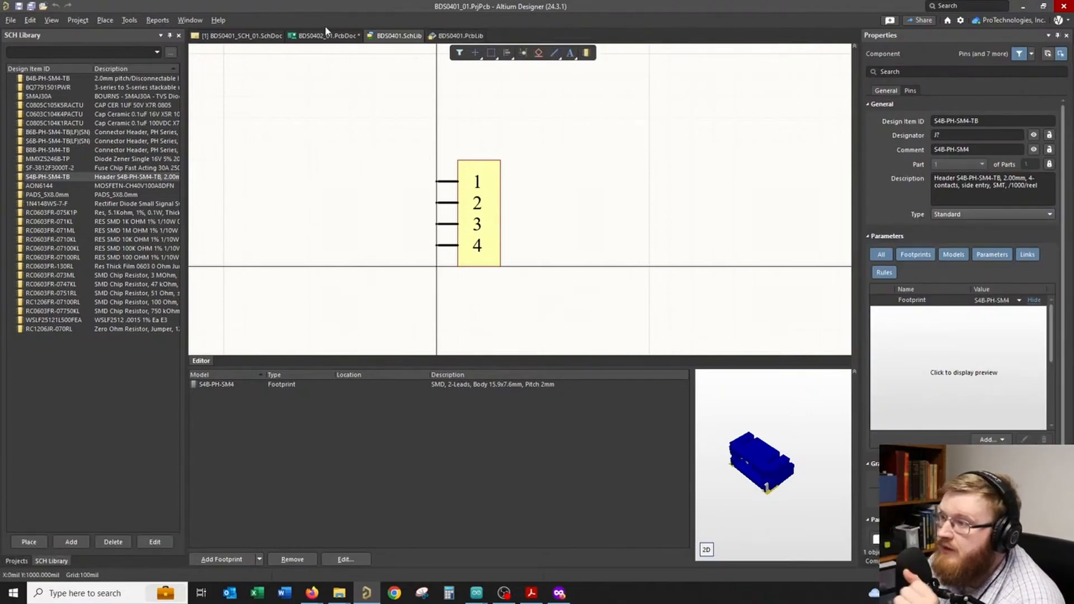
pyautogui.click(261, 38)
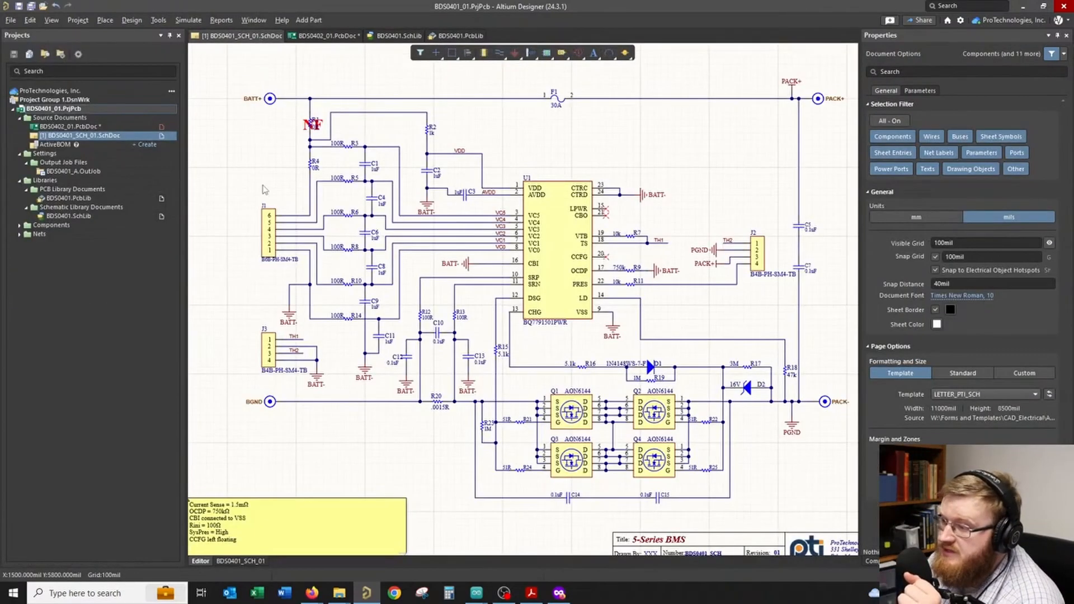
# - Place the S6B-PH-SM4-TB connector from BDS0401.SchLib beside J1, flipped horizontally and vertically so its pins face the wires
pyautogui.keyDown('ctrl'); pyautogui.scroll(5, 232, 238); pyautogui.keyUp('ctrl')
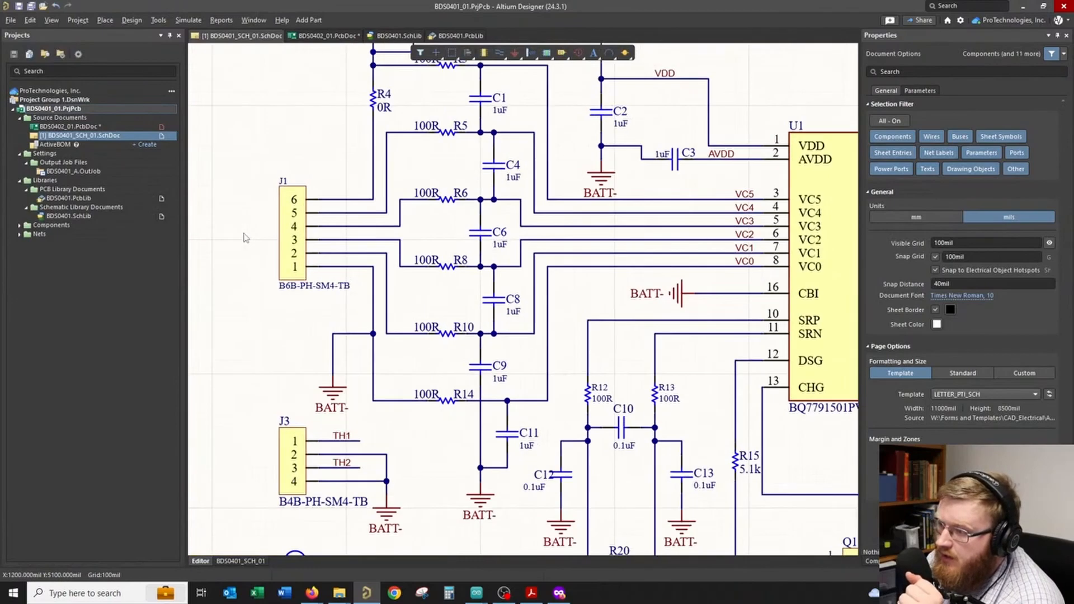
pyautogui.click(873, 561)
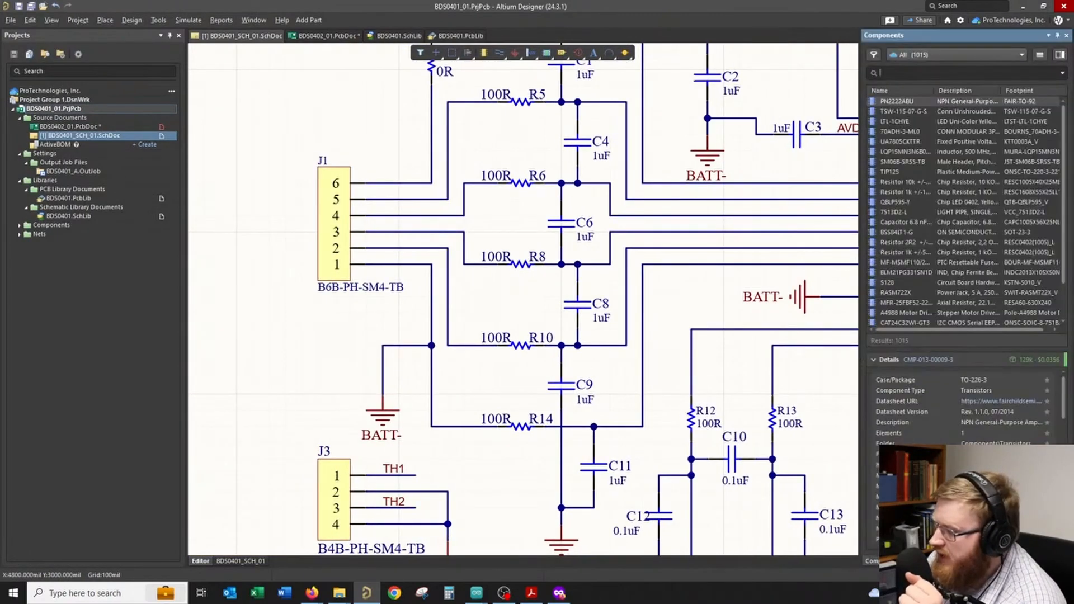
pyautogui.click(946, 55)
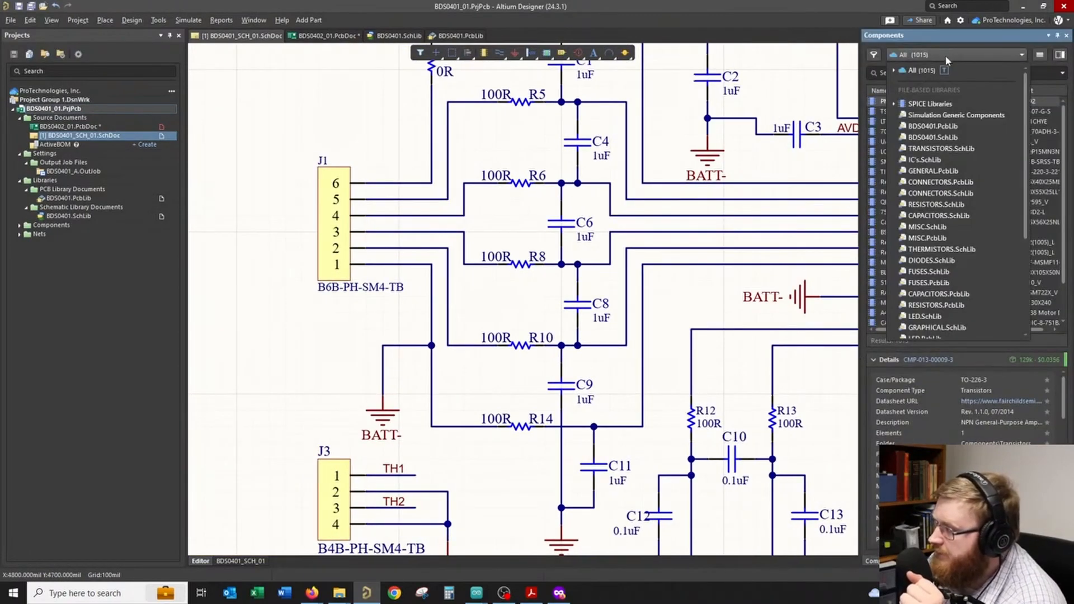
pyautogui.click(940, 137)
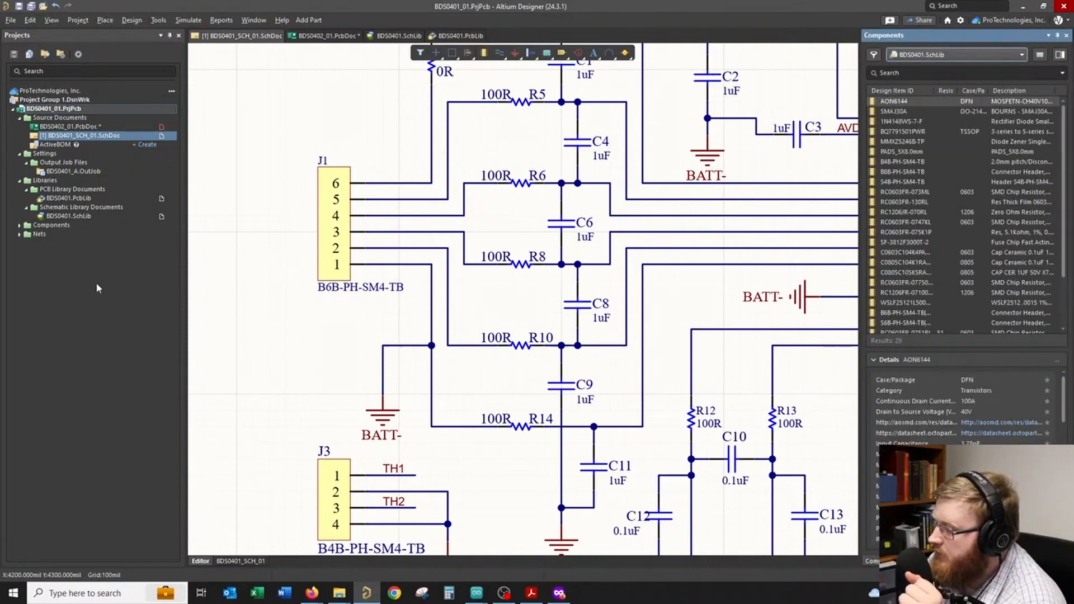
pyautogui.moveTo(243, 267); pyautogui.dragTo(275, 269, button='right')
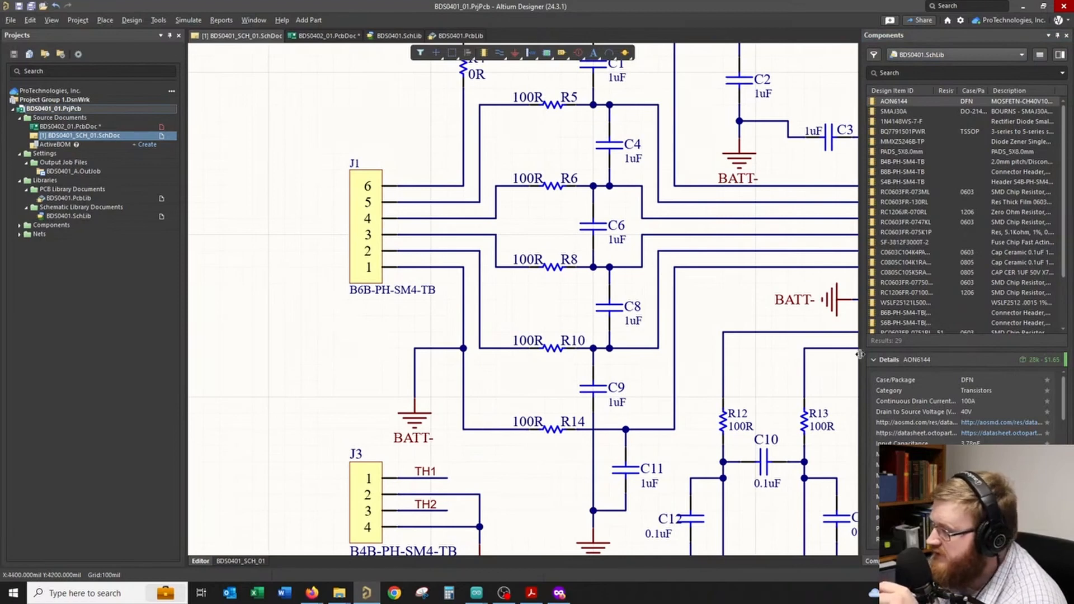
pyautogui.scroll(-3, 946, 294)
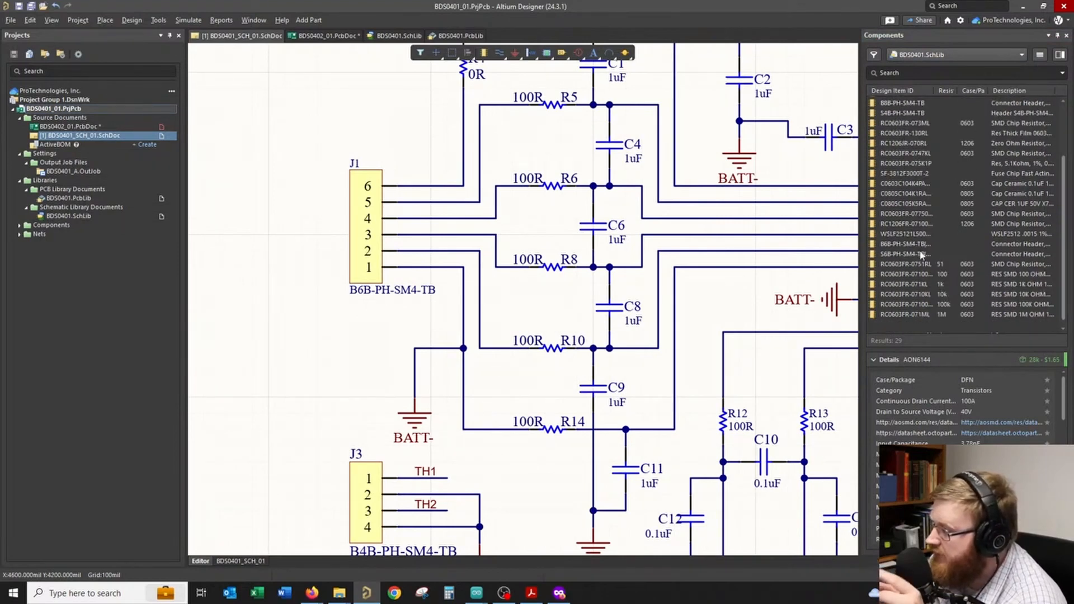
pyautogui.moveTo(922, 255); pyautogui.dragTo(305, 180)
pyautogui.press('x')
pyautogui.press('y')
# - Delete the old B6B-PH-SM4-TB connector J1 and move the new six-pin connector onto its wires
pyautogui.click(369, 217)
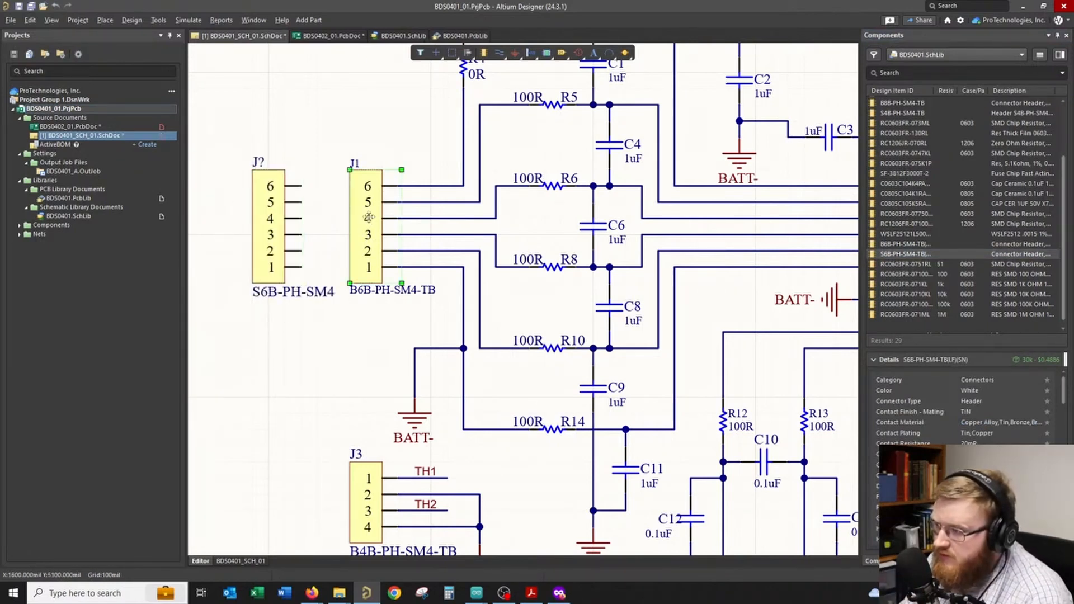
pyautogui.press('Delete')
pyautogui.moveTo(296, 241); pyautogui.dragTo(395, 242)
pyautogui.click(395, 242)
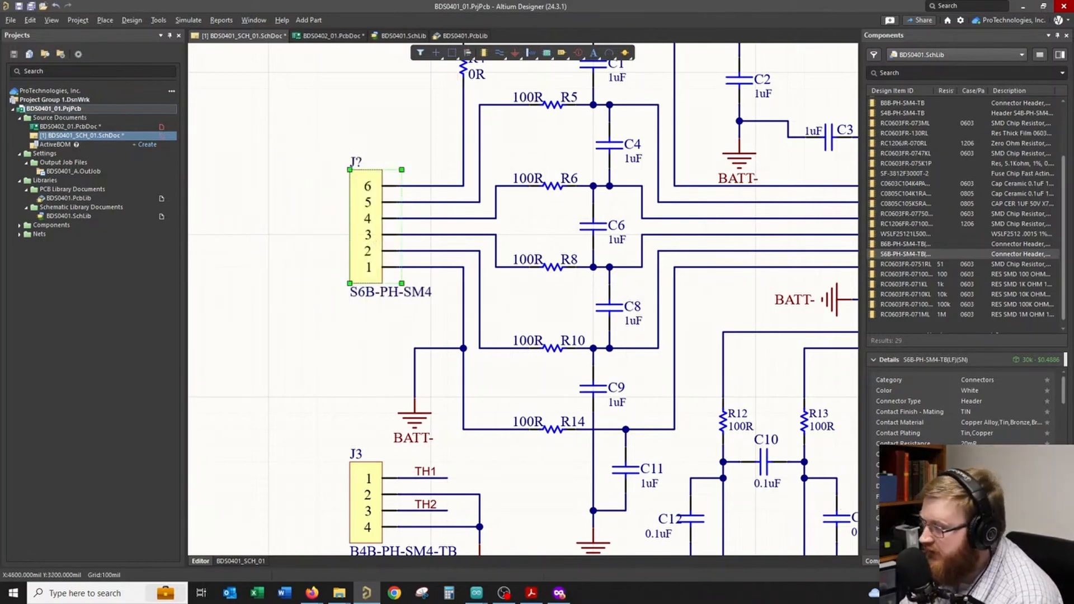
# - Set the new six-pin connector's designator to J1
pyautogui.click(978, 123)
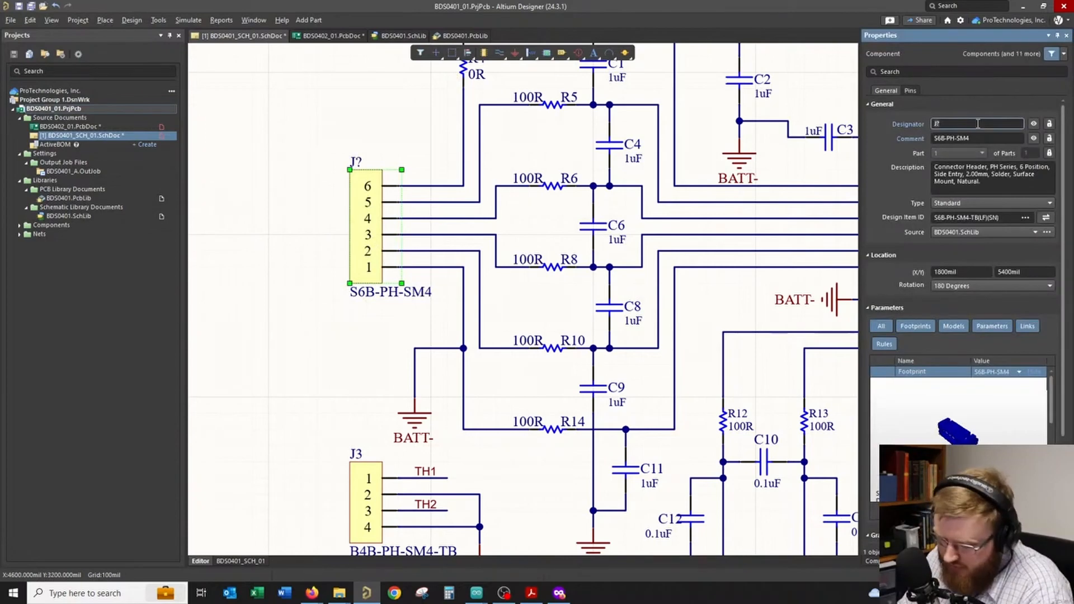
pyautogui.write('J1')
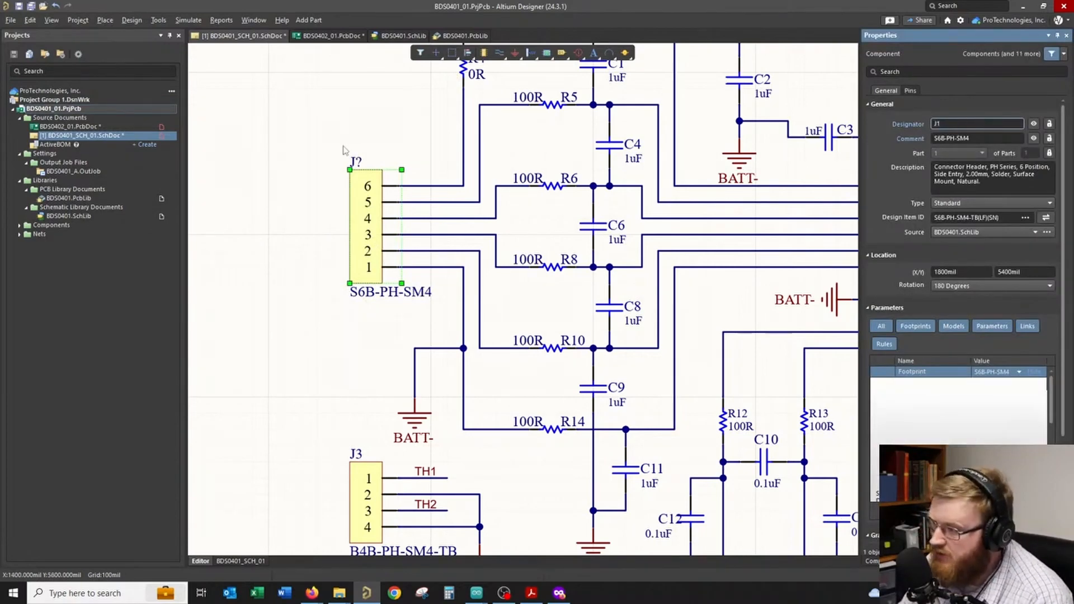
pyautogui.click(343, 147)
# - Replace connector J3 with the S4B-PH-SM4-TB from BDS0401.SchLib, flipped horizontally onto the same wires
pyautogui.keyDown('ctrl'); pyautogui.scroll(-2, 349, 166); pyautogui.keyUp('ctrl')
pyautogui.moveTo(298, 358); pyautogui.dragTo(300, 240, button='right')
pyautogui.keyDown('ctrl'); pyautogui.scroll(2, 309, 300); pyautogui.keyUp('ctrl')
pyautogui.moveTo(311, 301); pyautogui.dragTo(306, 295, button='right')
pyautogui.click(884, 561)
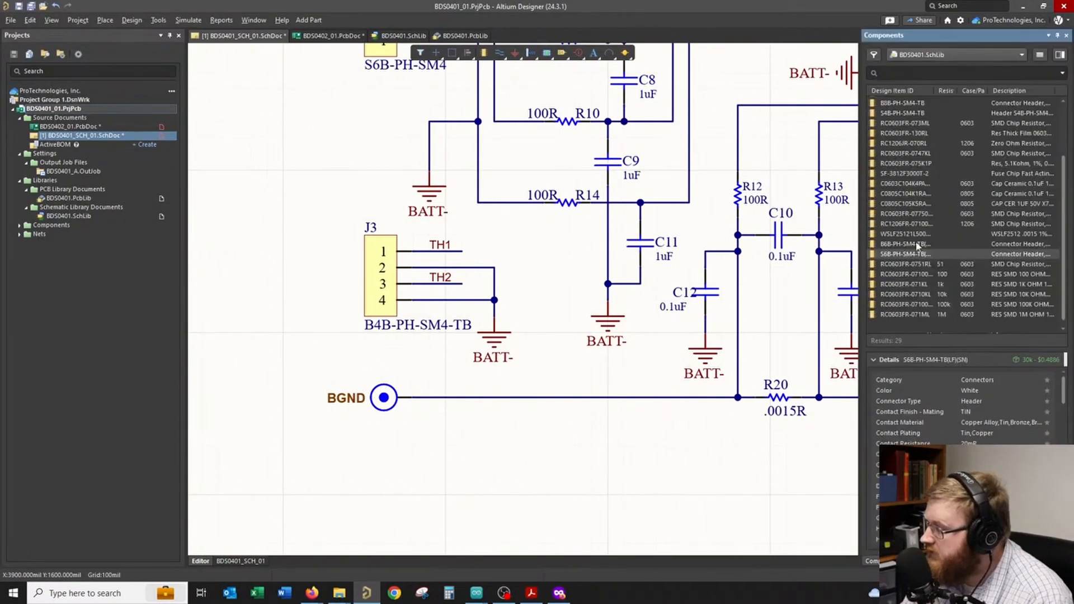
pyautogui.scroll(3, 917, 244)
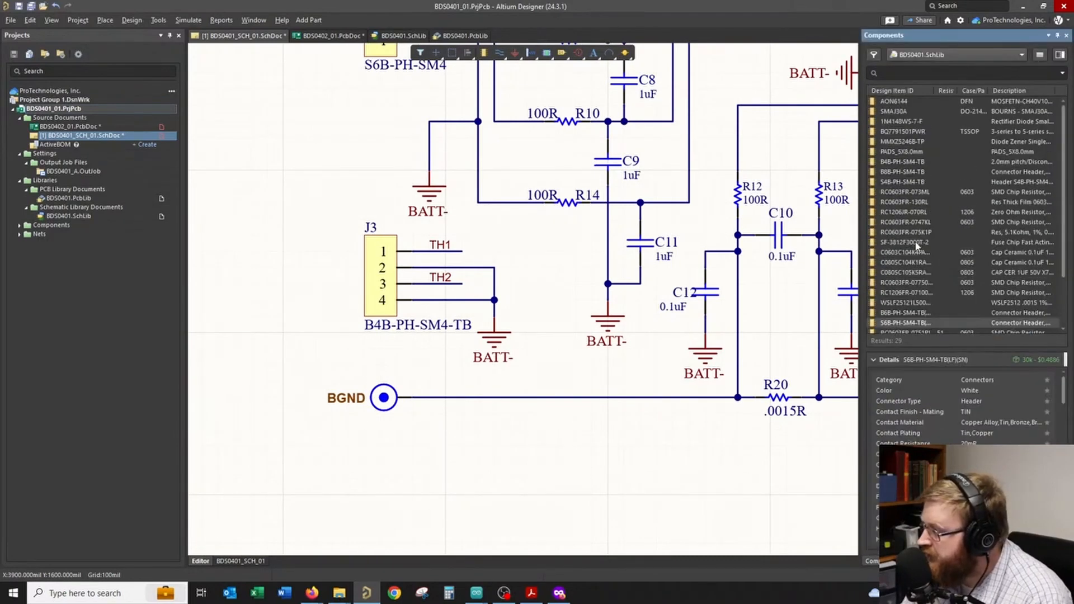
pyautogui.click(922, 185)
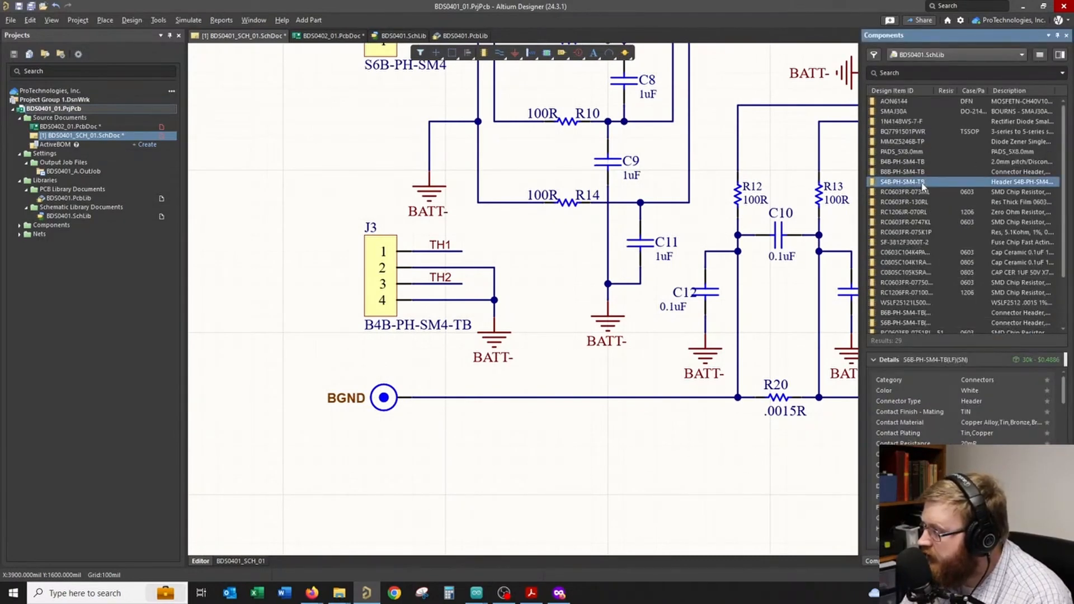
pyautogui.moveTo(926, 186); pyautogui.dragTo(386, 300)
pyautogui.press('x')
pyautogui.click(379, 292)
pyautogui.press('Delete')
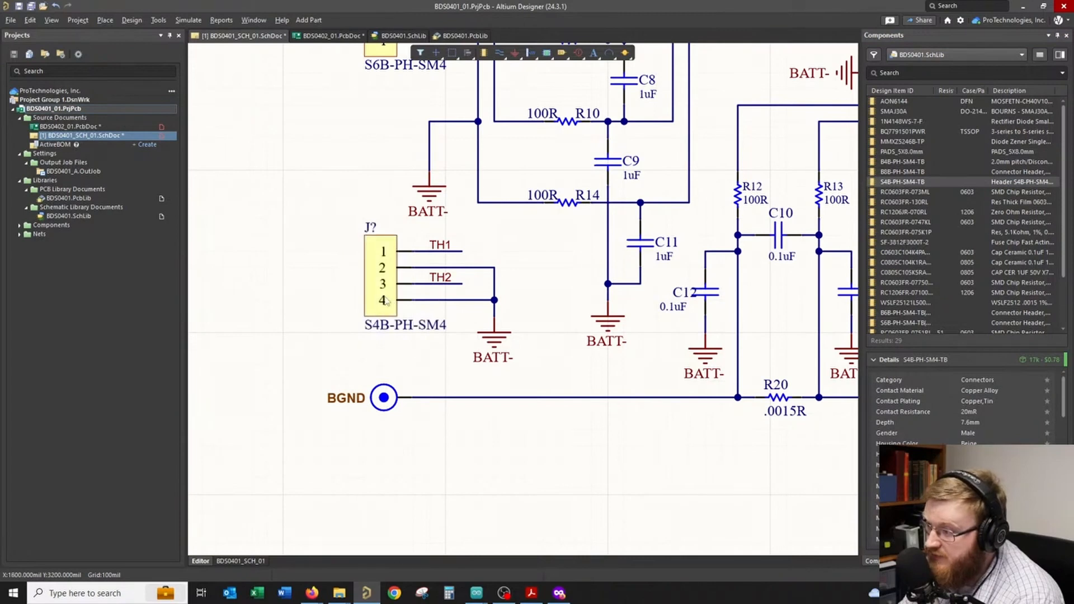
# - Set the designator of the new four-pin connector at the TH1 and TH2 nets to J3
pyautogui.click(386, 301)
pyautogui.click(923, 562)
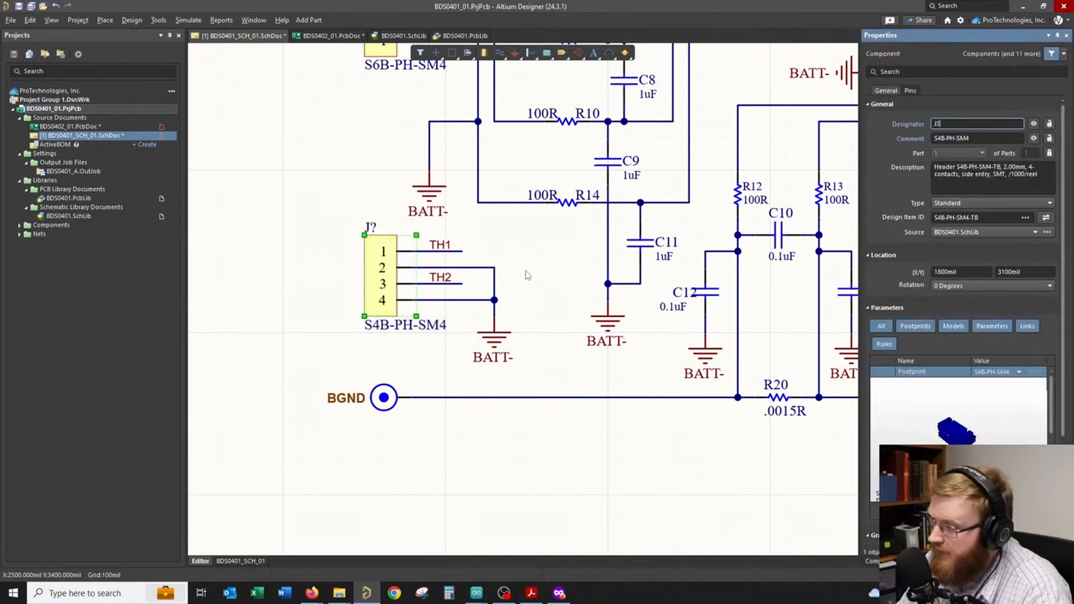
pyautogui.click(576, 268)
# - Replace connector J2 with the S4B-PH-SM4-TB on the TH2, PGND and PACK+ wires
pyautogui.moveTo(576, 271); pyautogui.dragTo(291, 283, button='right')
pyautogui.moveTo(734, 227); pyautogui.dragTo(227, 248, button='right')
pyautogui.moveTo(638, 219); pyautogui.dragTo(207, 358, button='right')
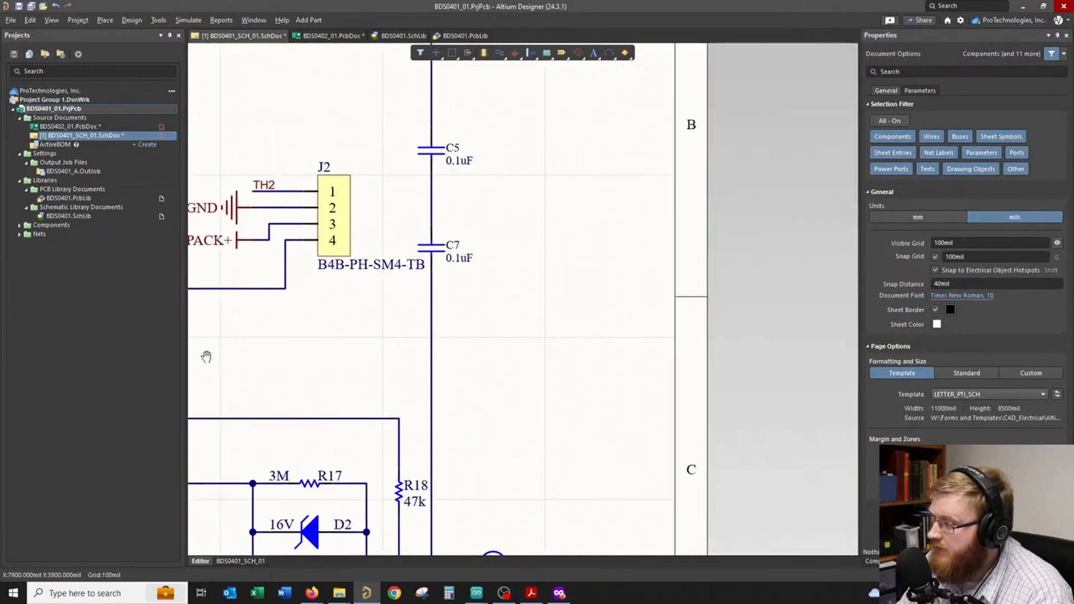
pyautogui.moveTo(466, 310); pyautogui.dragTo(561, 301, button='right')
pyautogui.keyDown('ctrl'); pyautogui.scroll(1, 438, 272); pyautogui.keyUp('ctrl')
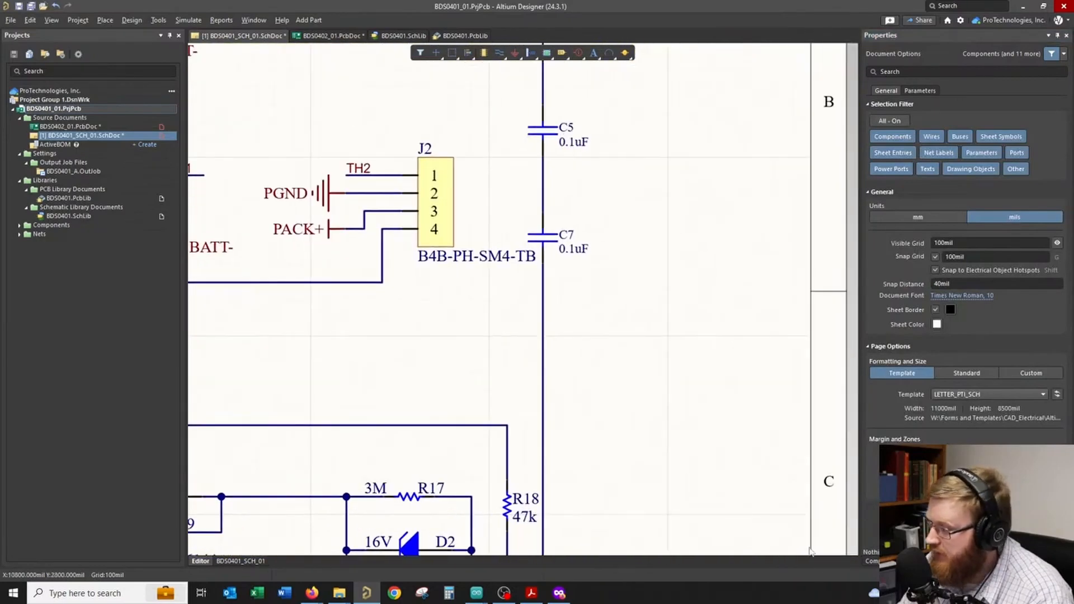
pyautogui.click(874, 561)
pyautogui.moveTo(905, 185); pyautogui.dragTo(431, 211)
pyautogui.click(447, 214)
pyautogui.press('Delete')
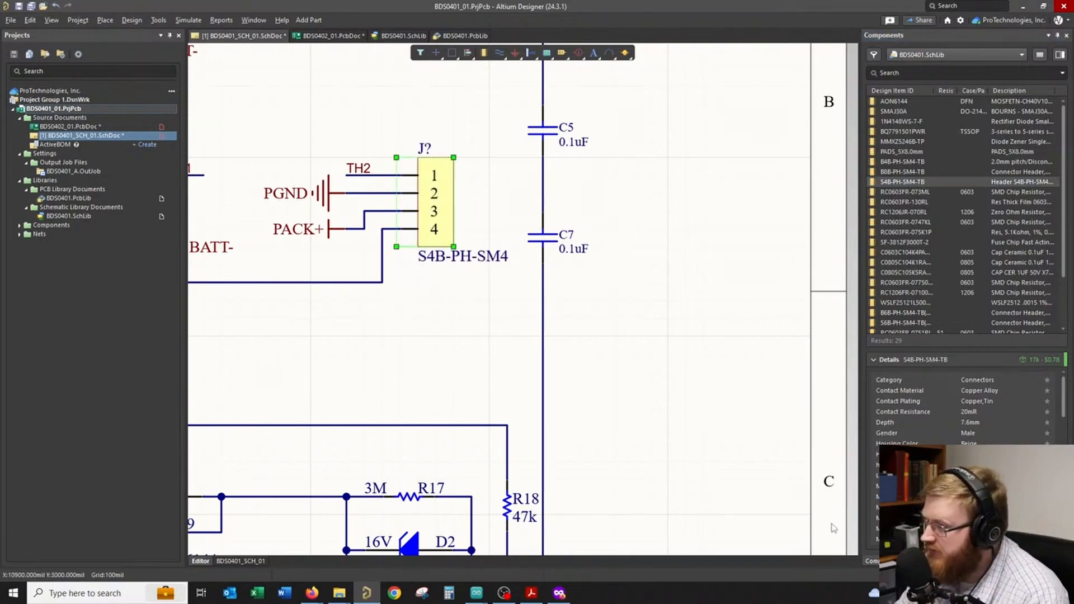
# - Set the designator of the new connector at the PGND and PACK+ wires to J2
pyautogui.click(917, 561)
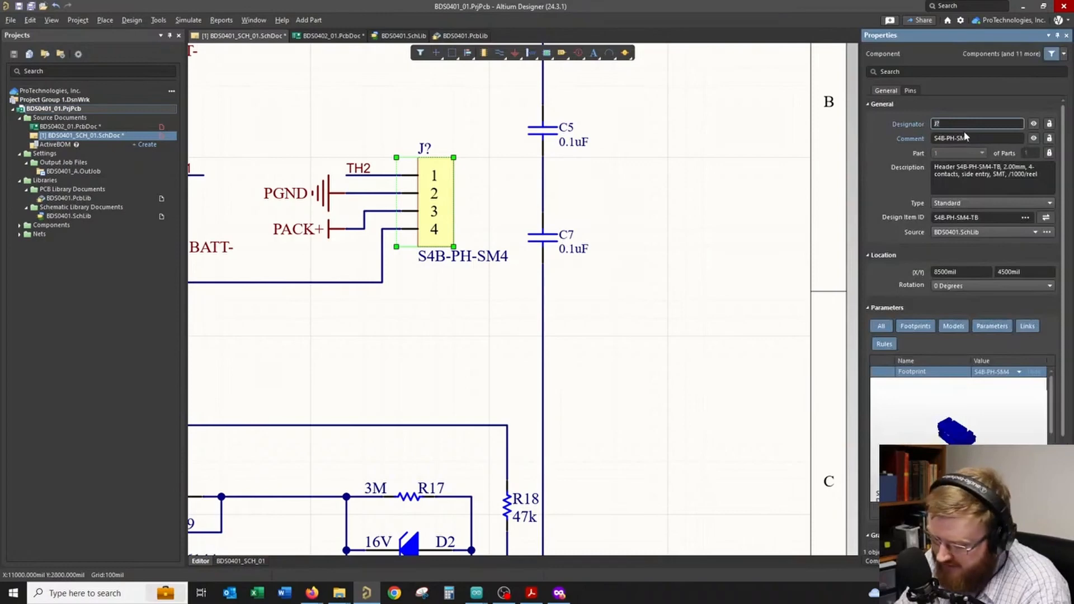
pyautogui.press('Return')
pyautogui.click(697, 257)
# - Save the BDS0401_SCH_01 schematic document
pyautogui.keyDown('ctrl'); pyautogui.scroll(-5, 697, 258); pyautogui.keyUp('ctrl')
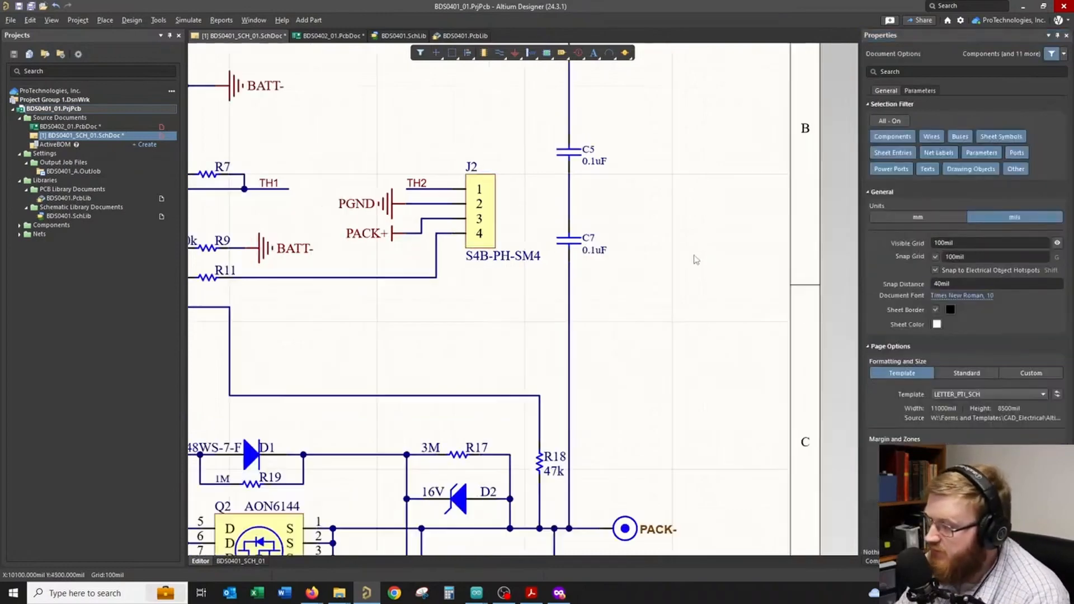
pyautogui.moveTo(667, 296); pyautogui.dragTo(678, 277, button='right')
pyautogui.keyDown('ctrl'); pyautogui.scroll(-3, 678, 276); pyautogui.keyUp('ctrl')
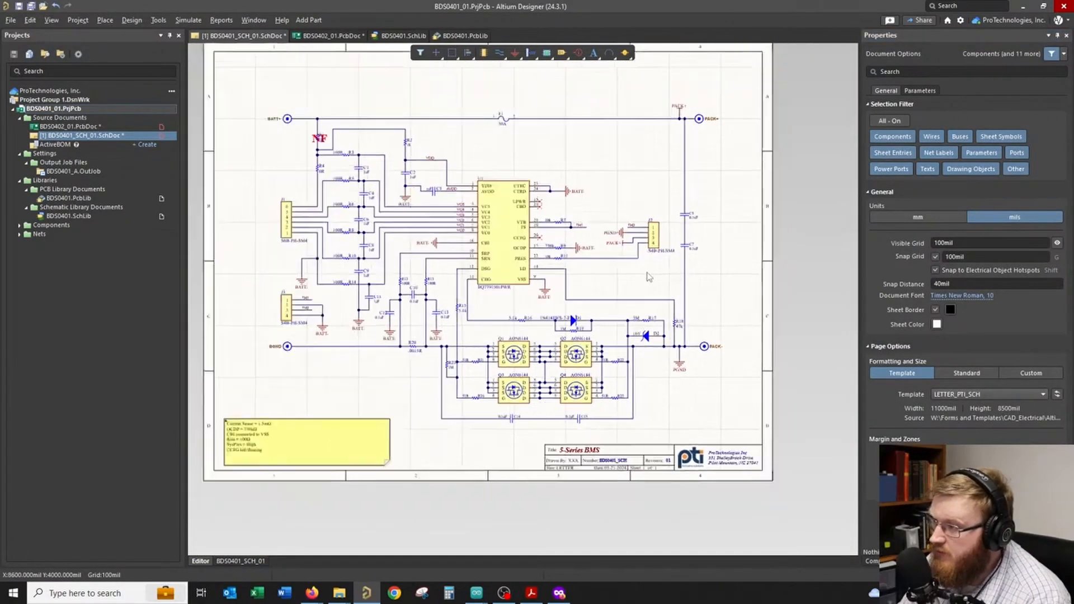
pyautogui.rightClick(253, 36)
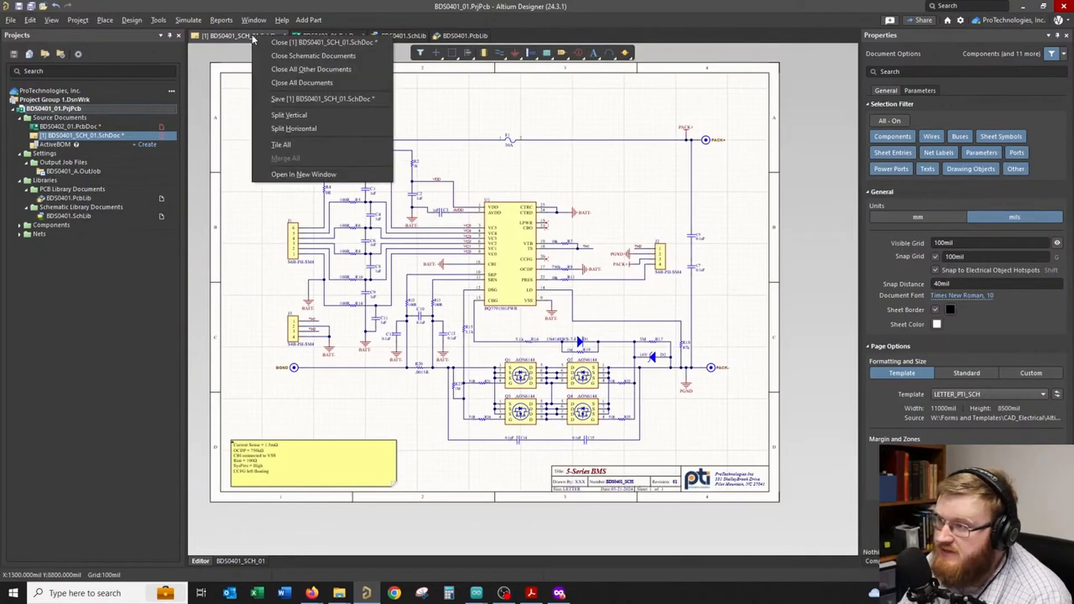
pyautogui.click(299, 100)
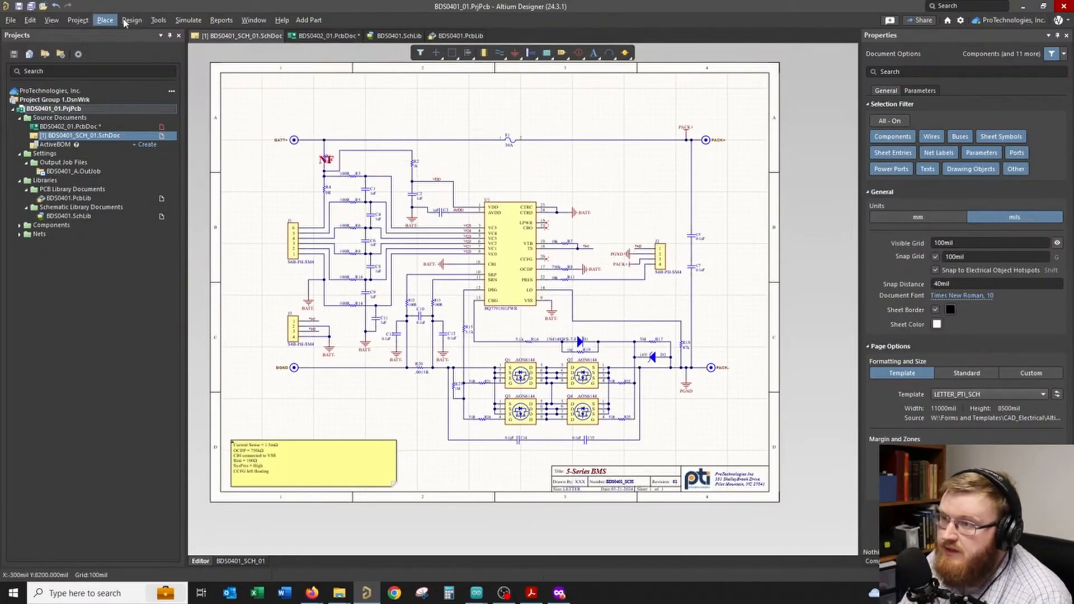
# - Update the PCB from the schematic with automatically created component links, executing the change order without the room addition
pyautogui.click(132, 20)
pyautogui.click(179, 34)
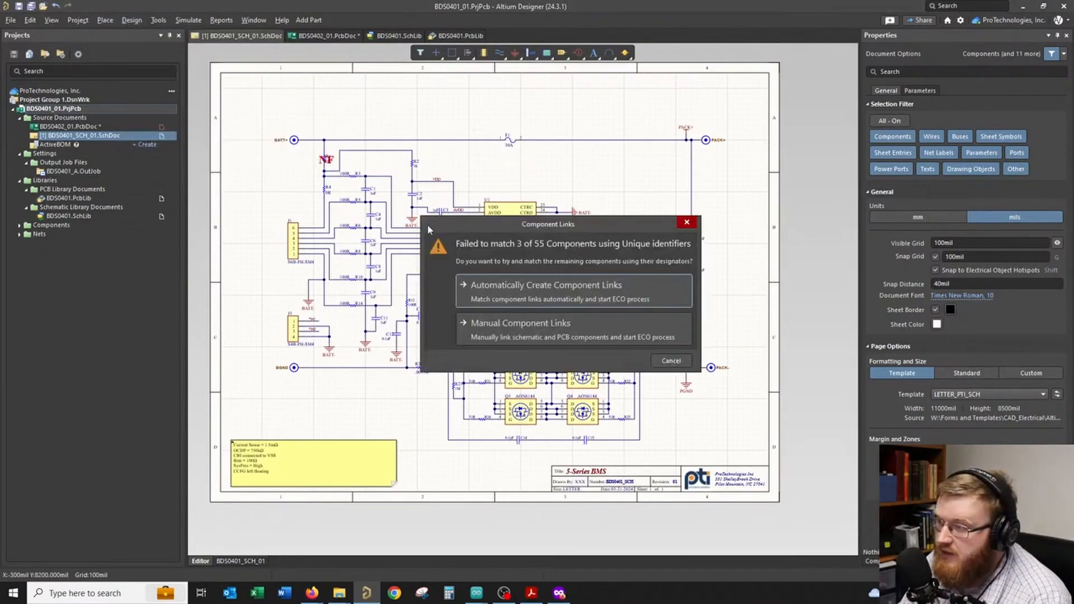
pyautogui.click(508, 295)
pyautogui.click(615, 325)
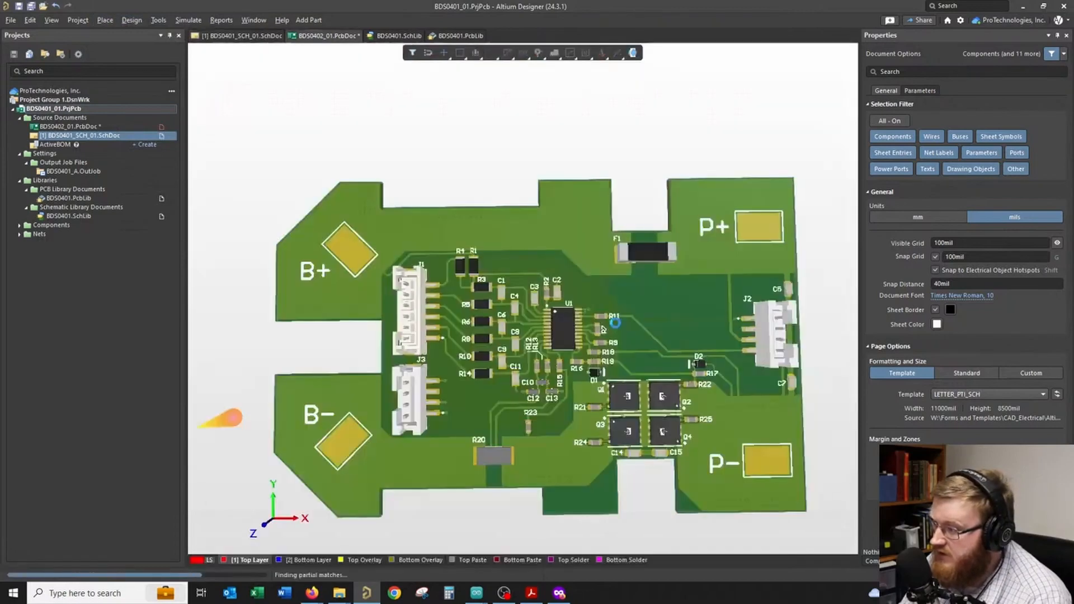
pyautogui.click(281, 328)
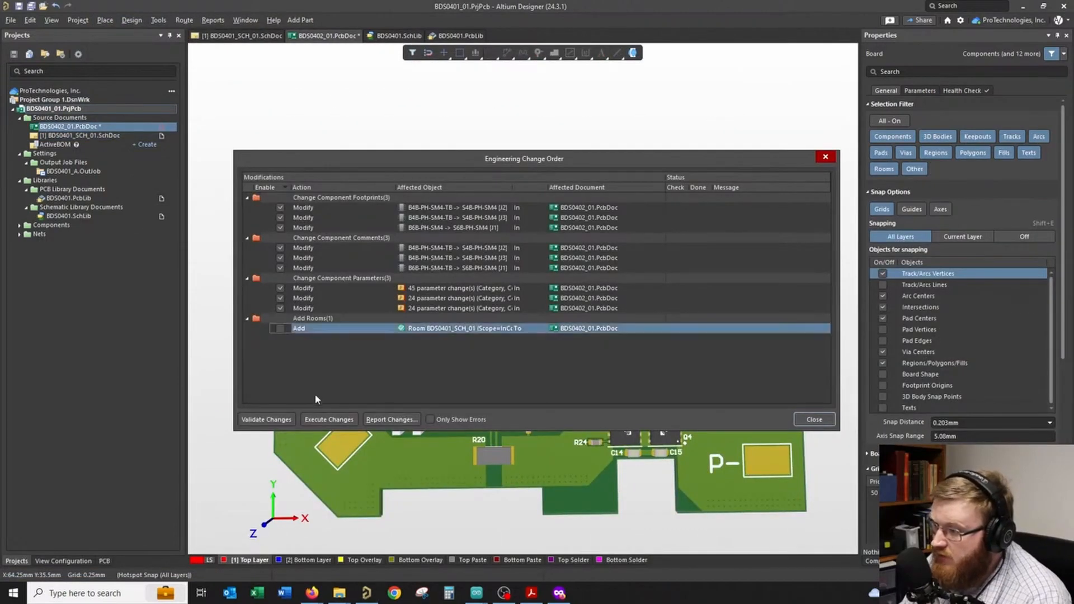
pyautogui.click(329, 420)
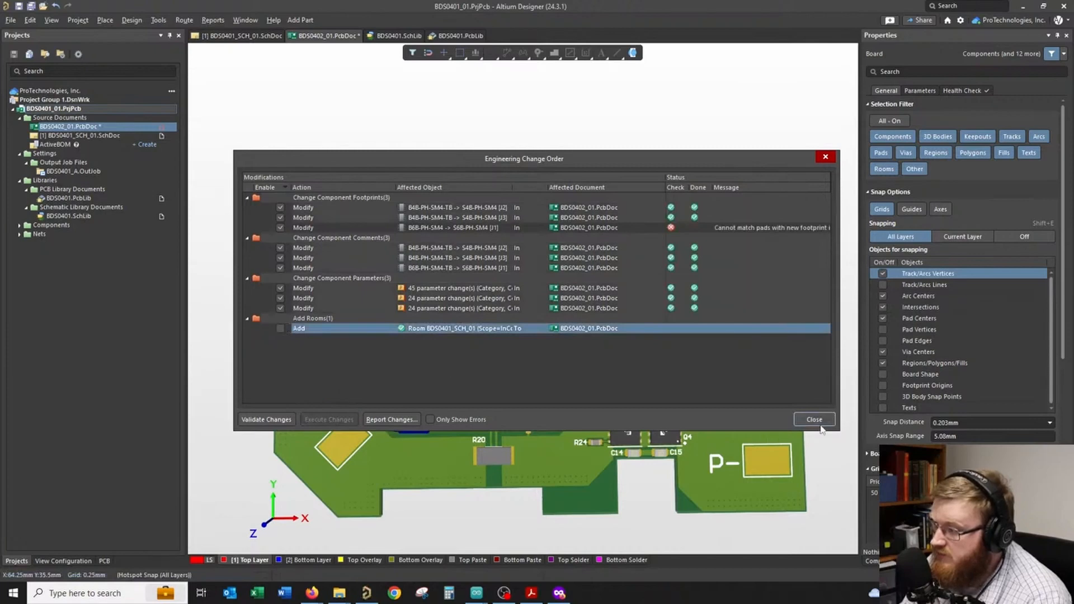
pyautogui.click(815, 420)
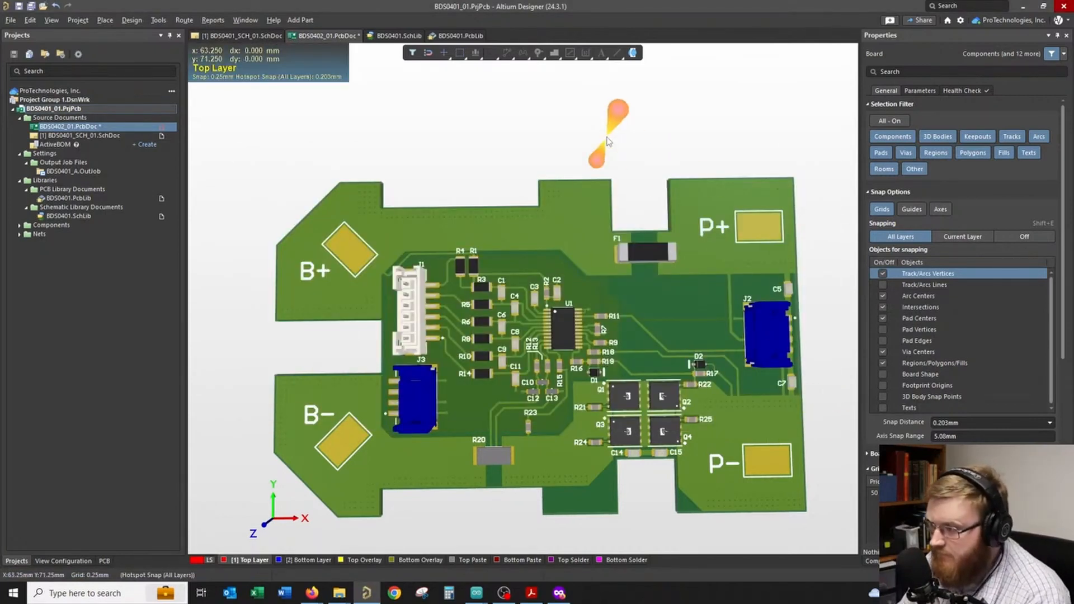
# - Check the footprint assigned to connector J1 in the schematic
pyautogui.click(240, 36)
pyautogui.keyDown('ctrl'); pyautogui.scroll(4, 284, 288); pyautogui.keyUp('ctrl')
pyautogui.click(292, 193)
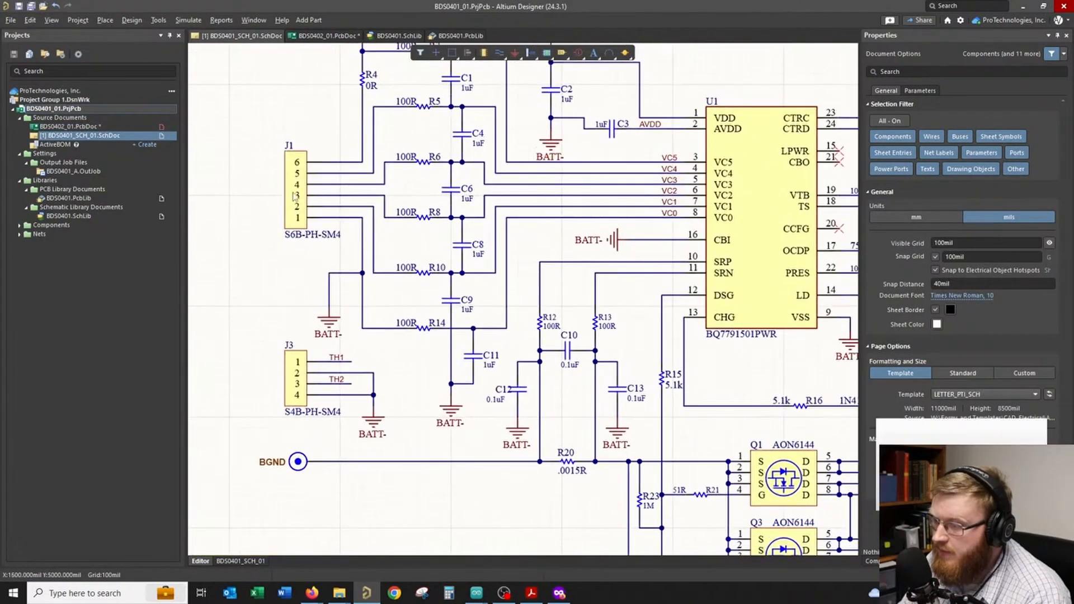
pyautogui.scroll(-4, 962, 269)
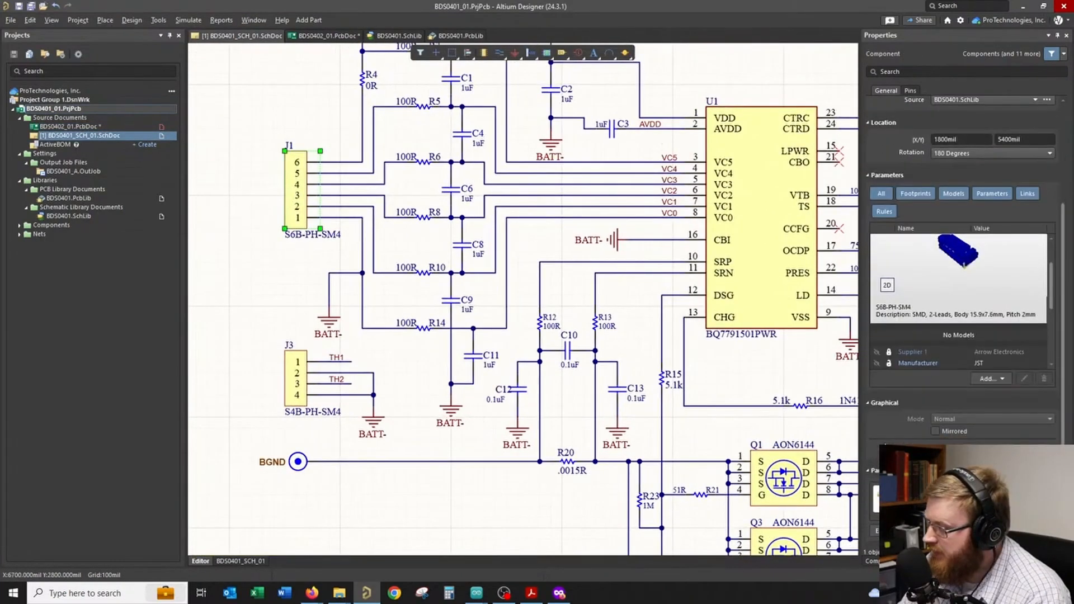
pyautogui.click(404, 236)
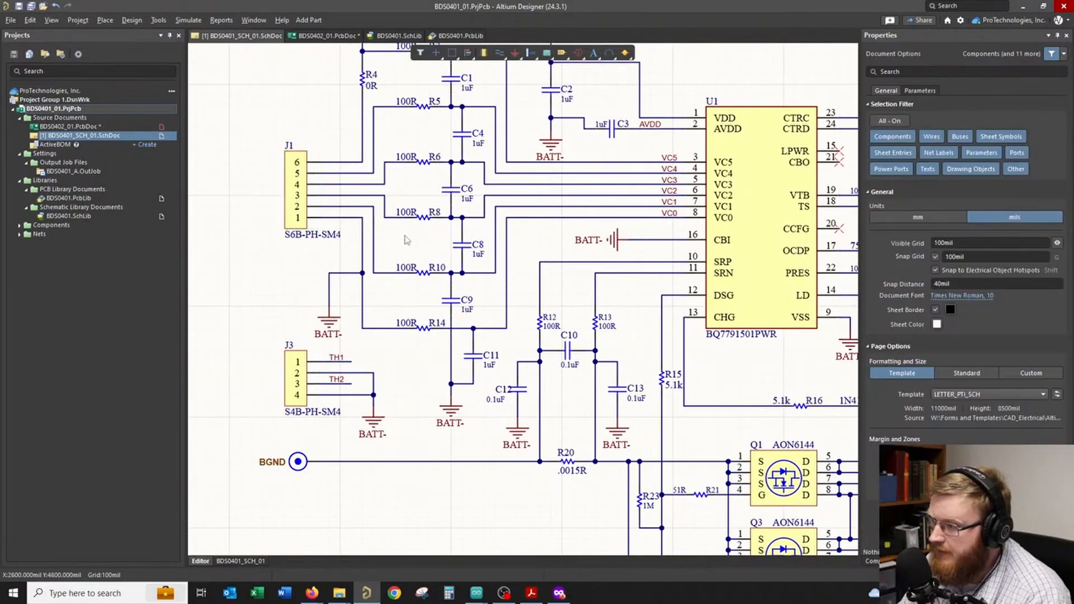
# - Inspect connectors J1 and J3 on the PCB in the 2D layout
pyautogui.keyDown('ctrl'); pyautogui.scroll(-3, 409, 241); pyautogui.keyUp('ctrl')
pyautogui.click(336, 35)
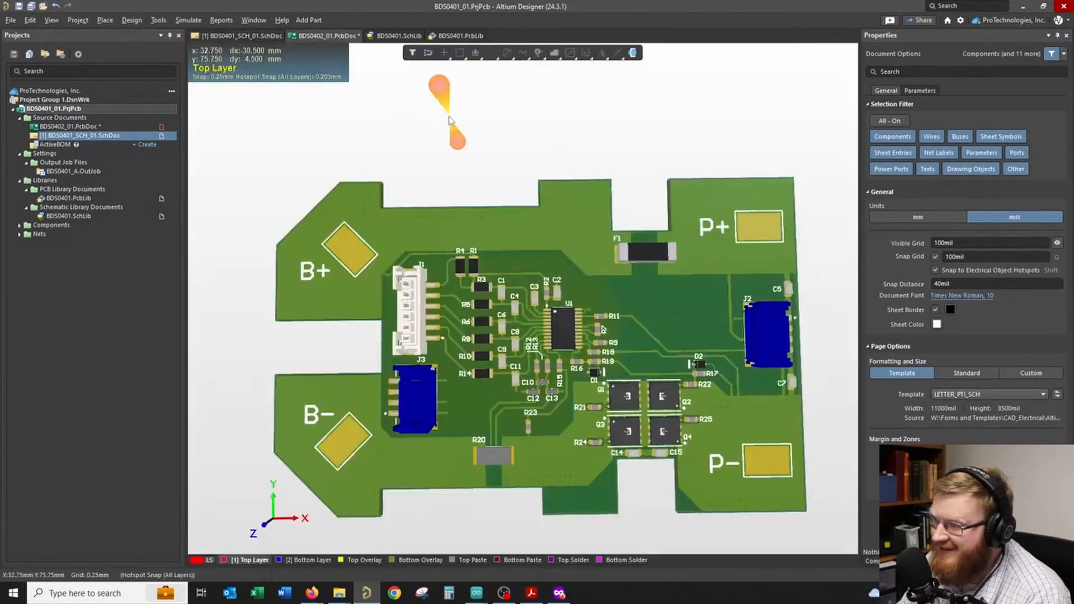
pyautogui.press('2')
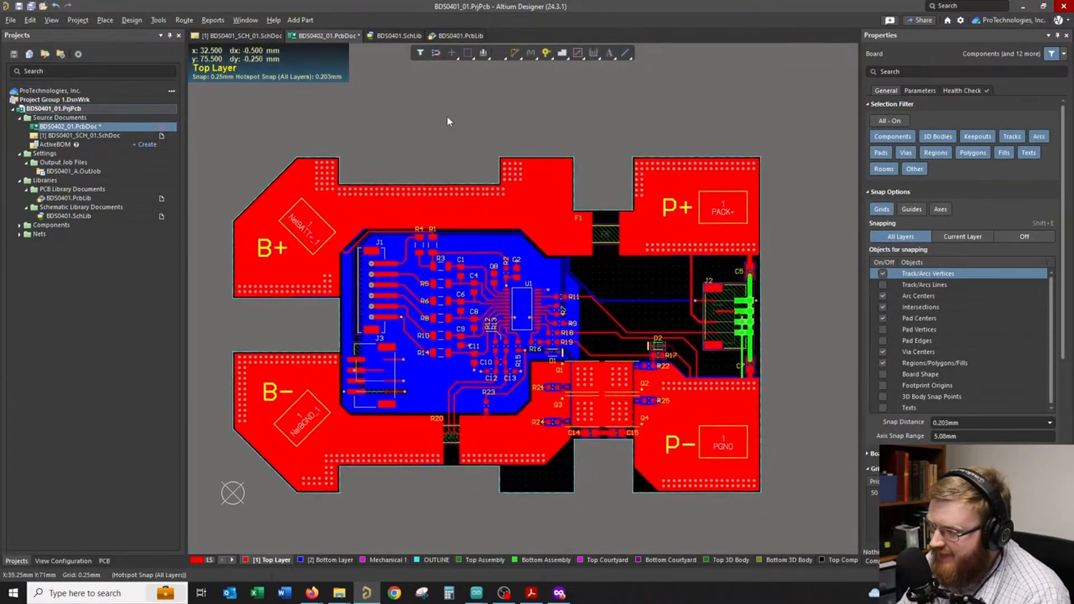
pyautogui.keyDown('ctrl'); pyautogui.scroll(5, 408, 206); pyautogui.keyUp('ctrl')
pyautogui.keyDown('ctrl'); pyautogui.scroll(-5, 380, 128); pyautogui.keyUp('ctrl')
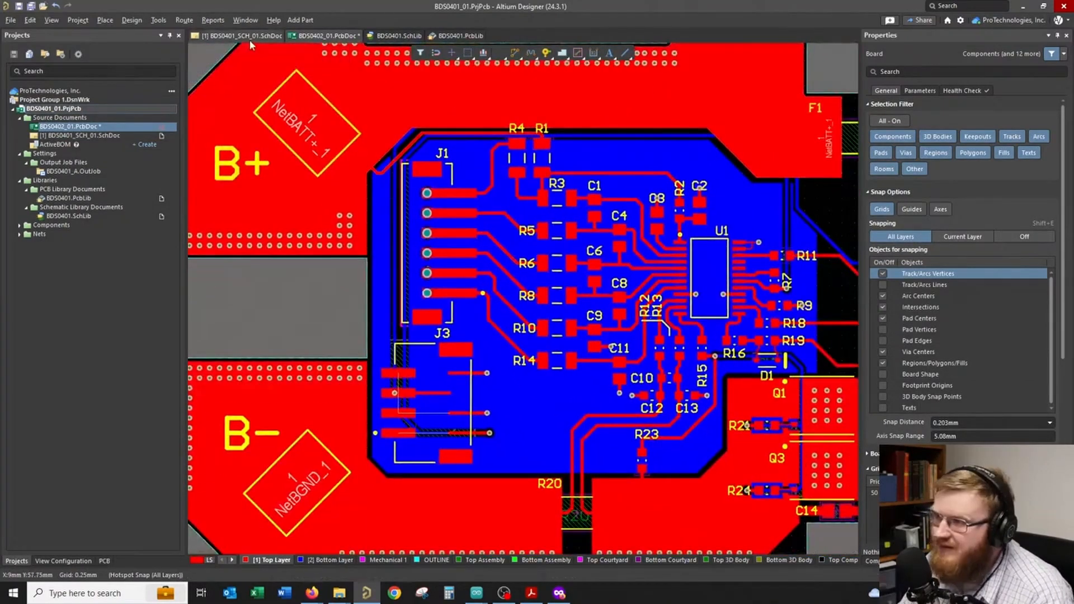
# - Update the PCB from the schematic, executing the change order with J1's footprint change to S6B-PH-SM4 and the room addition
pyautogui.click(250, 36)
pyautogui.click(132, 20)
pyautogui.click(168, 31)
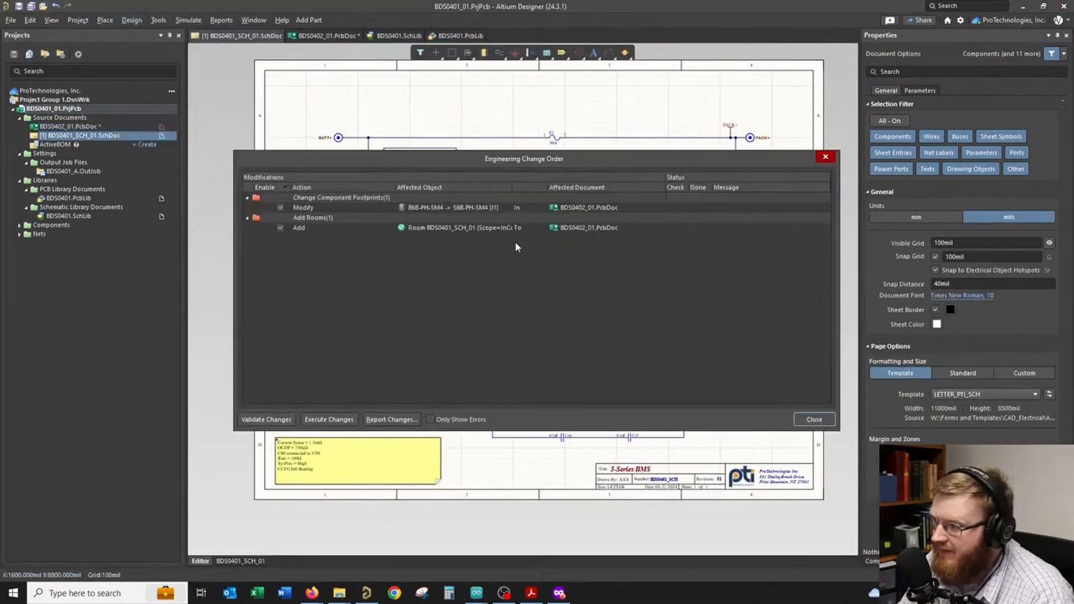
pyautogui.click(301, 229)
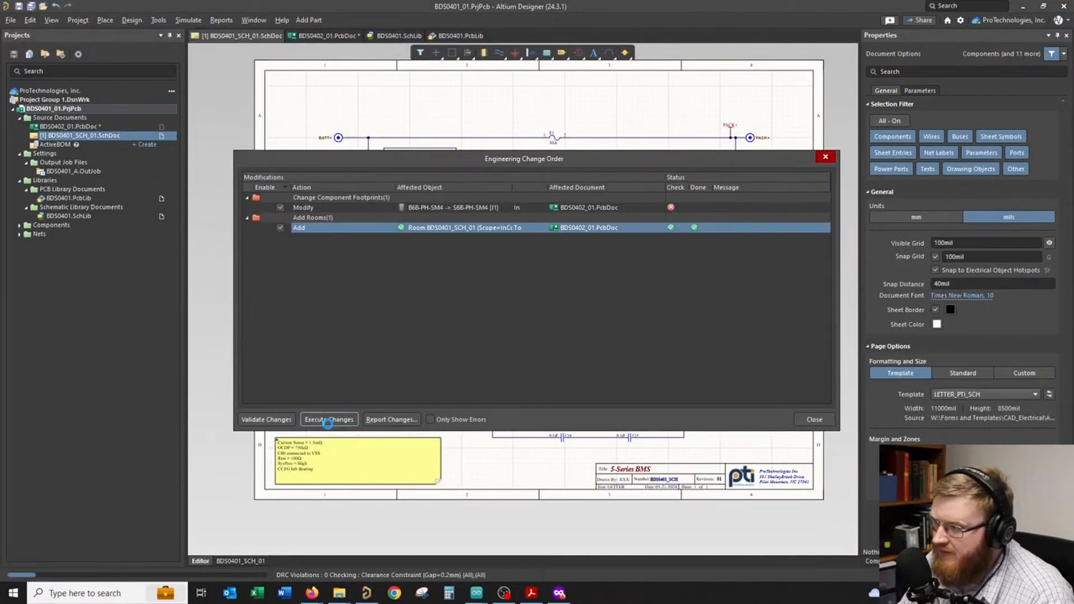
pyautogui.click(329, 420)
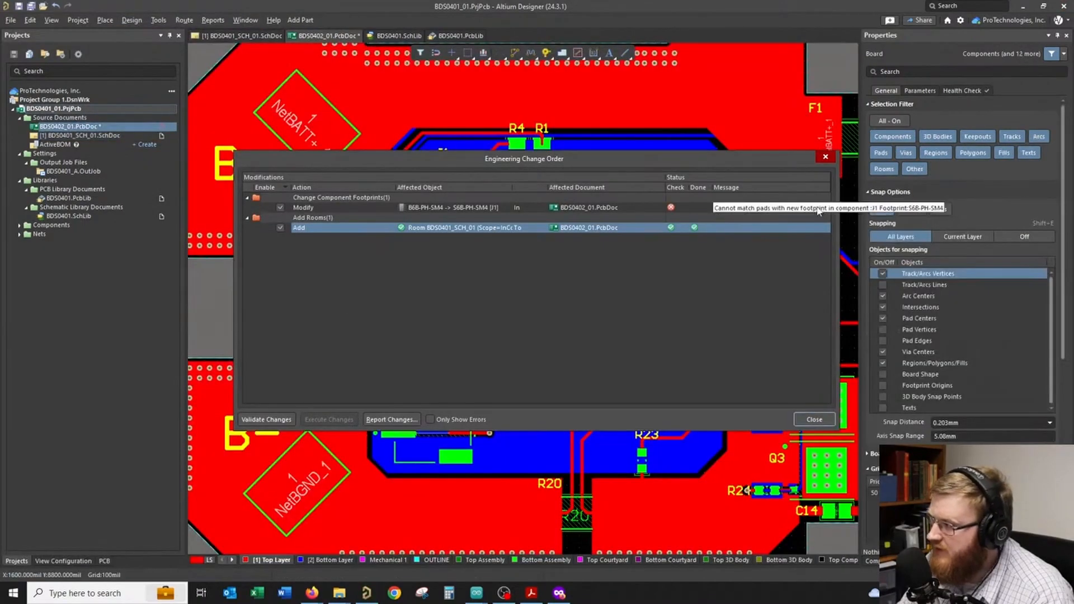
pyautogui.click(815, 420)
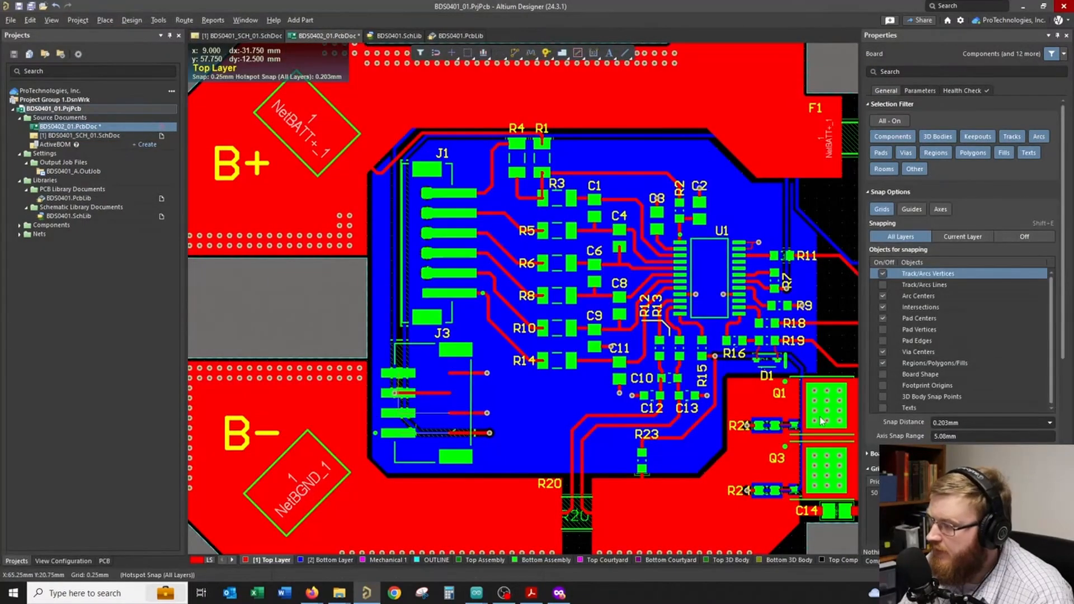
# - Check connector J1 and its wire connections in the schematic by shifting it, leaving it at its original place
pyautogui.keyDown('ctrl'); pyautogui.scroll(3, 449, 234); pyautogui.keyUp('ctrl')
pyautogui.keyDown('ctrl'); pyautogui.scroll(-3, 442, 261); pyautogui.keyUp('ctrl')
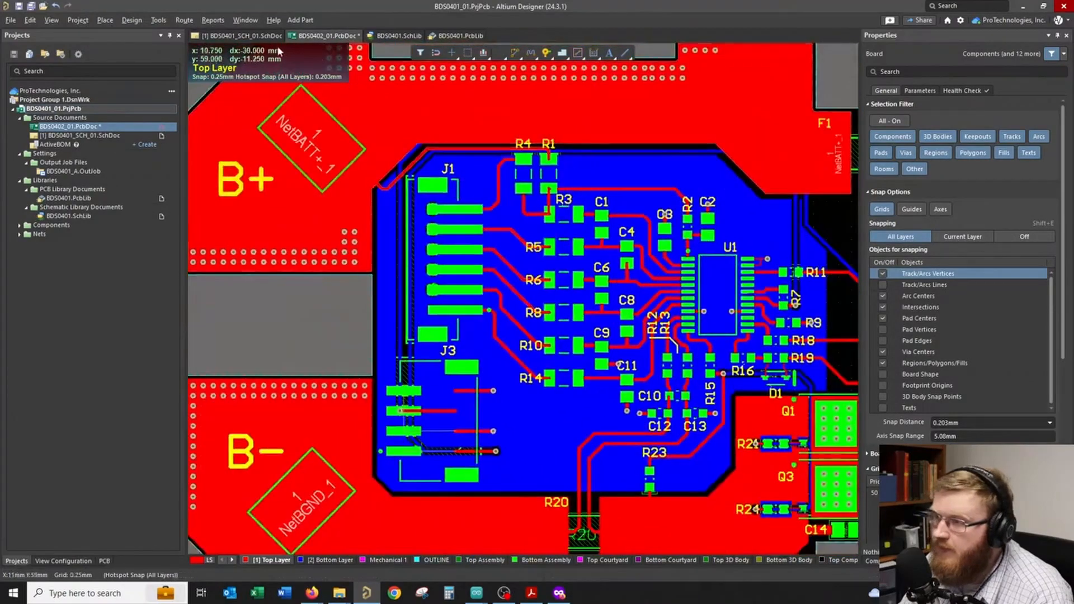
pyautogui.click(263, 36)
pyautogui.click(338, 236)
pyautogui.keyDown('ctrl'); pyautogui.scroll(5, 353, 215); pyautogui.keyUp('ctrl')
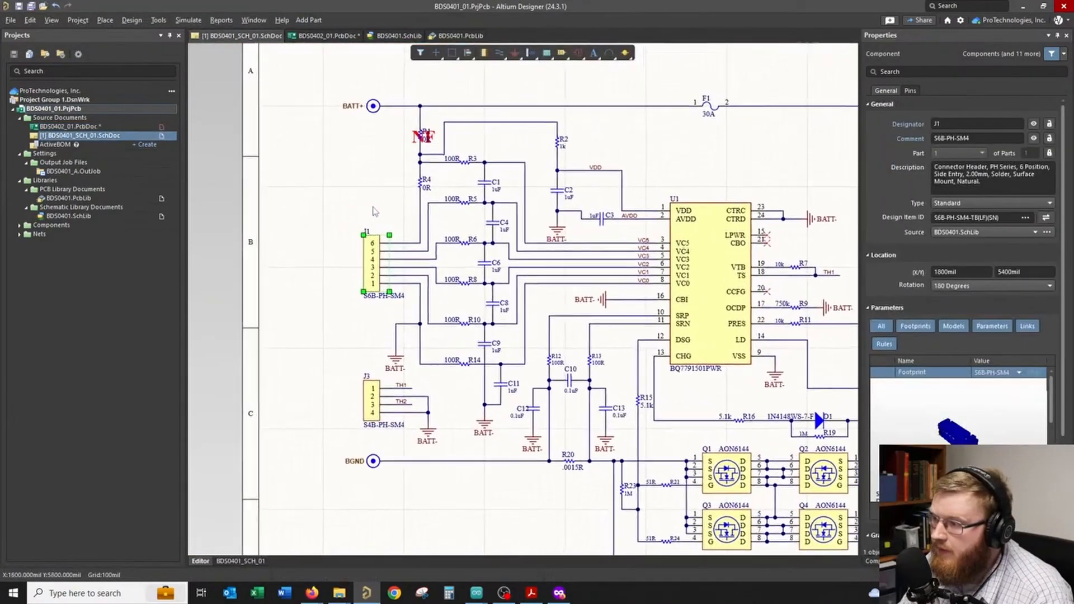
pyautogui.keyDown('ctrl'); pyautogui.scroll(2, 398, 224); pyautogui.keyUp('ctrl')
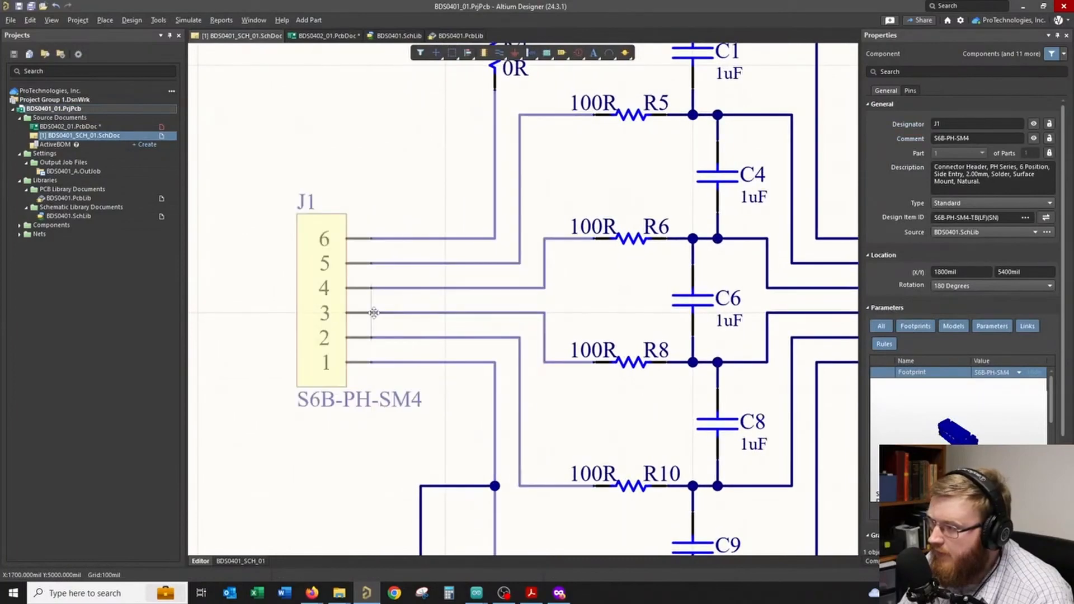
pyautogui.moveTo(375, 312); pyautogui.dragTo(400, 311)
pyautogui.click(444, 115)
pyautogui.keyDown('ctrl'); pyautogui.scroll(-1, 444, 115); pyautogui.keyUp('ctrl')
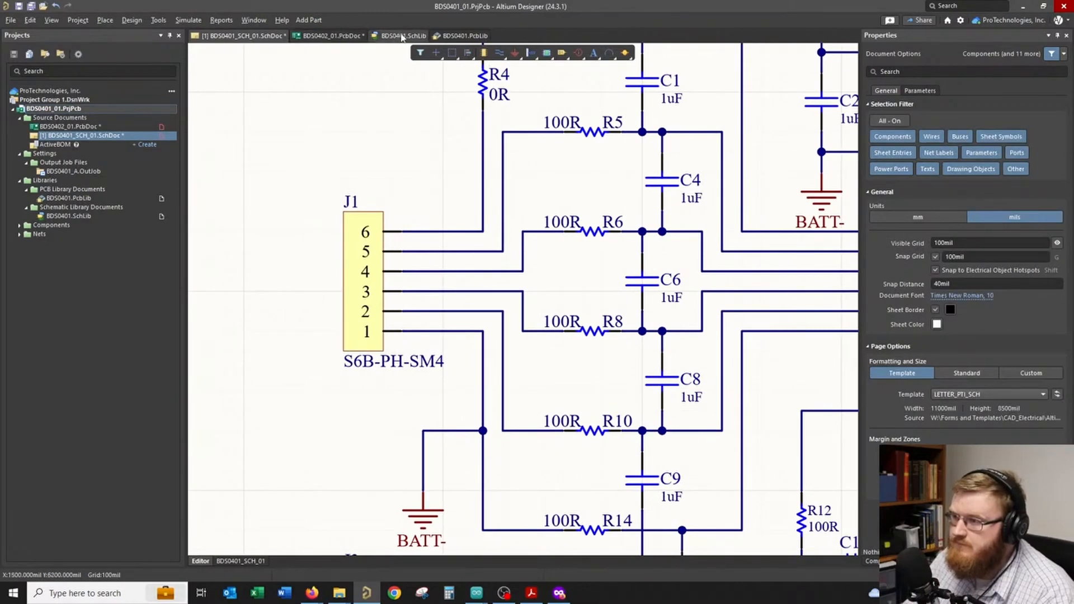
# - Compare the pads of the S6B-PH-SM4 footprint with those of the B6B-PH-SM4 footprints in the PCB library
pyautogui.click(448, 35)
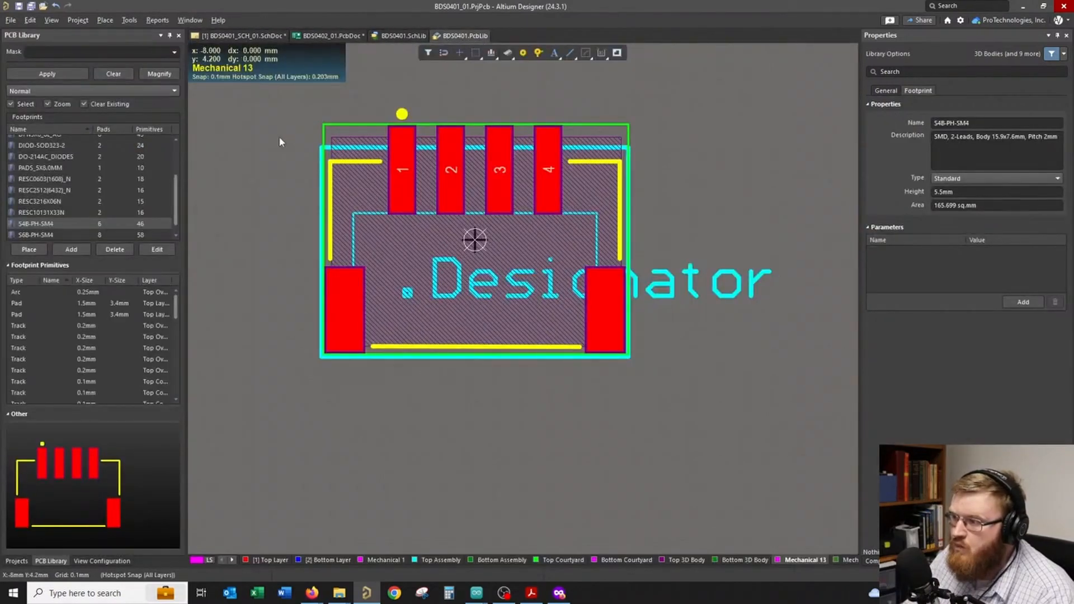
pyautogui.click(55, 231)
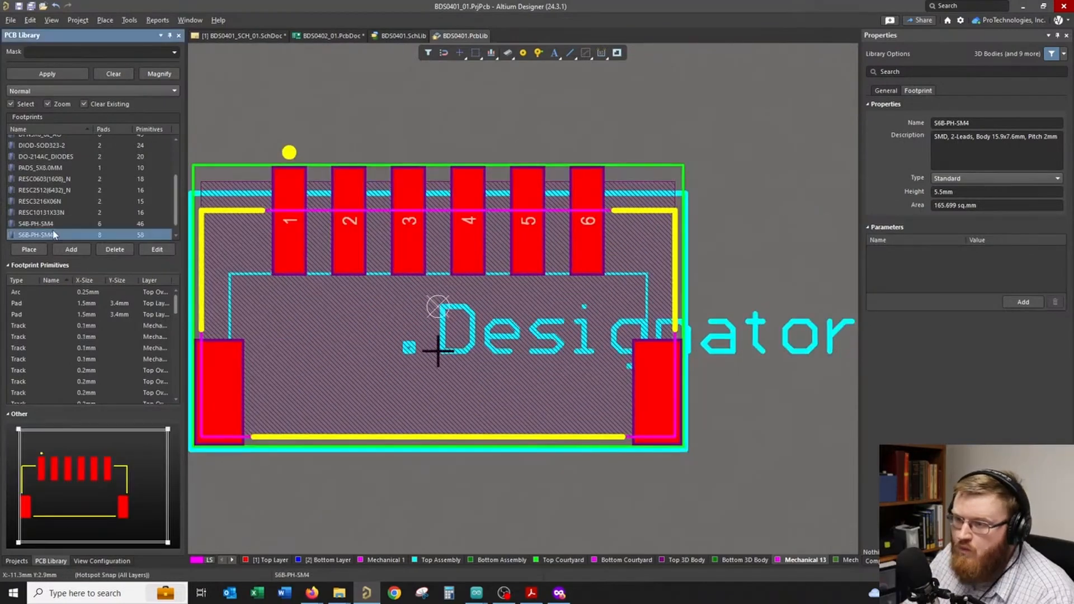
pyautogui.scroll(2, 56, 226)
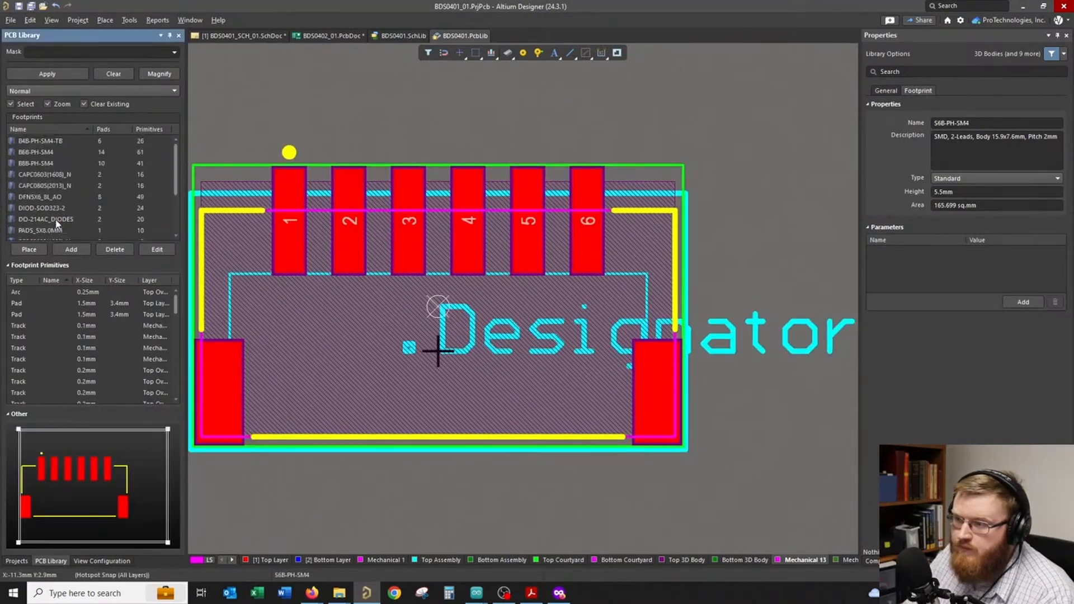
pyautogui.click(66, 152)
pyautogui.click(64, 162)
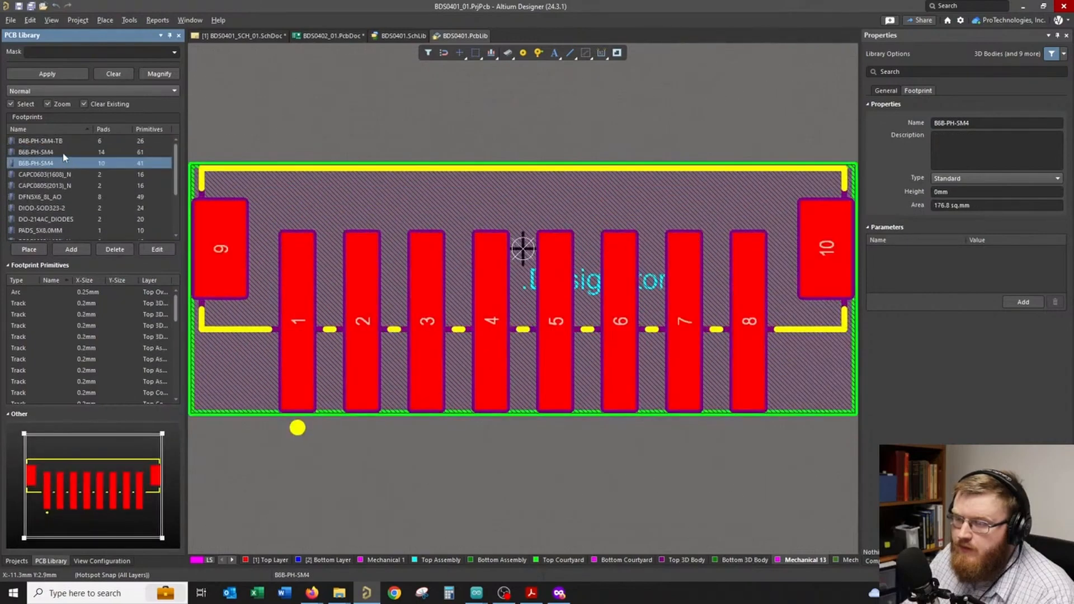
pyautogui.click(64, 153)
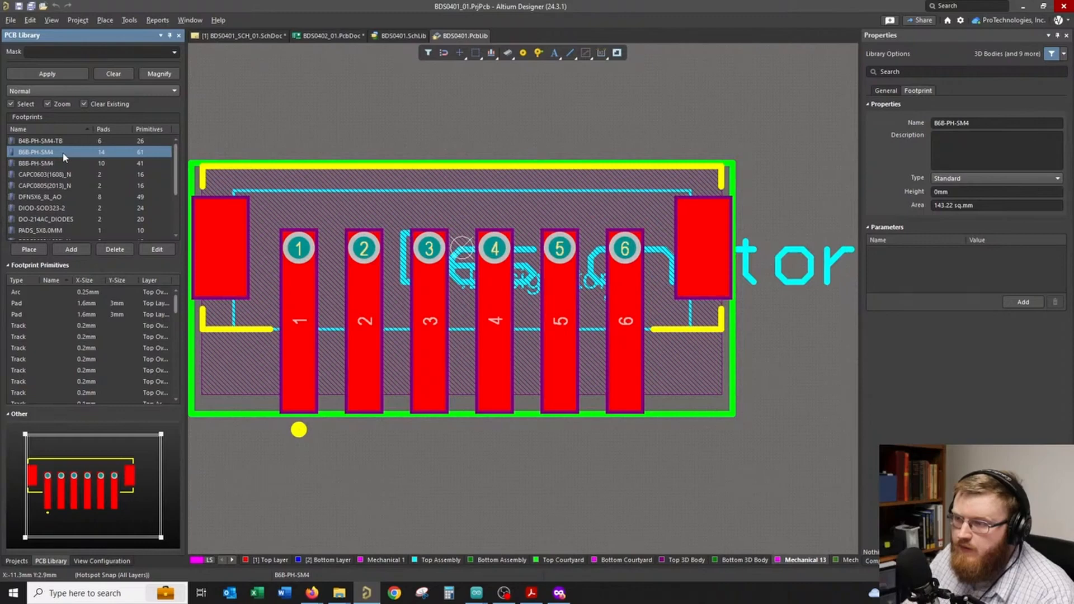
pyautogui.scroll(-3, 63, 154)
pyautogui.click(61, 223)
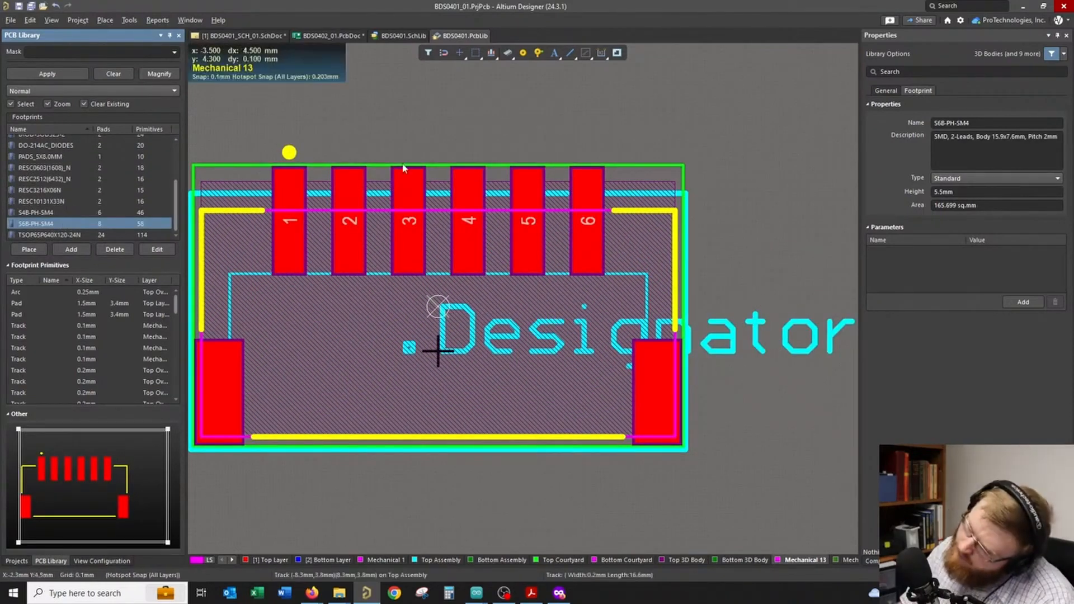
# - Consult the SM4 side entry board layout in the browser's ePH.pdf datasheet and return to the S6B-PH-SM4 footprint in Altium Designer
pyautogui.click(516, 94)
pyautogui.moveTo(516, 97); pyautogui.dragTo(535, 106, button='right')
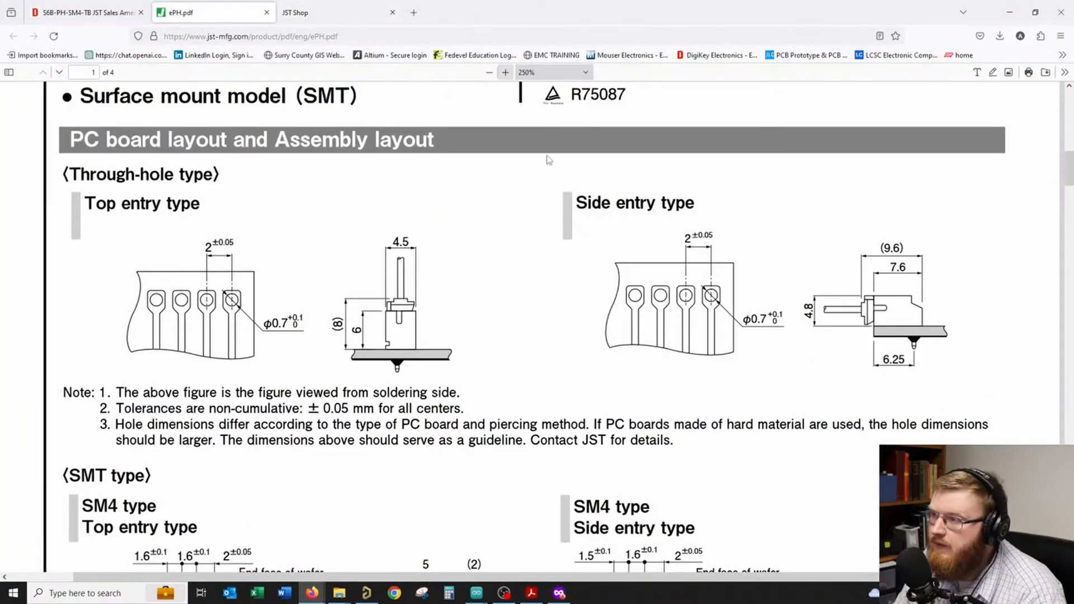
pyautogui.scroll(-5, 590, 286)
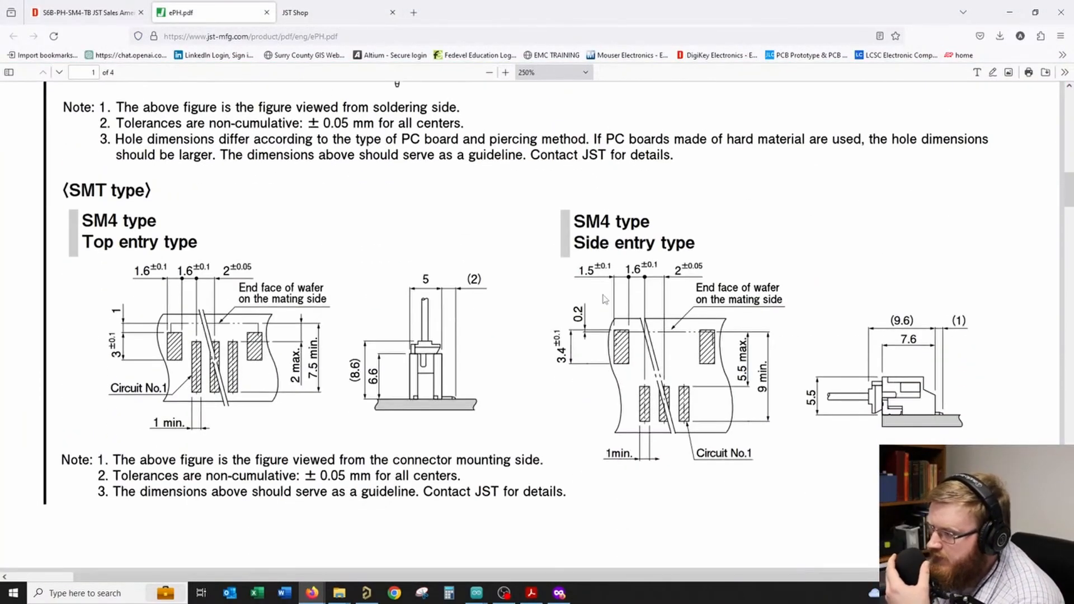
pyautogui.scroll(-1, 605, 300)
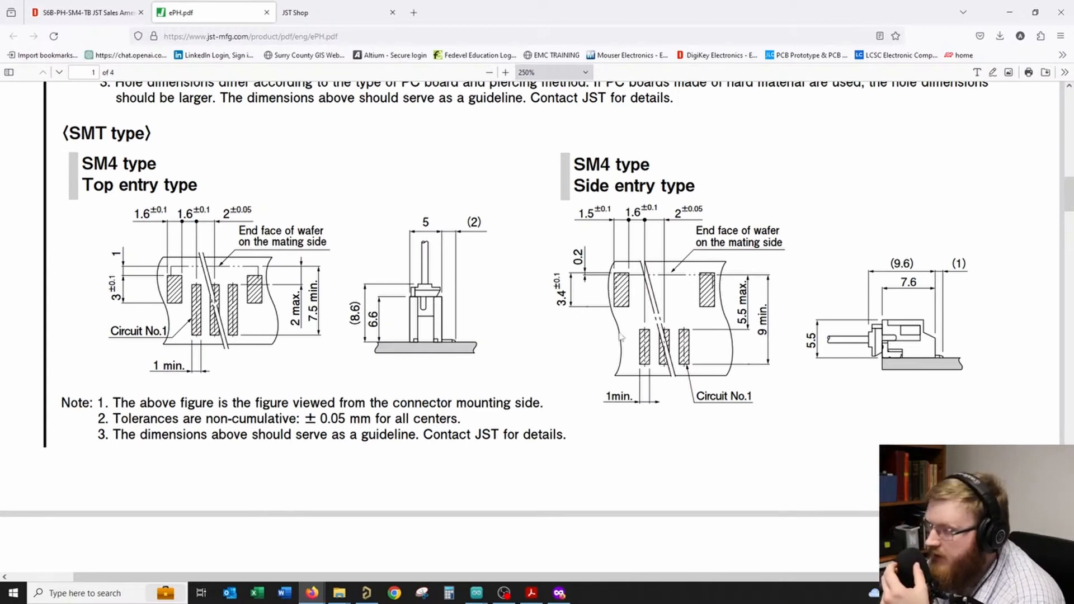
pyautogui.click(1011, 11)
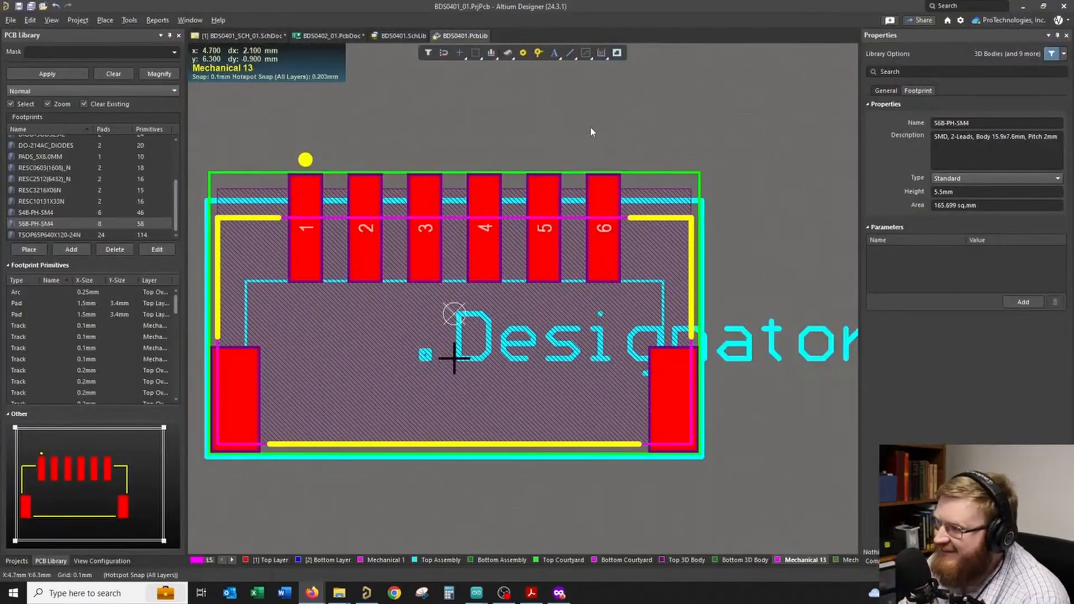
pyautogui.keyDown('ctrl'); pyautogui.scroll(-2, 599, 125); pyautogui.keyUp('ctrl')
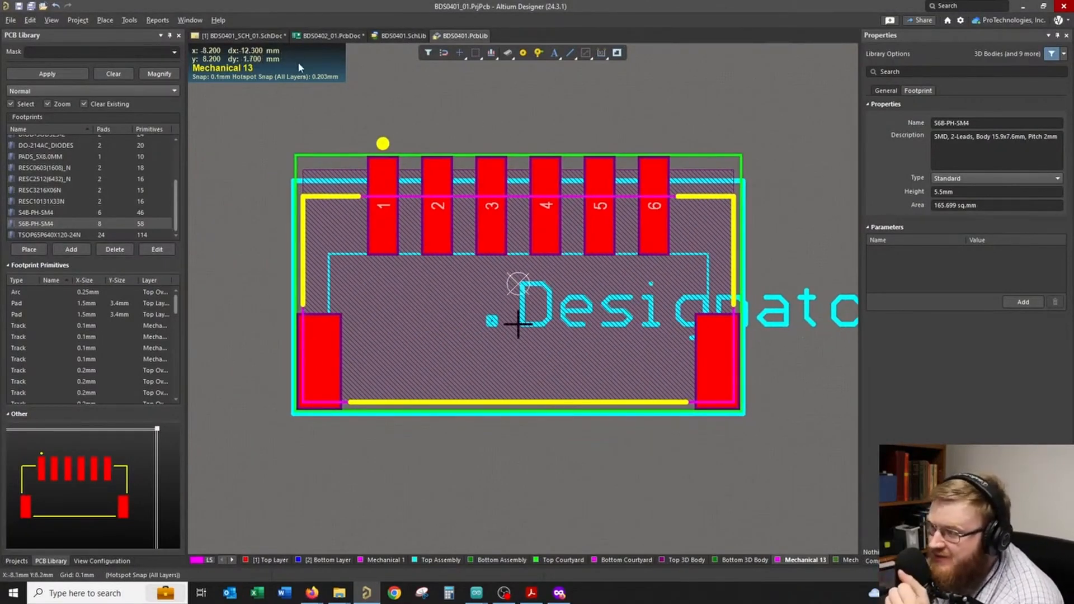
# - Flip connector J1 vertically in place in the schematic so its pin 1 connects to the R4 wire
pyautogui.click(246, 36)
pyautogui.keyDown('ctrl'); pyautogui.scroll(-2, 308, 266); pyautogui.keyUp('ctrl')
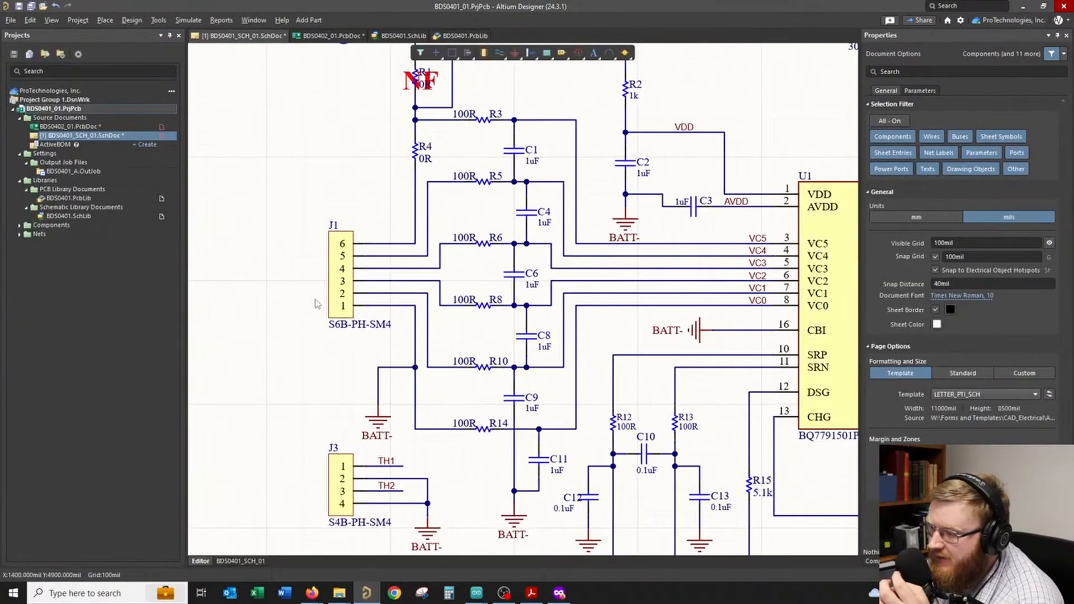
pyautogui.moveTo(310, 305); pyautogui.dragTo(330, 221, button='right')
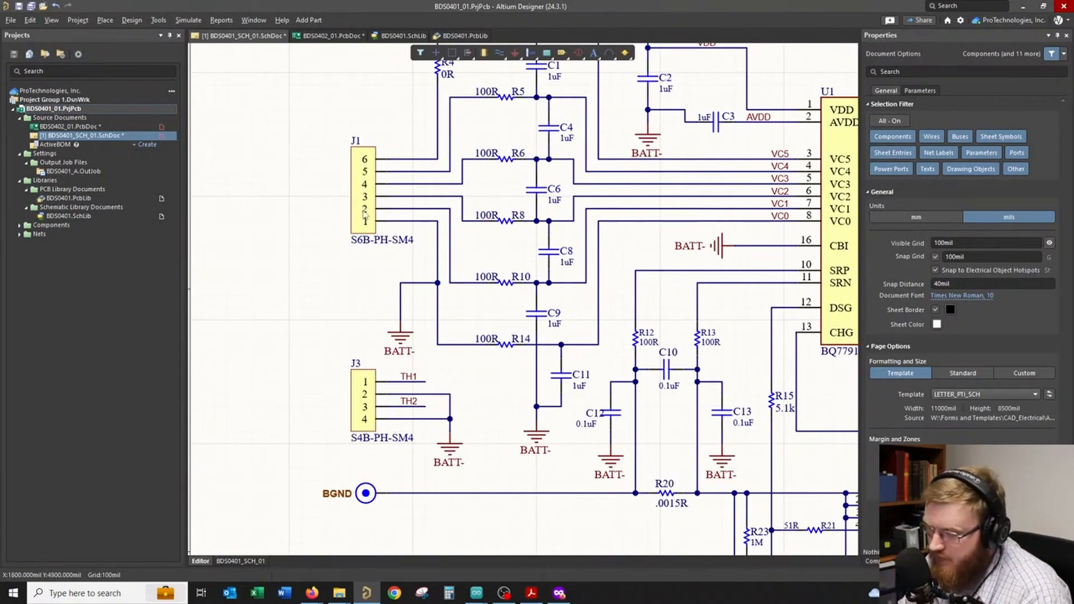
pyautogui.moveTo(361, 211); pyautogui.dragTo(391, 180)
pyautogui.press('y')
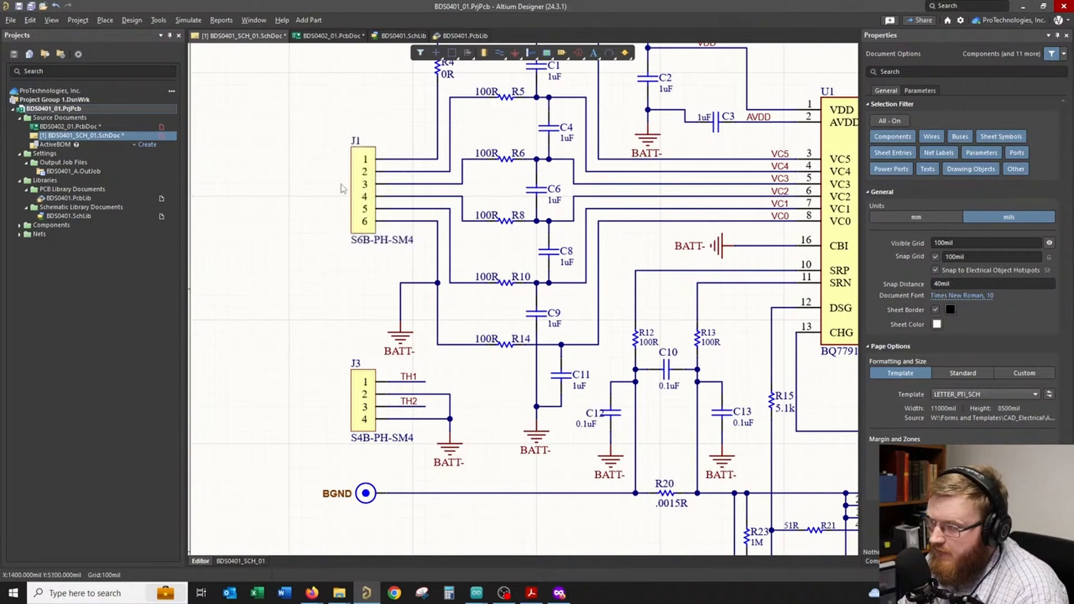
# - Save the BDS0401_SCH_01 schematic and update the PCB, executing the change order with J1's net changes and S6B-PH-SM4 footprint change
pyautogui.rightClick(275, 38)
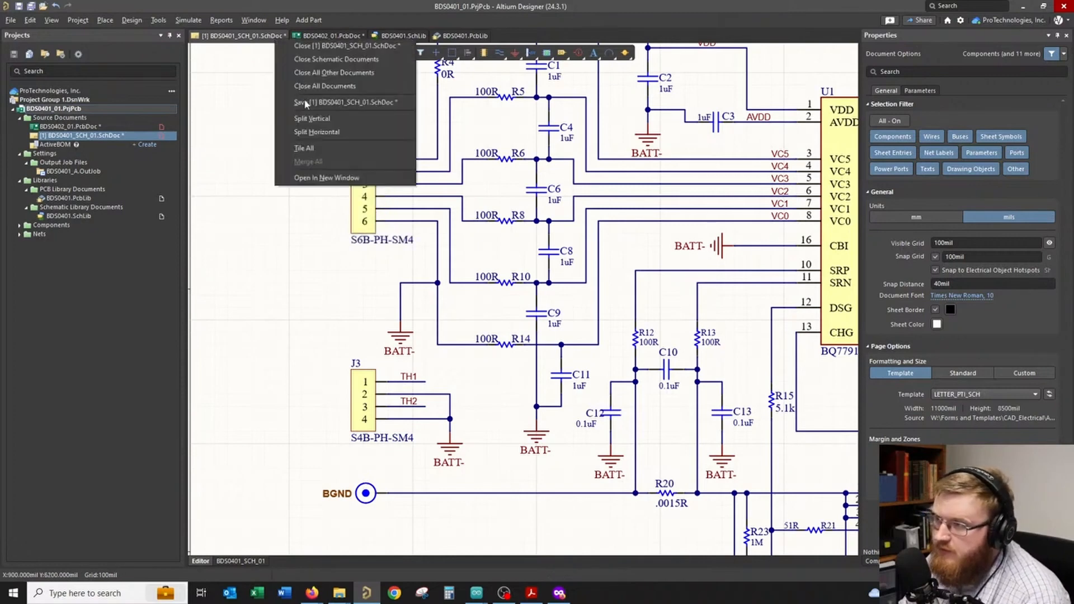
pyautogui.click(305, 104)
pyautogui.click(132, 20)
pyautogui.click(168, 33)
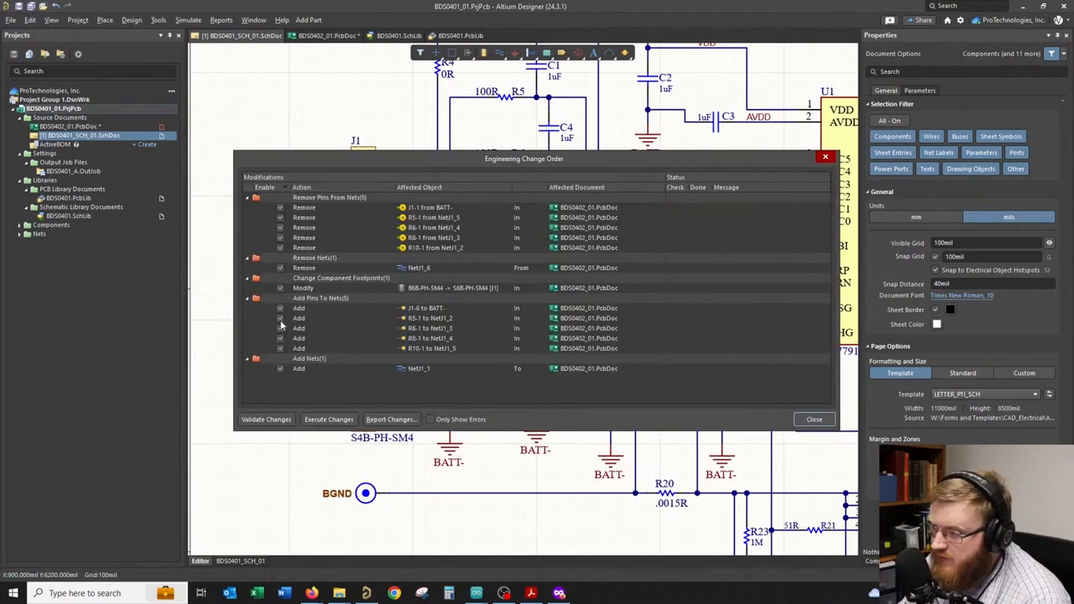
pyautogui.click(313, 417)
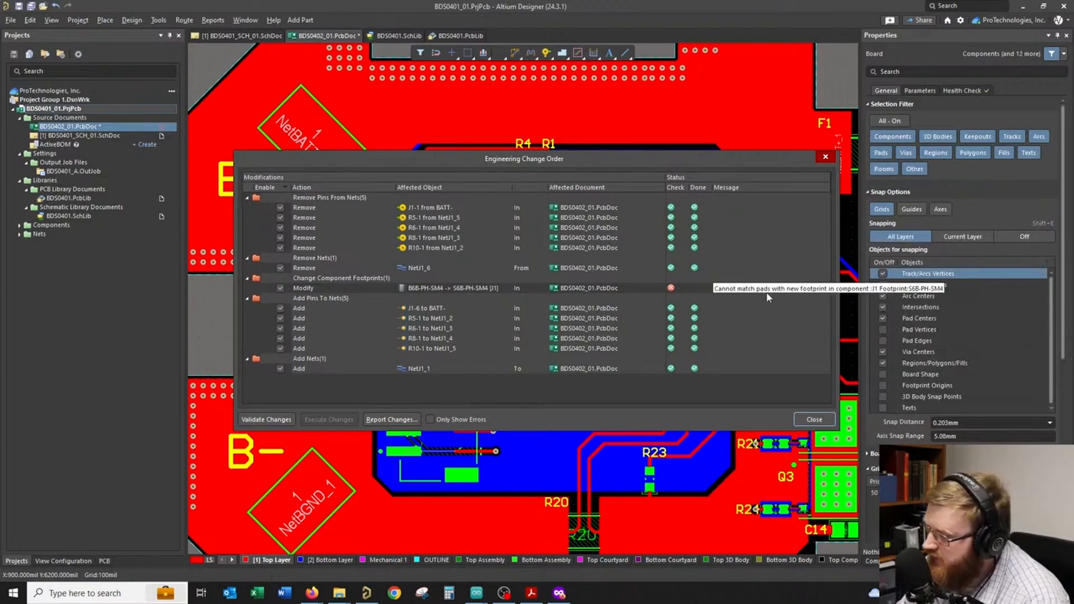
pyautogui.click(817, 420)
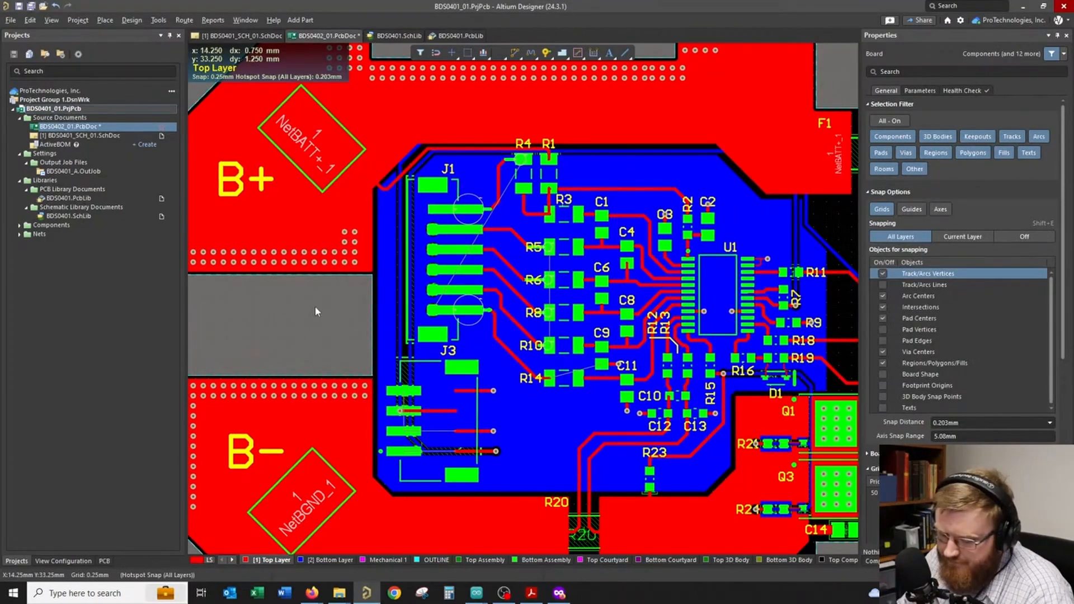
# - Examine the board in 3D and 2D, including the small outline outside the board beside the P- pad
pyautogui.press('3')
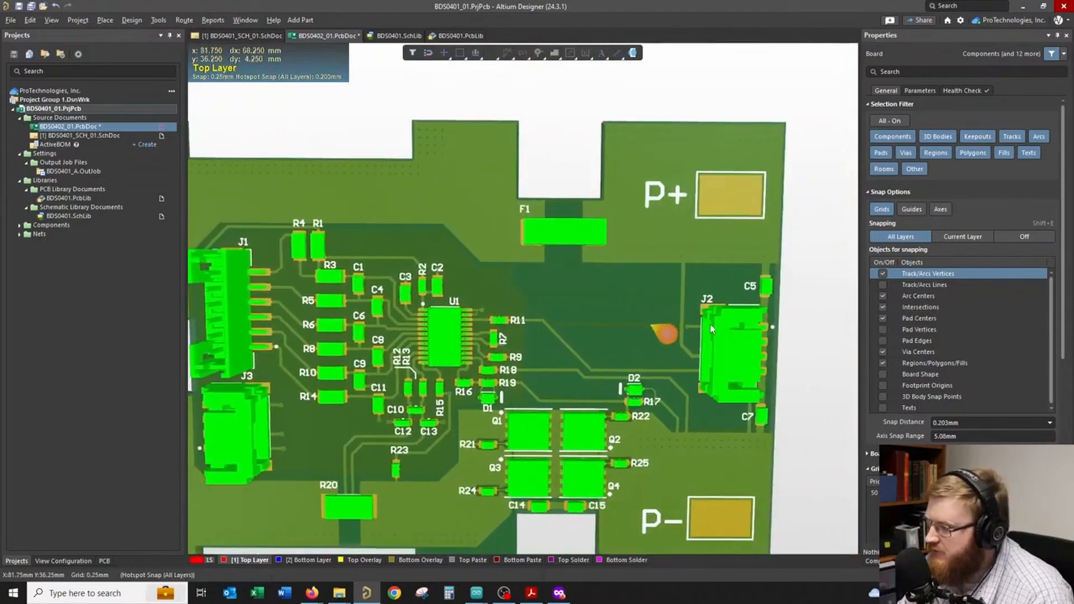
pyautogui.press('2')
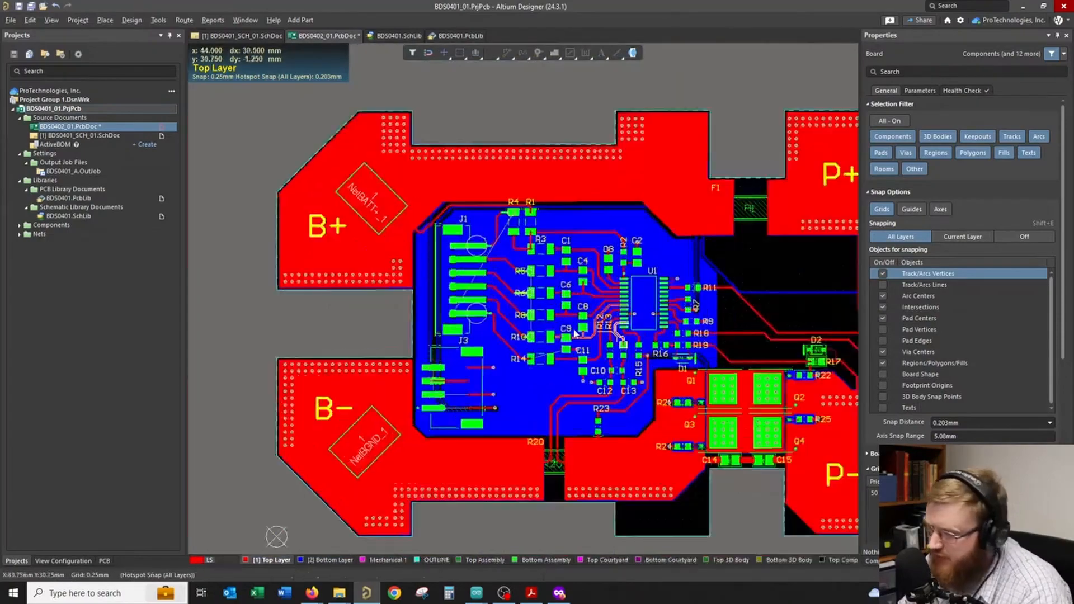
pyautogui.keyDown('ctrl'); pyautogui.scroll(3, 576, 334); pyautogui.keyUp('ctrl')
pyautogui.keyDown('ctrl'); pyautogui.scroll(-5, 605, 436); pyautogui.keyUp('ctrl')
pyautogui.keyDown('shift'); pyautogui.scroll(-3, 633, 483); pyautogui.keyUp('shift')
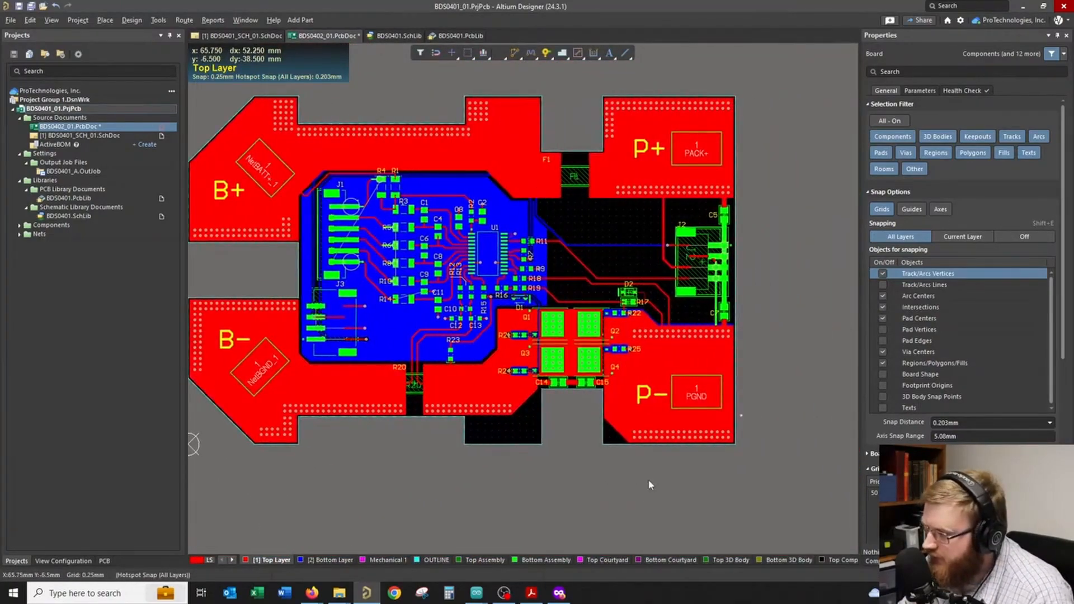
pyautogui.keyDown('ctrl'); pyautogui.scroll(5, 679, 466); pyautogui.keyUp('ctrl')
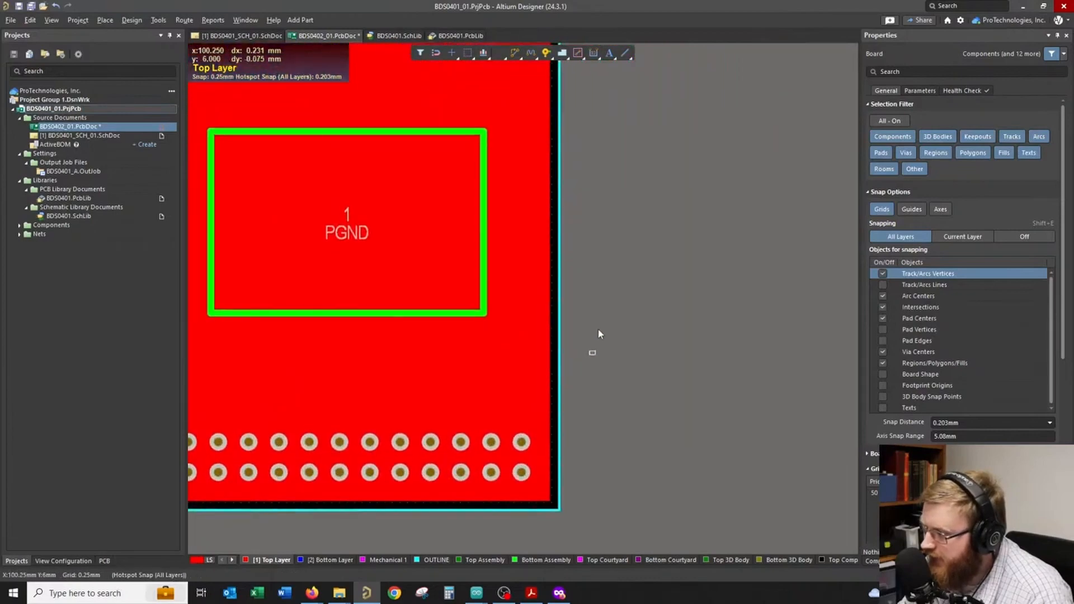
pyautogui.keyDown('ctrl'); pyautogui.scroll(3, 643, 384); pyautogui.keyUp('ctrl')
pyautogui.moveTo(597, 389); pyautogui.dragTo(366, 121)
pyautogui.keyDown('ctrl'); pyautogui.scroll(-10, 463, 187); pyautogui.keyUp('ctrl')
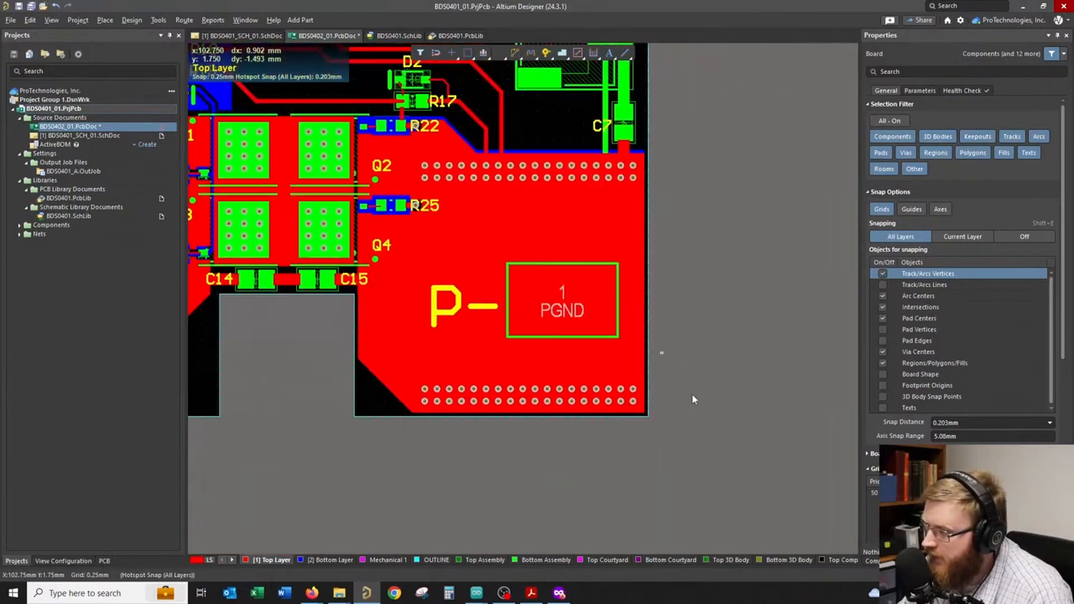
pyautogui.click(612, 428)
pyautogui.keyDown('ctrl'); pyautogui.scroll(8, 508, 264); pyautogui.keyUp('ctrl')
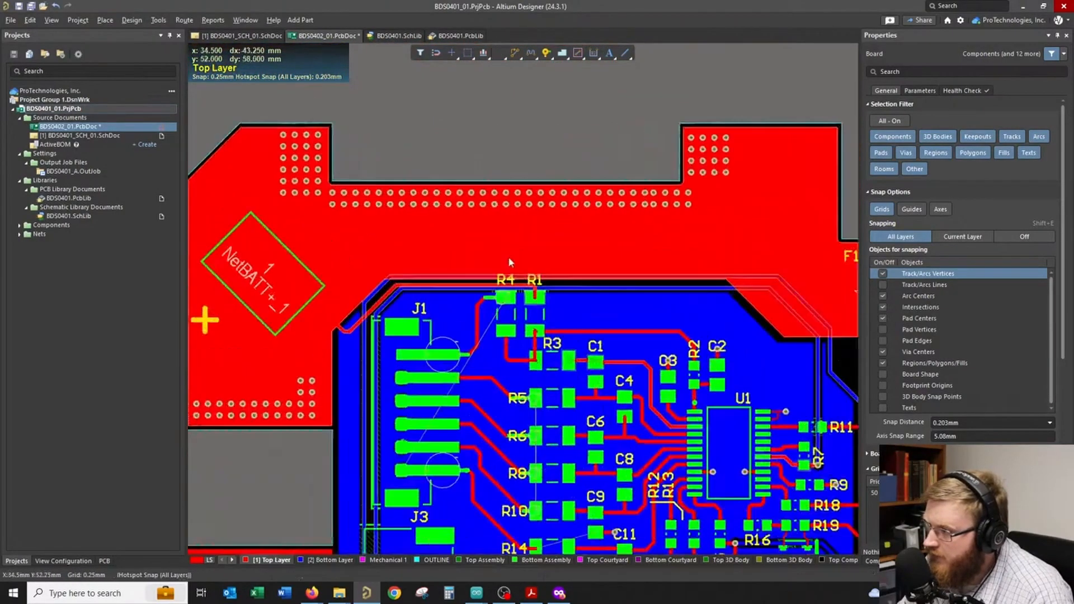
# - Inspect connectors J1, J3 and J2 on the PCB and undo the last update of their footprints
pyautogui.keyDown('ctrl'); pyautogui.scroll(-5, 554, 348); pyautogui.keyUp('ctrl')
pyautogui.keyDown('ctrl'); pyautogui.scroll(2, 555, 357); pyautogui.keyUp('ctrl')
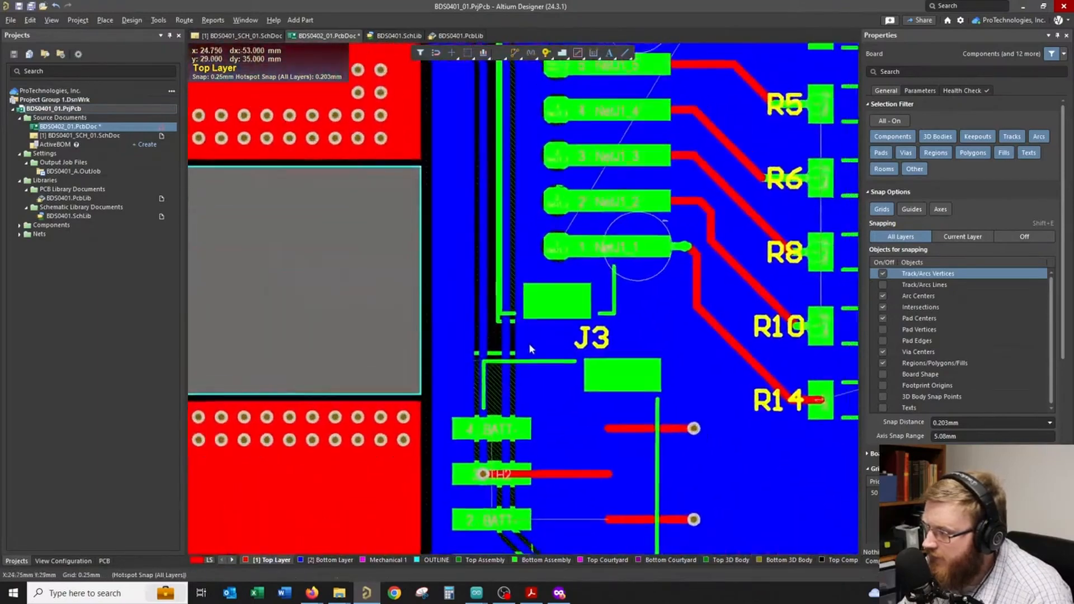
pyautogui.keyDown('ctrl'); pyautogui.scroll(-6, 529, 344); pyautogui.keyUp('ctrl')
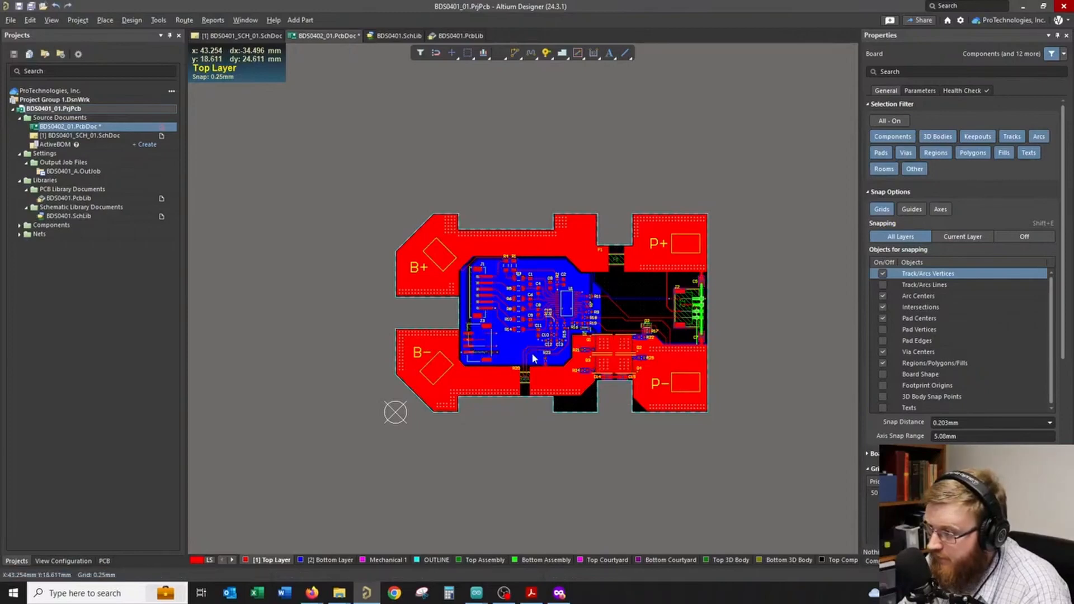
pyautogui.keyDown('ctrl'); pyautogui.scroll(6, 682, 350); pyautogui.keyUp('ctrl')
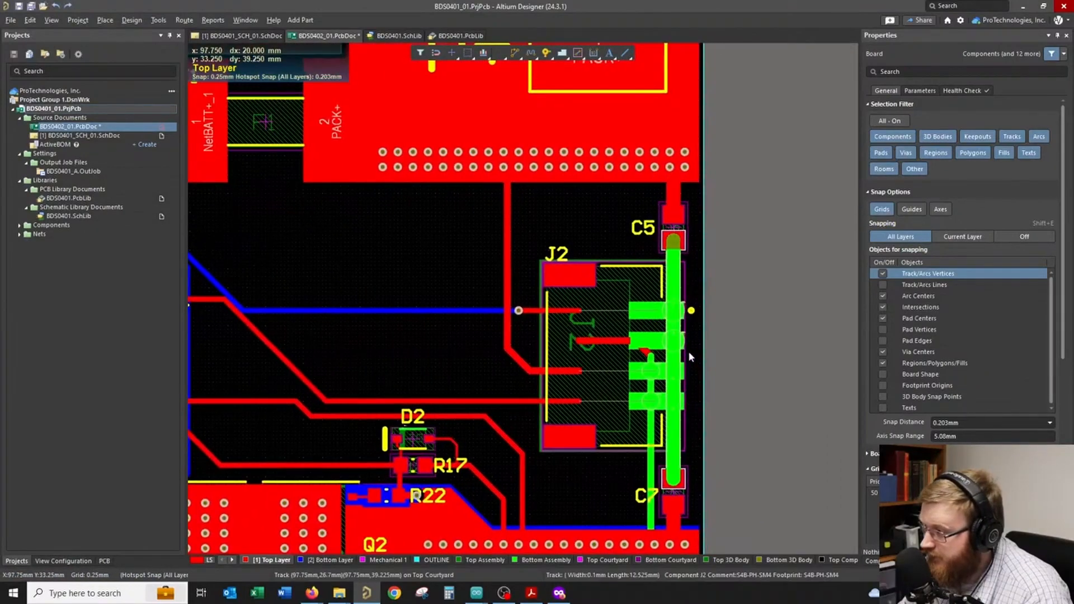
pyautogui.keyDown('ctrl'); pyautogui.scroll(-1, 689, 354); pyautogui.keyUp('ctrl')
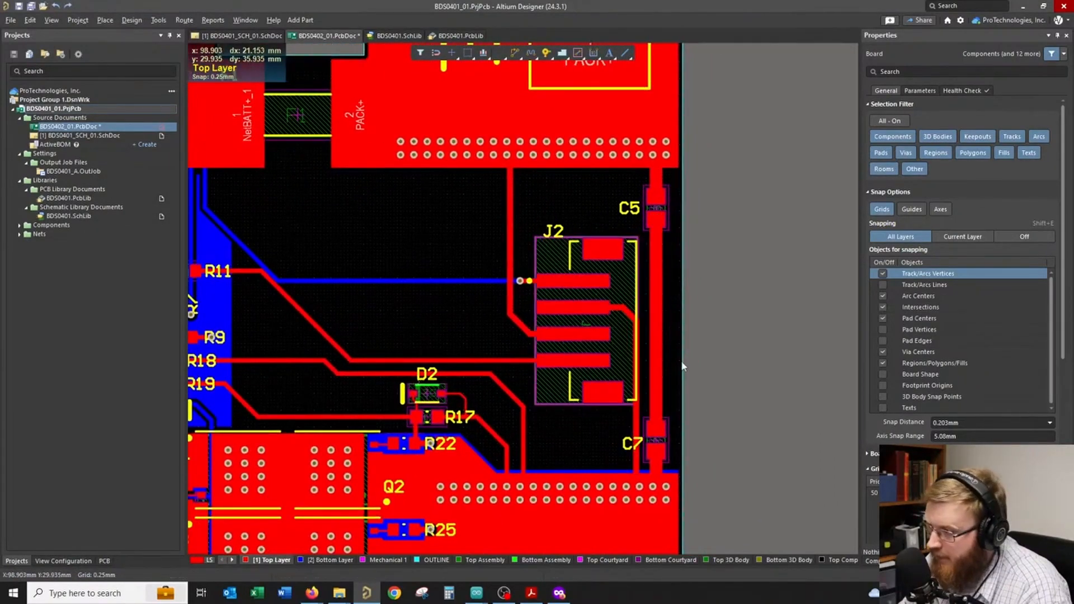
pyautogui.keyDown('ctrl'); pyautogui.scroll(-4, 488, 240); pyautogui.keyUp('ctrl')
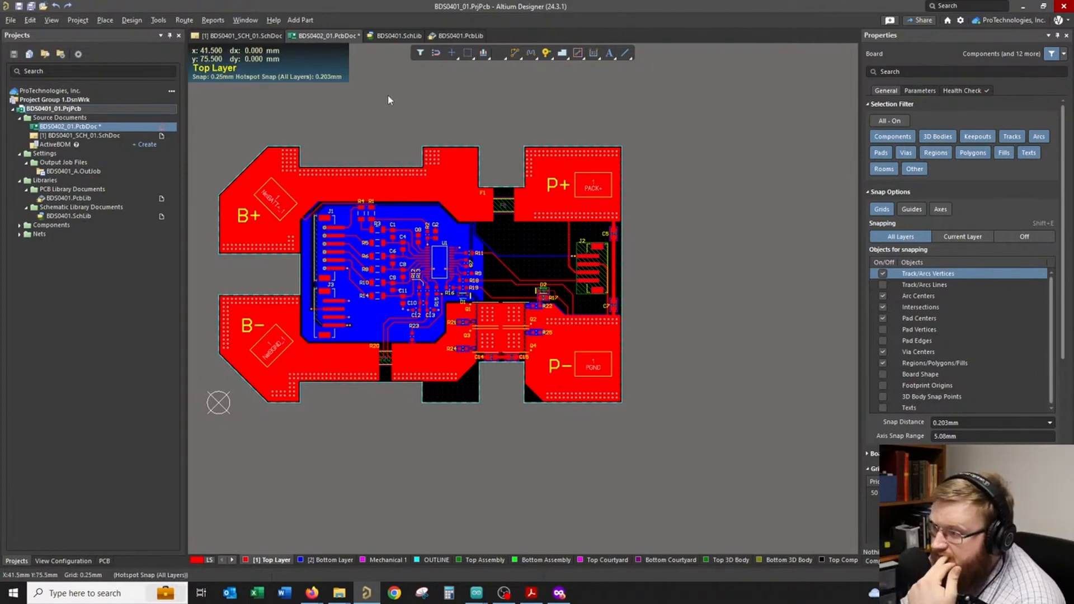
# - Compare the S4B-PH-SM4 and S6B-PH-SM4 footprints in the PCB library and view the six-pin S6B-PH-SM4-TB(LF)(SN) symbol in the schematic library
pyautogui.click(395, 35)
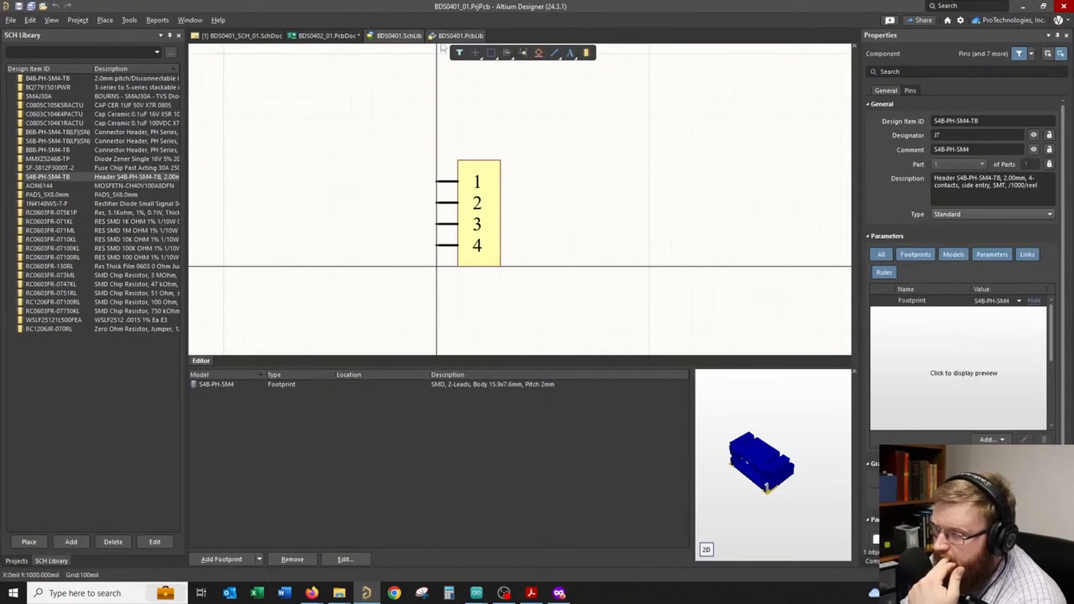
pyautogui.click(456, 35)
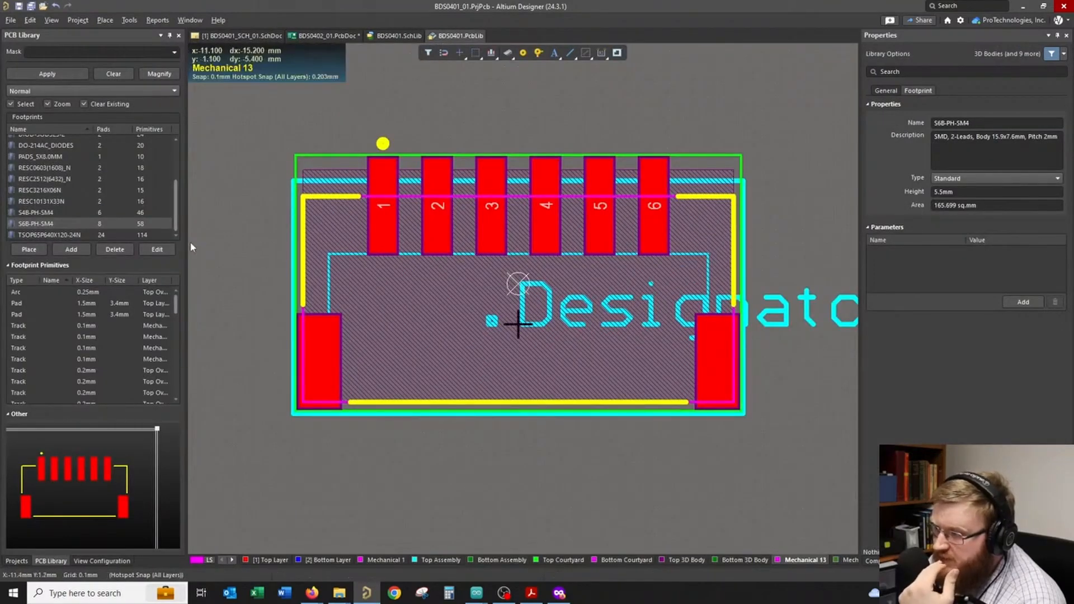
pyautogui.click(62, 213)
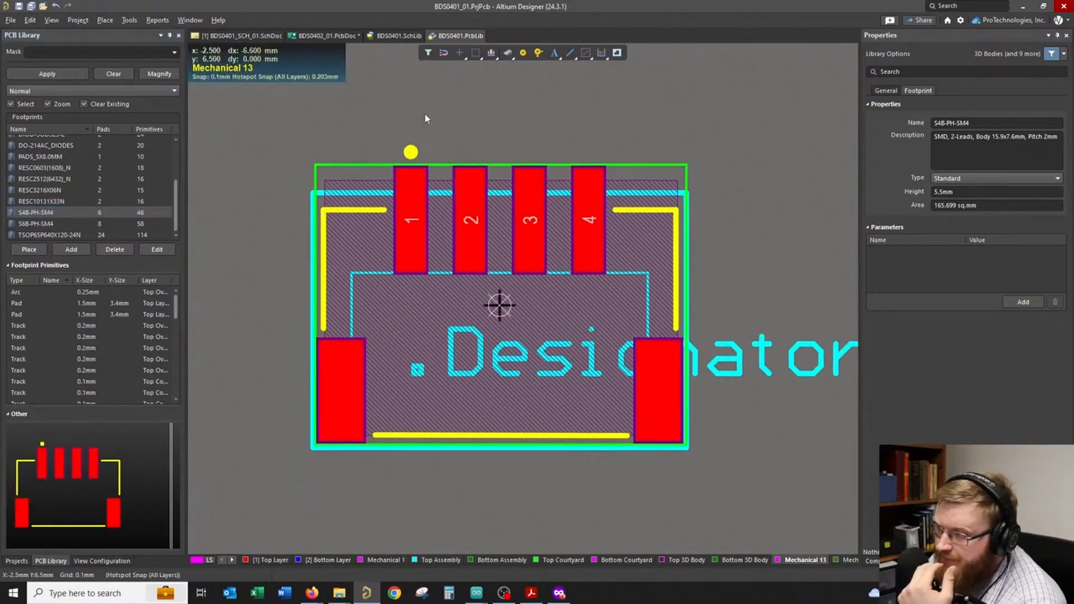
pyautogui.click(61, 224)
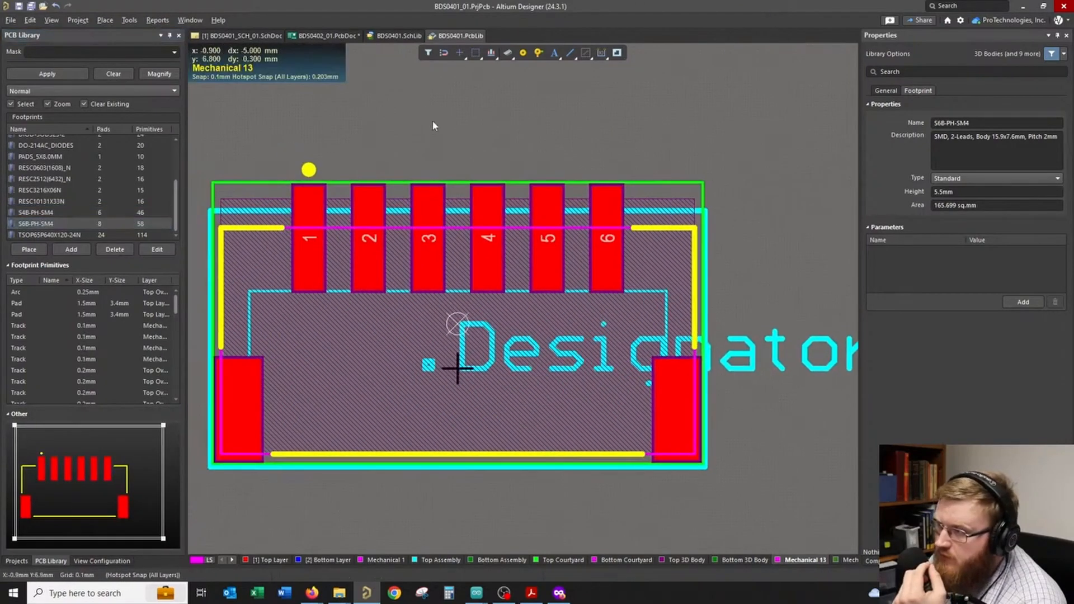
pyautogui.click(398, 37)
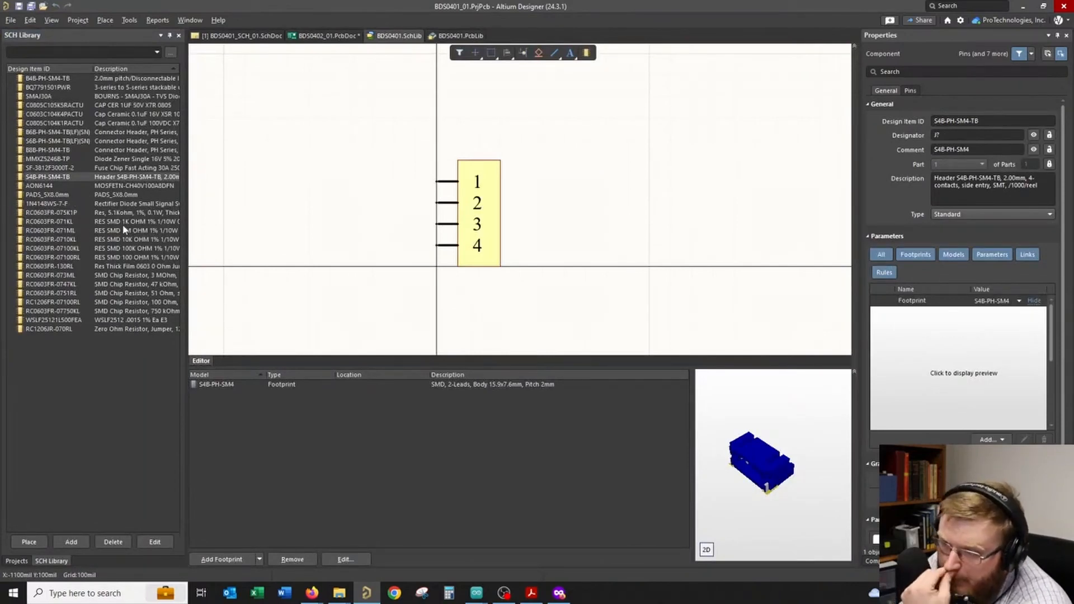
pyautogui.click(82, 143)
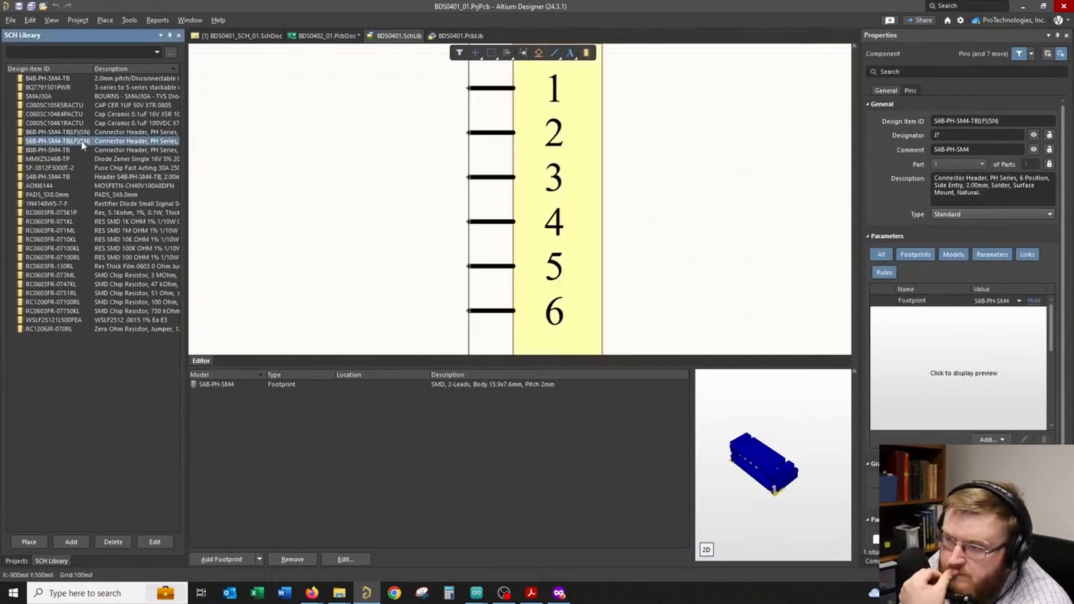
pyautogui.keyDown('ctrl'); pyautogui.scroll(-2, 405, 242); pyautogui.keyUp('ctrl')
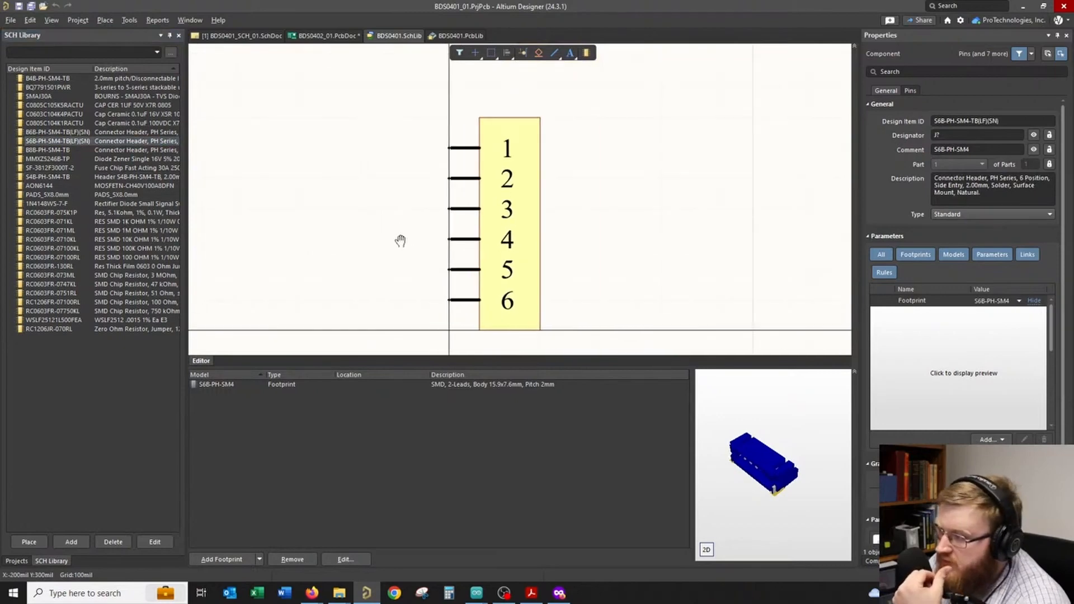
# - Check the designators of pads 6 through 1 in the S6B-PH-SM4 footprint, and return to the PCB document
pyautogui.click(456, 35)
pyautogui.moveTo(229, 134); pyautogui.dragTo(687, 402)
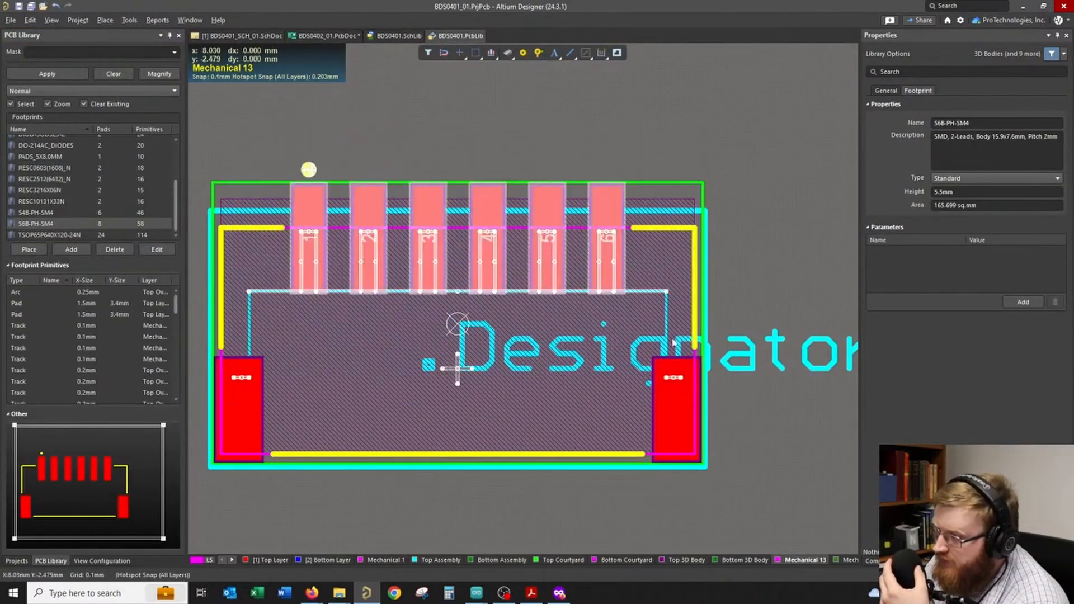
pyautogui.click(576, 108)
pyautogui.click(602, 213)
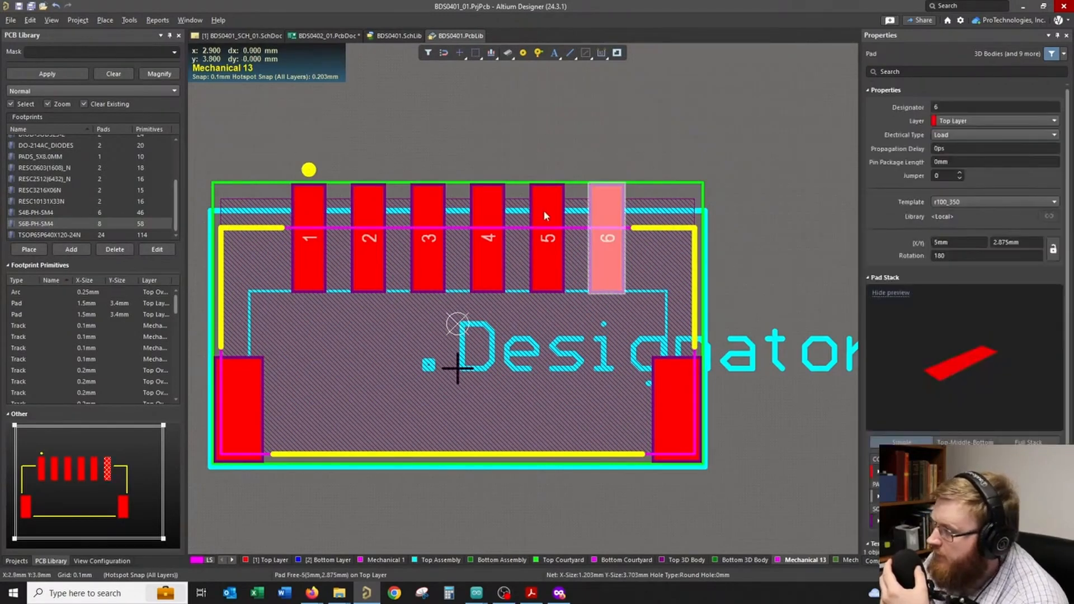
pyautogui.click(543, 213)
pyautogui.click(492, 217)
pyautogui.click(431, 219)
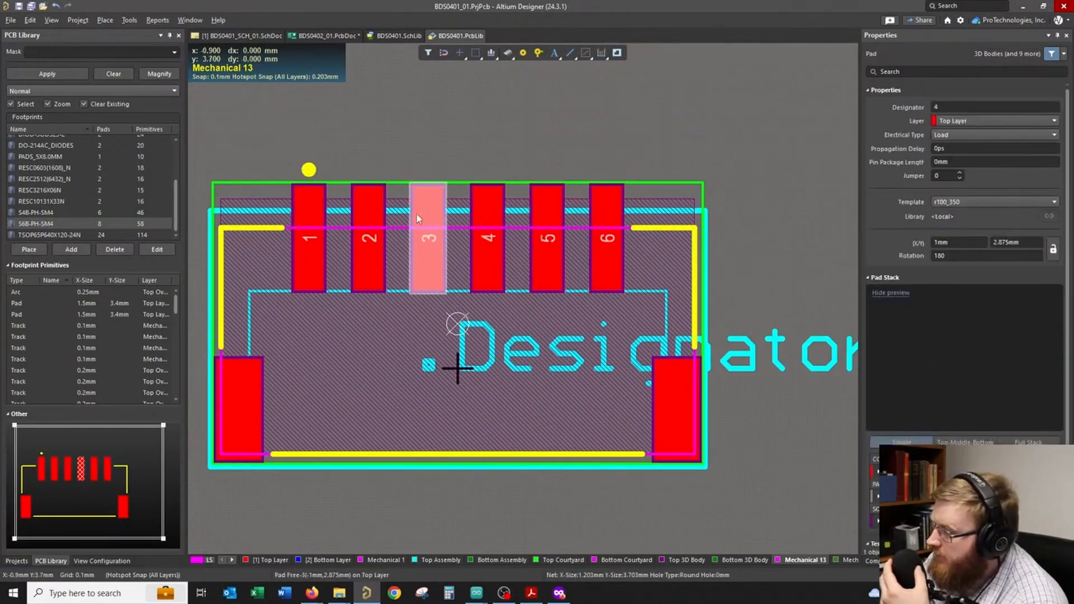
pyautogui.click(370, 225)
pyautogui.click(319, 214)
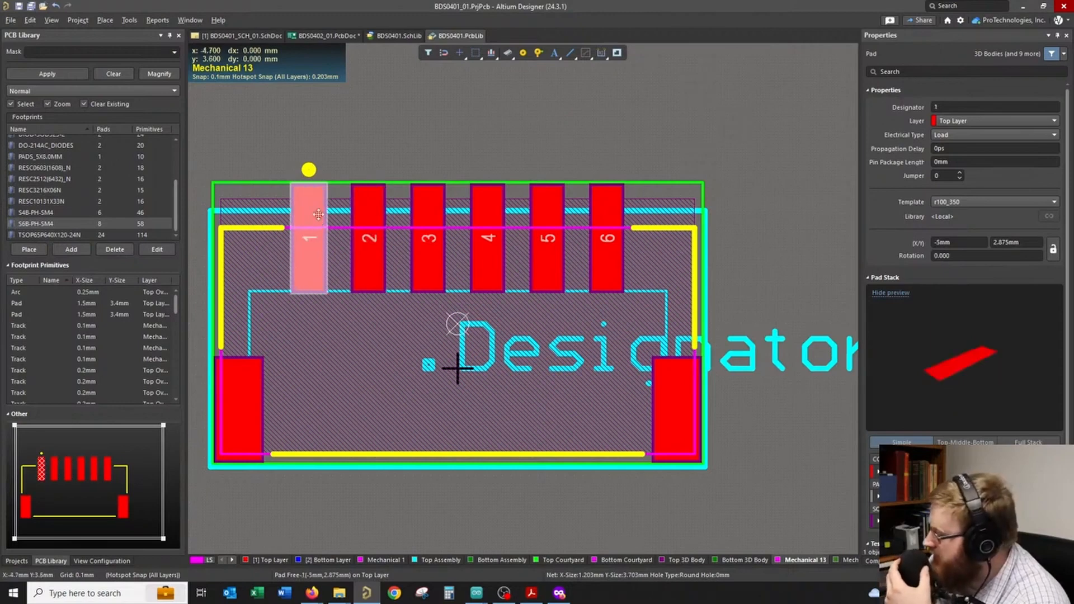
pyautogui.click(603, 116)
pyautogui.click(398, 35)
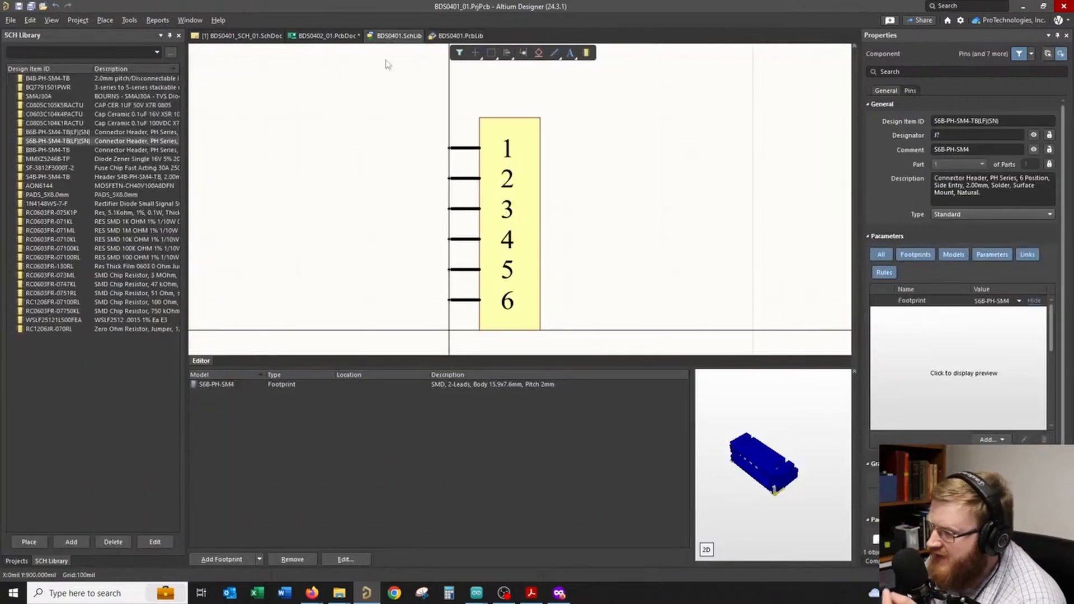
pyautogui.click(330, 35)
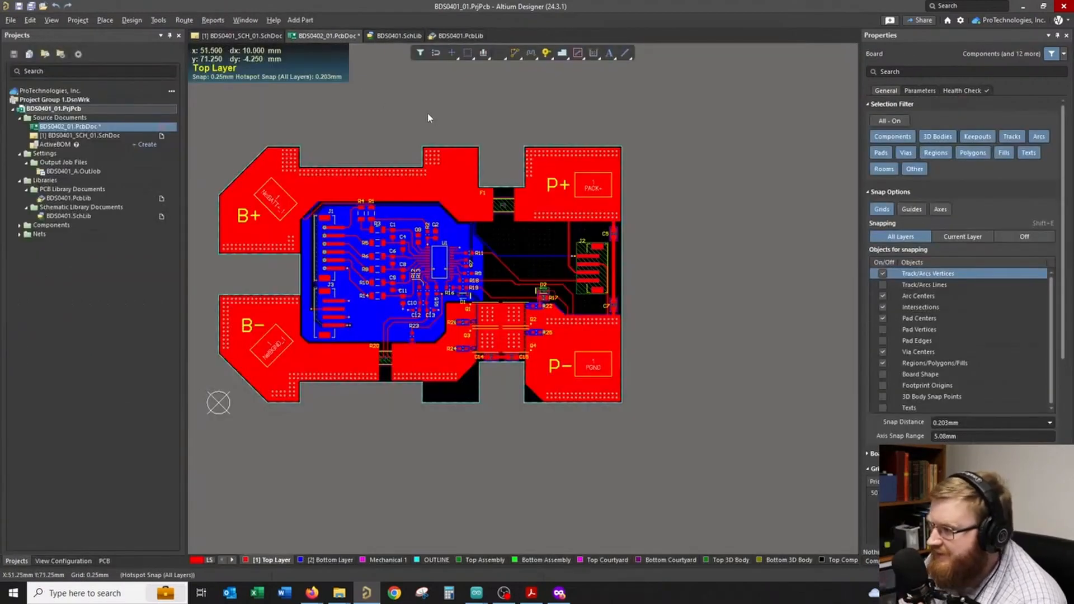
# - Replace connector J1 in the schematic with a fresh S6B-PH-SM4-TB(LF)(SN) from BDS0401.SchLib, placed on the same six wires
pyautogui.click(241, 34)
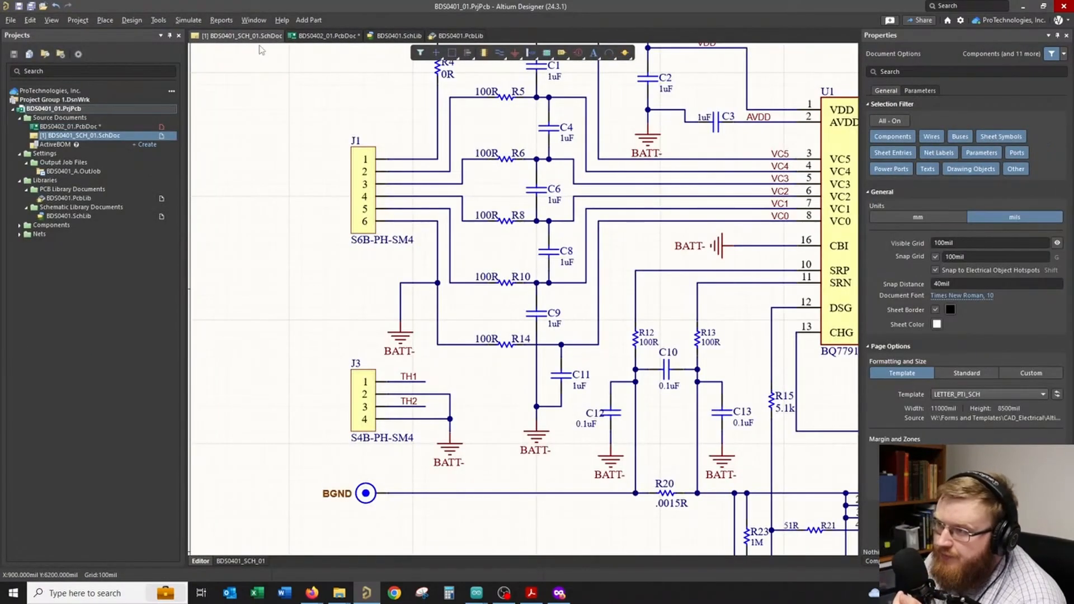
pyautogui.keyDown('ctrl'); pyautogui.scroll(-4, 311, 182); pyautogui.keyUp('ctrl')
pyautogui.moveTo(314, 182); pyautogui.dragTo(286, 234, button='right')
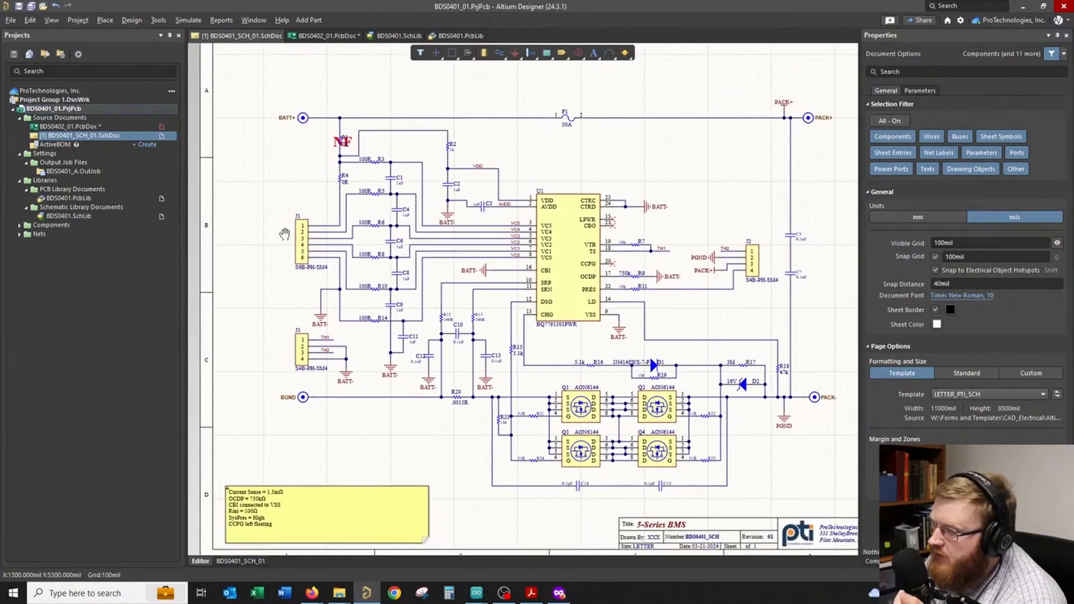
pyautogui.keyDown('ctrl'); pyautogui.scroll(3, 287, 247); pyautogui.keyUp('ctrl')
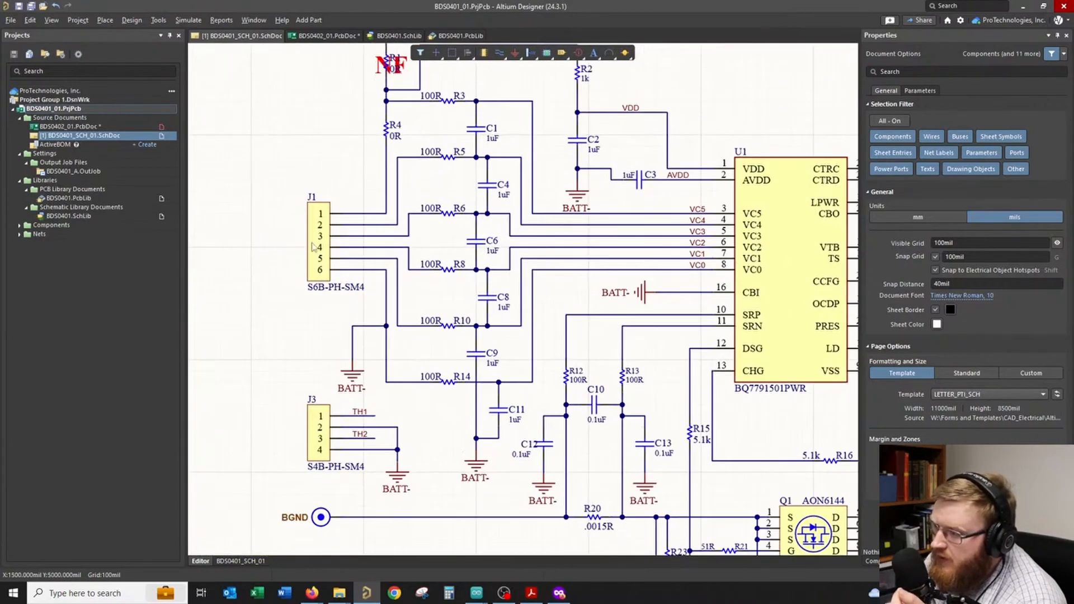
pyautogui.click(315, 248)
pyautogui.press('Delete')
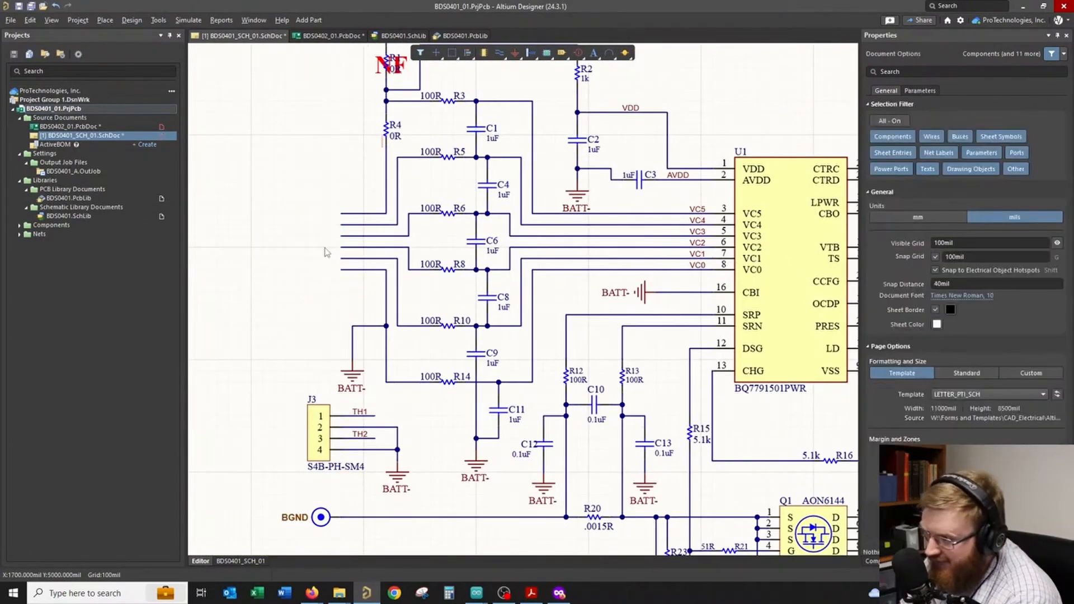
pyautogui.click(882, 561)
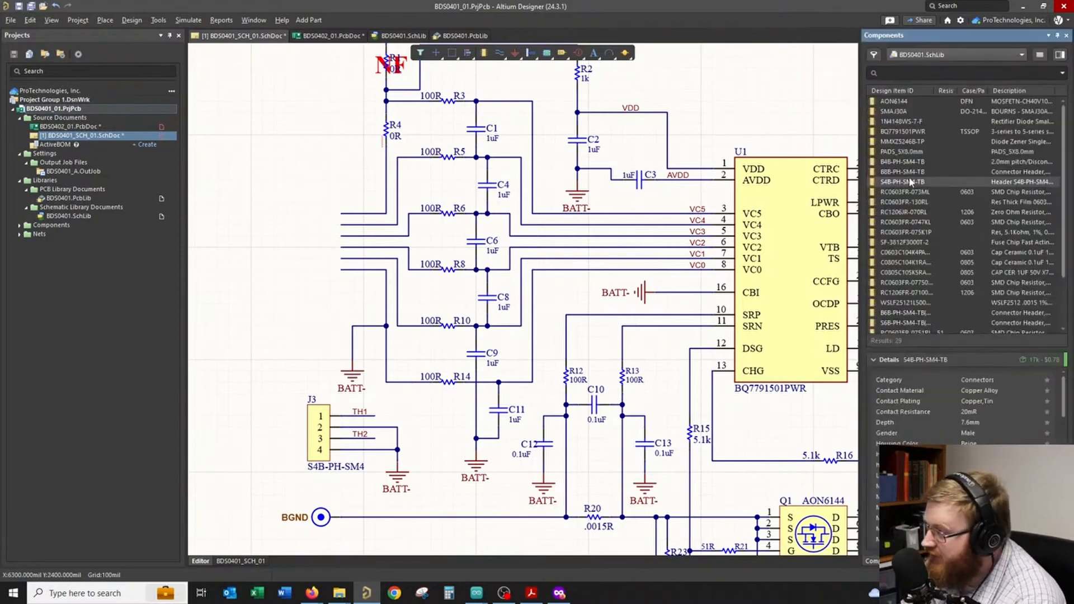
pyautogui.scroll(-3, 911, 220)
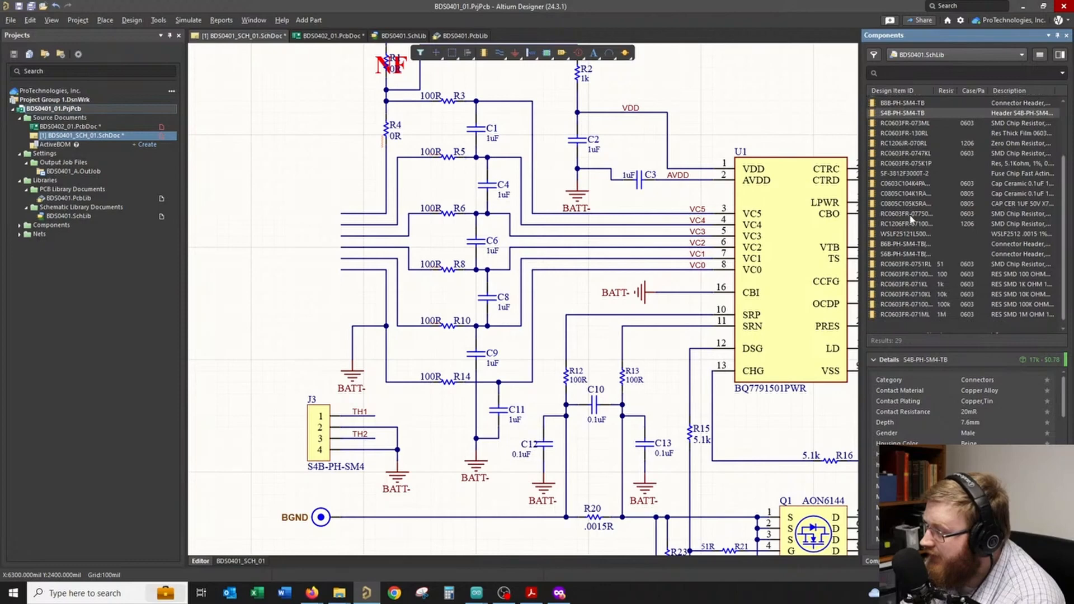
pyautogui.click(921, 255)
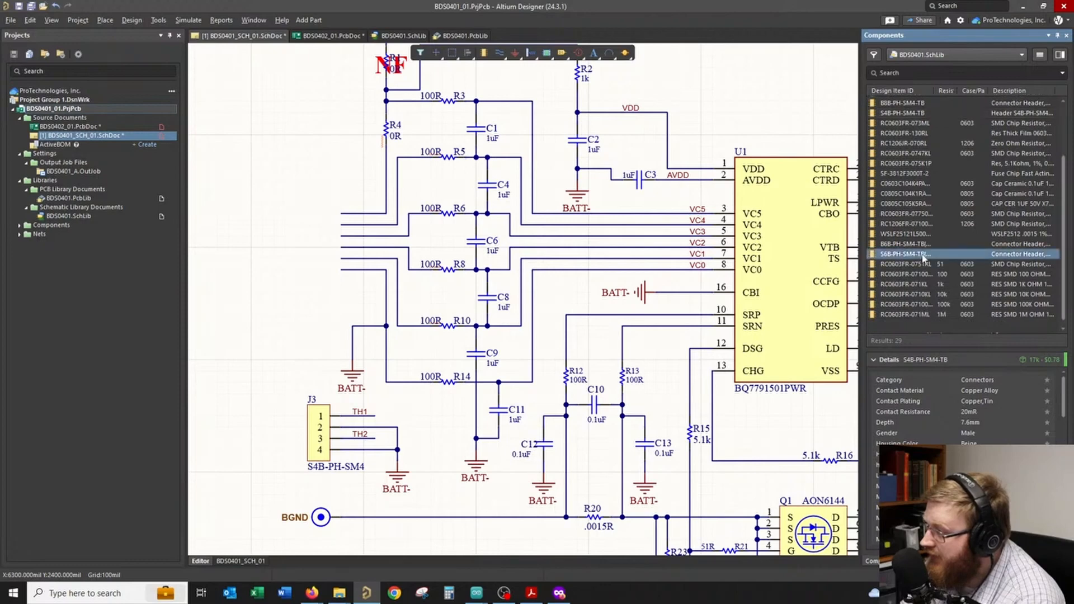
pyautogui.moveTo(922, 258)
pyautogui.mouseDown()
pyautogui.moveTo(817, 277)
pyautogui.moveTo(249, 288)
pyautogui.moveTo(337, 291)
pyautogui.mouseUp()
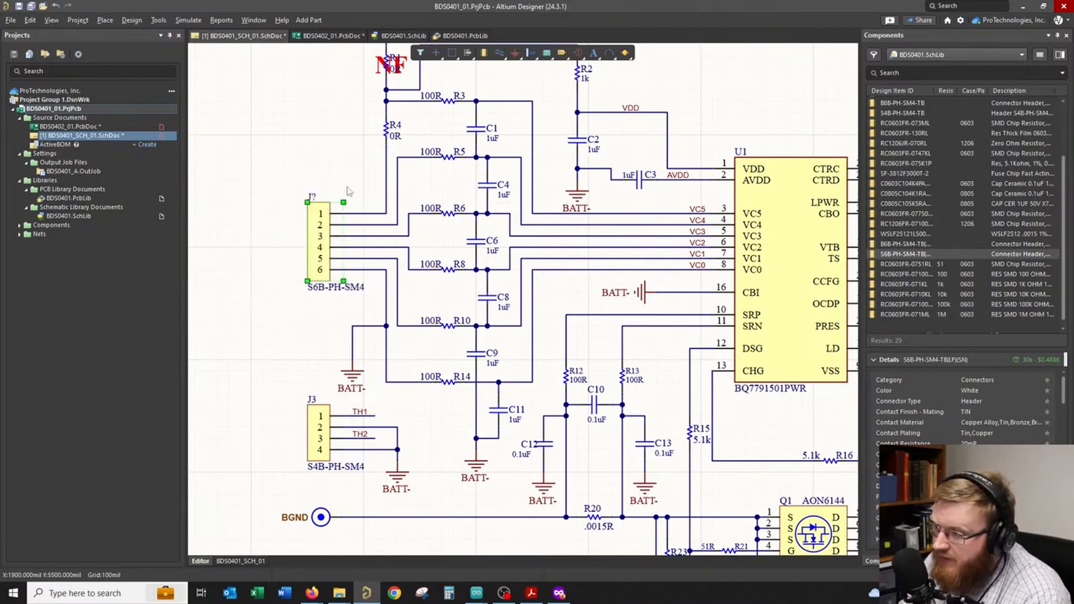
# - Set the designator of the newly placed six-pin connector to J1
pyautogui.click(329, 228)
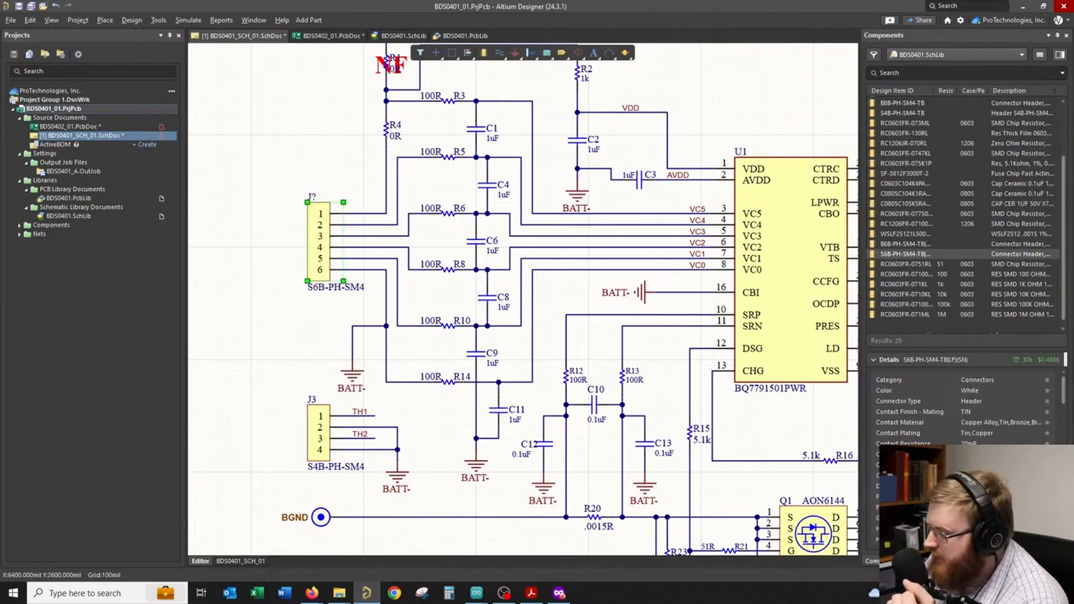
pyautogui.click(919, 562)
pyautogui.click(973, 124)
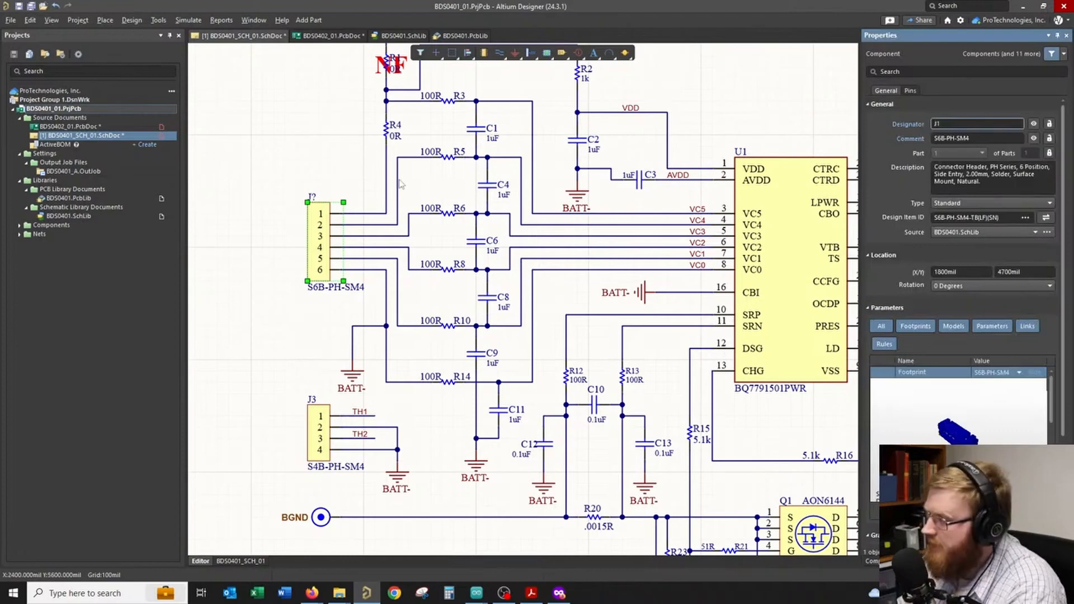
pyautogui.write('1')
pyautogui.click(360, 185)
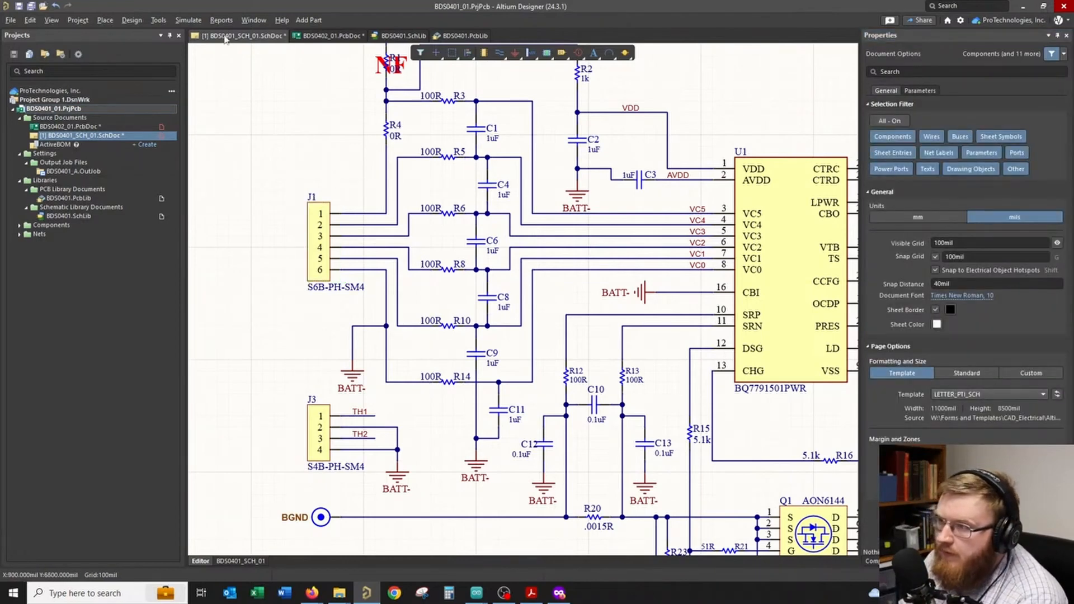
# - Update the PCB from the schematic with automatically created component links, executing the change order without the Add Rooms entry
pyautogui.click(132, 21)
pyautogui.click(162, 33)
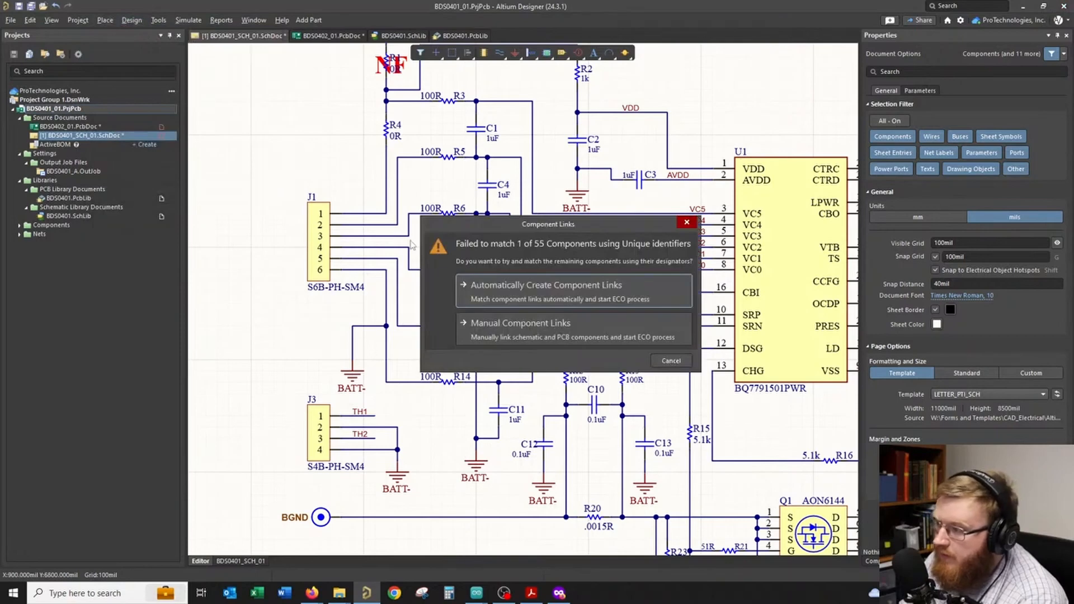
pyautogui.click(514, 295)
pyautogui.click(619, 324)
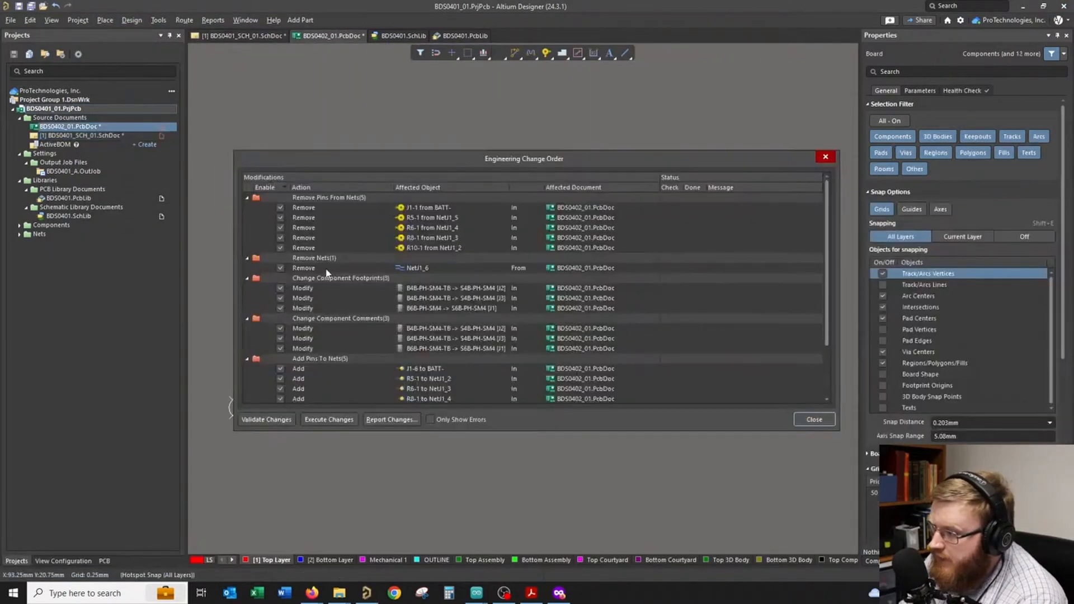
pyautogui.scroll(-2, 326, 272)
pyautogui.click(281, 389)
pyautogui.click(335, 420)
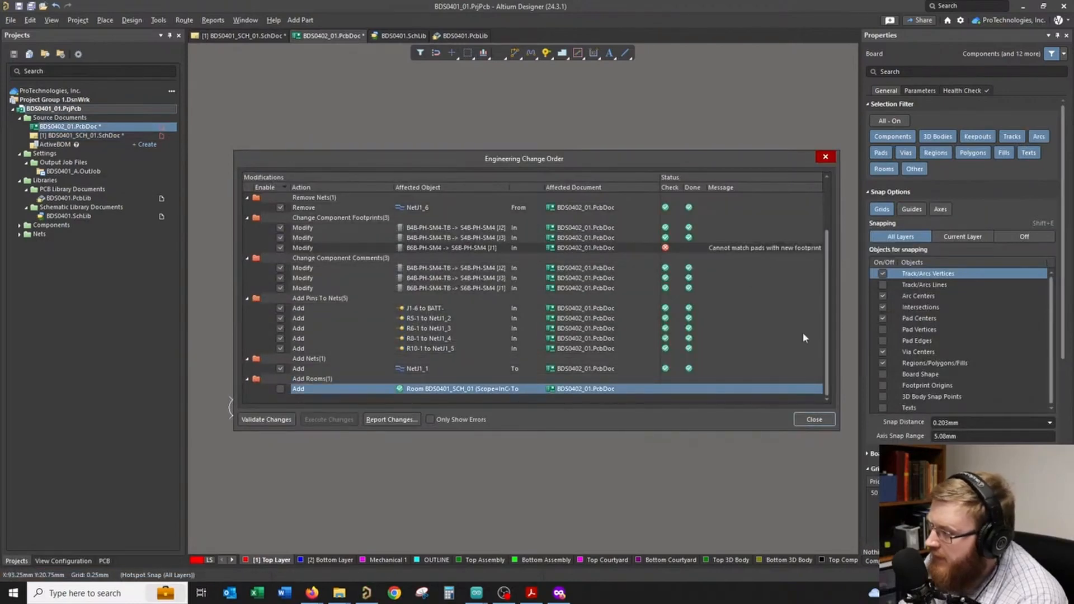
pyautogui.click(815, 419)
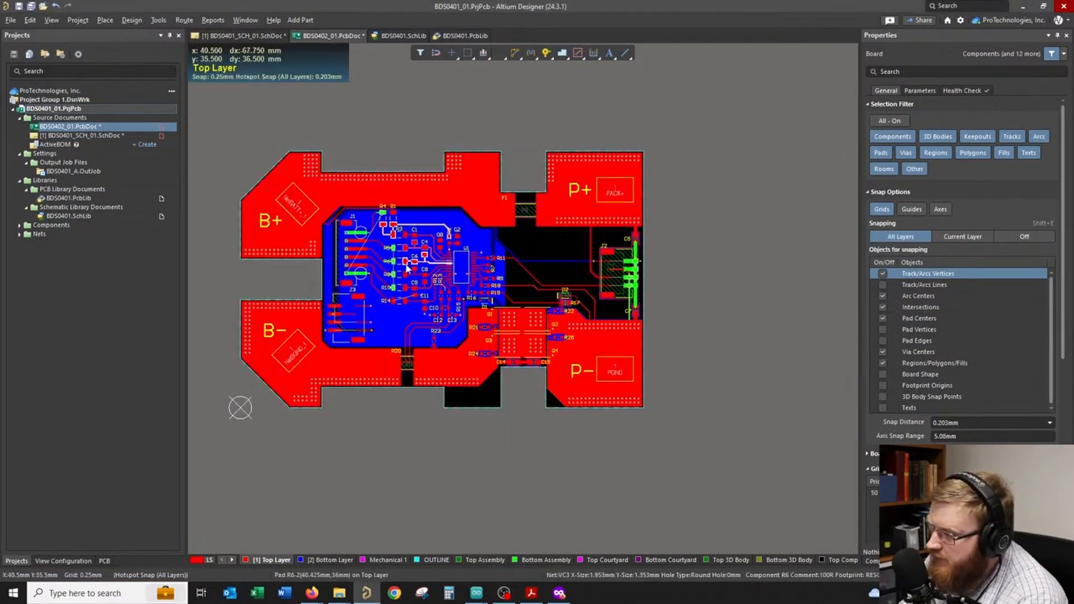
# - Examine connectors J1 and J3 on the updated board in 3D
pyautogui.keyDown('ctrl'); pyautogui.scroll(3, 399, 281); pyautogui.keyUp('ctrl')
pyautogui.keyDown('ctrl'); pyautogui.scroll(-3, 399, 282); pyautogui.keyUp('ctrl')
pyautogui.press('3')
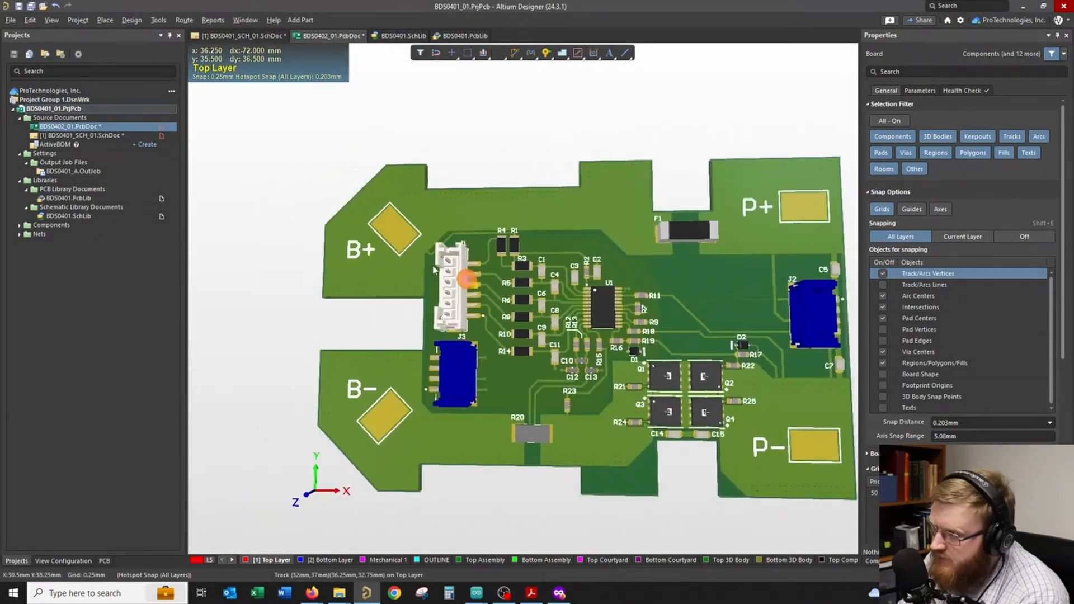
pyautogui.keyDown('ctrl'); pyautogui.scroll(4, 465, 383); pyautogui.keyUp('ctrl')
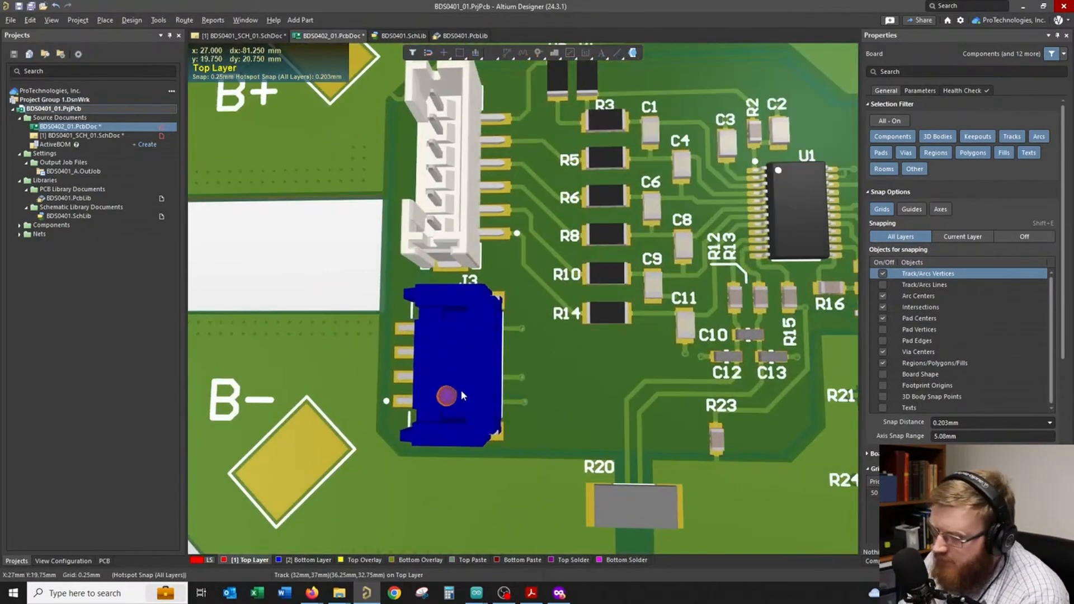
# - Examine the pads, nets and clearance violations of connectors J1, J2 and J3 in the board's 2D view
pyautogui.press('2')
pyautogui.keyDown('ctrl'); pyautogui.scroll(5, 442, 381); pyautogui.keyUp('ctrl')
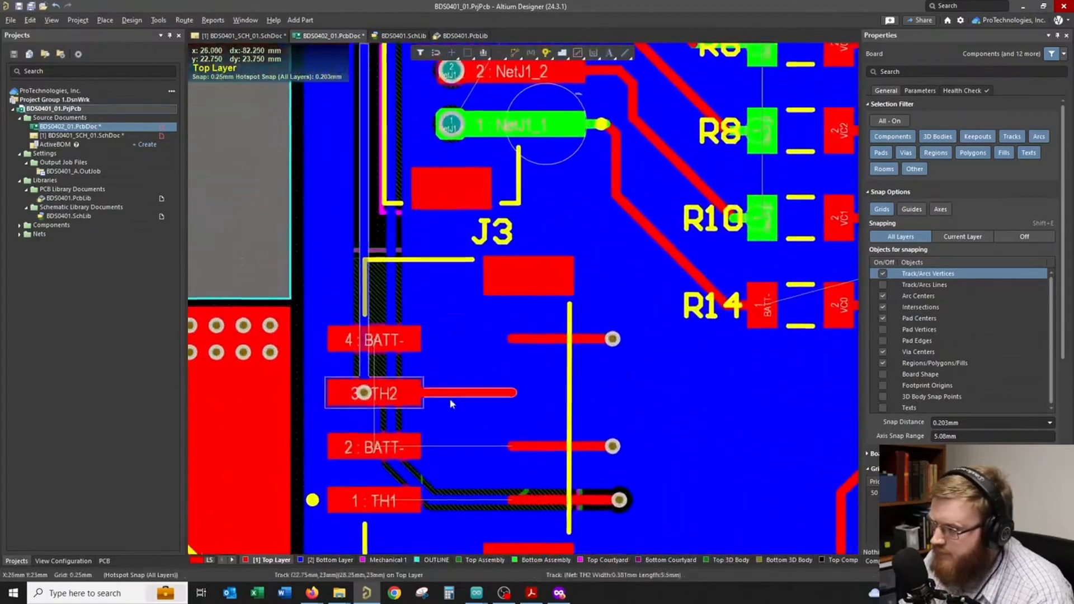
pyautogui.keyDown('ctrl'); pyautogui.scroll(-6, 453, 400); pyautogui.keyUp('ctrl')
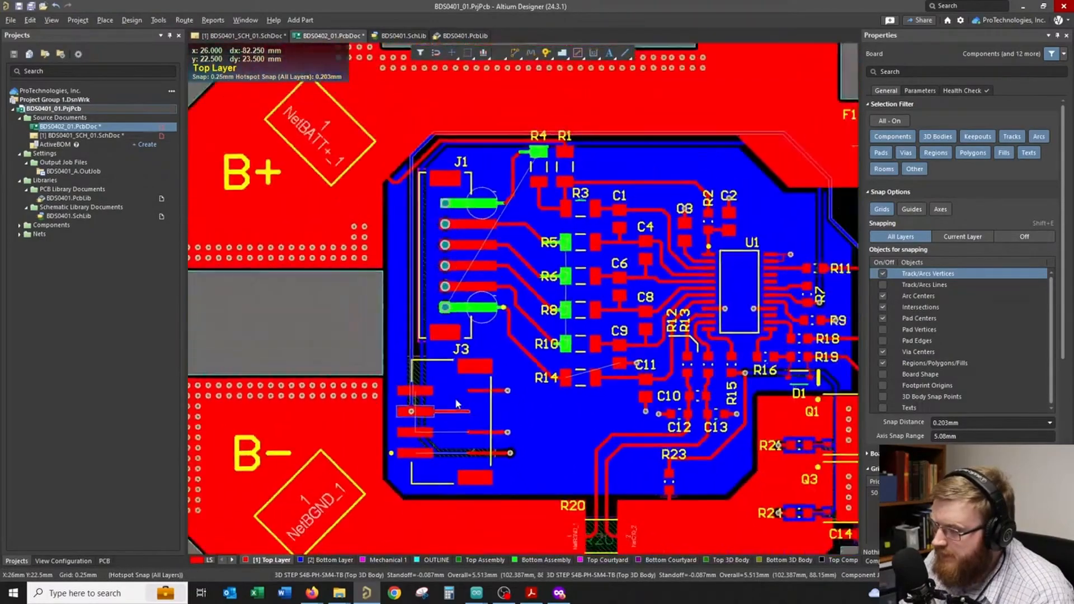
pyautogui.keyDown('ctrl'); pyautogui.scroll(-4, 456, 403); pyautogui.keyUp('ctrl')
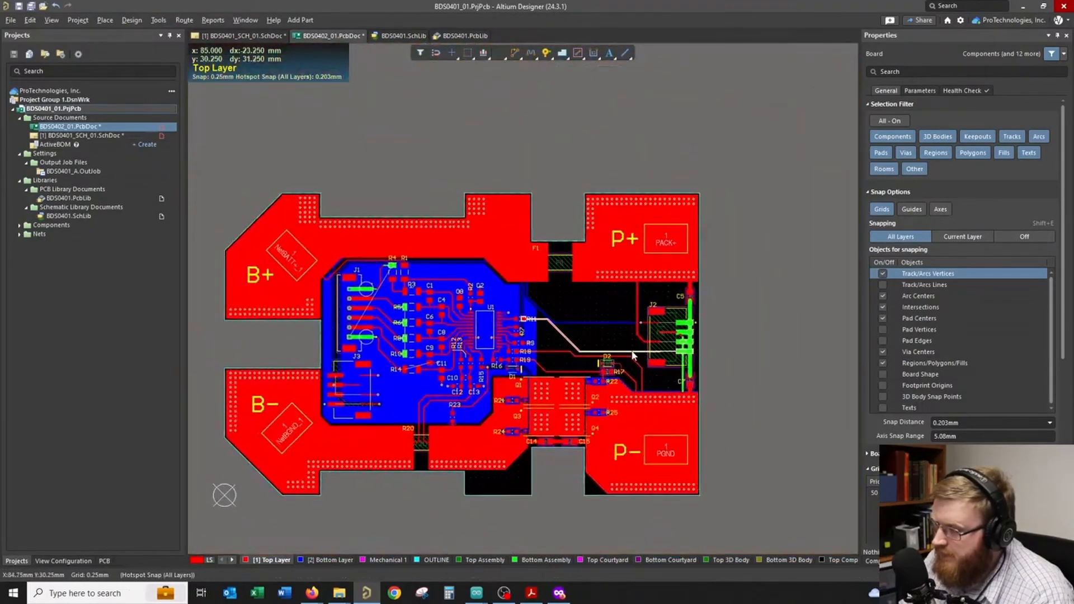
pyautogui.keyDown('ctrl'); pyautogui.scroll(2, 507, 325); pyautogui.keyUp('ctrl')
pyautogui.keyDown('ctrl'); pyautogui.scroll(8, 473, 332); pyautogui.keyUp('ctrl')
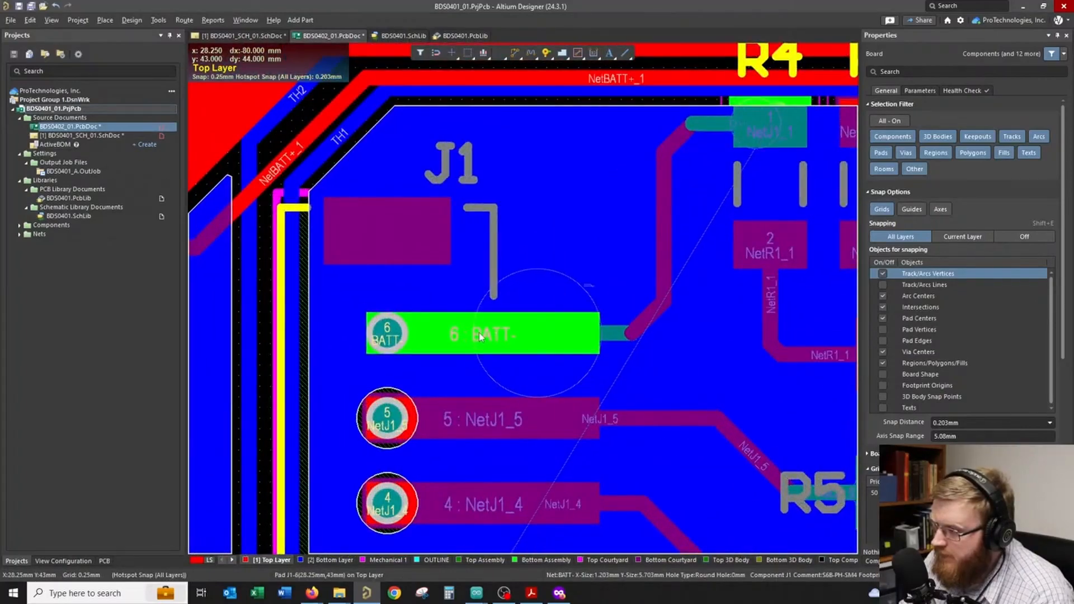
pyautogui.keyDown('ctrl'); pyautogui.scroll(-4, 479, 333); pyautogui.keyUp('ctrl')
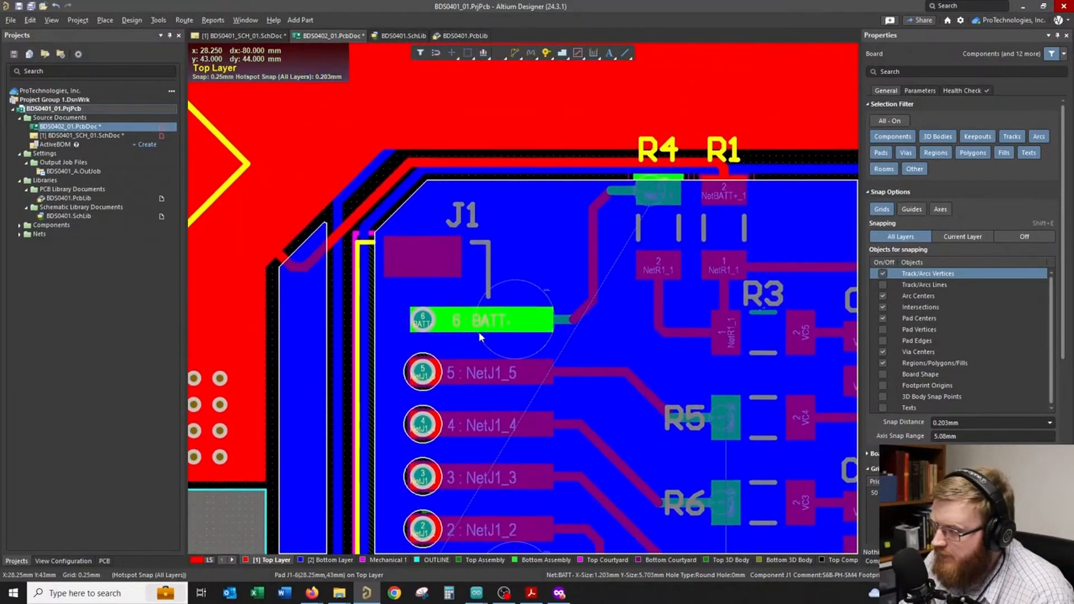
pyautogui.keyDown('ctrl'); pyautogui.scroll(-6, 478, 331); pyautogui.keyUp('ctrl')
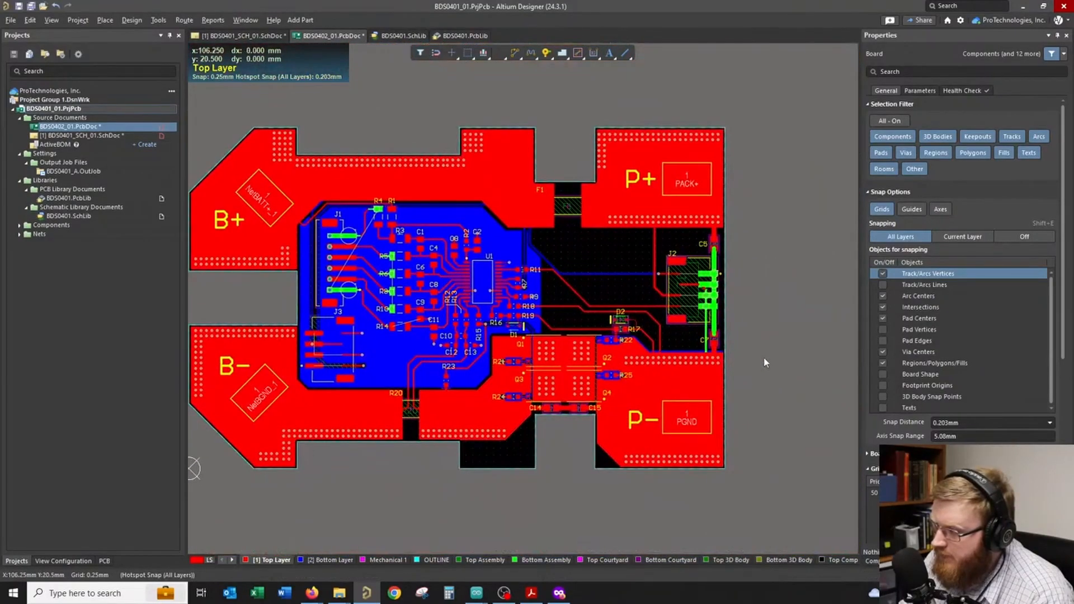
# - Undo the last PCB update and flip connector J3 vertically in the schematic, keeping it on its four wires
pyautogui.hotkey('ctrl', 'z')
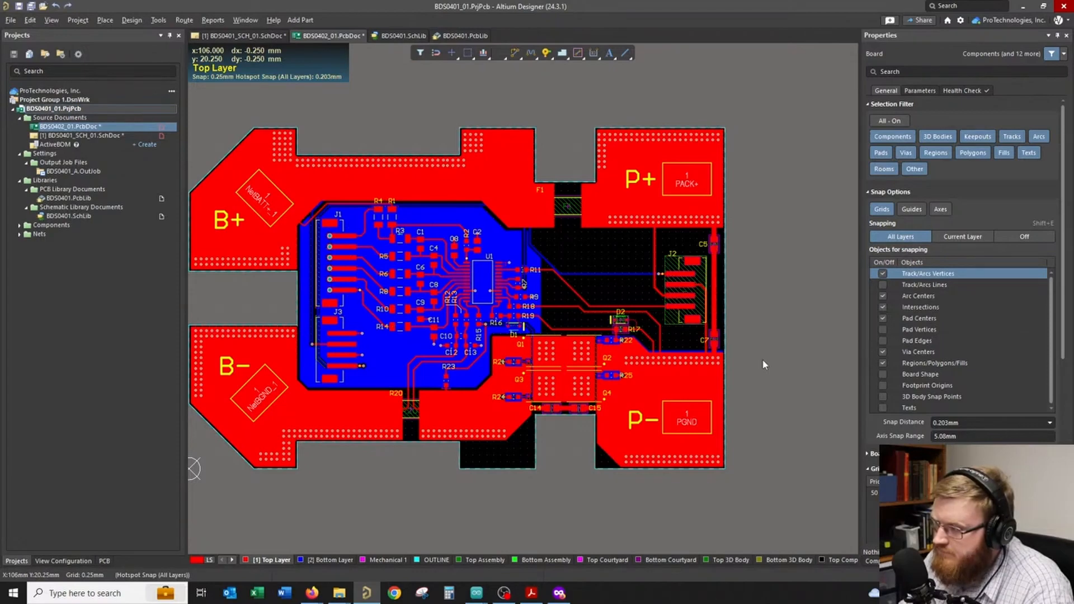
pyautogui.click(241, 36)
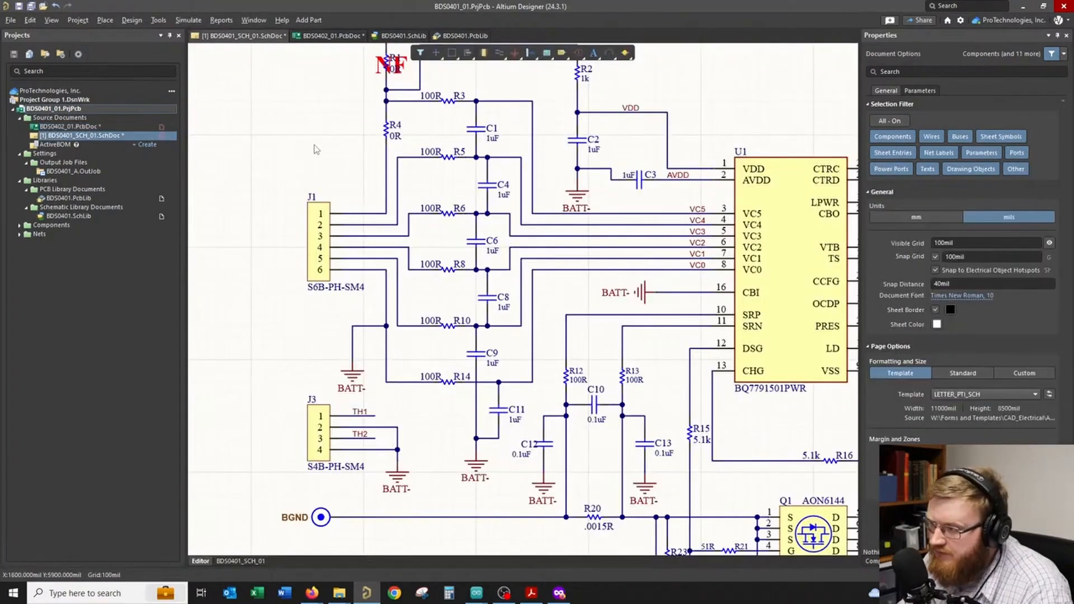
pyautogui.keyDown('ctrl'); pyautogui.scroll(2, 349, 395); pyautogui.keyUp('ctrl')
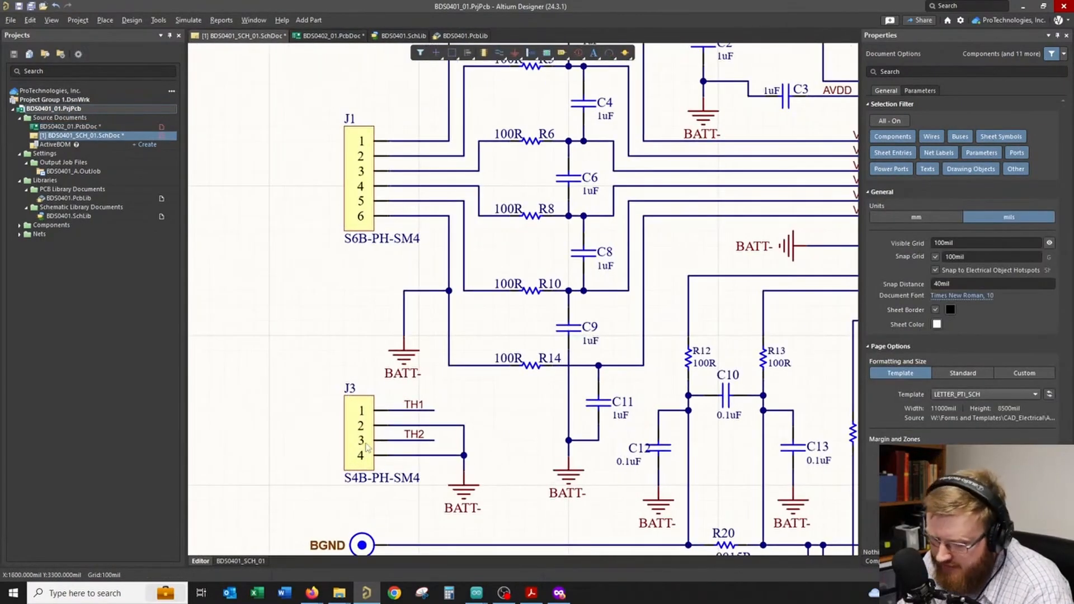
pyautogui.moveTo(367, 446); pyautogui.dragTo(388, 427)
pyautogui.press('y')
pyautogui.moveTo(455, 406); pyautogui.dragTo(311, 430, button='right')
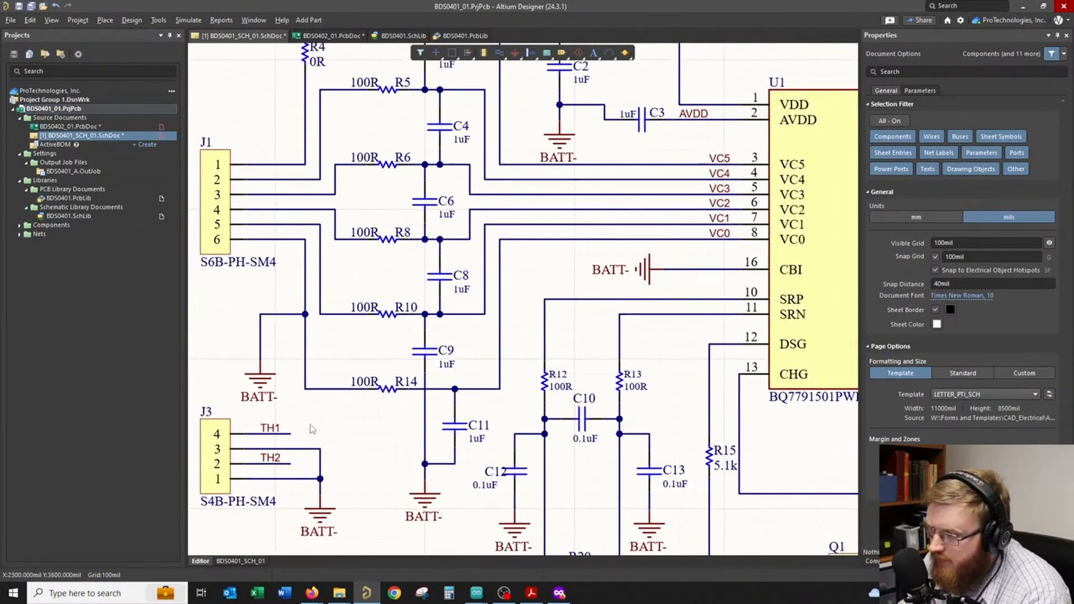
# - Flip connector J2 vertically in the schematic to reverse its pin order on the same four wires
pyautogui.keyDown('ctrl'); pyautogui.scroll(-3, 312, 429); pyautogui.keyUp('ctrl')
pyautogui.keyDown('ctrl'); pyautogui.scroll(3, 602, 312); pyautogui.keyUp('ctrl')
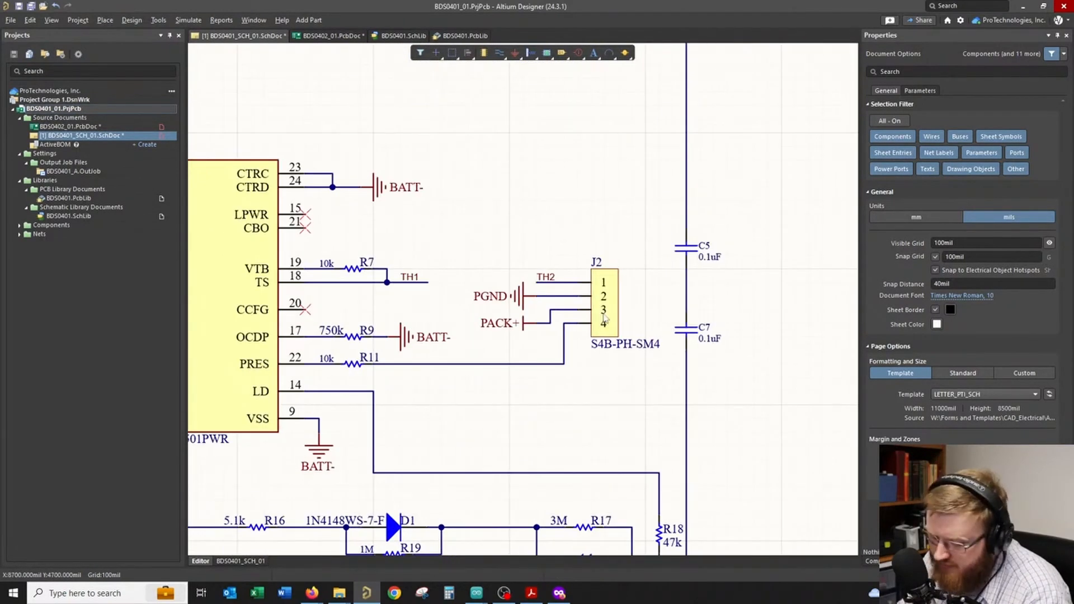
pyautogui.moveTo(604, 318); pyautogui.dragTo(582, 297)
pyautogui.press('y')
pyautogui.moveTo(555, 240); pyautogui.dragTo(555, 239, button='right')
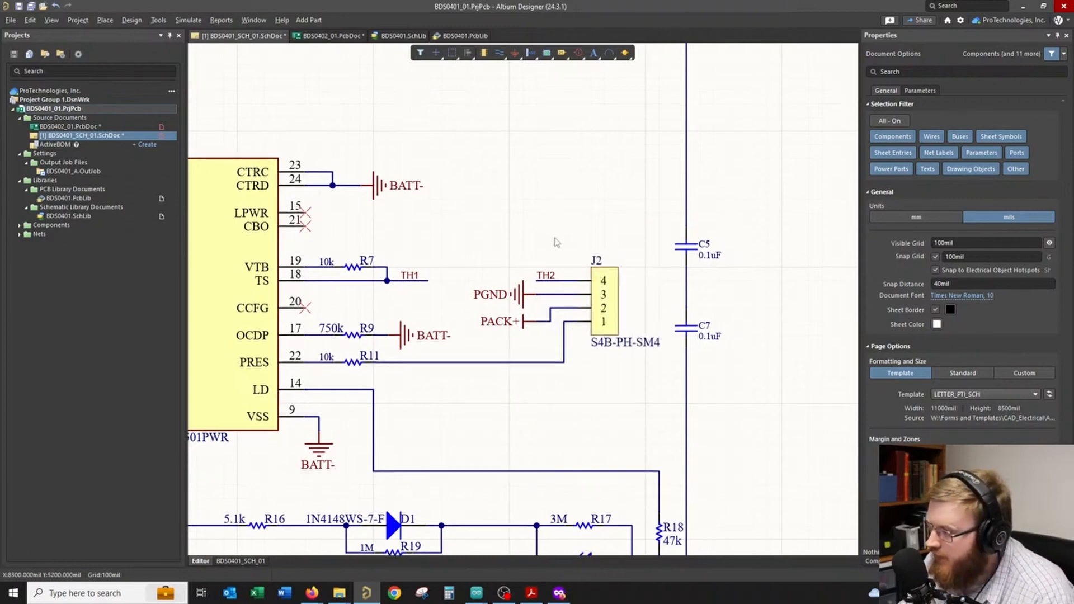
# - Change the designator of the six-pin S6B-PH-SM4 connector from J1 to J4
pyautogui.keyDown('ctrl'); pyautogui.scroll(-3, 554, 238); pyautogui.keyUp('ctrl')
pyautogui.hscroll(-5, 507, 247)
pyautogui.hscroll(3, 493, 258)
pyautogui.keyDown('ctrl'); pyautogui.scroll(3, 462, 272); pyautogui.keyUp('ctrl')
pyautogui.click(359, 273)
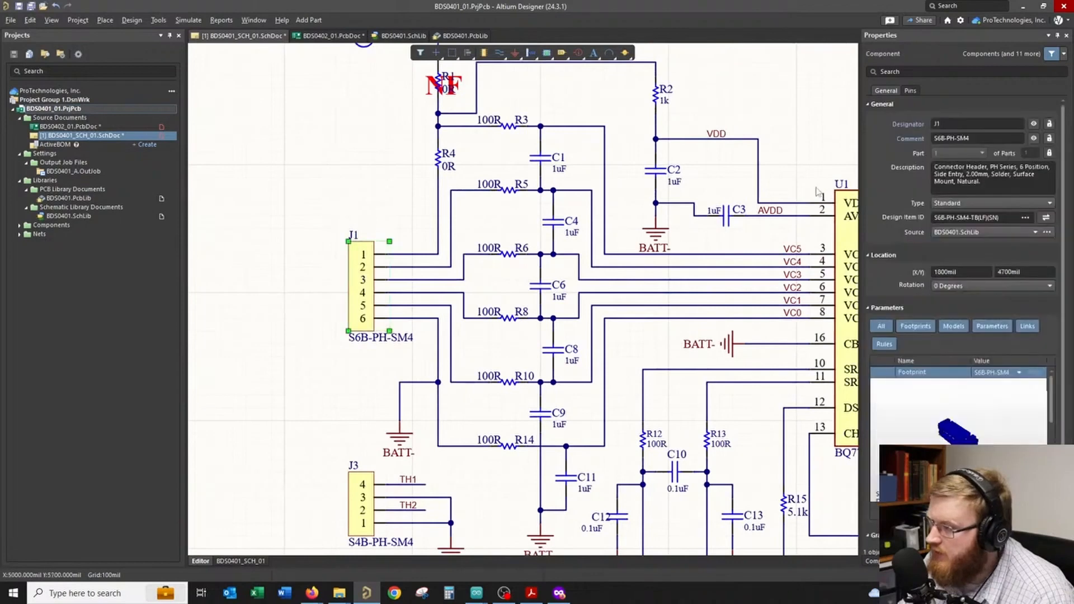
pyautogui.click(974, 125)
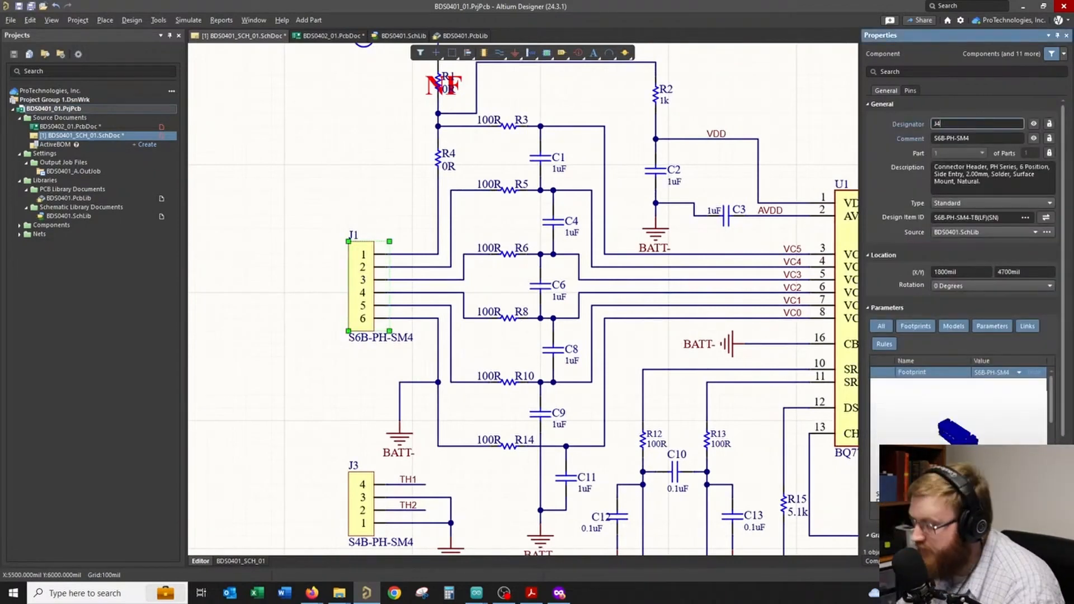
pyautogui.press('Return')
pyautogui.click(307, 161)
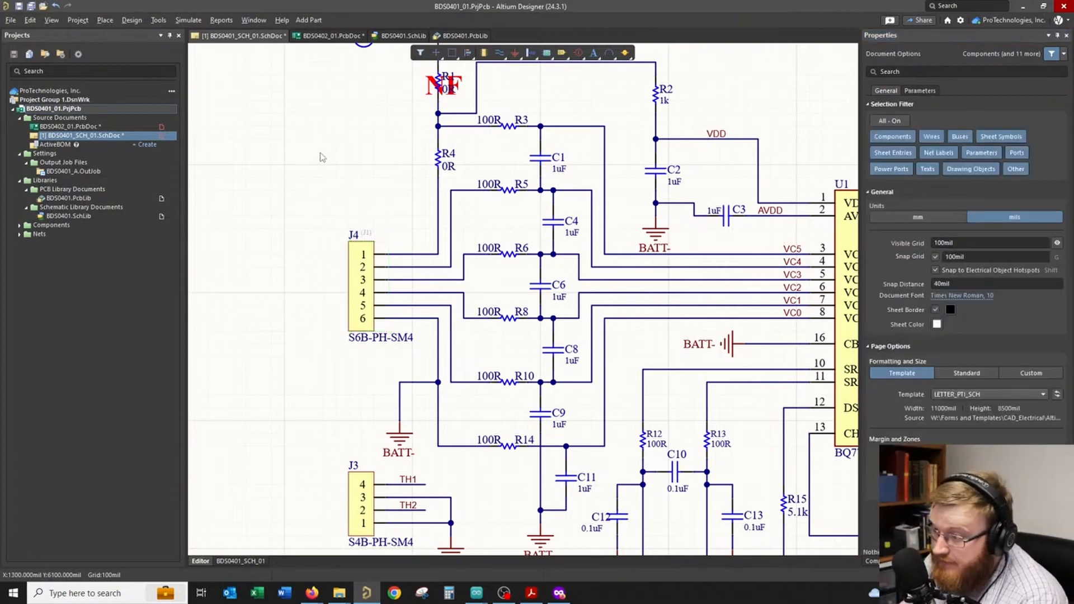
# - Update the PCB from the schematic, executing the change order without the Add Rooms entry
pyautogui.click(132, 20)
pyautogui.click(147, 35)
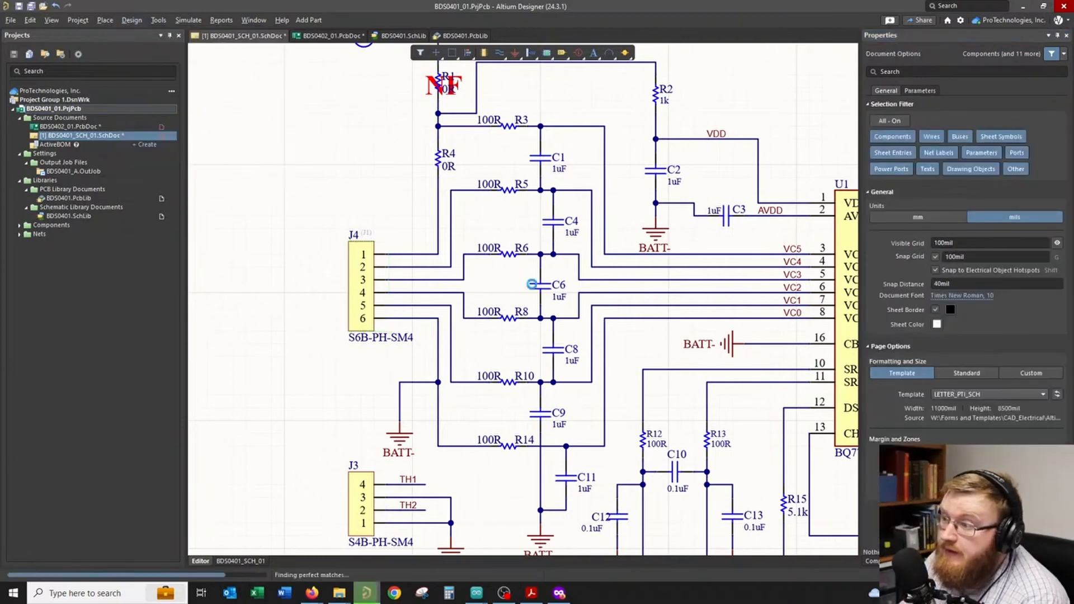
pyautogui.scroll(-8, 377, 345)
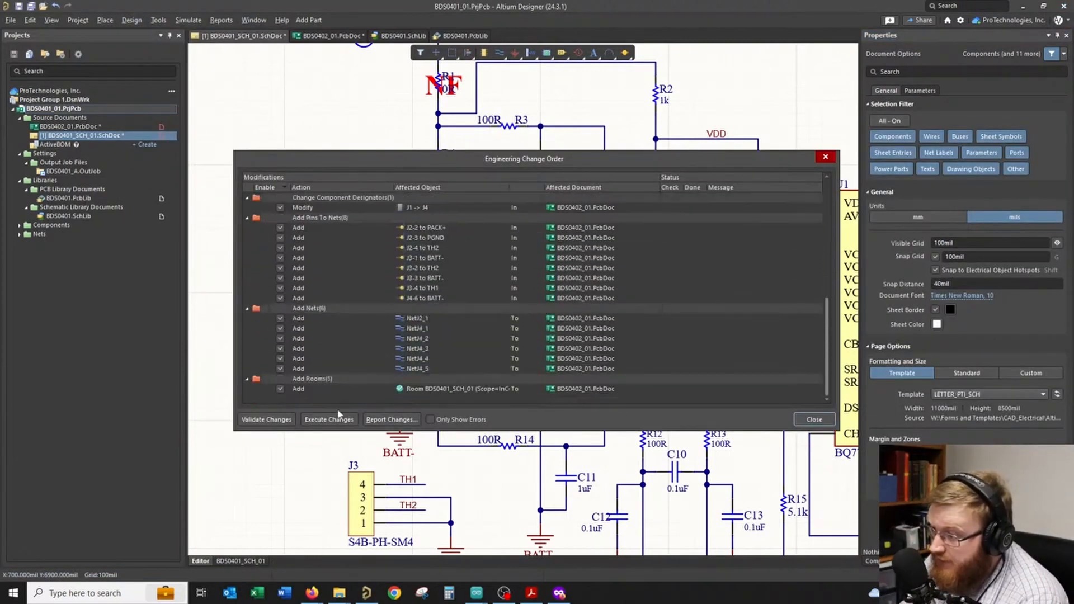
pyautogui.click(301, 392)
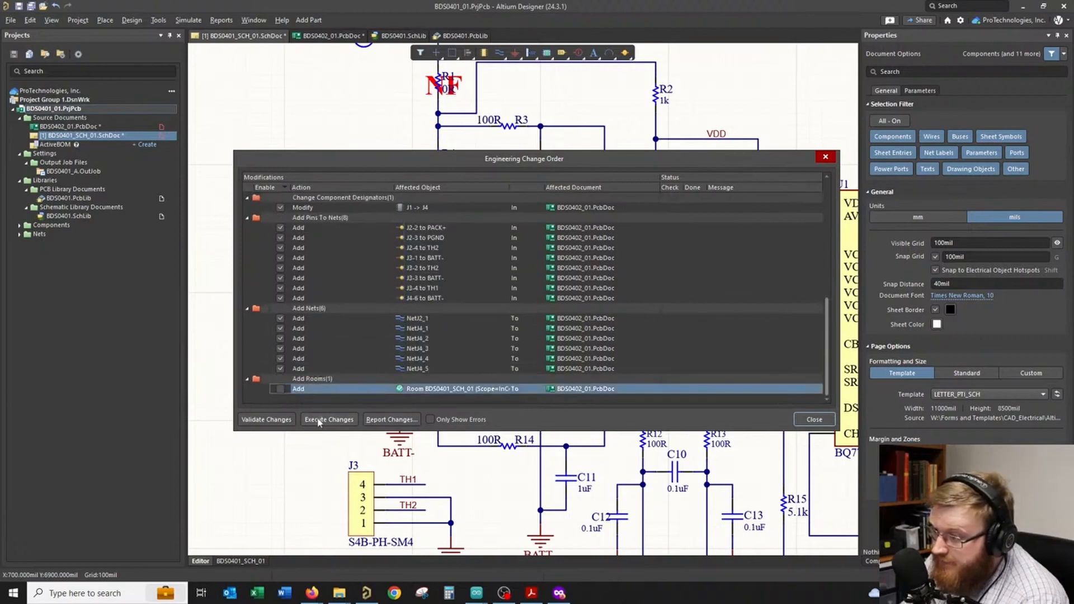
pyautogui.click(319, 421)
pyautogui.scroll(6, 386, 358)
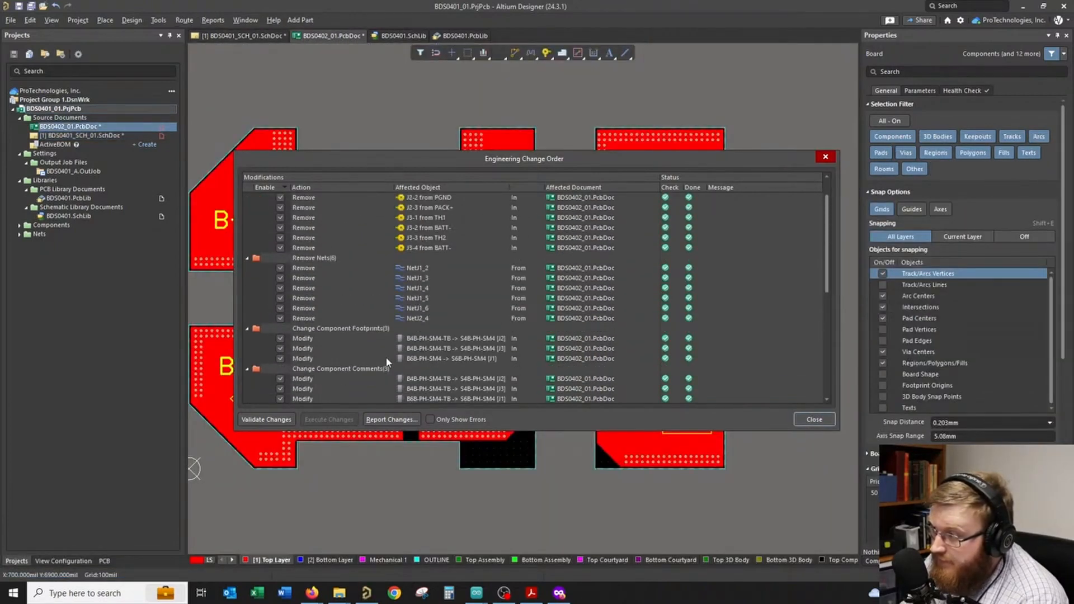
pyautogui.scroll(1, 387, 361)
pyautogui.click(815, 420)
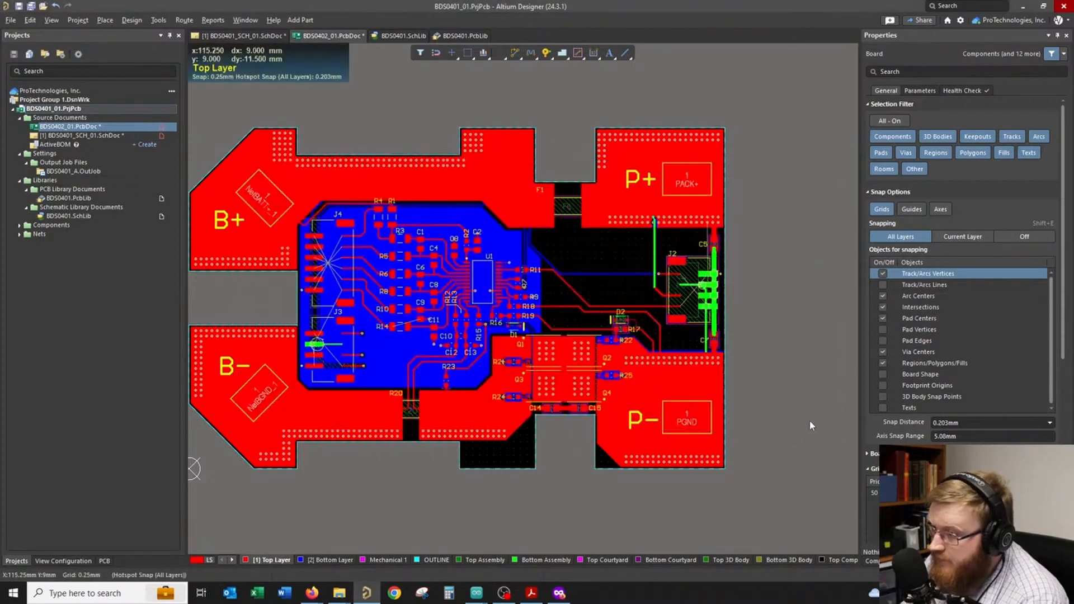
pyautogui.click(794, 424)
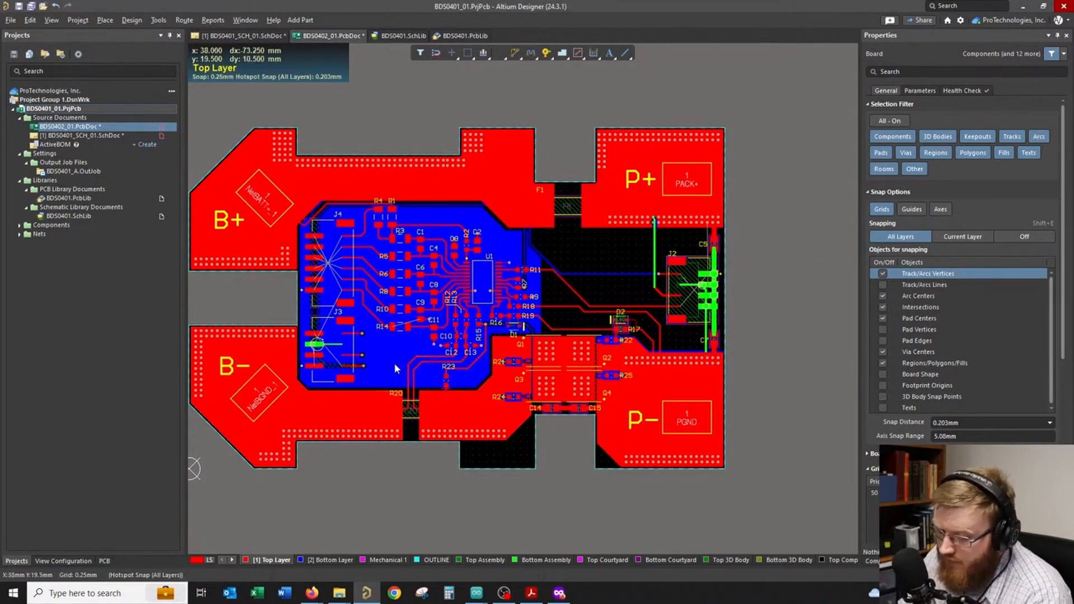
# - Rotate connector J3 by 180 degrees on the PCB and place it with its pads over the existing tracks
pyautogui.keyDown('ctrl'); pyautogui.scroll(4, 338, 347); pyautogui.keyUp('ctrl')
pyautogui.keyDown('ctrl'); pyautogui.scroll(1, 442, 388); pyautogui.keyUp('ctrl')
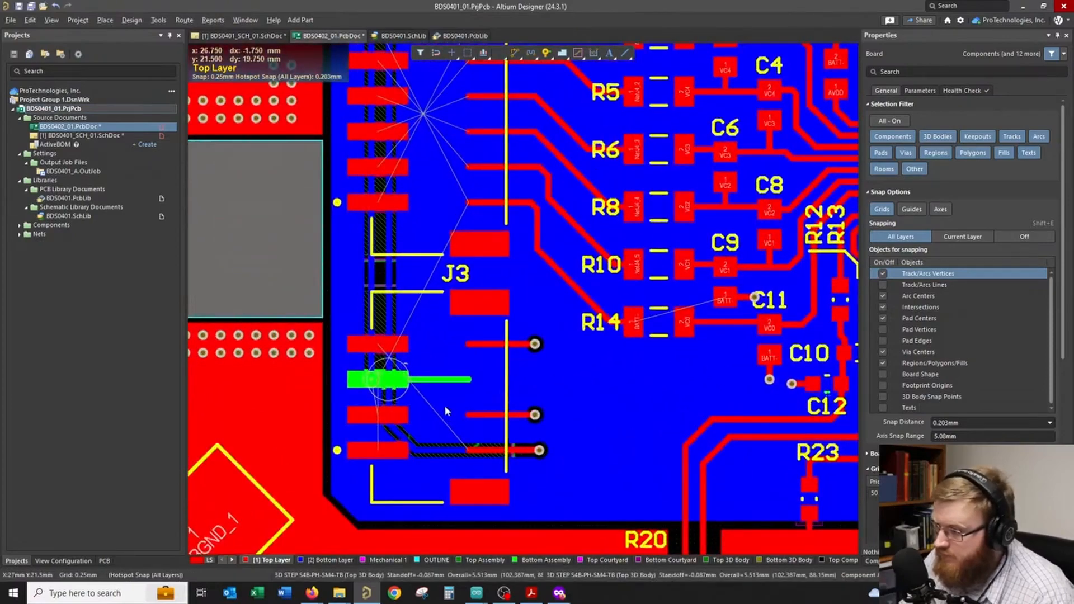
pyautogui.moveTo(445, 407); pyautogui.dragTo(430, 397)
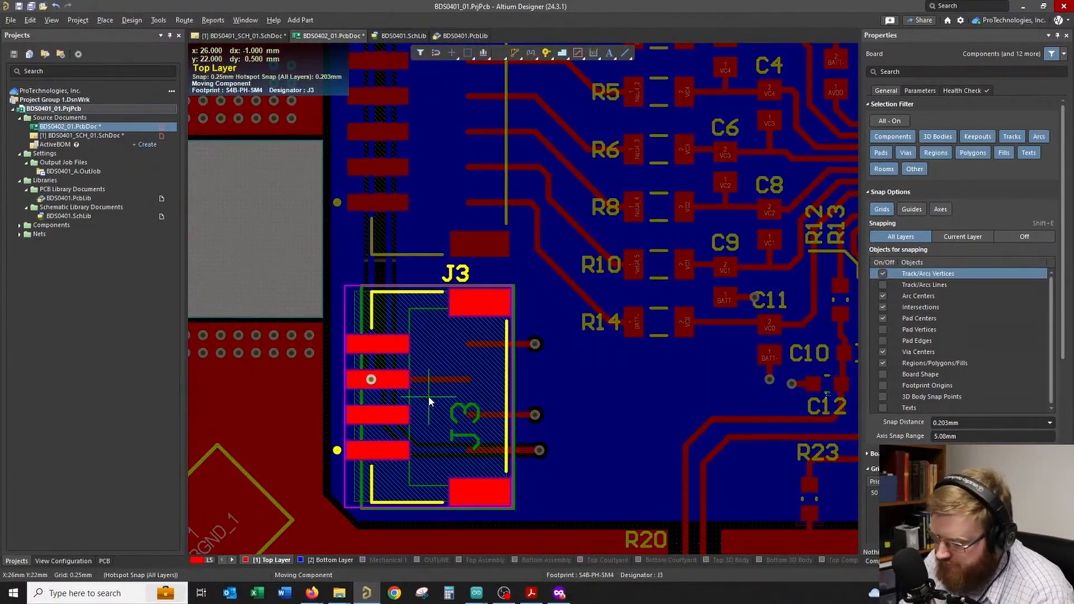
pyautogui.press('space')
pyautogui.press('space')
pyautogui.click(429, 398)
# - Examine the nets of J3's pads and the adjoining tracks and vias on the top and bottom layers
pyautogui.keyDown('ctrl'); pyautogui.scroll(1, 448, 392); pyautogui.keyUp('ctrl')
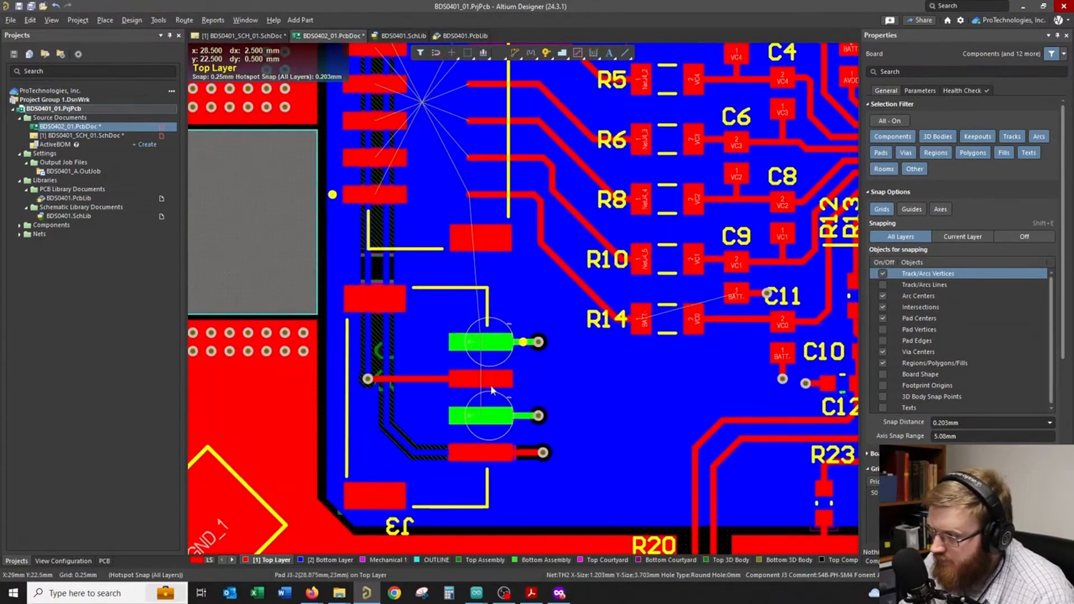
pyautogui.keyDown('ctrl'); pyautogui.scroll(2, 493, 390); pyautogui.keyUp('ctrl')
pyautogui.keyDown('ctrl'); pyautogui.scroll(1, 560, 305); pyautogui.keyUp('ctrl')
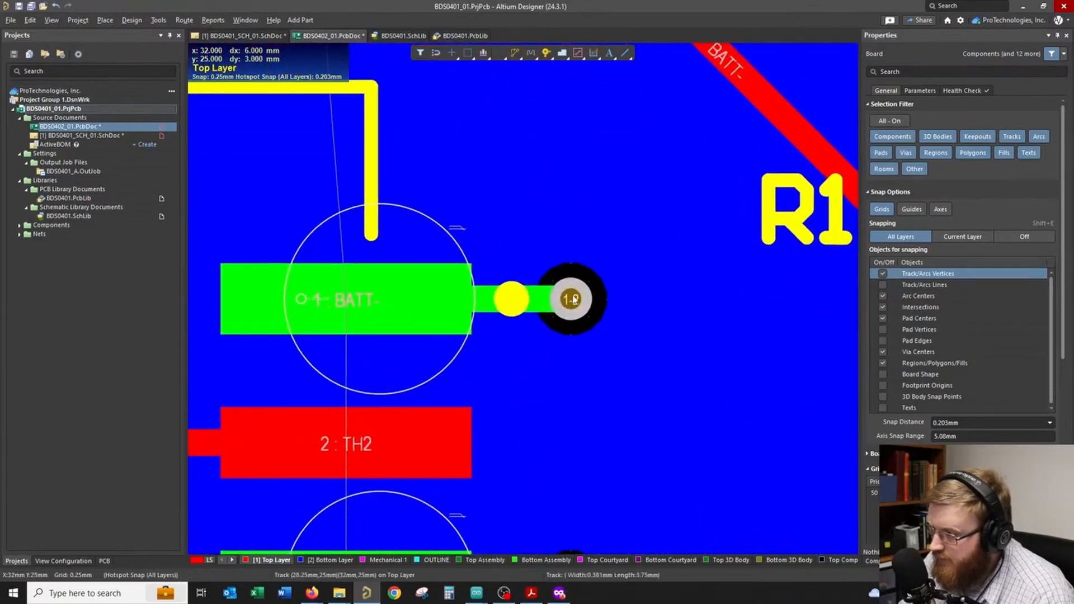
pyautogui.keyDown('ctrl'); pyautogui.scroll(-3, 575, 299); pyautogui.keyUp('ctrl')
pyautogui.keyDown('ctrl'); pyautogui.scroll(1, 565, 400); pyautogui.keyUp('ctrl')
pyautogui.keyDown('ctrl'); pyautogui.scroll(1, 570, 416); pyautogui.keyUp('ctrl')
pyautogui.keyDown('ctrl'); pyautogui.scroll(-2, 546, 406); pyautogui.keyUp('ctrl')
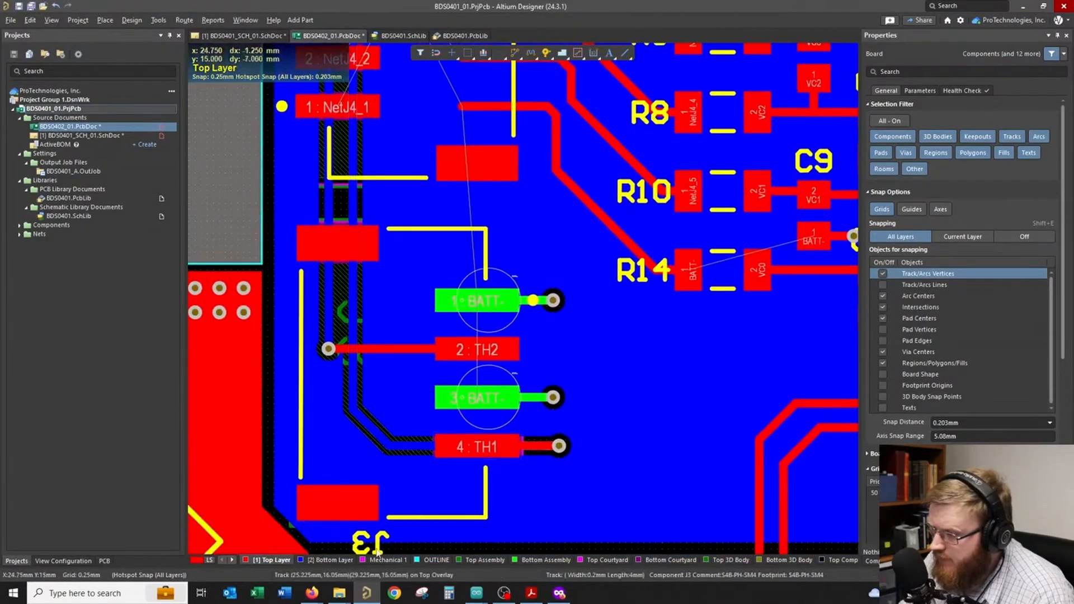
pyautogui.click(335, 561)
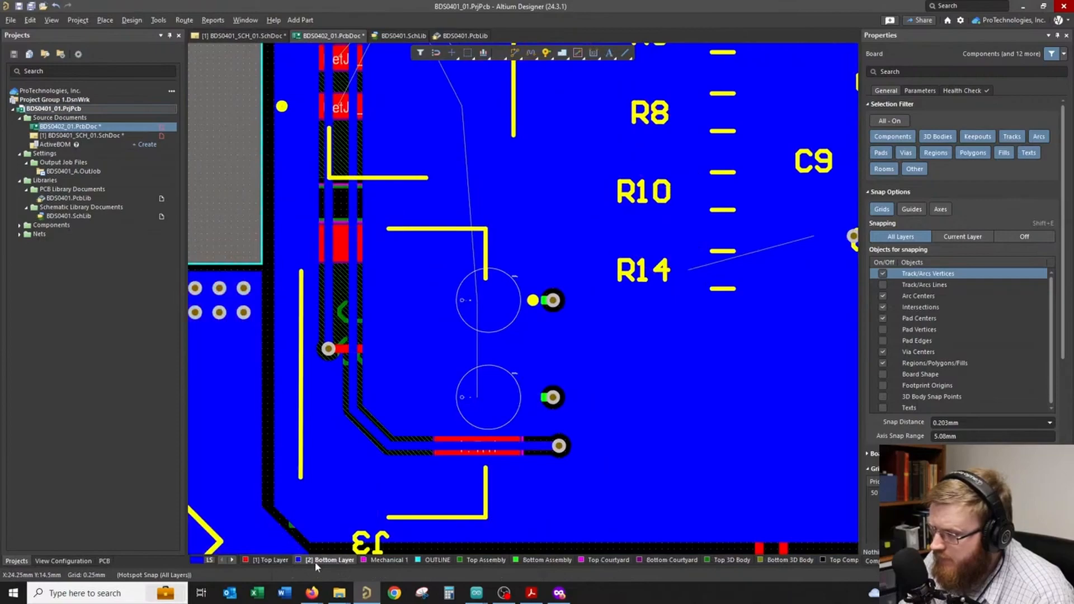
pyautogui.click(271, 560)
pyautogui.keyDown('ctrl'); pyautogui.scroll(2, 532, 335); pyautogui.keyUp('ctrl')
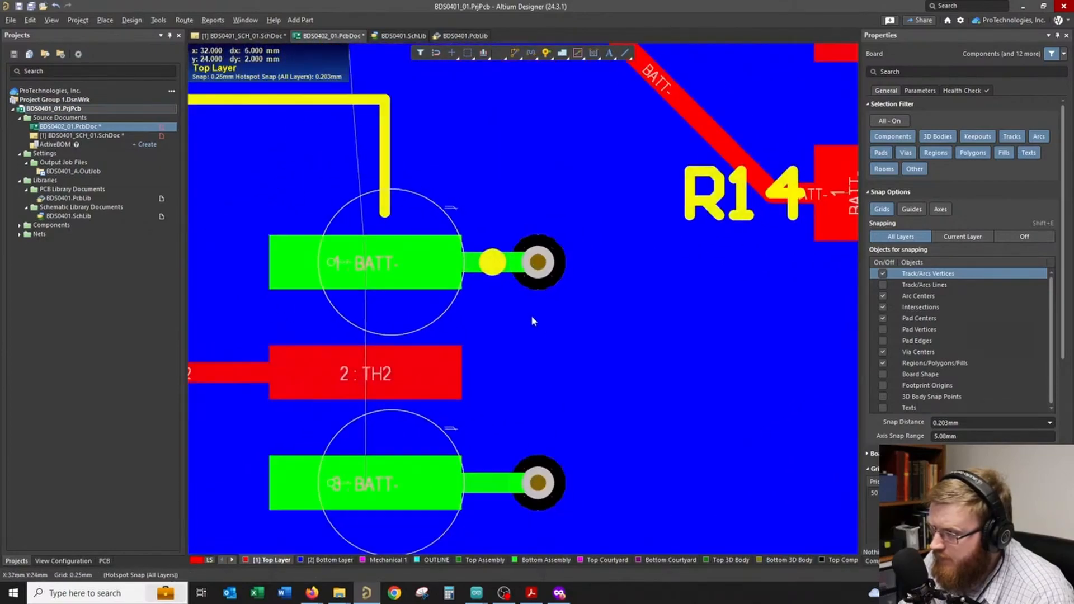
pyautogui.keyDown('ctrl'); pyautogui.scroll(-4, 532, 316); pyautogui.keyUp('ctrl')
pyautogui.keyDown('ctrl'); pyautogui.scroll(3, 519, 319); pyautogui.keyUp('ctrl')
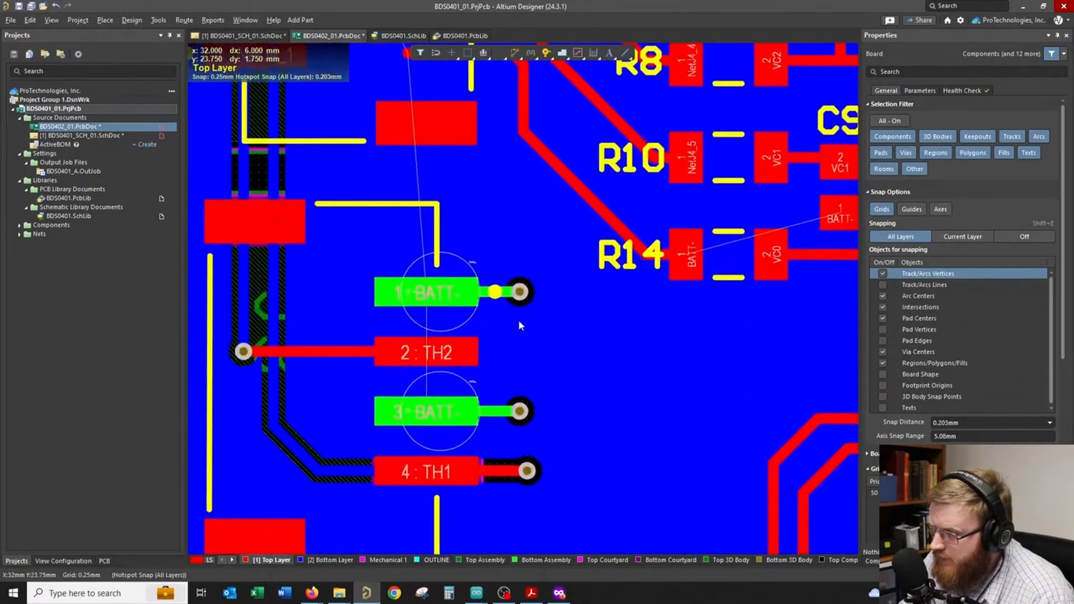
# - Delete the no-net vias and stub tracks beside J3's pads 1 and 3
pyautogui.keyDown('ctrl'); pyautogui.scroll(1, 515, 301); pyautogui.keyUp('ctrl')
pyautogui.click(526, 294)
pyautogui.press('Delete')
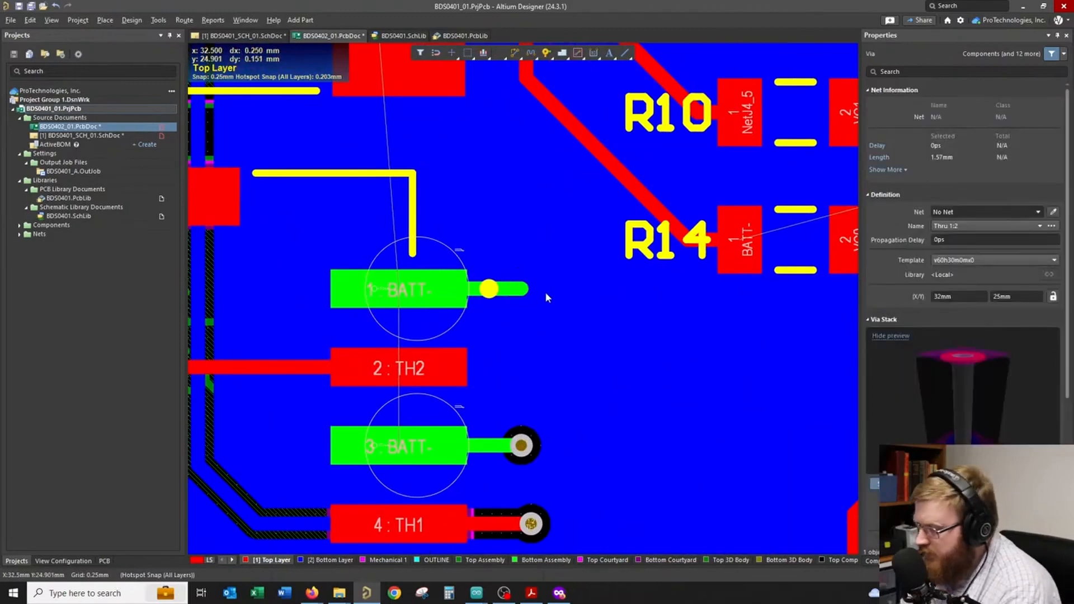
pyautogui.click(519, 289)
pyautogui.press('Delete')
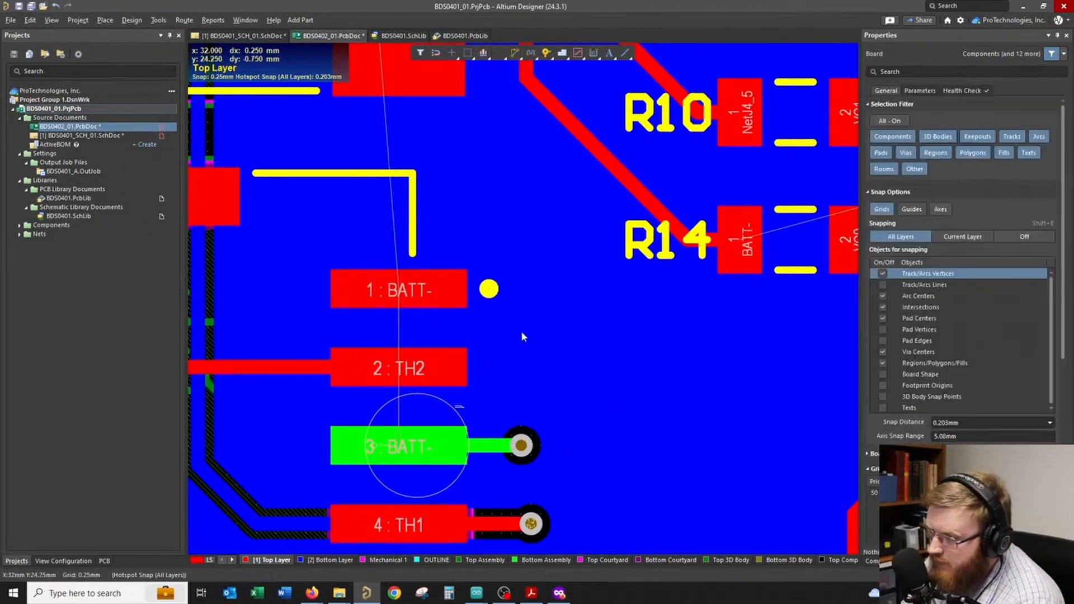
pyautogui.click(521, 447)
pyautogui.press('Delete')
pyautogui.click(519, 447)
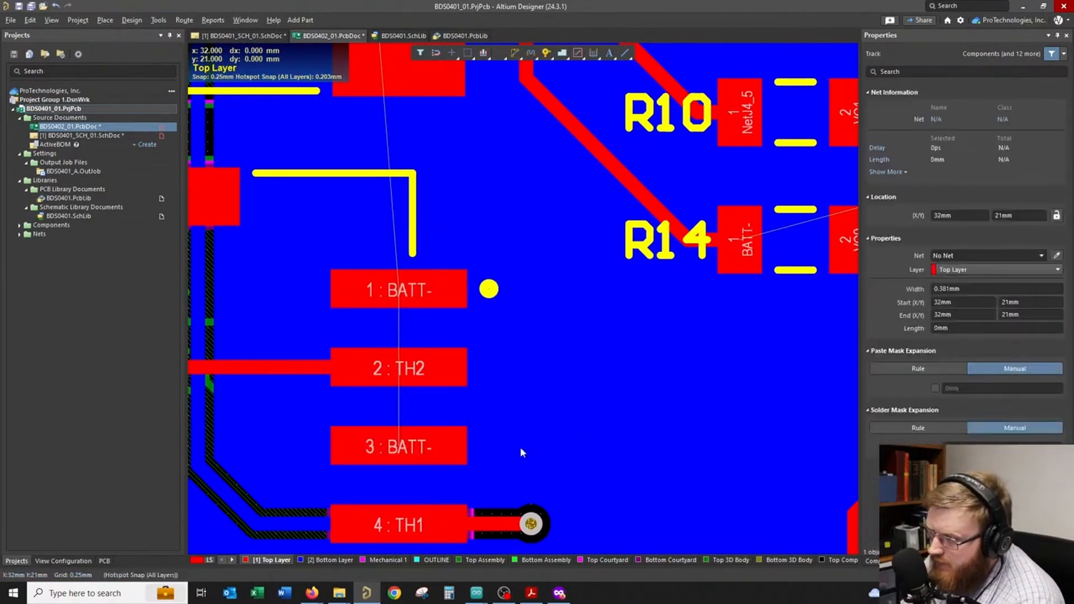
pyautogui.press('Delete')
# - Route a 0.381 mm wide BATT- track on the top layer from J3 pad 1 to just past the pin-1 dot
pyautogui.click(515, 53)
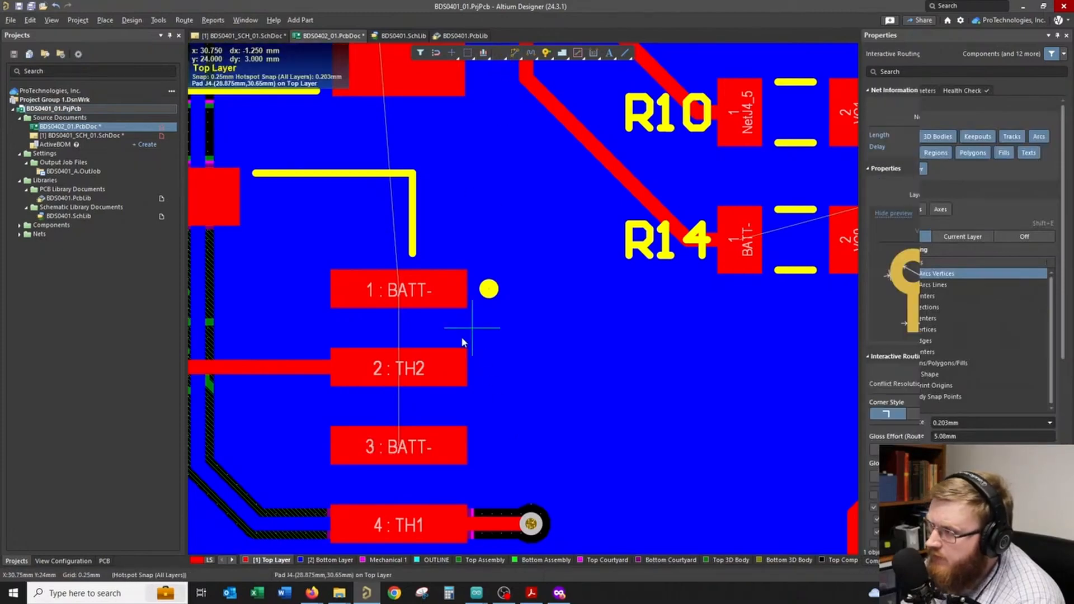
pyautogui.click(407, 290)
pyautogui.click(406, 289)
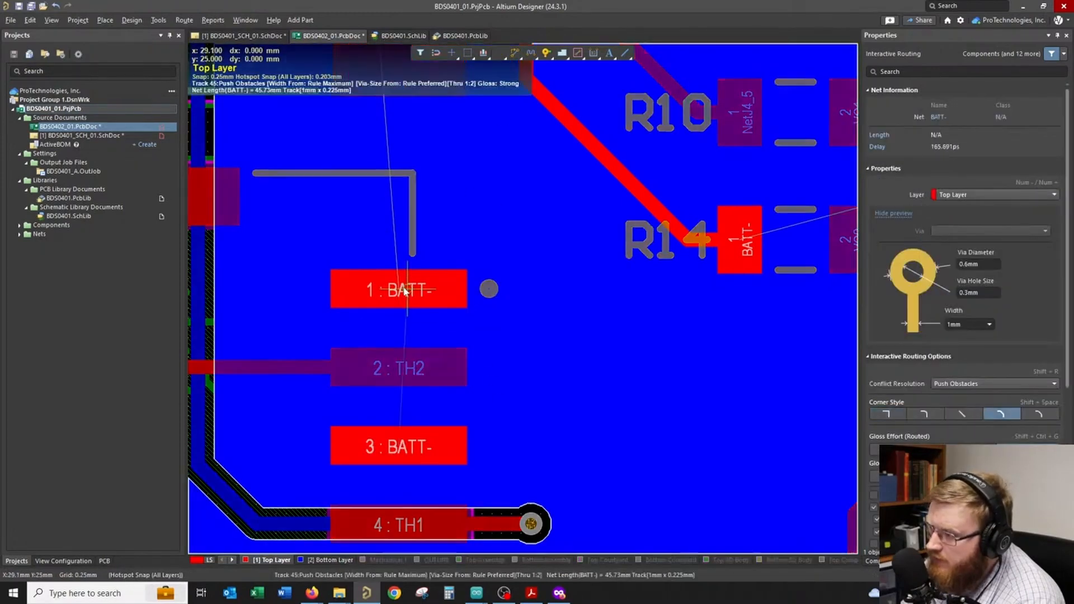
pyautogui.press('3')
pyautogui.click(521, 289)
pyautogui.rightClick(521, 289)
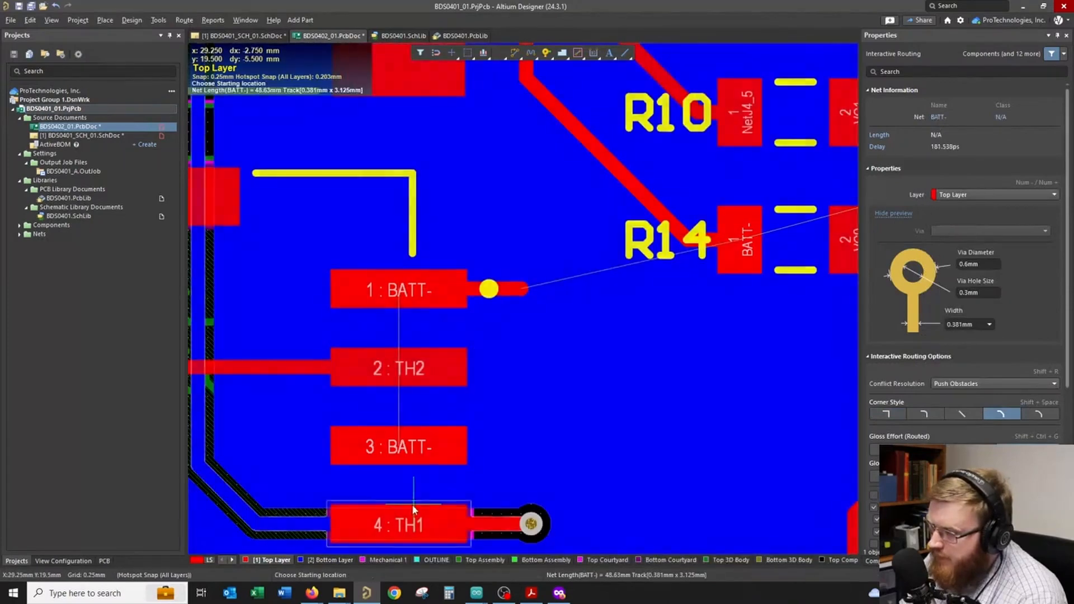
# - Route a 0.381 mm wide BATT- track on the top layer from J3 pad 3, ending level with the pad 1 track
pyautogui.click(394, 449)
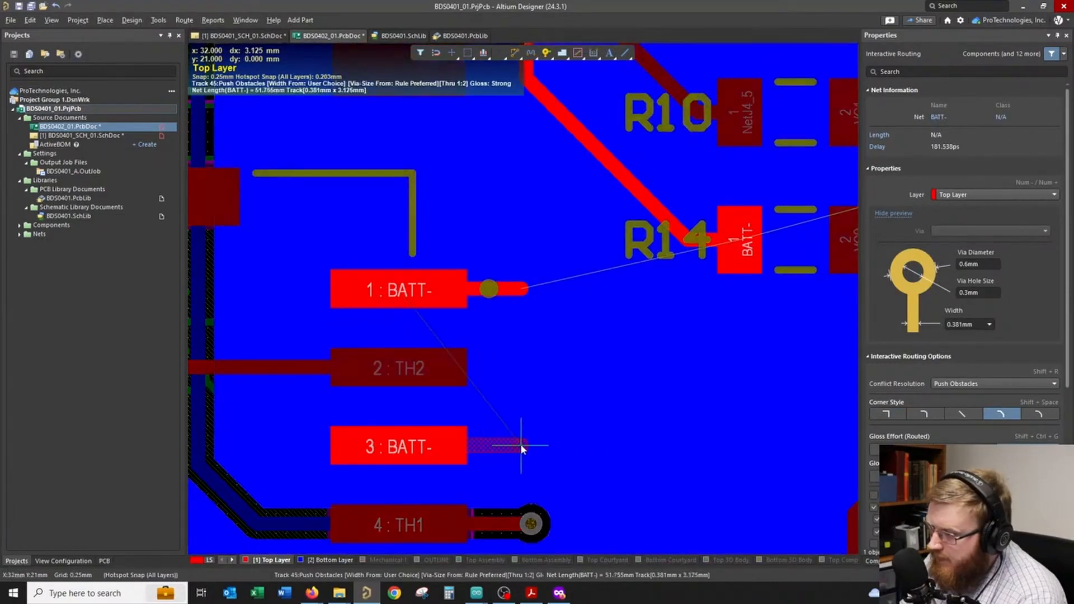
pyautogui.click(521, 445)
pyautogui.rightClick(521, 445)
pyautogui.rightClick(560, 403)
# - Place a through via at the free end of each BATT- track from J3 pads 1 and 3
pyautogui.click(547, 53)
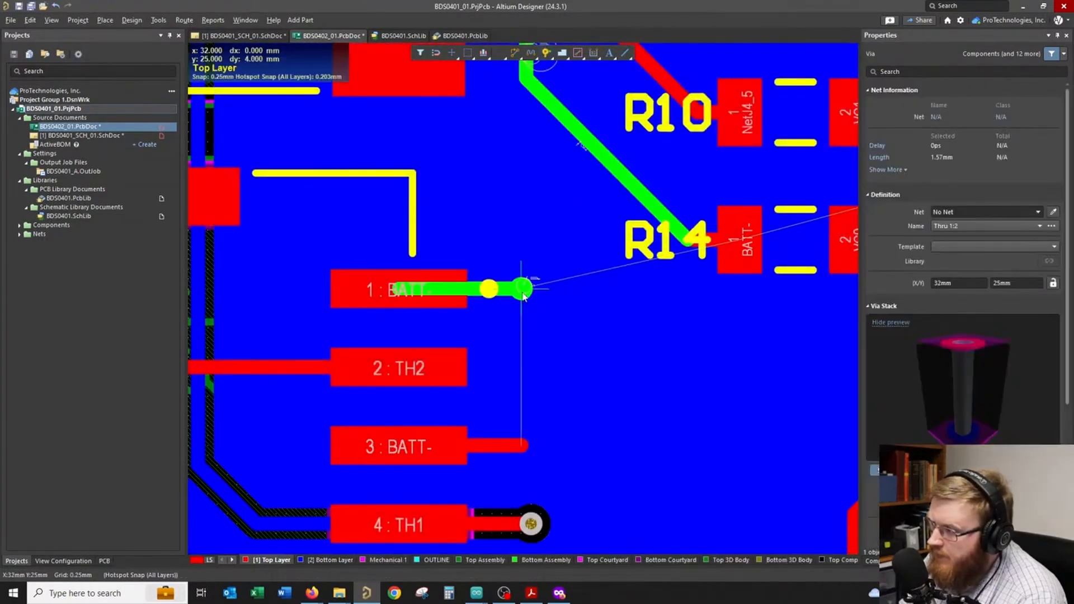
pyautogui.click(522, 289)
pyautogui.click(521, 445)
pyautogui.rightClick(561, 378)
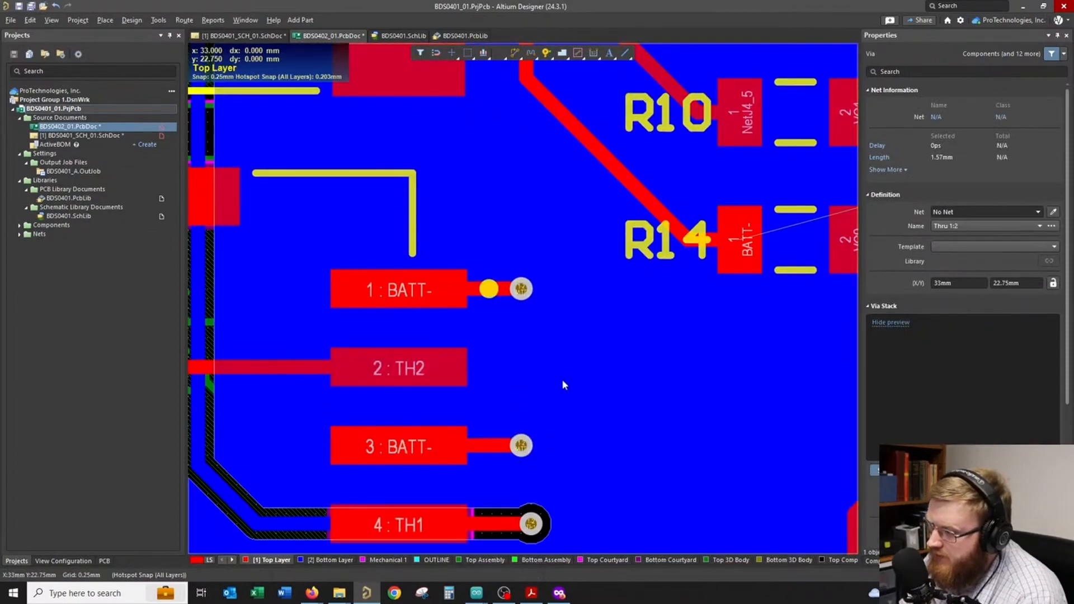
# - Rotate connector J4 by 180 degrees and place it with its six pads on the ends of the existing tracks
pyautogui.keyDown('ctrl'); pyautogui.scroll(-3, 562, 379); pyautogui.keyUp('ctrl')
pyautogui.keyDown('ctrl'); pyautogui.scroll(-3, 564, 391); pyautogui.keyUp('ctrl')
pyautogui.keyDown('ctrl'); pyautogui.scroll(3, 468, 240); pyautogui.keyUp('ctrl')
pyautogui.moveTo(456, 143); pyautogui.dragTo(497, 322, button='right')
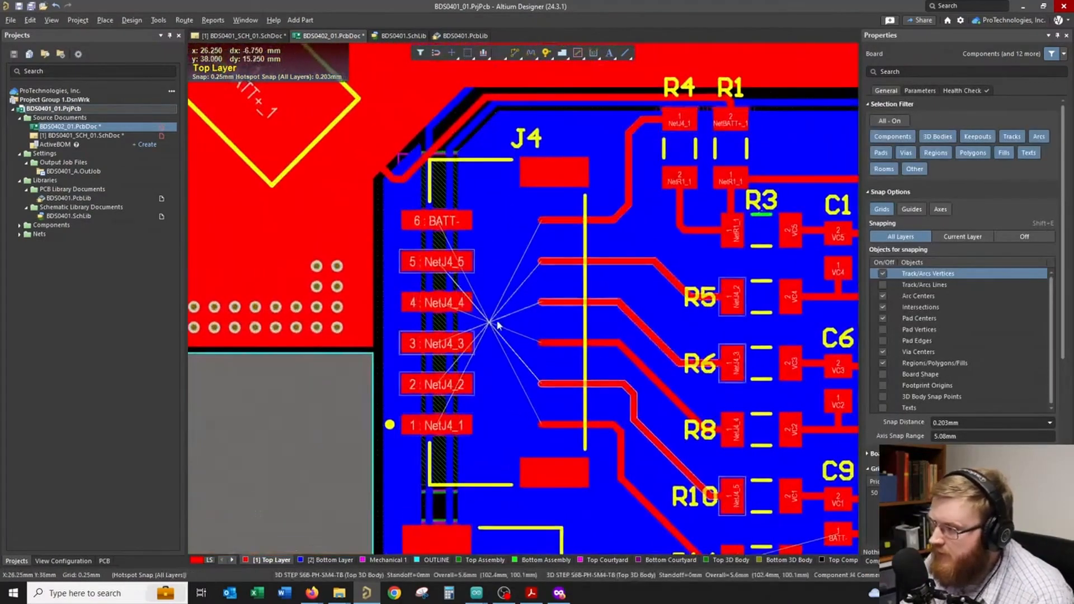
pyautogui.moveTo(496, 321); pyautogui.dragTo(495, 323)
pyautogui.press('space')
pyautogui.press('space')
pyautogui.click(496, 327)
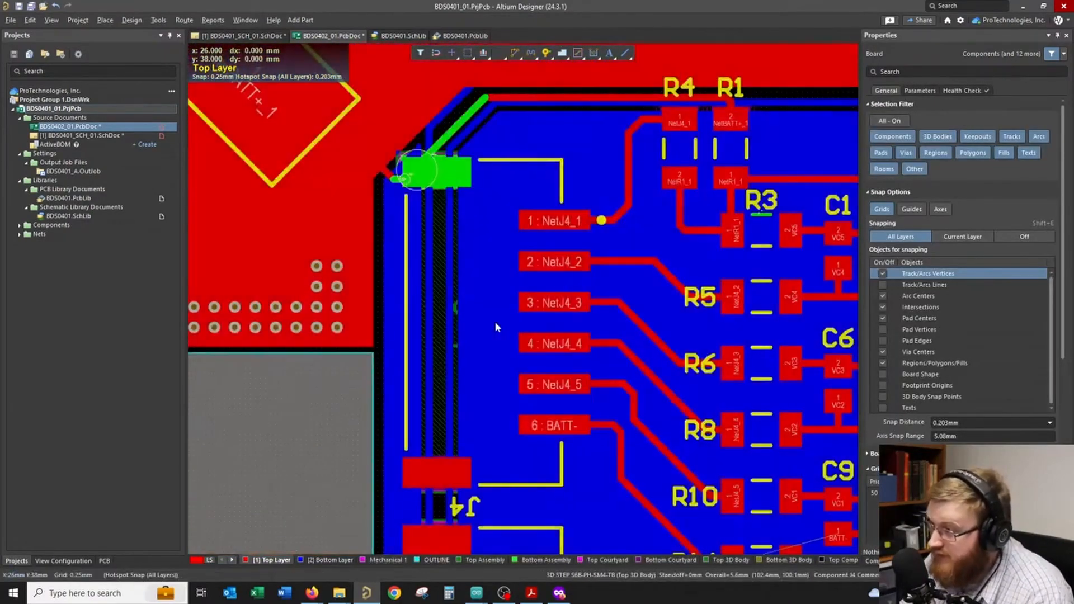
# - Examine where J4's upper mounting pad overlaps the top-layer NetBATT+_1 track and the tracks running beneath the connector
pyautogui.moveTo(480, 210); pyautogui.dragTo(497, 279, button='right')
pyautogui.keyDown('ctrl'); pyautogui.scroll(2, 498, 280); pyautogui.keyUp('ctrl')
pyautogui.keyDown('ctrl'); pyautogui.scroll(-2, 490, 280); pyautogui.keyUp('ctrl')
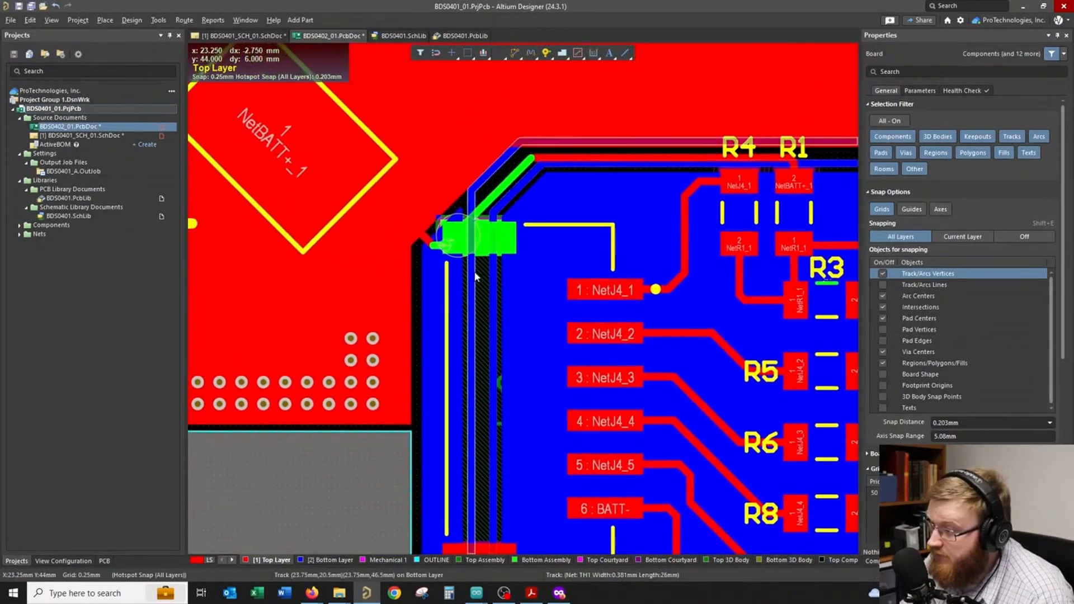
pyautogui.scroll(-4, 372, 509)
pyautogui.keyDown('ctrl'); pyautogui.scroll(-1, 381, 437); pyautogui.keyUp('ctrl')
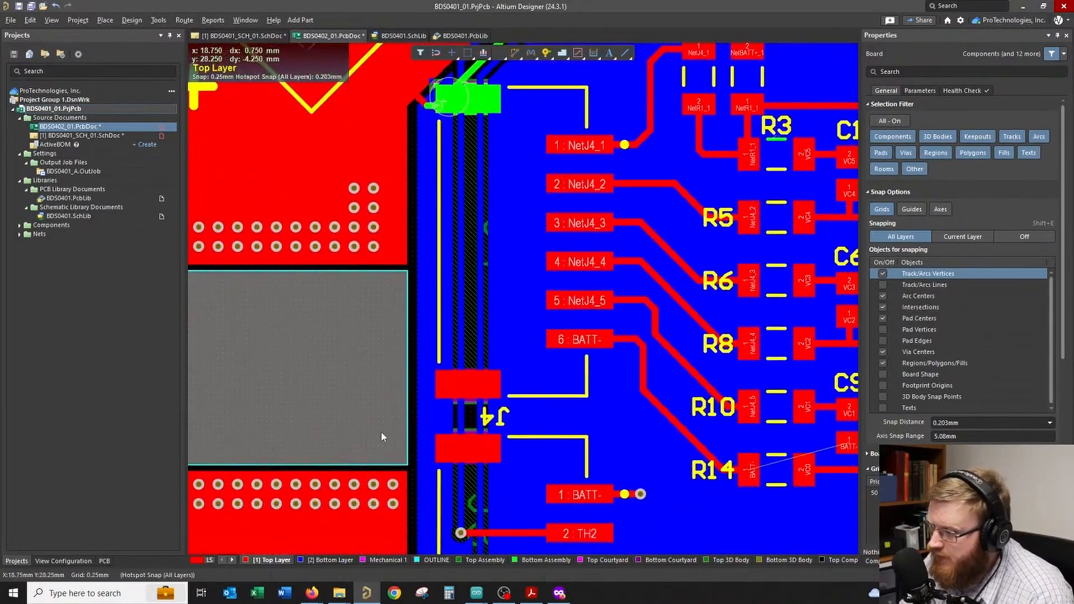
pyautogui.moveTo(472, 99); pyautogui.dragTo(501, 268, button='right')
pyautogui.keyDown('ctrl'); pyautogui.scroll(2, 505, 198); pyautogui.keyUp('ctrl')
pyautogui.keyDown('ctrl'); pyautogui.scroll(1, 504, 200); pyautogui.keyUp('ctrl')
pyautogui.keyDown('ctrl'); pyautogui.scroll(-4, 501, 232); pyautogui.keyUp('ctrl')
pyautogui.keyDown('ctrl'); pyautogui.scroll(3, 500, 246); pyautogui.keyUp('ctrl')
pyautogui.keyDown('ctrl'); pyautogui.scroll(-4, 501, 269); pyautogui.keyUp('ctrl')
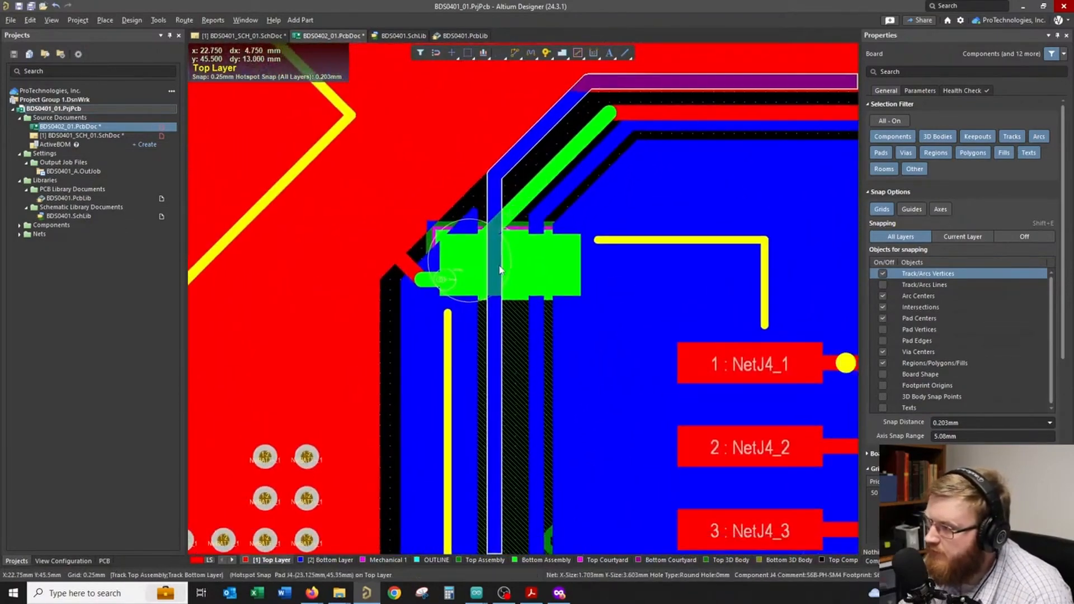
# - Reroute the 0.381 mm NetBATT+_1 track on the top layer above J4's upper mounting pad into the B+ copper area
pyautogui.keyDown('ctrl'); pyautogui.scroll(1, 541, 159); pyautogui.keyUp('ctrl')
pyautogui.click(516, 55)
pyautogui.keyDown('ctrl'); pyautogui.scroll(2, 486, 156); pyautogui.keyUp('ctrl')
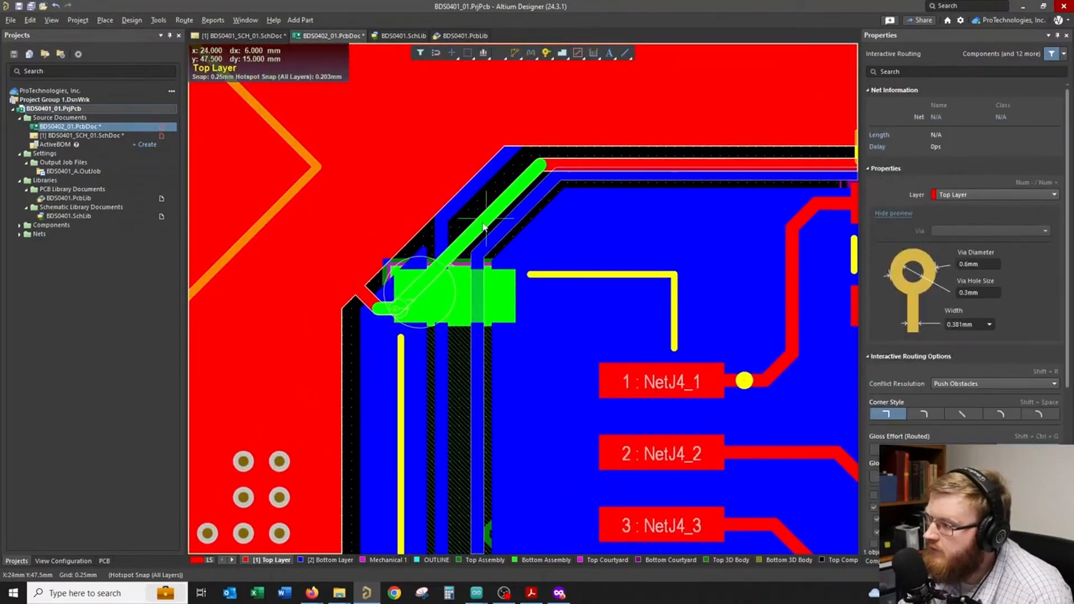
pyautogui.click(493, 221)
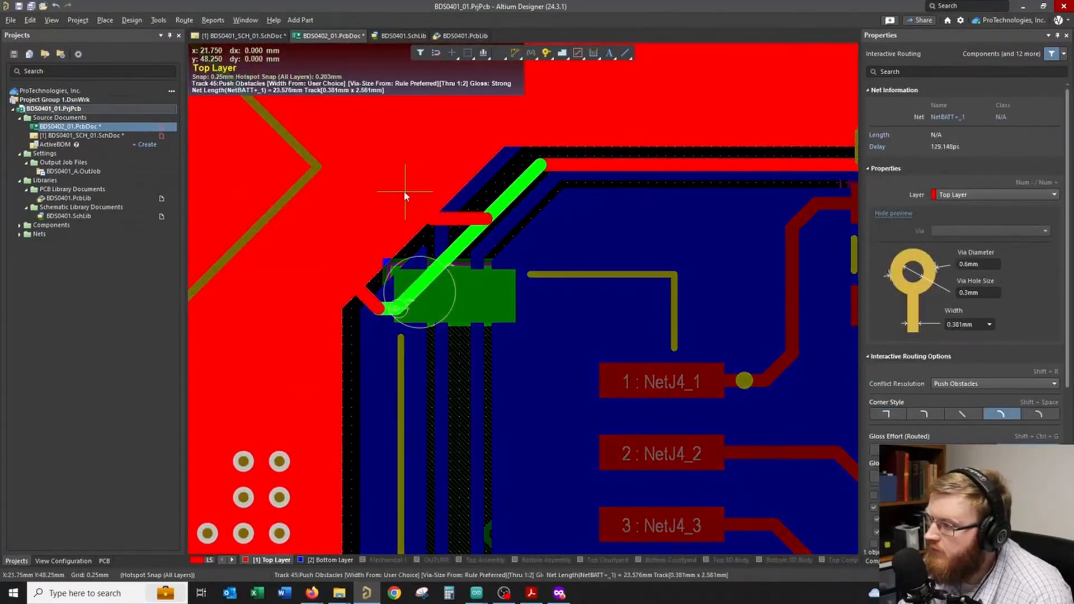
pyautogui.click(404, 192)
pyautogui.rightClick(405, 193)
pyautogui.keyDown('ctrl'); pyautogui.scroll(-2, 405, 192); pyautogui.keyUp('ctrl')
pyautogui.rightClick(405, 192)
pyautogui.keyDown('ctrl'); pyautogui.scroll(4, 441, 229); pyautogui.keyUp('ctrl')
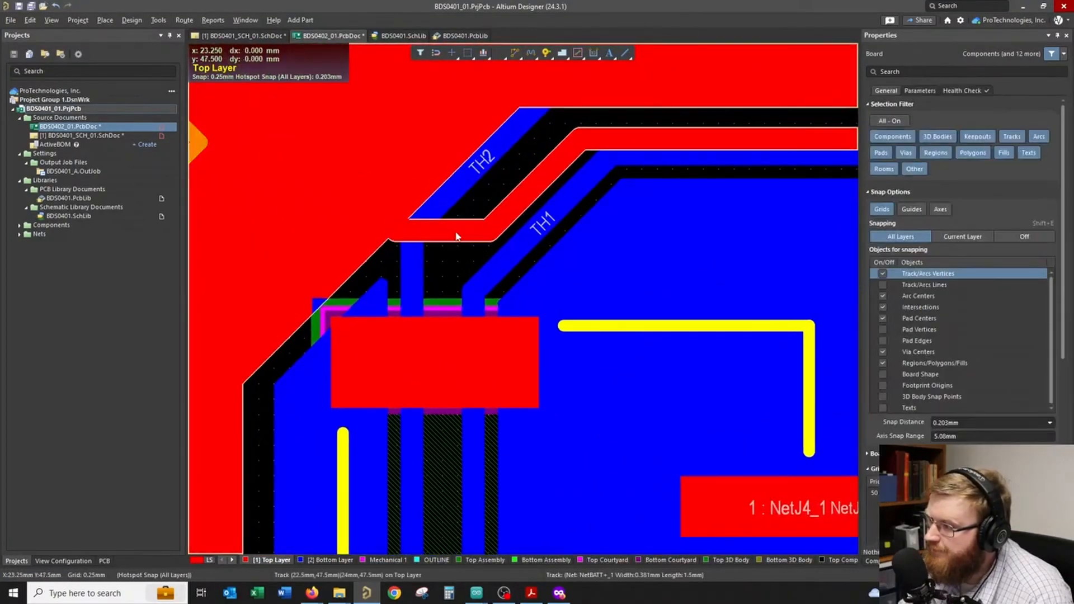
pyautogui.moveTo(457, 236); pyautogui.dragTo(479, 246)
pyautogui.keyDown('ctrl'); pyautogui.scroll(-3, 494, 166); pyautogui.keyUp('ctrl')
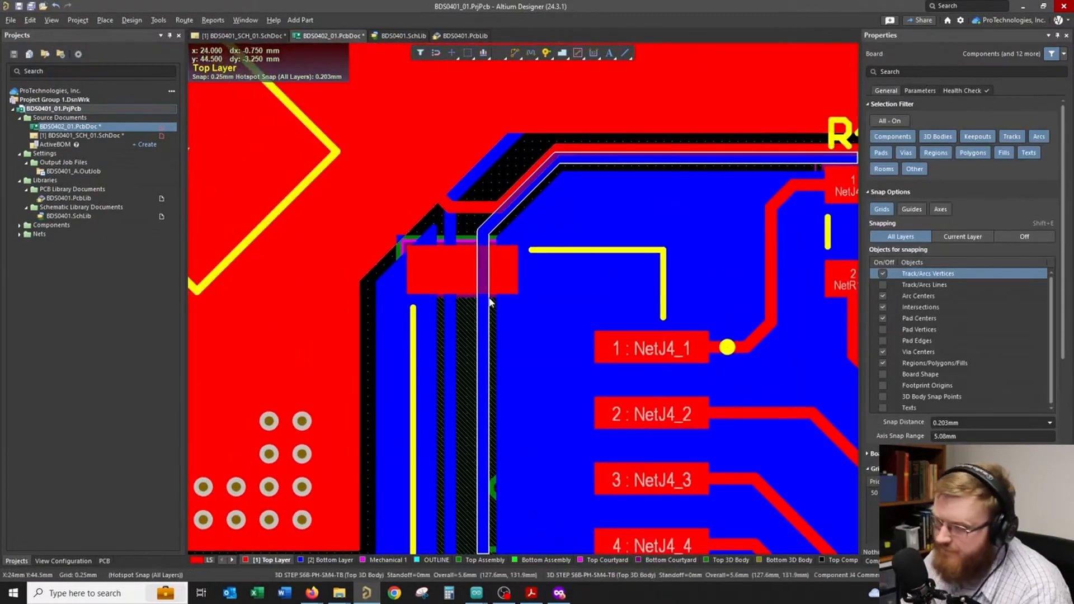
# - Inspect the placement of connectors J4 and J3 in the 3D view, then return to the 2D layout
pyautogui.press('3')
pyautogui.keyDown('ctrl'); pyautogui.scroll(5, 488, 297); pyautogui.keyUp('ctrl')
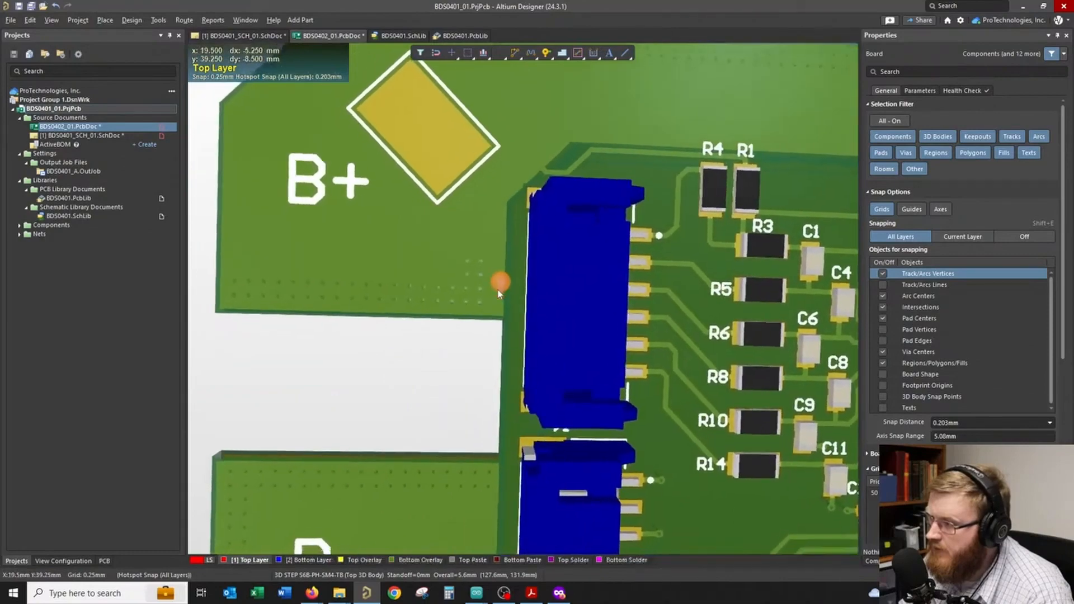
pyautogui.keyDown('shift'); pyautogui.moveTo(500, 293); pyautogui.dragTo(648, 257, button='right'); pyautogui.keyUp('shift')
pyautogui.press('2')
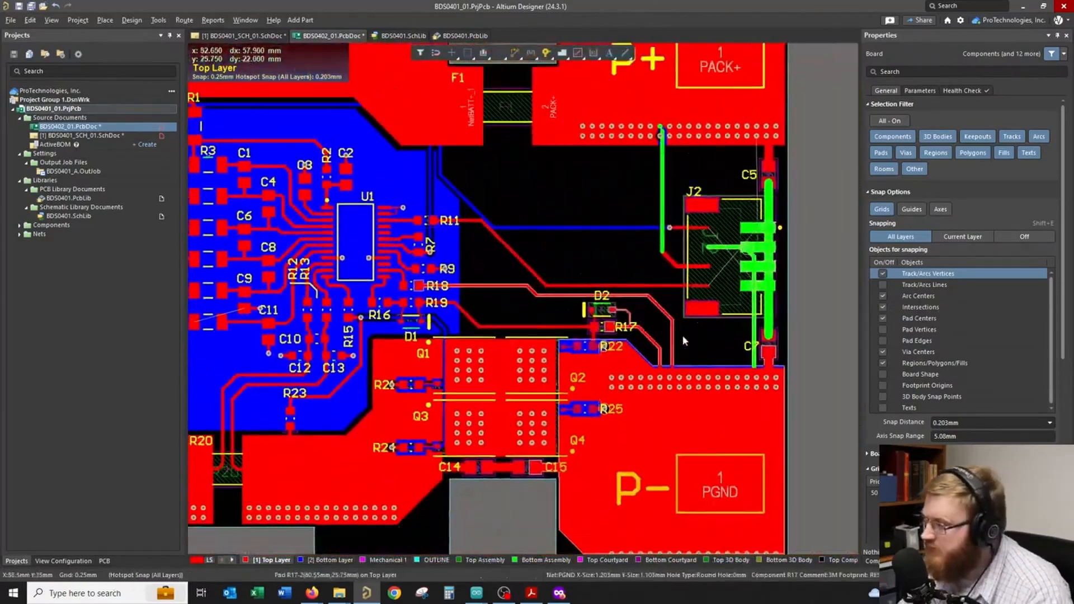
# - Rotate connector J2 by 180 degrees and place it with its pads against the incoming tracks
pyautogui.moveTo(789, 300); pyautogui.dragTo(605, 298, button='right')
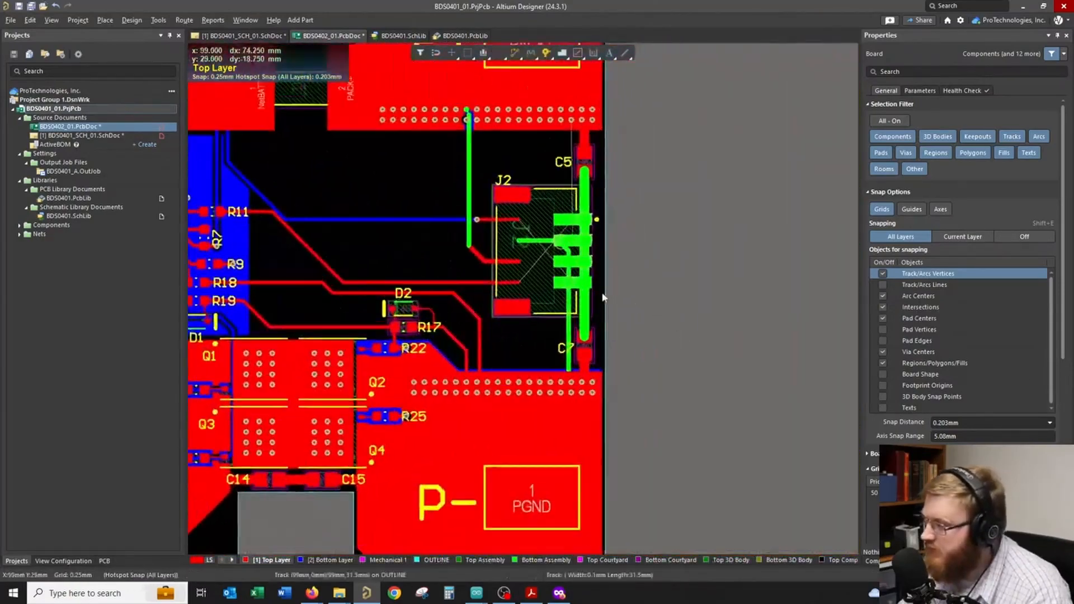
pyautogui.keyDown('ctrl'); pyautogui.scroll(4, 566, 272); pyautogui.keyUp('ctrl')
pyautogui.moveTo(523, 249); pyautogui.dragTo(530, 242)
pyautogui.press('space')
pyautogui.press('space')
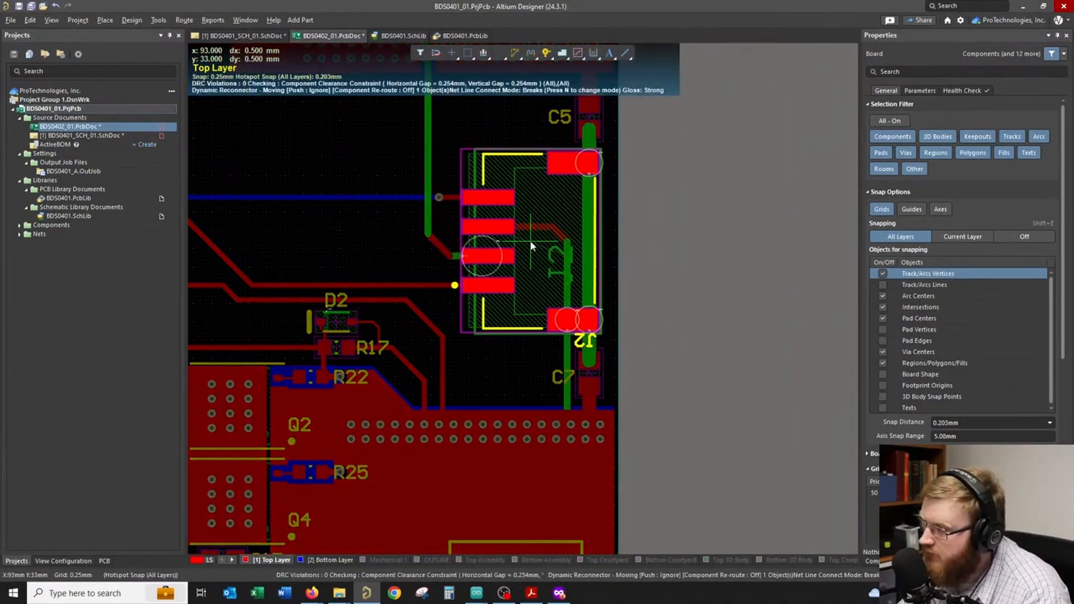
pyautogui.click(529, 240)
# - Delete the no-net tracks and via running from J2 pad 2 up to the PACK+ copper area
pyautogui.keyDown('ctrl'); pyautogui.scroll(2, 536, 240); pyautogui.keyUp('ctrl')
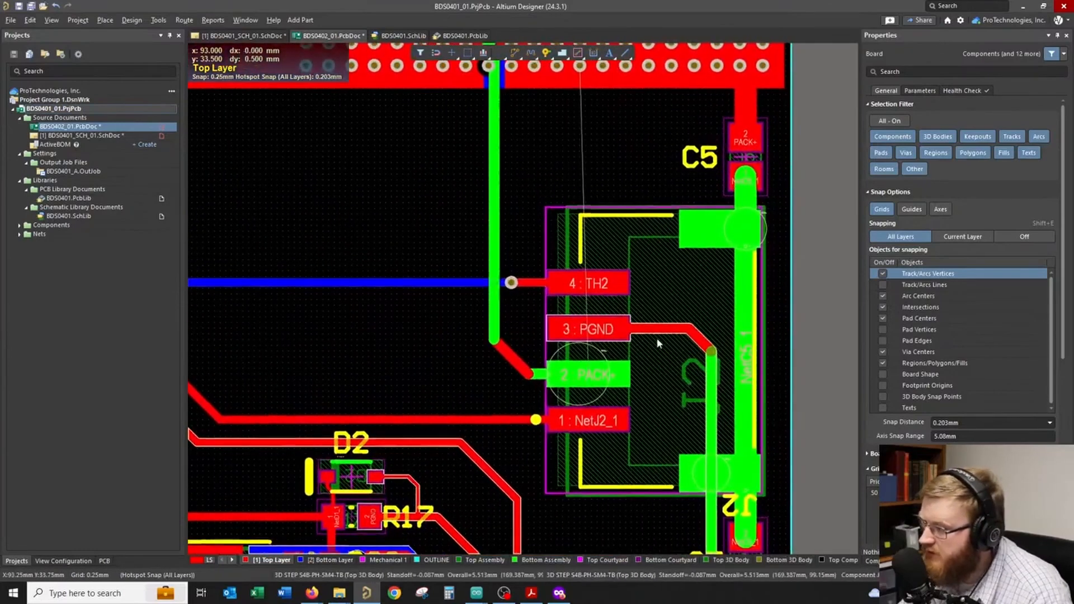
pyautogui.keyDown('ctrl'); pyautogui.scroll(-1, 616, 313); pyautogui.keyUp('ctrl')
pyautogui.click(551, 369)
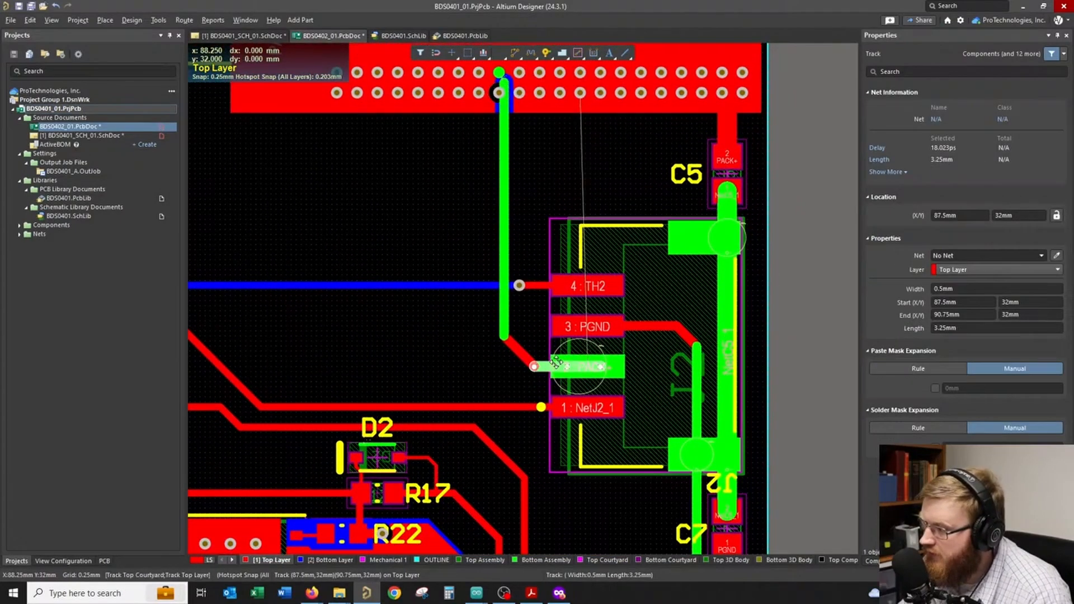
pyautogui.press('Delete')
pyautogui.press('Delete')
pyautogui.press('Delete')
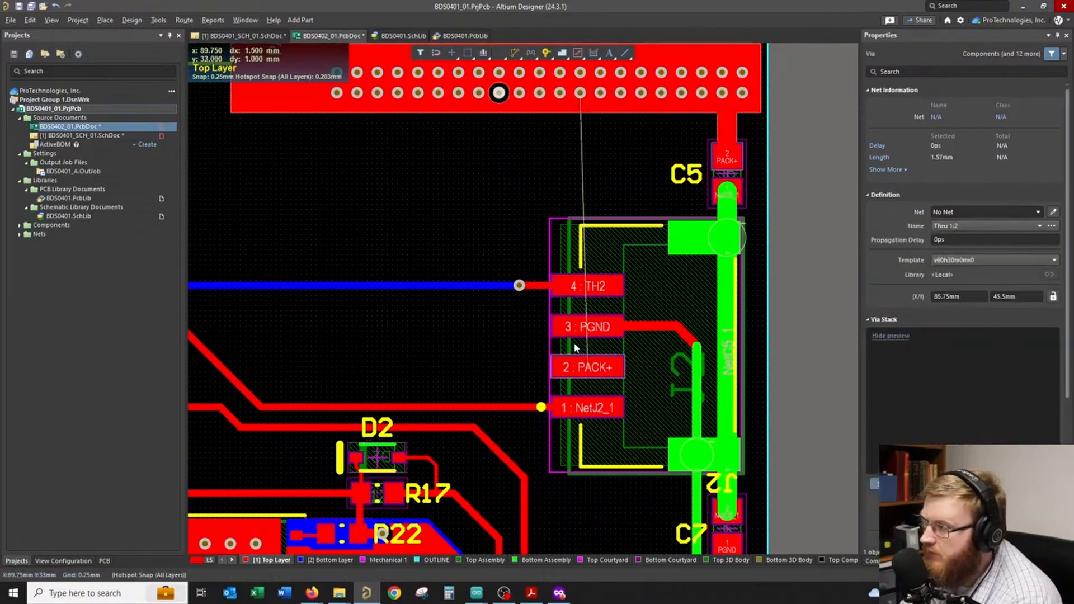
pyautogui.moveTo(498, 93); pyautogui.dragTo(504, 102)
pyautogui.moveTo(497, 140); pyautogui.dragTo(499, 150)
pyautogui.press('Delete')
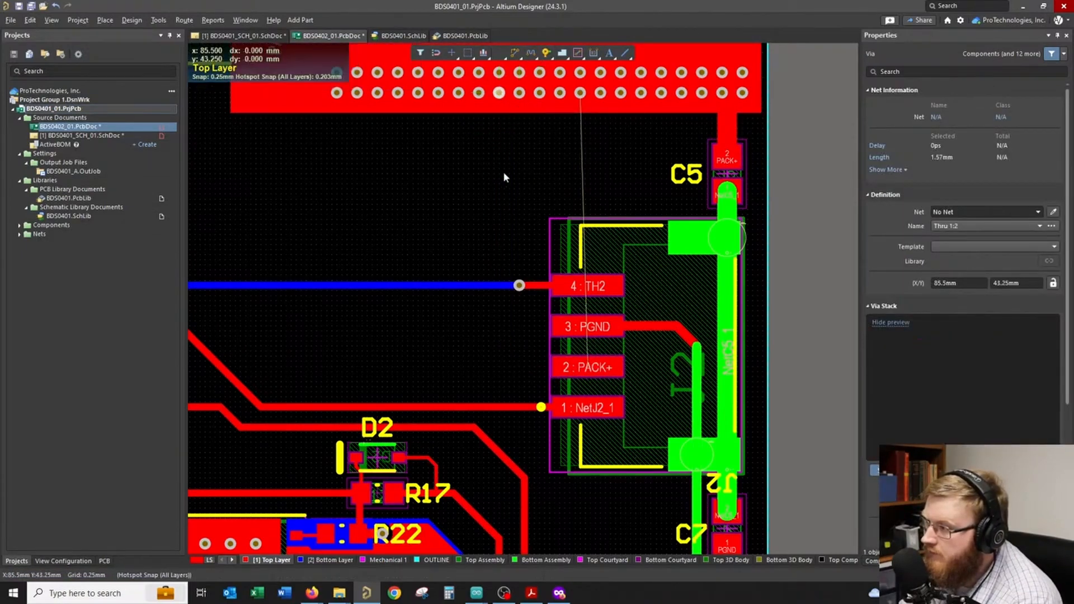
# - Delete the TH2 stub track and via beside J2 pad 4 and the horizontal NetJ2_1 track segment to pad 1
pyautogui.click(542, 287)
pyautogui.press('BackSpace')
pyautogui.press('BackSpace')
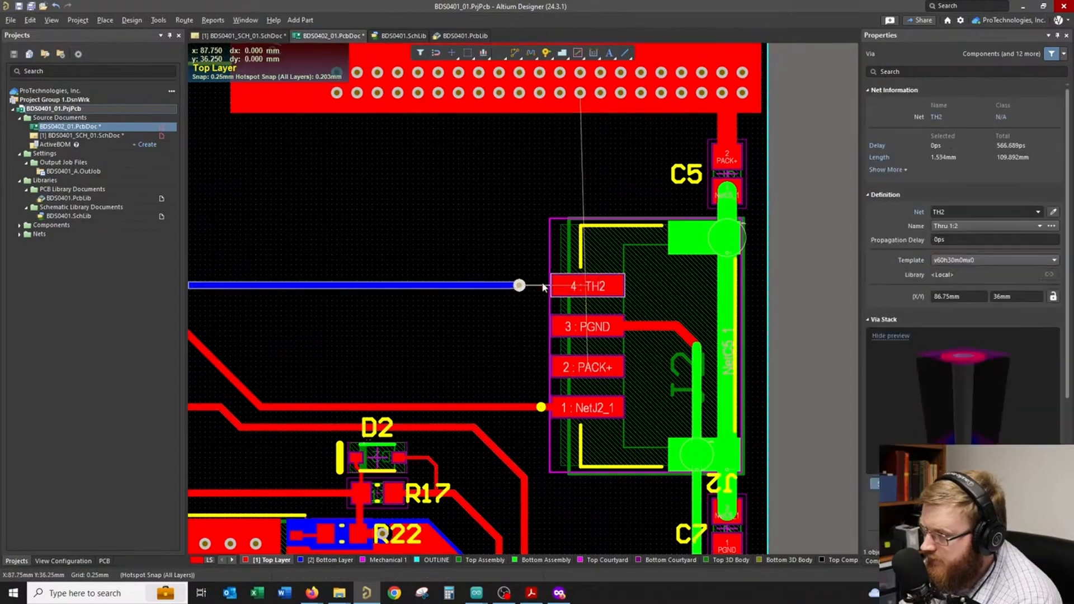
pyautogui.keyDown('ctrl'); pyautogui.scroll(-3, 548, 305); pyautogui.keyUp('ctrl')
pyautogui.click(603, 343)
pyautogui.moveTo(595, 336); pyautogui.dragTo(426, 256, button='right')
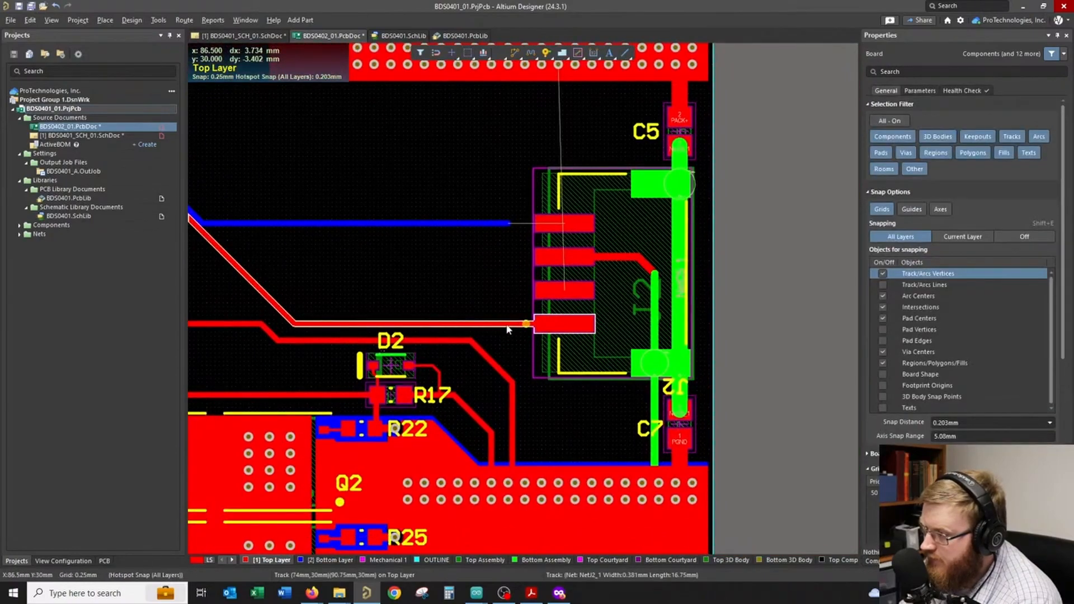
pyautogui.click(509, 323)
pyautogui.press('BackSpace')
pyautogui.click(625, 289)
# - Delete the old PGND tracks from J2 pad 3 and move J2 inward, clear of the NetC5_1 track
pyautogui.keyDown('ctrl'); pyautogui.scroll(-2, 632, 288); pyautogui.keyUp('ctrl')
pyautogui.moveTo(727, 286); pyautogui.dragTo(300, 272, button='right')
pyautogui.keyDown('ctrl'); pyautogui.scroll(-2, 300, 272); pyautogui.keyUp('ctrl')
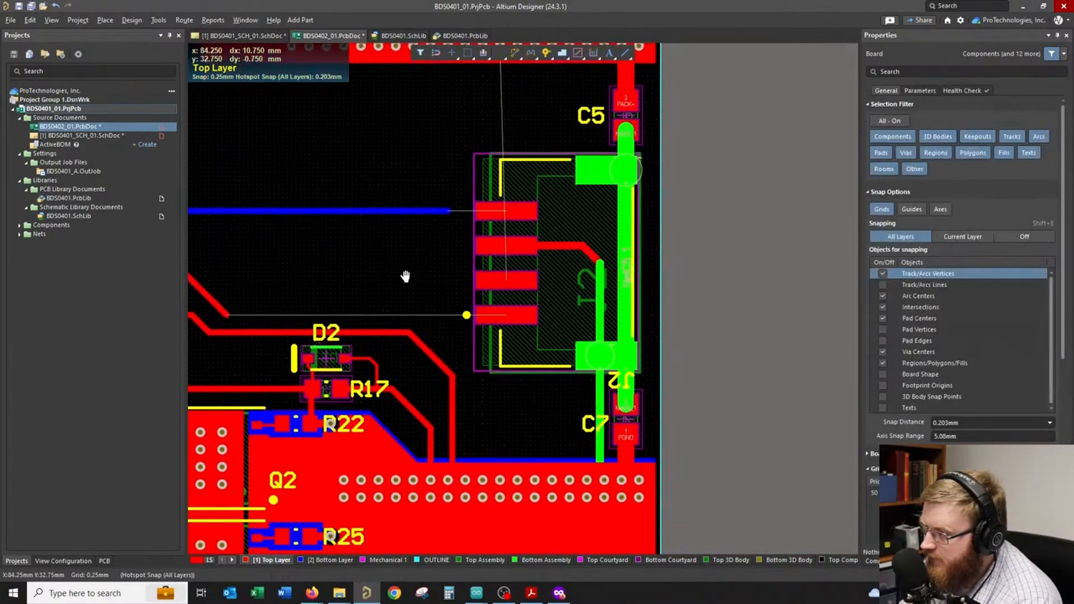
pyautogui.click(577, 258)
pyautogui.press('BackSpace')
pyautogui.moveTo(571, 256); pyautogui.dragTo(523, 263)
pyautogui.keyDown('ctrl'); pyautogui.scroll(3, 397, 264); pyautogui.keyUp('ctrl')
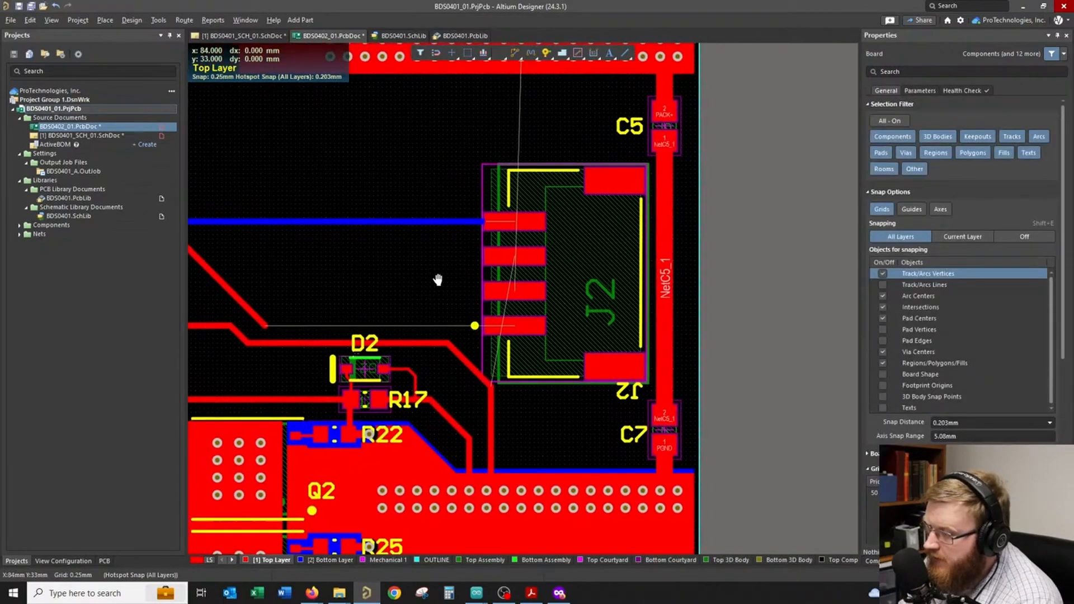
# - Shorten the bottom-layer TH2 track to end at X 85.25 mm, short of J2 pad 4, and place a via on its end
pyautogui.click(475, 218)
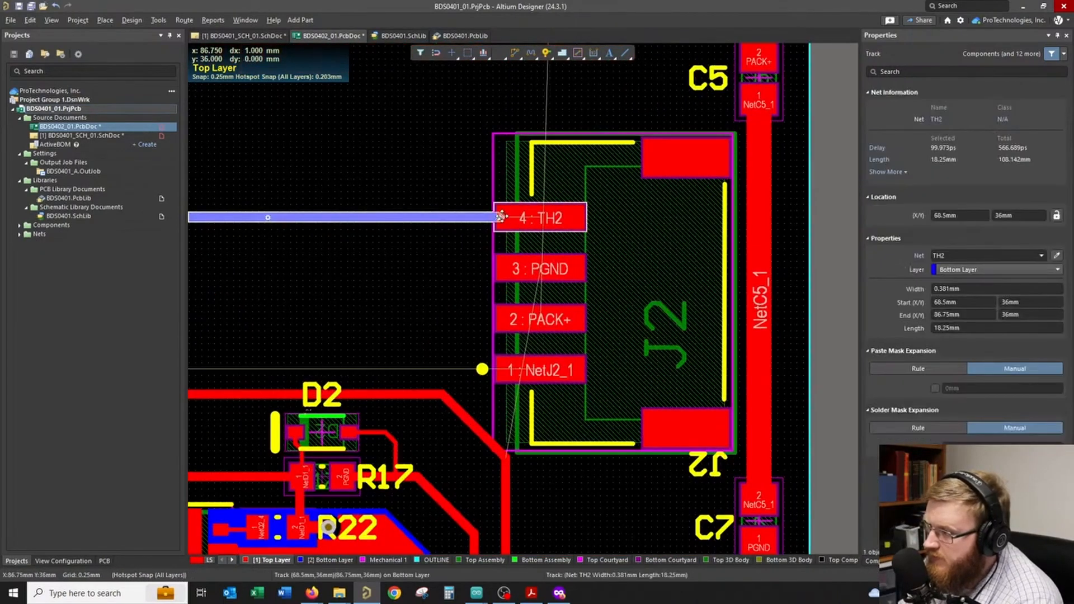
pyautogui.moveTo(499, 217); pyautogui.dragTo(462, 217)
pyautogui.click(462, 168)
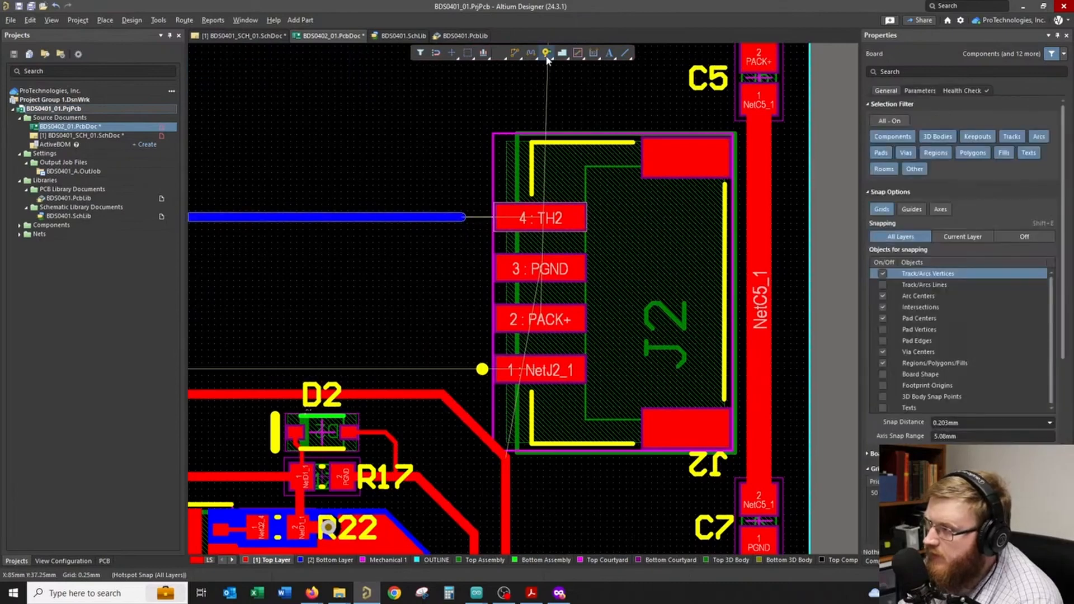
pyautogui.click(546, 54)
pyautogui.click(462, 219)
pyautogui.rightClick(426, 150)
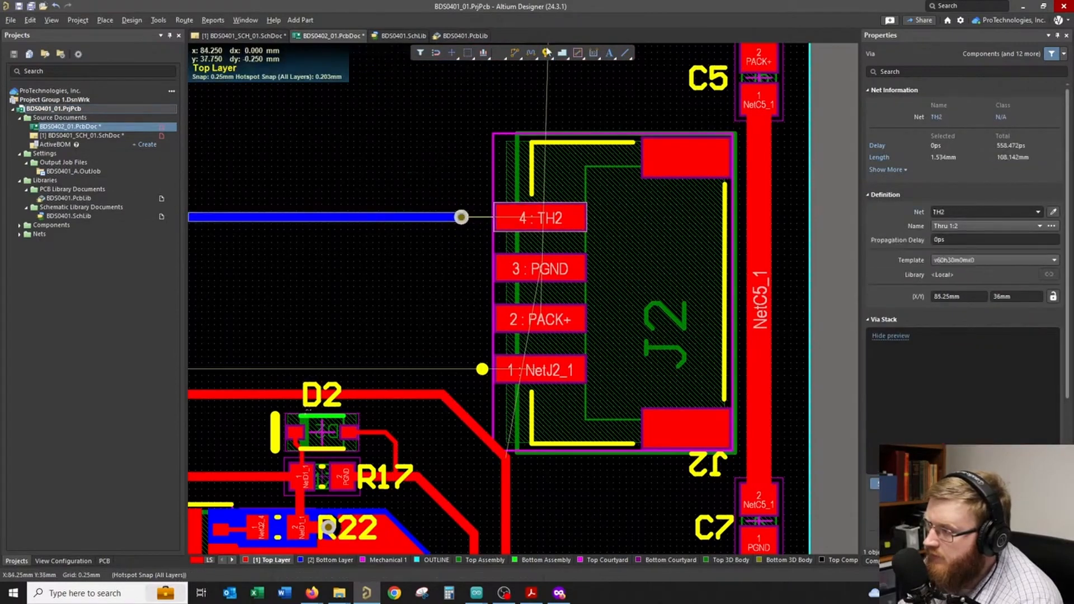
pyautogui.click(422, 137)
# - Route a 0.381 mm wide TH2 track on the top layer from the new via to J2 pad 4
pyautogui.click(515, 53)
pyautogui.click(461, 217)
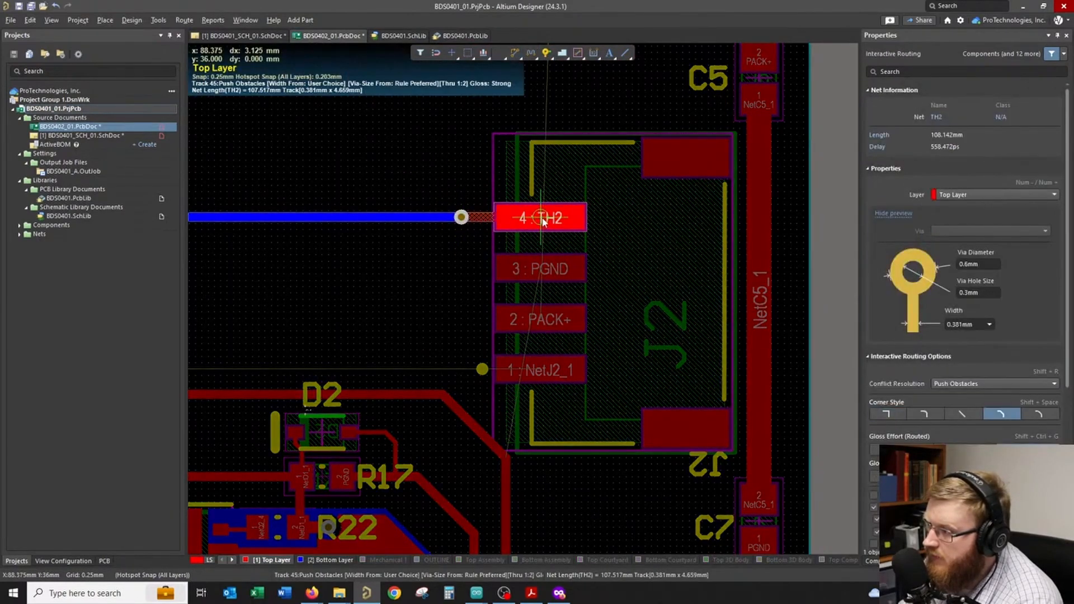
pyautogui.click(543, 220)
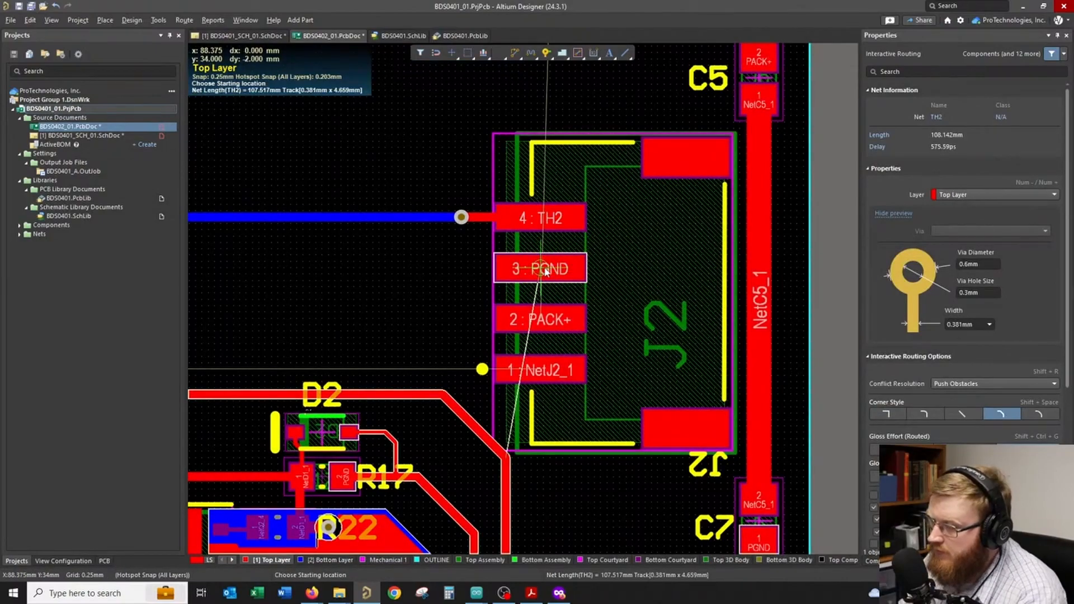
# - Try to route J2 pad 3 to the existing PGND track above D2 on the top layer, and undo the route
pyautogui.moveTo(401, 358); pyautogui.dragTo(567, 262, button='right')
pyautogui.keyDown('ctrl'); pyautogui.scroll(2, 623, 359); pyautogui.keyUp('ctrl')
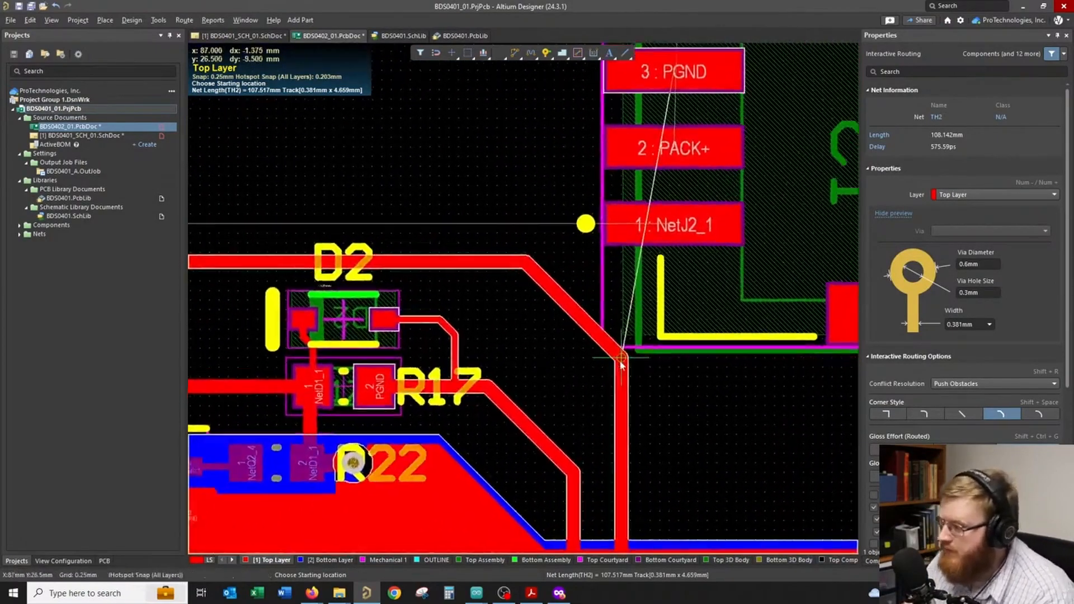
pyautogui.keyDown('ctrl'); pyautogui.scroll(-2, 643, 232); pyautogui.keyUp('ctrl')
pyautogui.moveTo(645, 234); pyautogui.dragTo(676, 235, button='right')
pyautogui.click(670, 250)
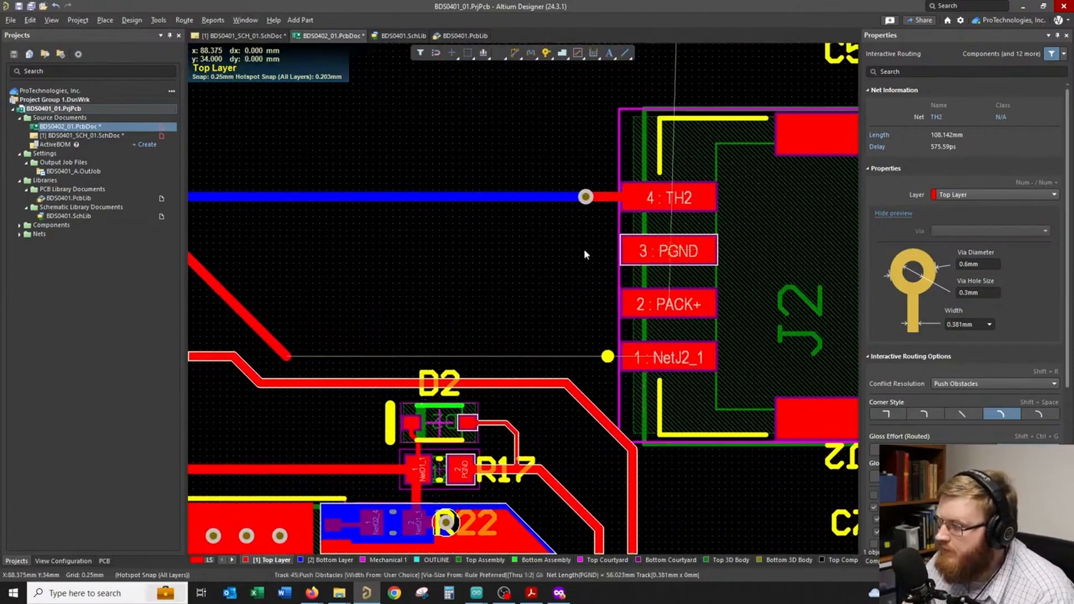
pyautogui.click(536, 377)
pyautogui.keyDown('ctrl'); pyautogui.scroll(-1, 572, 374); pyautogui.keyUp('ctrl')
pyautogui.rightClick(571, 372)
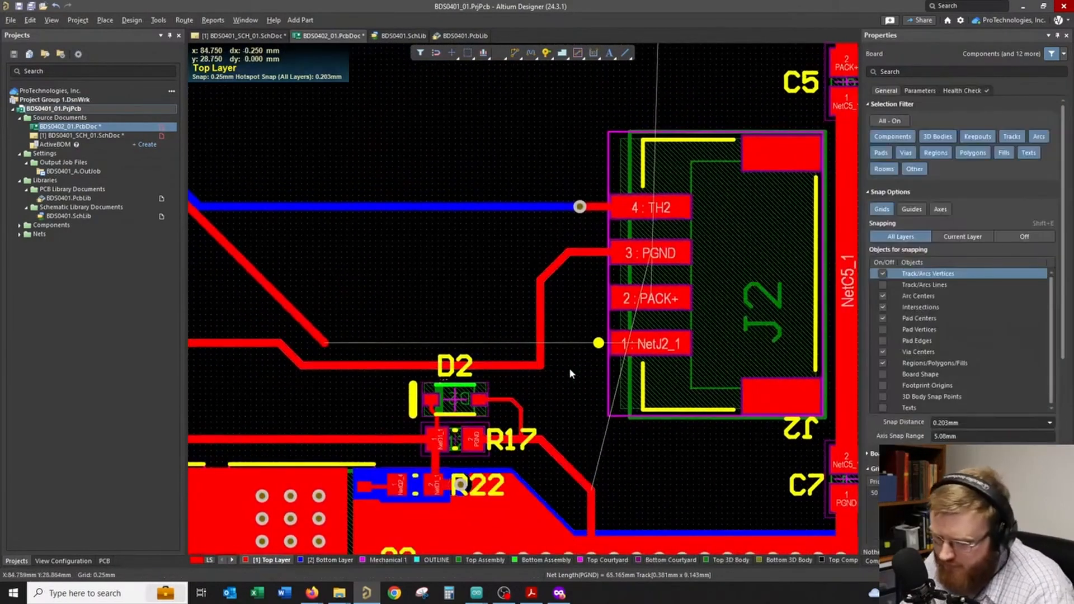
pyautogui.hotkey('ctrl', 'z')
# - Route a 0.381 mm wide PGND track on the top layer from J2 pad 3, beneath the connector, to the lower PGND copper area
pyautogui.moveTo(713, 329); pyautogui.dragTo(647, 303, button='right')
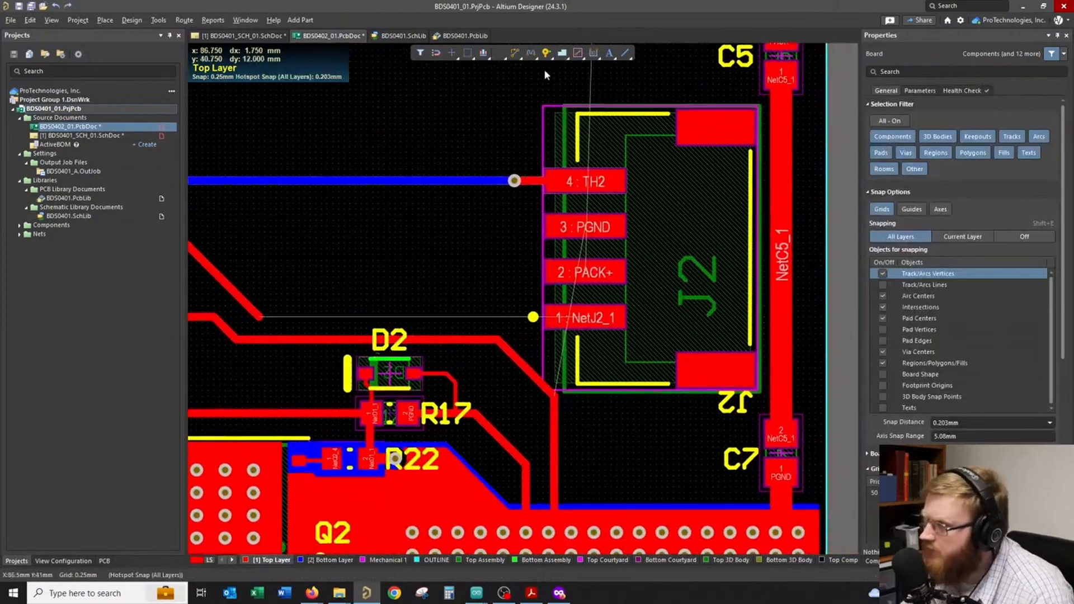
pyautogui.click(515, 53)
pyautogui.keyDown('ctrl'); pyautogui.scroll(1, 764, 258); pyautogui.keyUp('ctrl')
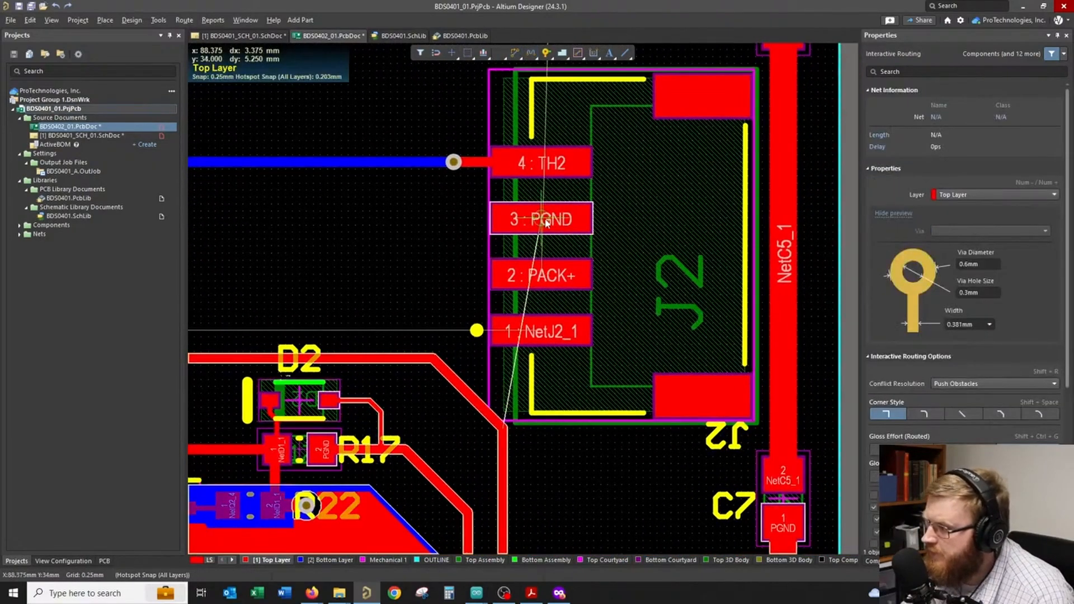
pyautogui.click(615, 227)
pyautogui.click(625, 237)
pyautogui.moveTo(627, 416); pyautogui.dragTo(625, 246, button='right')
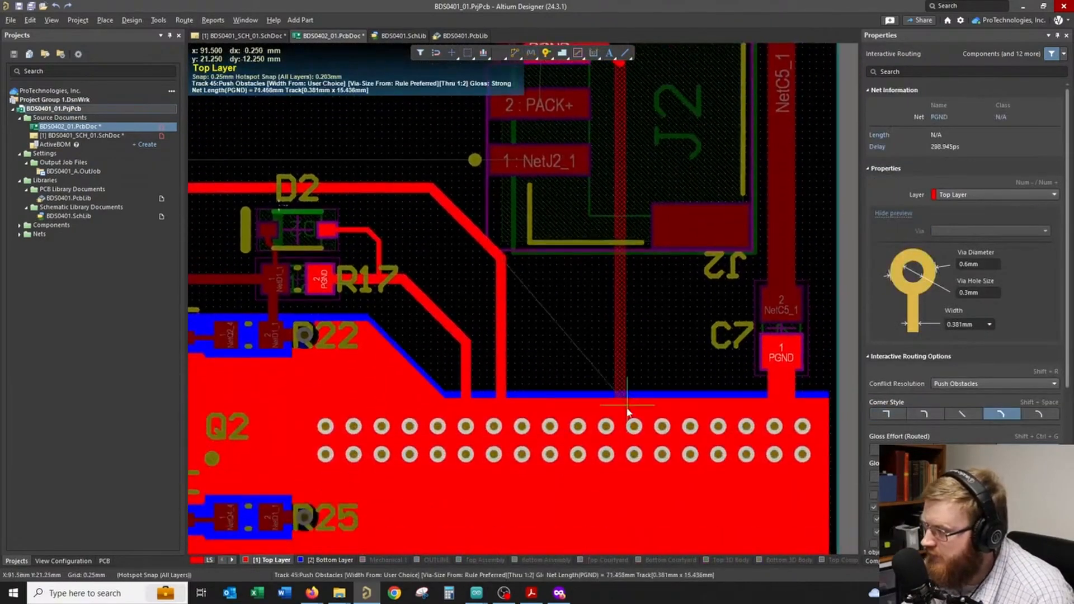
pyautogui.click(620, 412)
pyautogui.rightClick(621, 412)
pyautogui.scroll(3, 586, 364)
pyautogui.rightClick(586, 361)
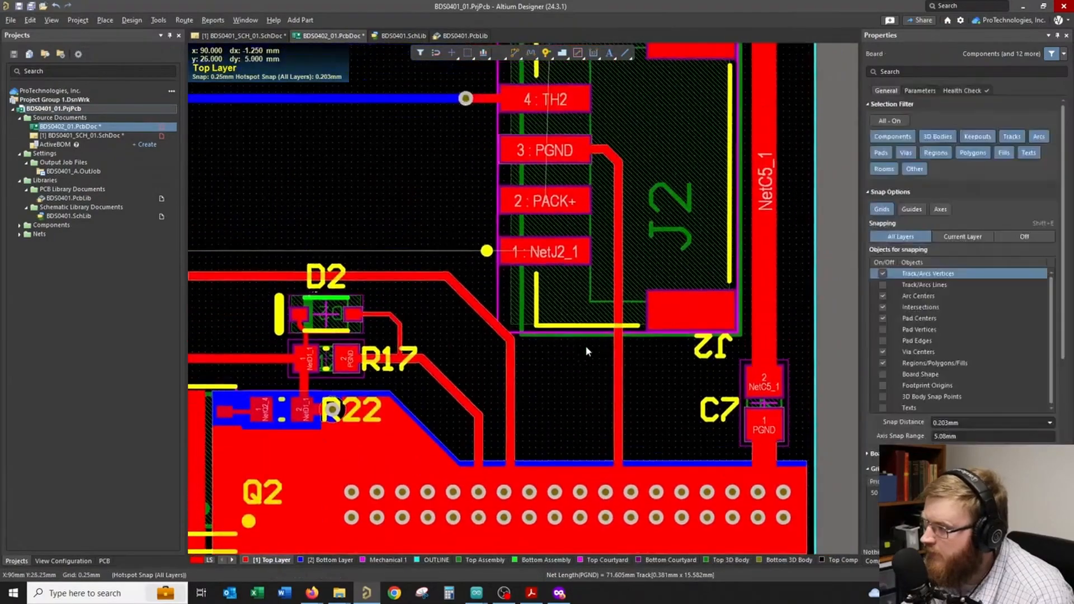
# - Route a 0.381 mm wide NetJ2_1 track on the top layer from J2 pad 1 to the open end of the existing diagonal track
pyautogui.click(515, 53)
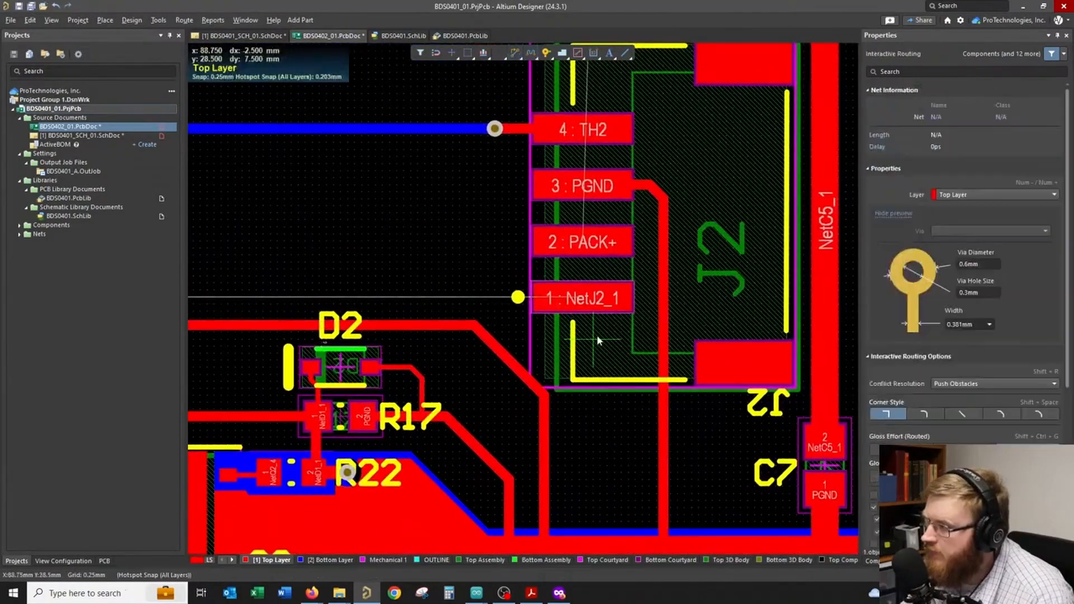
pyautogui.click(582, 298)
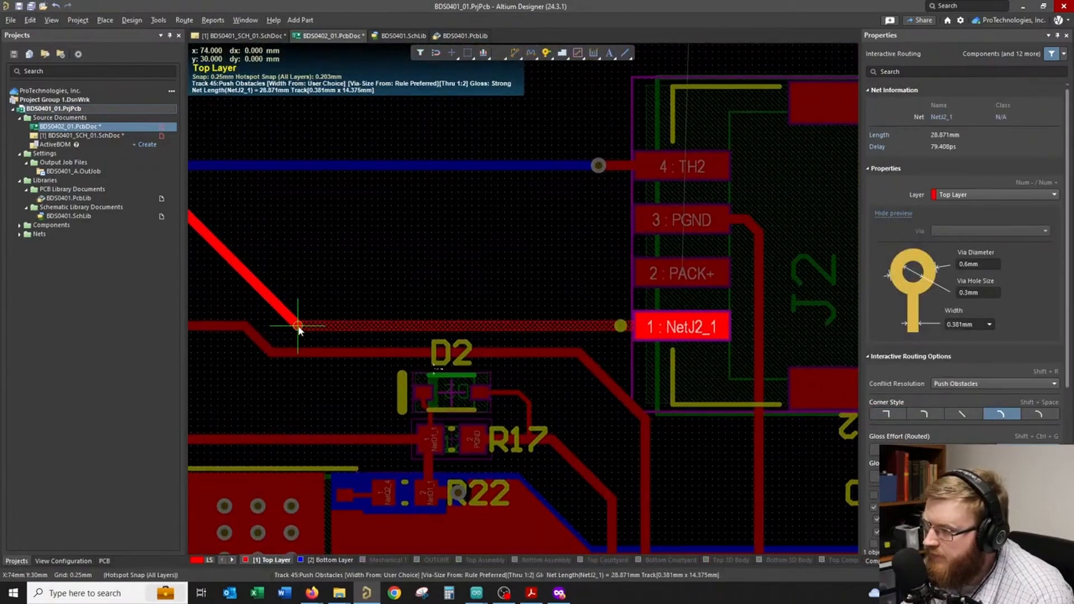
pyautogui.click(298, 327)
pyautogui.rightClick(299, 327)
# - Route a 0.381 mm wide PACK+ track on the top layer from J2 pad 2 up to the PACK+ copper area
pyautogui.click(678, 294)
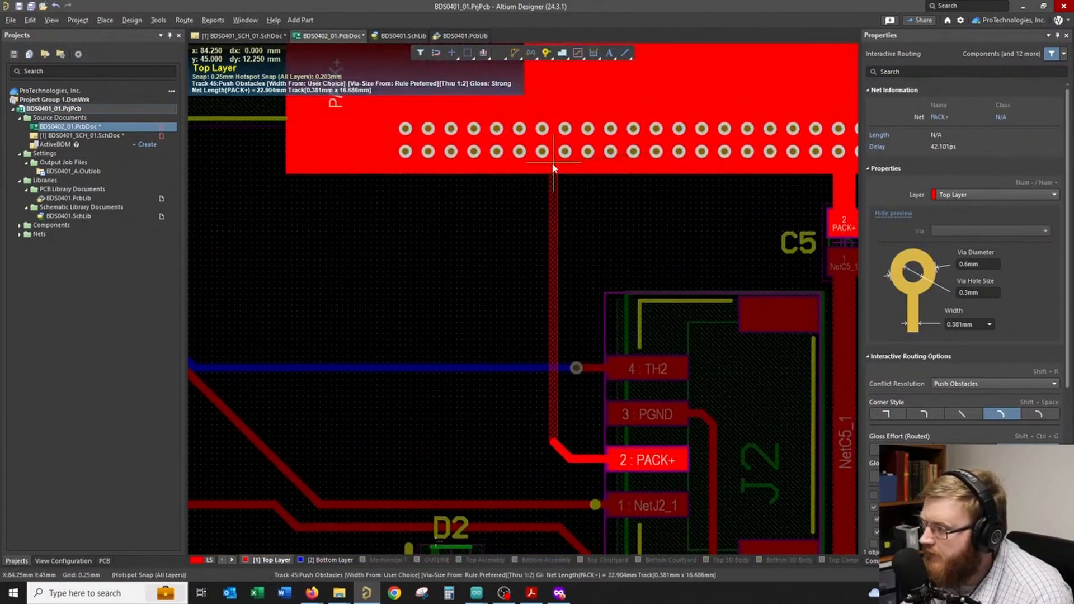
pyautogui.click(553, 164)
pyautogui.rightClick(514, 254)
pyautogui.keyDown('ctrl'); pyautogui.scroll(-3, 518, 261); pyautogui.keyUp('ctrl')
pyautogui.keyDown('ctrl'); pyautogui.scroll(-2, 519, 272); pyautogui.keyUp('ctrl')
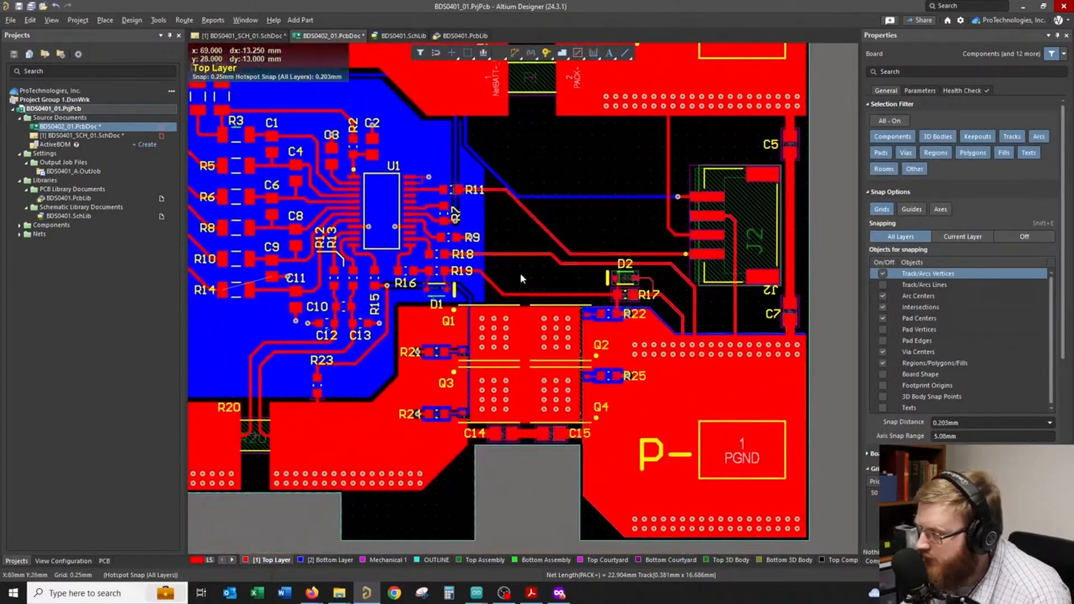
# - Rotate the J2 designator upright and place it above the connector outline, near the corner by pad 4
pyautogui.keyDown('ctrl'); pyautogui.scroll(5, 680, 361); pyautogui.keyUp('ctrl')
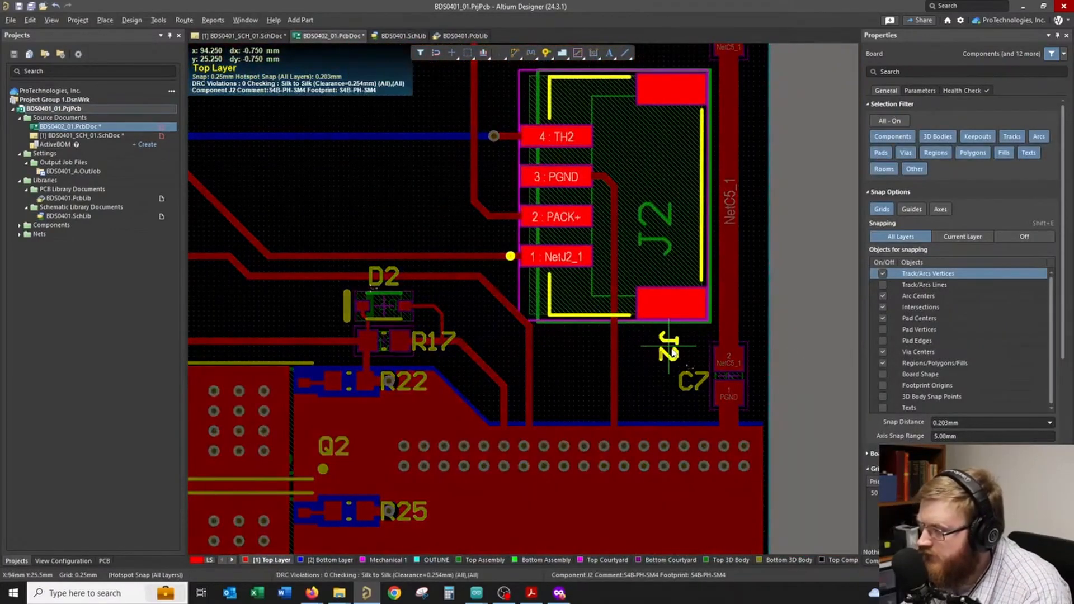
pyautogui.press('space')
pyautogui.moveTo(673, 352); pyautogui.dragTo(652, 161)
pyautogui.keyDown('ctrl'); pyautogui.scroll(-4, 684, 212); pyautogui.keyUp('ctrl')
pyautogui.keyDown('ctrl'); pyautogui.scroll(5, 660, 162); pyautogui.keyUp('ctrl')
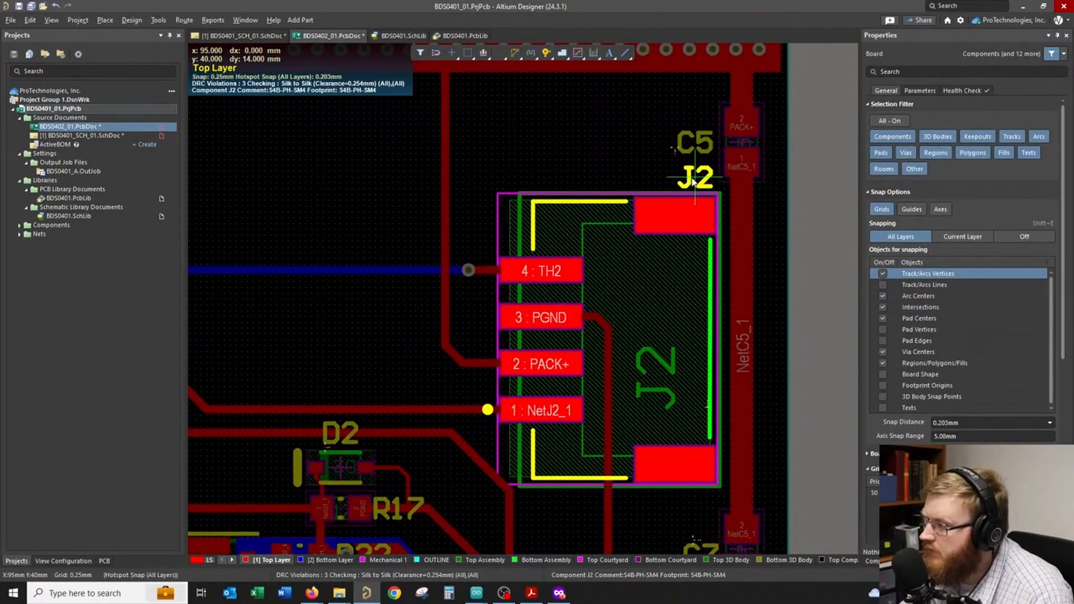
pyautogui.keyDown('ctrl'); pyautogui.scroll(-4, 532, 179); pyautogui.keyUp('ctrl')
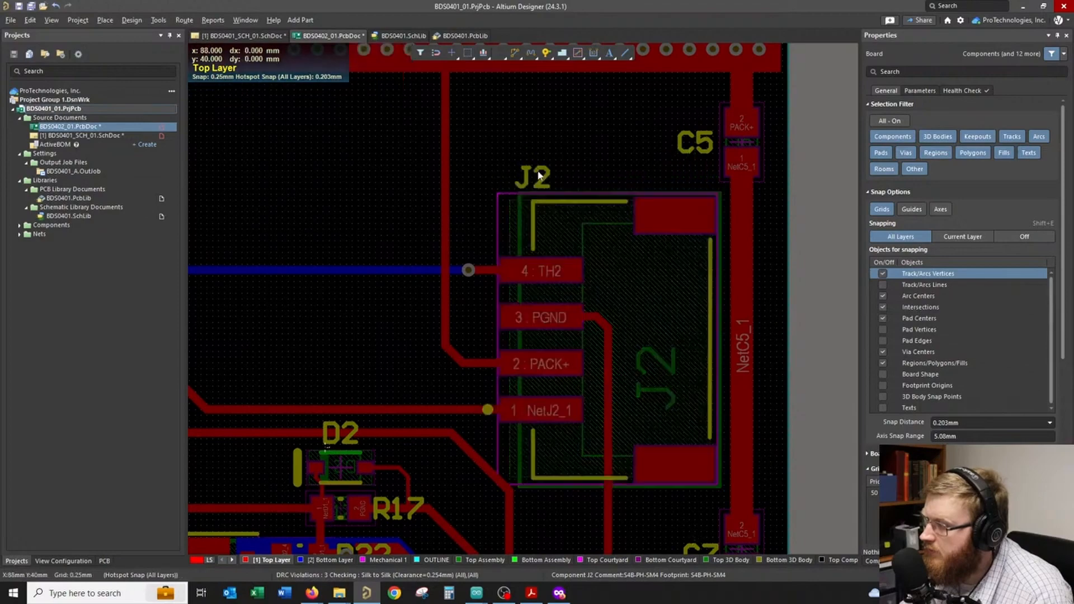
# - Inspect the rerouted J2 connector and the whole board in 3D, and return to the 2D layout
pyautogui.press('3')
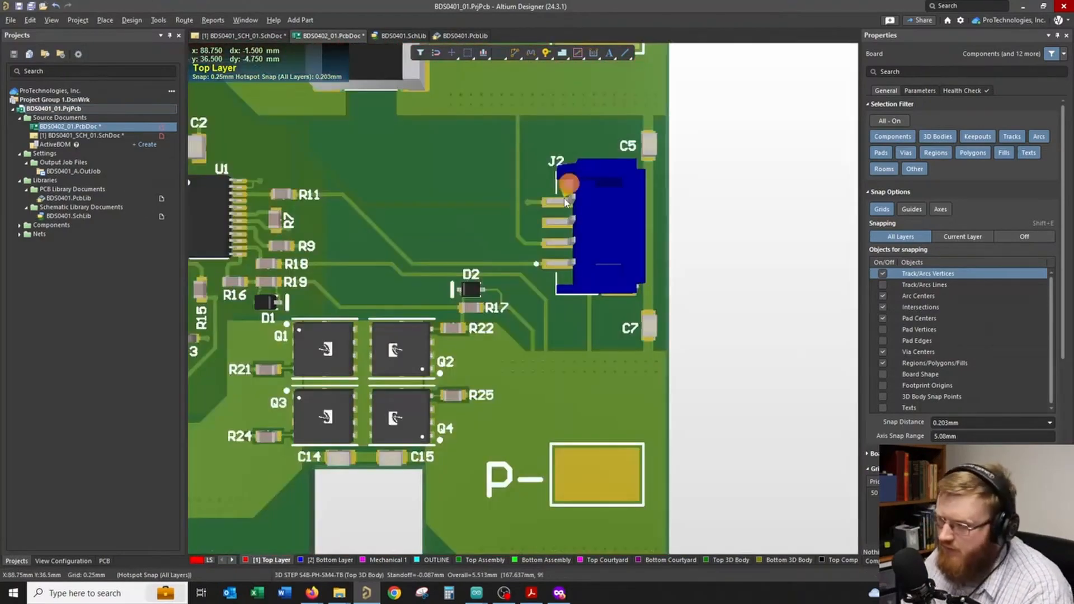
pyautogui.keyDown('shift'); pyautogui.moveTo(566, 196); pyautogui.dragTo(658, 241, button='right'); pyautogui.keyUp('shift')
pyautogui.keyDown('ctrl'); pyautogui.scroll(-2, 575, 213); pyautogui.keyUp('ctrl')
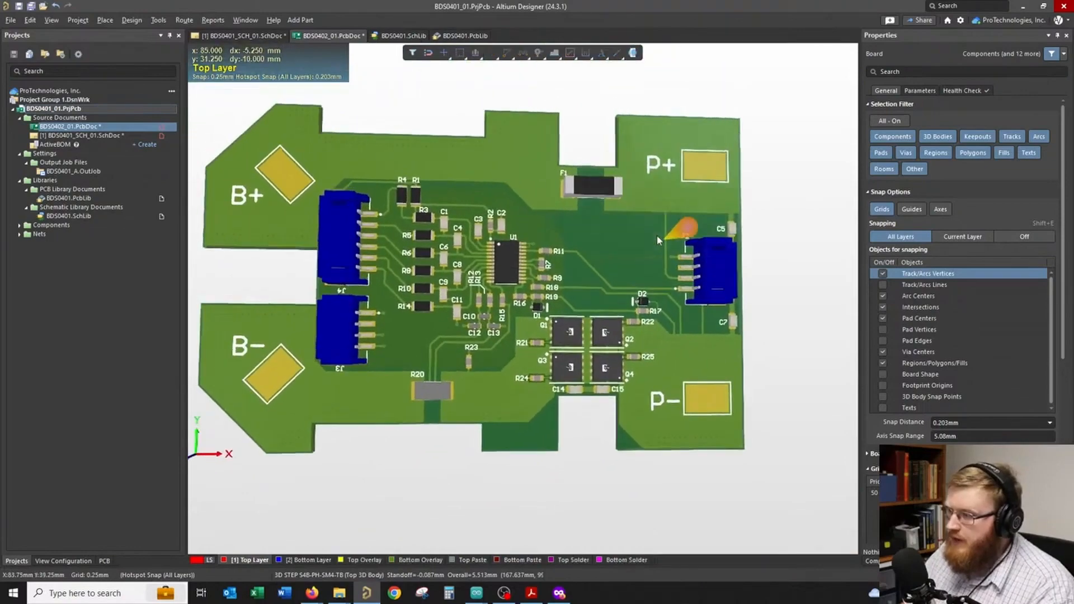
pyautogui.press('2')
pyautogui.keyDown('ctrl'); pyautogui.scroll(4, 656, 217); pyautogui.keyUp('ctrl')
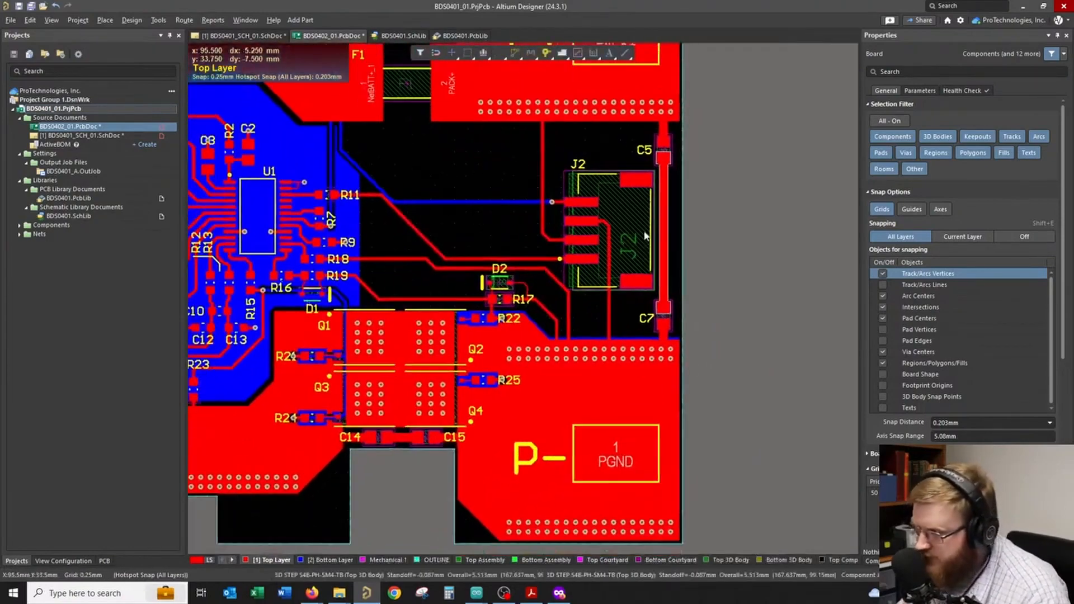
pyautogui.keyDown('ctrl'); pyautogui.scroll(-4, 639, 239); pyautogui.keyUp('ctrl')
pyautogui.keyDown('ctrl'); pyautogui.scroll(2, 637, 241); pyautogui.keyUp('ctrl')
pyautogui.click(132, 20)
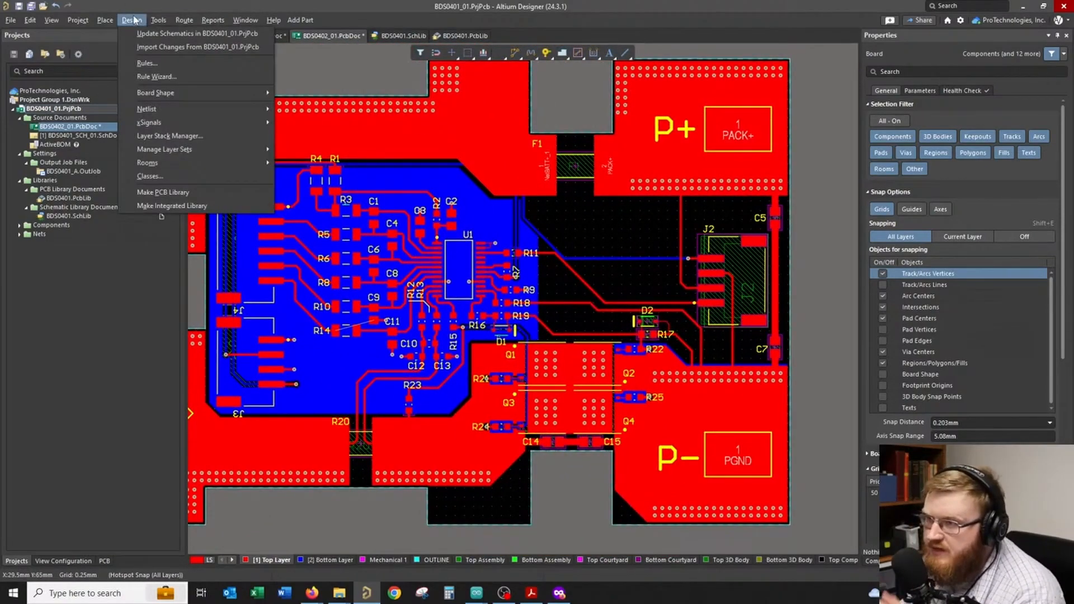
pyautogui.click(154, 63)
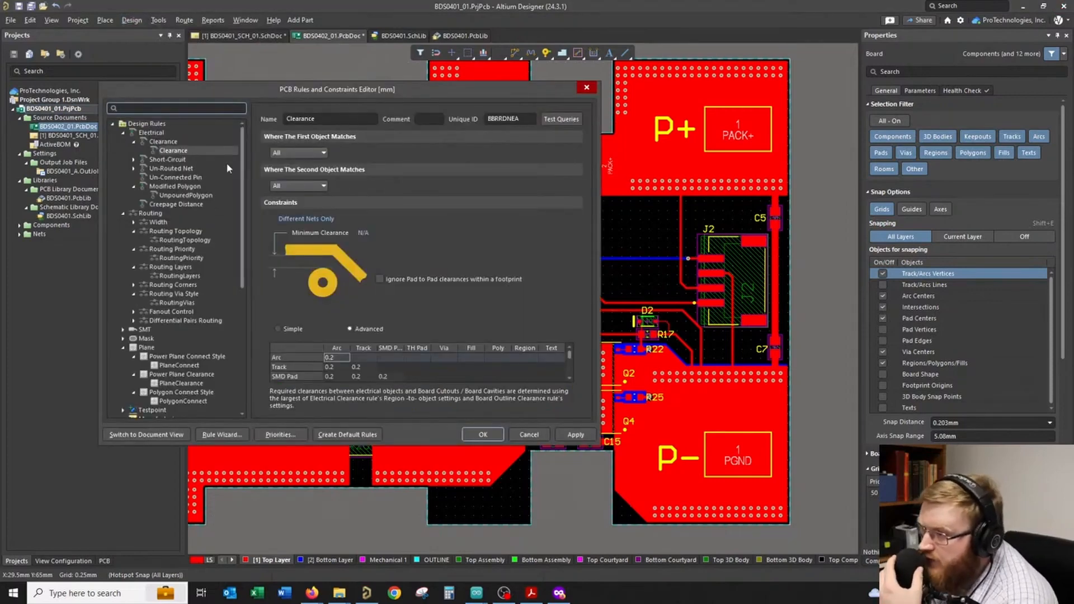
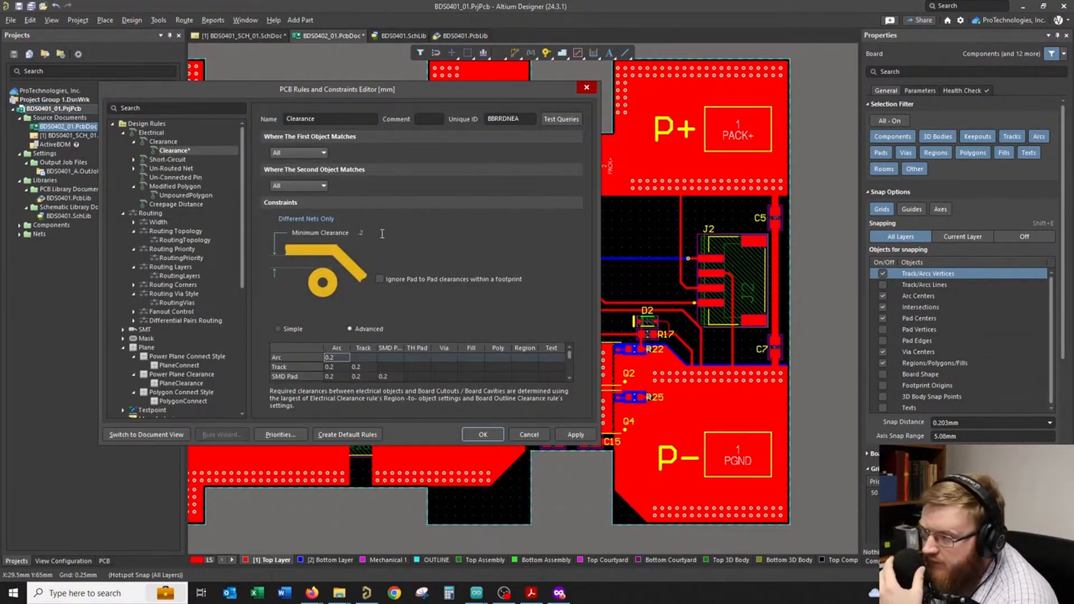
pyautogui.scroll(-3, 464, 364)
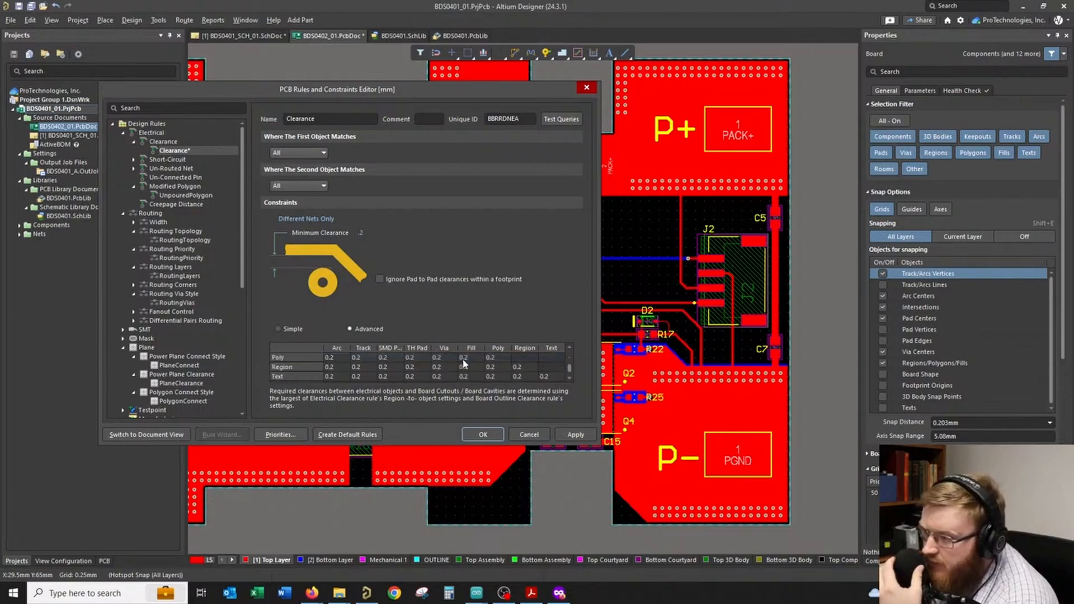
pyautogui.scroll(3, 507, 374)
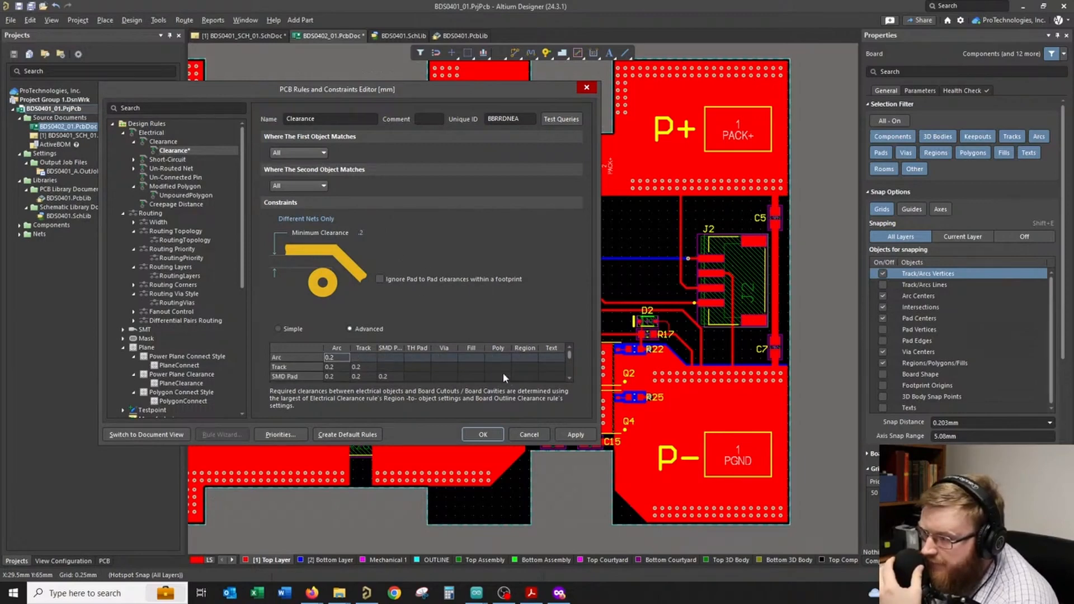
pyautogui.click(538, 437)
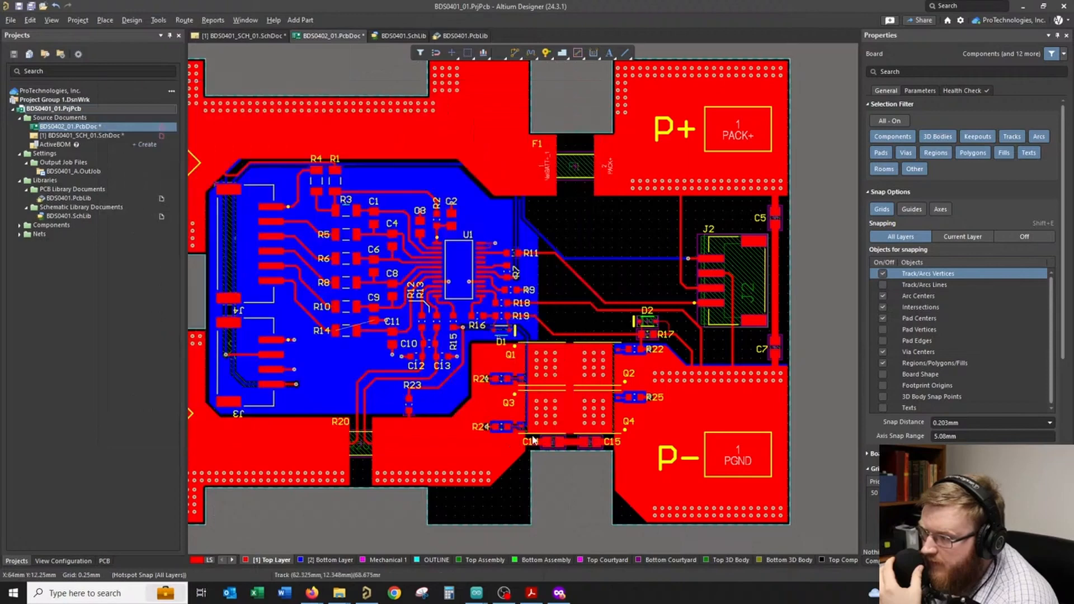
# - Review the PCB design rules, from the electrical clearance matrix, short-circuit, un-routed net and unpoured polygon rules down to the manufacturing rules
pyautogui.click(136, 20)
pyautogui.click(153, 62)
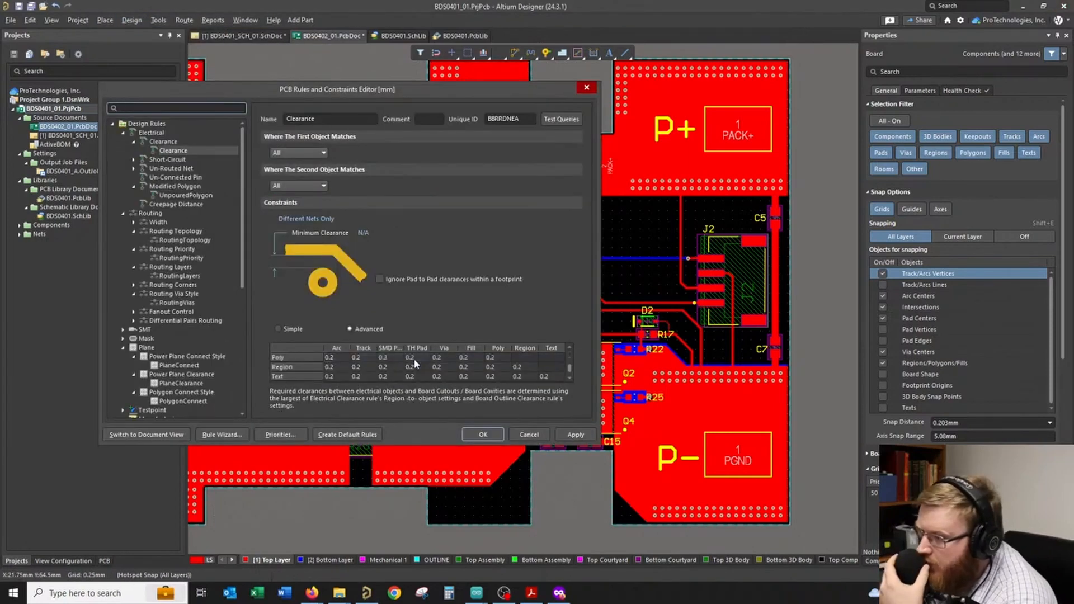
pyautogui.scroll(-3, 414, 358)
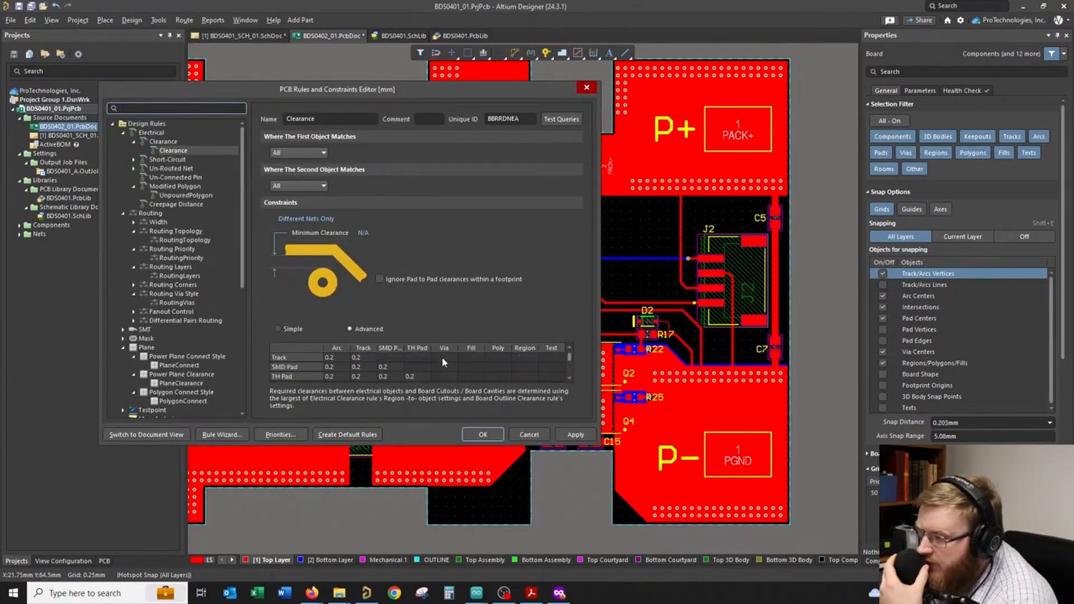
pyautogui.click(134, 160)
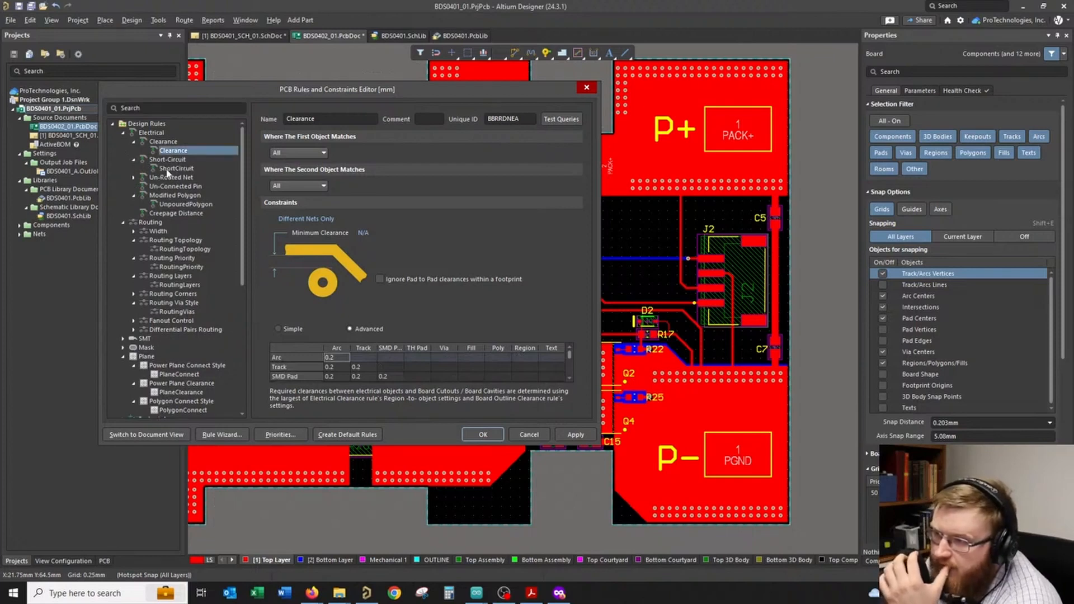
pyautogui.click(171, 169)
pyautogui.click(134, 178)
pyautogui.click(171, 187)
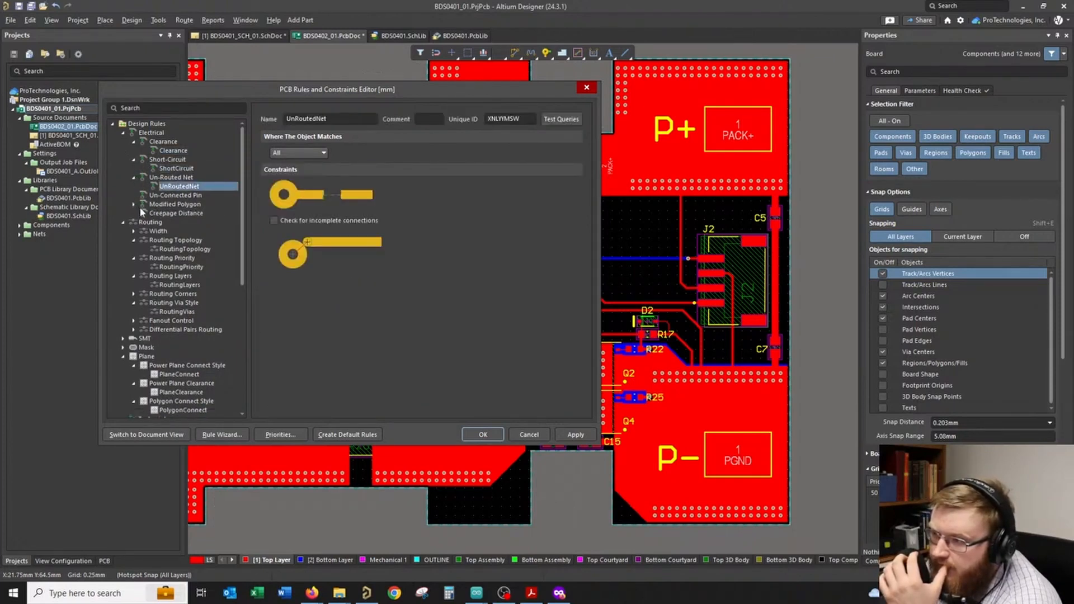
pyautogui.click(174, 216)
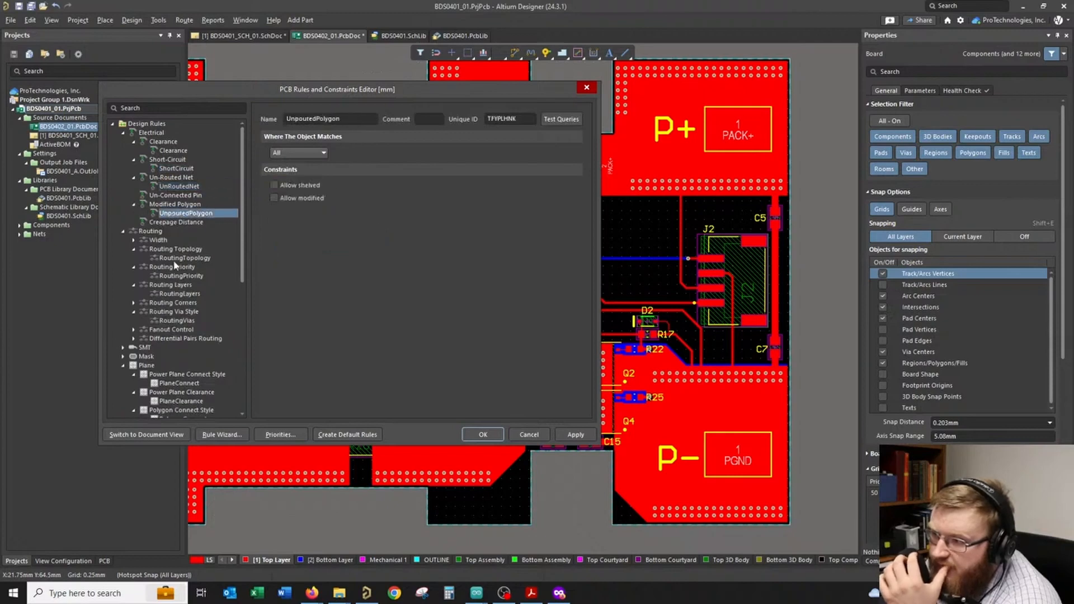
pyautogui.click(134, 240)
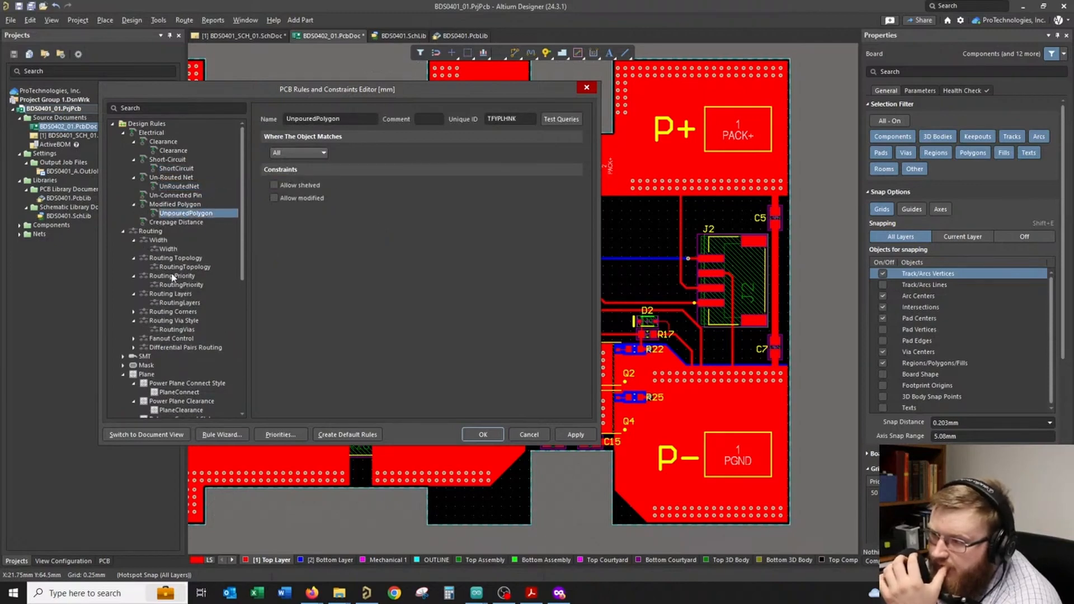
pyautogui.scroll(-5, 177, 305)
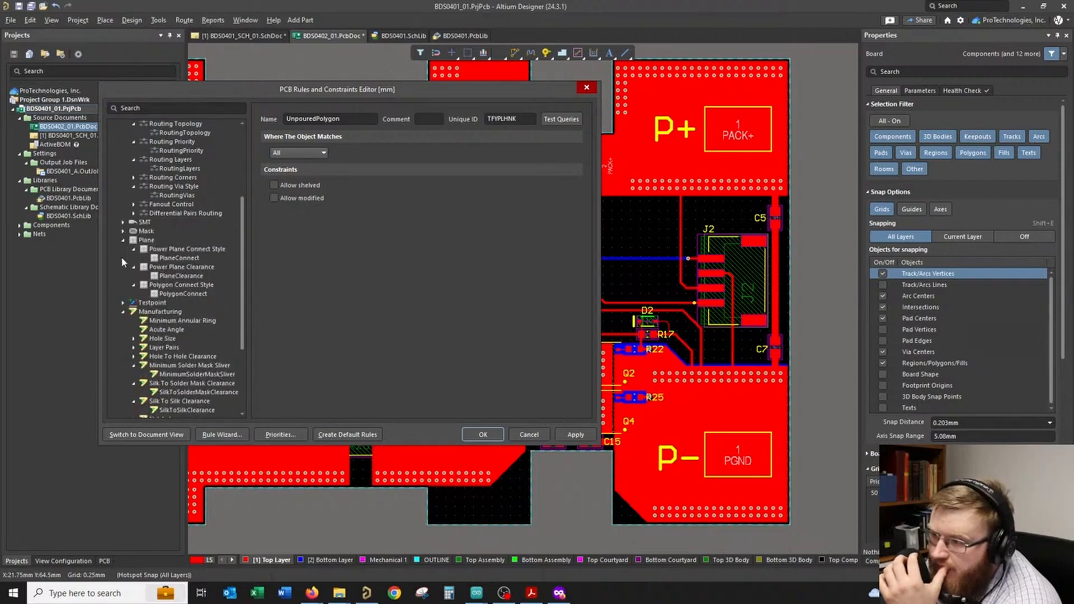
pyautogui.scroll(-4, 121, 256)
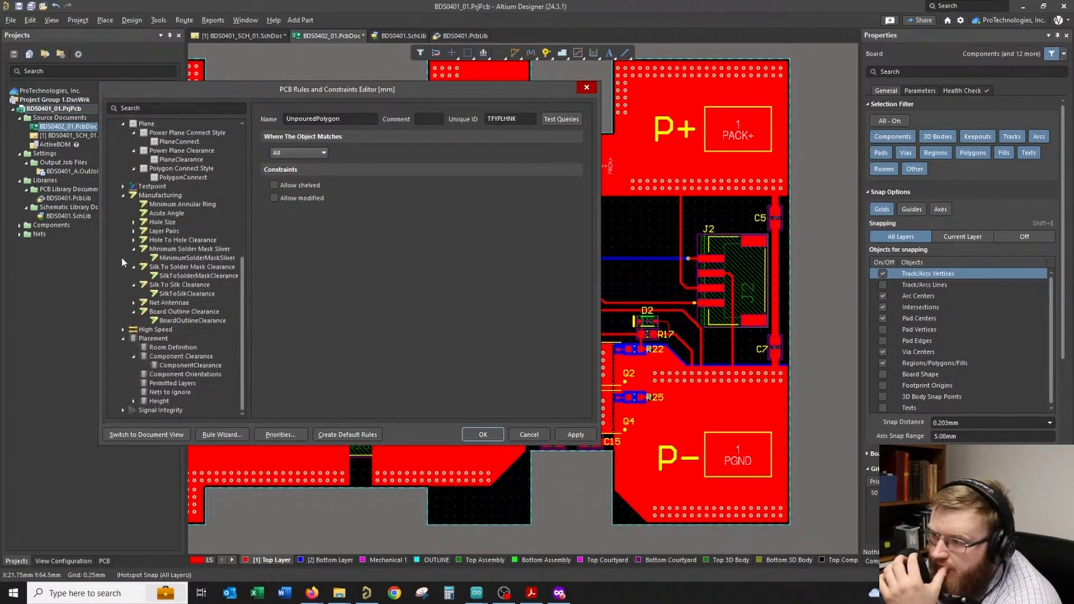
# - Edit the minimum solder mask sliver and silk to solder mask clearance values, and set the silk to silk clearance to 0.2 mm
pyautogui.click(156, 241)
pyautogui.click(173, 258)
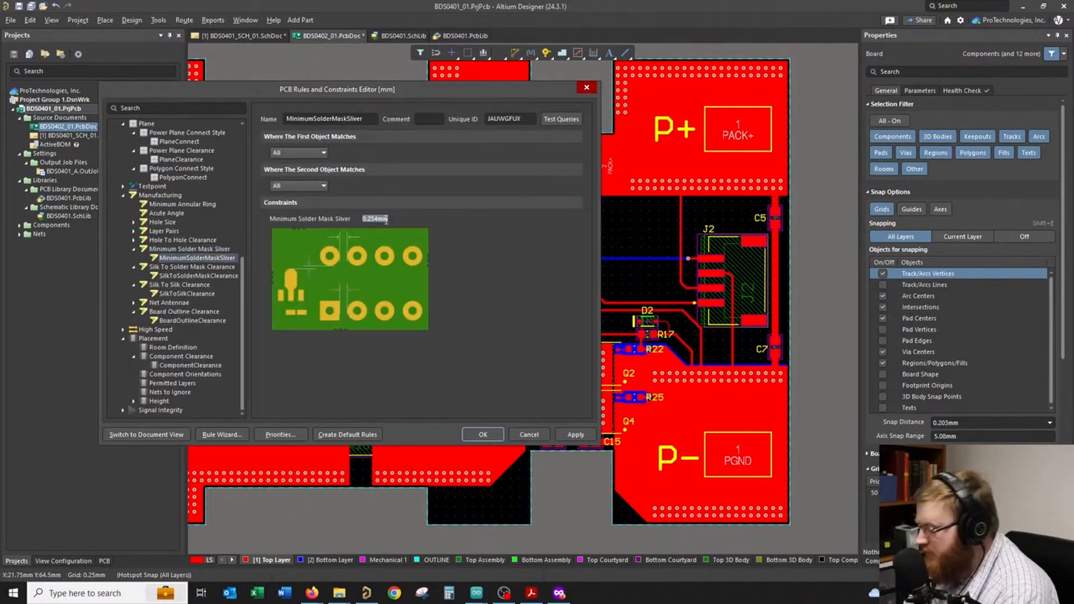
pyautogui.click(212, 276)
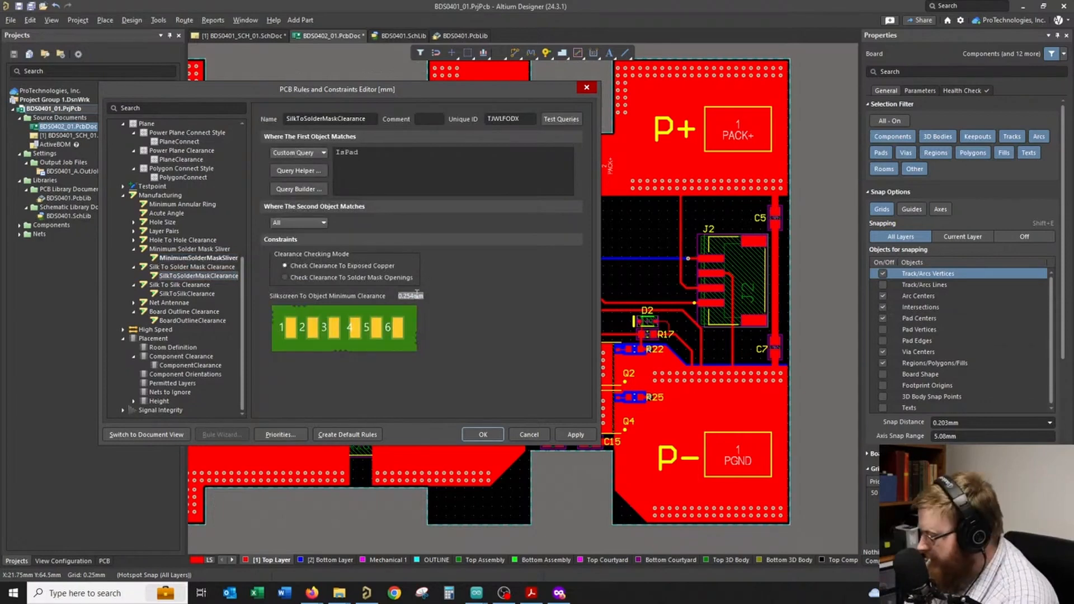
pyautogui.click(187, 294)
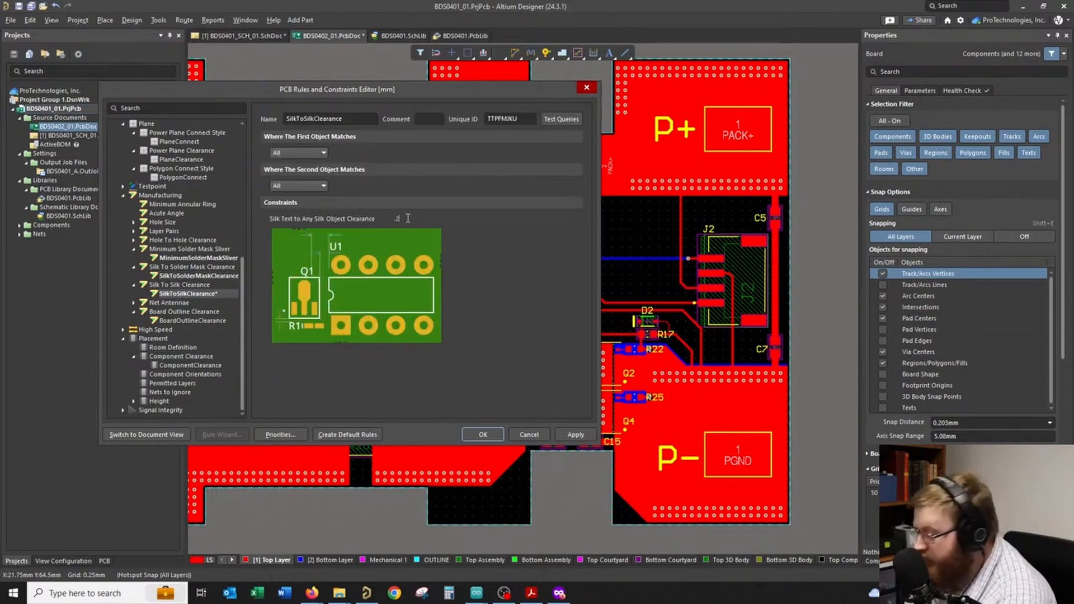
pyautogui.press('Return')
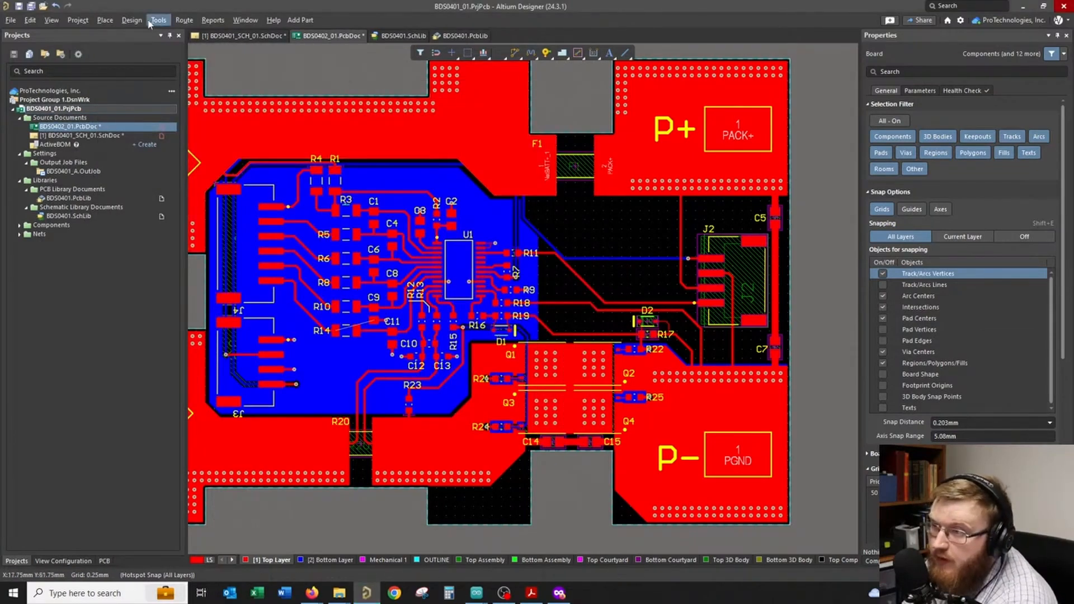
# - Review the board outline clearance rule, set the component clearance rule's minimum vertical and horizontal clearances to 0.2 mm, and apply
pyautogui.click(137, 21)
pyautogui.click(147, 62)
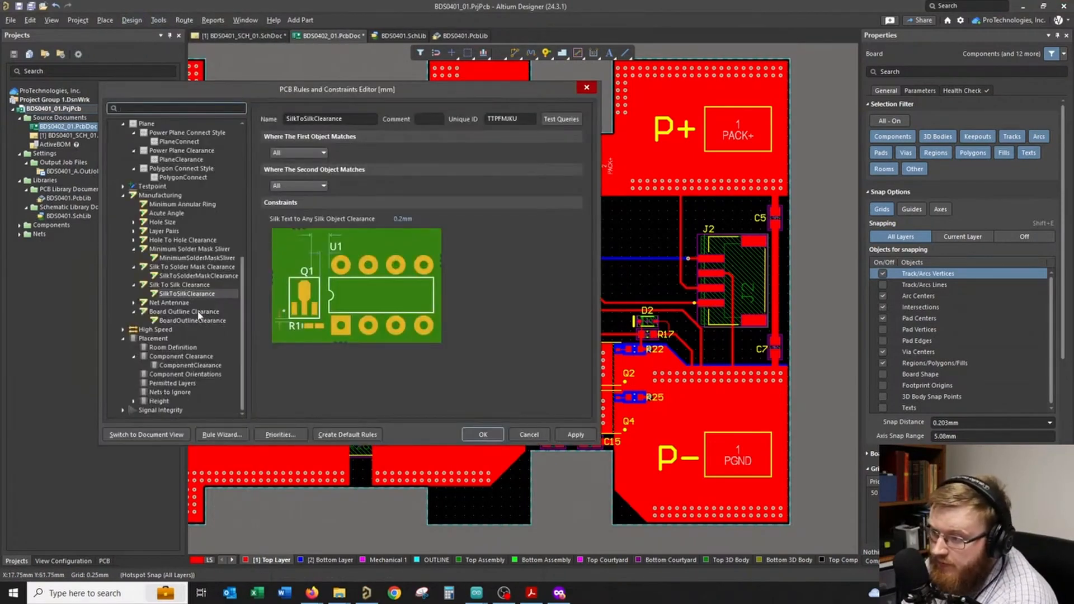
pyautogui.click(192, 320)
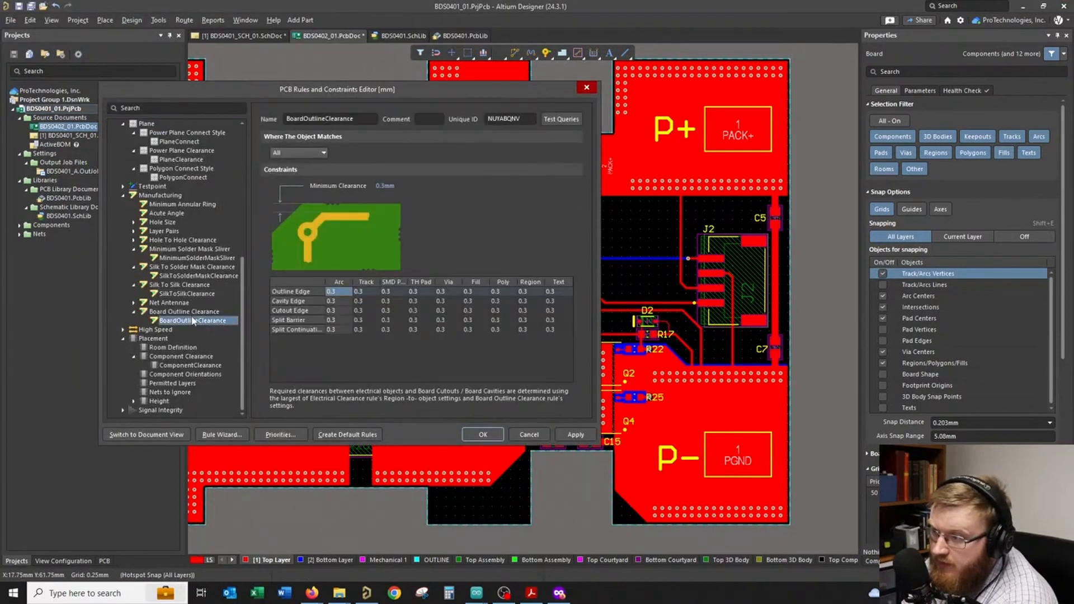
pyautogui.click(189, 366)
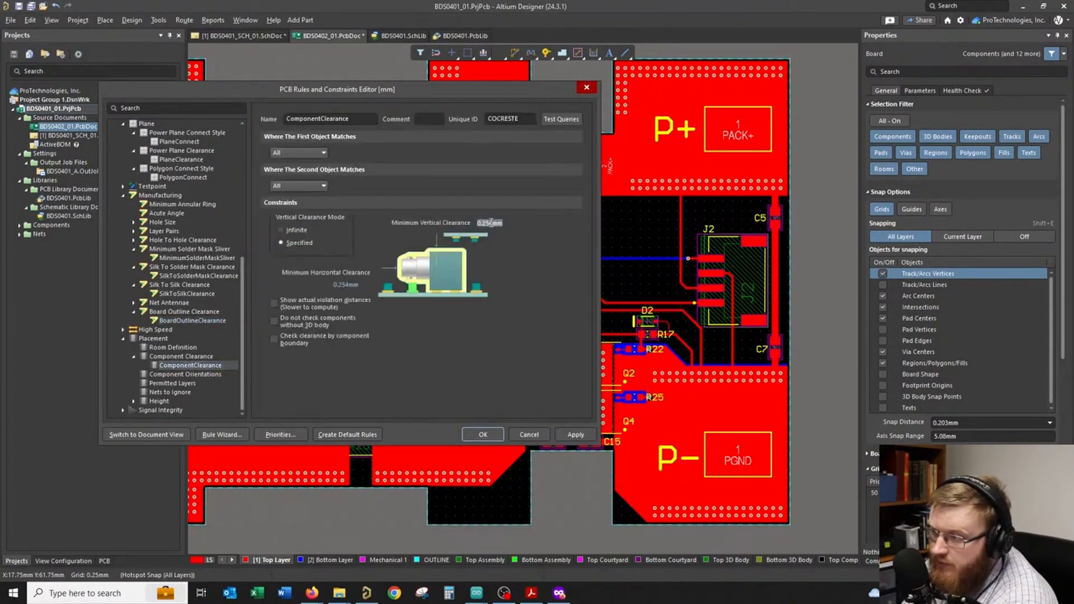
pyautogui.write('.2')
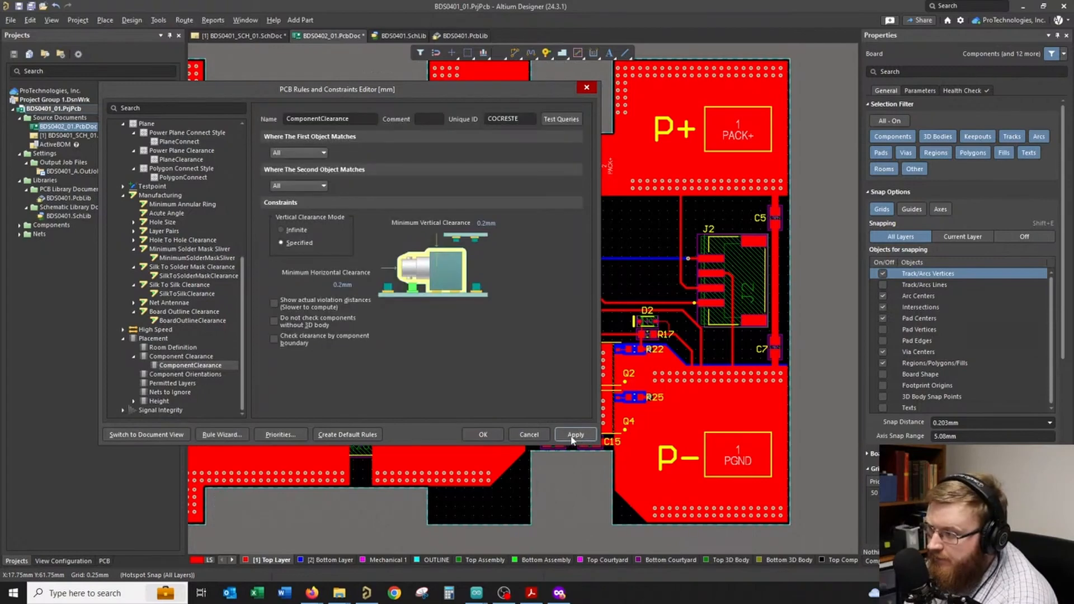
pyautogui.click(185, 258)
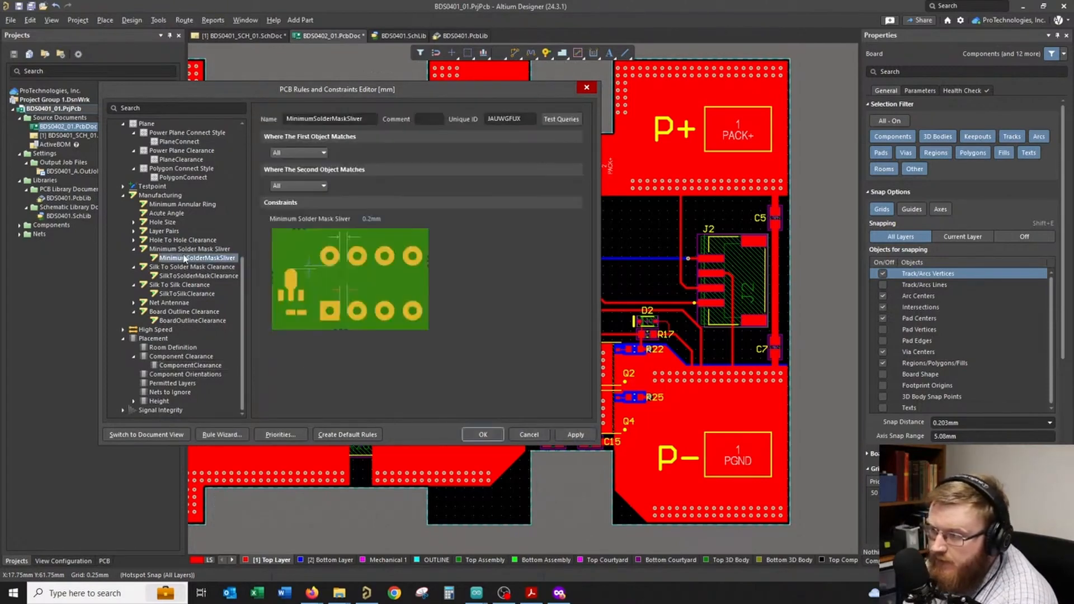
pyautogui.click(522, 435)
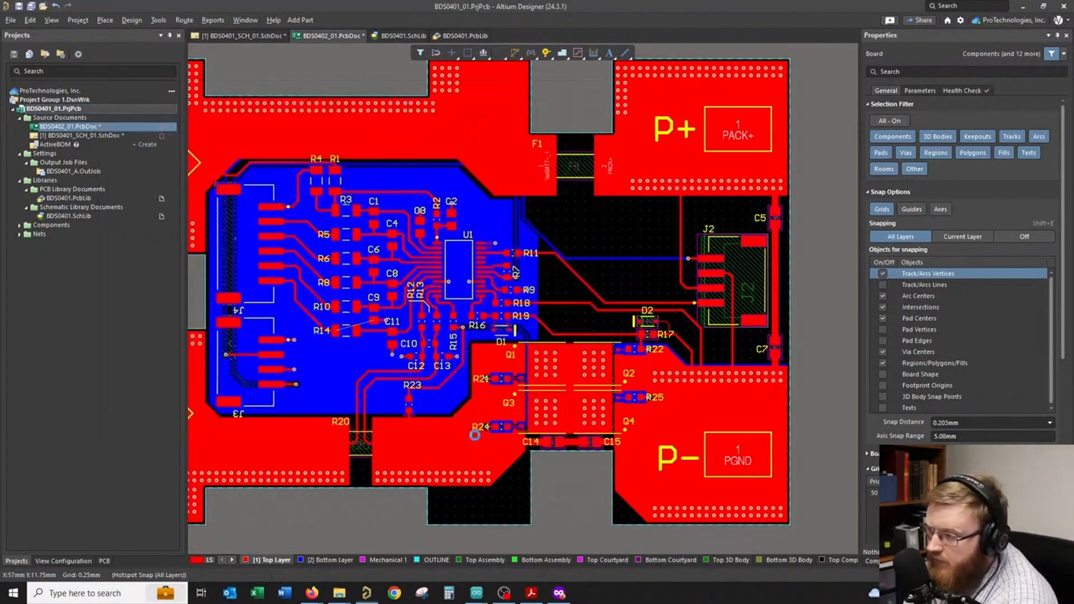
# - Run the design rule check and locate the reported un-routed BATT- net between R14 and C9 on the board
pyautogui.click(158, 20)
pyautogui.click(190, 48)
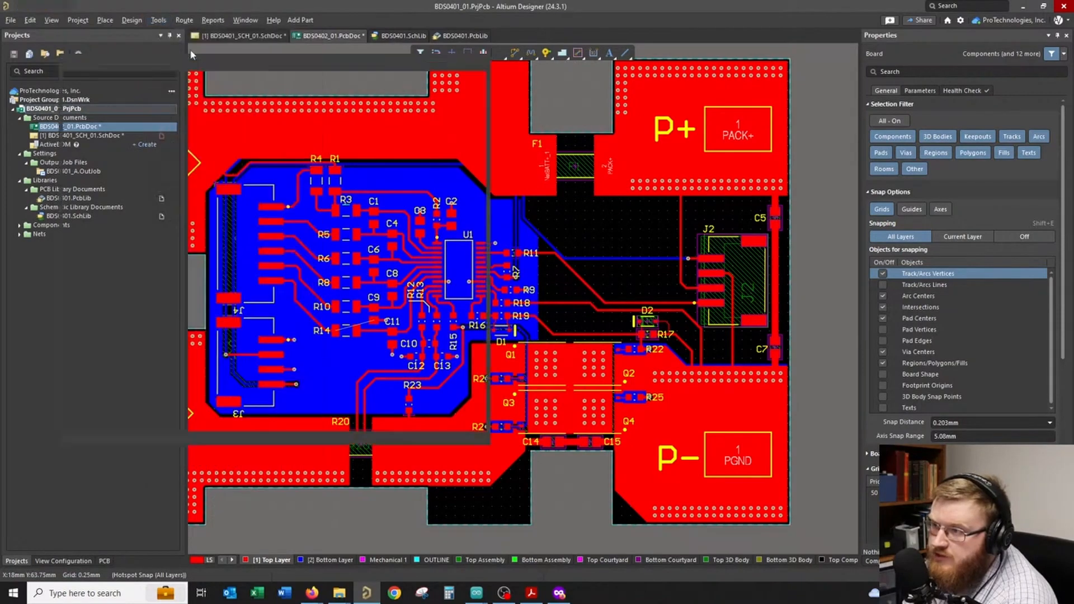
pyautogui.click(143, 434)
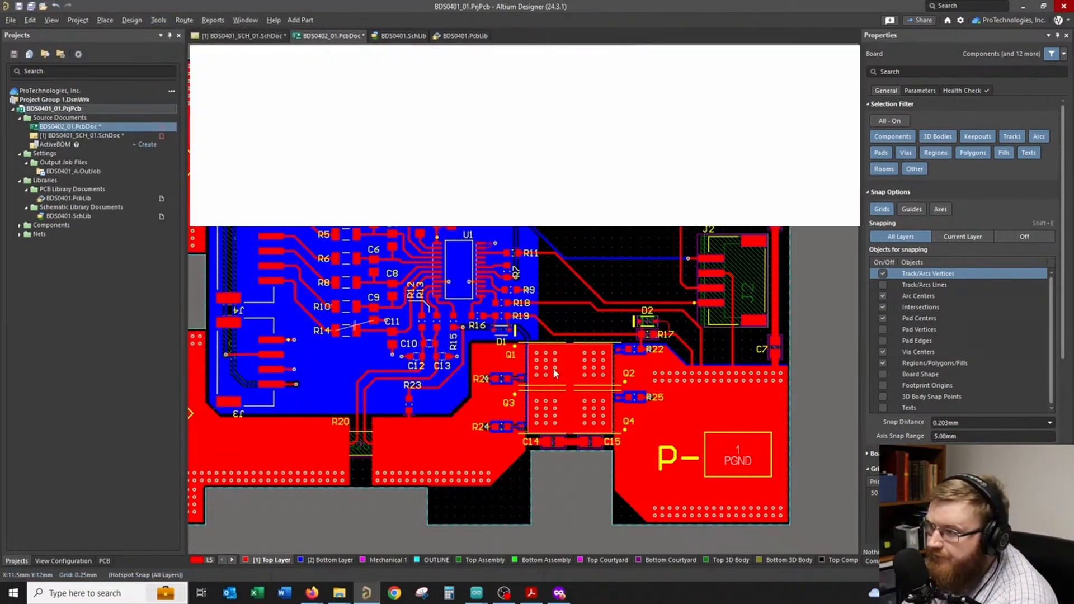
pyautogui.scroll(-3, 556, 374)
pyautogui.scroll(-1, 556, 373)
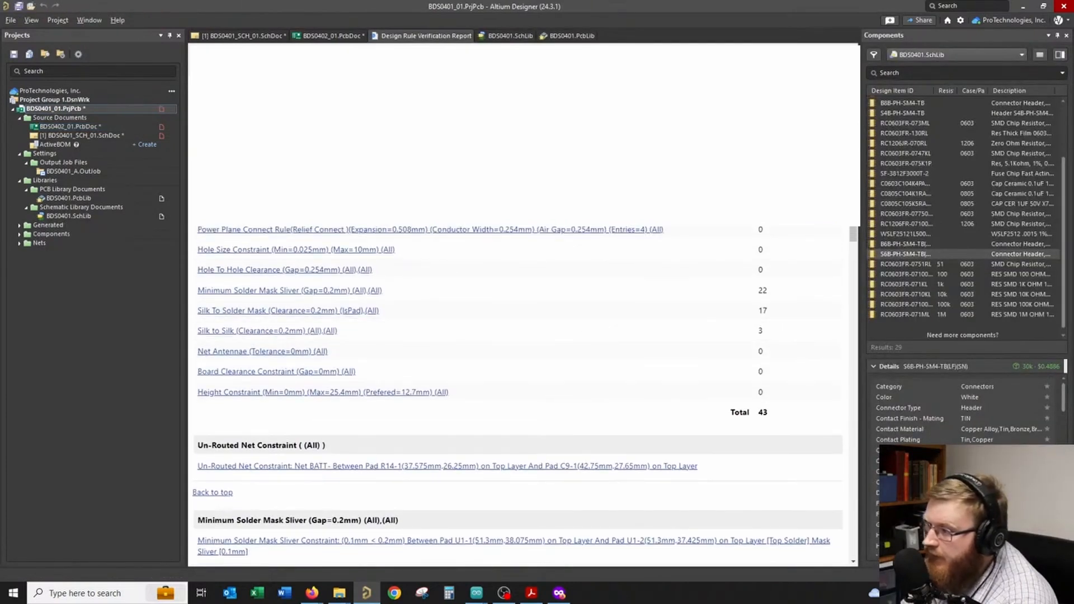
pyautogui.scroll(-7, 521, 392)
pyautogui.scroll(6, 327, 111)
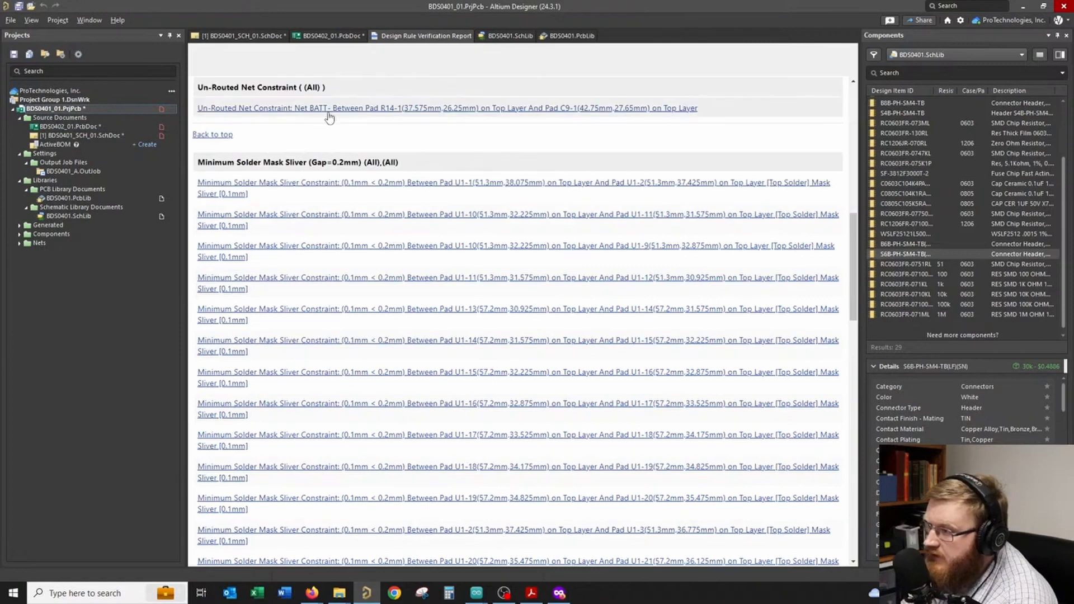
pyautogui.click(328, 111)
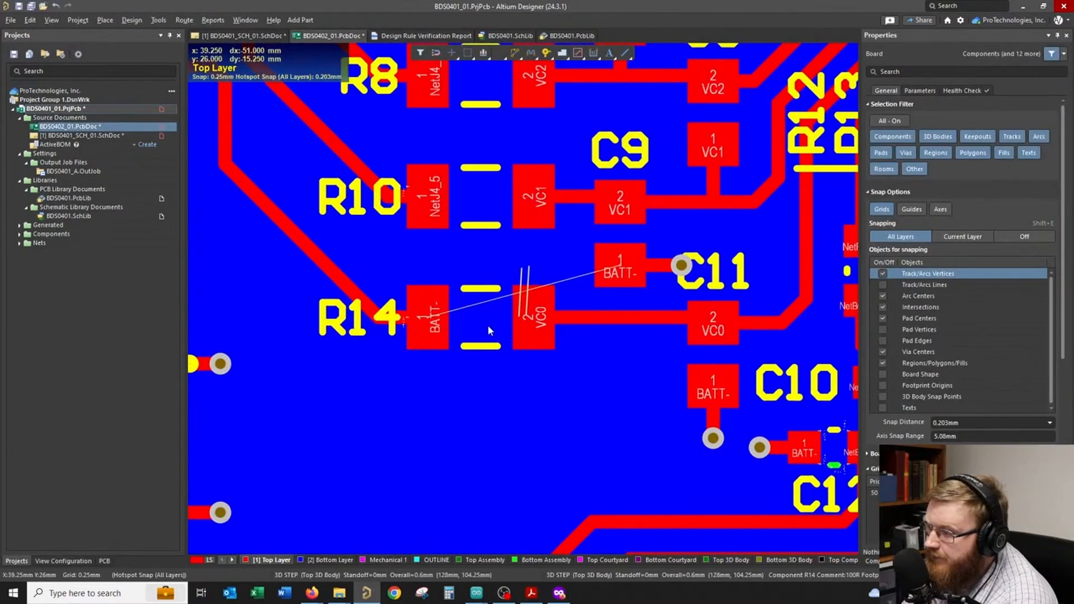
# - Route a BATT- track about 2.6 mm long on the top layer from J4 pad 6 toward the connector body
pyautogui.keyDown('ctrl'); pyautogui.scroll(-4, 505, 328); pyautogui.keyUp('ctrl')
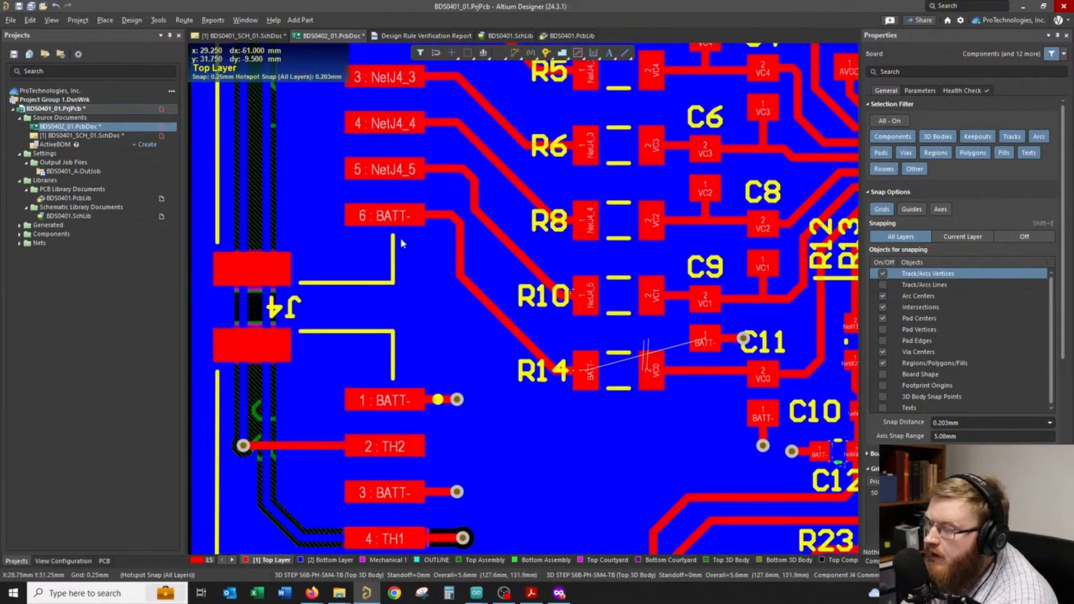
pyautogui.keyDown('ctrl'); pyautogui.scroll(2, 462, 89); pyautogui.keyUp('ctrl')
pyautogui.hotkey('ctrl', 'w')
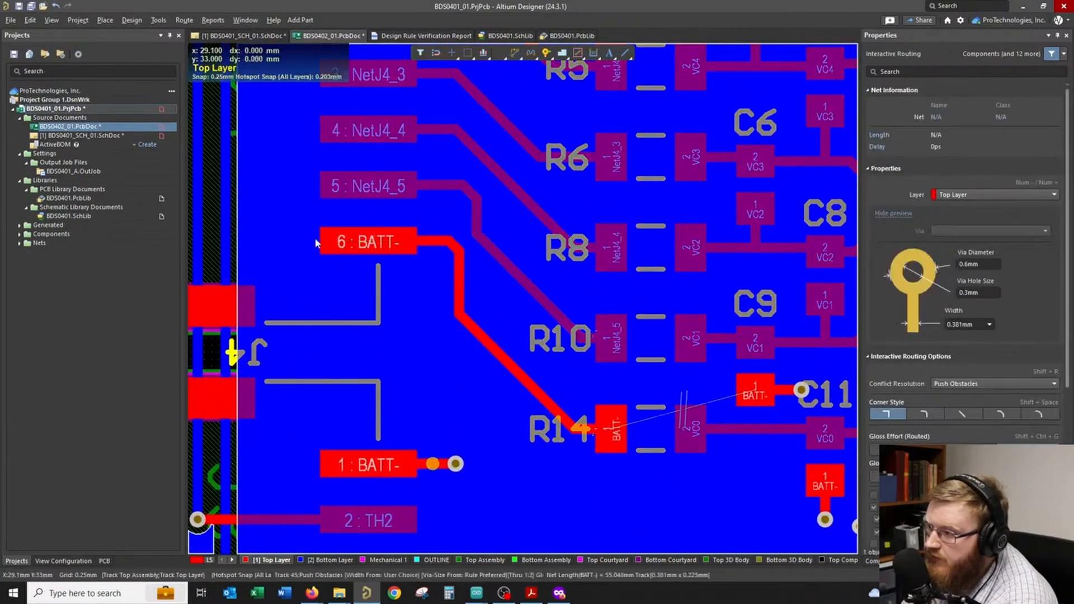
pyautogui.click(364, 242)
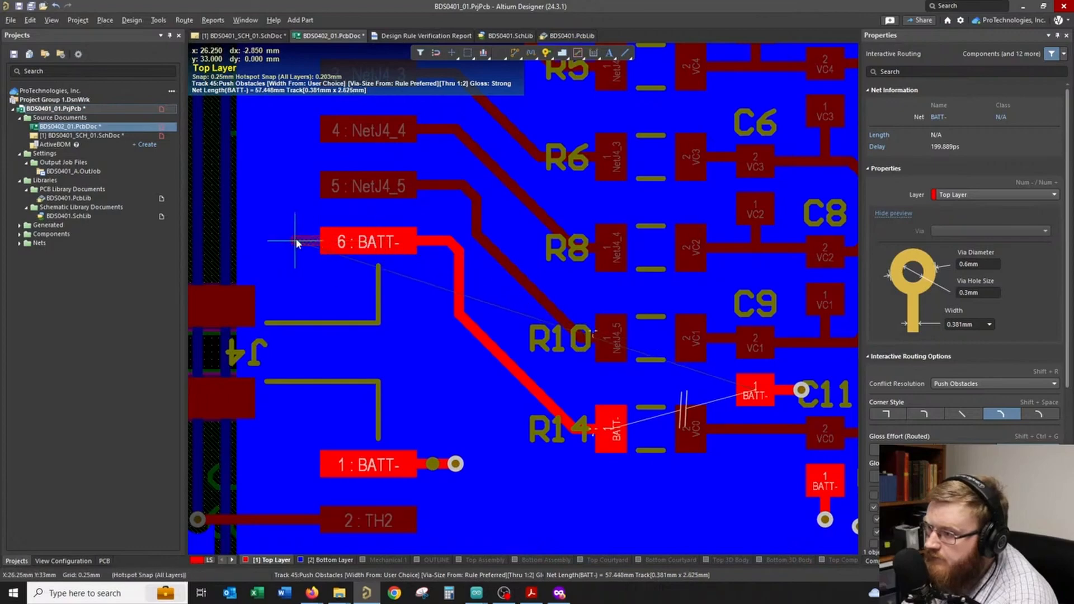
pyautogui.click(297, 240)
pyautogui.rightClick(297, 241)
pyautogui.rightClick(297, 220)
# - Place a via at the free end of the short BATT- track from J4 pad 6
pyautogui.click(546, 53)
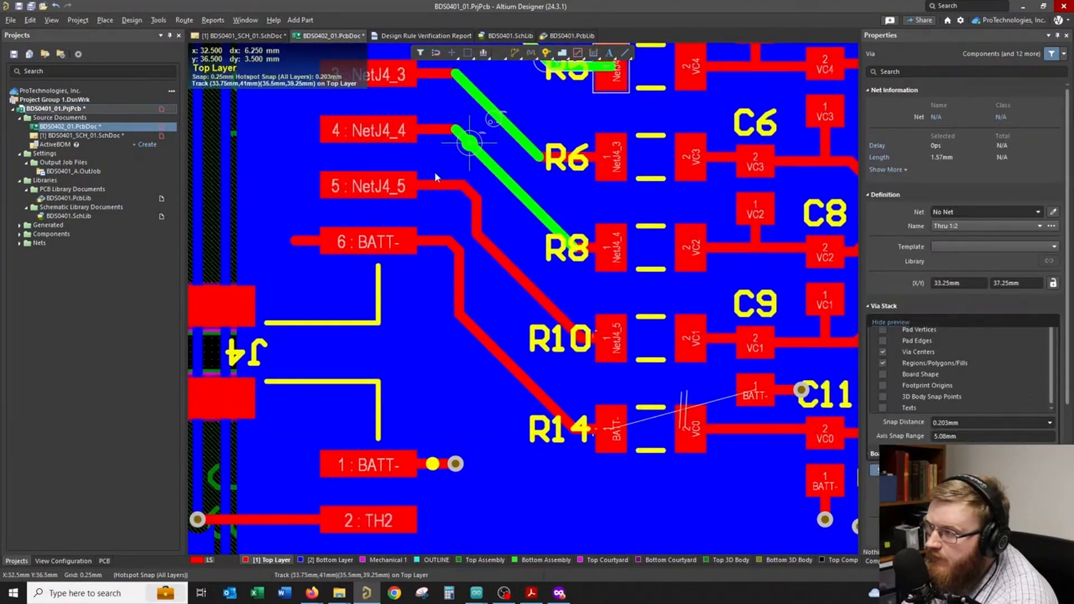
pyautogui.click(295, 240)
pyautogui.rightClick(287, 206)
pyautogui.click(307, 269)
pyautogui.keyDown('ctrl'); pyautogui.scroll(-2, 311, 273); pyautogui.keyUp('ctrl')
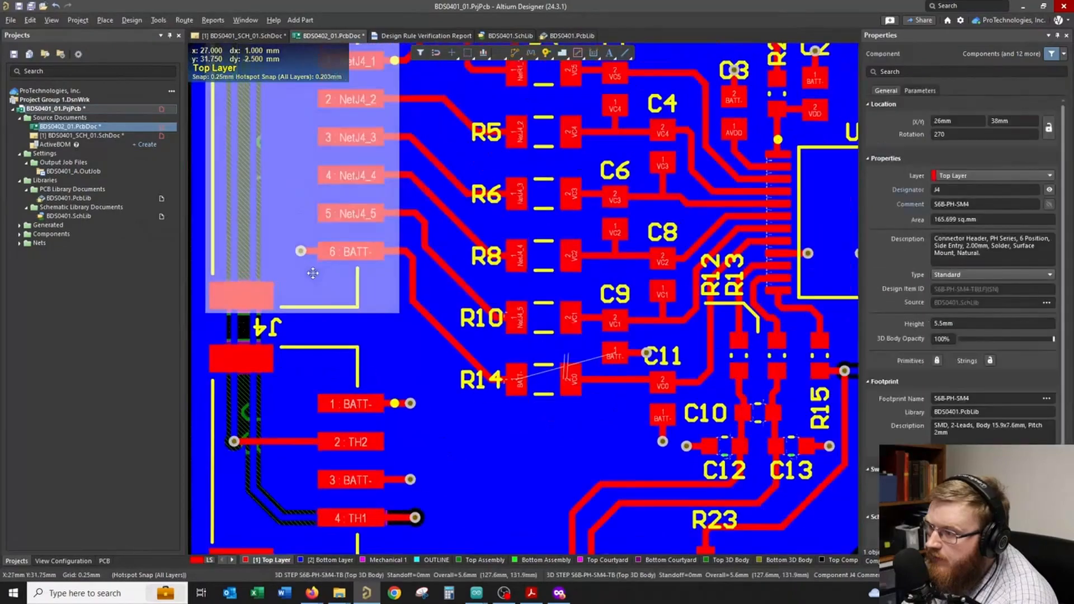
pyautogui.click(445, 383)
pyautogui.moveTo(511, 370); pyautogui.dragTo(438, 337, button='right')
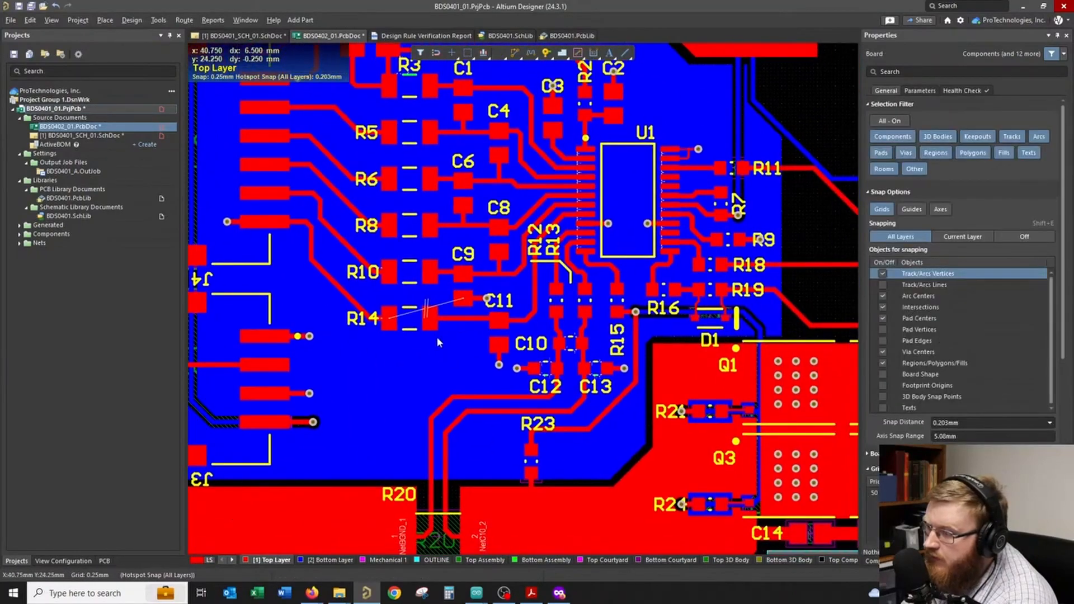
# - Examine the minimum solder mask sliver violations in the verification report and the corresponding U1 pads on the board
pyautogui.click(427, 35)
pyautogui.click(435, 188)
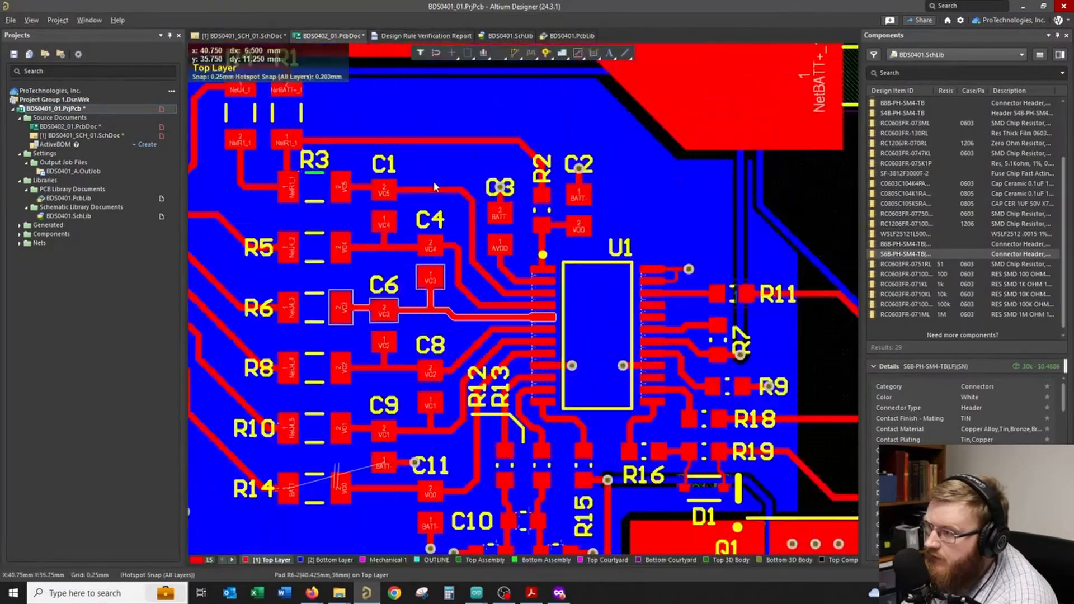
pyautogui.keyDown('ctrl'); pyautogui.scroll(-2, 644, 357); pyautogui.keyUp('ctrl')
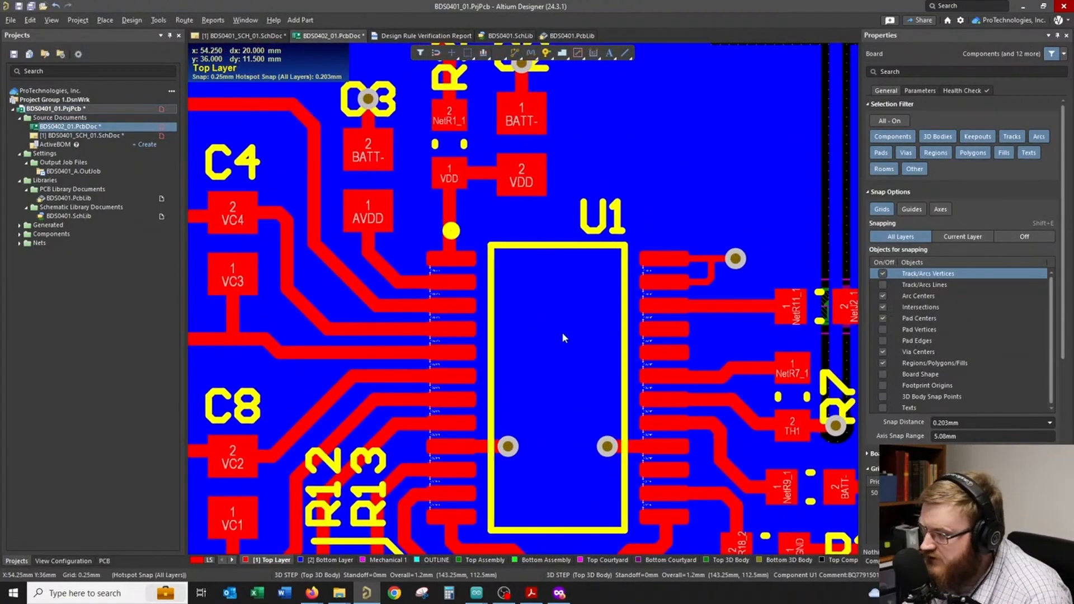
pyautogui.keyDown('ctrl'); pyautogui.scroll(1, 563, 330); pyautogui.keyUp('ctrl')
pyautogui.moveTo(563, 330); pyautogui.dragTo(509, 311, button='right')
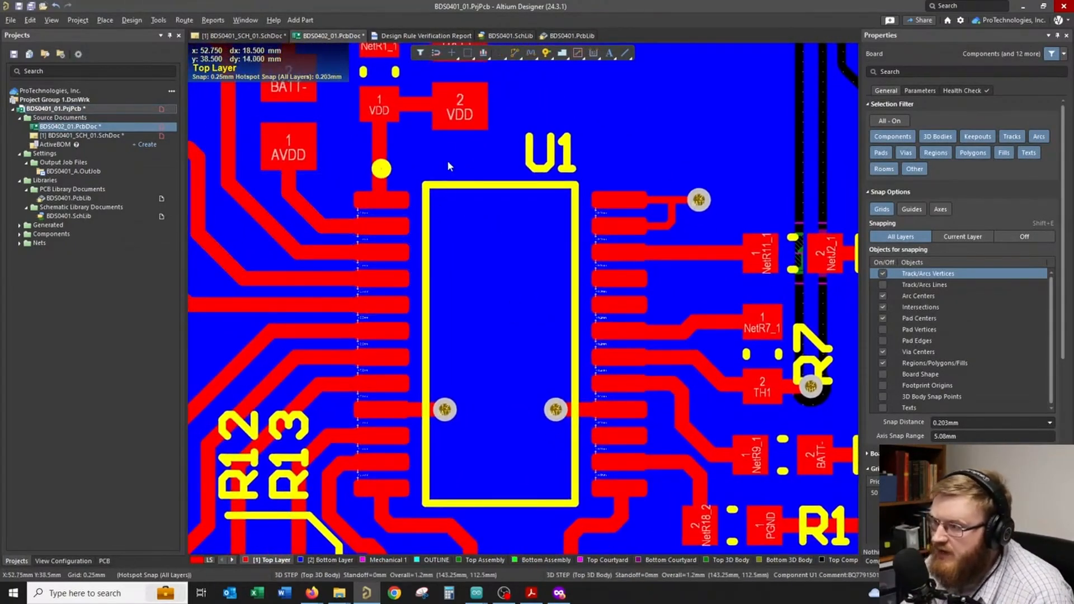
pyautogui.click(426, 35)
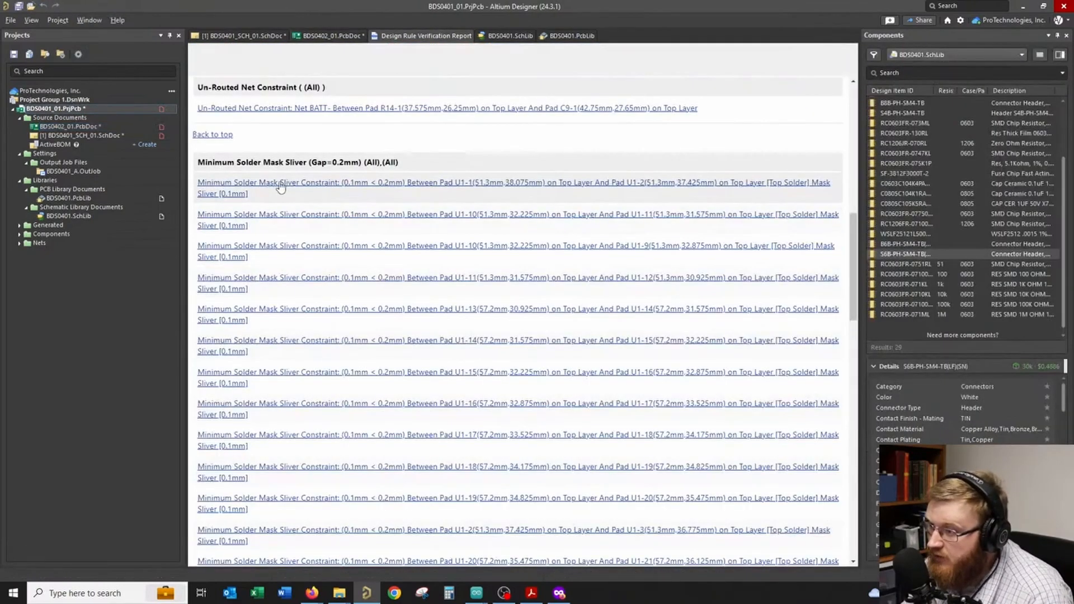
pyautogui.click(333, 35)
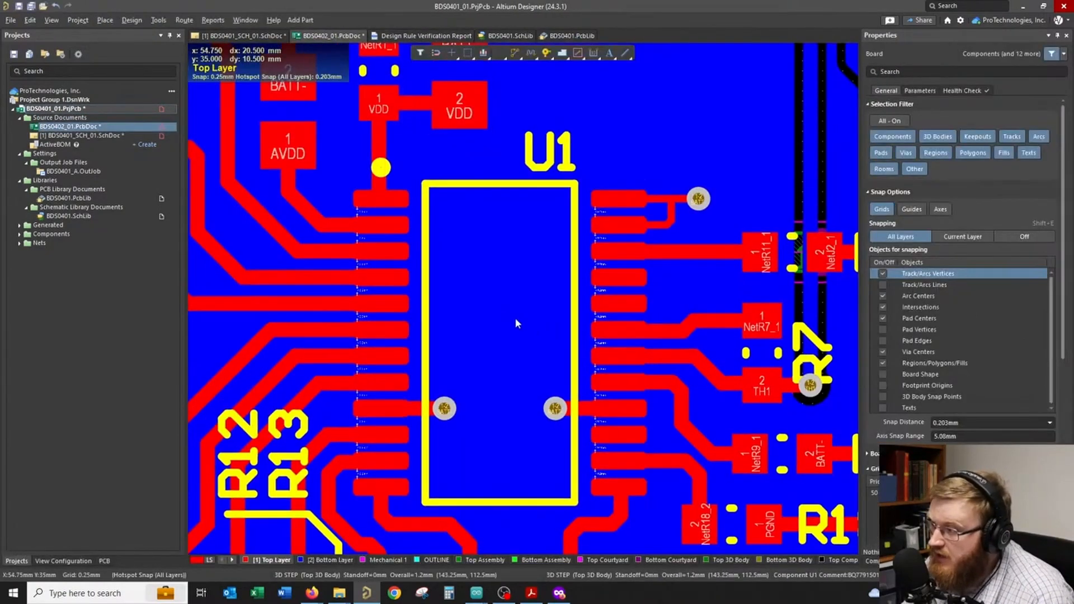
pyautogui.moveTo(514, 317); pyautogui.dragTo(506, 311, button='right')
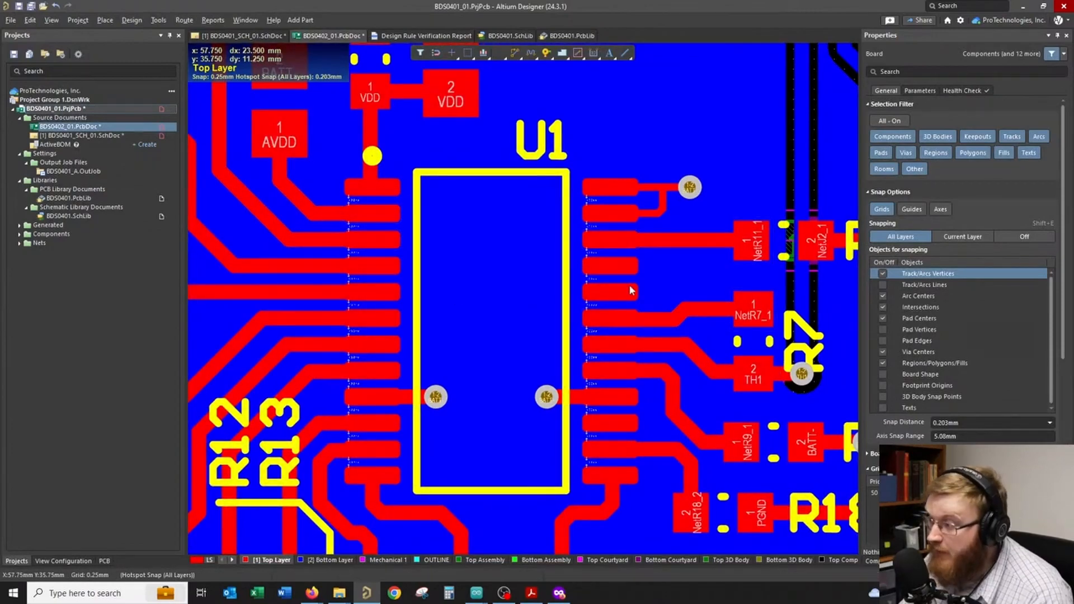
pyautogui.keyDown('ctrl'); pyautogui.scroll(4, 589, 313); pyautogui.keyUp('ctrl')
pyautogui.keyDown('ctrl'); pyautogui.scroll(-5, 471, 307); pyautogui.keyUp('ctrl')
pyautogui.keyDown('ctrl'); pyautogui.scroll(1, 347, 167); pyautogui.keyUp('ctrl')
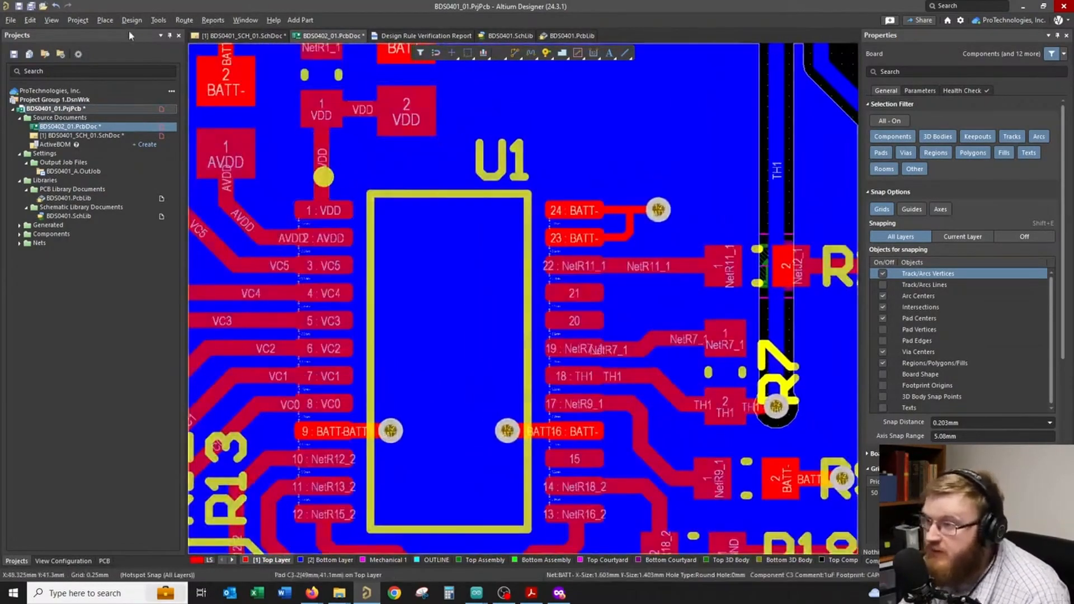
# - Create a second minimum solder mask sliver rule in the PCB design rules and name it TSSOP_24
pyautogui.click(134, 20)
pyautogui.click(147, 63)
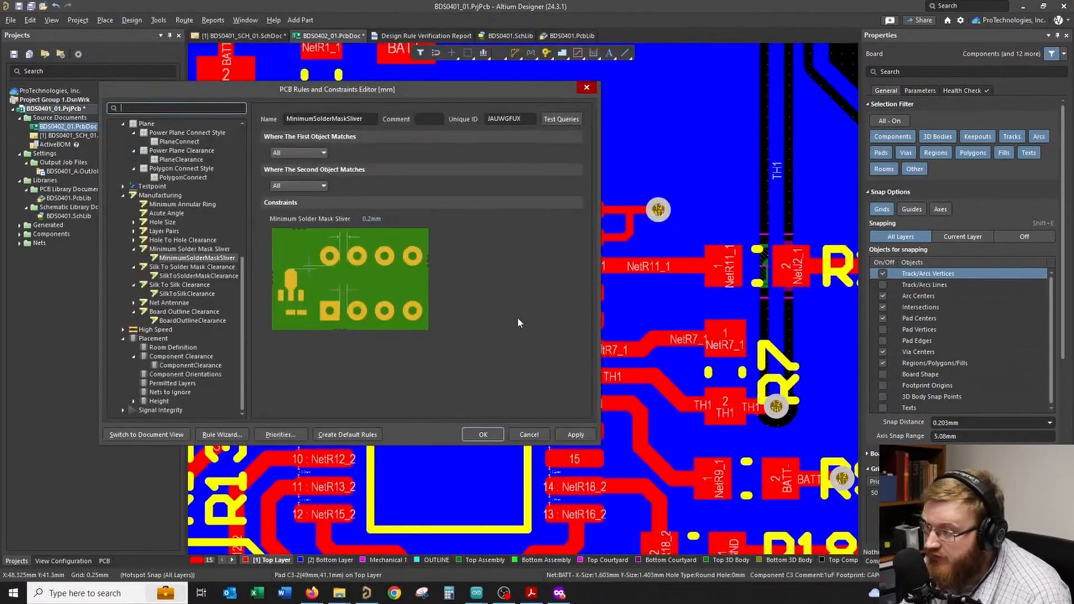
pyautogui.click(309, 154)
pyautogui.click(308, 154)
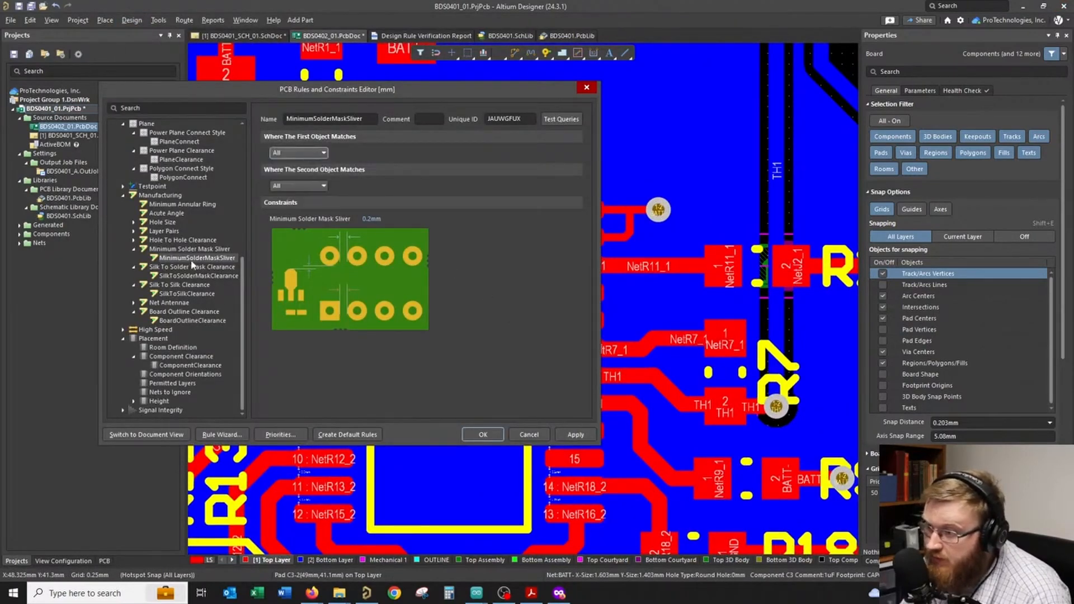
pyautogui.rightClick(191, 258)
pyautogui.click(216, 264)
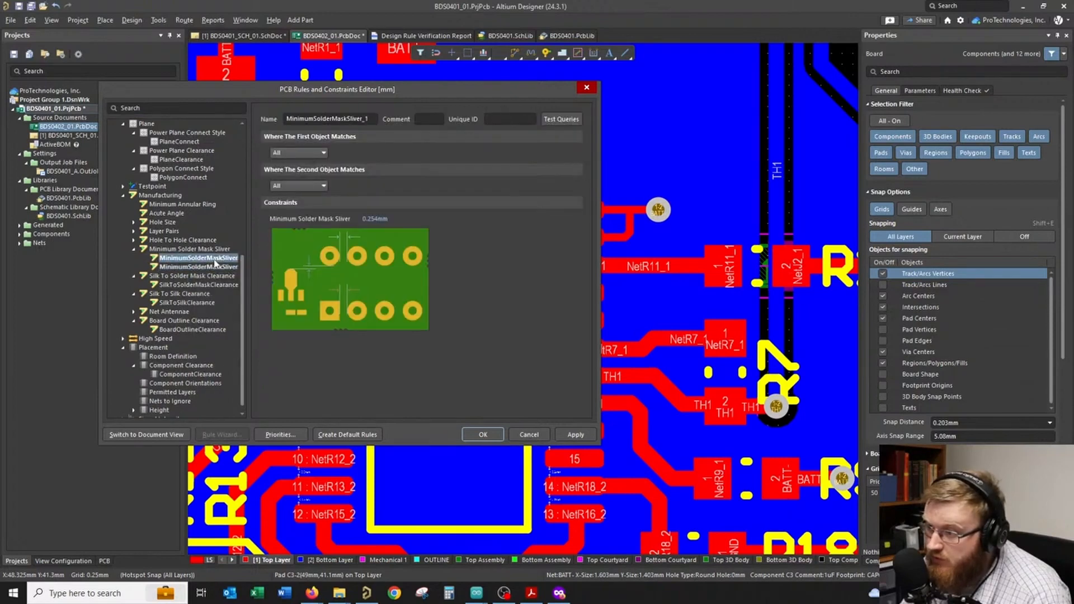
pyautogui.doubleClick(348, 118)
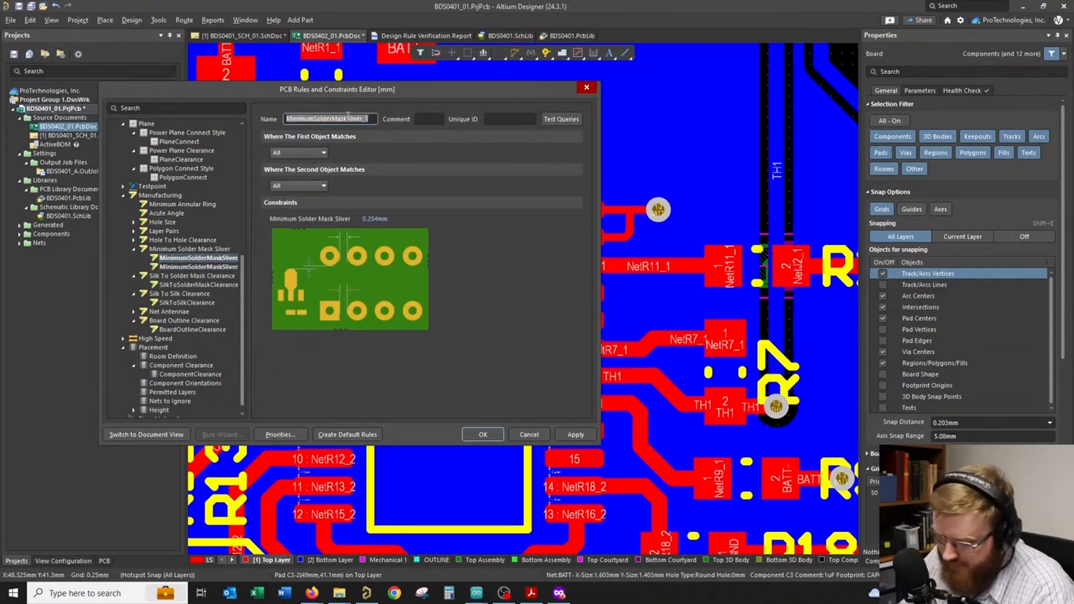
pyautogui.write('TSSOP_24')
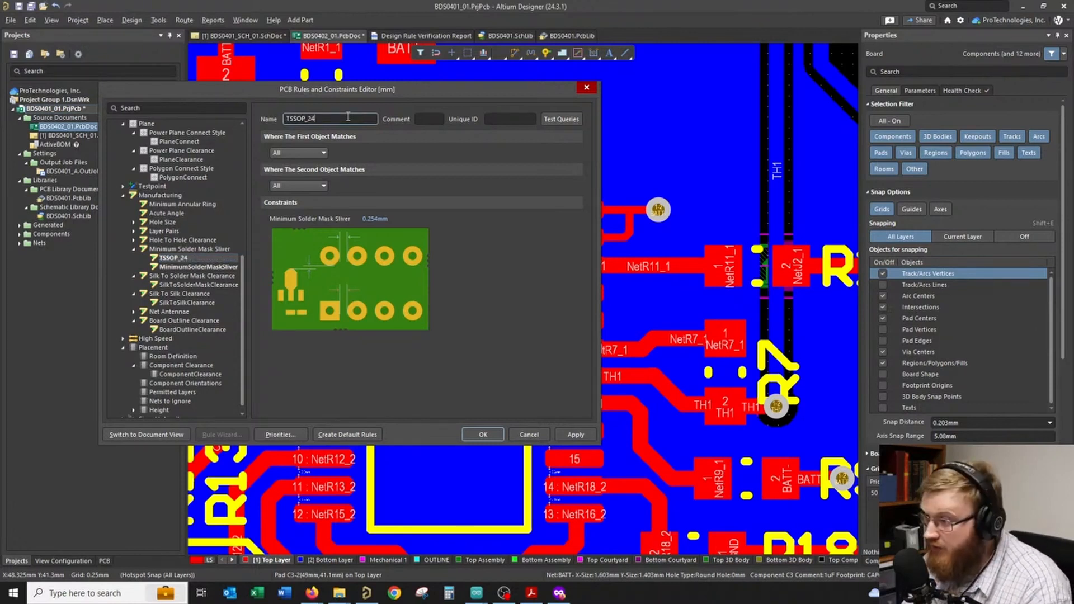
pyautogui.press('Return')
# - Scope the TSSOP_24 rule's first object to the footprint TSOP65P640X120-24N
pyautogui.click(315, 152)
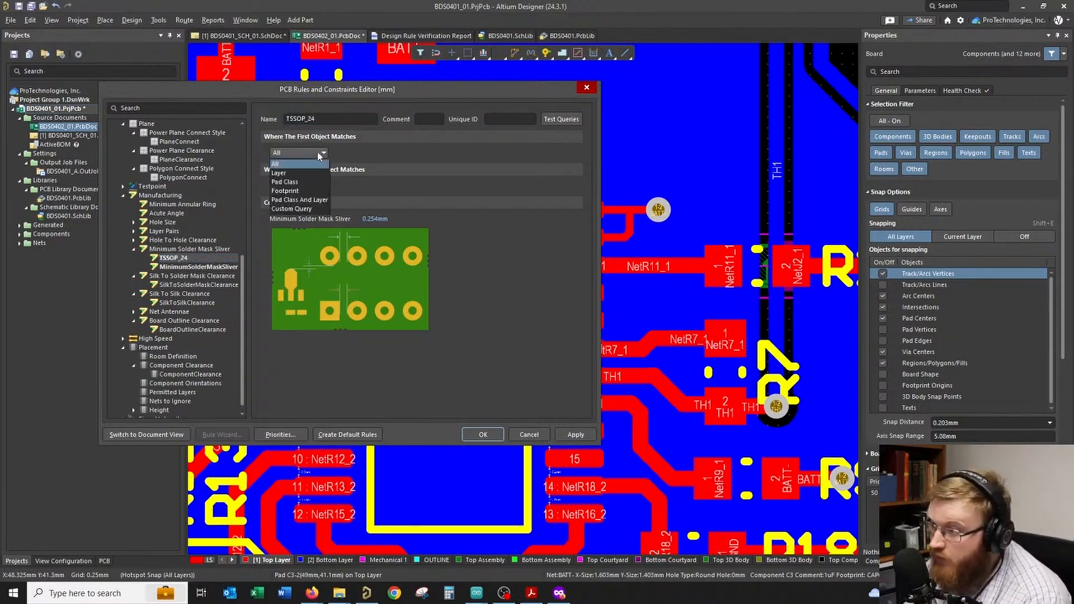
pyautogui.click(296, 195)
pyautogui.click(352, 155)
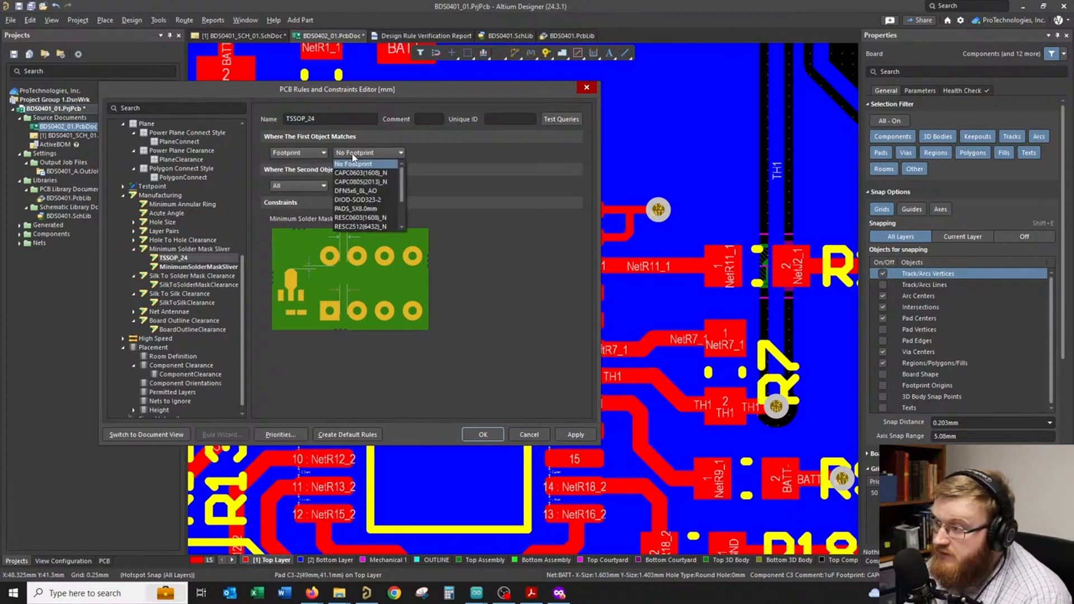
pyautogui.scroll(-5, 370, 196)
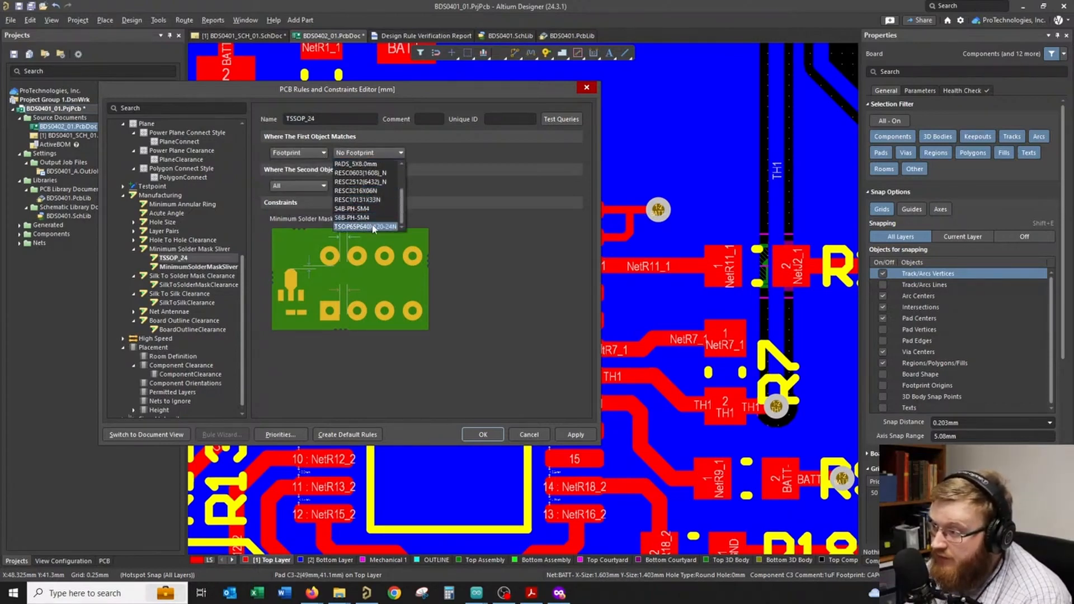
pyautogui.click(378, 226)
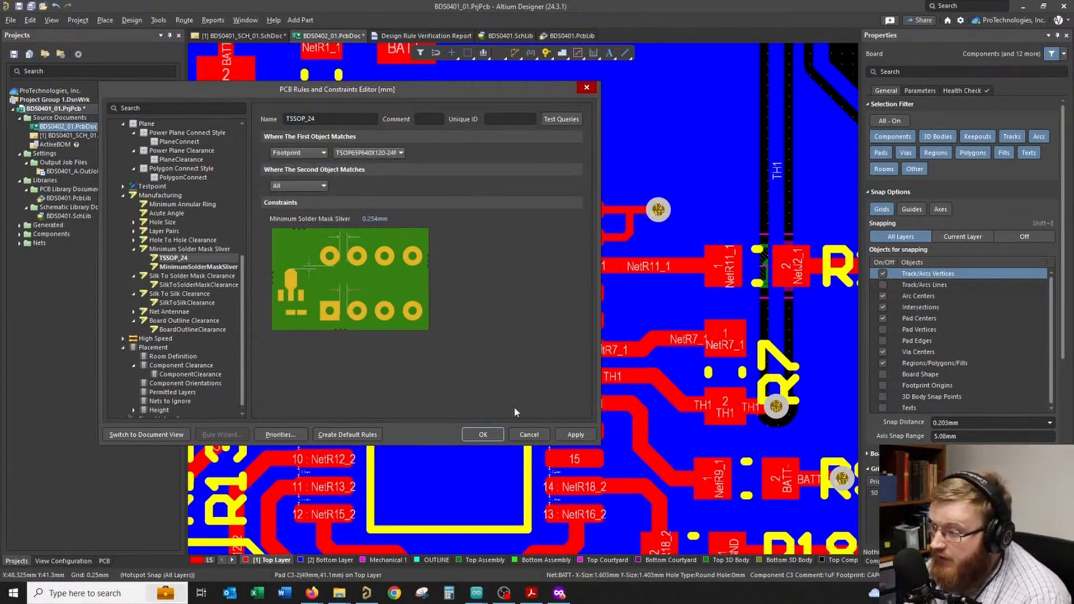
# - Edit the TSSOP_24 rule's minimum solder mask sliver value, then apply and accept the rule changes
pyautogui.click(383, 219)
pyautogui.press('BackSpace')
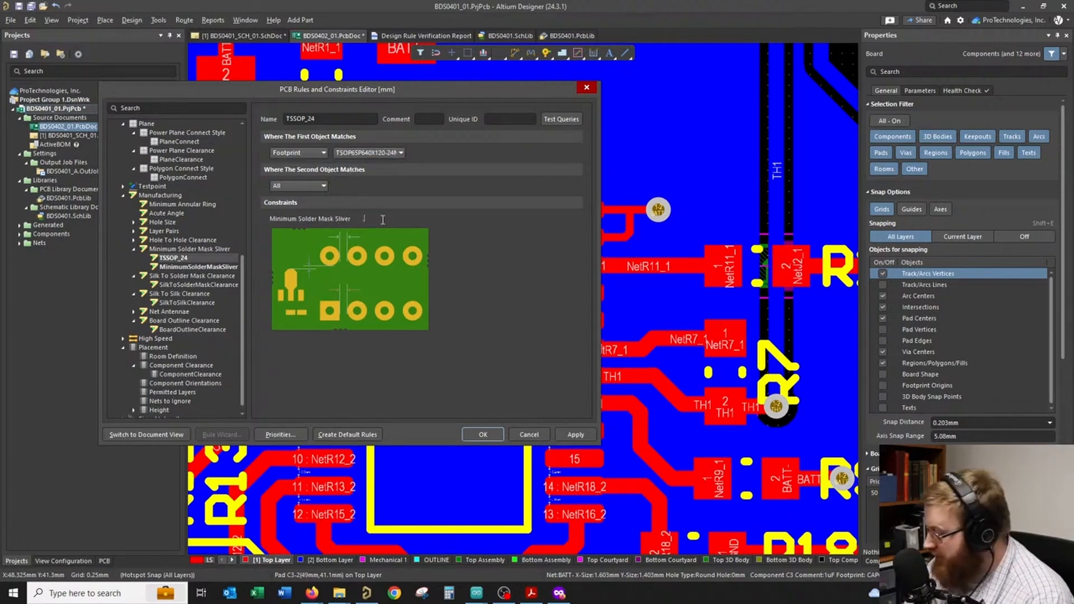
pyautogui.click(577, 435)
pyautogui.click(483, 435)
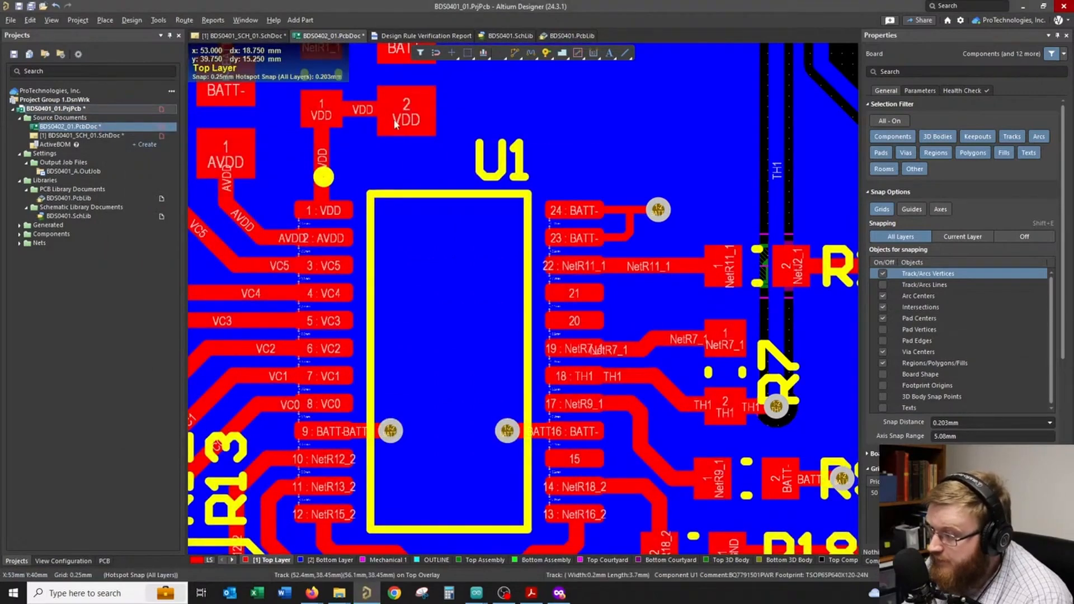
# - Run the design rule check on the board with the current report options
pyautogui.press('t')
pyautogui.press('d')
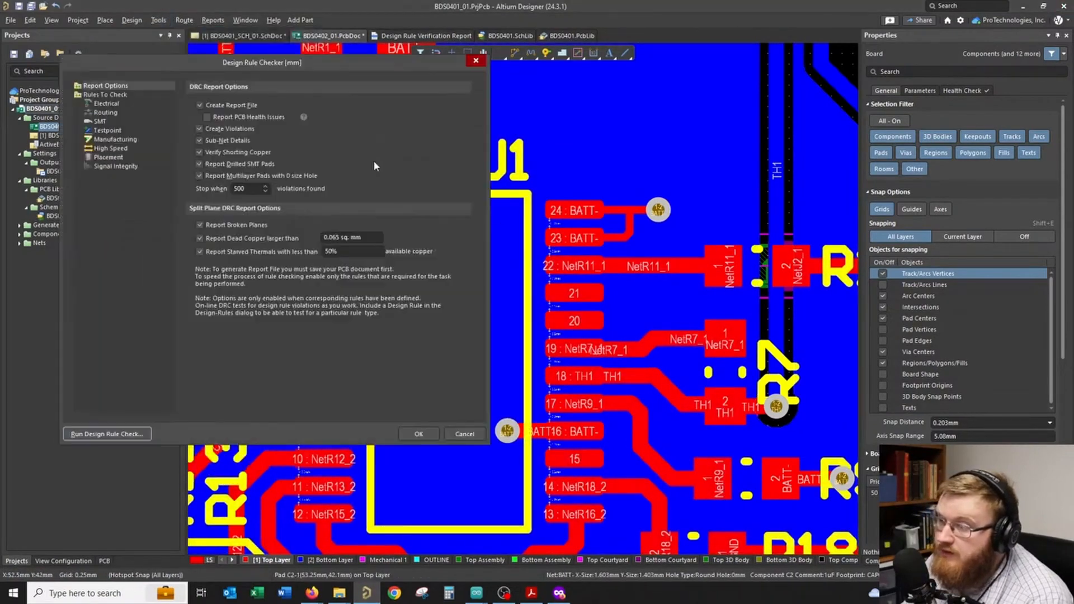
pyautogui.click(108, 434)
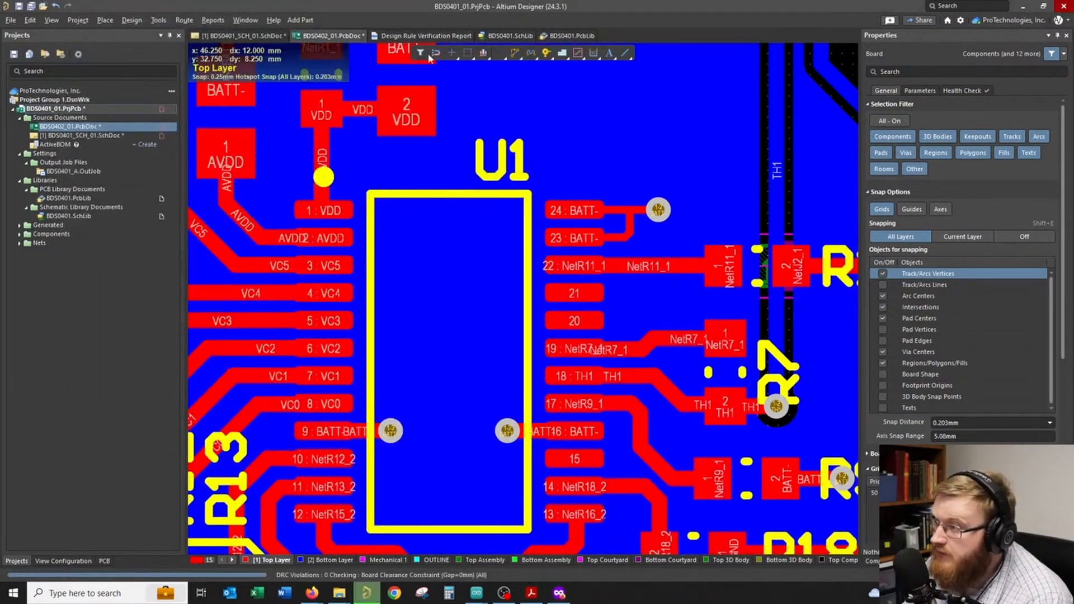
# - Examine the silk to solder mask violations in the verification report and the corresponding C10, C12 and C13 pads on the board
pyautogui.click(428, 37)
pyautogui.scroll(-4, 430, 140)
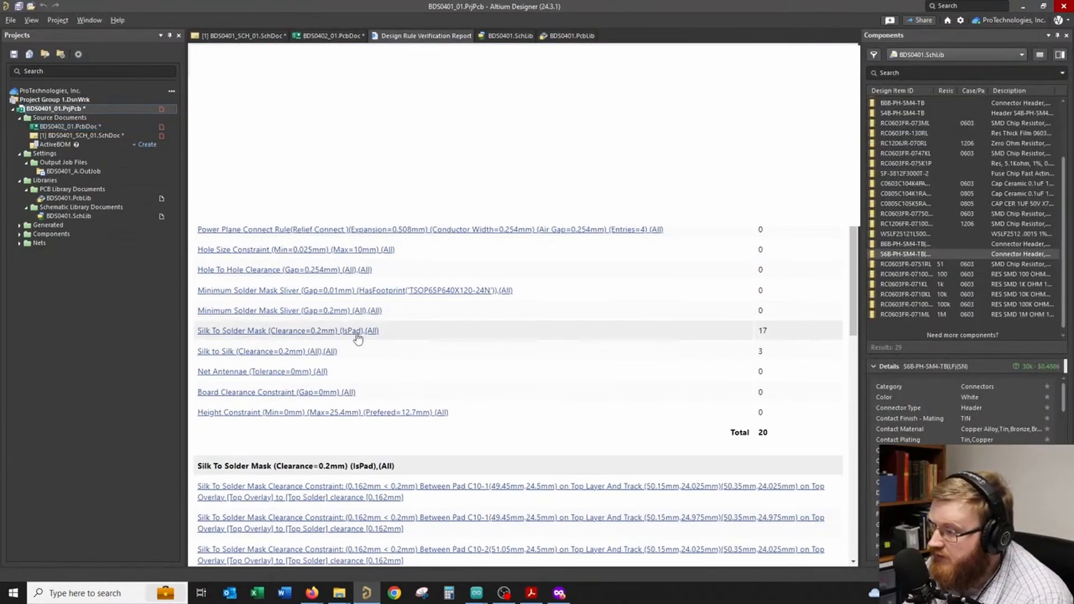
pyautogui.scroll(-9, 358, 336)
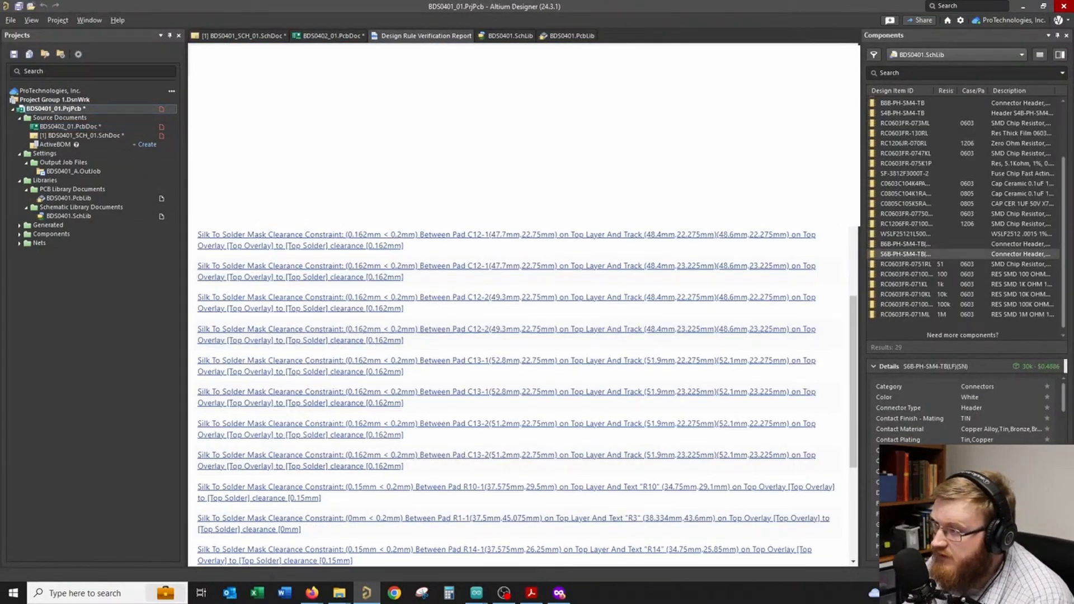
pyautogui.click(538, 302)
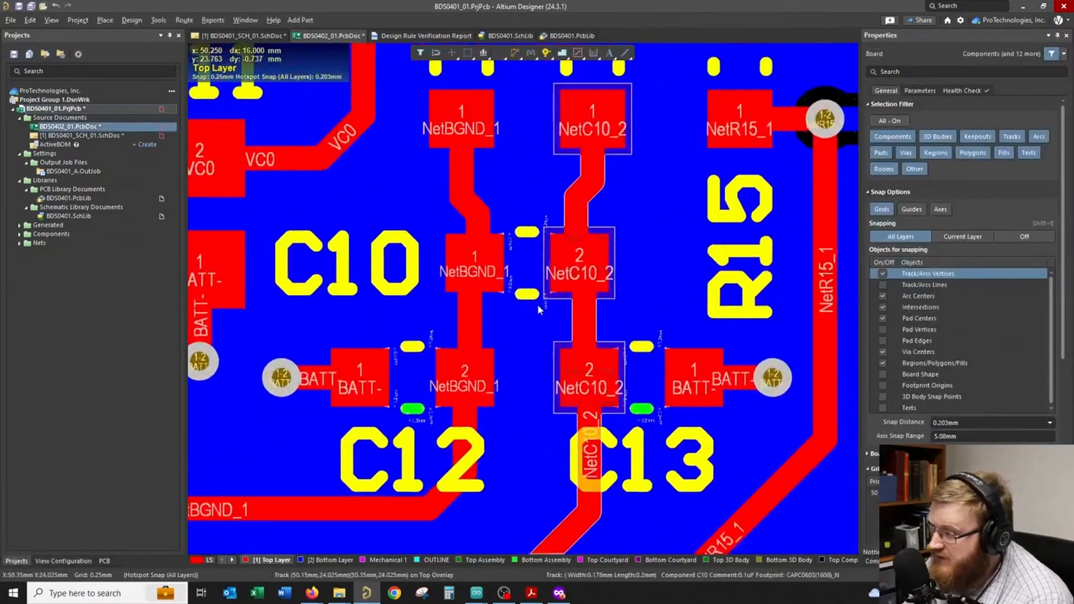
pyautogui.keyDown('ctrl'); pyautogui.scroll(-4, 535, 300); pyautogui.keyUp('ctrl')
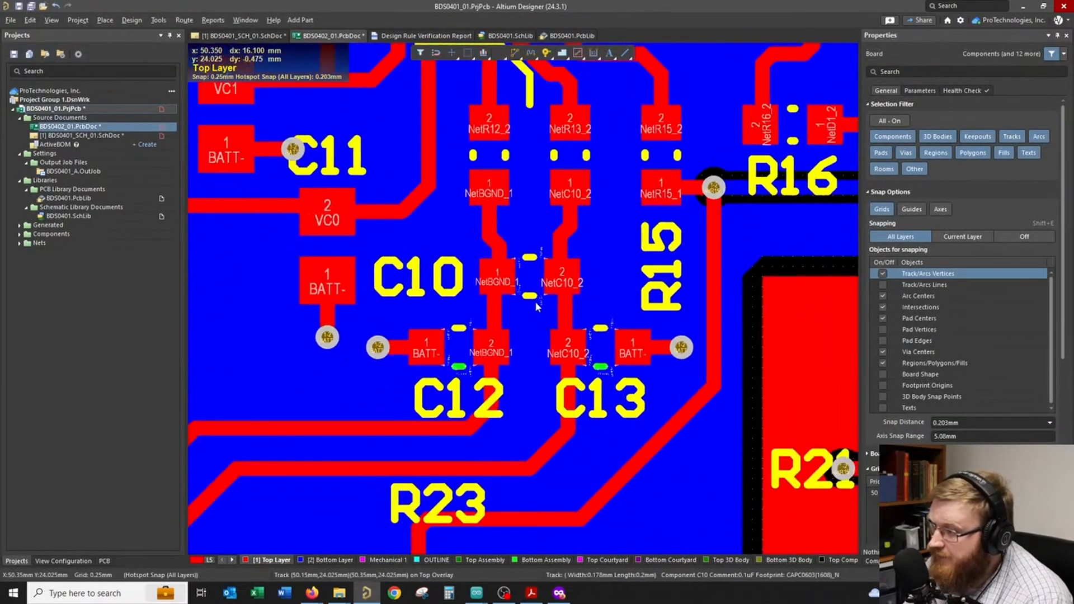
# - Open the PCB design rules and review the scope of the SilkToSolderMaskClearance rule
pyautogui.click(132, 20)
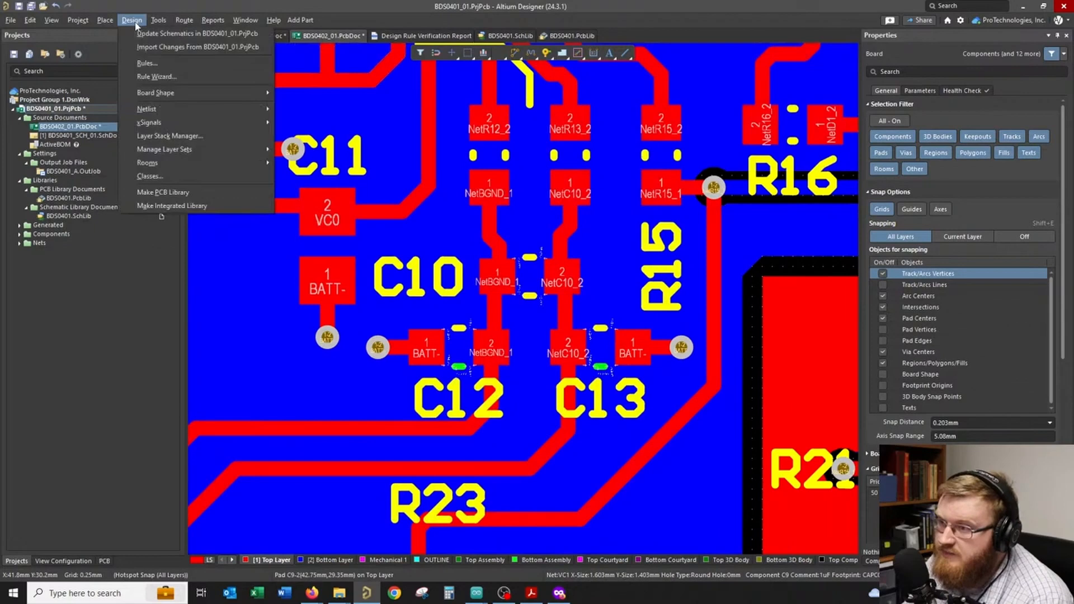
pyautogui.click(148, 63)
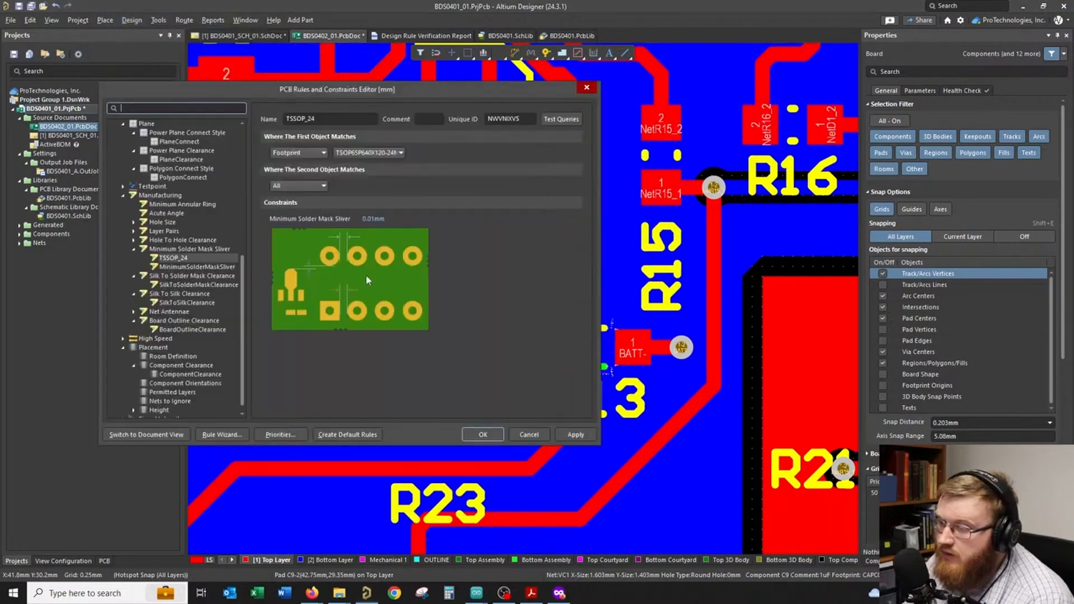
pyautogui.click(224, 286)
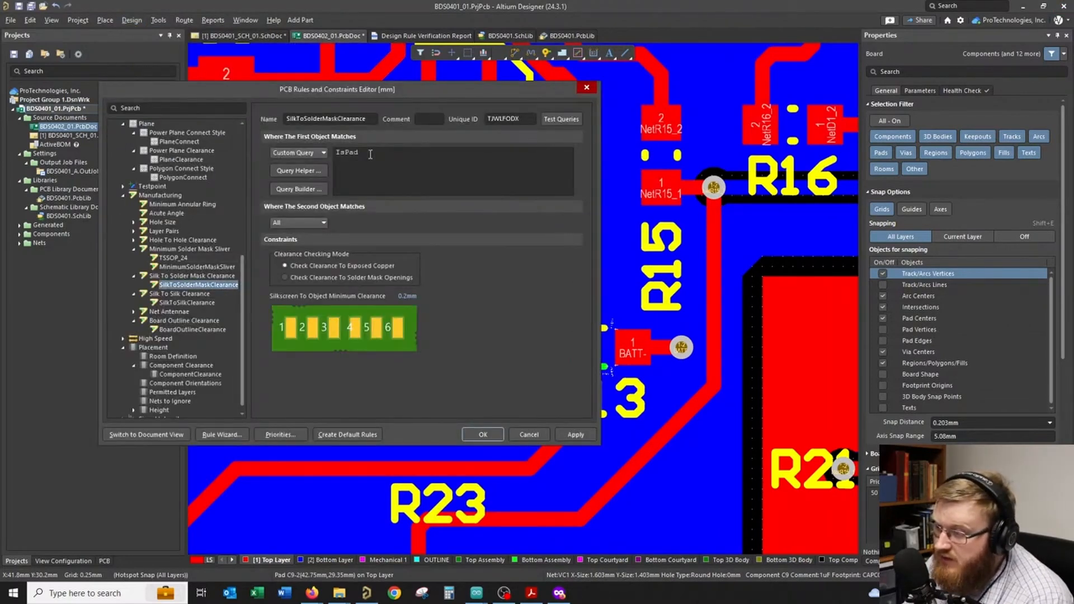
pyautogui.click(370, 154)
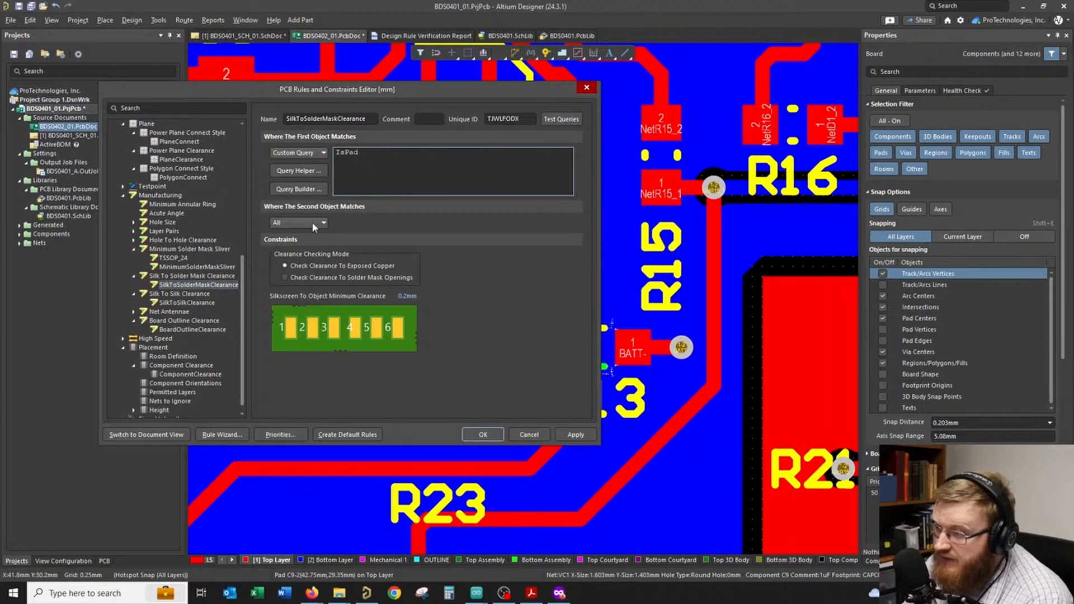
# - Scope the SilkToSilkClearance rule's first object to the footprint RESC0603(1608)_N
pyautogui.click(207, 303)
pyautogui.click(322, 153)
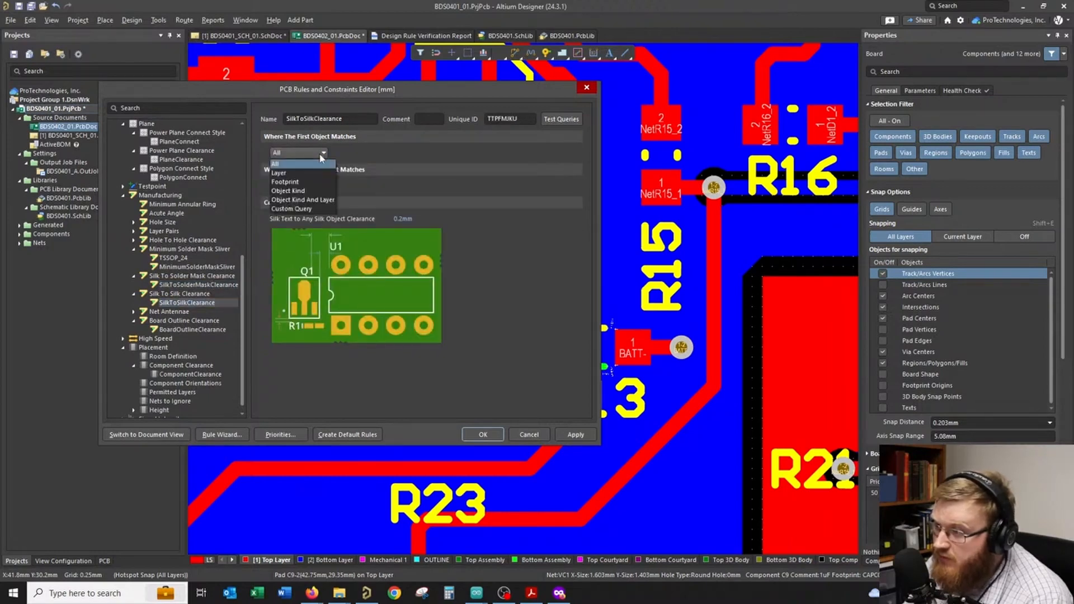
pyautogui.click(308, 182)
pyautogui.click(386, 154)
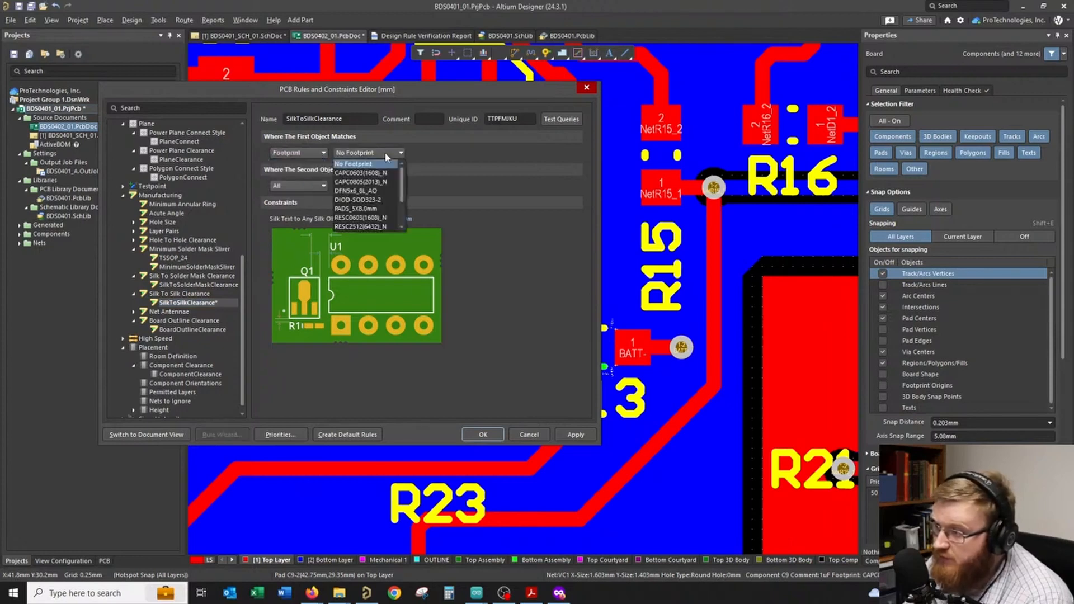
pyautogui.click(376, 181)
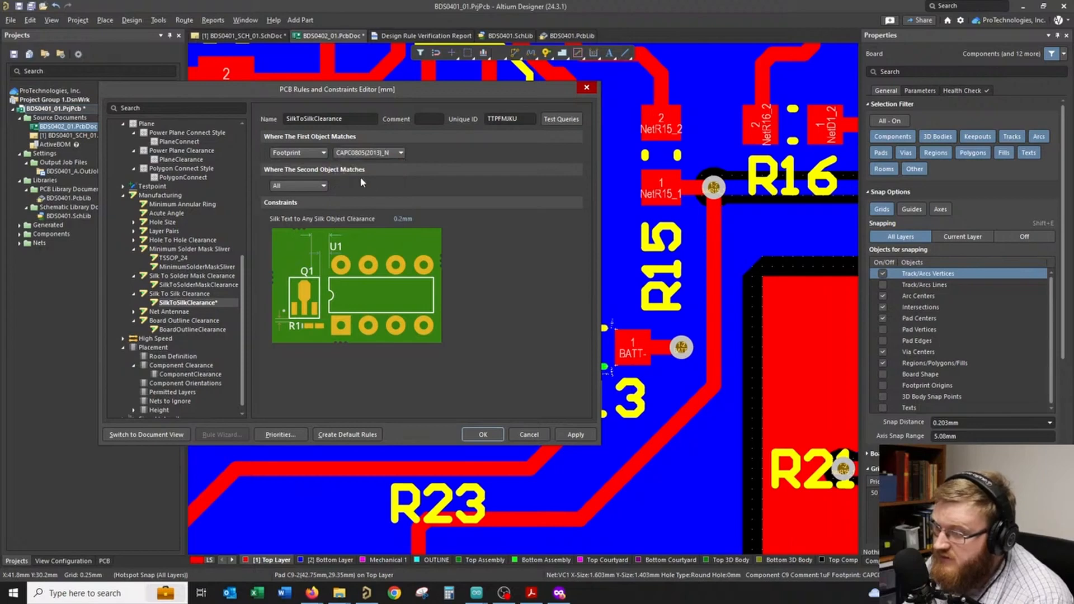
pyautogui.moveTo(440, 90); pyautogui.dragTo(539, 69)
pyautogui.click(460, 132)
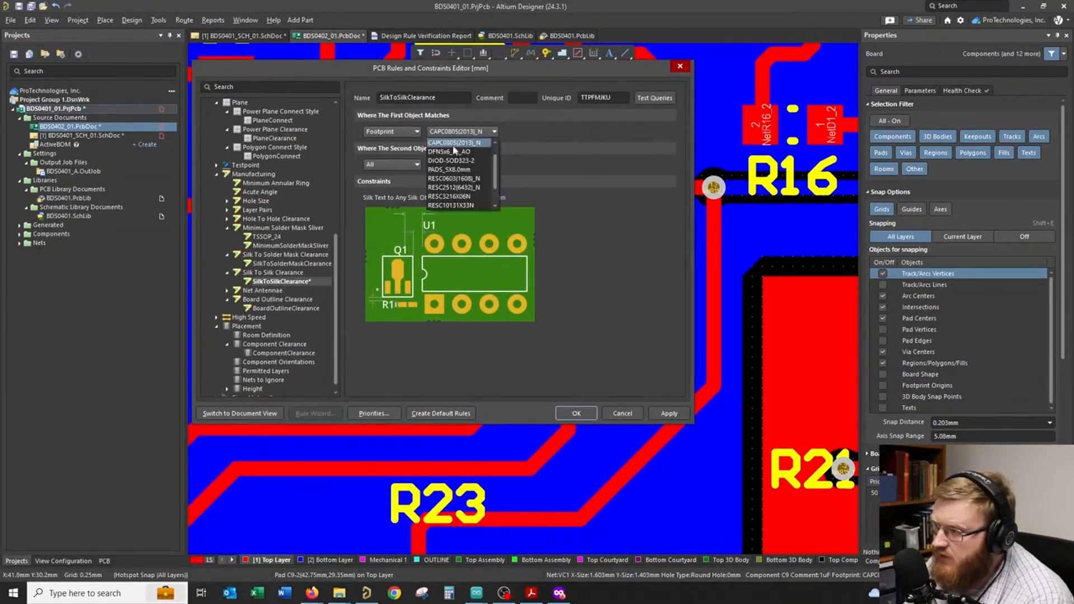
pyautogui.click(462, 179)
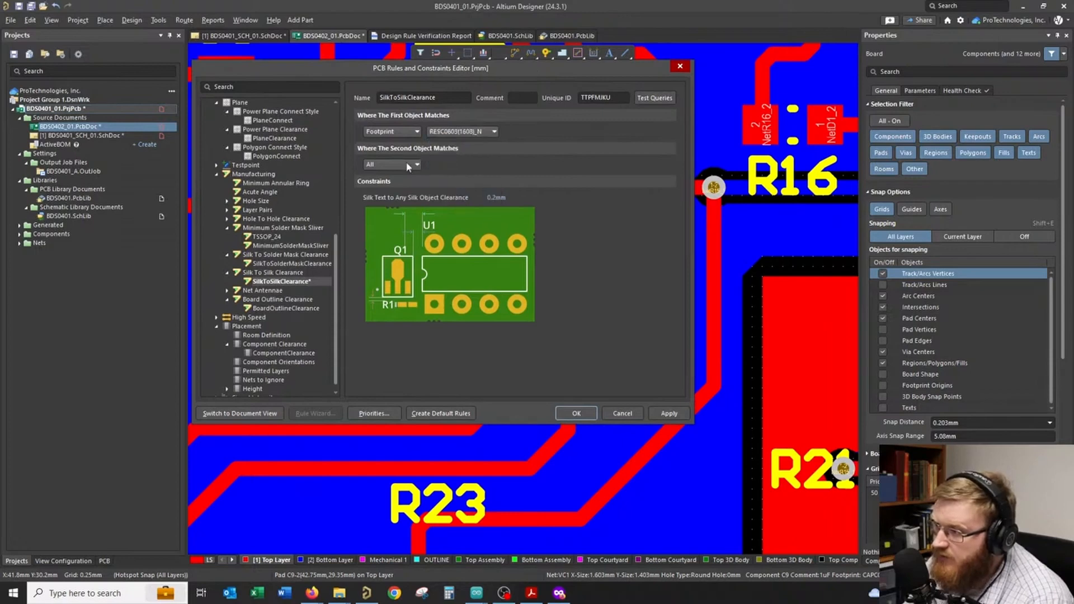
# - Turn the SilkToSilkClearance footprint scope into a custom query, copy the query text, and set the first object back to All
pyautogui.click(407, 133)
pyautogui.click(399, 189)
pyautogui.hotkey('ctrl', 'c')
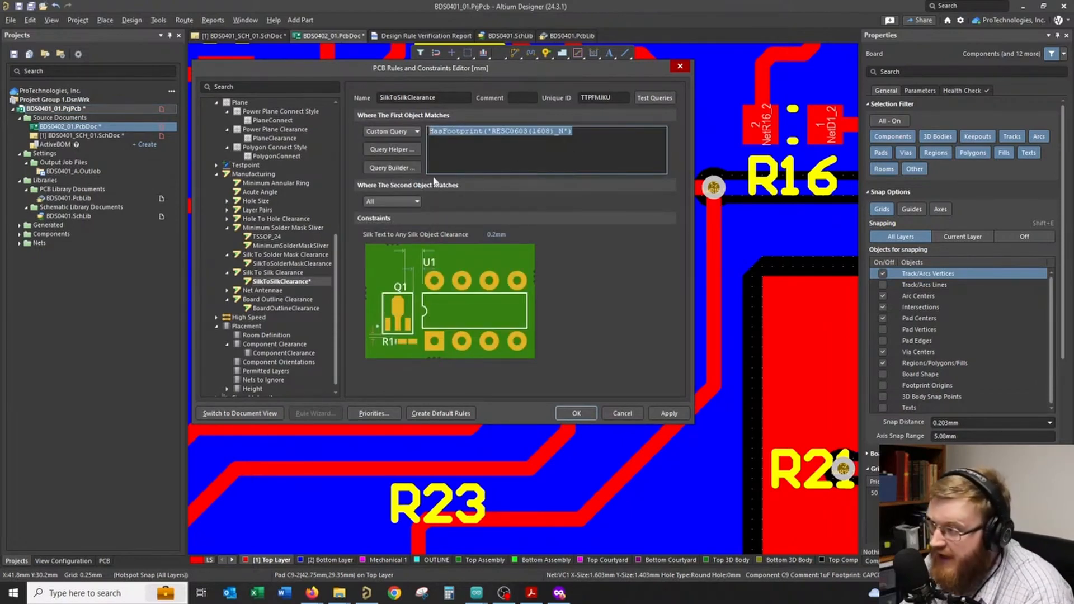
pyautogui.click(417, 130)
pyautogui.click(399, 147)
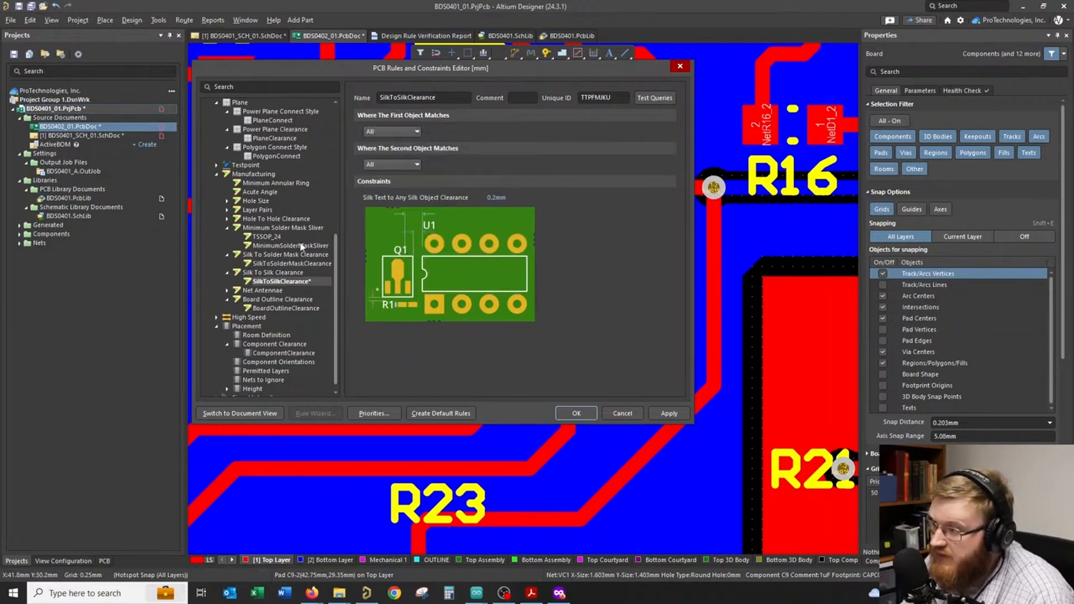
# - Create a second silk to solder mask clearance rule and set its first-object query to HasFootprint('RESC0603(1608)_N')
pyautogui.click(292, 263)
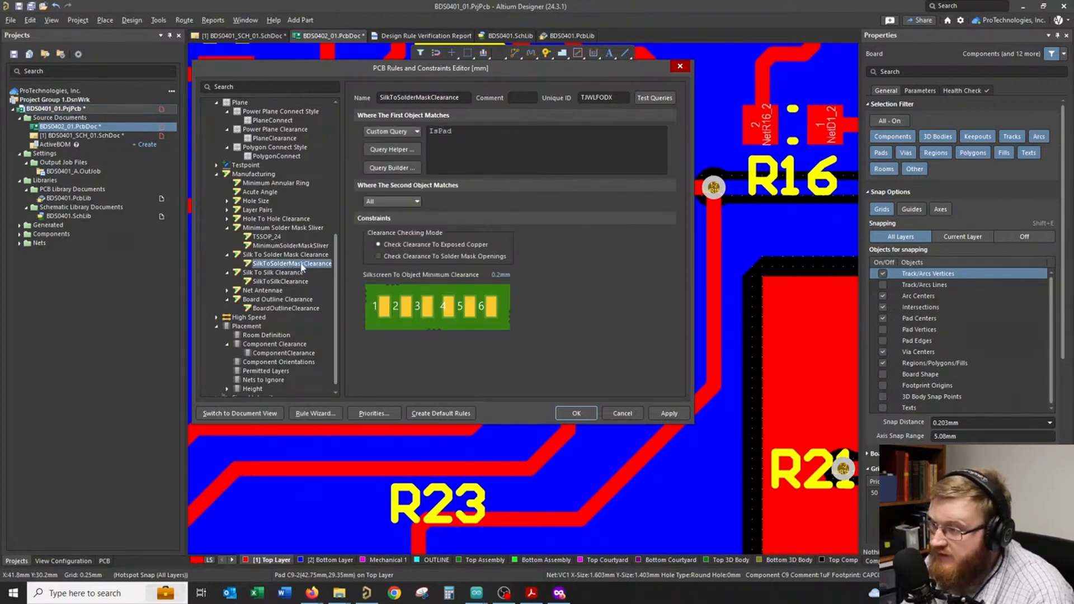
pyautogui.rightClick(302, 267)
pyautogui.click(336, 270)
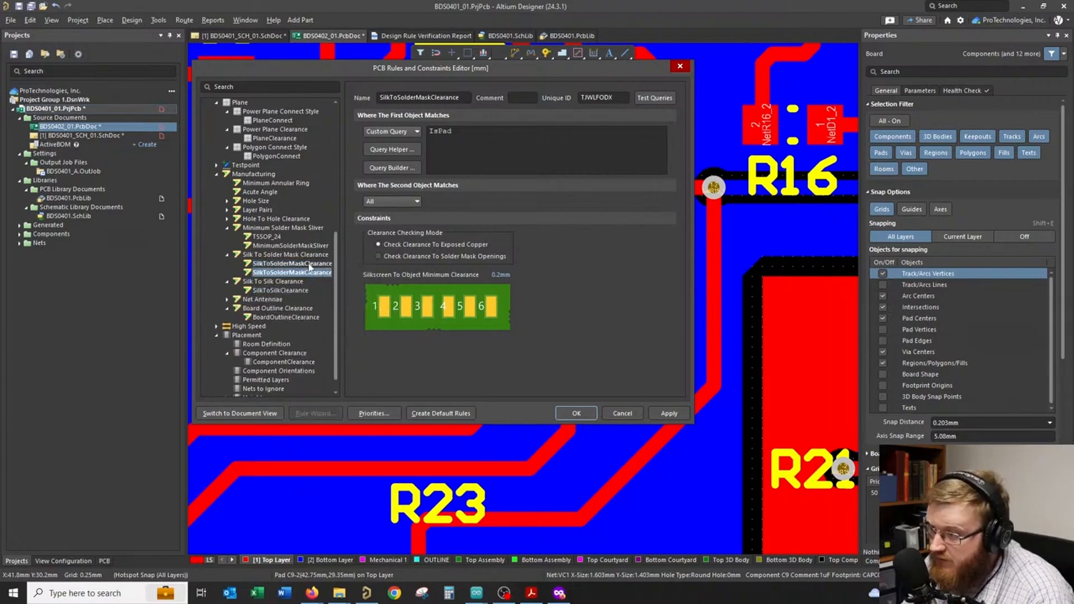
pyautogui.doubleClick(446, 133)
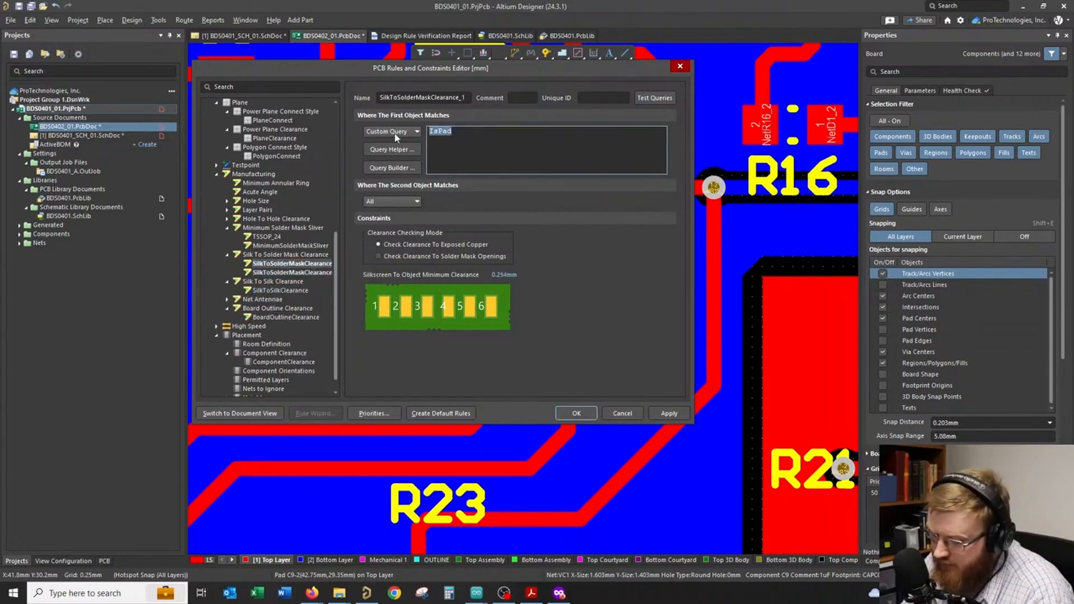
pyautogui.hotkey('ctrl', 'v')
# - Name the new silk to solder mask clearance rule CAP_0603, then apply and accept the rule changes
pyautogui.moveTo(464, 98); pyautogui.dragTo(380, 98)
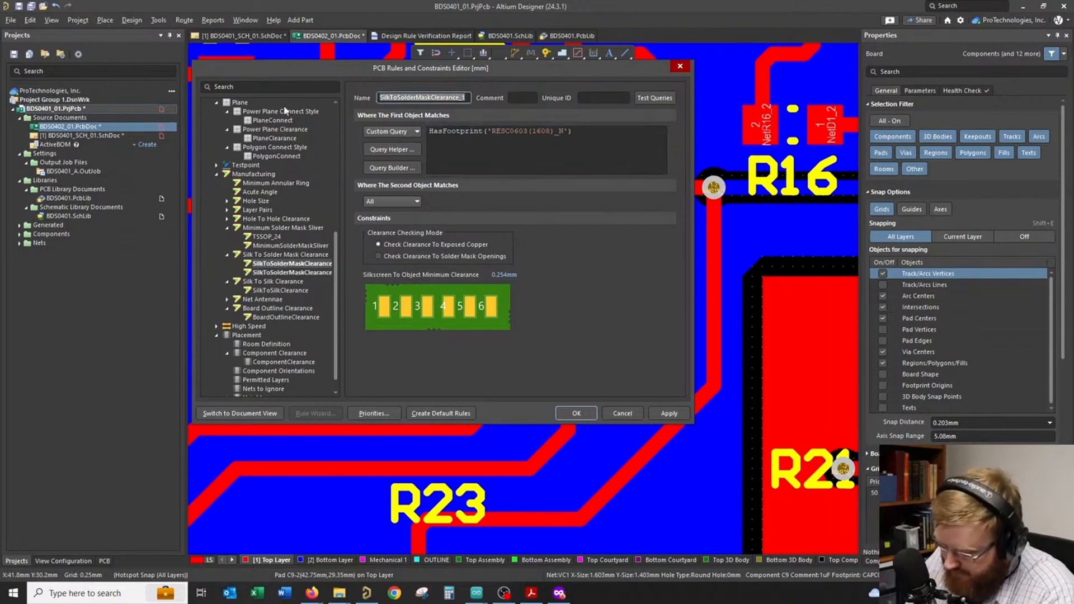
pyautogui.write('CAP_0603')
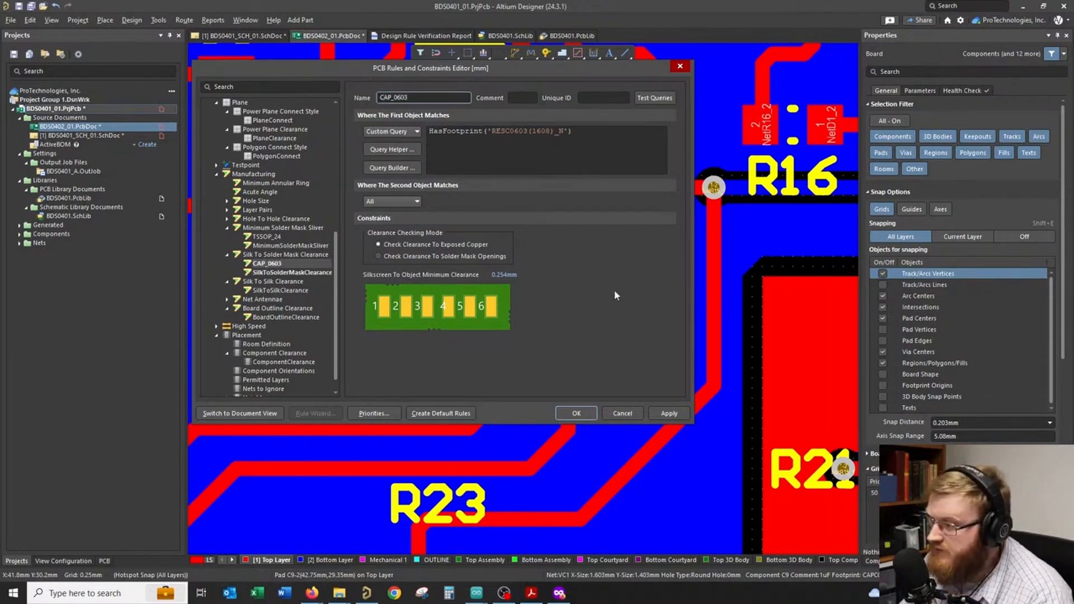
pyautogui.click(670, 414)
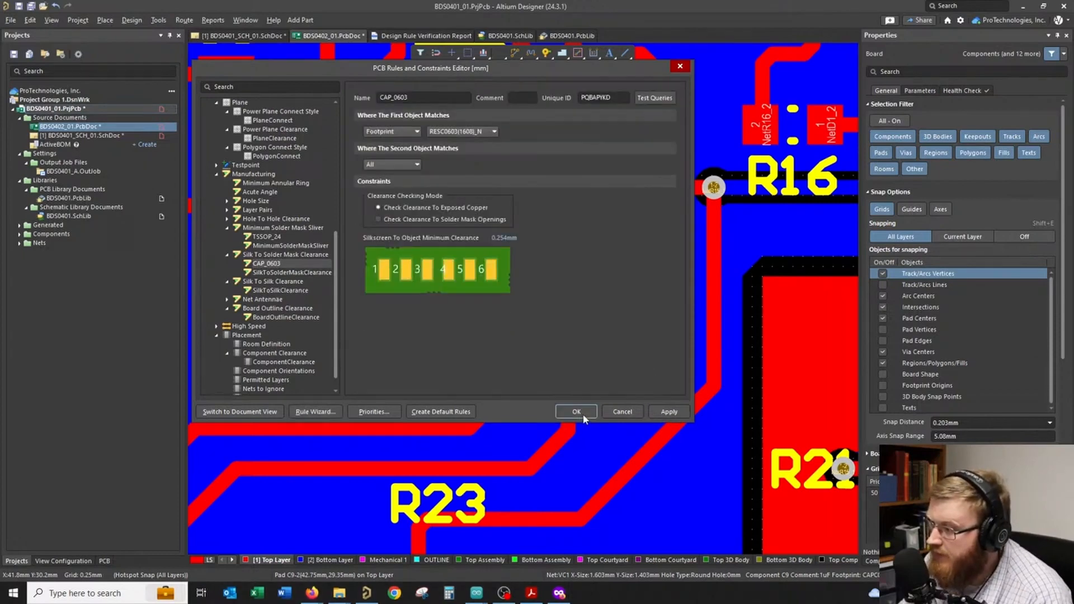
pyautogui.click(576, 413)
# - Save BDS0402_01.PcbDoc and rerun the design rule check
pyautogui.rightClick(326, 35)
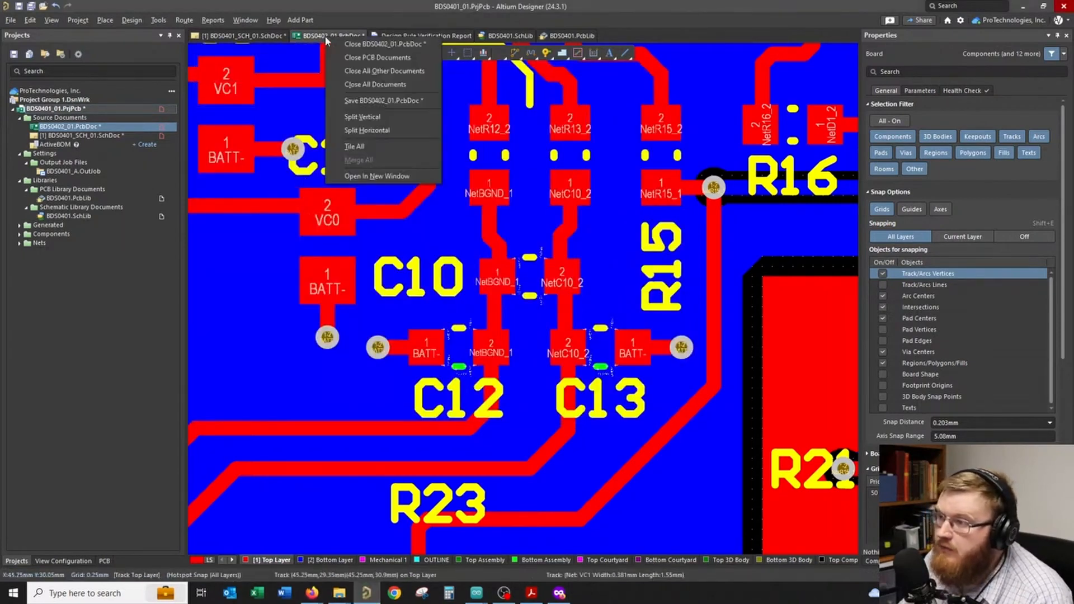
pyautogui.click(369, 101)
pyautogui.click(159, 20)
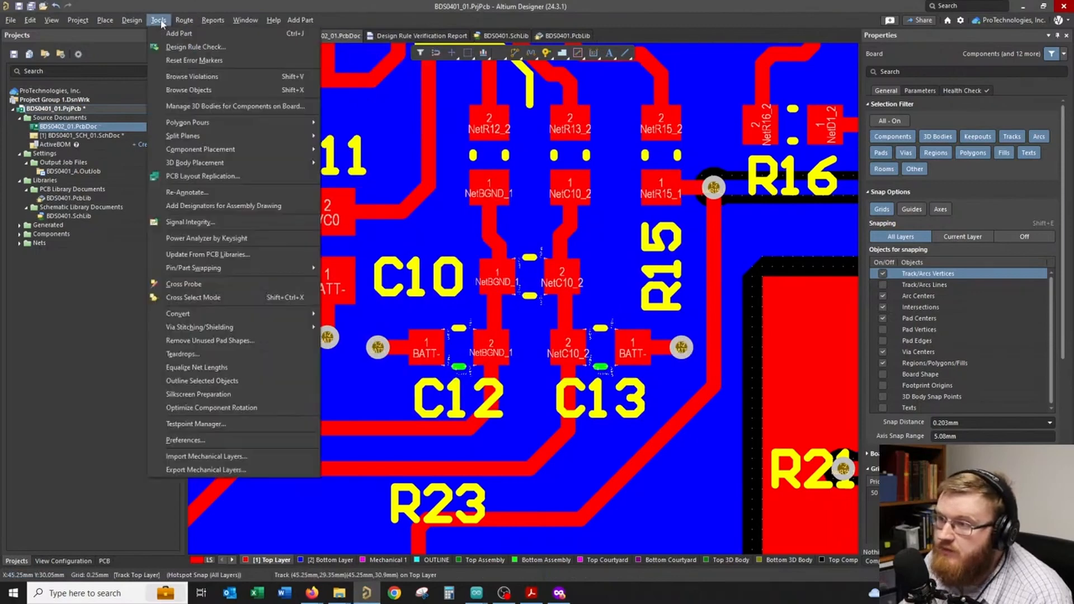
pyautogui.click(184, 47)
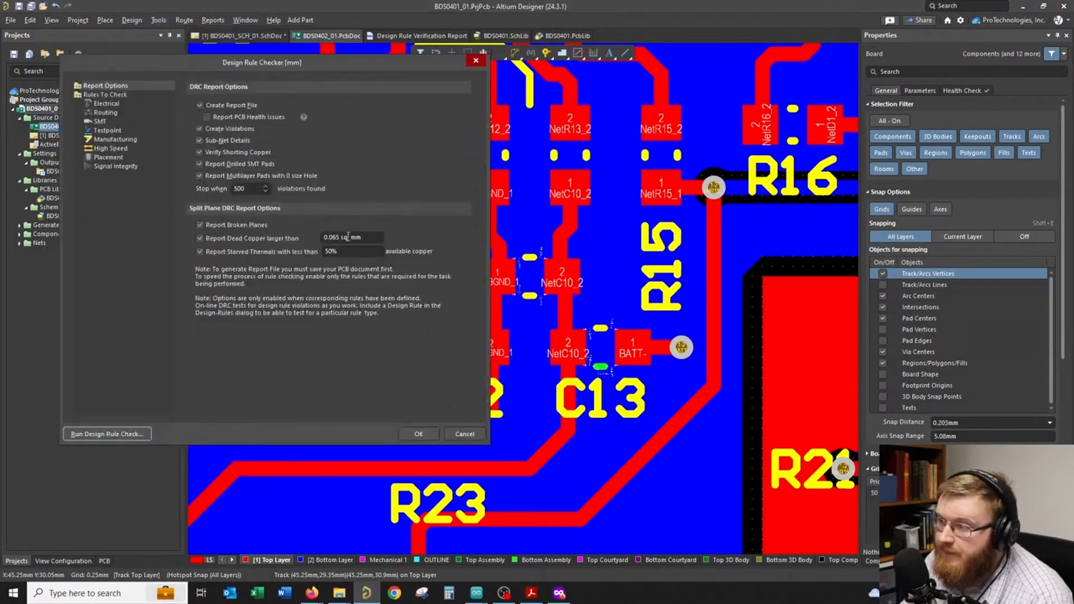
pyautogui.click(107, 434)
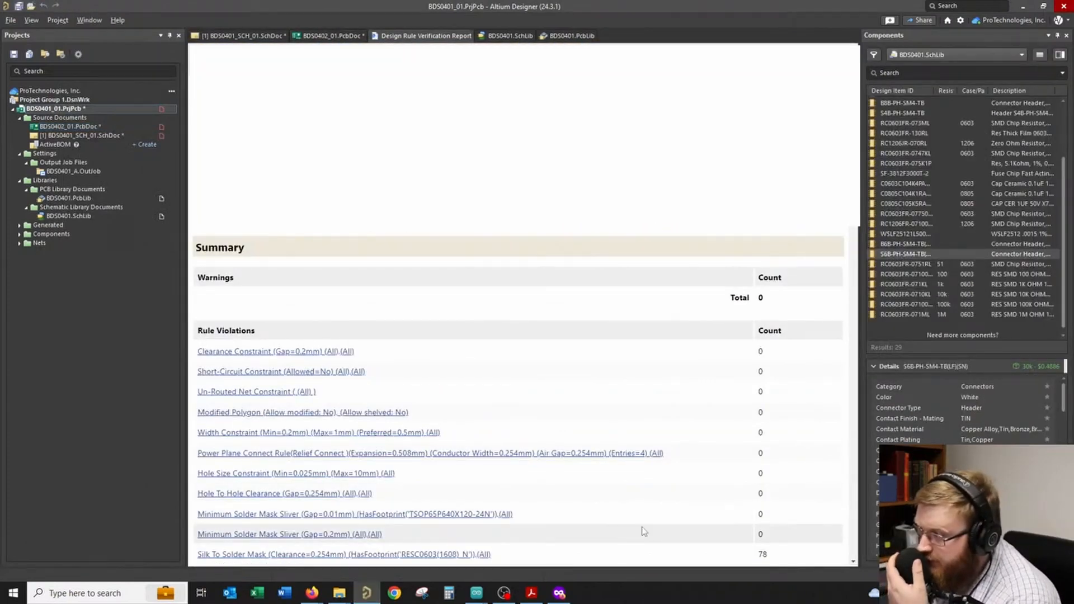
# - Examine the report's silk to solder mask violations for the RESC0603(1608)_N footprint and locate the R11 pad violation on the board
pyautogui.scroll(-4, 548, 481)
pyautogui.scroll(-3, 548, 480)
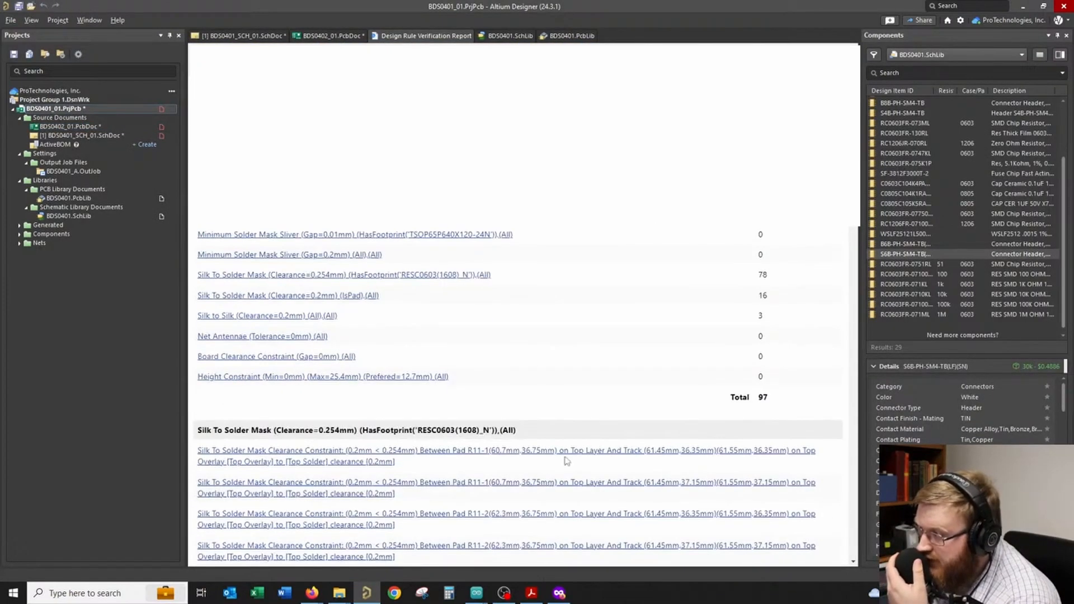
pyautogui.click(471, 277)
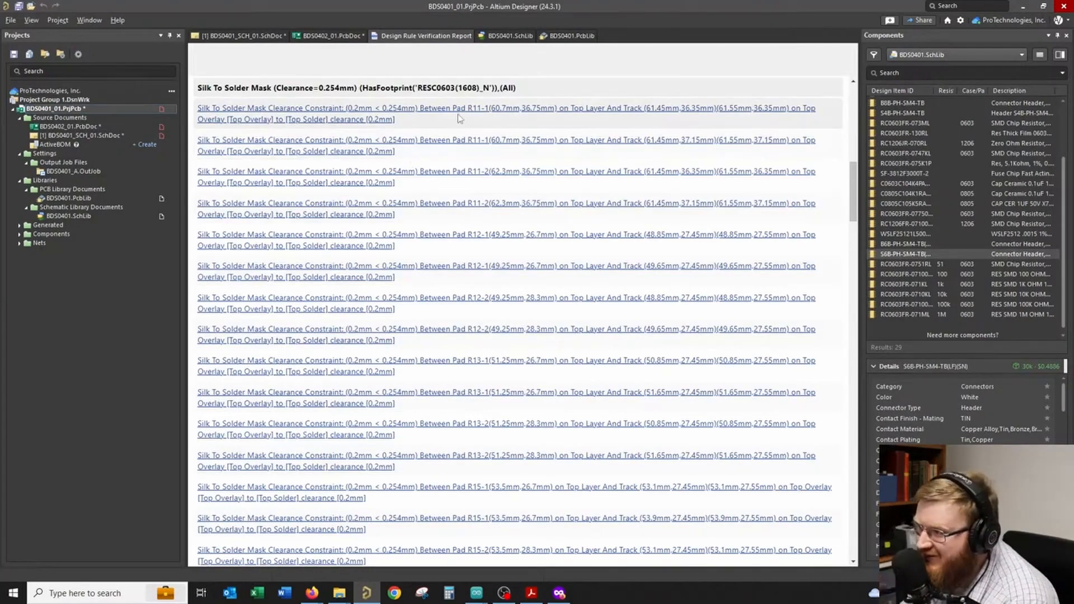
pyautogui.click(464, 114)
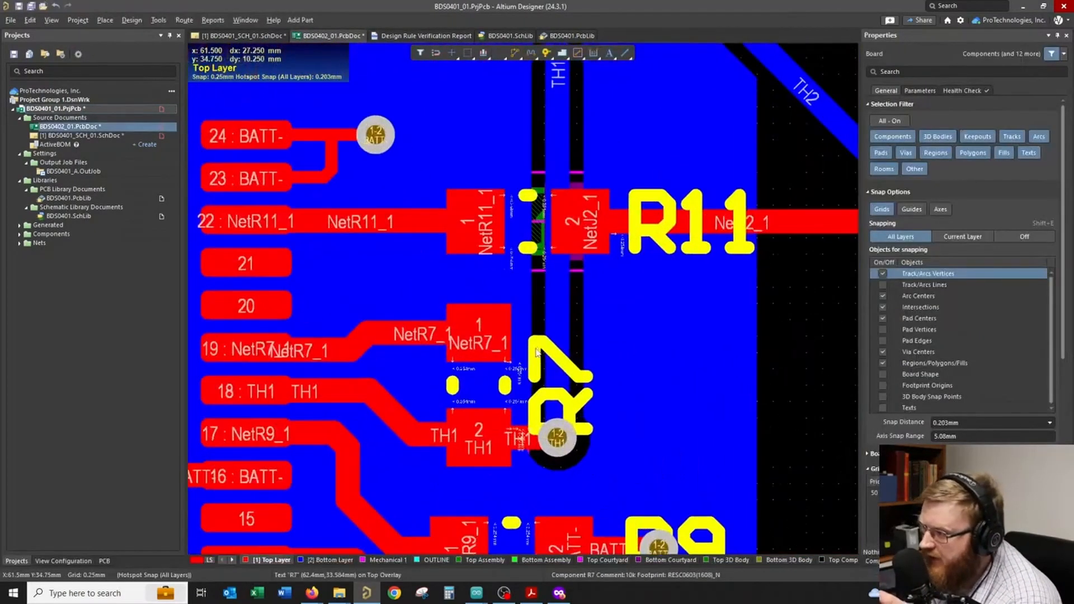
# - Change the CAP_0603 silk to solder mask rule to footprint CAPC0603(1608)_N with 0.1 mm minimum clearance, and apply and accept it
pyautogui.click(132, 21)
pyautogui.click(149, 63)
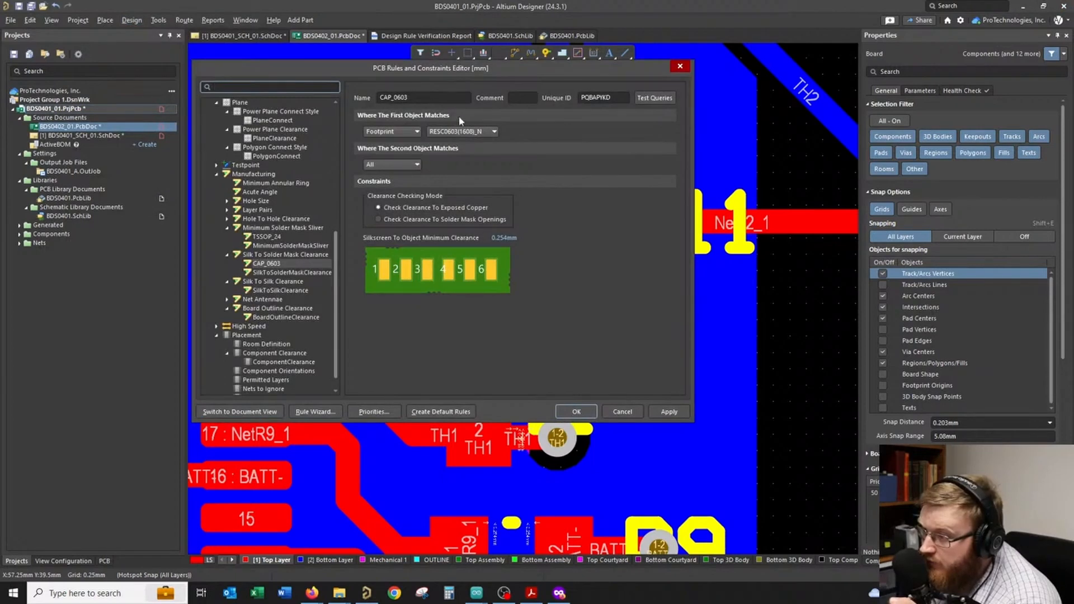
pyautogui.click(464, 132)
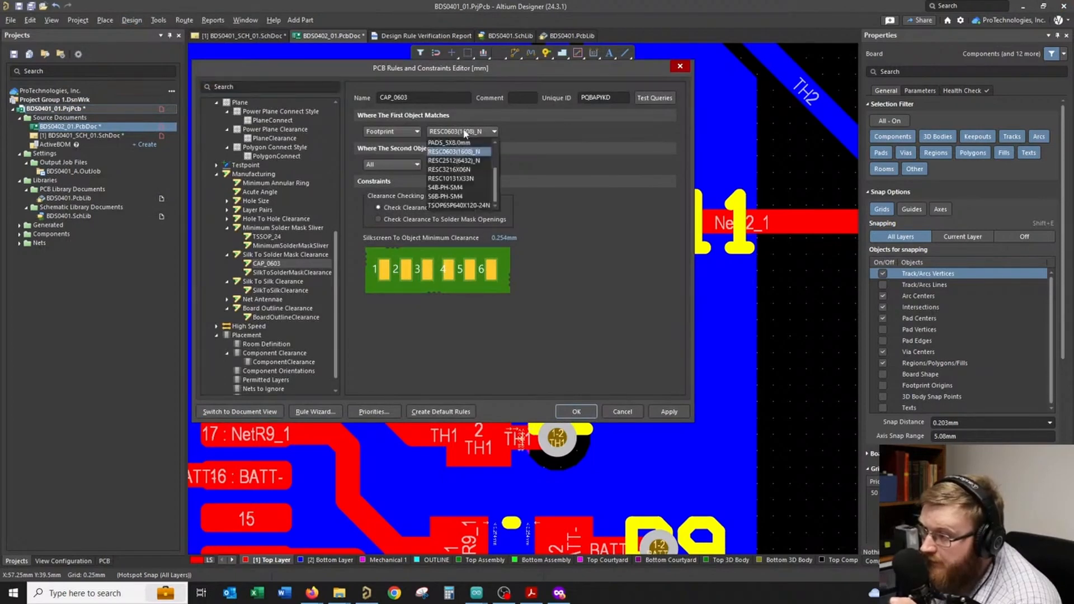
pyautogui.scroll(2, 471, 151)
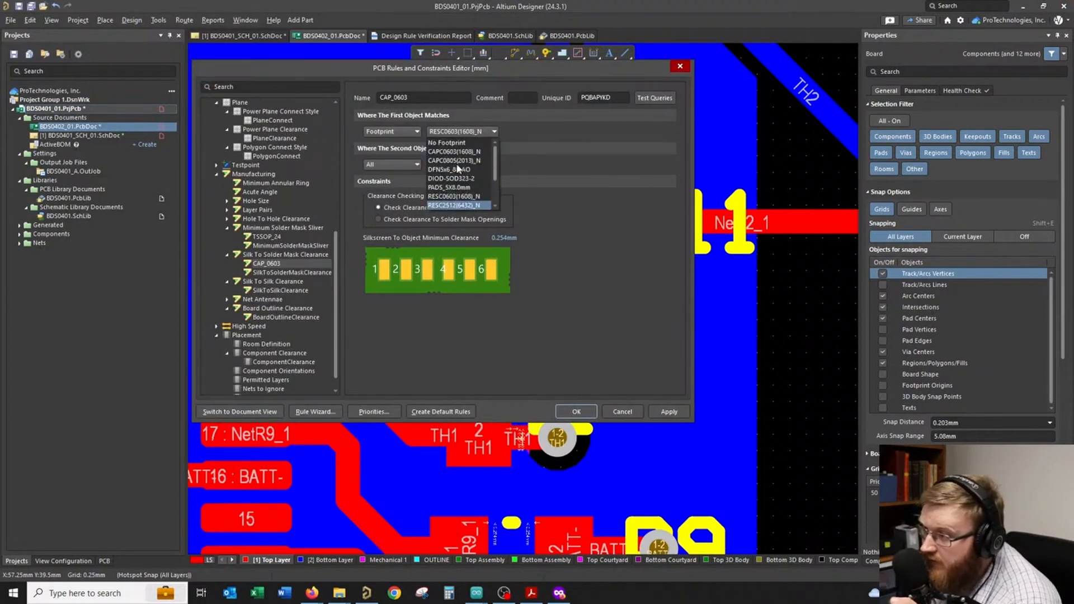
pyautogui.click(470, 152)
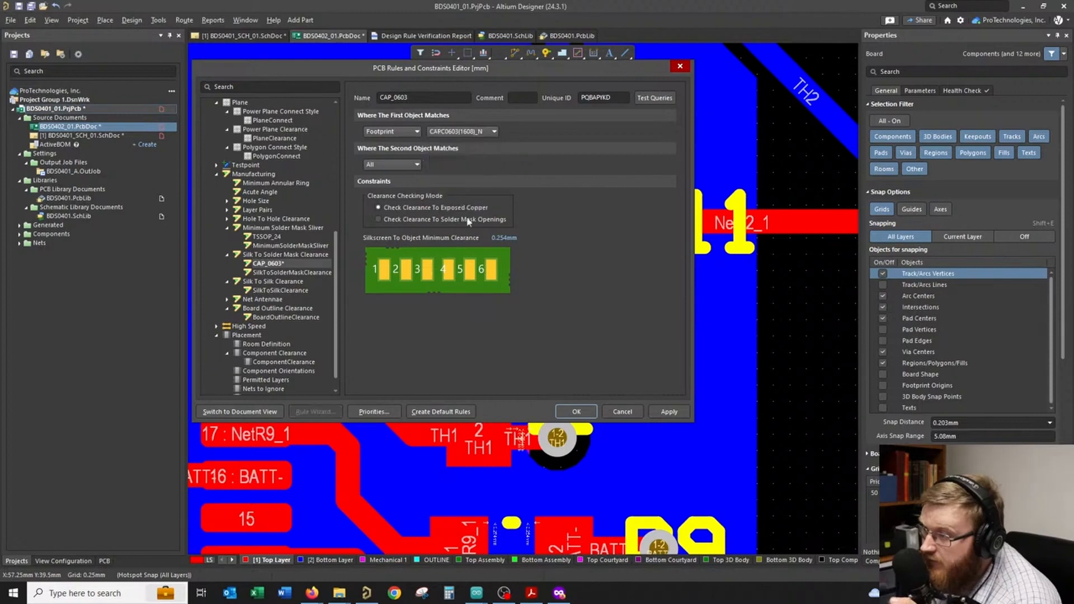
pyautogui.click(504, 238)
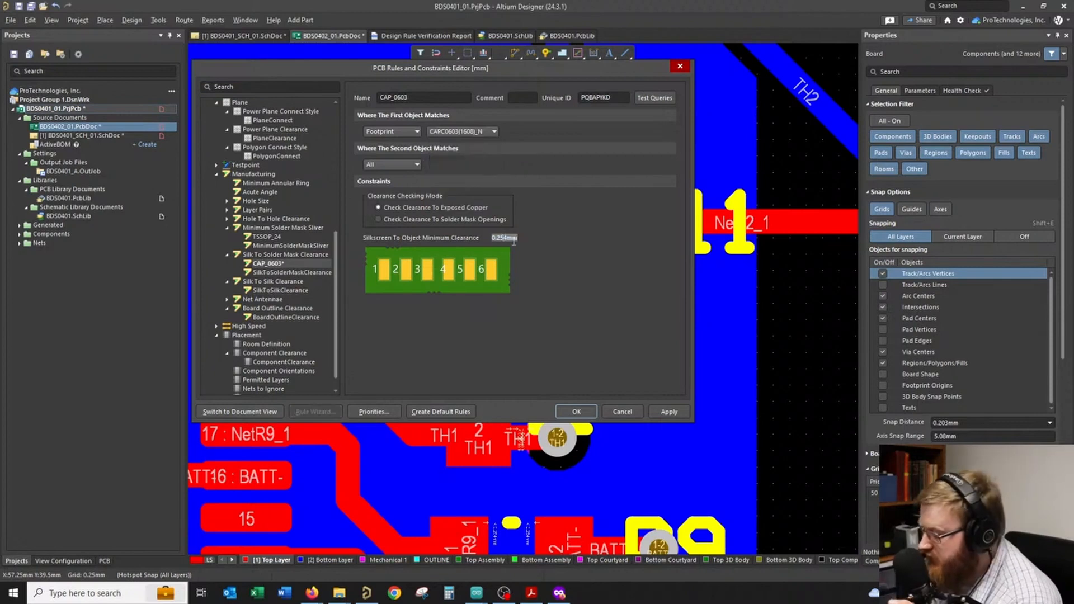
pyautogui.write('.1')
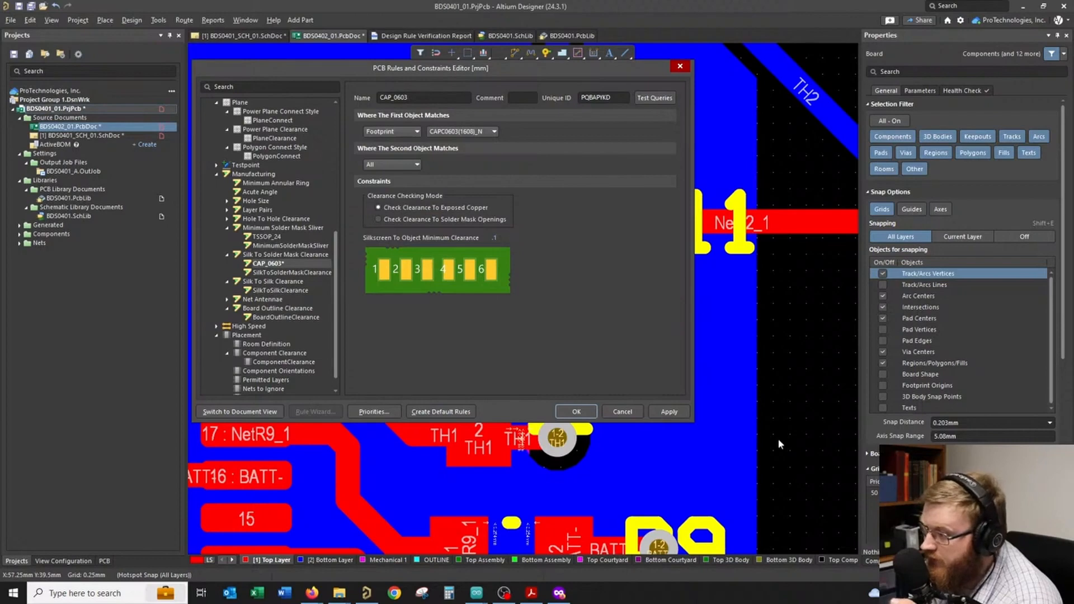
pyautogui.click(669, 411)
pyautogui.click(577, 411)
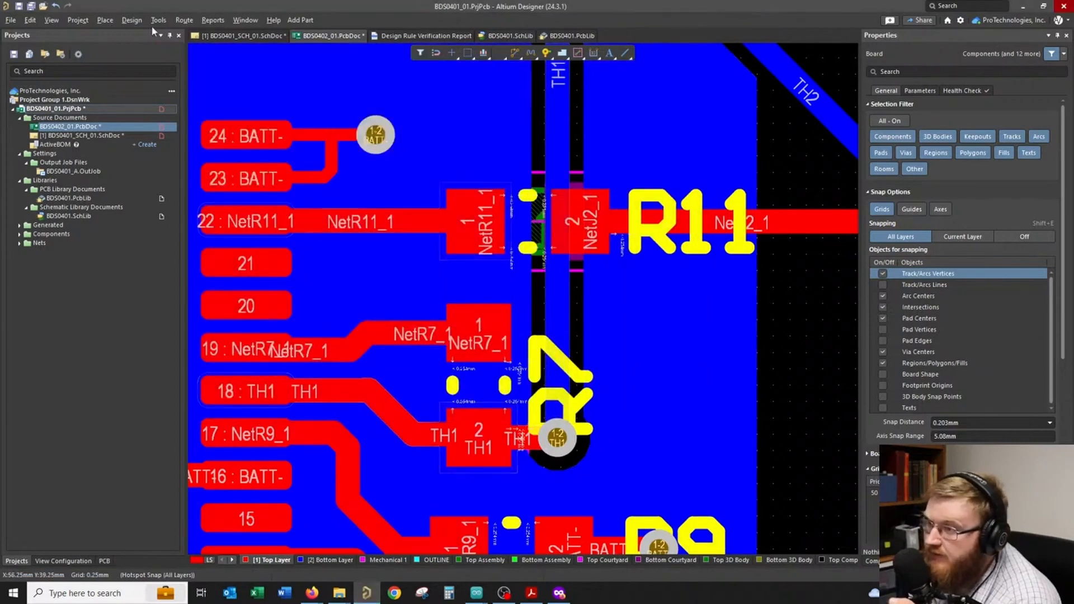
# - Rerun the design rule check with the updated CAP_0603 rule and read the report's silkscreen clearance violations
pyautogui.click(132, 20)
pyautogui.click(177, 34)
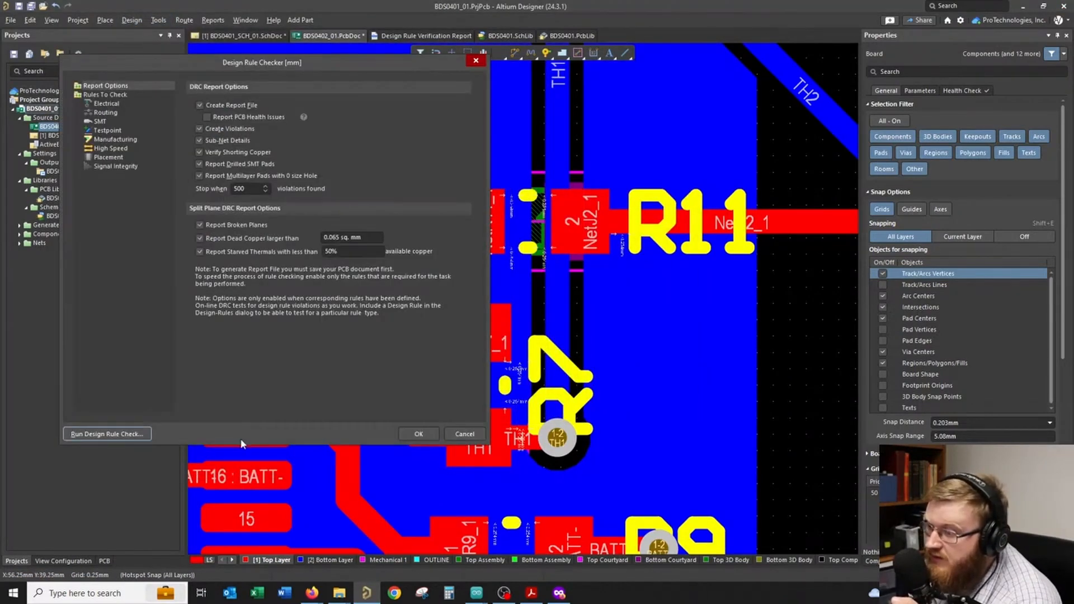
pyautogui.click(107, 434)
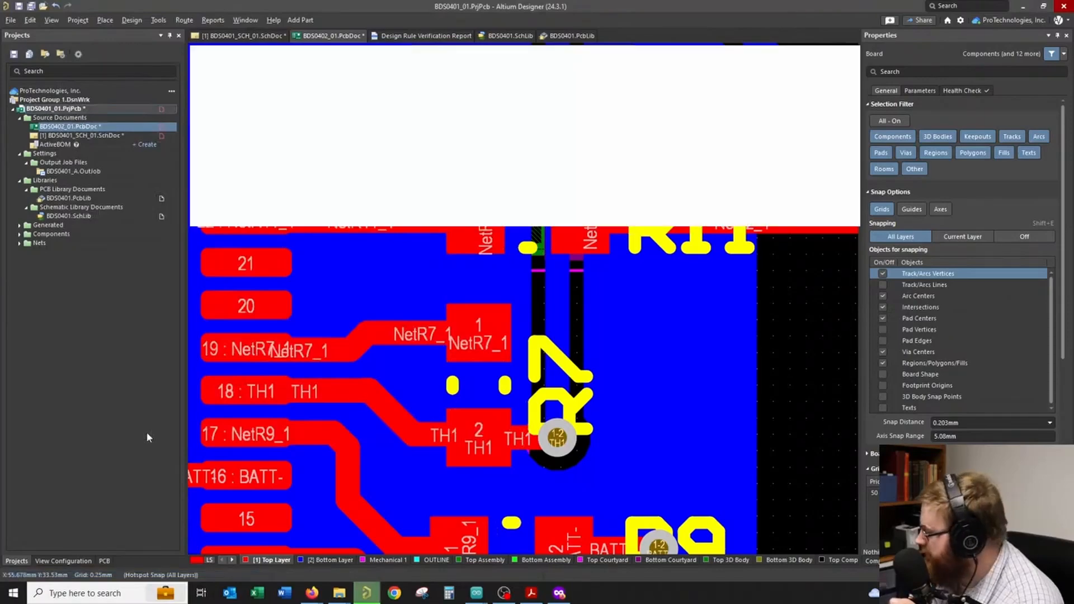
pyautogui.scroll(-5, 385, 434)
pyautogui.scroll(-2, 385, 438)
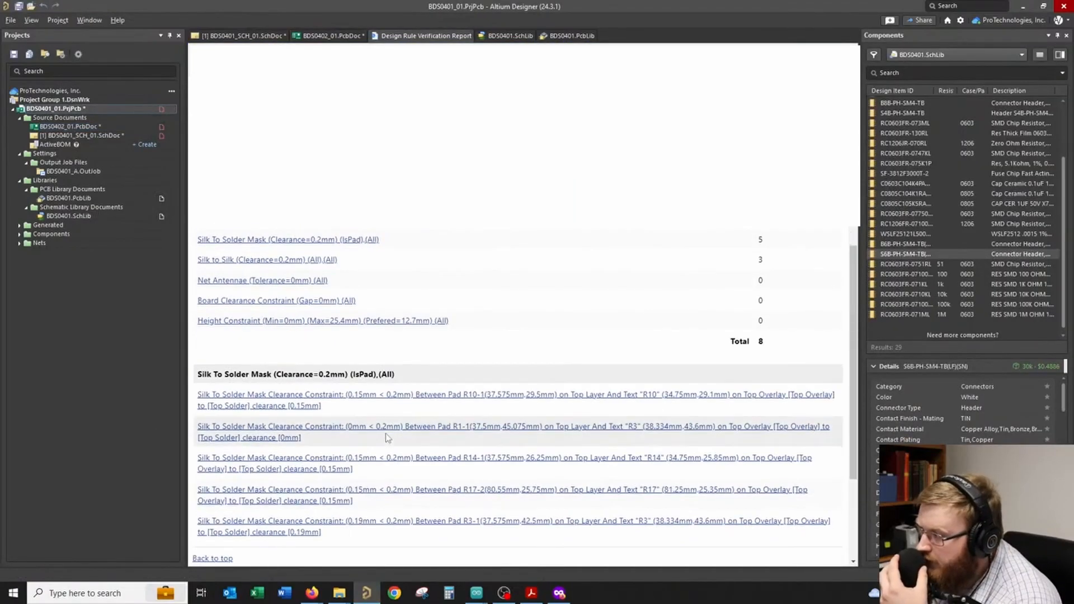
pyautogui.click(347, 243)
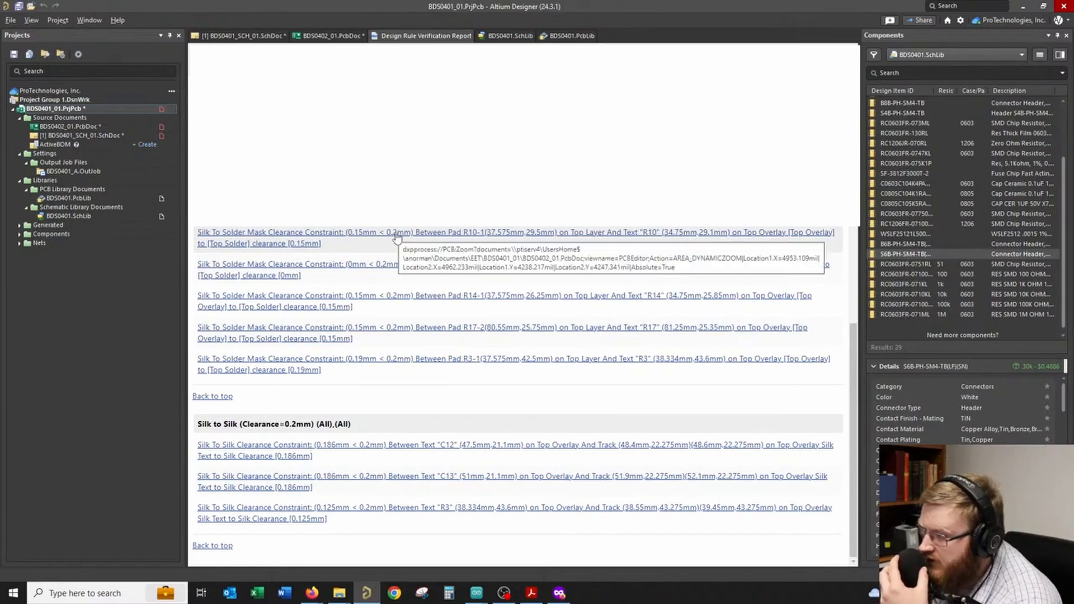
# - Move the R10 and R14 designators slightly away from their pads, and shift the R3 designator up and right of its pad
pyautogui.click(436, 239)
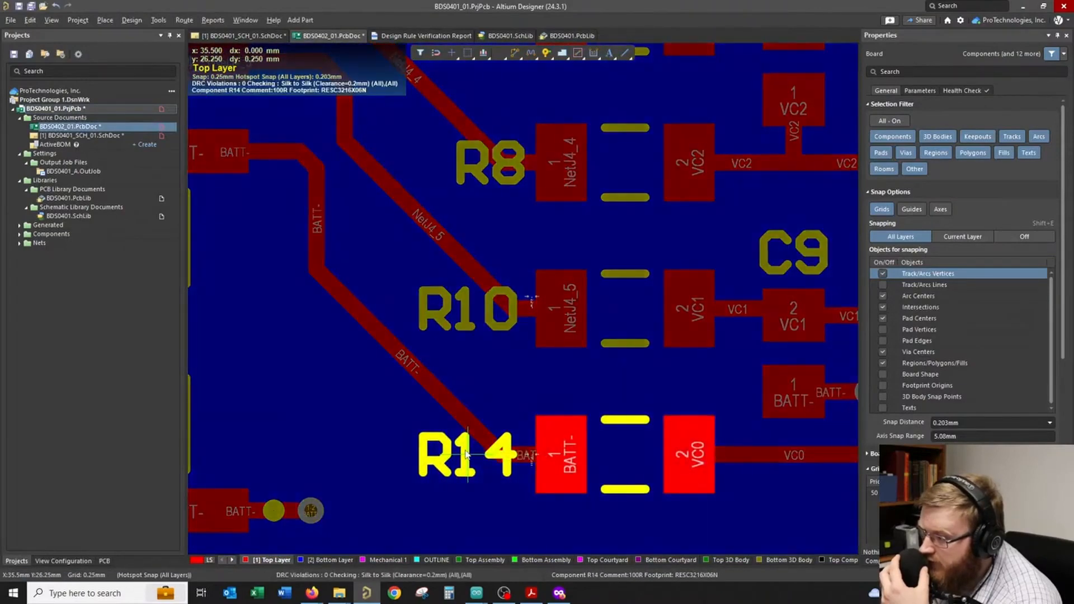
pyautogui.click(468, 455)
pyautogui.keyDown('ctrl'); pyautogui.scroll(-1, 513, 304); pyautogui.keyUp('ctrl')
pyautogui.moveTo(516, 251); pyautogui.dragTo(467, 463, button='right')
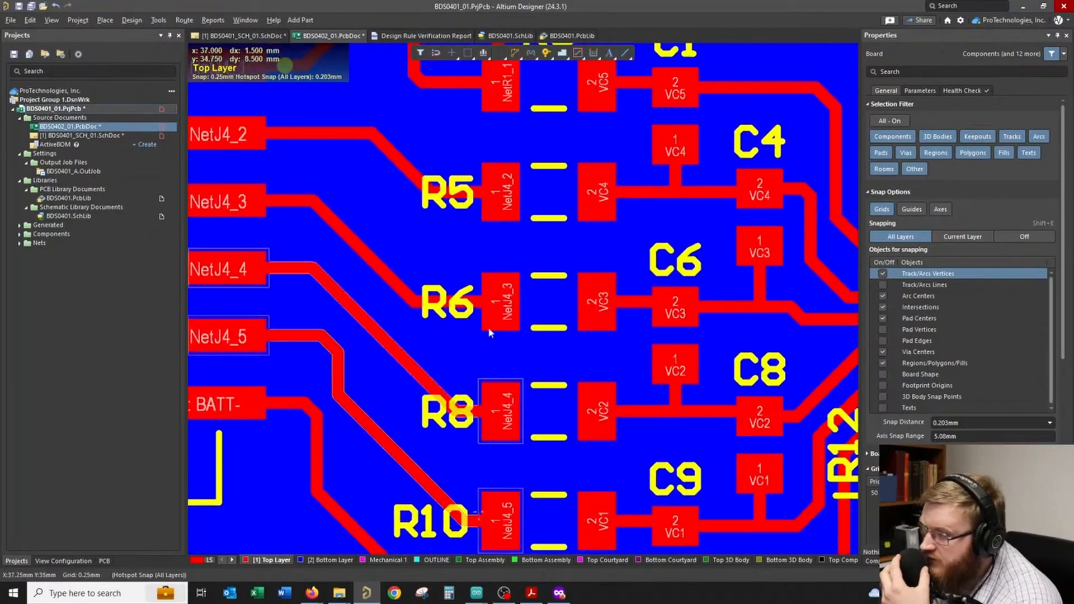
pyautogui.moveTo(495, 302); pyautogui.dragTo(478, 447, button='right')
pyautogui.moveTo(531, 178); pyautogui.dragTo(550, 168)
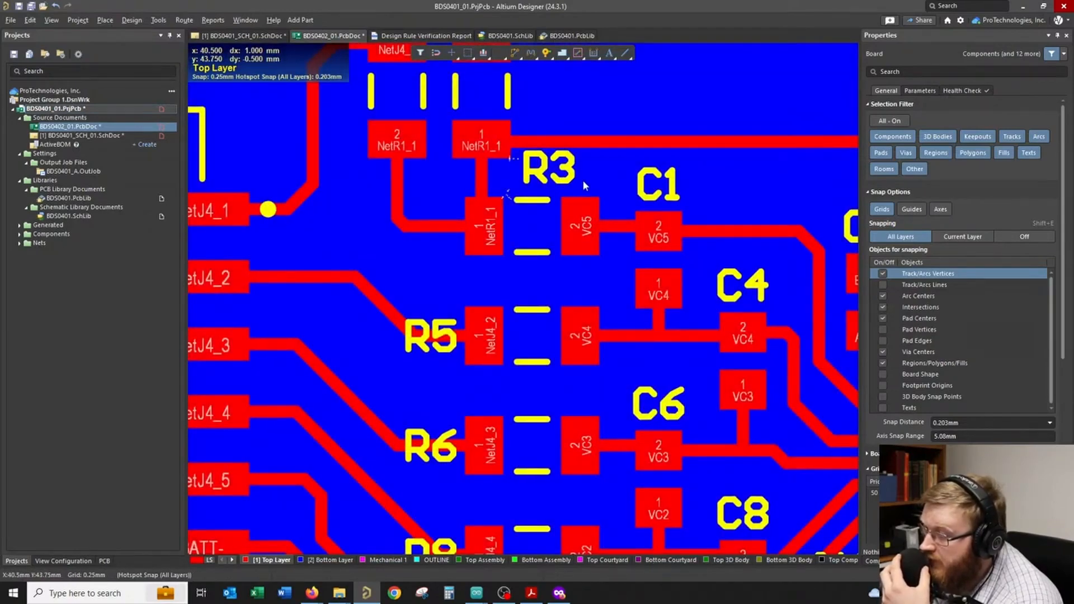
pyautogui.keyDown('ctrl'); pyautogui.scroll(-2, 582, 180); pyautogui.keyUp('ctrl')
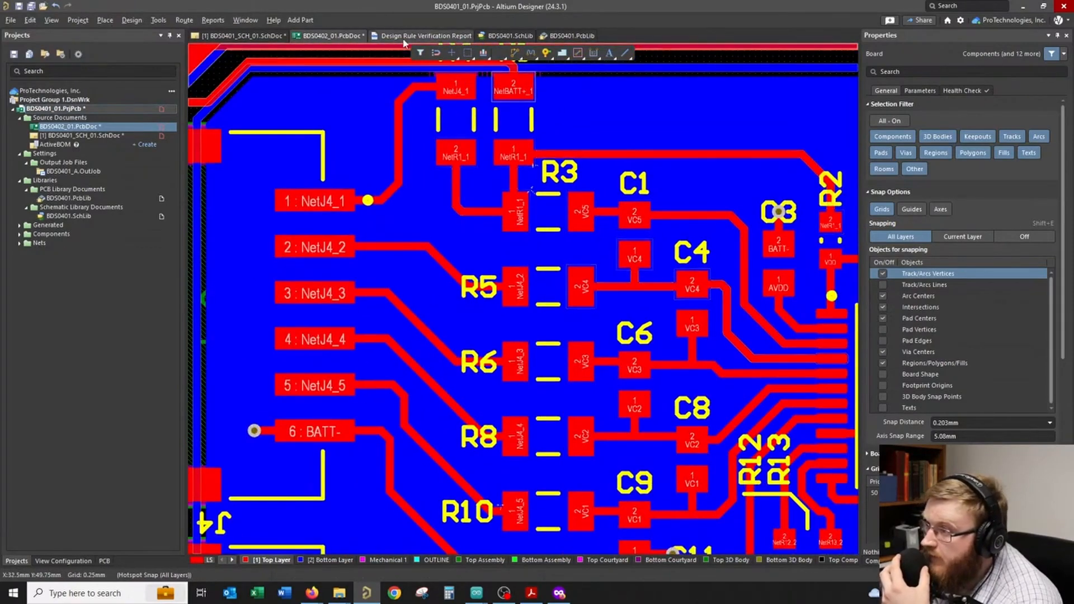
# - Locate the R17-2 pad violation from the report and move the R17 designator slightly away from that pad
pyautogui.click(426, 35)
pyautogui.click(375, 330)
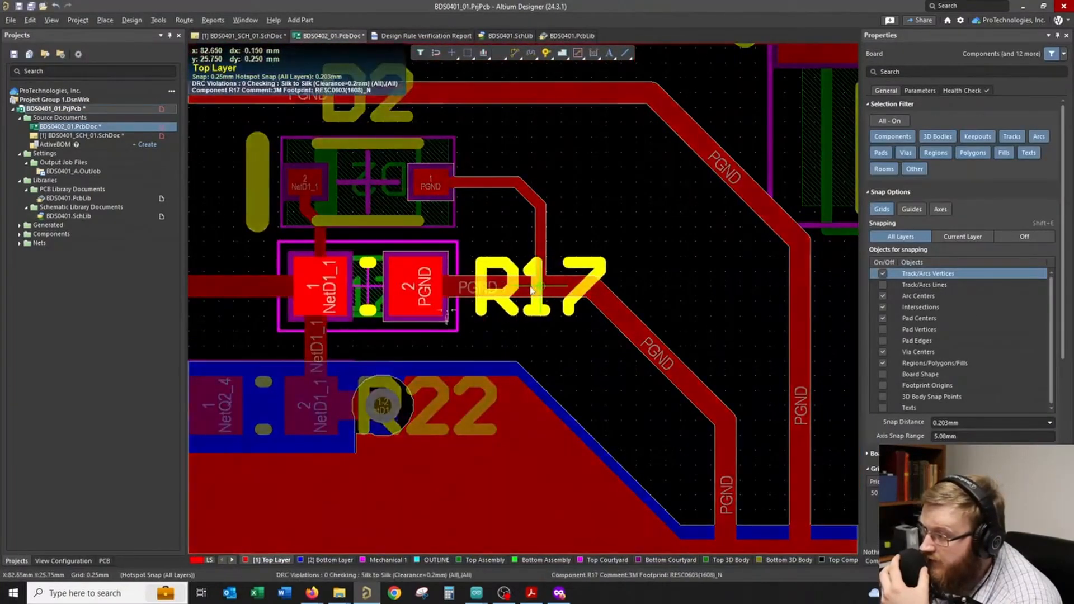
pyautogui.keyDown('ctrl'); pyautogui.scroll(-1, 528, 305); pyautogui.keyUp('ctrl')
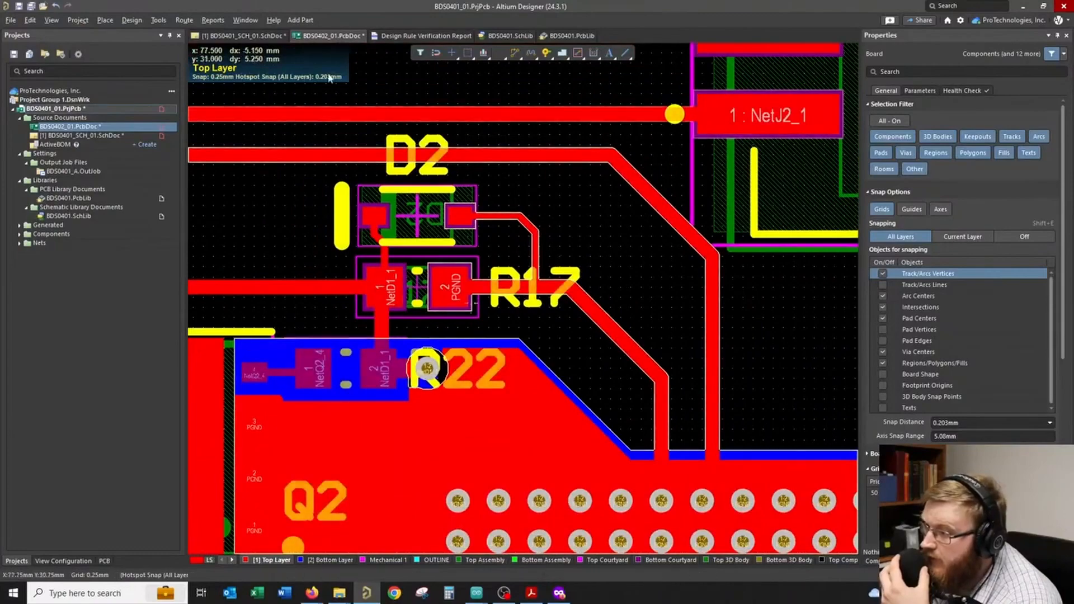
# - Revisit the reported R3 and R14 violations on the board and shift the R3 designator further right, clear of the R1-1 pad
pyautogui.click(398, 36)
pyautogui.click(464, 363)
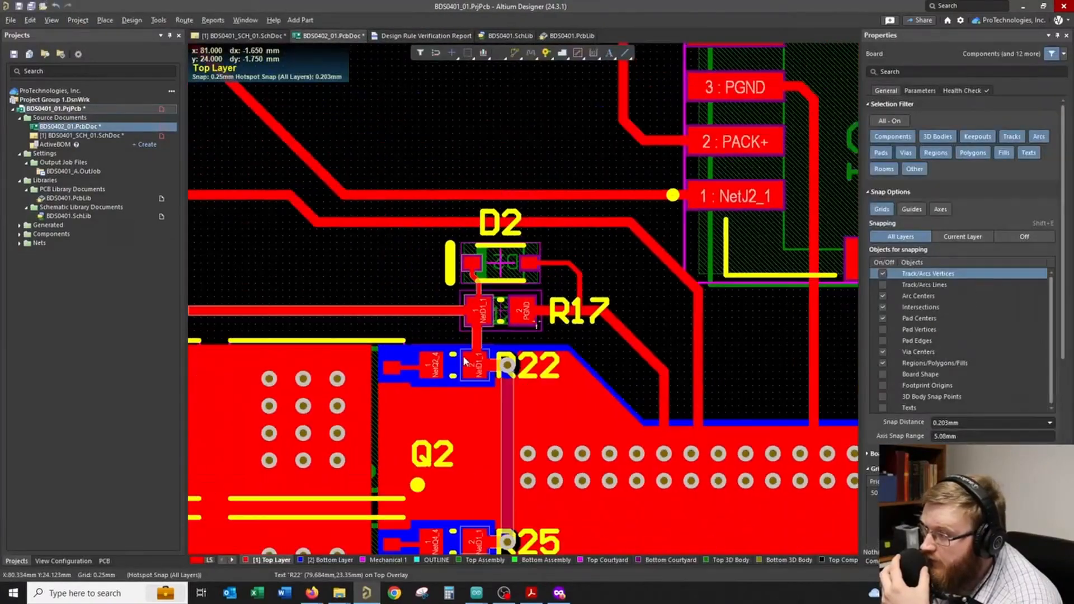
pyautogui.click(425, 36)
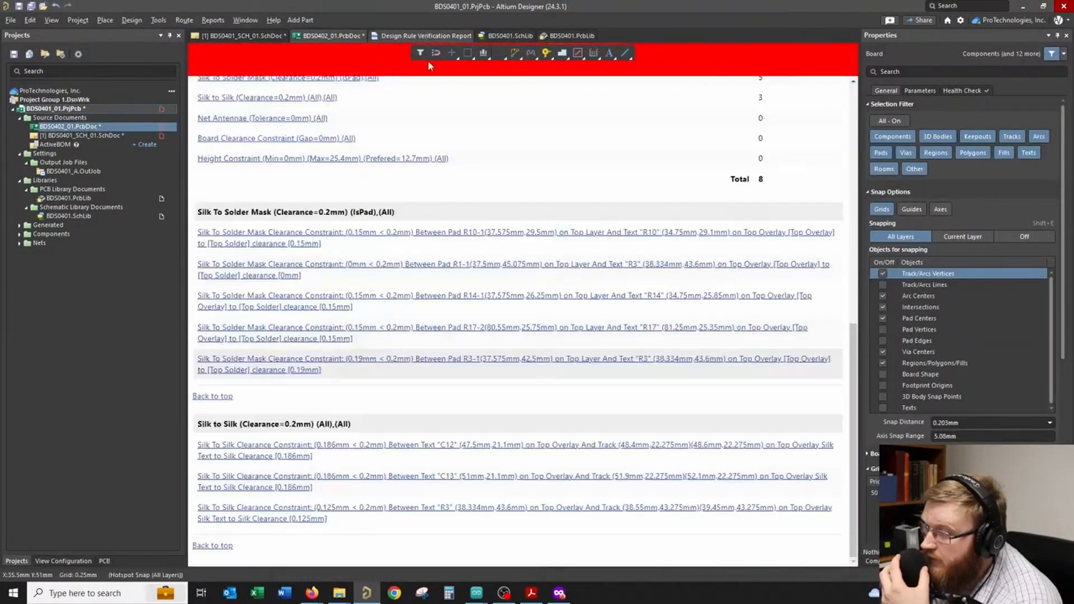
pyautogui.click(477, 304)
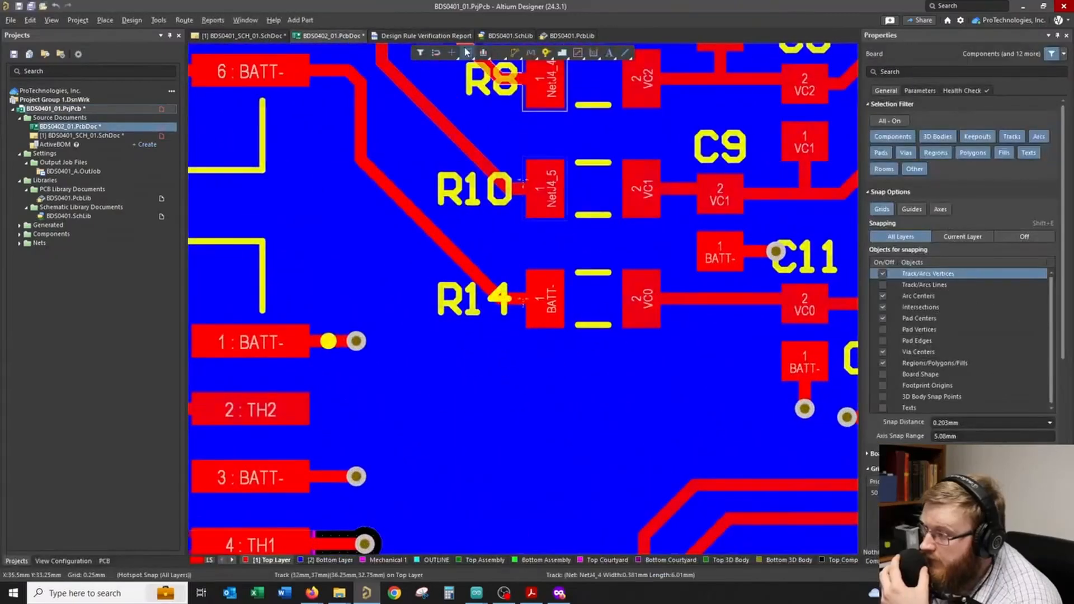
pyautogui.click(453, 37)
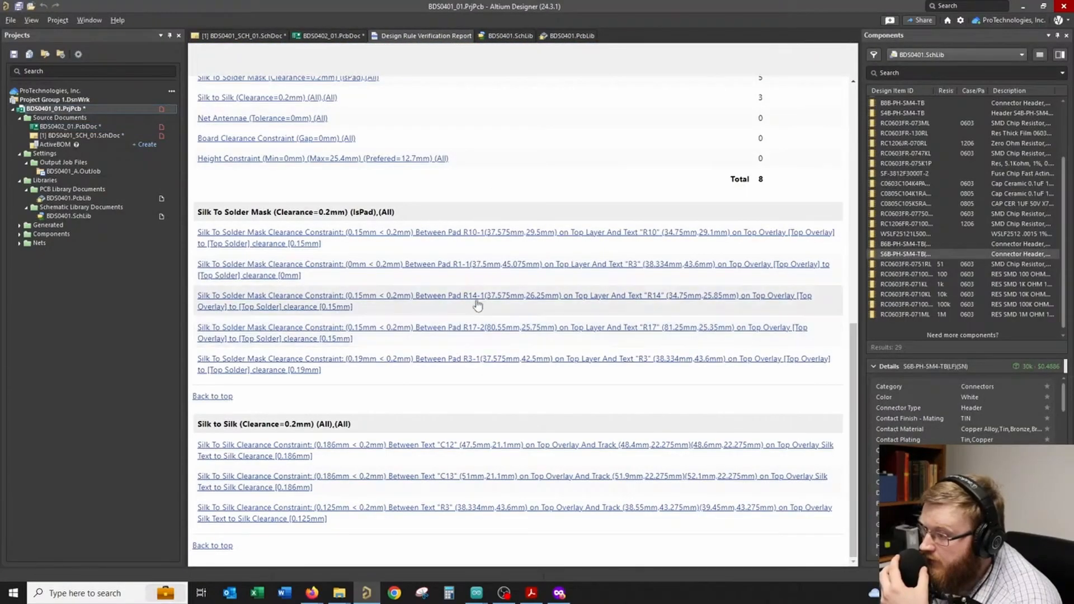
pyautogui.click(494, 264)
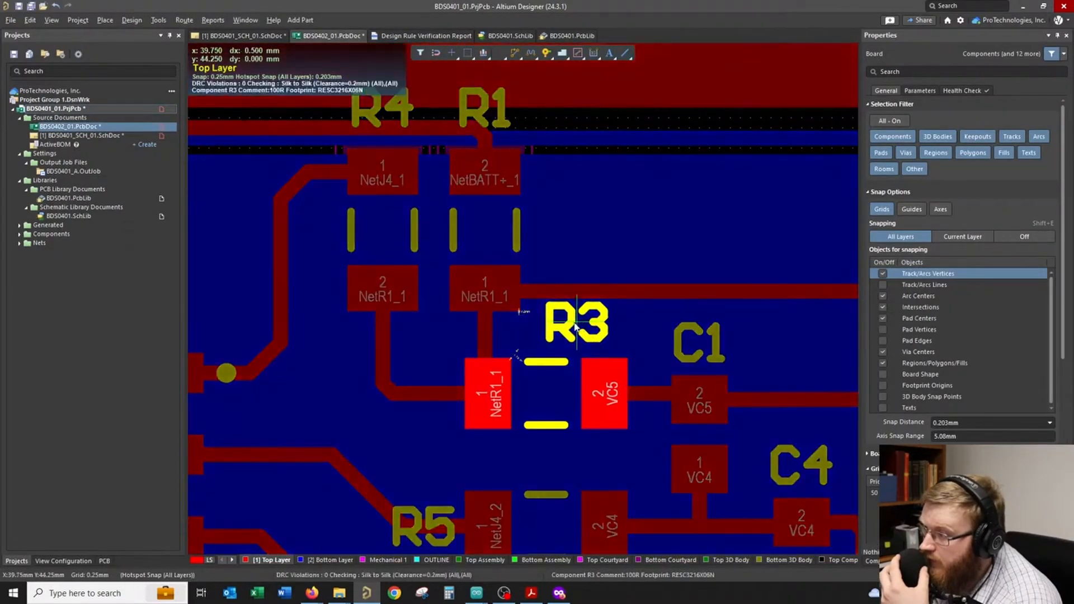
pyautogui.click(576, 327)
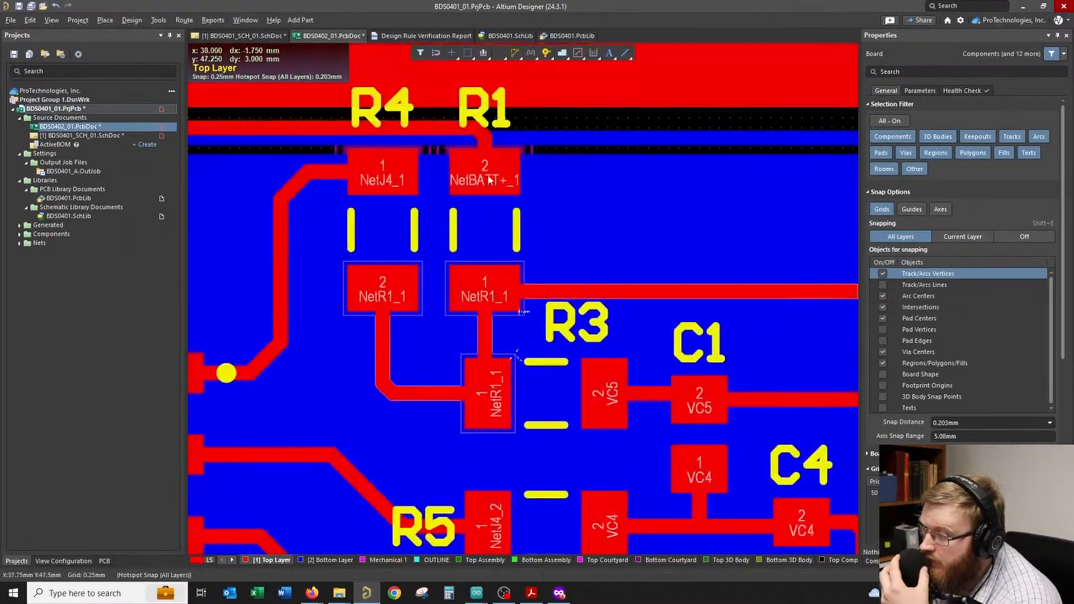
# - Run the design rule check again after the designator moves and review the violations in the new report
pyautogui.click(159, 20)
pyautogui.click(169, 47)
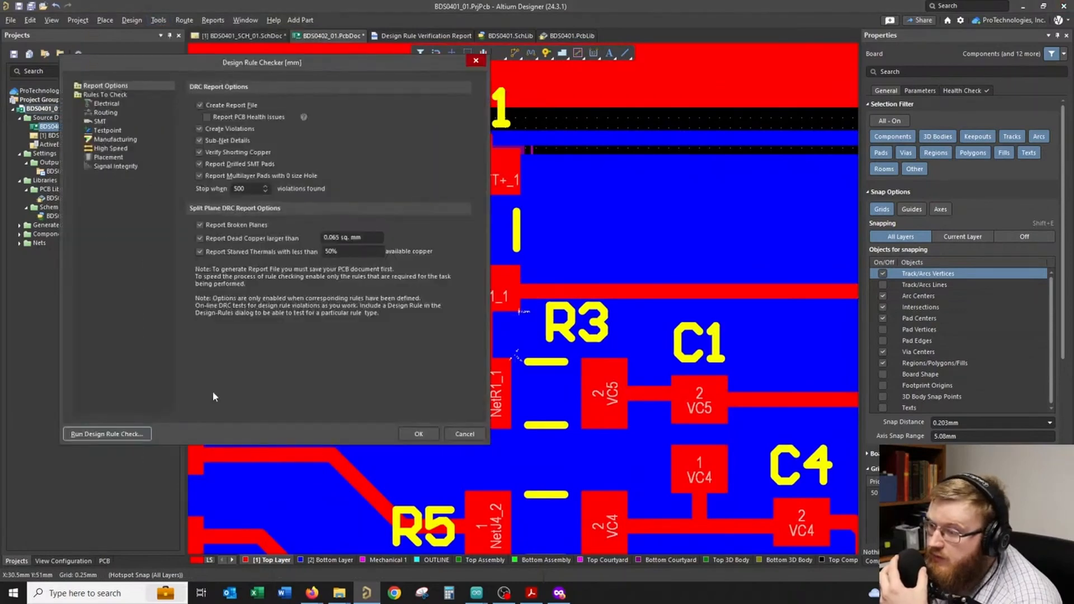
pyautogui.click(111, 436)
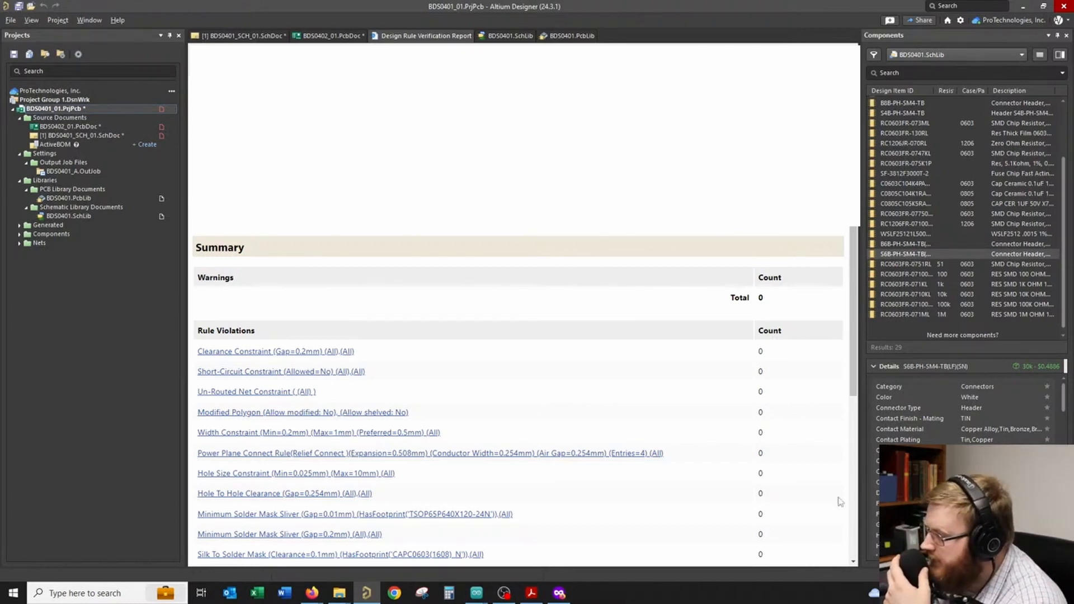
pyautogui.scroll(-3, 674, 451)
pyautogui.scroll(-2, 674, 453)
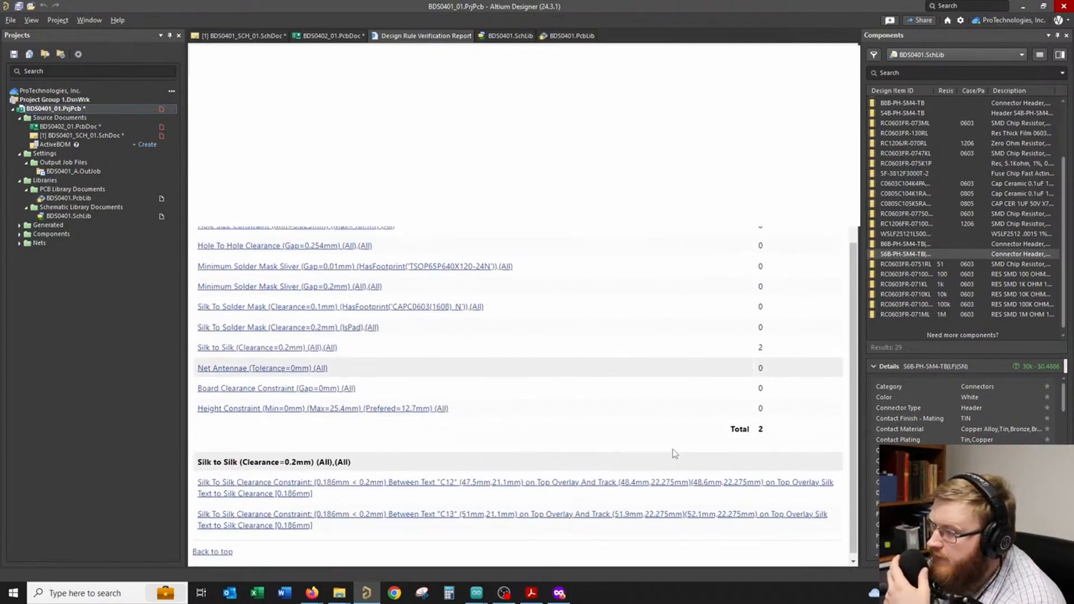
# - Locate the C12 silk to silk violation and move the C13 and C12 designators down, away from their capacitors' silkscreen lines
pyautogui.click(674, 480)
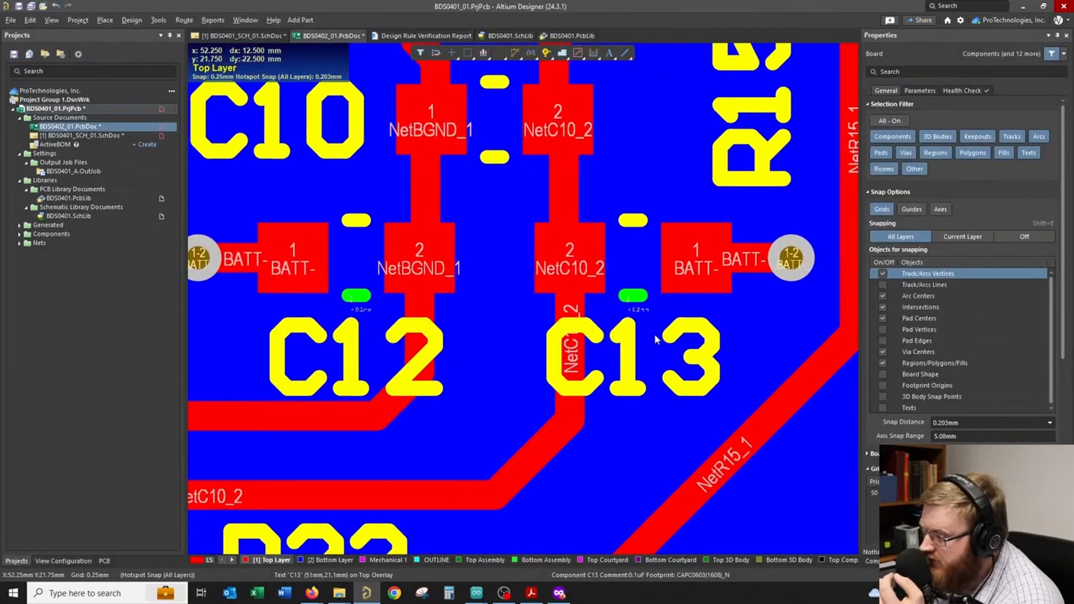
pyautogui.moveTo(634, 357); pyautogui.dragTo(634, 378)
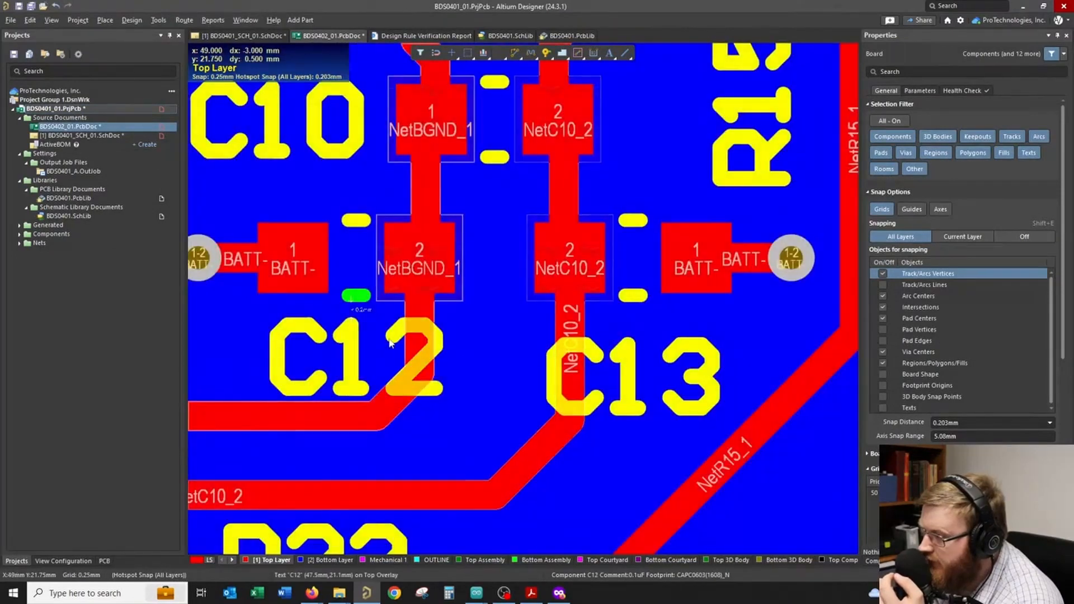
pyautogui.moveTo(357, 357); pyautogui.dragTo(356, 365)
pyautogui.keyDown('ctrl'); pyautogui.scroll(-5, 356, 365); pyautogui.keyUp('ctrl')
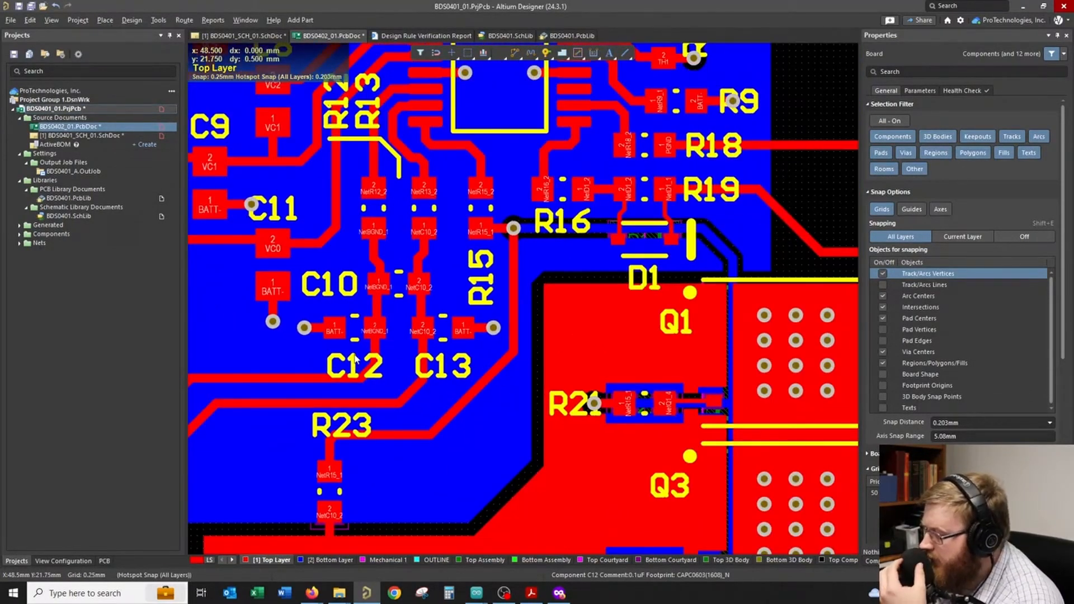
pyautogui.keyDown('ctrl'); pyautogui.scroll(-2, 354, 358); pyautogui.keyUp('ctrl')
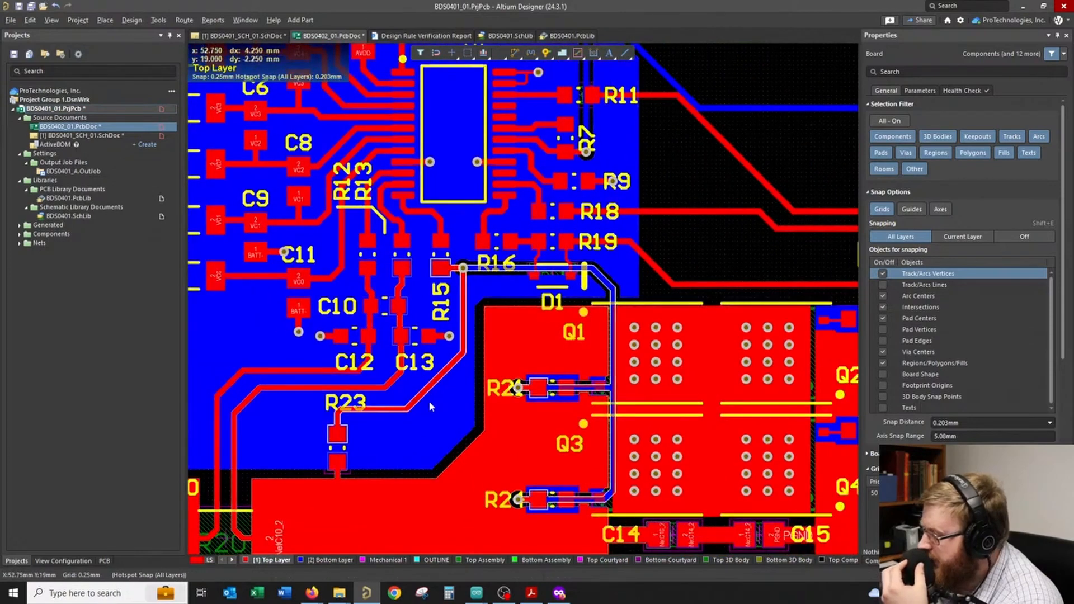
pyautogui.moveTo(429, 401); pyautogui.dragTo(564, 410, button='right')
pyautogui.keyDown('ctrl'); pyautogui.scroll(-2, 563, 410); pyautogui.keyUp('ctrl')
pyautogui.moveTo(335, 359); pyautogui.dragTo(412, 381, button='right')
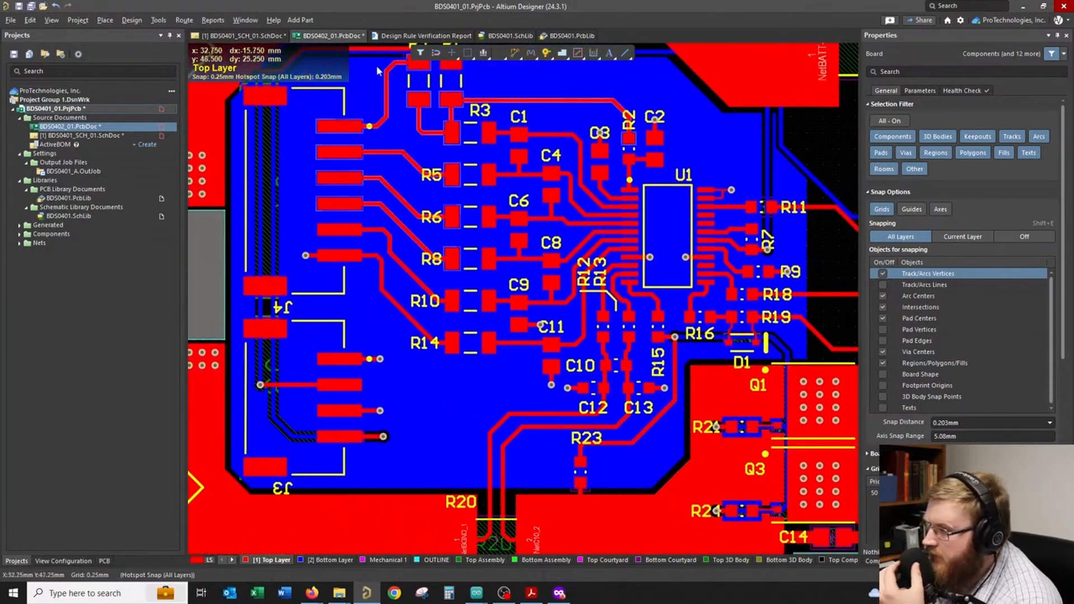
# - Save BDS0402_01.PcbDoc and BDS0401_SCH_01.SchDoc, and return to the board layout
pyautogui.rightClick(355, 40)
pyautogui.click(392, 97)
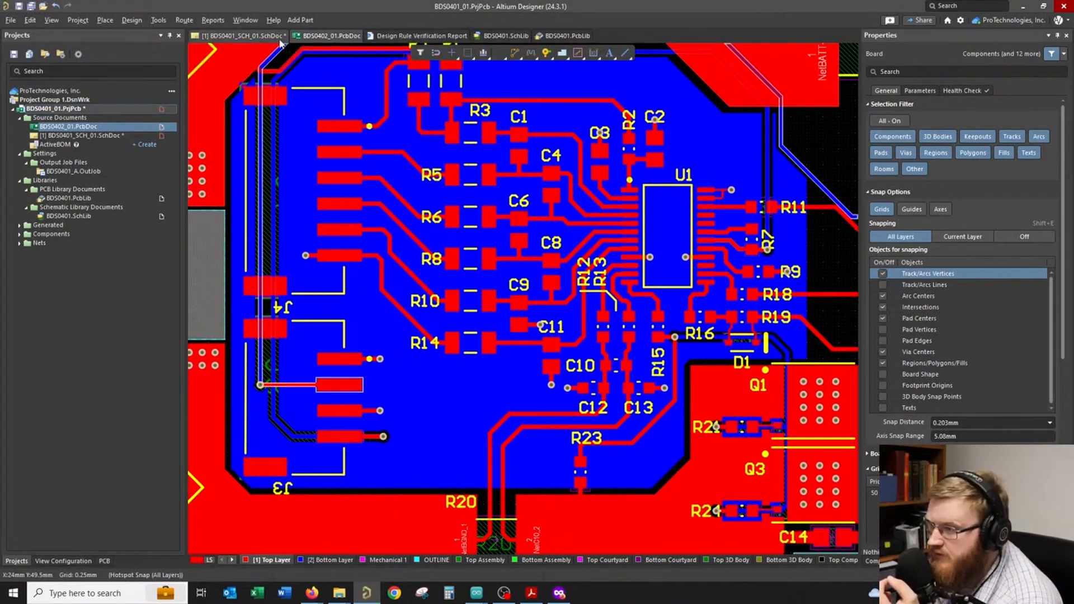
pyautogui.click(162, 21)
pyautogui.click(224, 35)
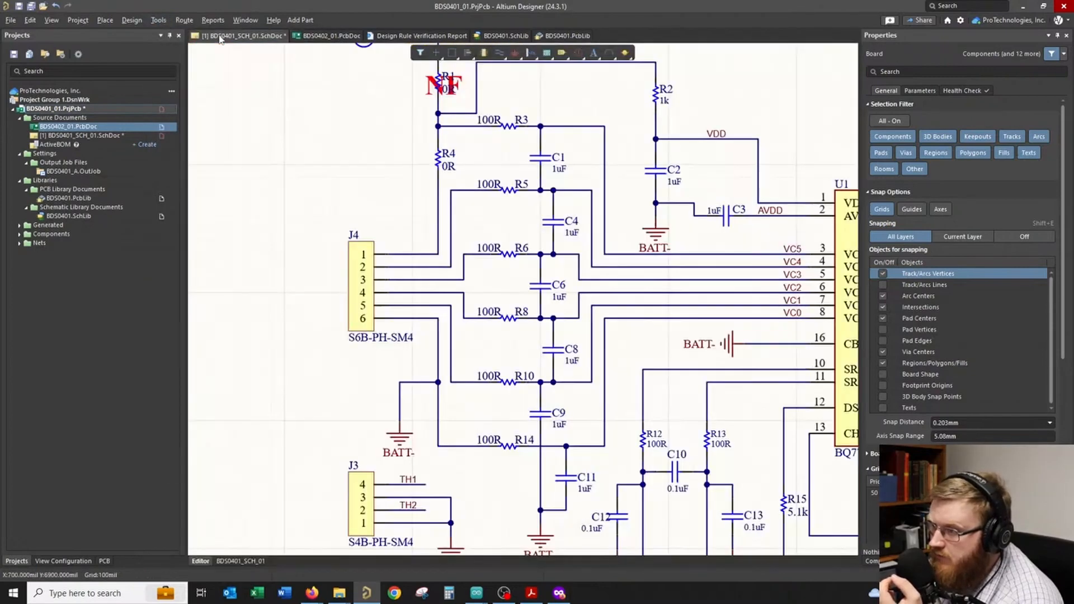
pyautogui.rightClick(220, 36)
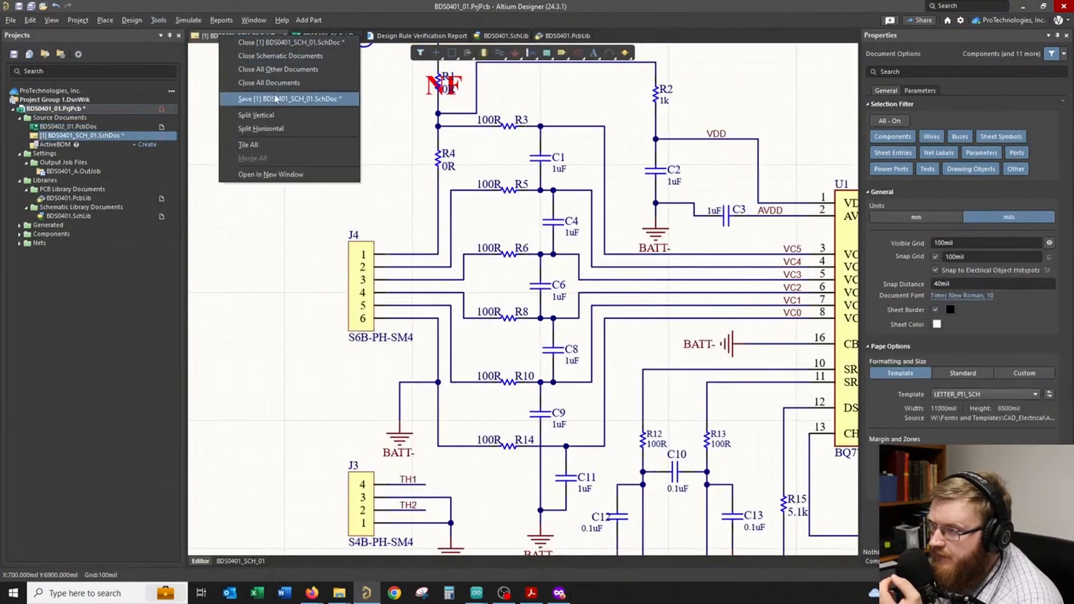
pyautogui.click(277, 99)
pyautogui.click(325, 36)
pyautogui.click(159, 20)
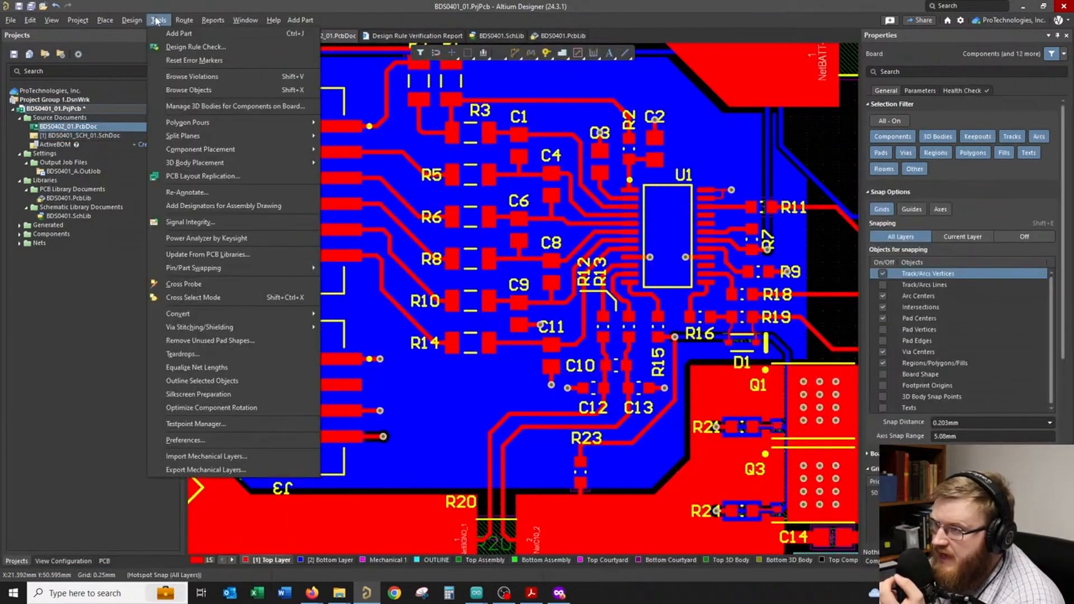
# - Run the design rule check once more, close its report after review, and save the BDS0401_01.PrjPcb project
pyautogui.click(185, 42)
pyautogui.click(129, 434)
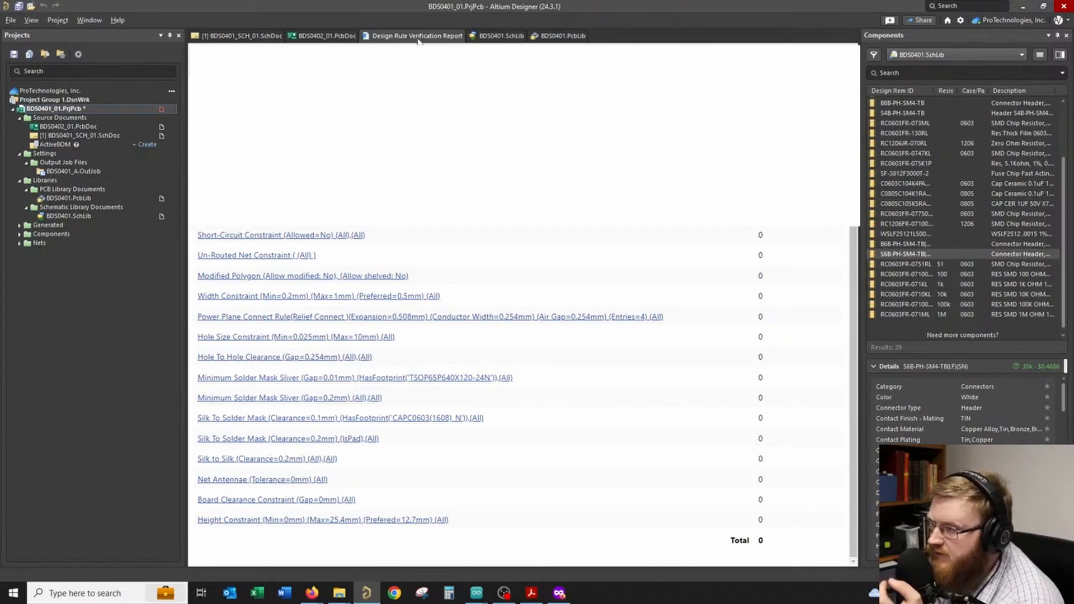
pyautogui.click(440, 41)
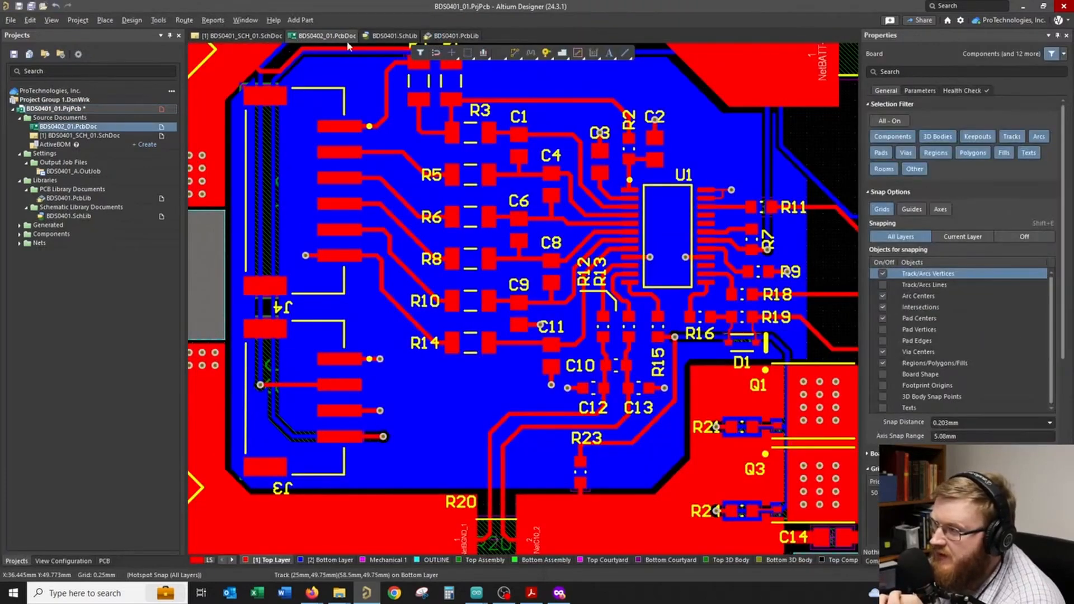
pyautogui.rightClick(150, 109)
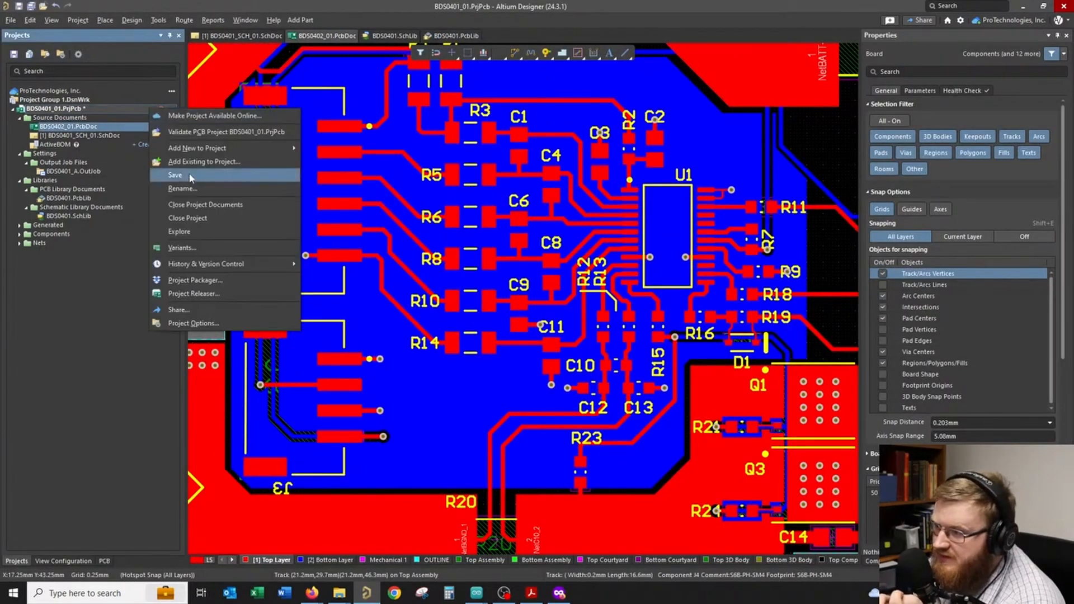
pyautogui.click(191, 176)
# - Examine the whole board in 3D and return to the 2D layout
pyautogui.hotkey('ctrl', 'pagedown')
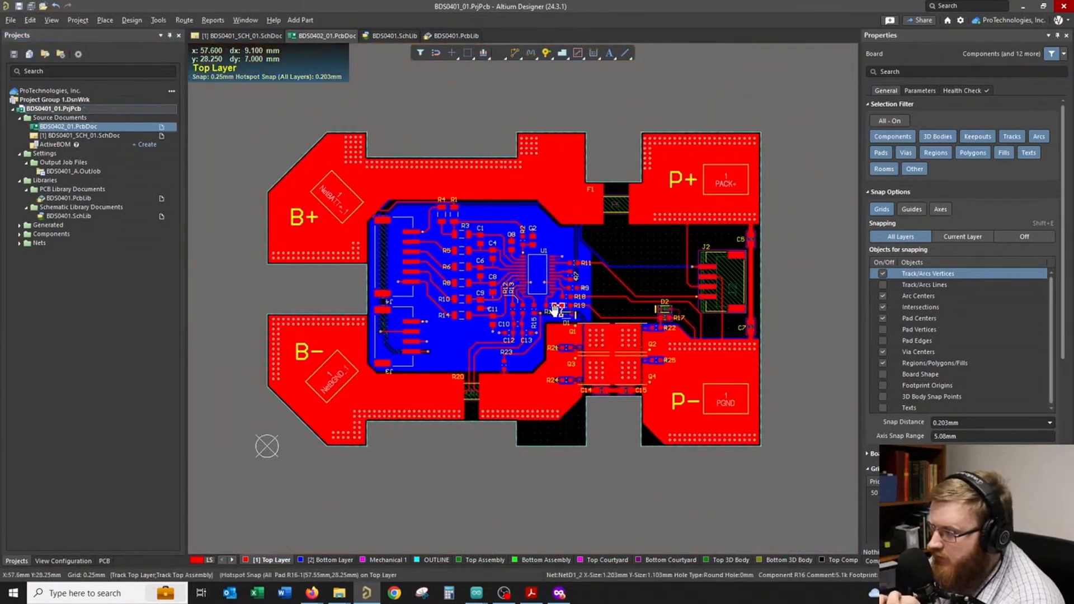
pyautogui.moveTo(822, 424); pyautogui.dragTo(822, 430, button='right')
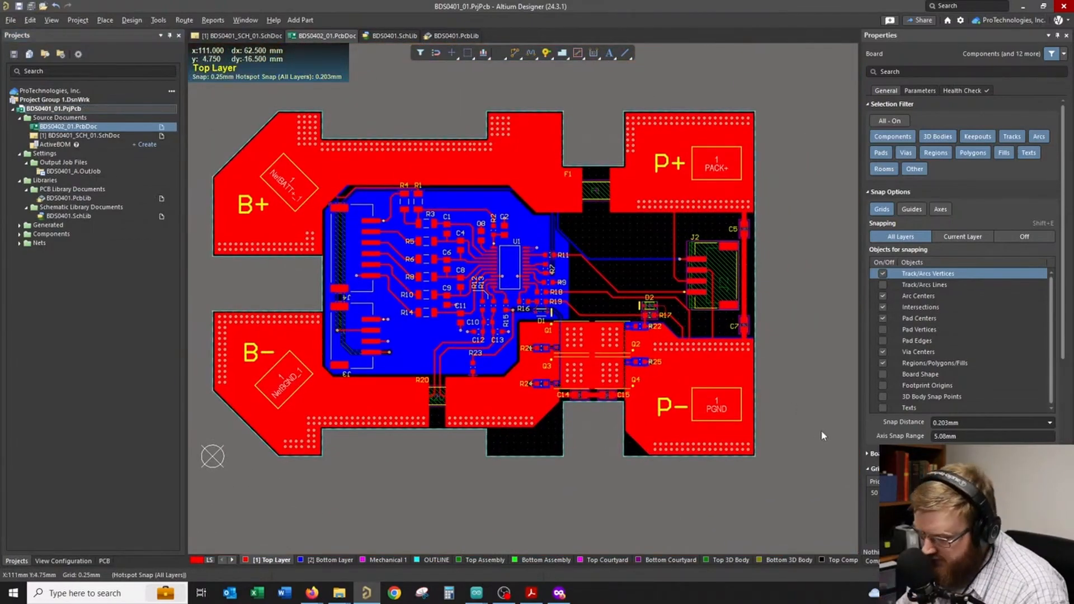
pyautogui.press('3')
pyautogui.keyDown('shift'); pyautogui.moveTo(773, 385); pyautogui.dragTo(675, 295, button='right'); pyautogui.keyUp('shift')
pyautogui.press('2')
# - Place a text string on the Top Layer in the empty area below fuse F1
pyautogui.keyDown('ctrl'); pyautogui.scroll(3, 576, 164); pyautogui.keyUp('ctrl')
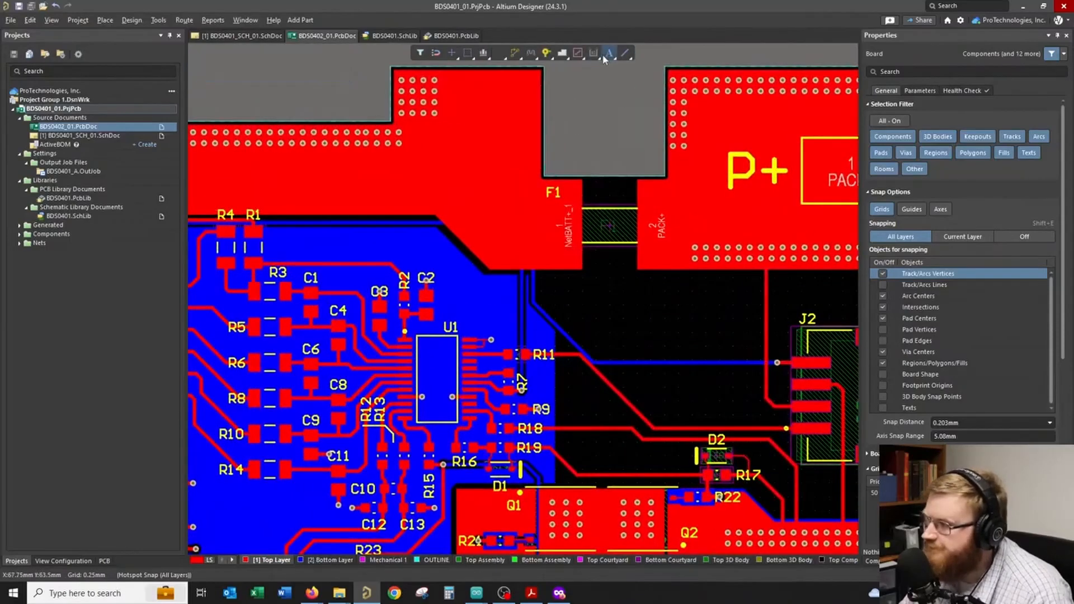
pyautogui.click(560, 323)
pyautogui.rightClick(547, 305)
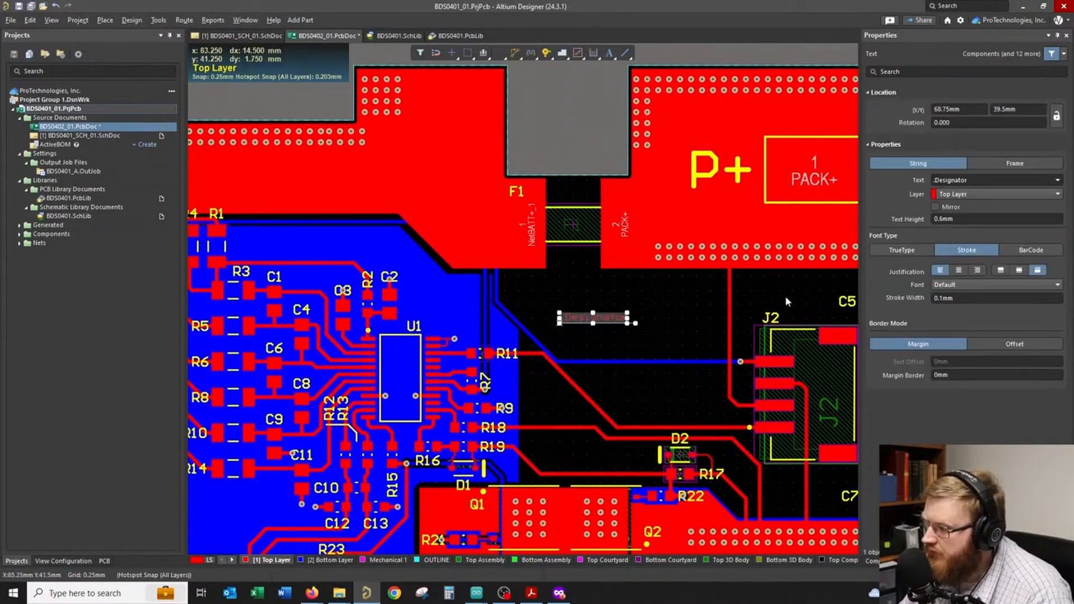
# - Set the new string's text to the board number BDS0402_01
pyautogui.click(990, 180)
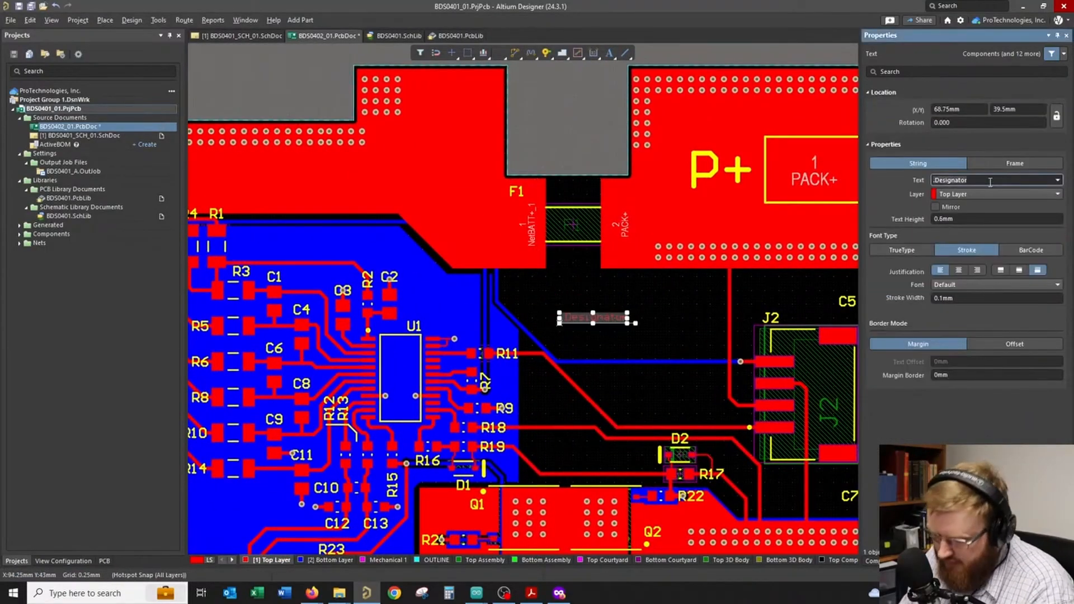
pyautogui.hotkey('ctrl', 'a')
pyautogui.write('B')
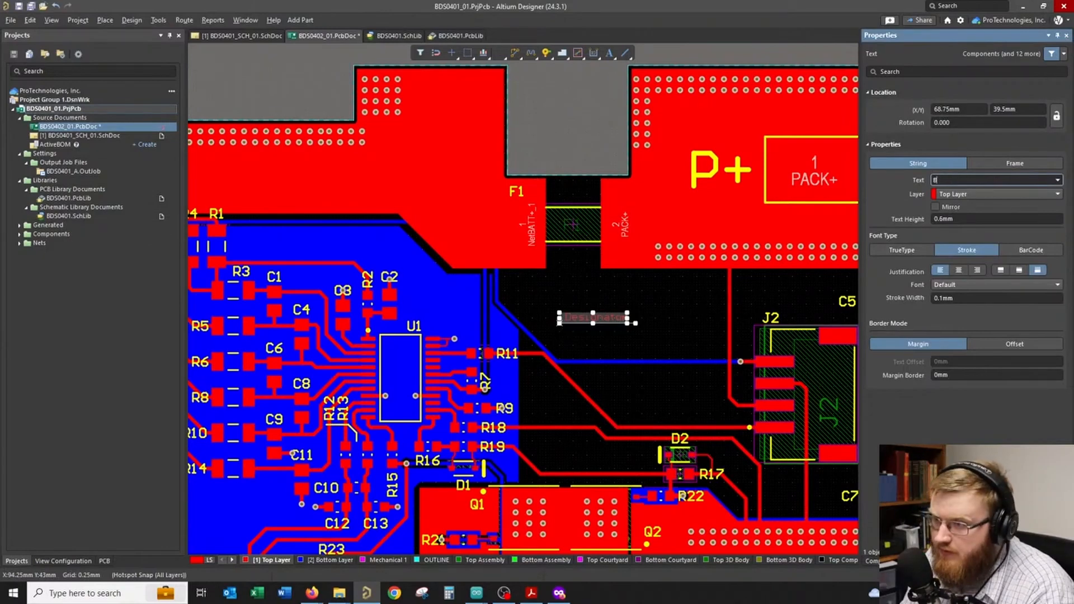
pyautogui.write('DS0401')
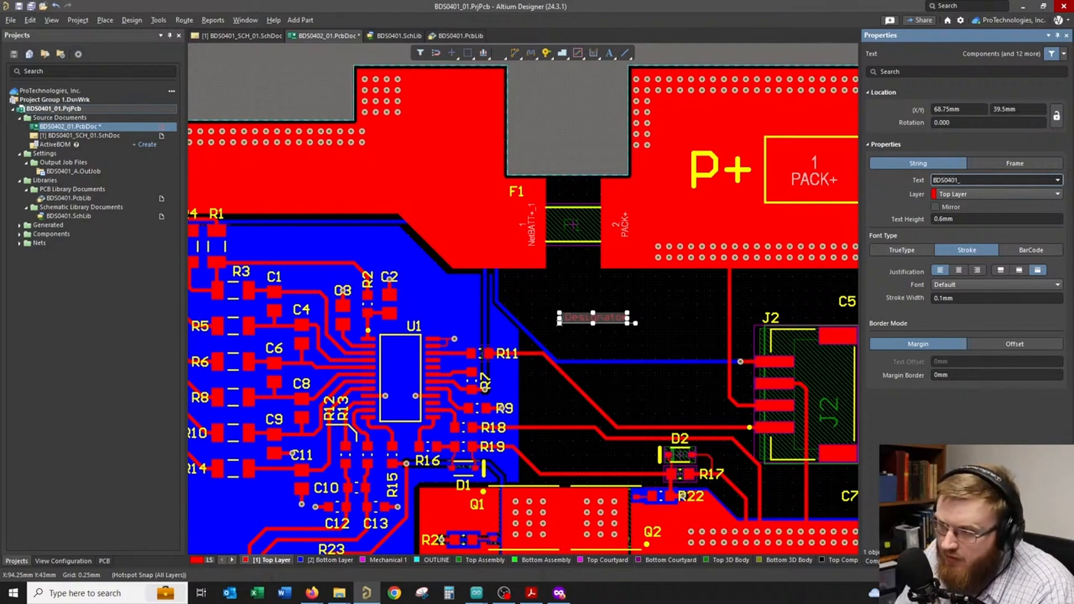
pyautogui.write('_')
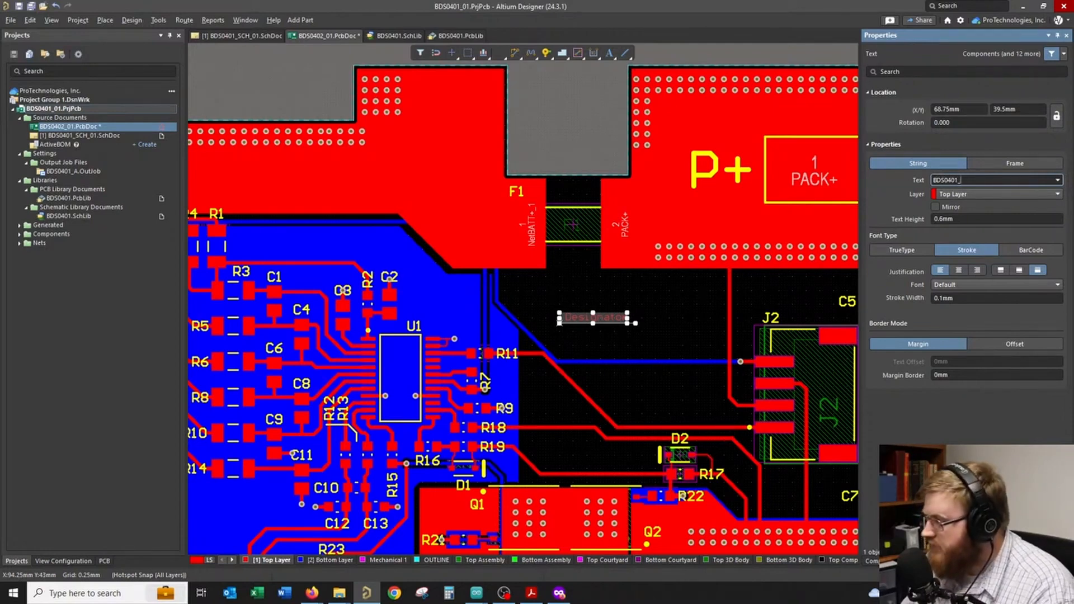
pyautogui.write('01')
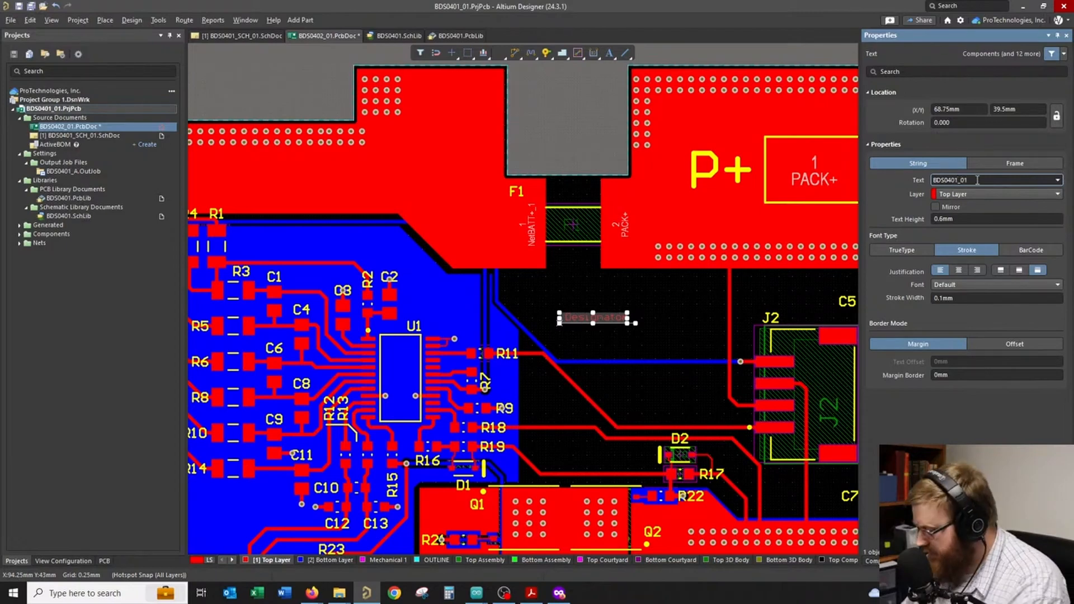
pyautogui.click(957, 180)
pyautogui.press('BackSpace')
pyautogui.write('2')
pyautogui.press('Return')
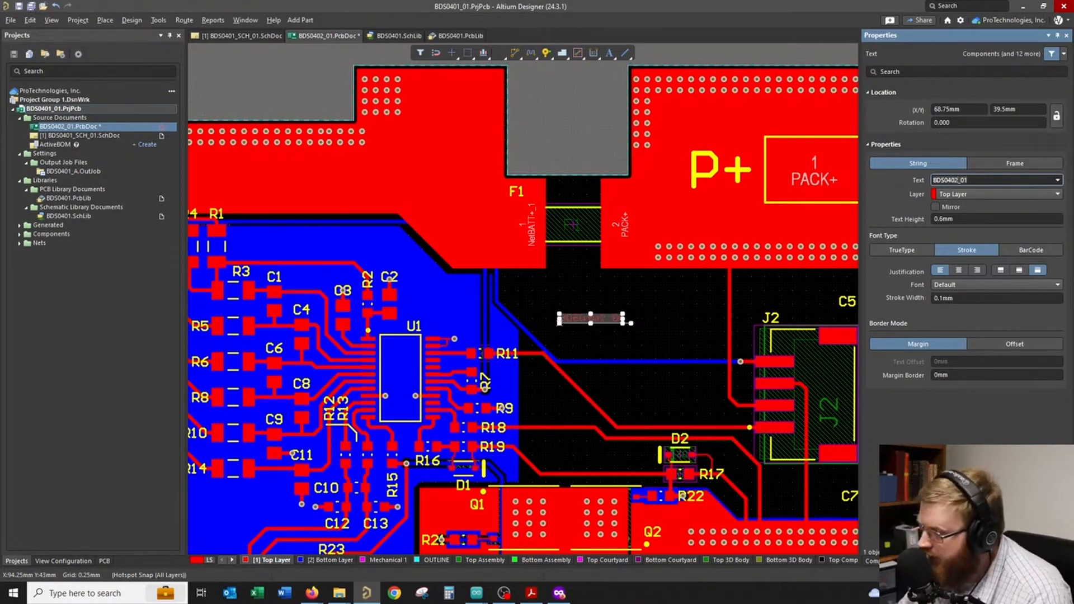
# - Set the board number string's text height to 2 mm and its stroke width to 0.5 mm
pyautogui.click(955, 296)
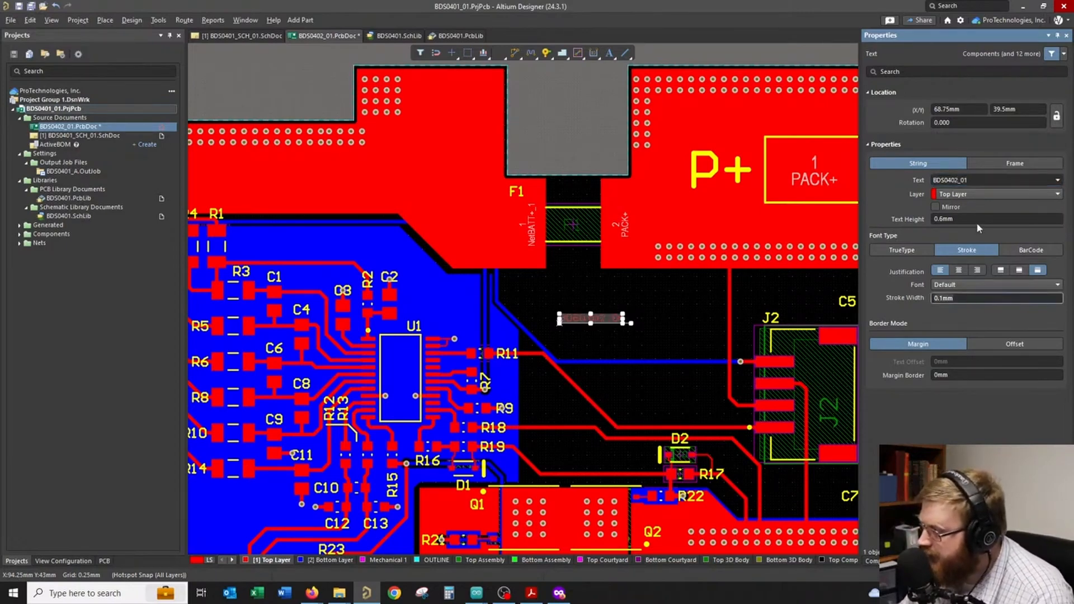
pyautogui.click(980, 218)
pyautogui.write('2')
pyautogui.press('Return')
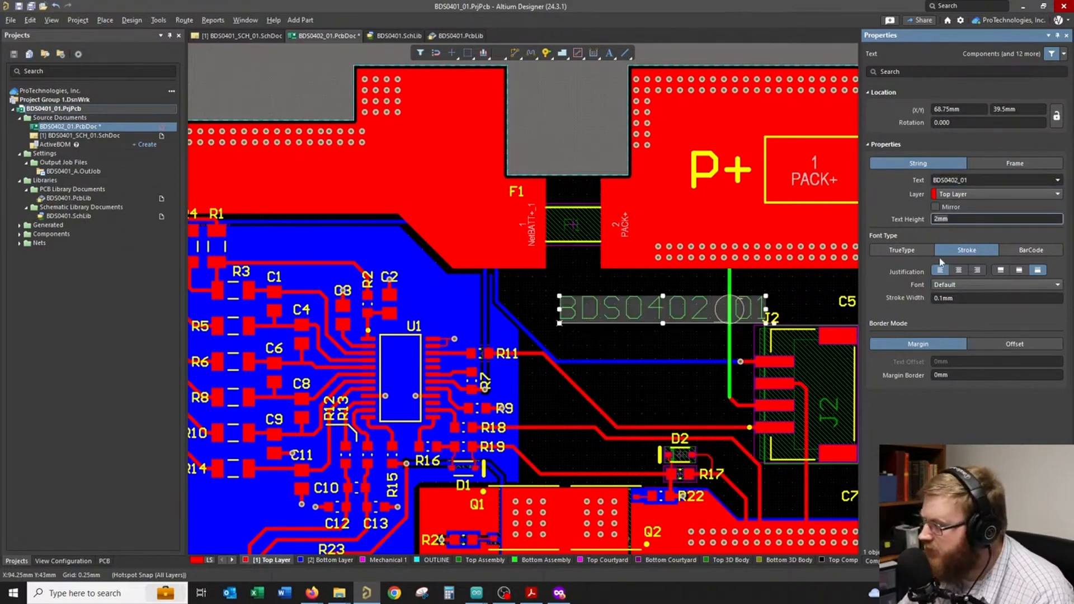
pyautogui.click(985, 298)
pyautogui.write('0.5')
pyautogui.press('Return')
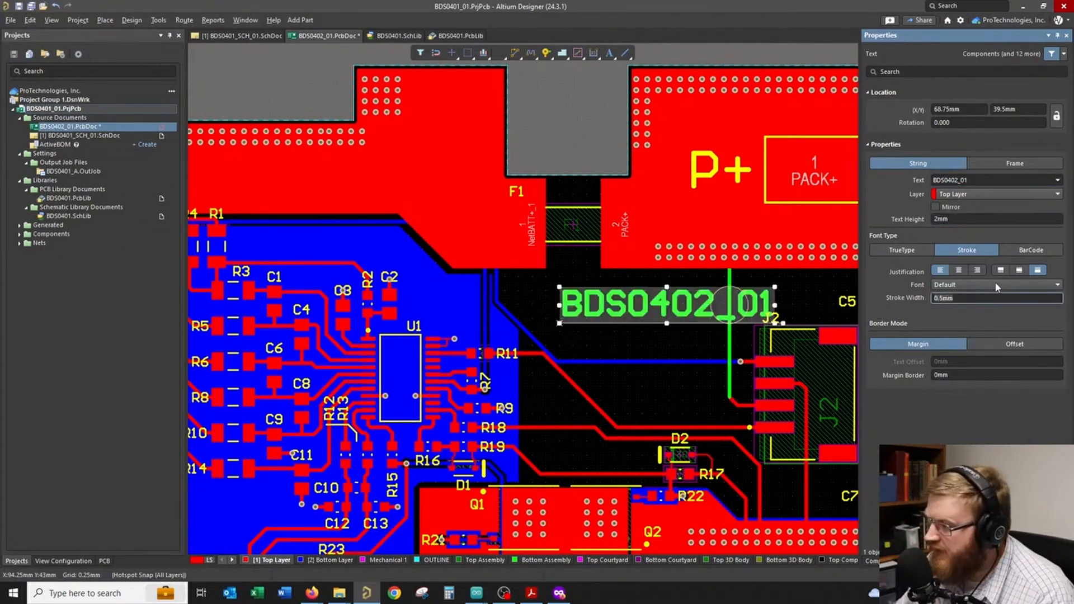
# - Move the BDS0402_01 string left, clear of the J2 designator and the vertical track beside it
pyautogui.click(637, 347)
pyautogui.keyDown('ctrl'); pyautogui.scroll(1, 649, 330); pyautogui.keyUp('ctrl')
pyautogui.moveTo(651, 314); pyautogui.dragTo(482, 335)
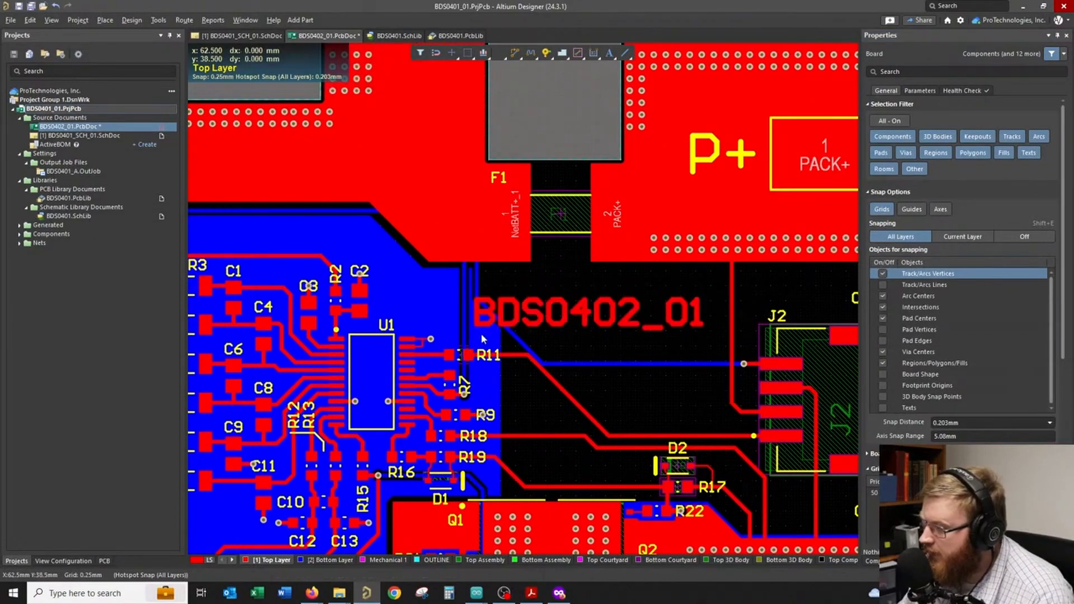
# - Check in 3D how the BDS0402_01 text looks on the board and return to the 2D layout
pyautogui.hotkey('ctrl', 'pagedown')
pyautogui.press('3')
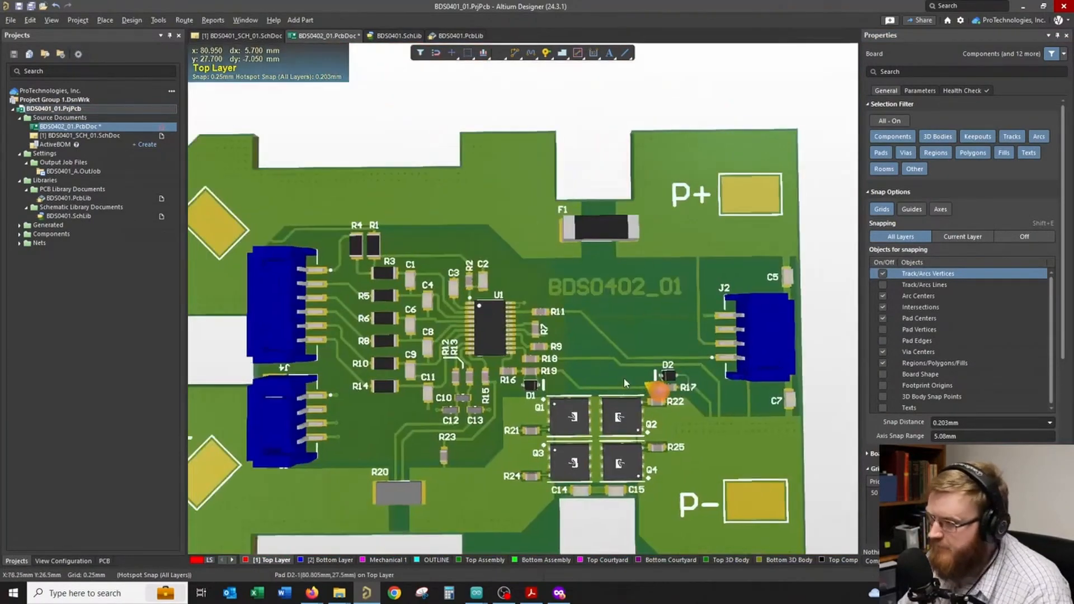
pyautogui.keyDown('shift'); pyautogui.moveTo(626, 383); pyautogui.dragTo(643, 364, button='right'); pyautogui.keyUp('shift')
pyautogui.press('2')
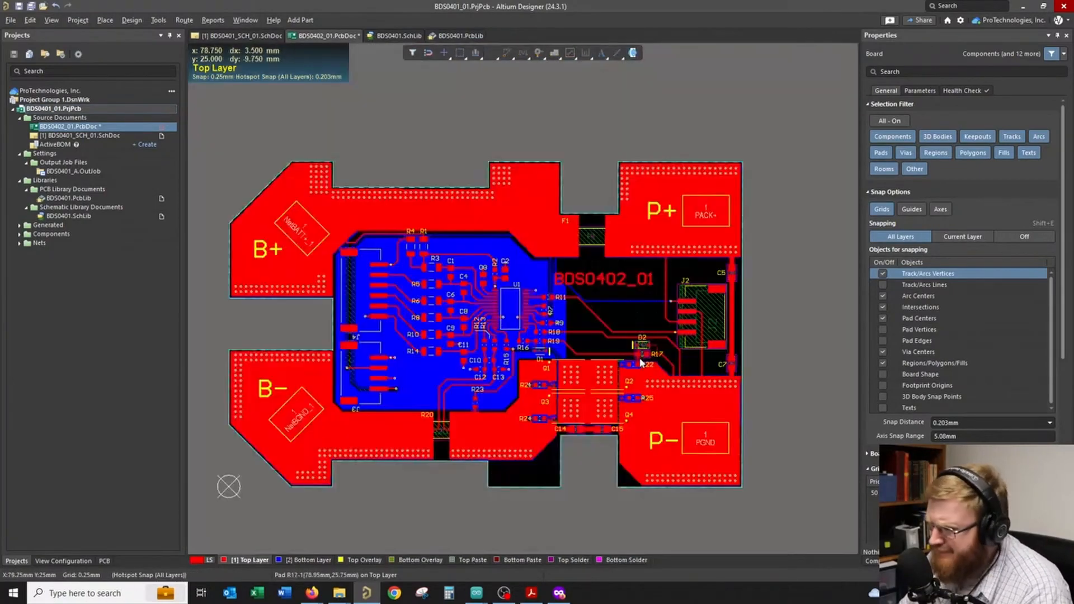
# - Check the BDS0402_01 text's placement in the layout and save the board document
pyautogui.keyDown('ctrl'); pyautogui.scroll(3, 642, 361); pyautogui.keyUp('ctrl')
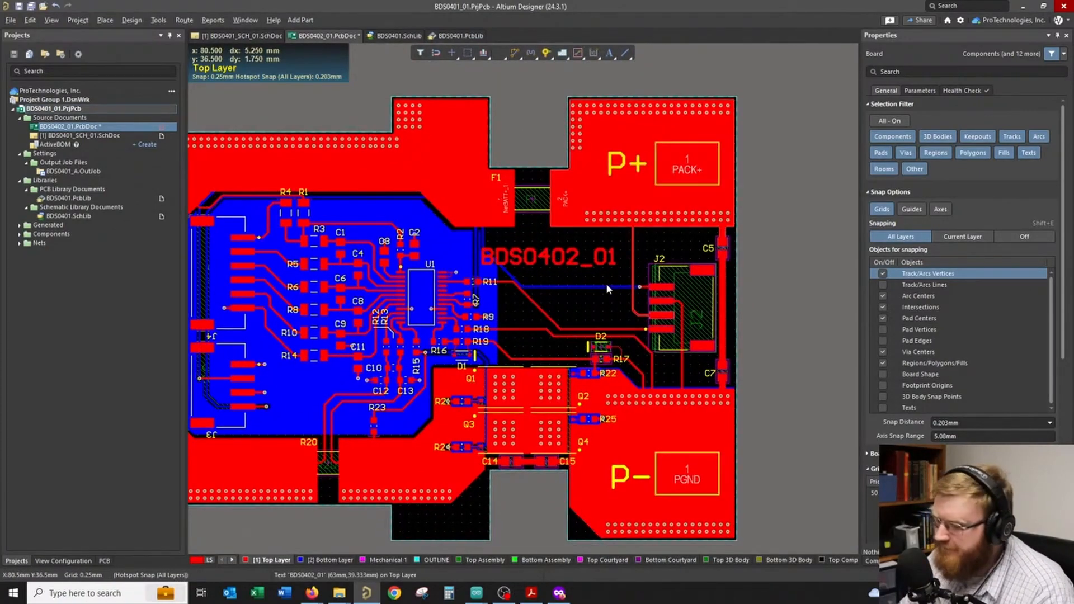
pyautogui.keyDown('ctrl'); pyautogui.scroll(-2, 600, 270); pyautogui.keyUp('ctrl')
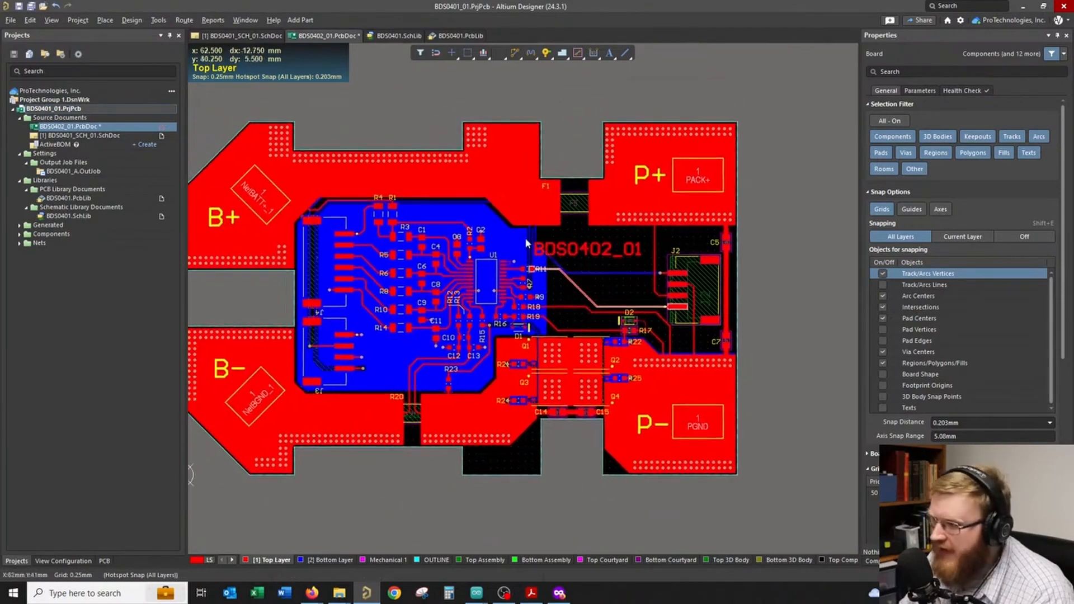
pyautogui.rightClick(354, 36)
pyautogui.click(380, 98)
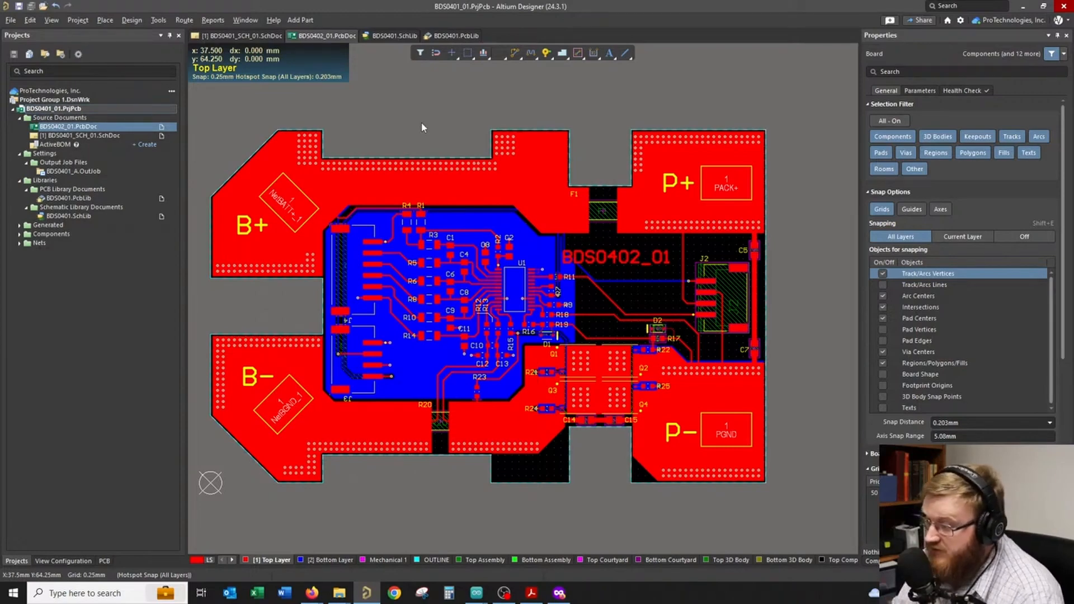
# - Examine the finished board in 3D, including an angled perspective, and compare it with the 2D layout
pyautogui.press('3')
pyautogui.keyDown('shift'); pyautogui.moveTo(422, 128); pyautogui.dragTo(617, 297, button='right'); pyautogui.keyUp('shift')
pyautogui.press('0')
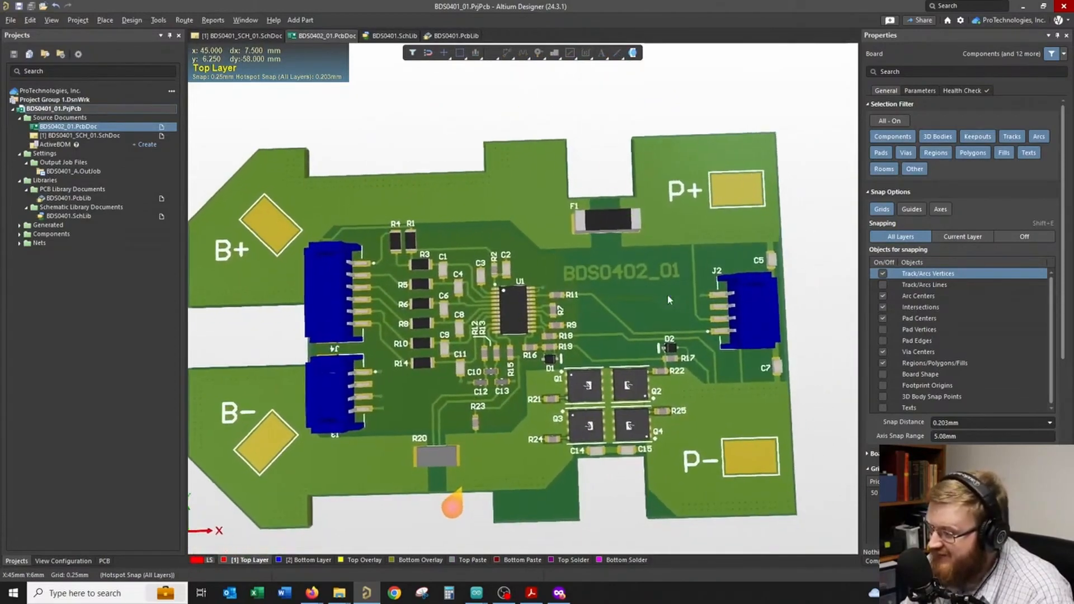
pyautogui.press('2')
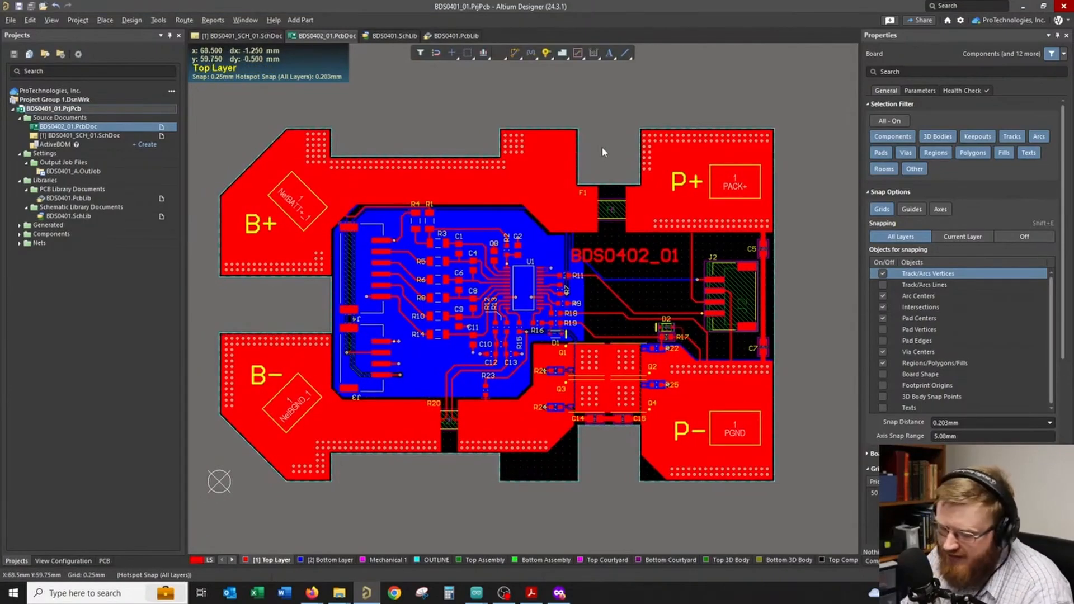
pyautogui.press('3')
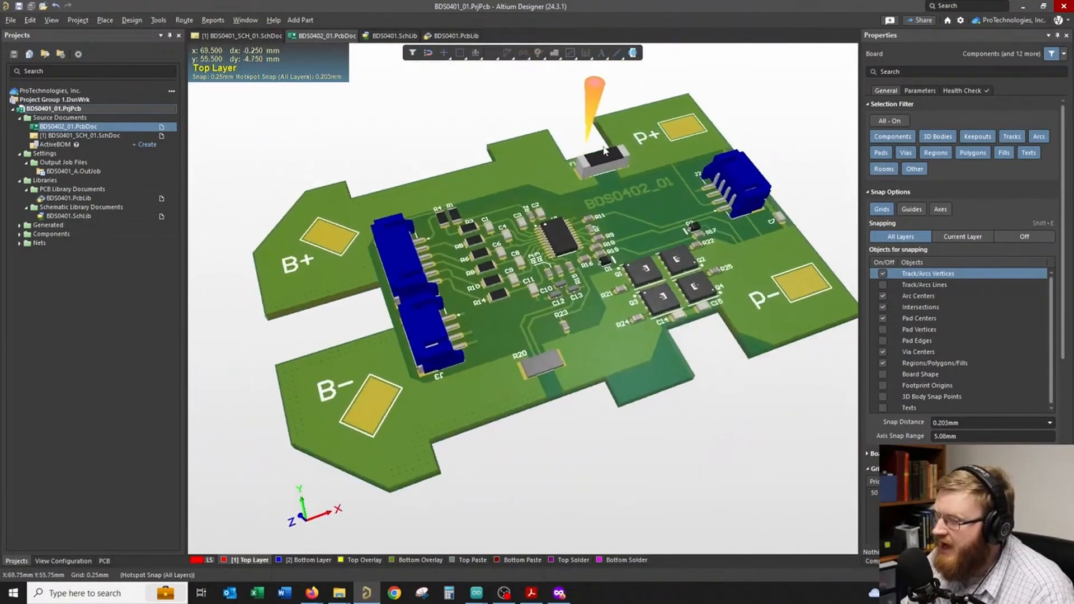